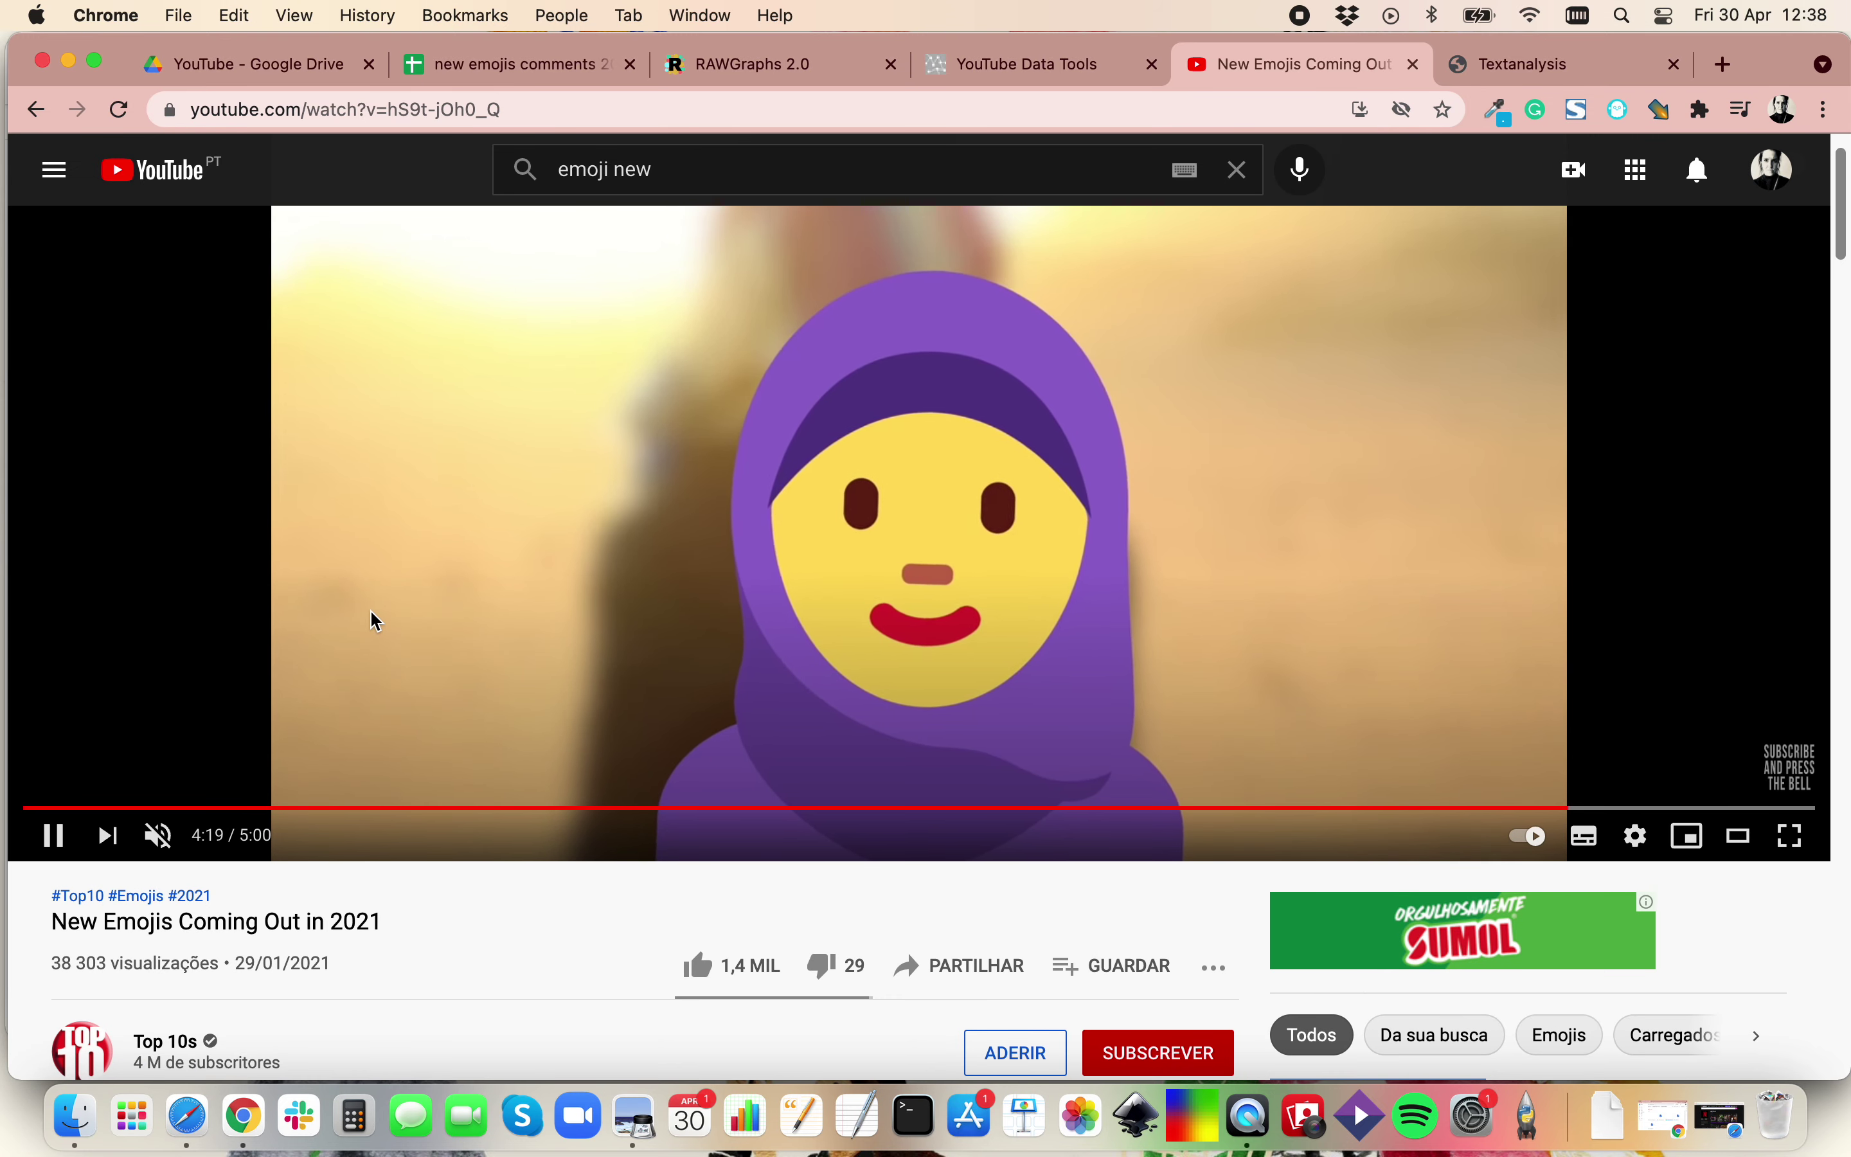
# Pause the video "New Emojis Coming Out in 2021" and look through its comment section.
pyautogui.scroll(-1, 373, 620)
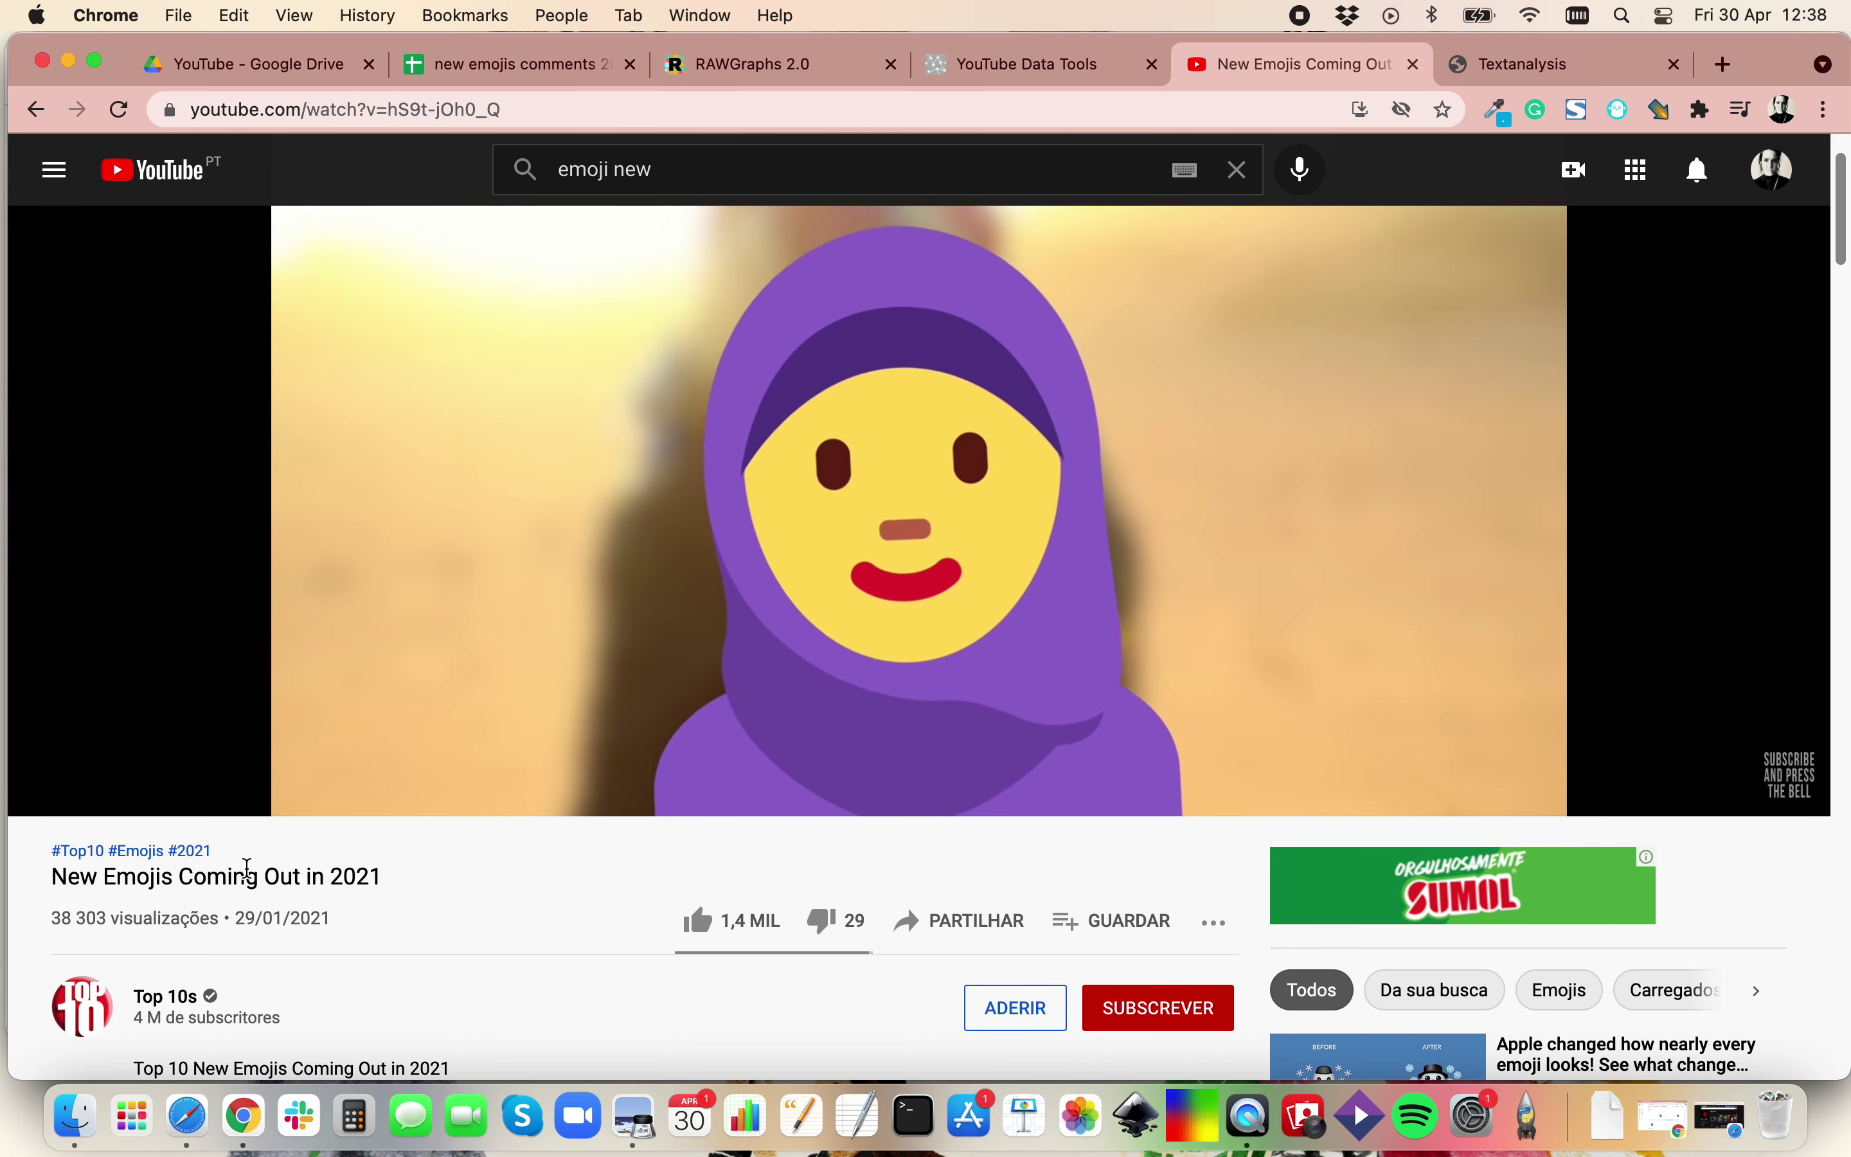
pyautogui.scroll(1, 253, 899)
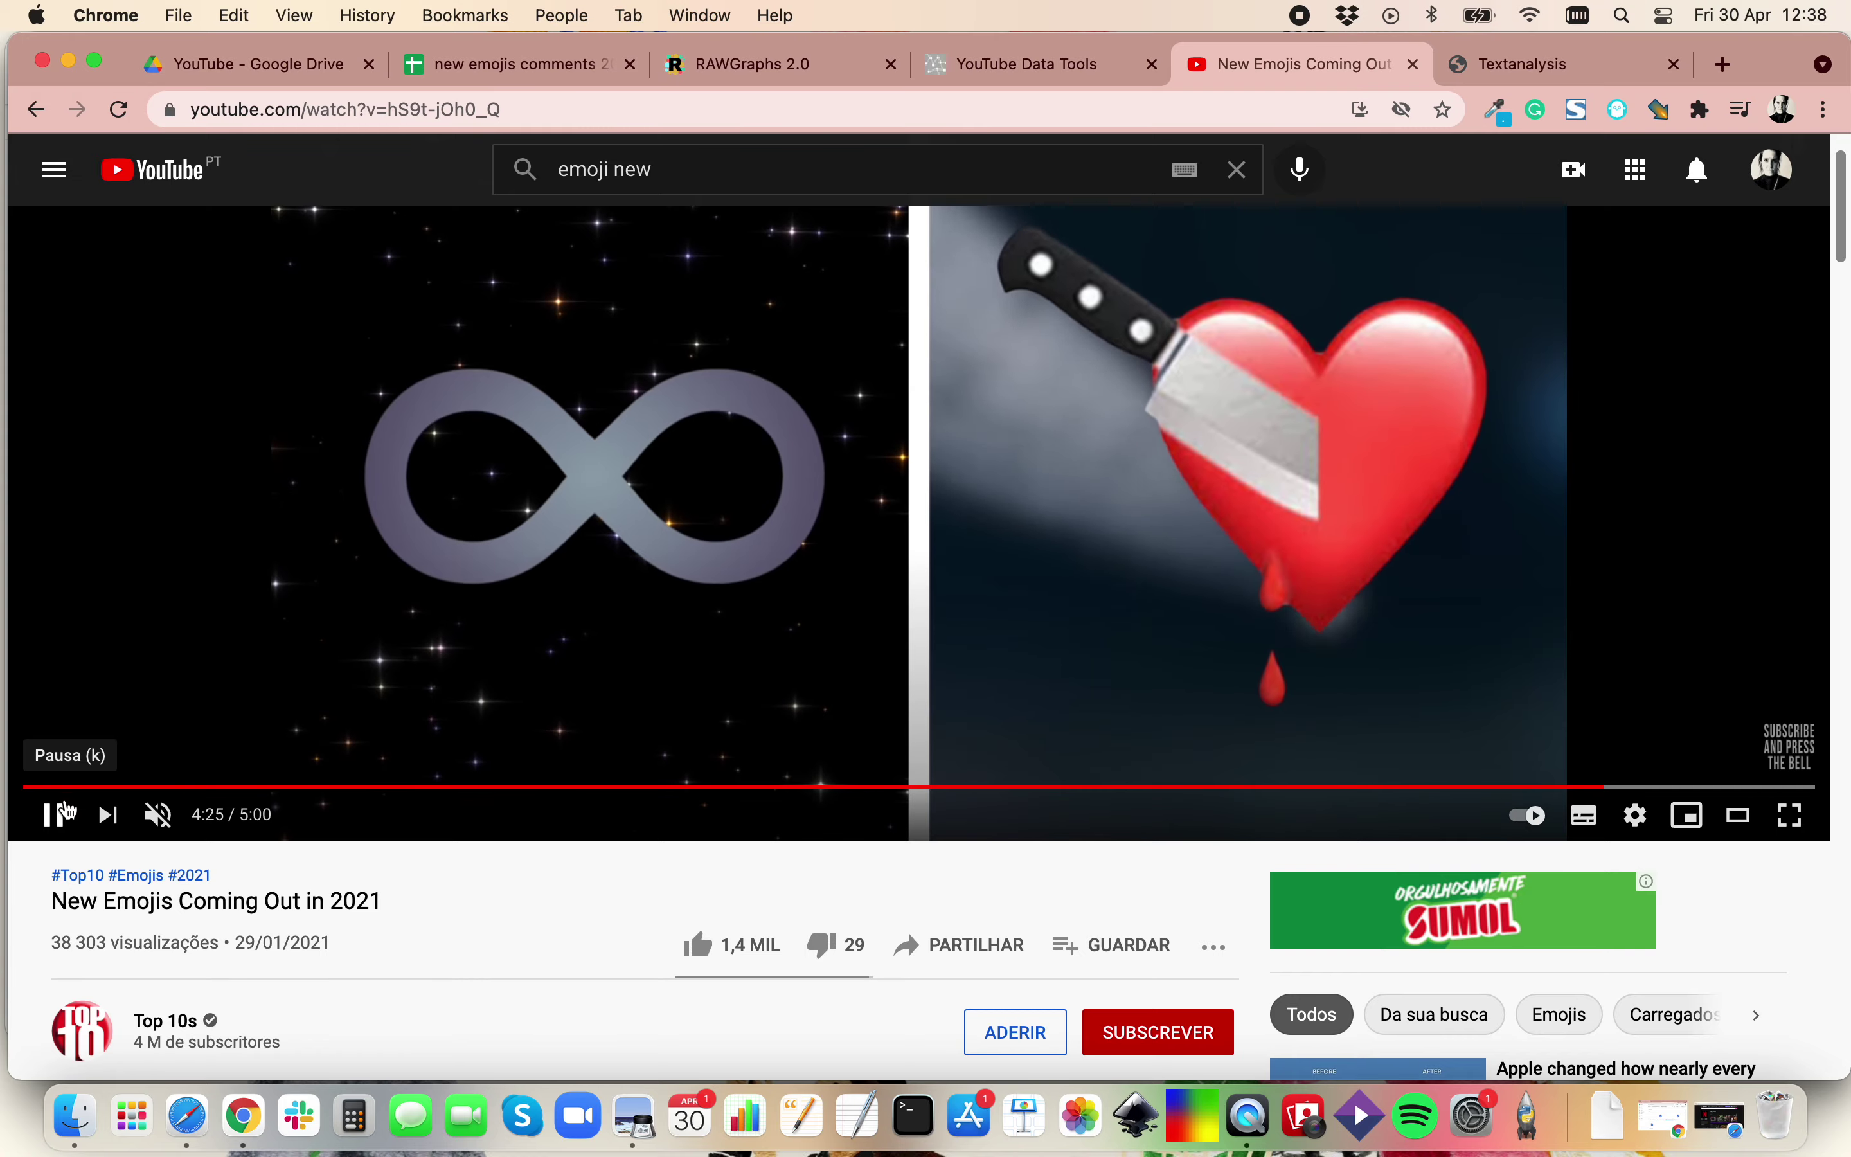
pyautogui.click(53, 814)
pyautogui.scroll(-5, 367, 892)
pyautogui.scroll(-15, 376, 707)
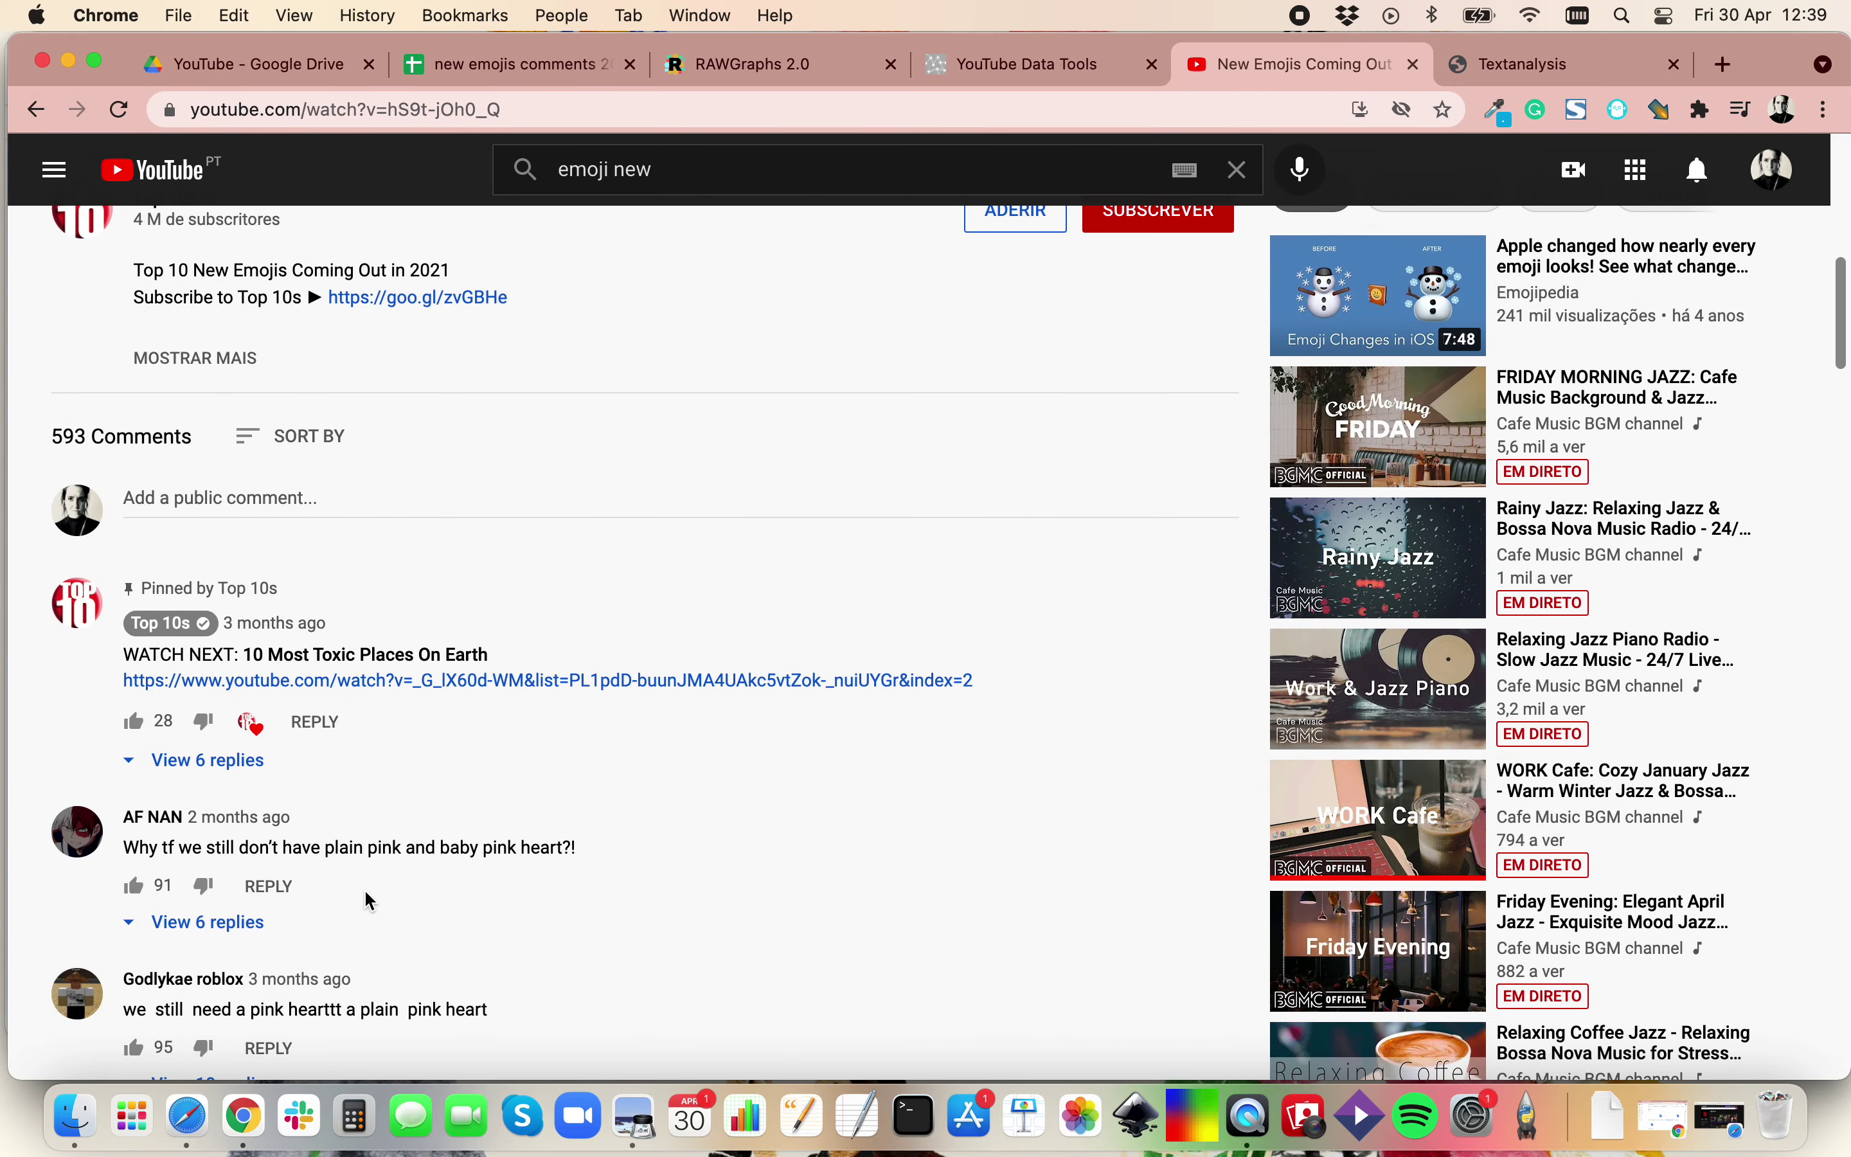
pyautogui.scroll(20, 380, 711)
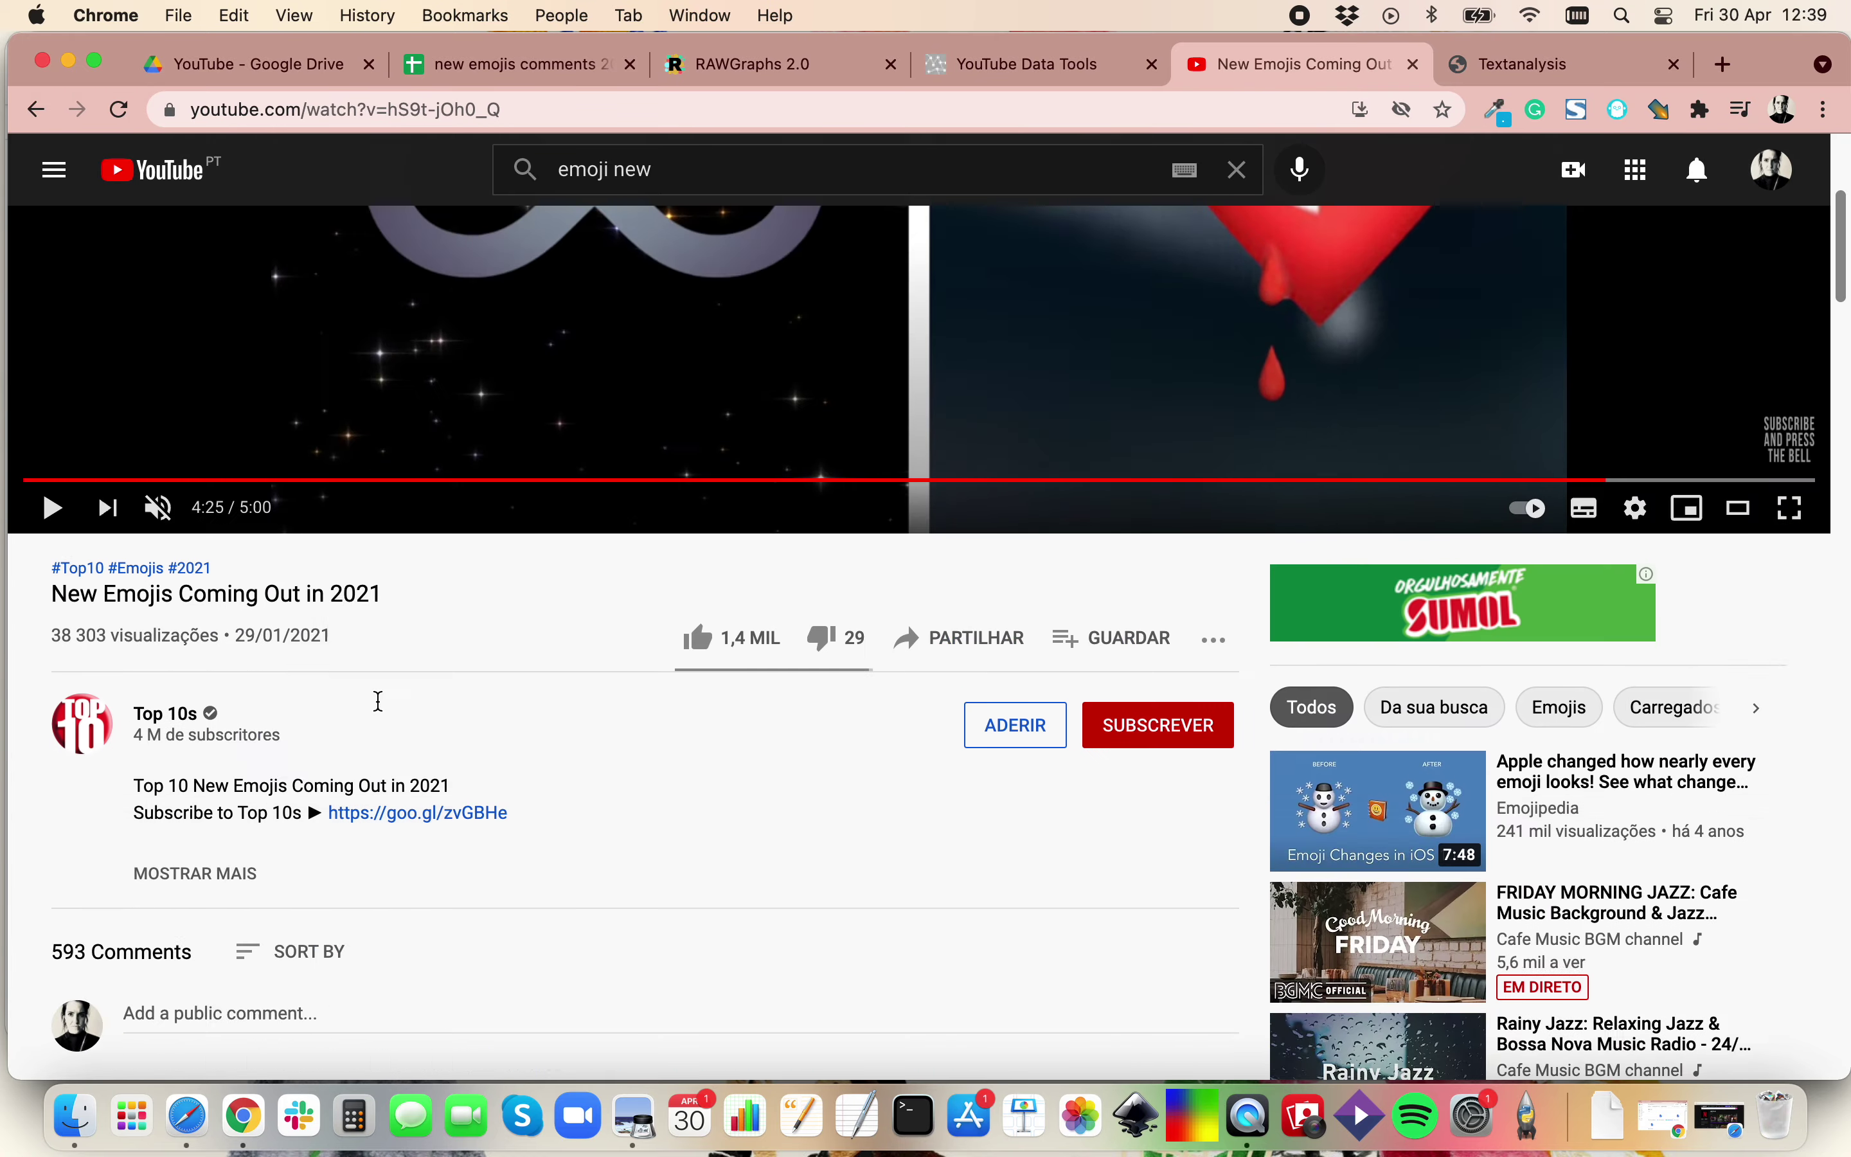
# Switch to YouTube Data Tools and read the Video Info and Comments Module's outputs, highlighting "both top level and replies".
pyautogui.click(1019, 51)
pyautogui.scroll(8, 719, 518)
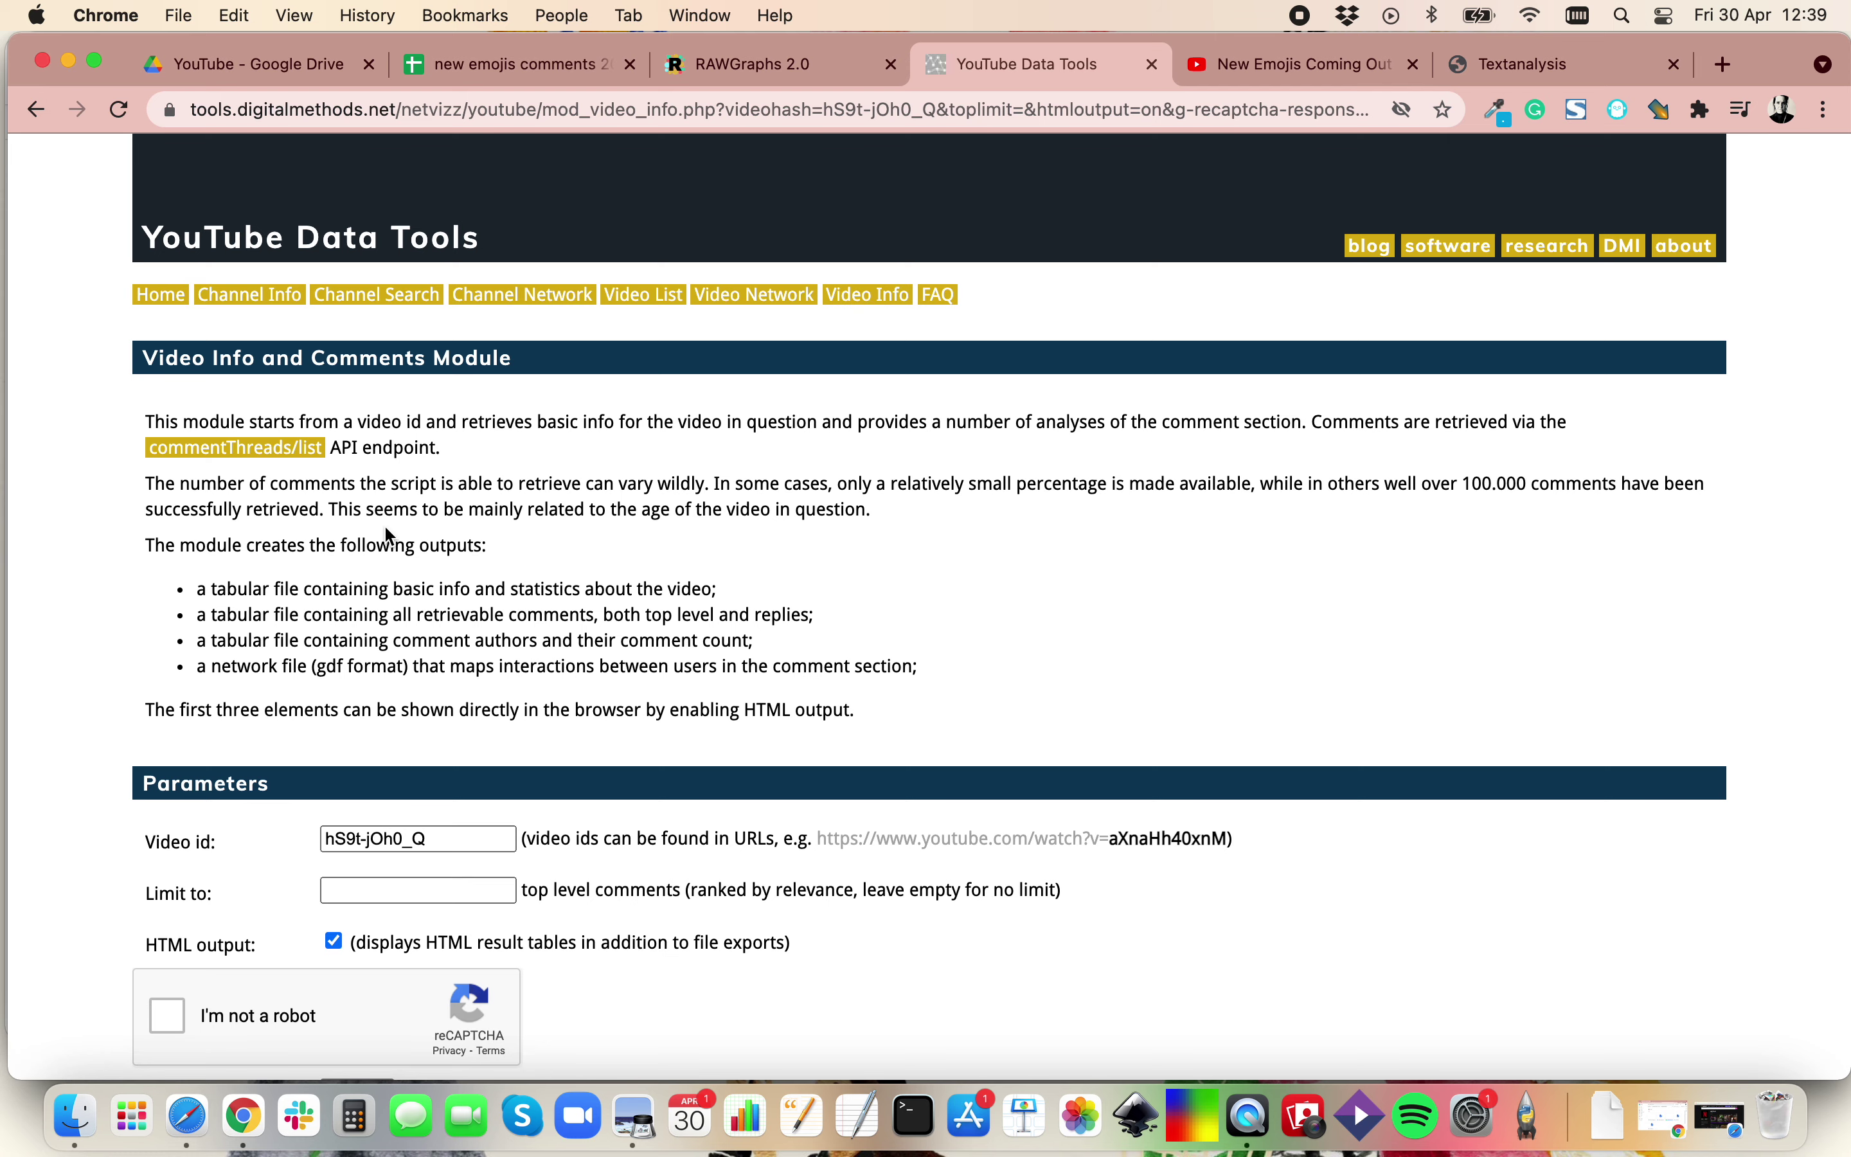
pyautogui.scroll(3, 463, 608)
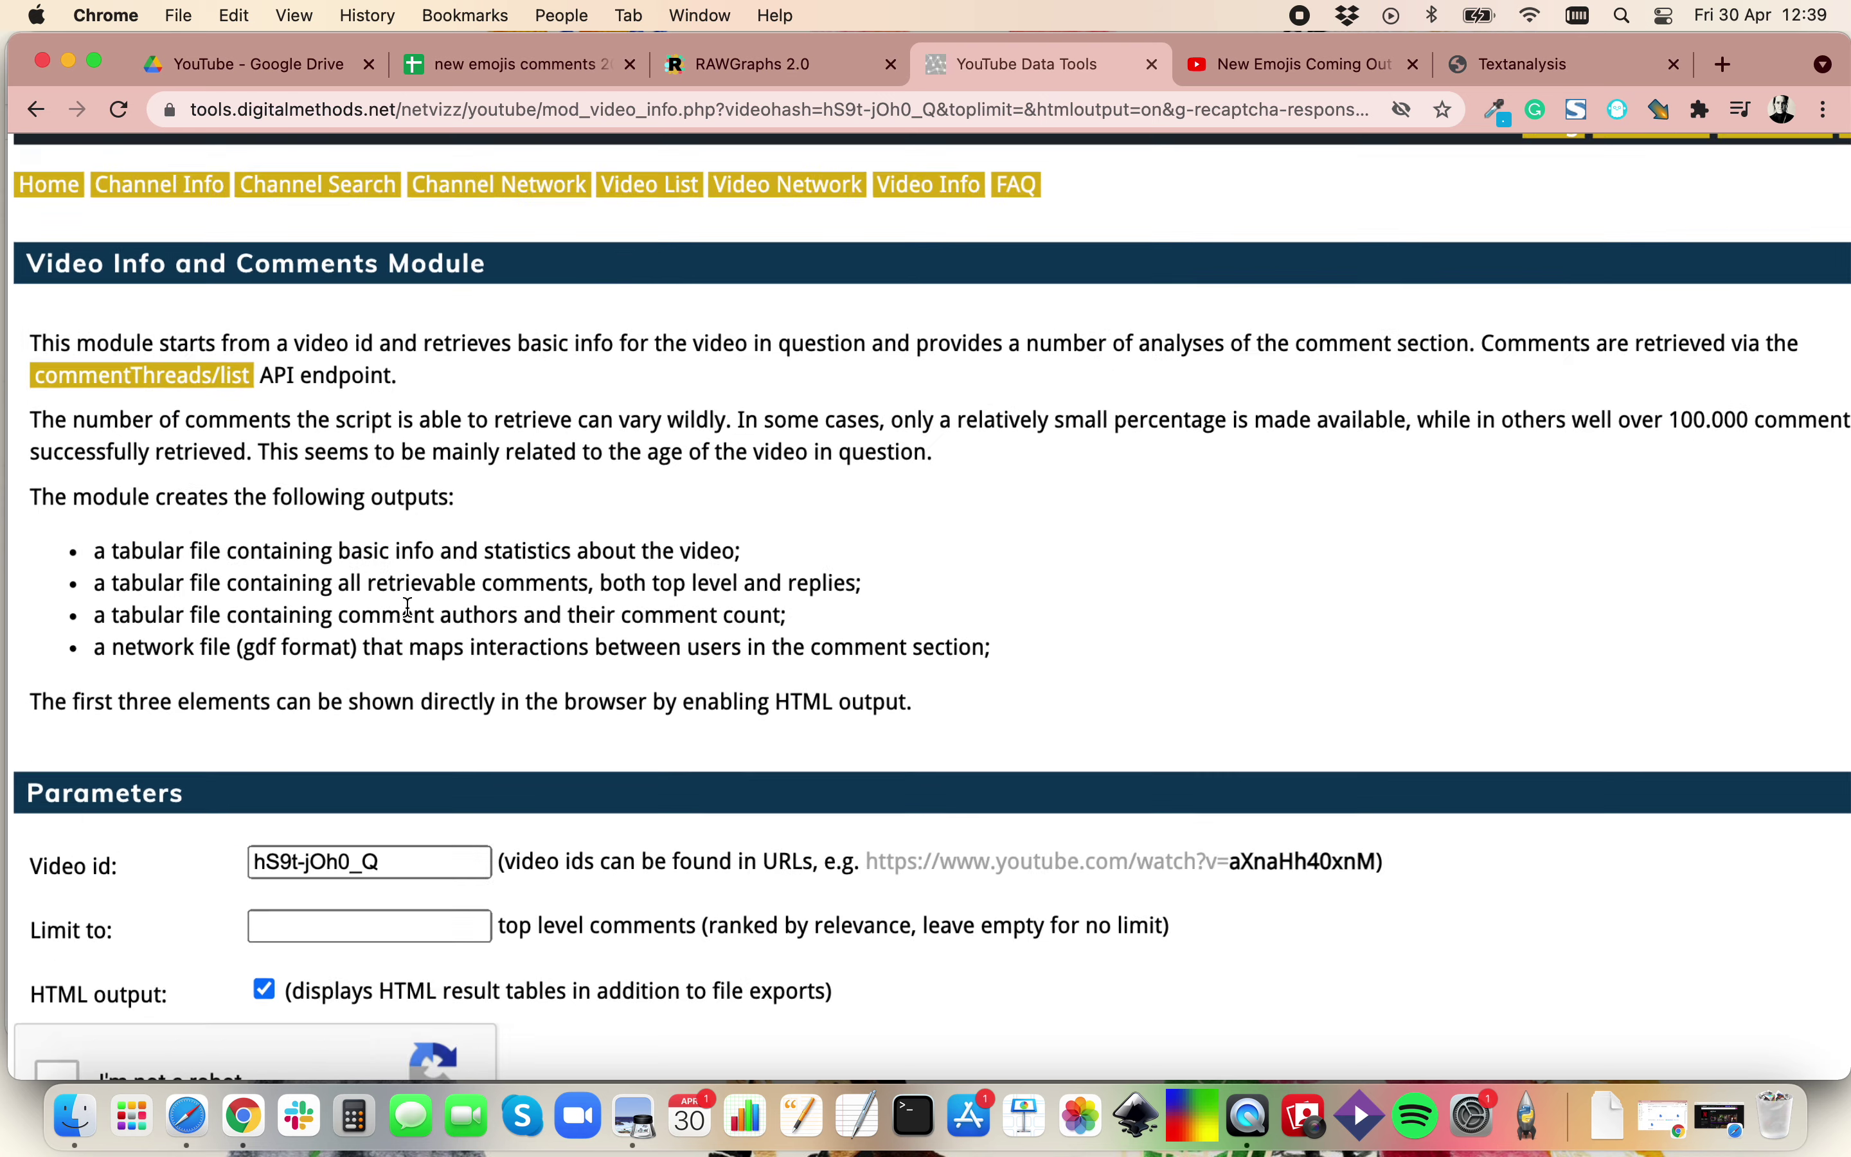
pyautogui.scroll(3, 409, 607)
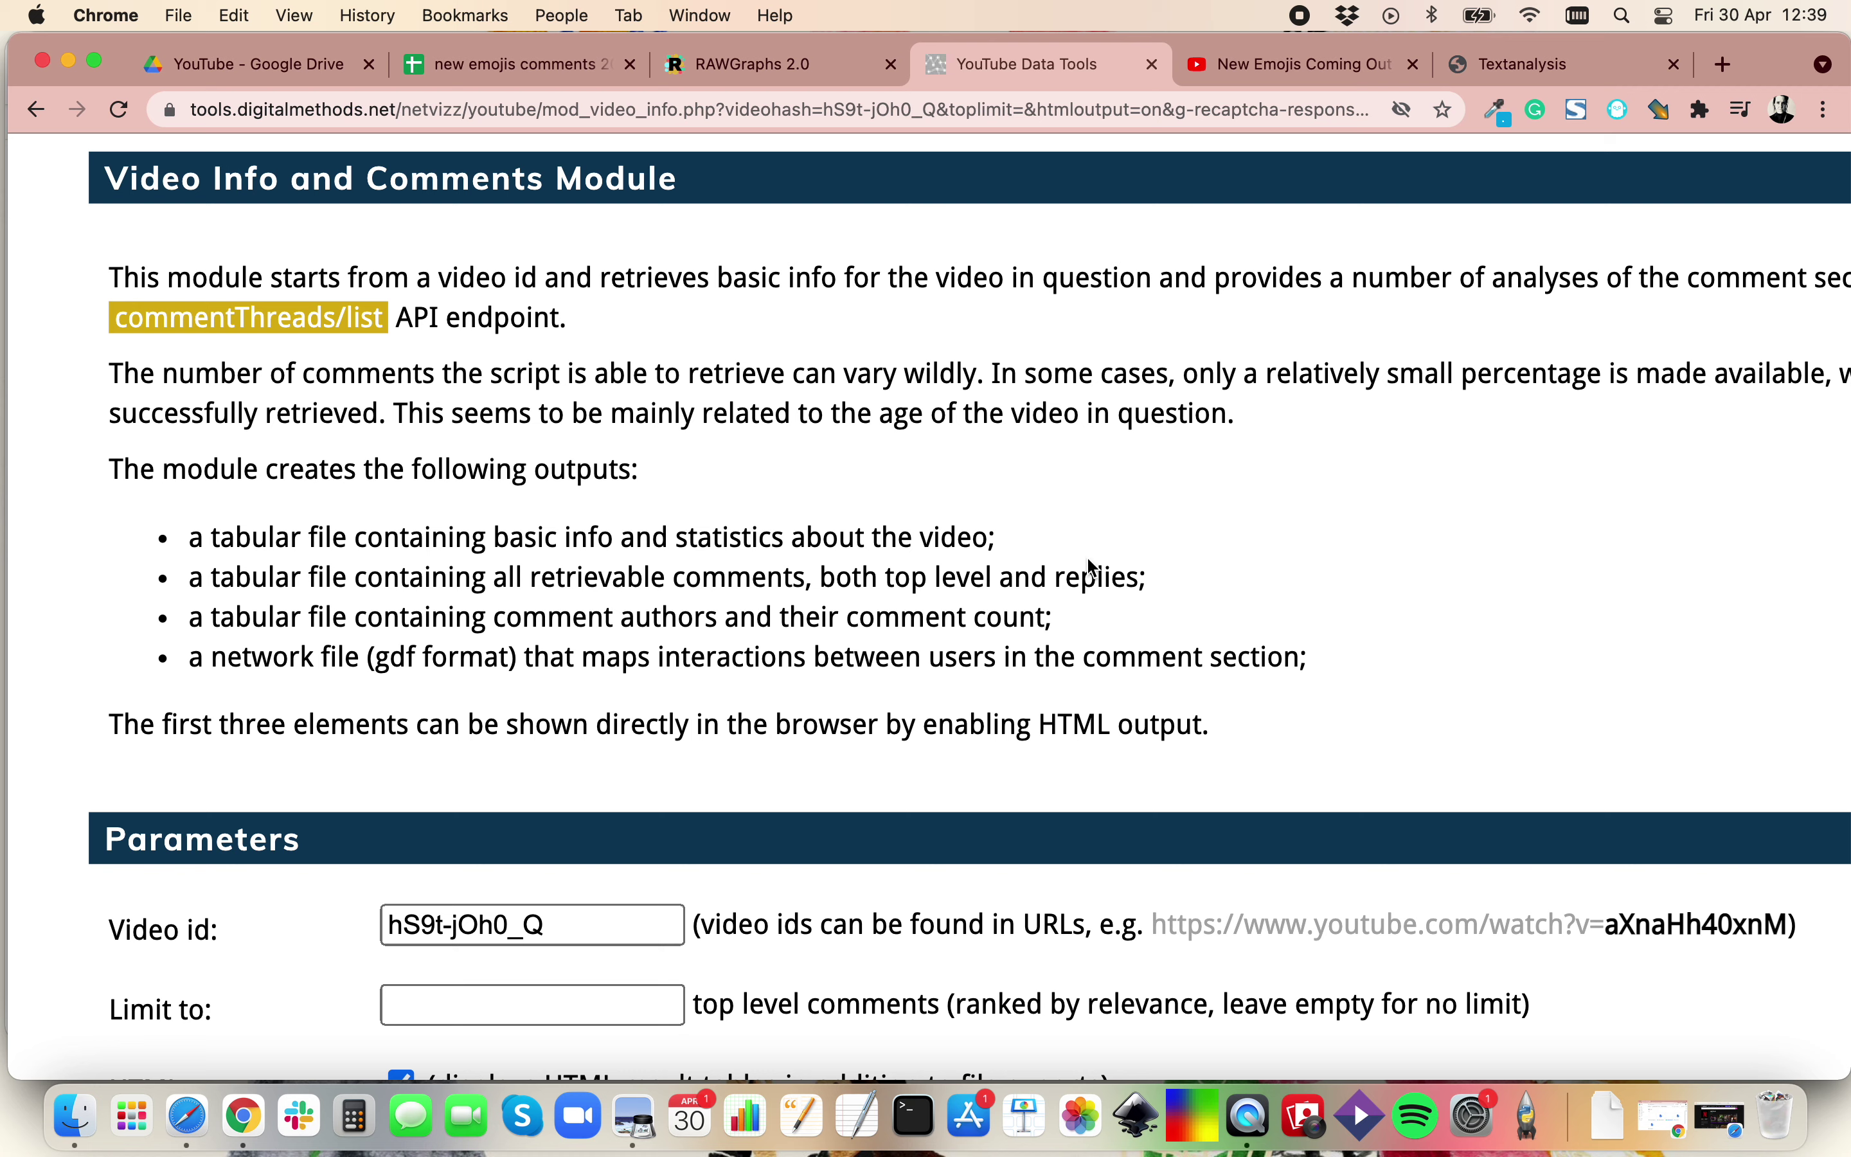
pyautogui.moveTo(1155, 586); pyautogui.dragTo(821, 575)
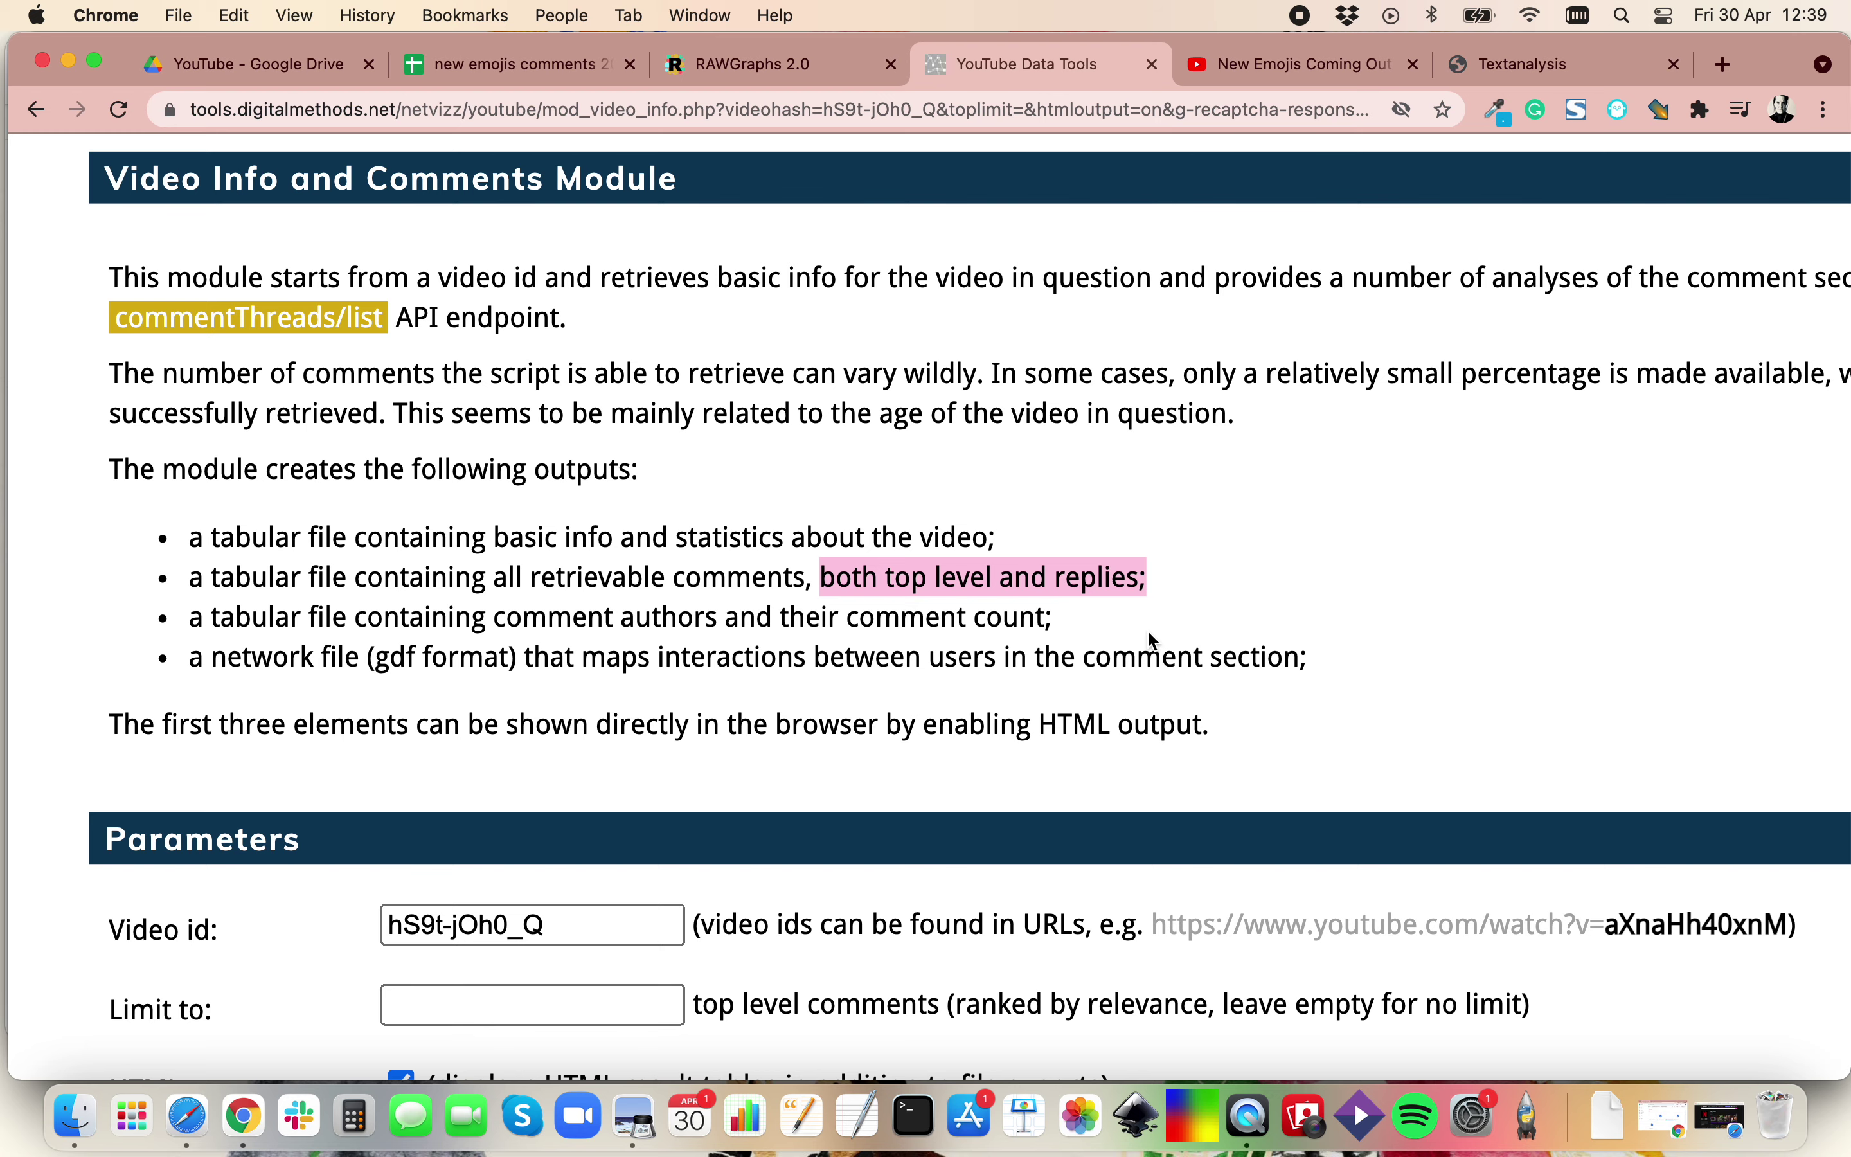
pyautogui.scroll(-3, 1145, 634)
pyautogui.scroll(-5, 1017, 739)
pyautogui.scroll(3, 872, 708)
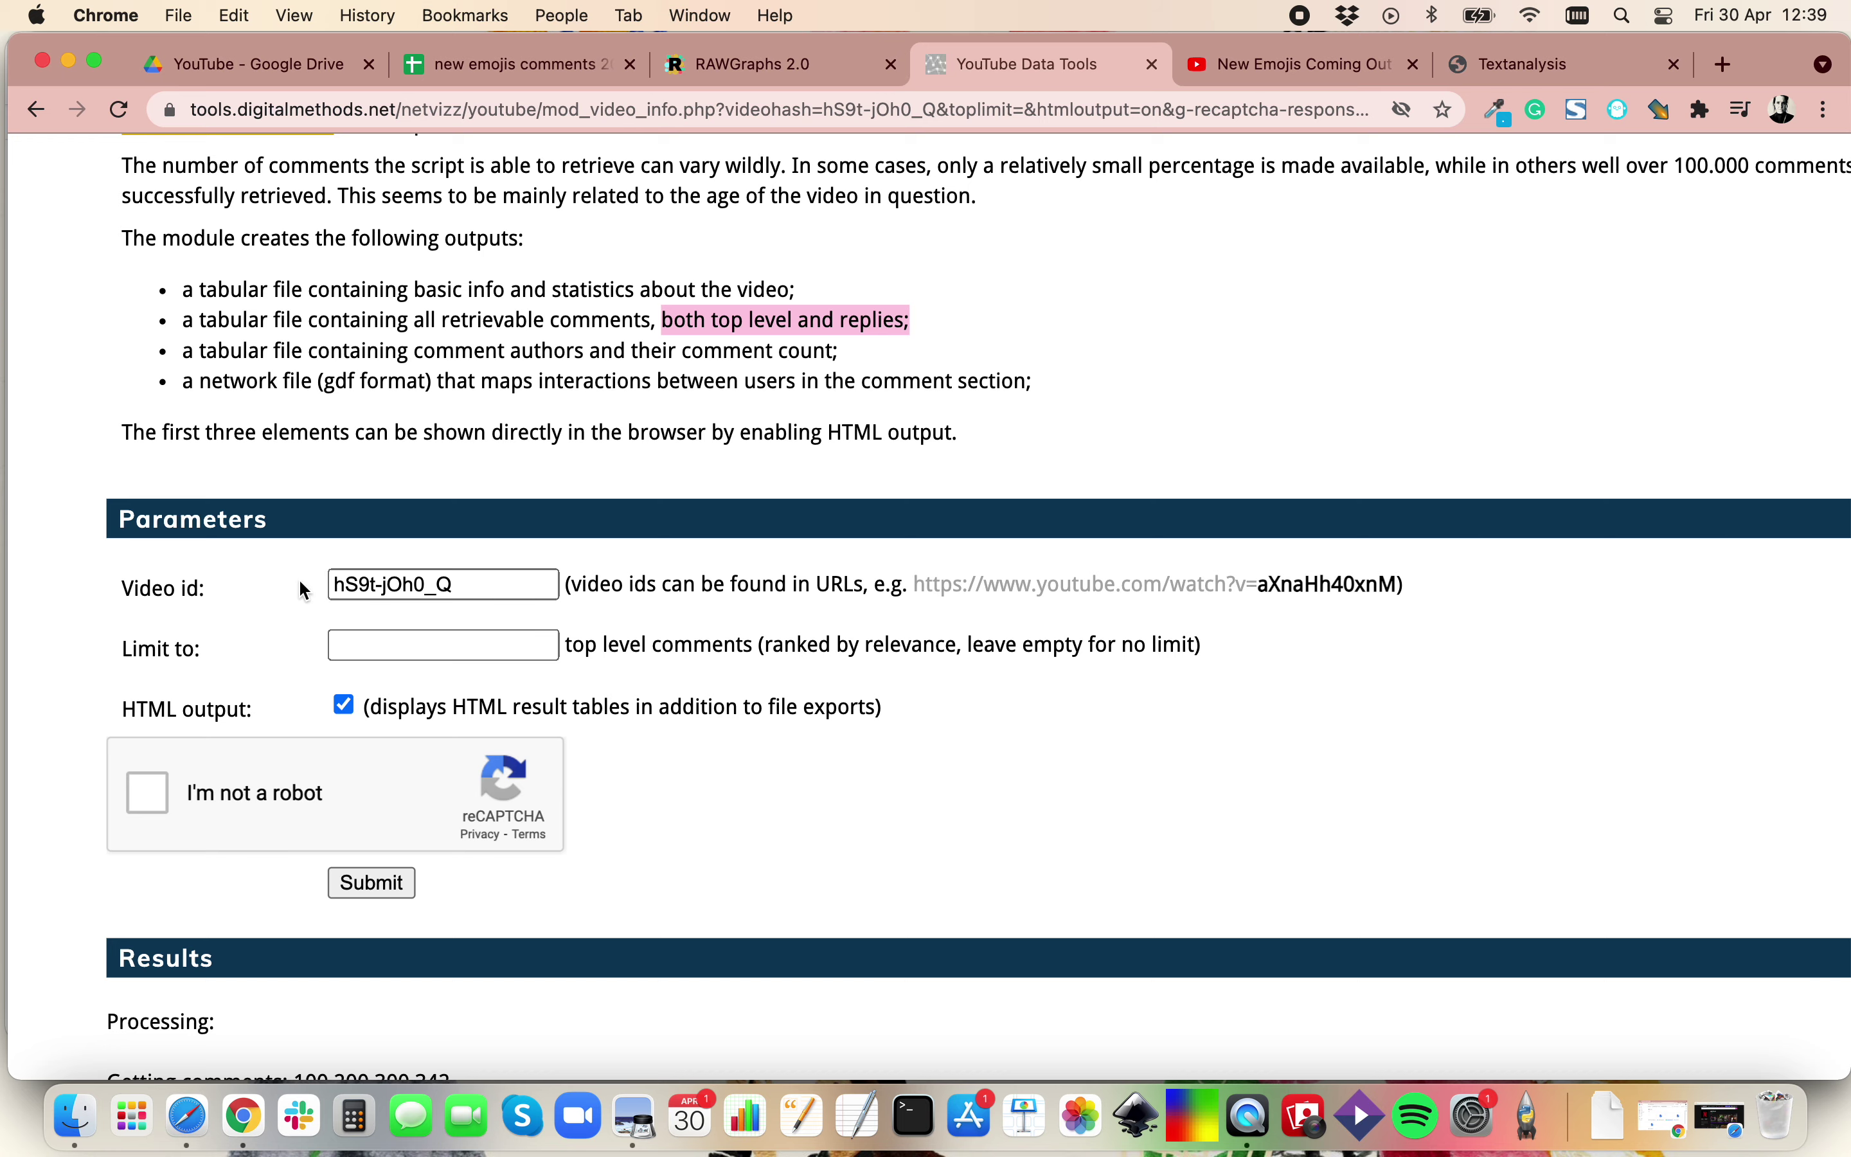
# Select the video ID hS9t-jOh0_Q in the YouTube video's URL and return to the Video id field in YouTube Data Tools.
pyautogui.scroll(5, 437, 585)
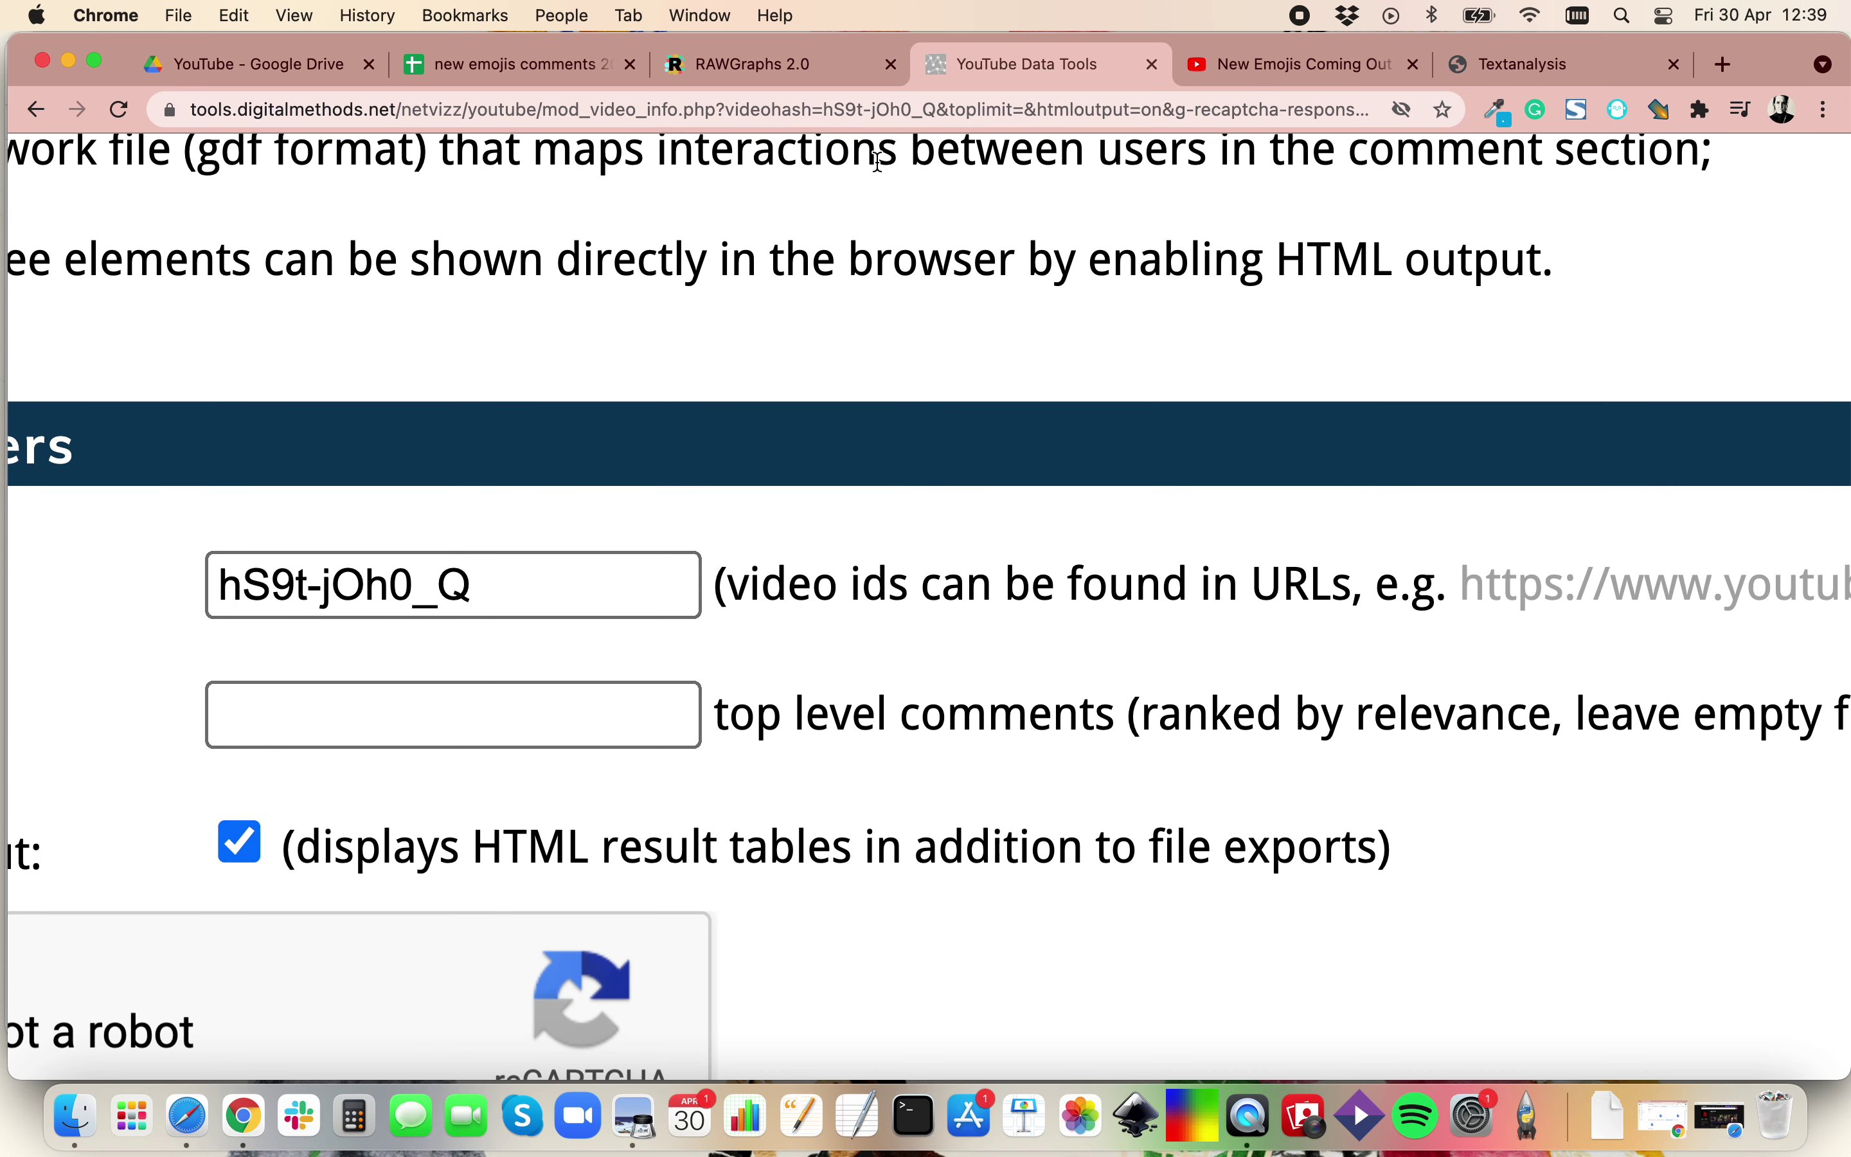
pyautogui.click(1227, 61)
pyautogui.click(413, 115)
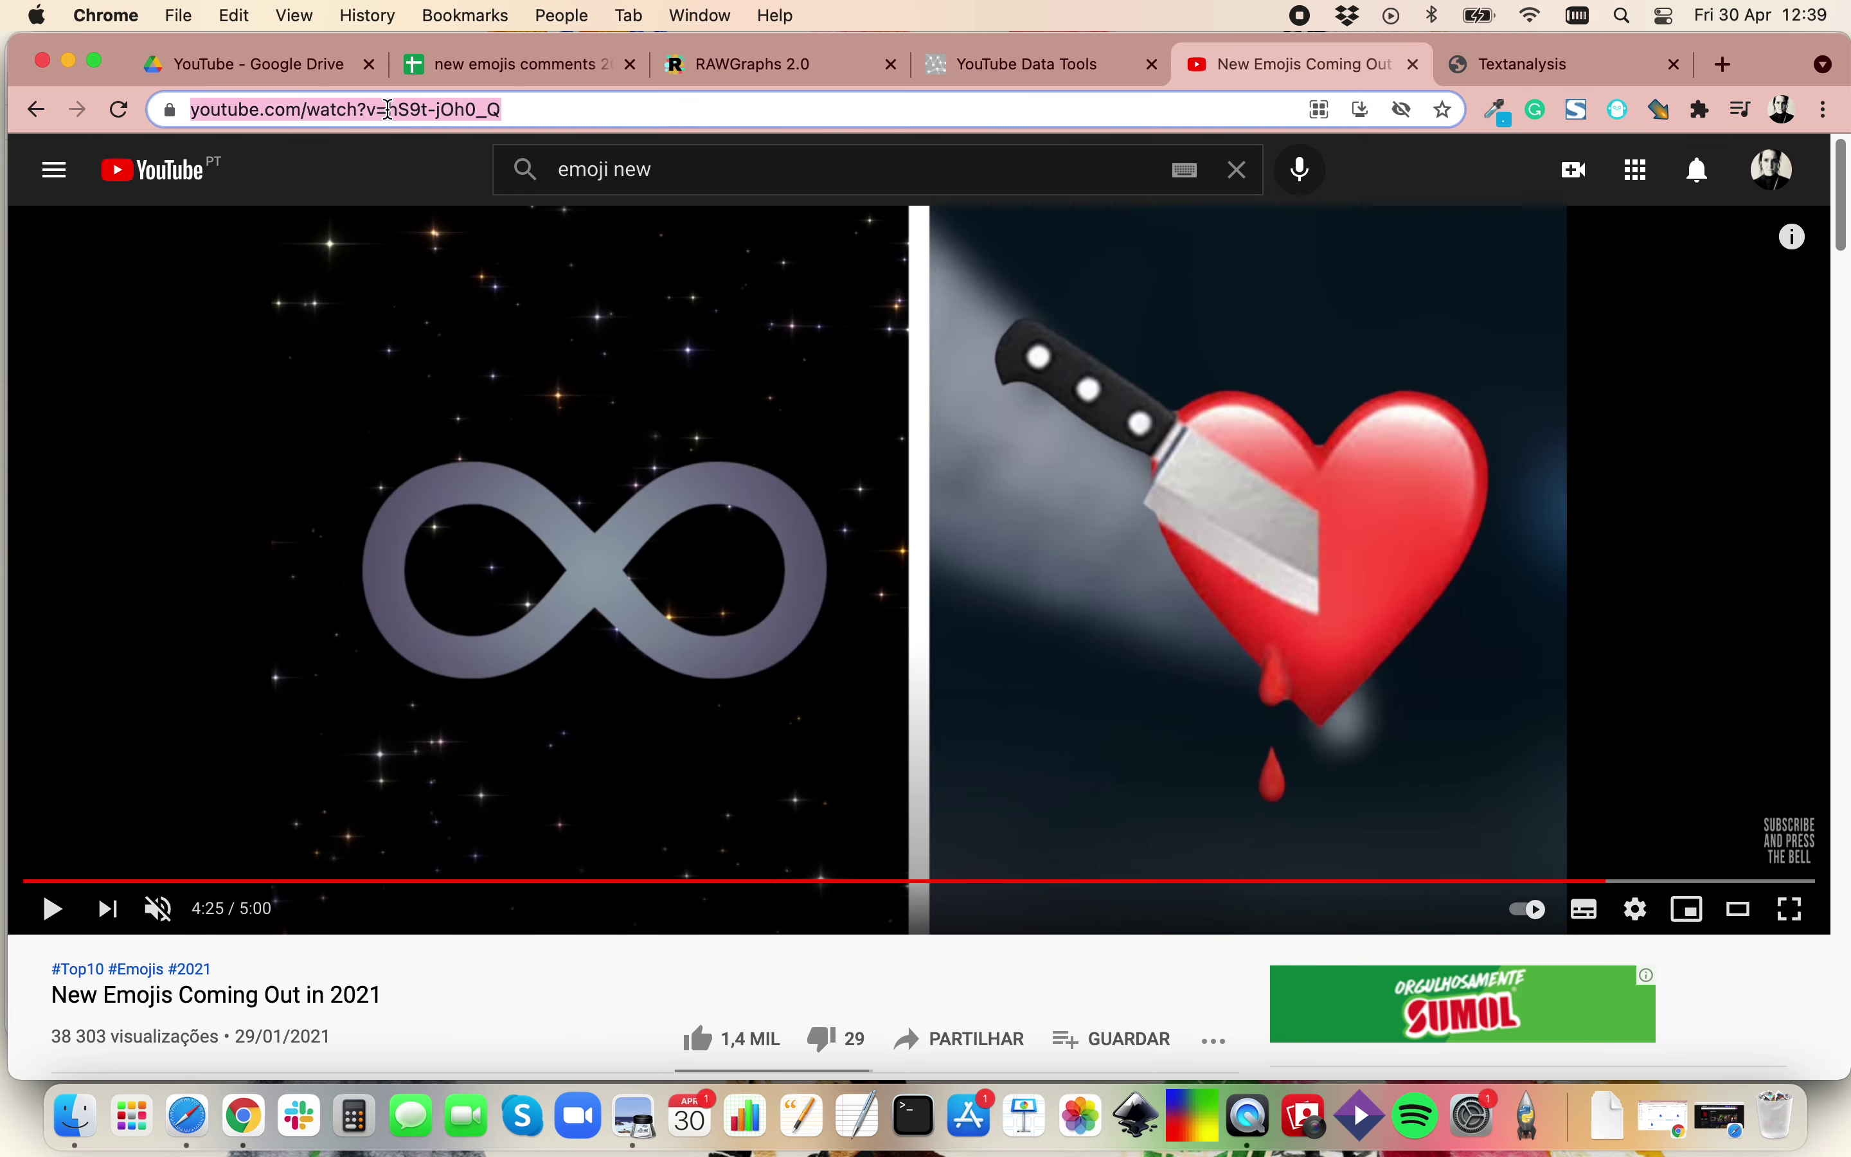
pyautogui.click(413, 115)
pyautogui.moveTo(495, 113); pyautogui.dragTo(635, 113)
pyautogui.click(946, 68)
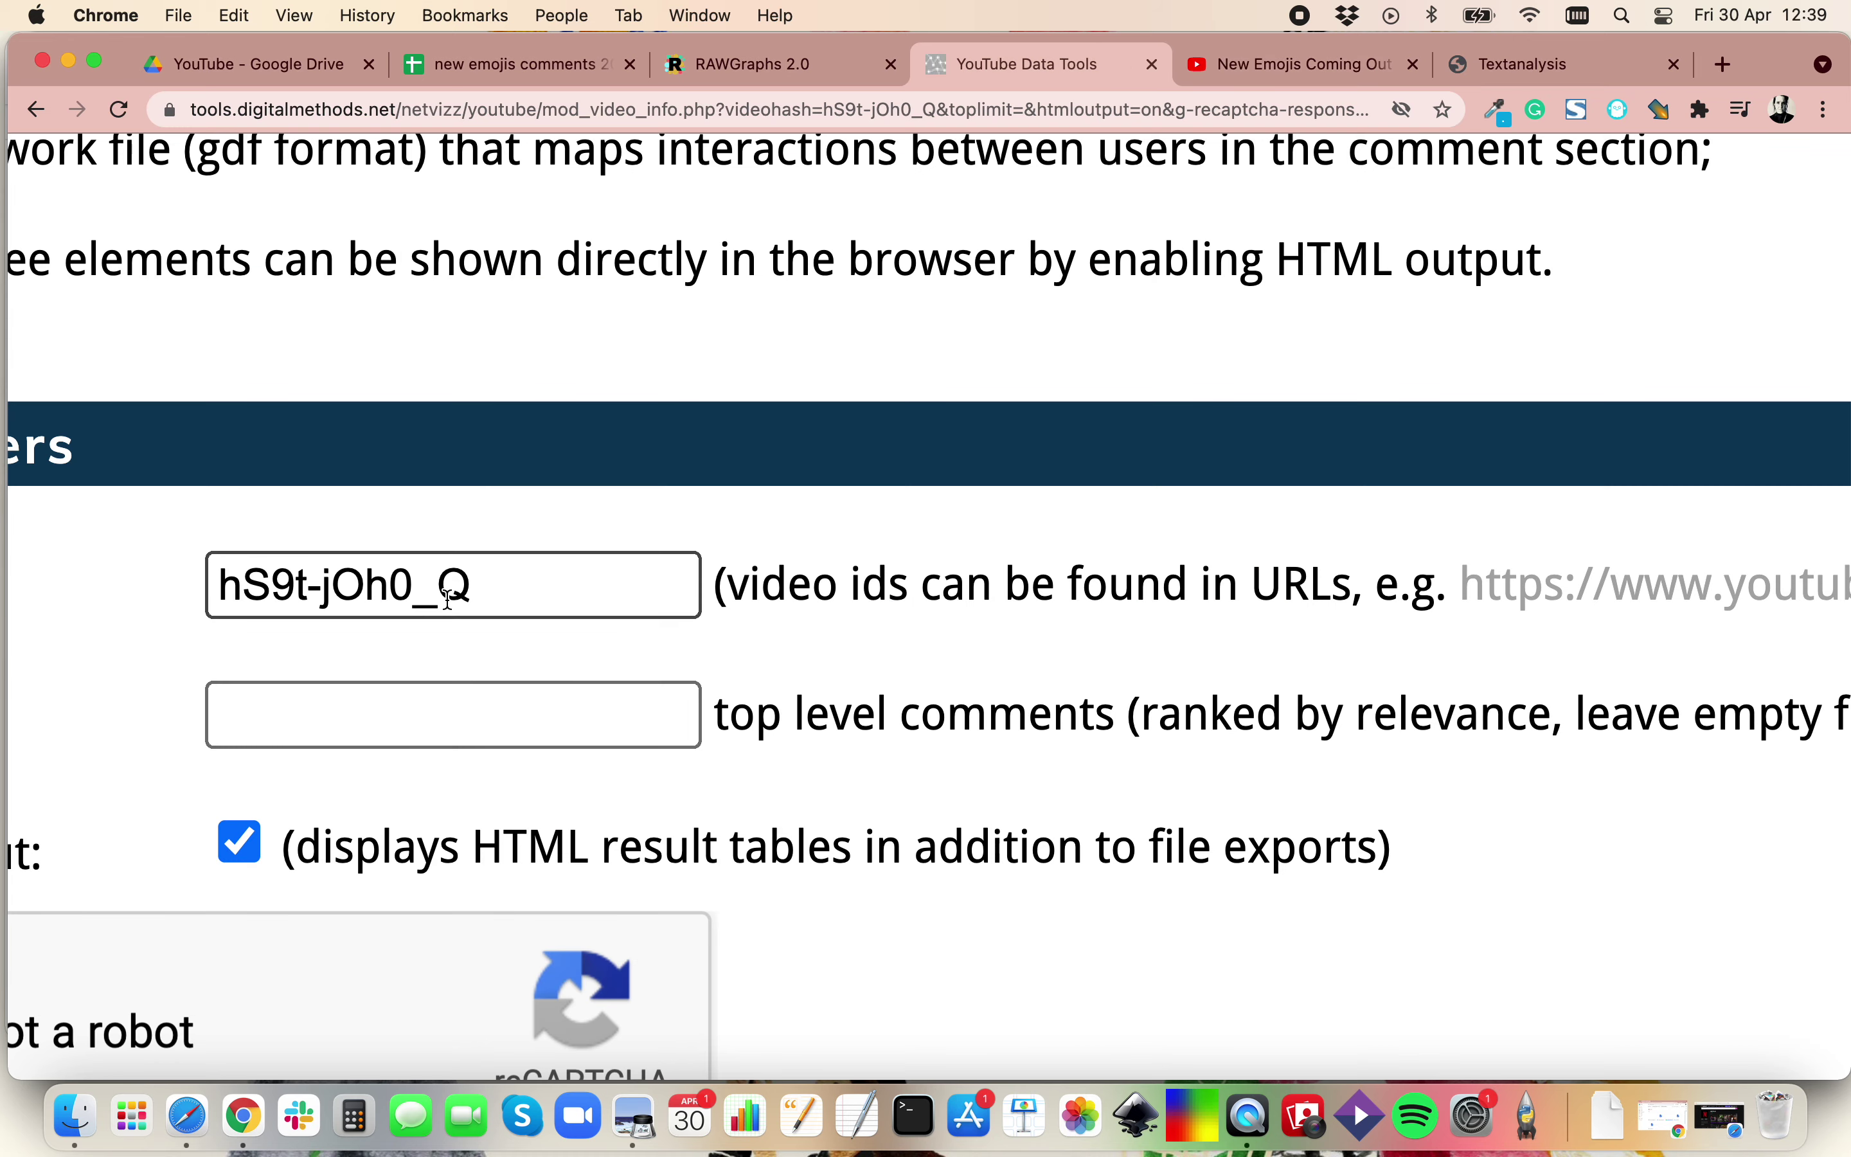
# Review the module's remaining parameters and the generated output files, including the comments .tab file.
pyautogui.scroll(-3, 346, 593)
pyautogui.scroll(-3, 345, 595)
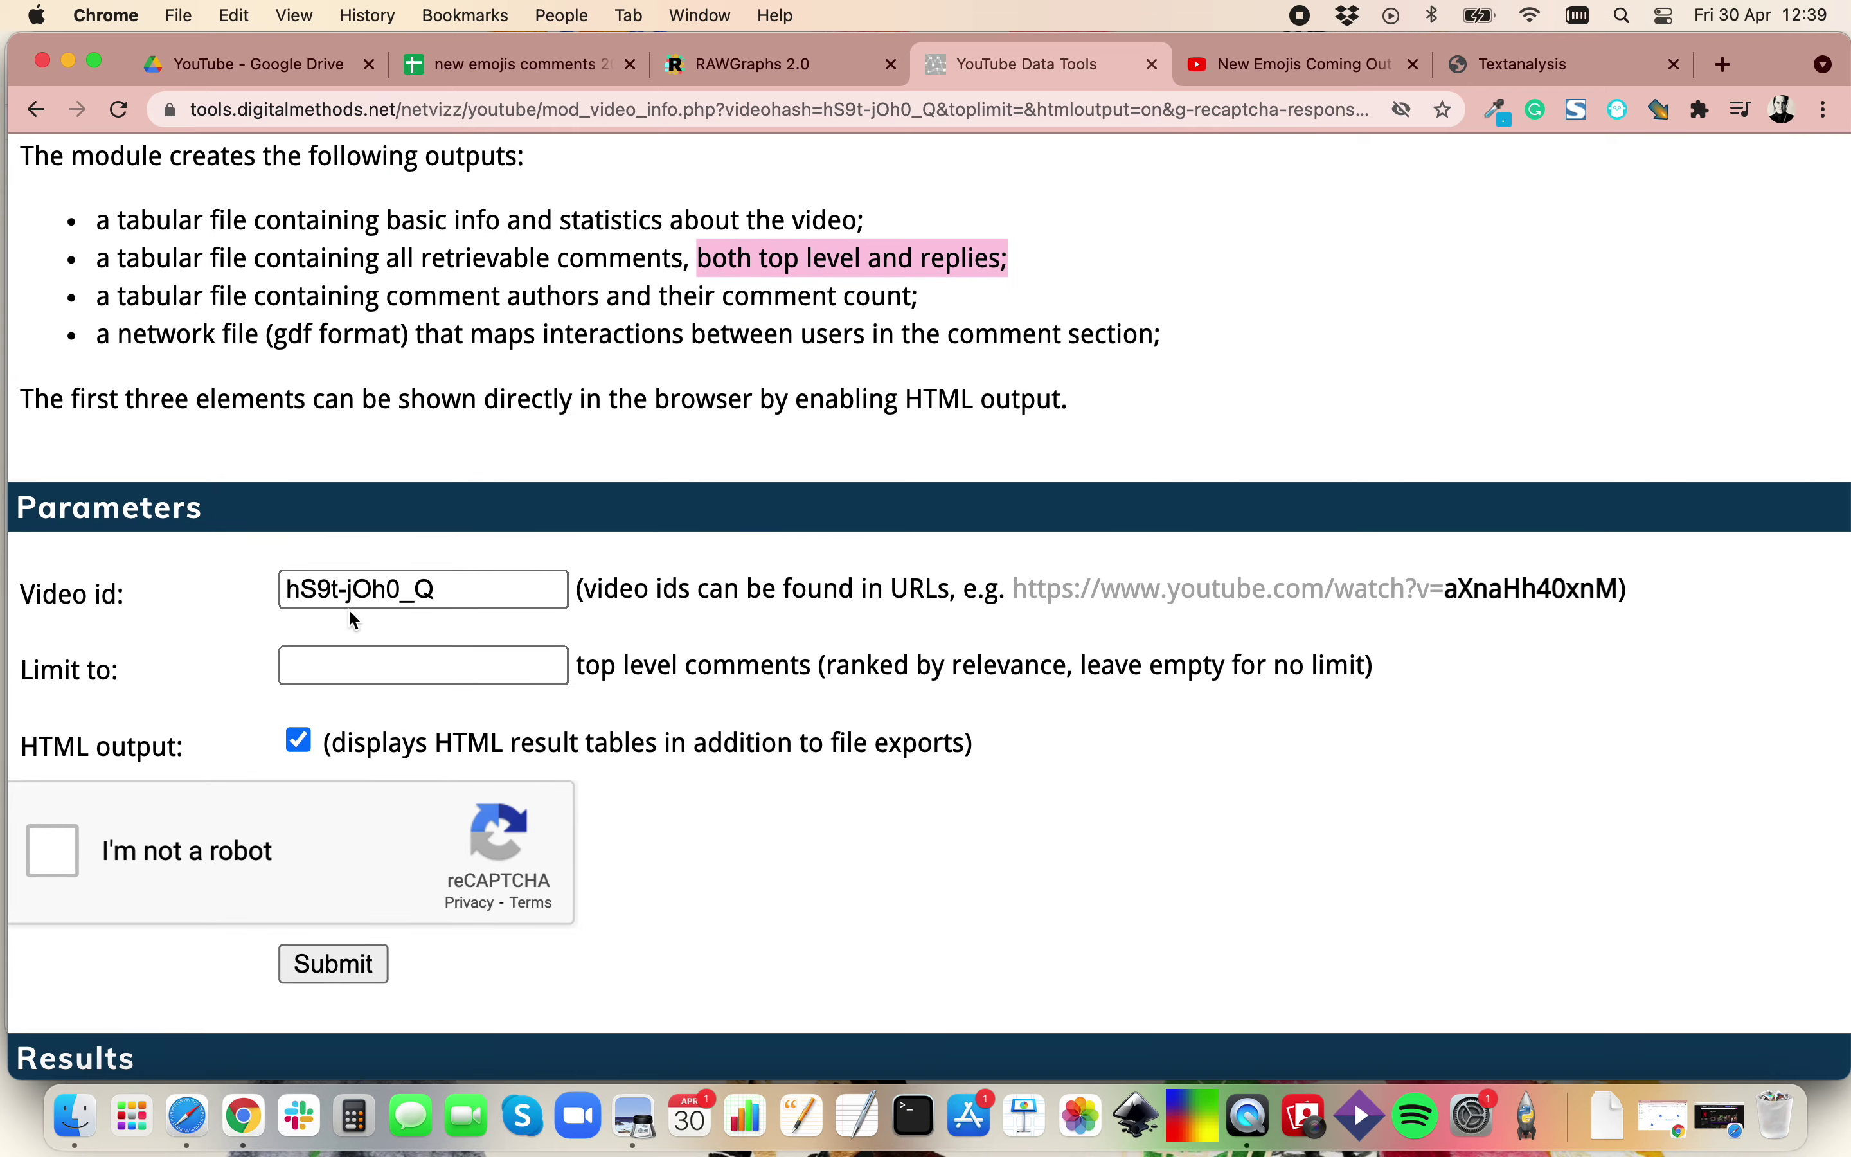
pyautogui.scroll(-3, 721, 757)
pyautogui.scroll(-10, 722, 756)
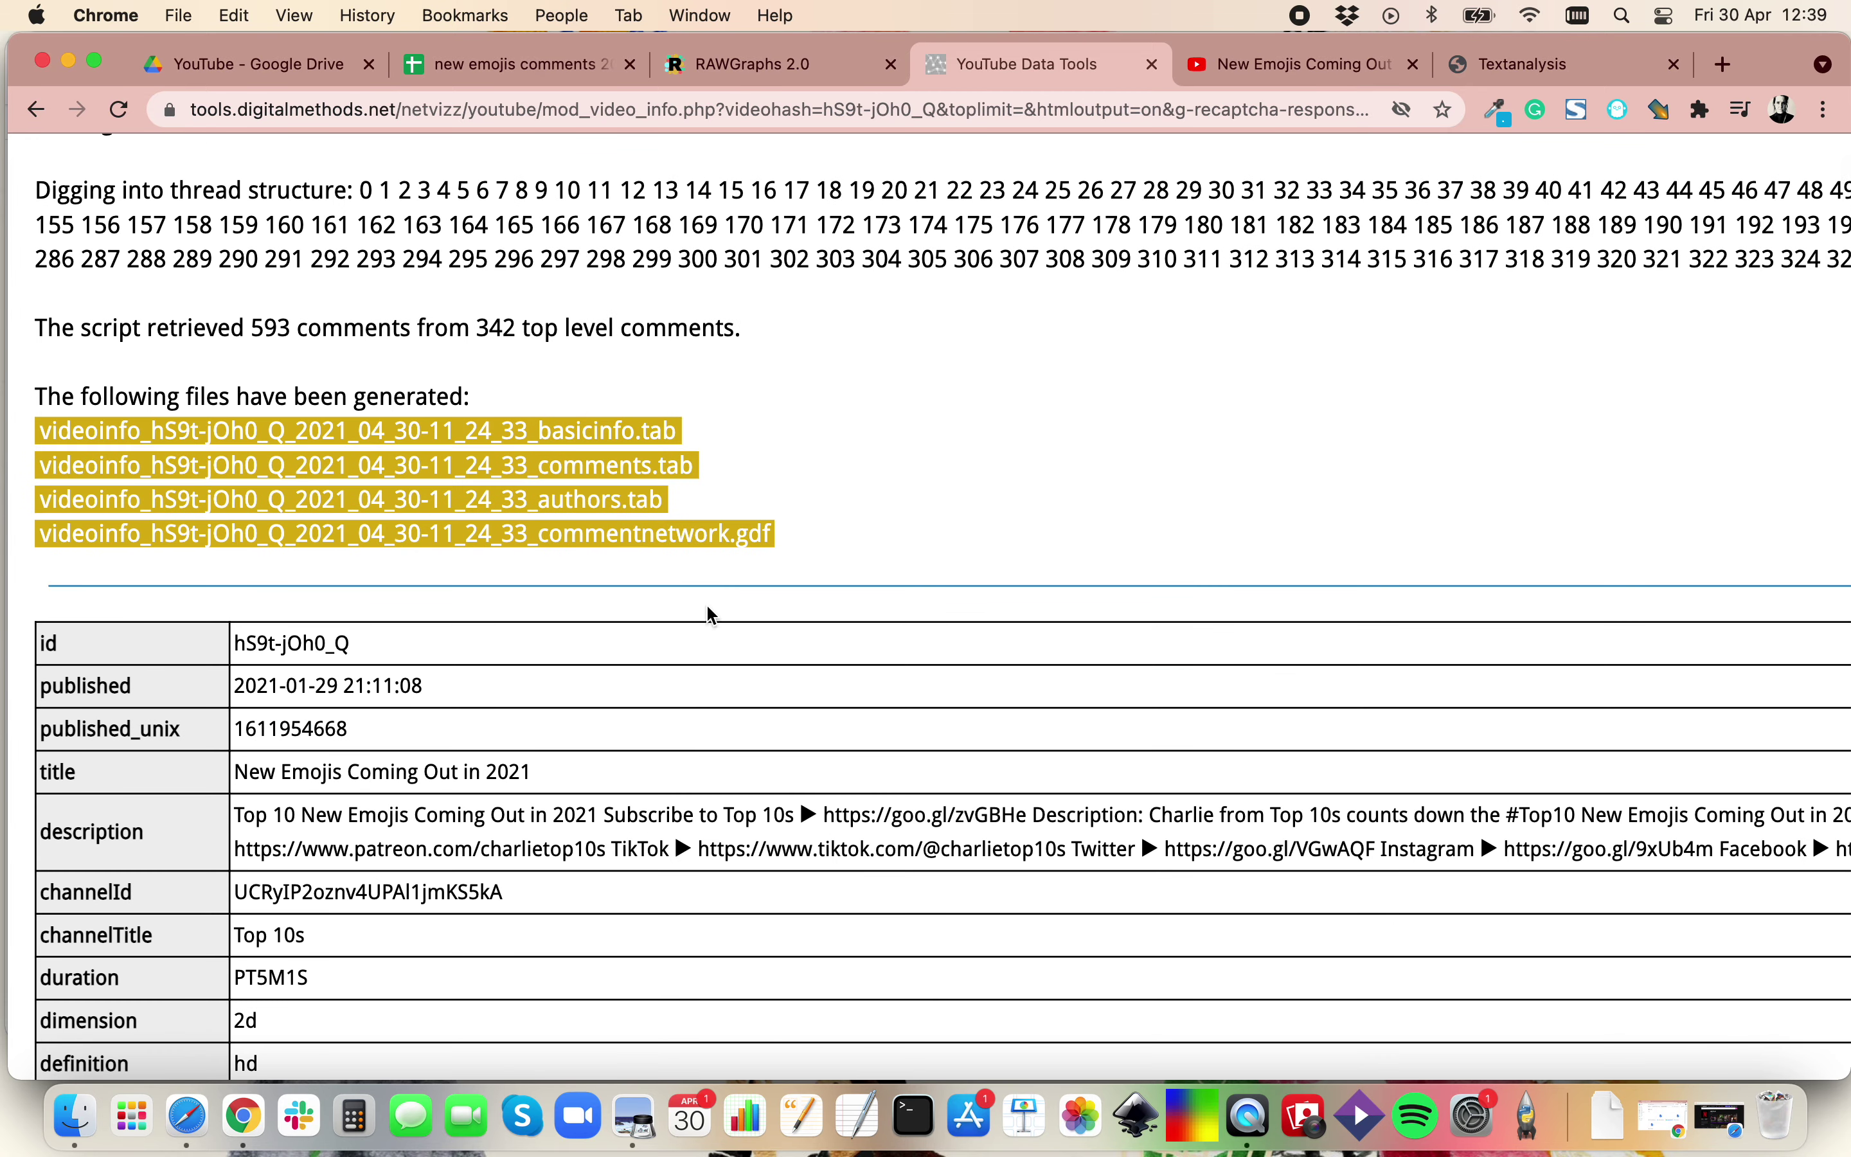
# Open the "new emojis comments 2021 youtube.tab" sheet in Google Sheets and browse the rows of extracted comments.
pyautogui.click(459, 68)
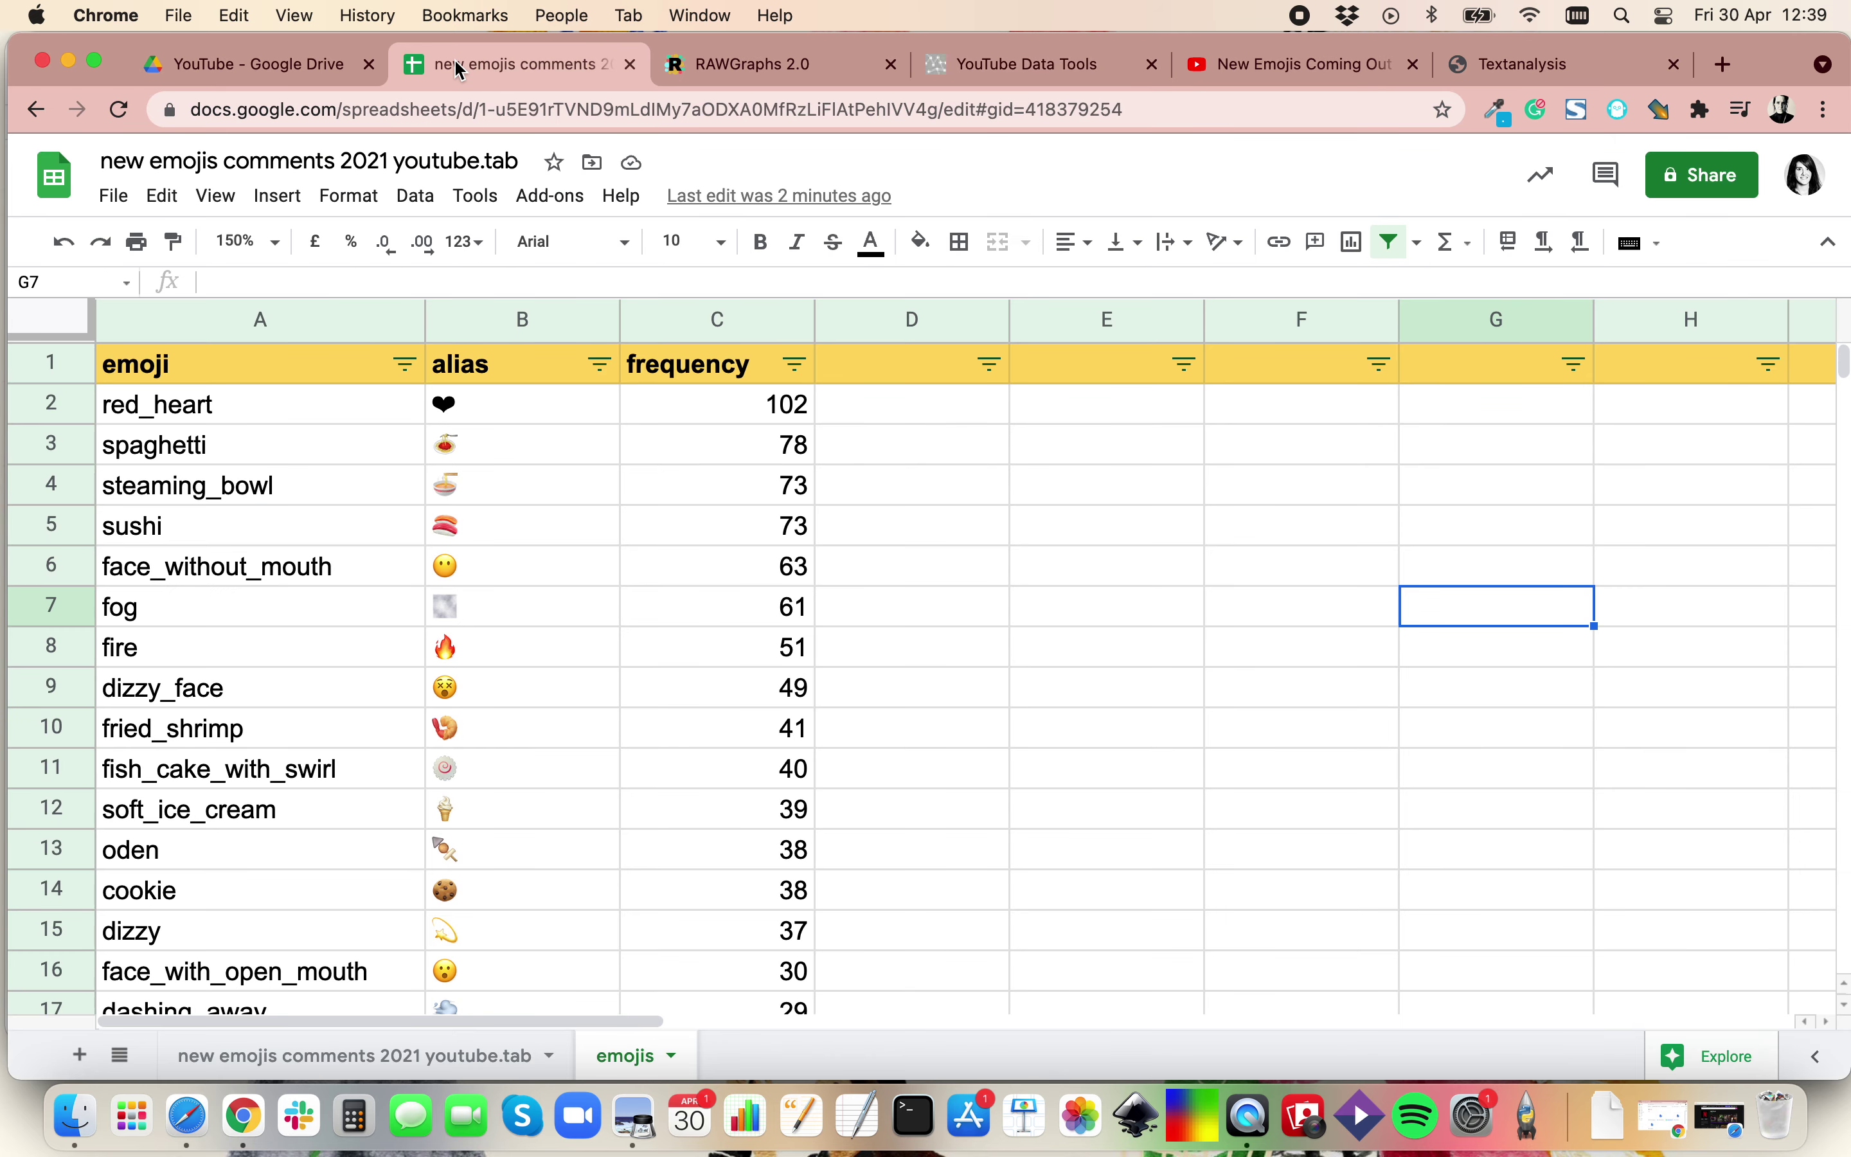
pyautogui.click(363, 1056)
pyautogui.click(841, 570)
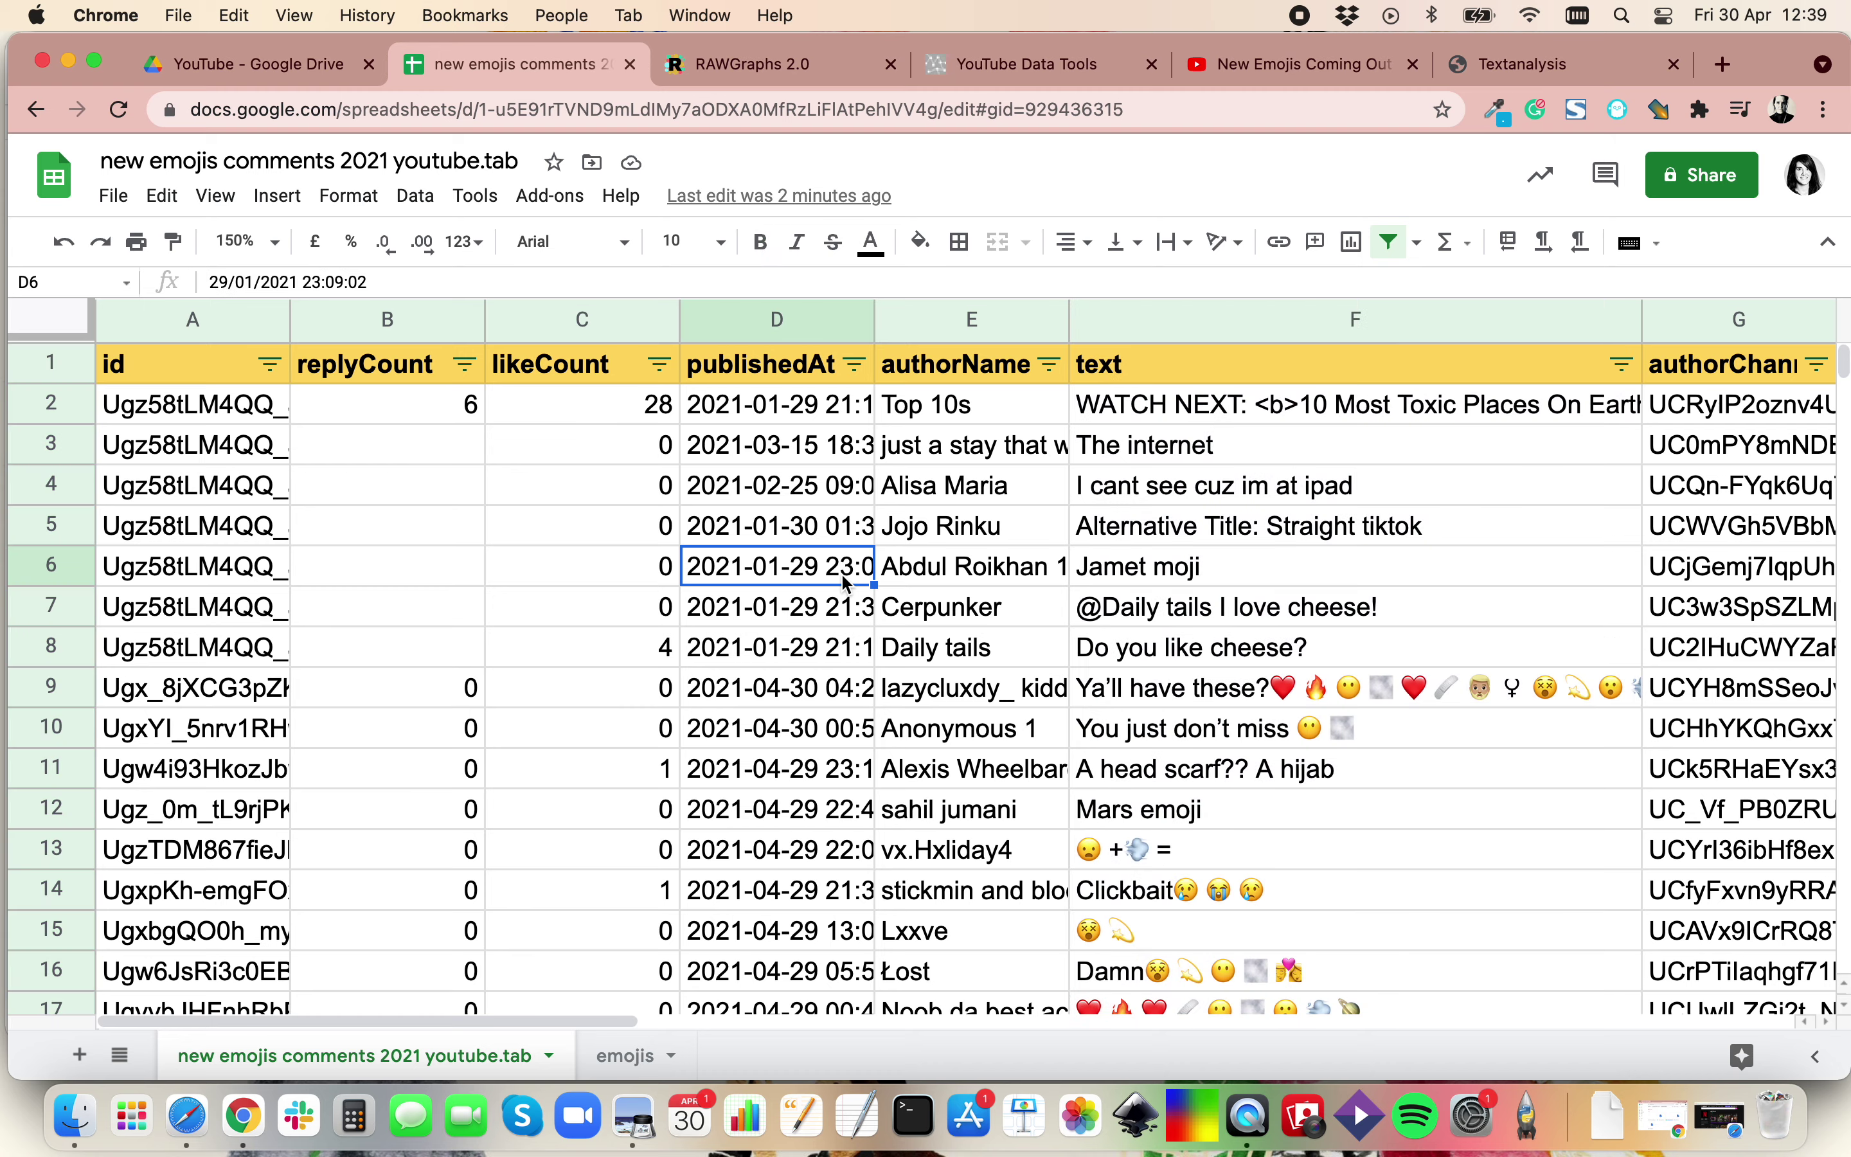
pyautogui.scroll(-8, 611, 678)
pyautogui.scroll(5, 611, 683)
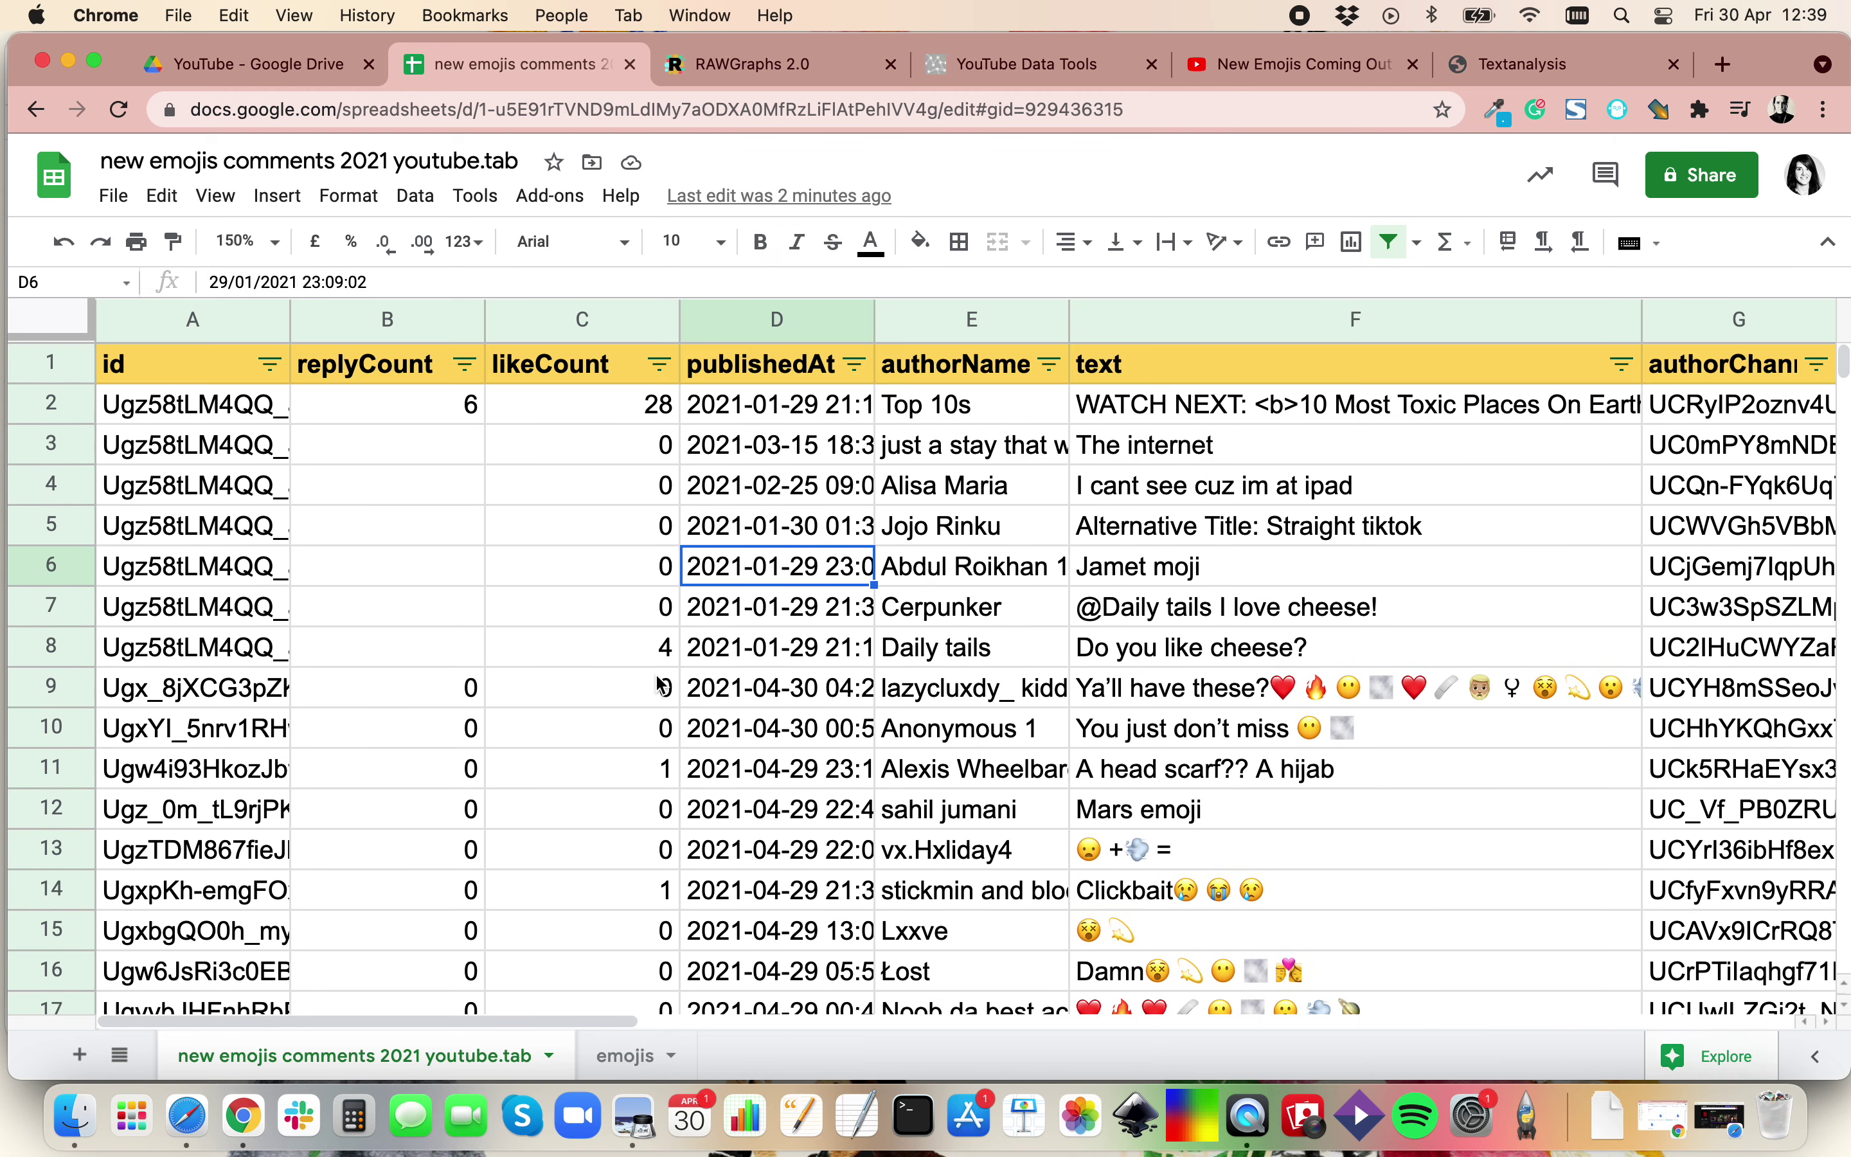
pyautogui.scroll(-10, 1266, 683)
pyautogui.scroll(-9, 1266, 683)
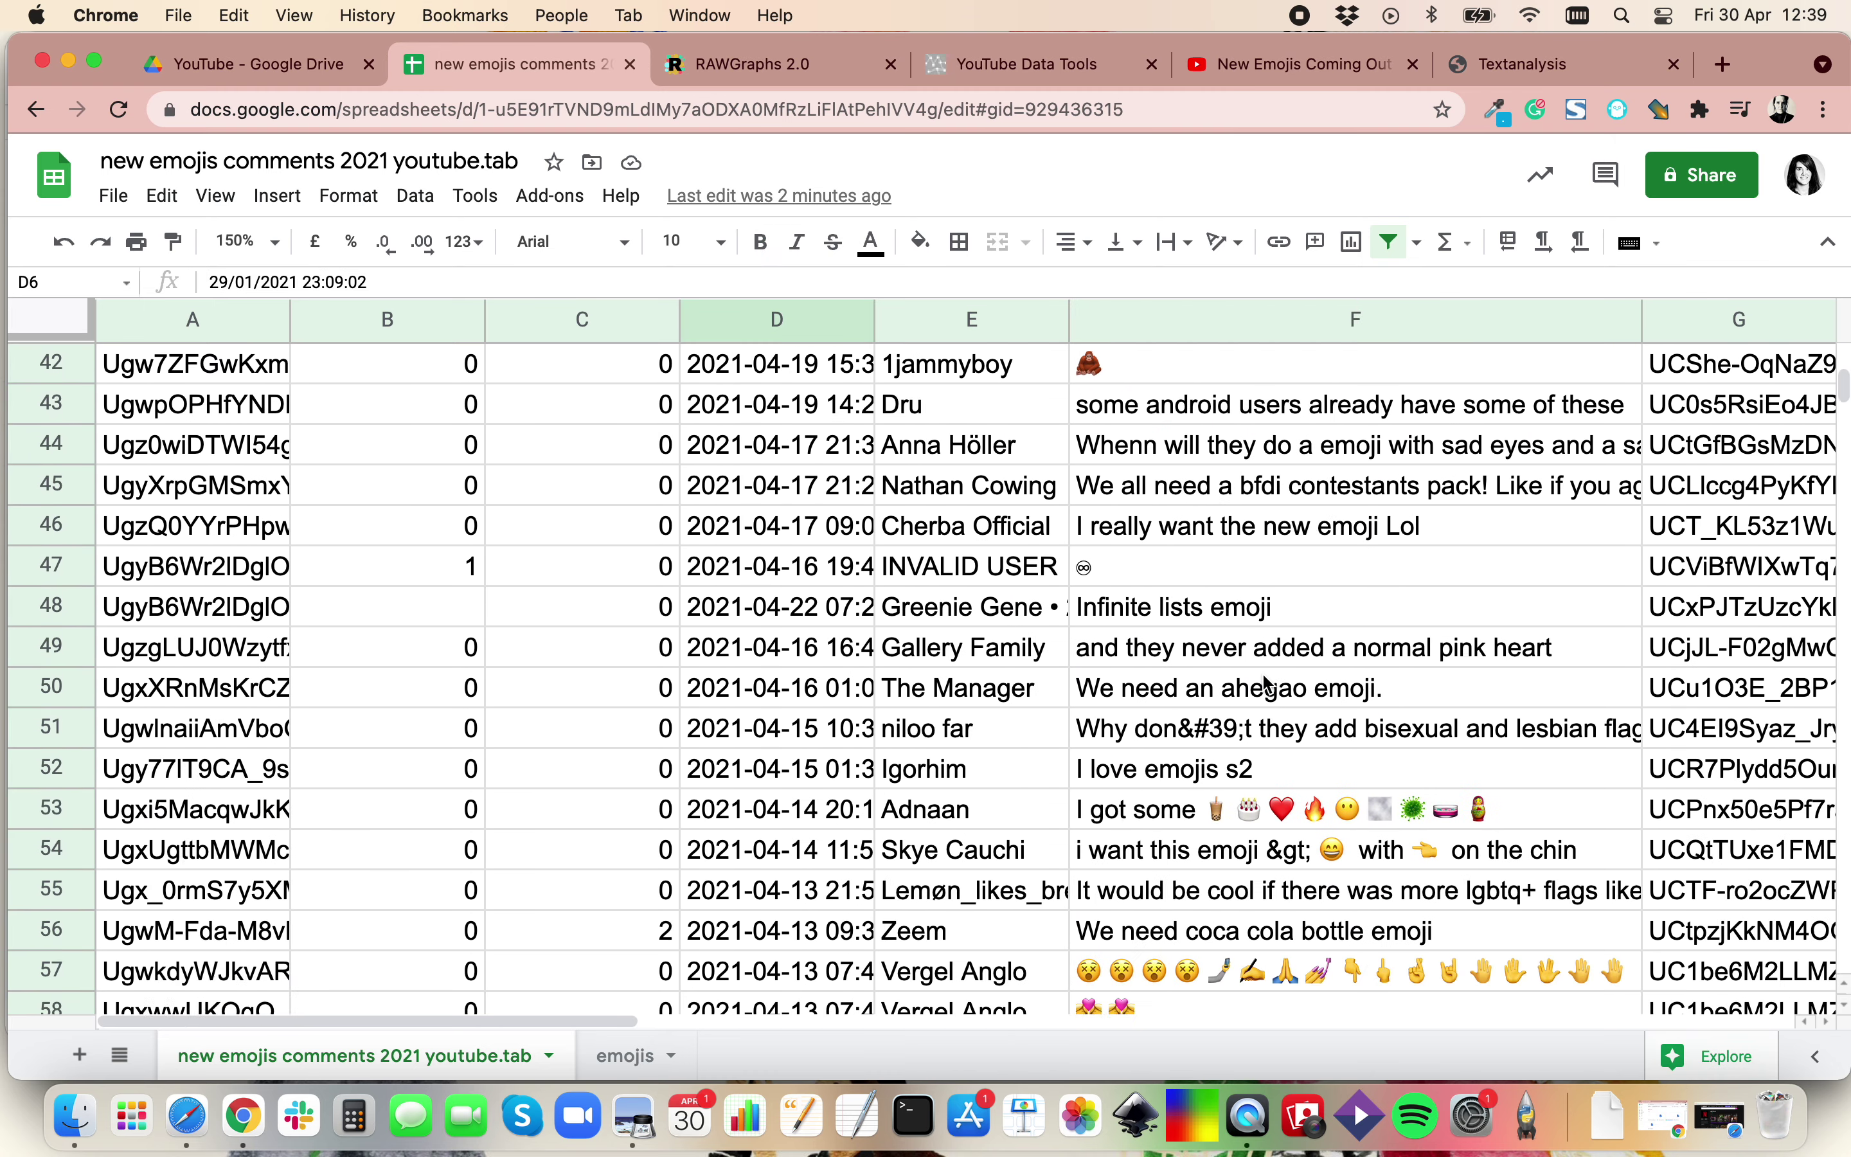
pyautogui.scroll(-2, 1266, 683)
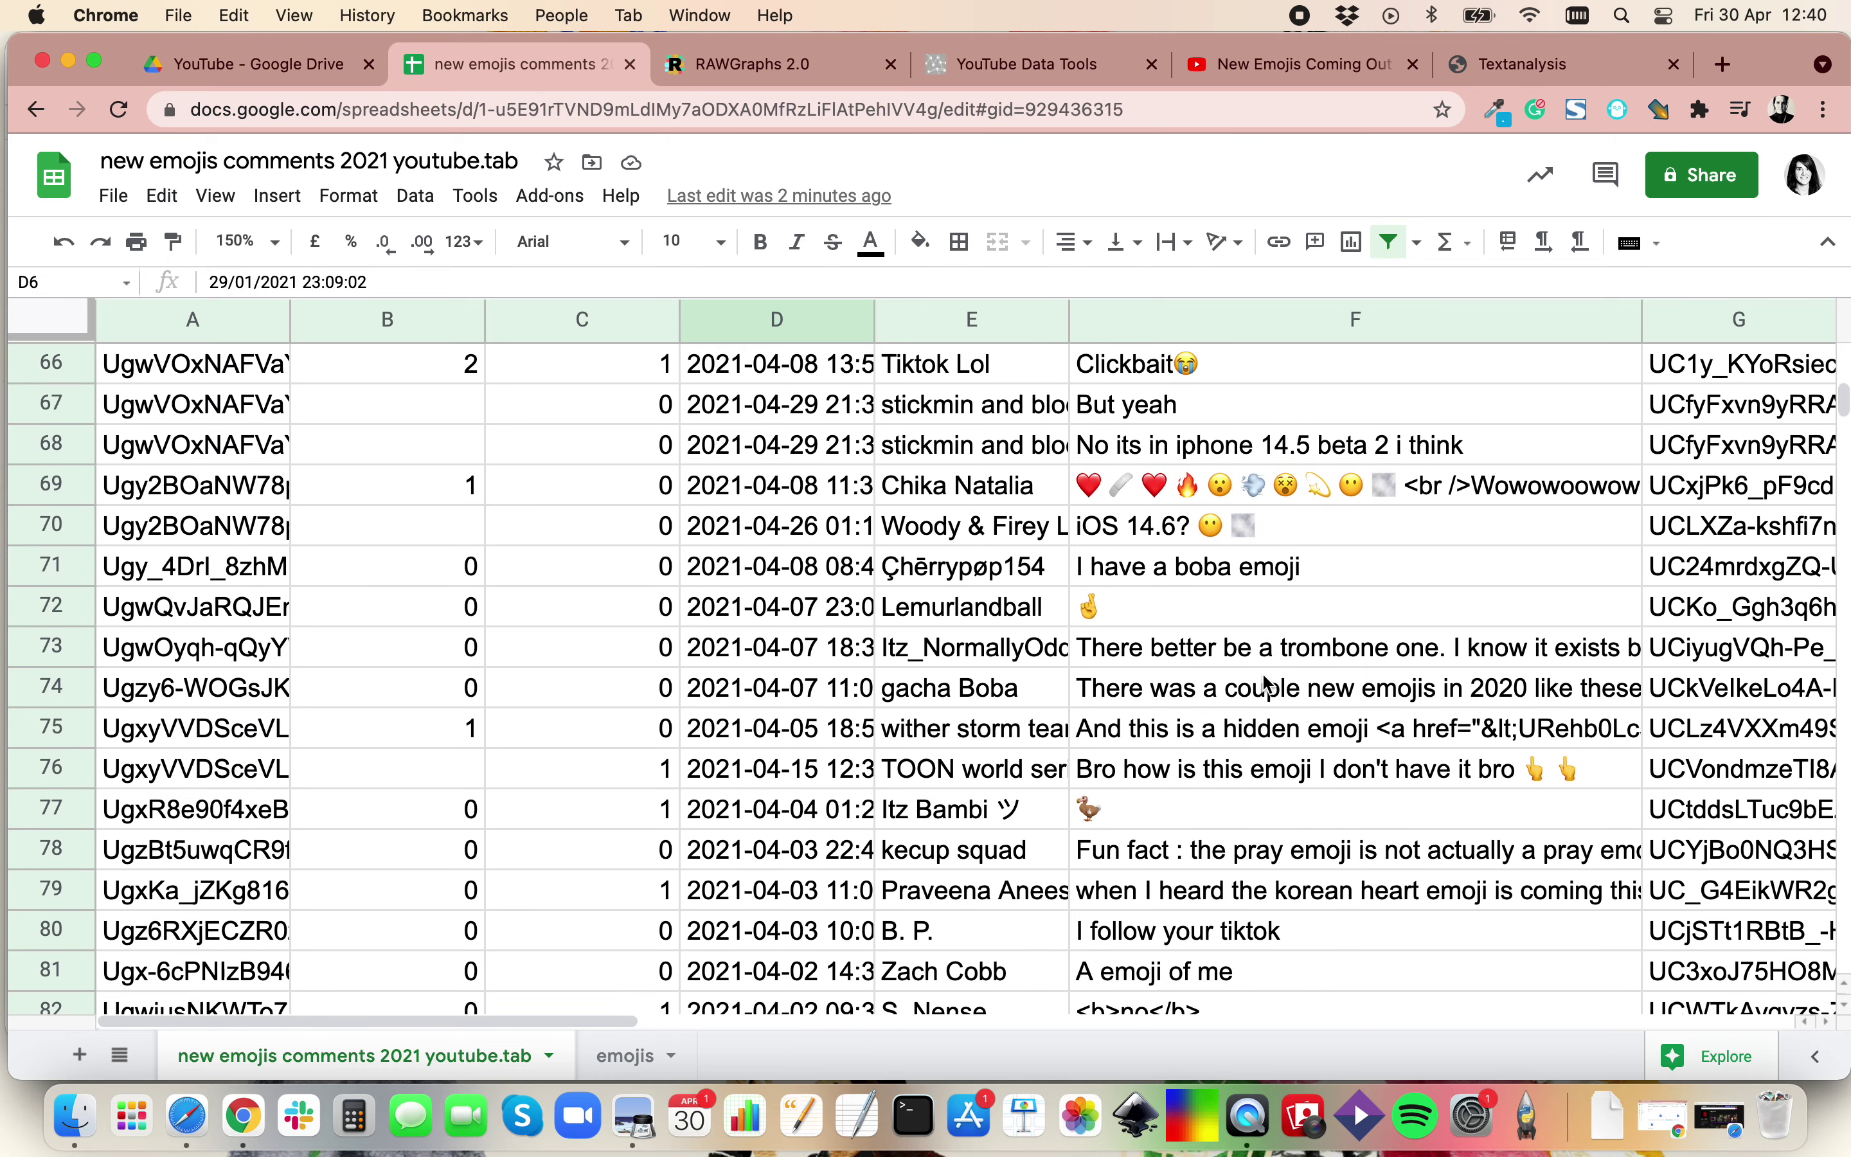
pyautogui.scroll(5, 1266, 683)
pyautogui.scroll(17, 1266, 683)
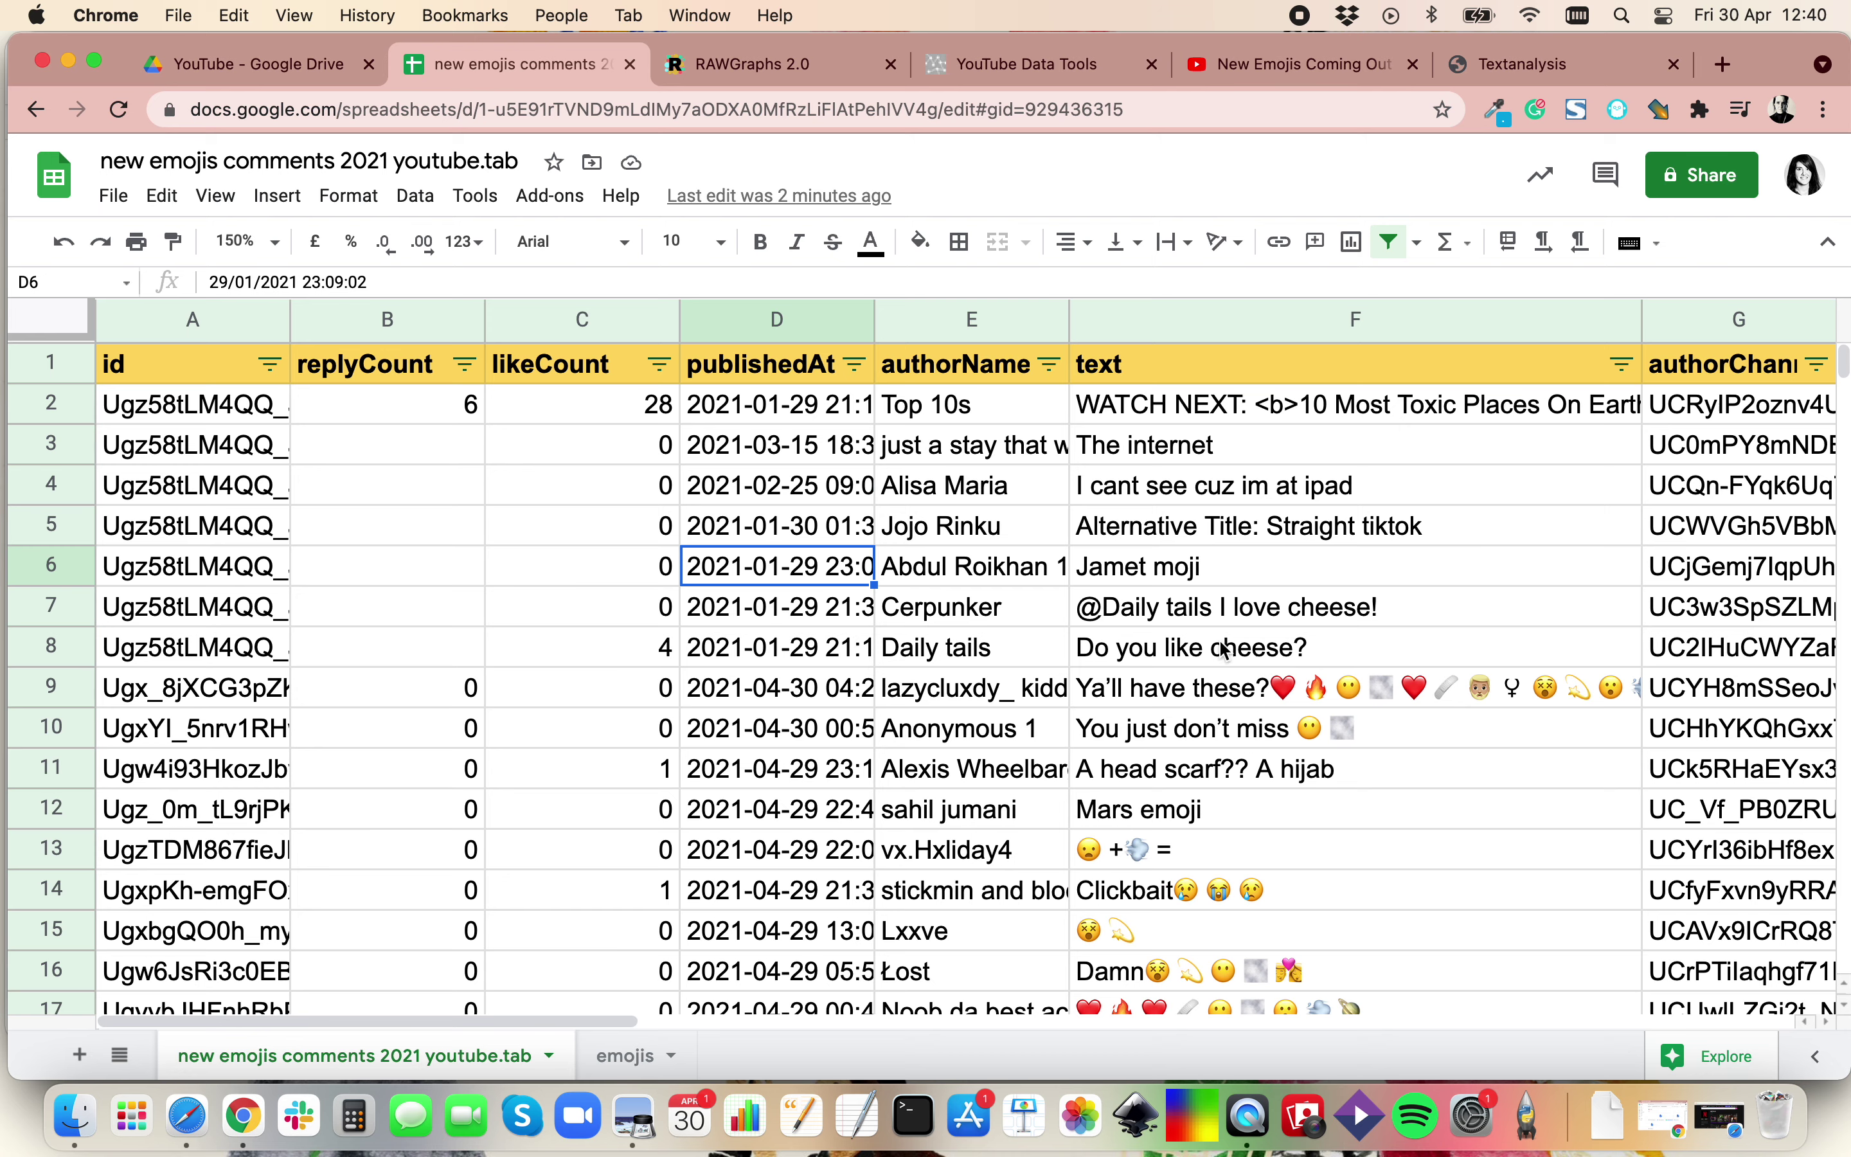
# Highlight the comment text column and examine the sheet's other columns, from id through isReplyToName.
pyautogui.hscroll(4, 1118, 612)
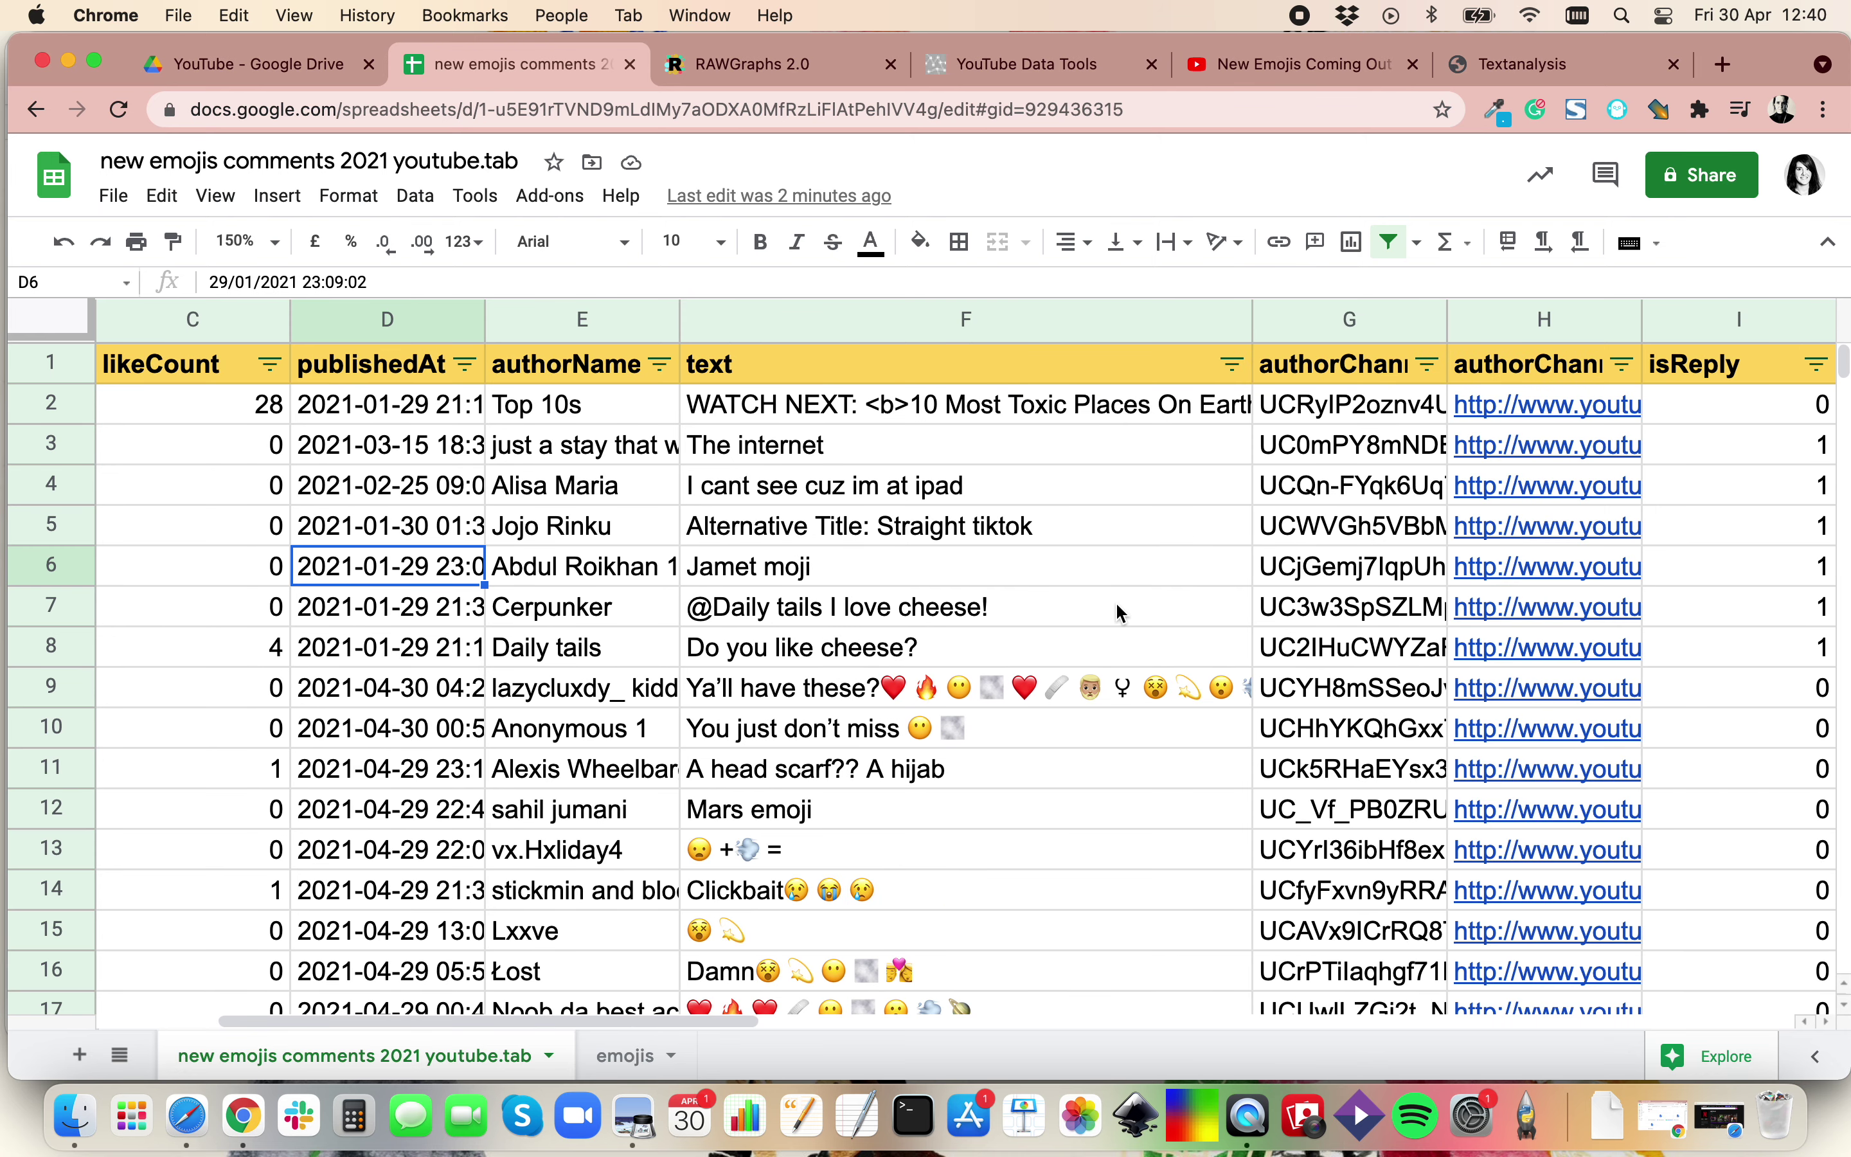
pyautogui.click(922, 315)
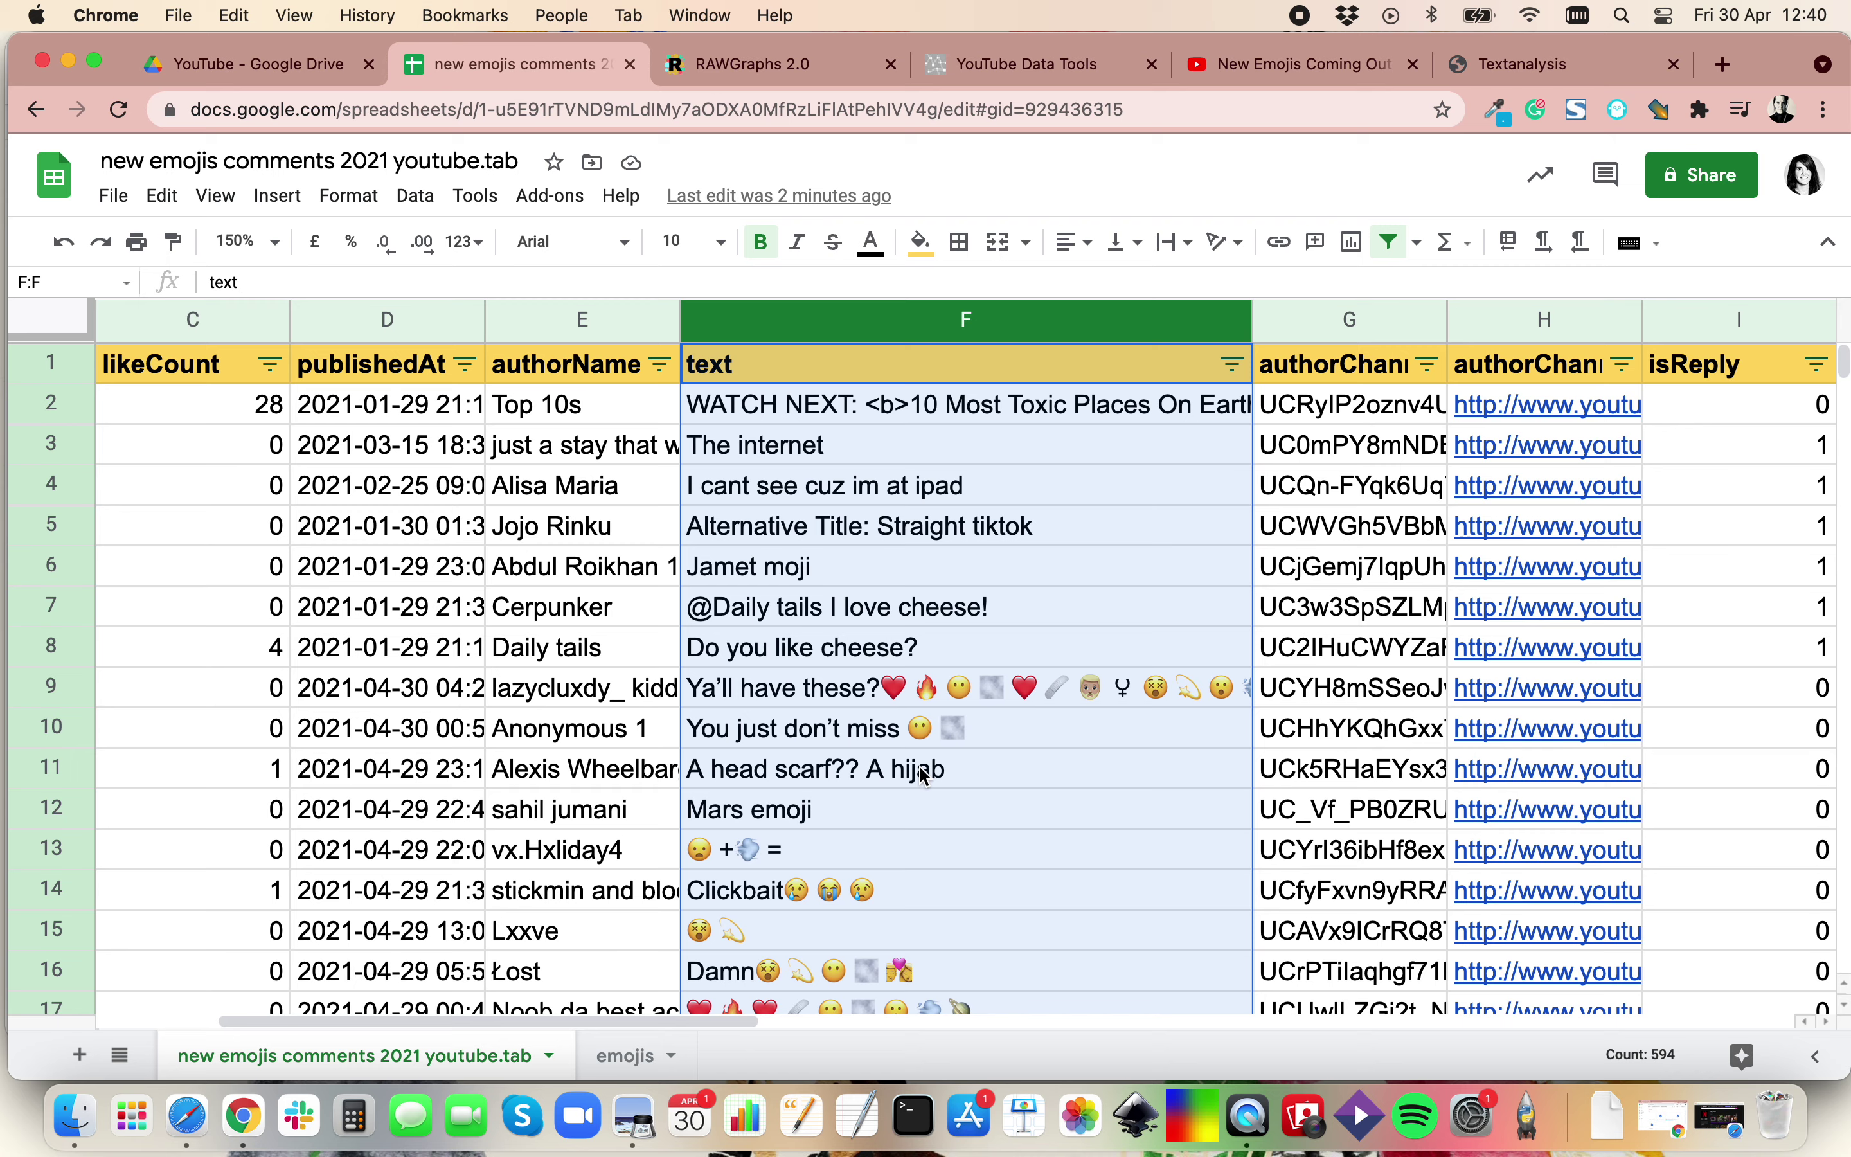
pyautogui.hscroll(-5, 794, 731)
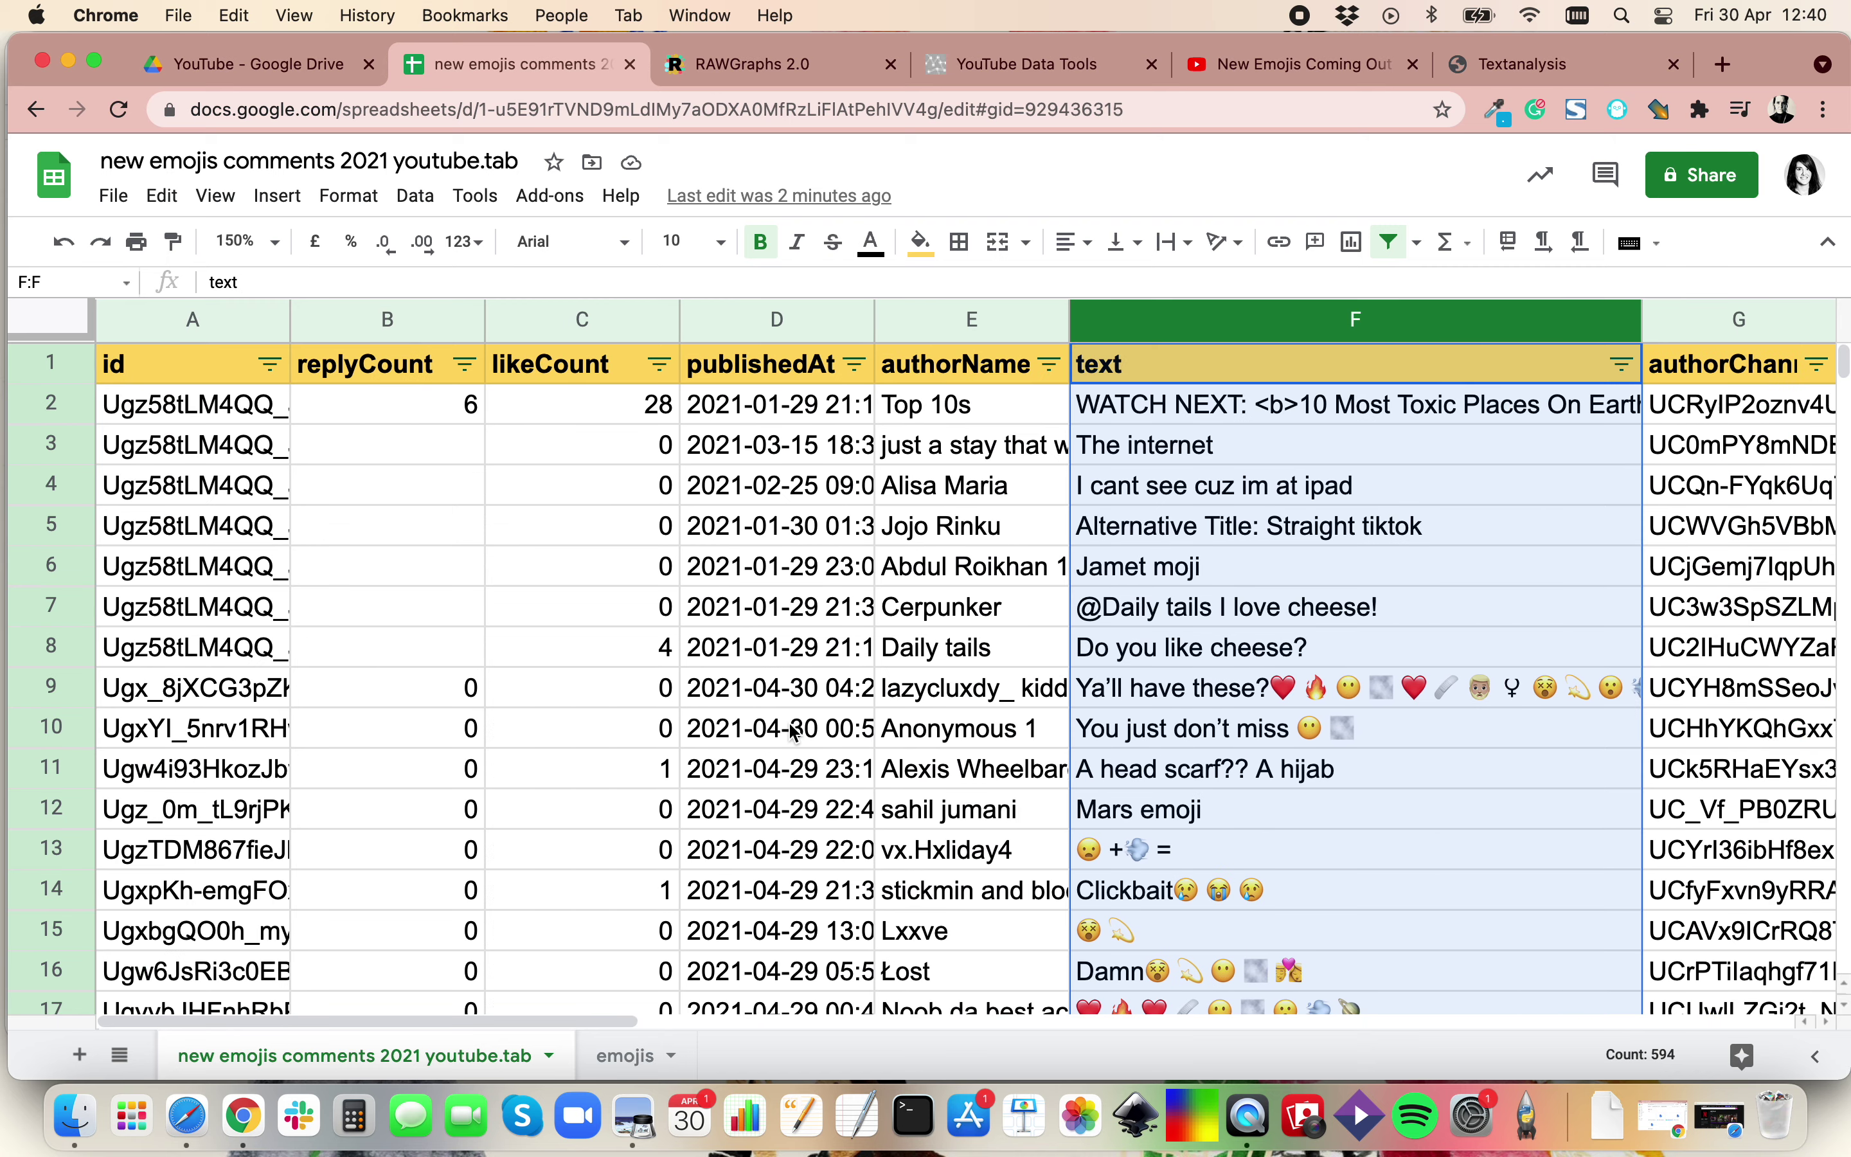
pyautogui.hscroll(10, 794, 730)
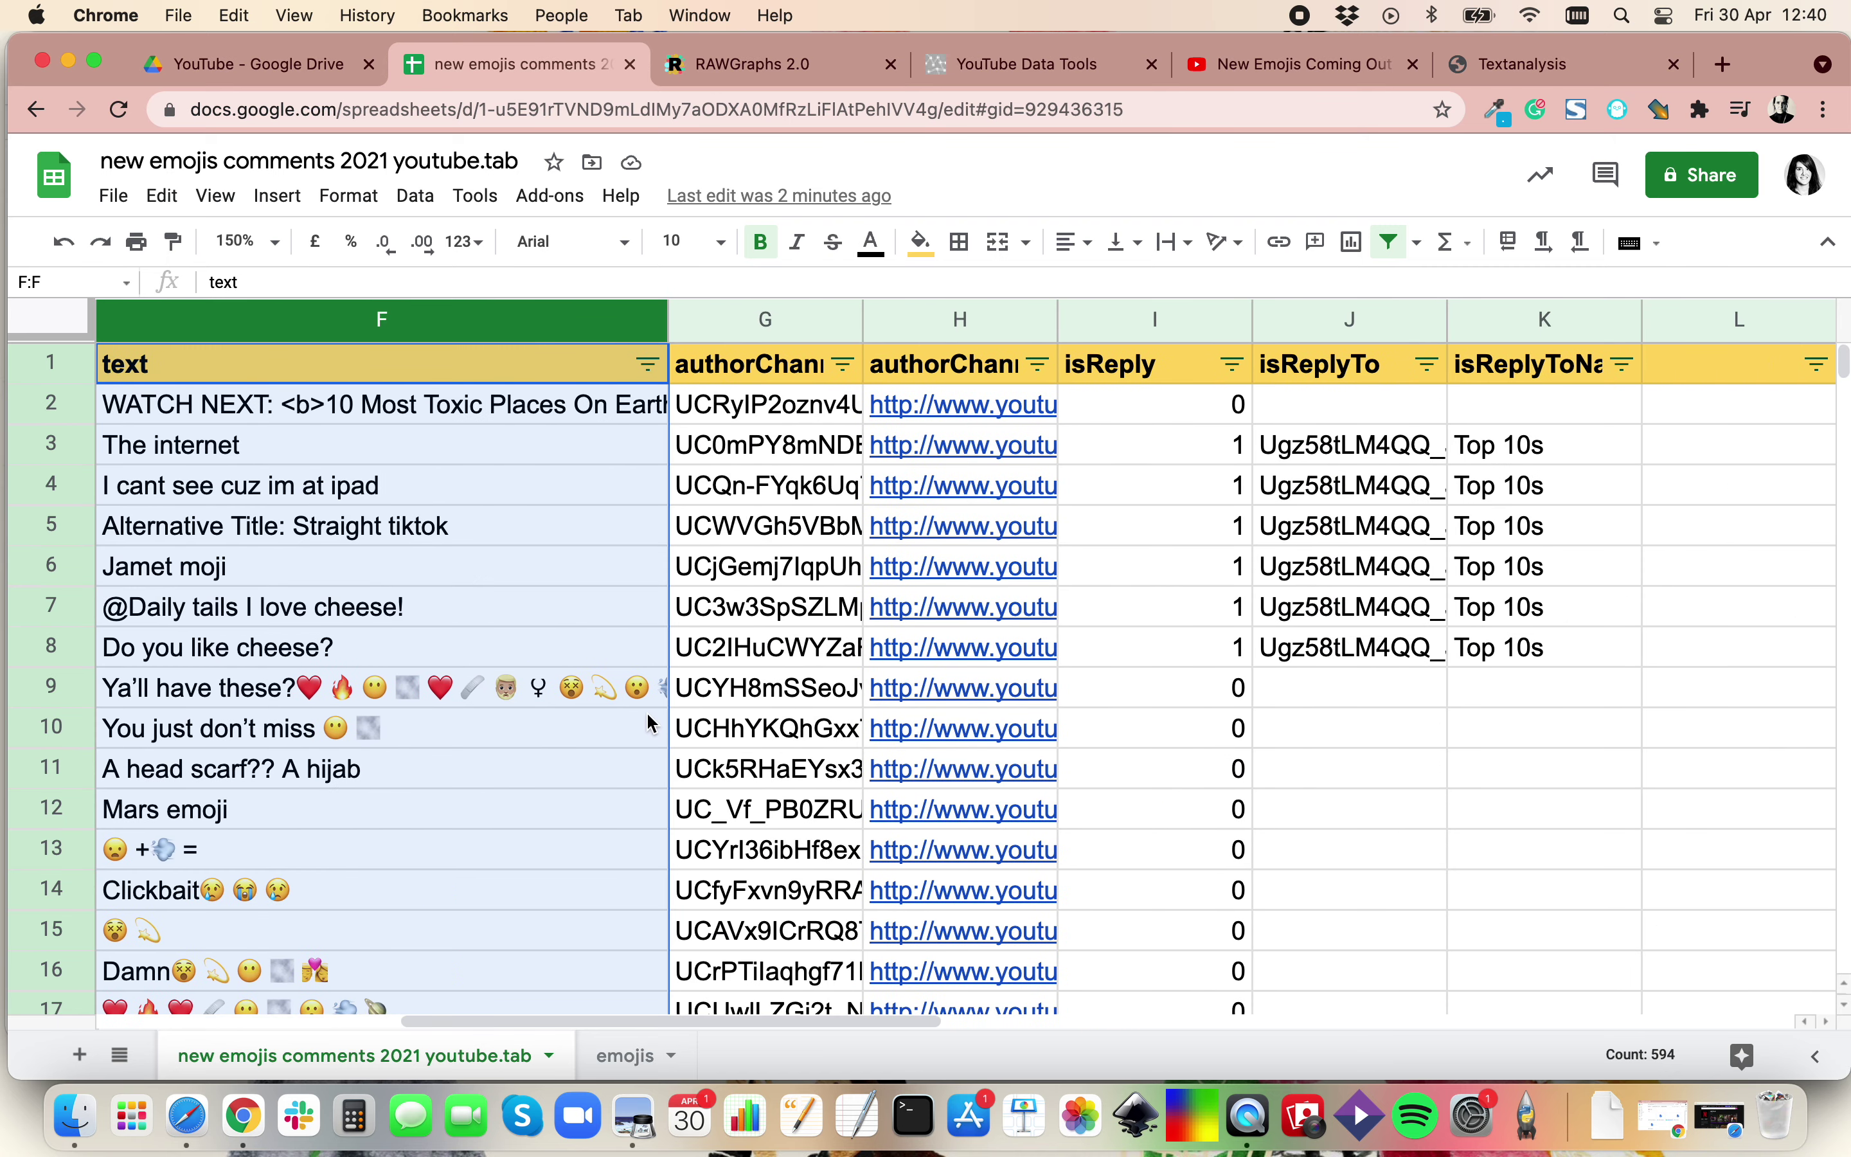
pyautogui.hscroll(-10, 651, 723)
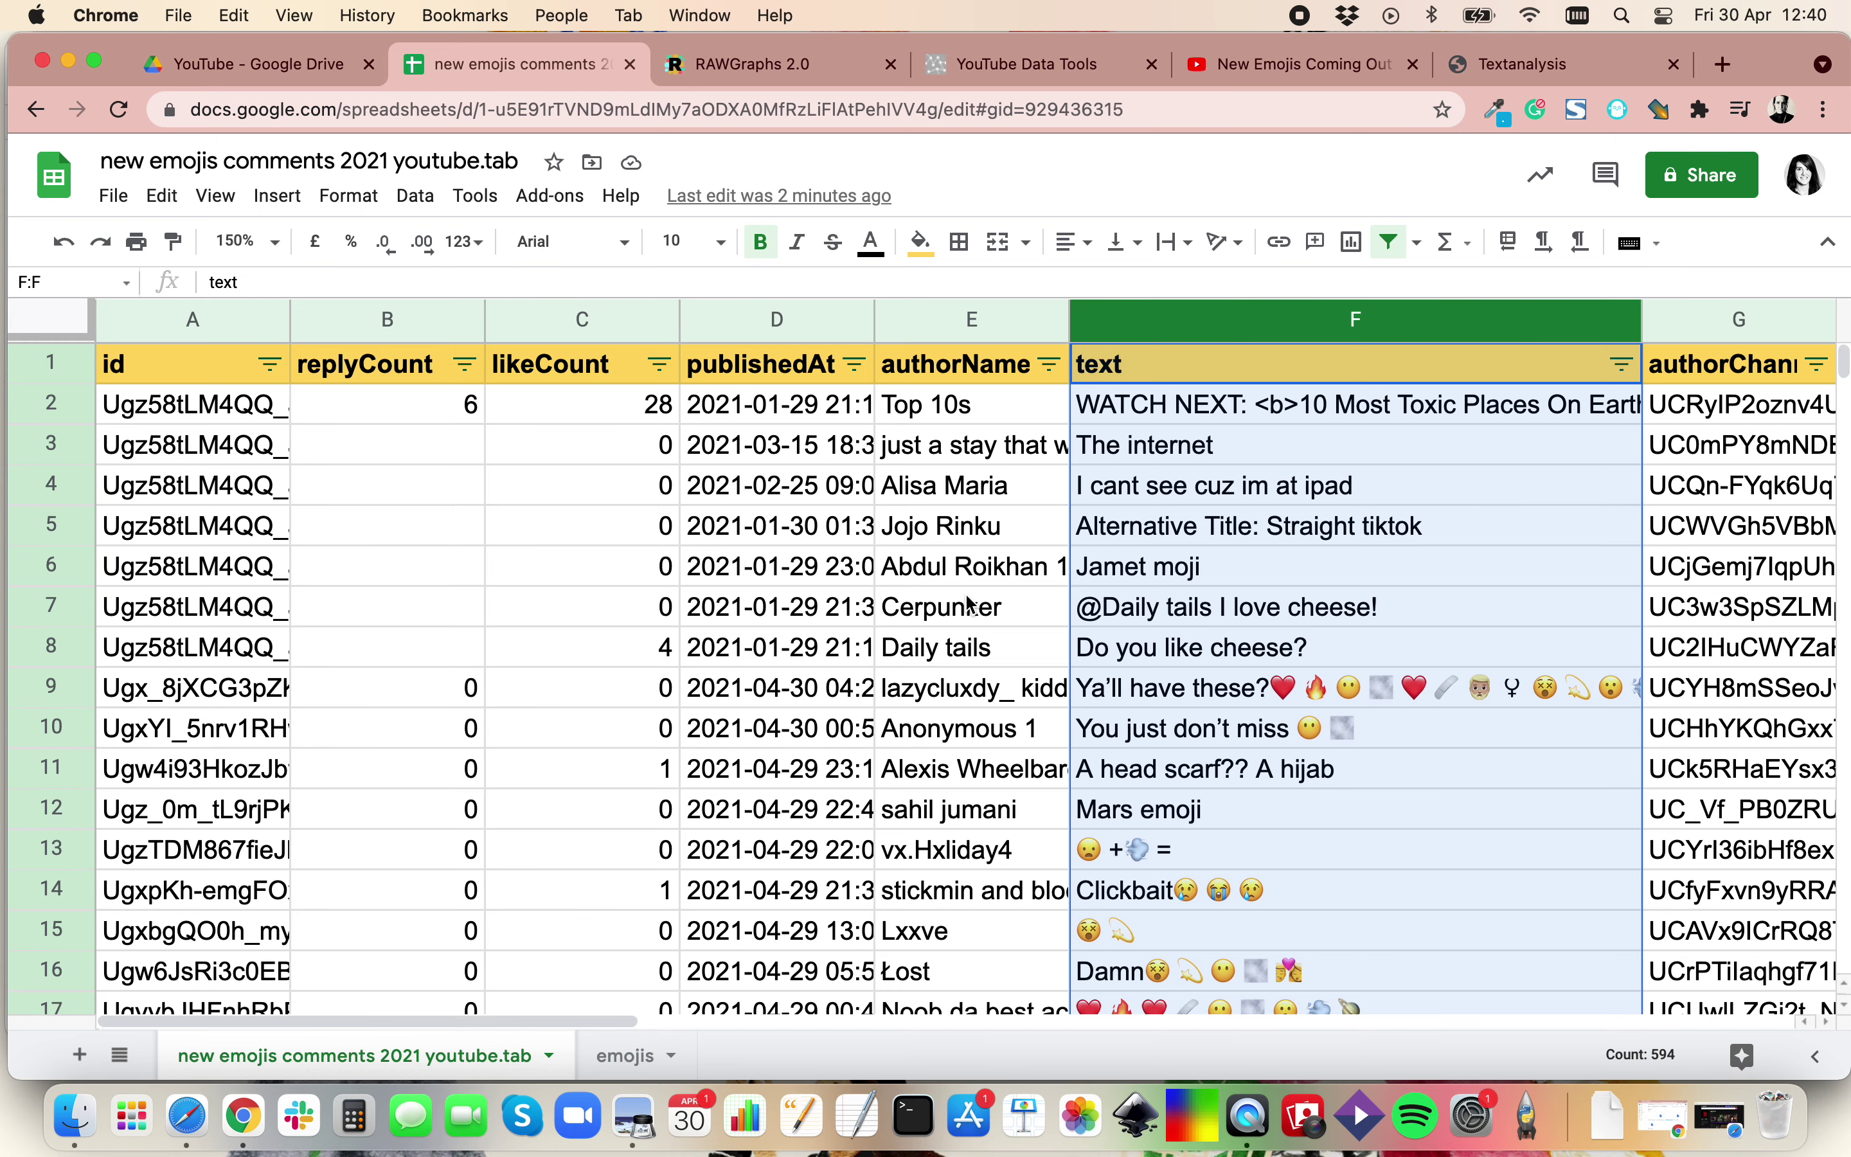
pyautogui.click(965, 539)
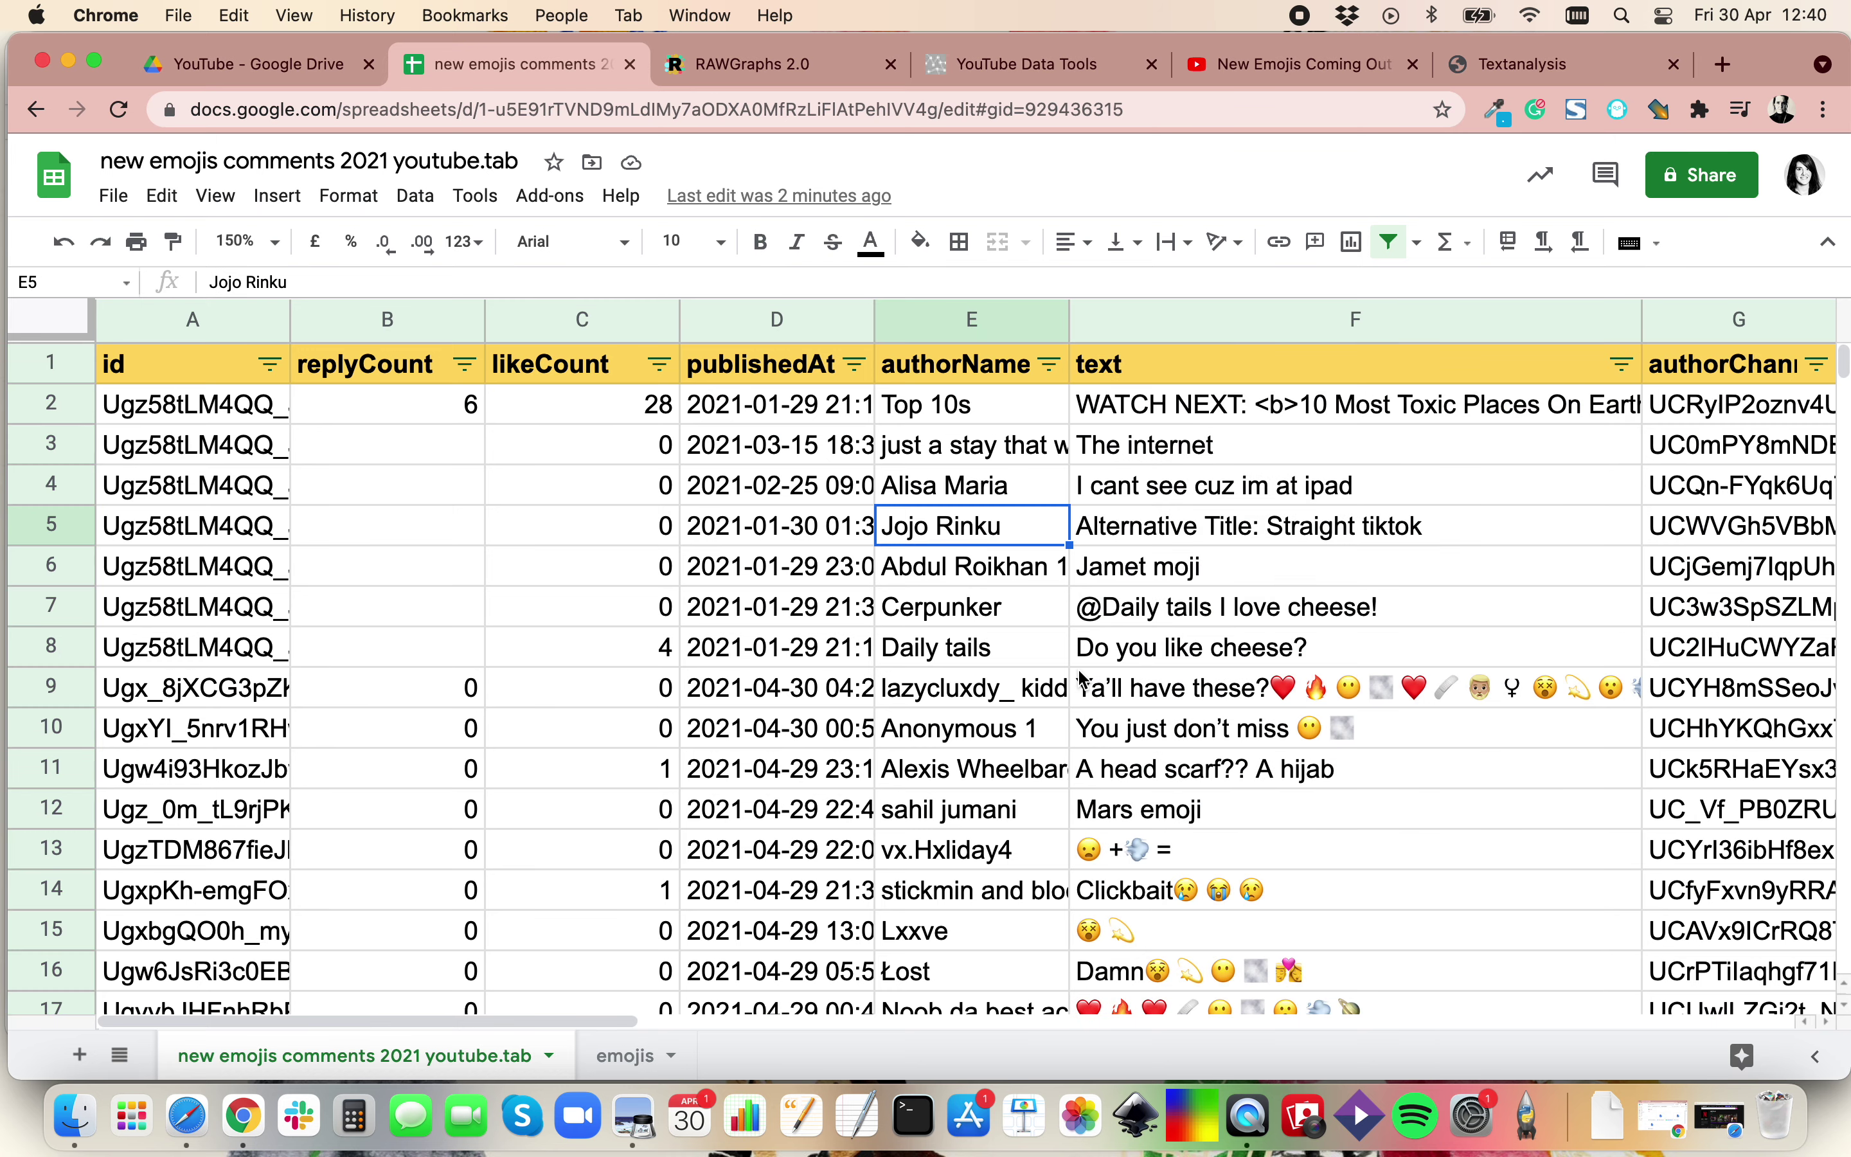
# Copy the entire text column (F) of the comments sheet.
pyautogui.hscroll(5, 1083, 678)
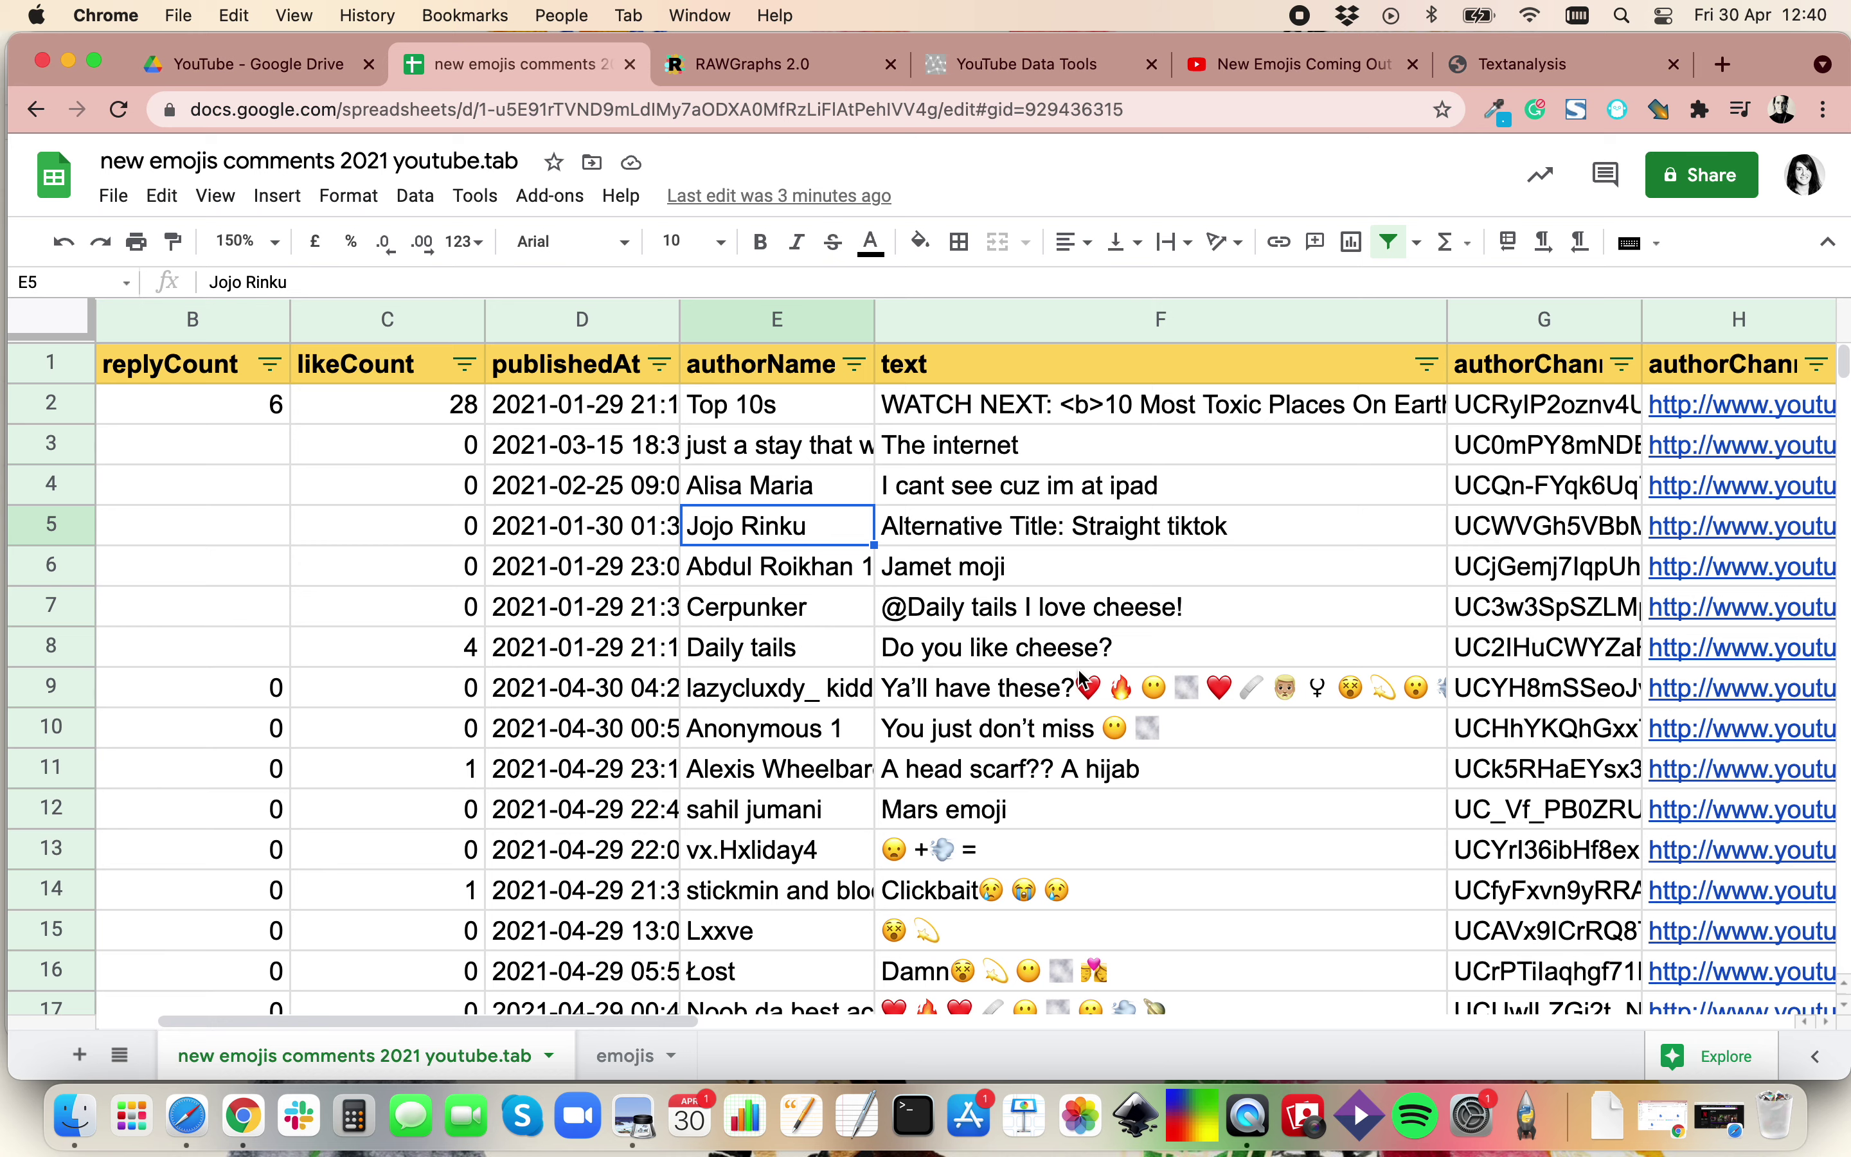
pyautogui.hscroll(2, 1072, 602)
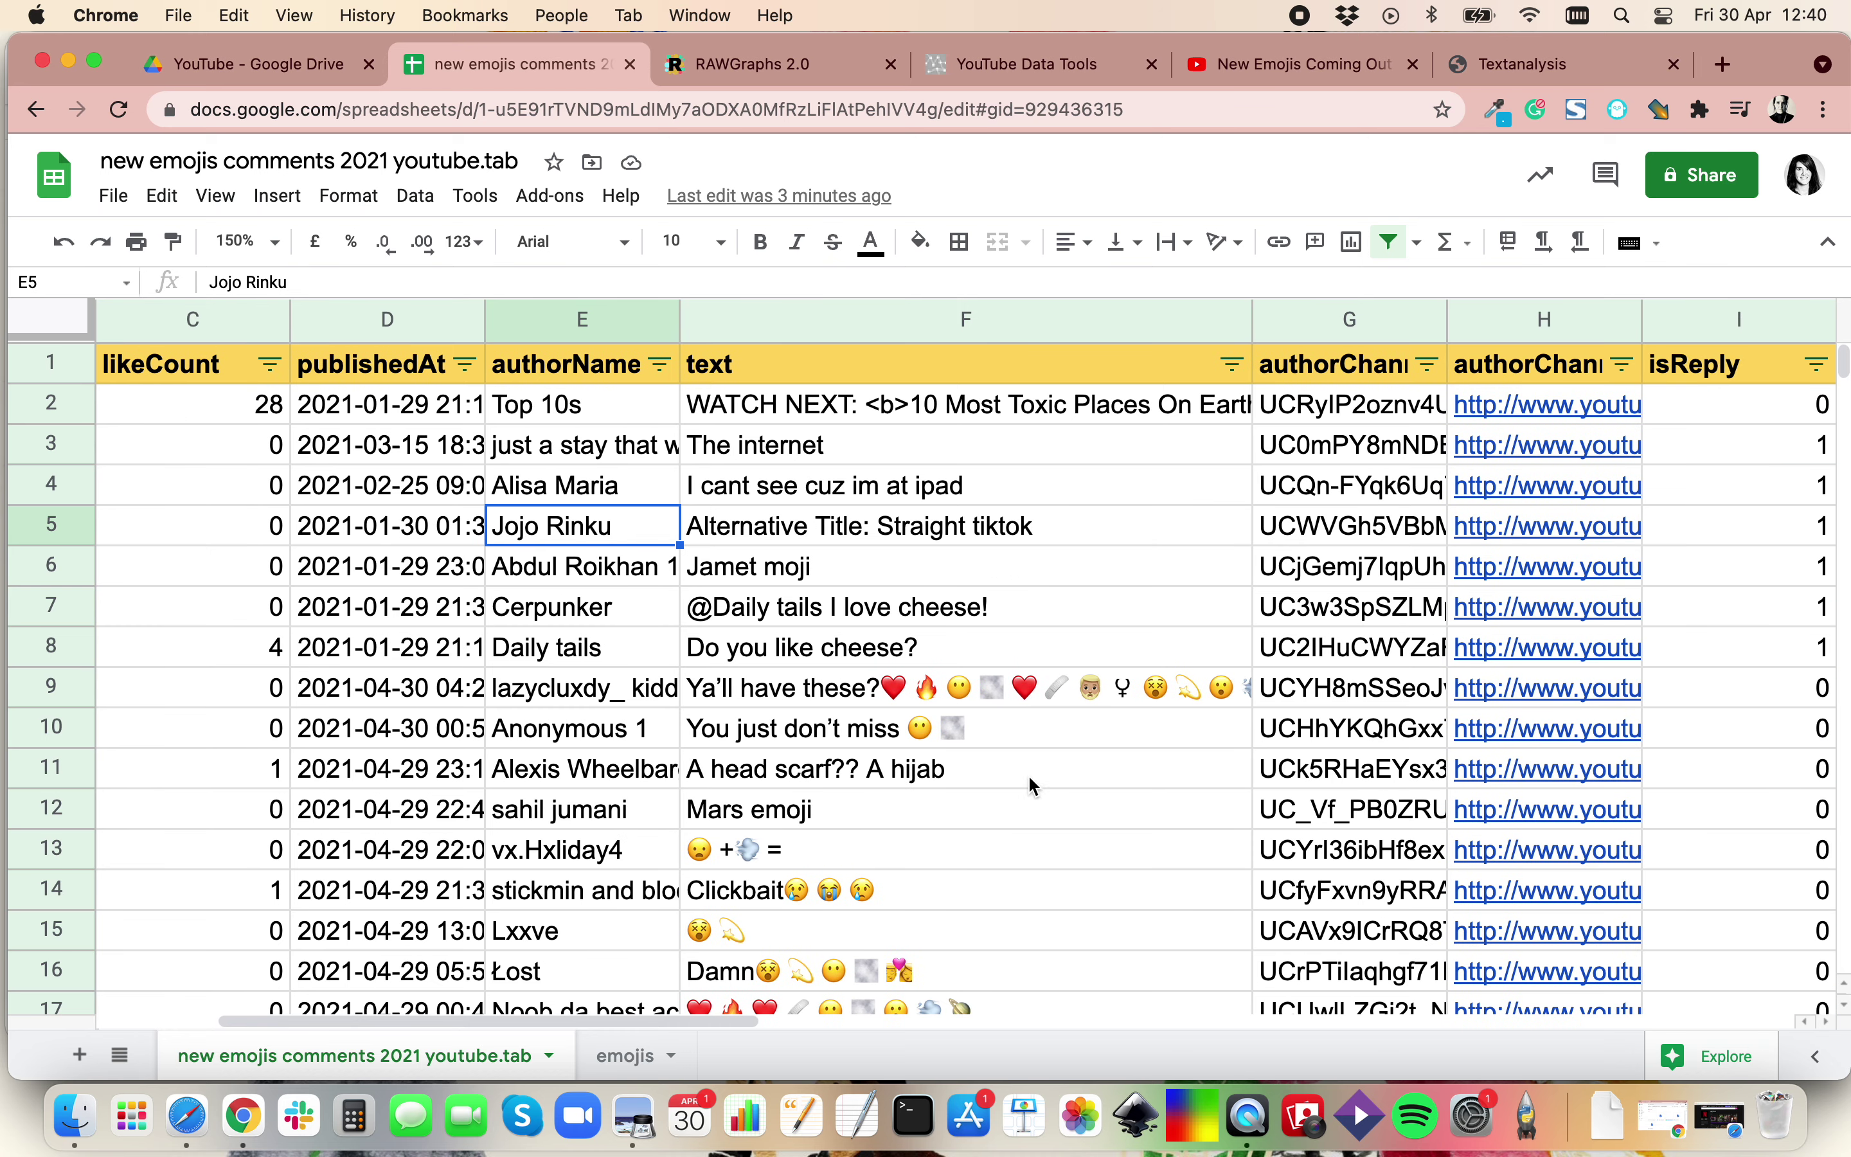
pyautogui.hscroll(3, 1025, 775)
pyautogui.hscroll(-3, 1025, 776)
pyautogui.hscroll(-2, 1025, 776)
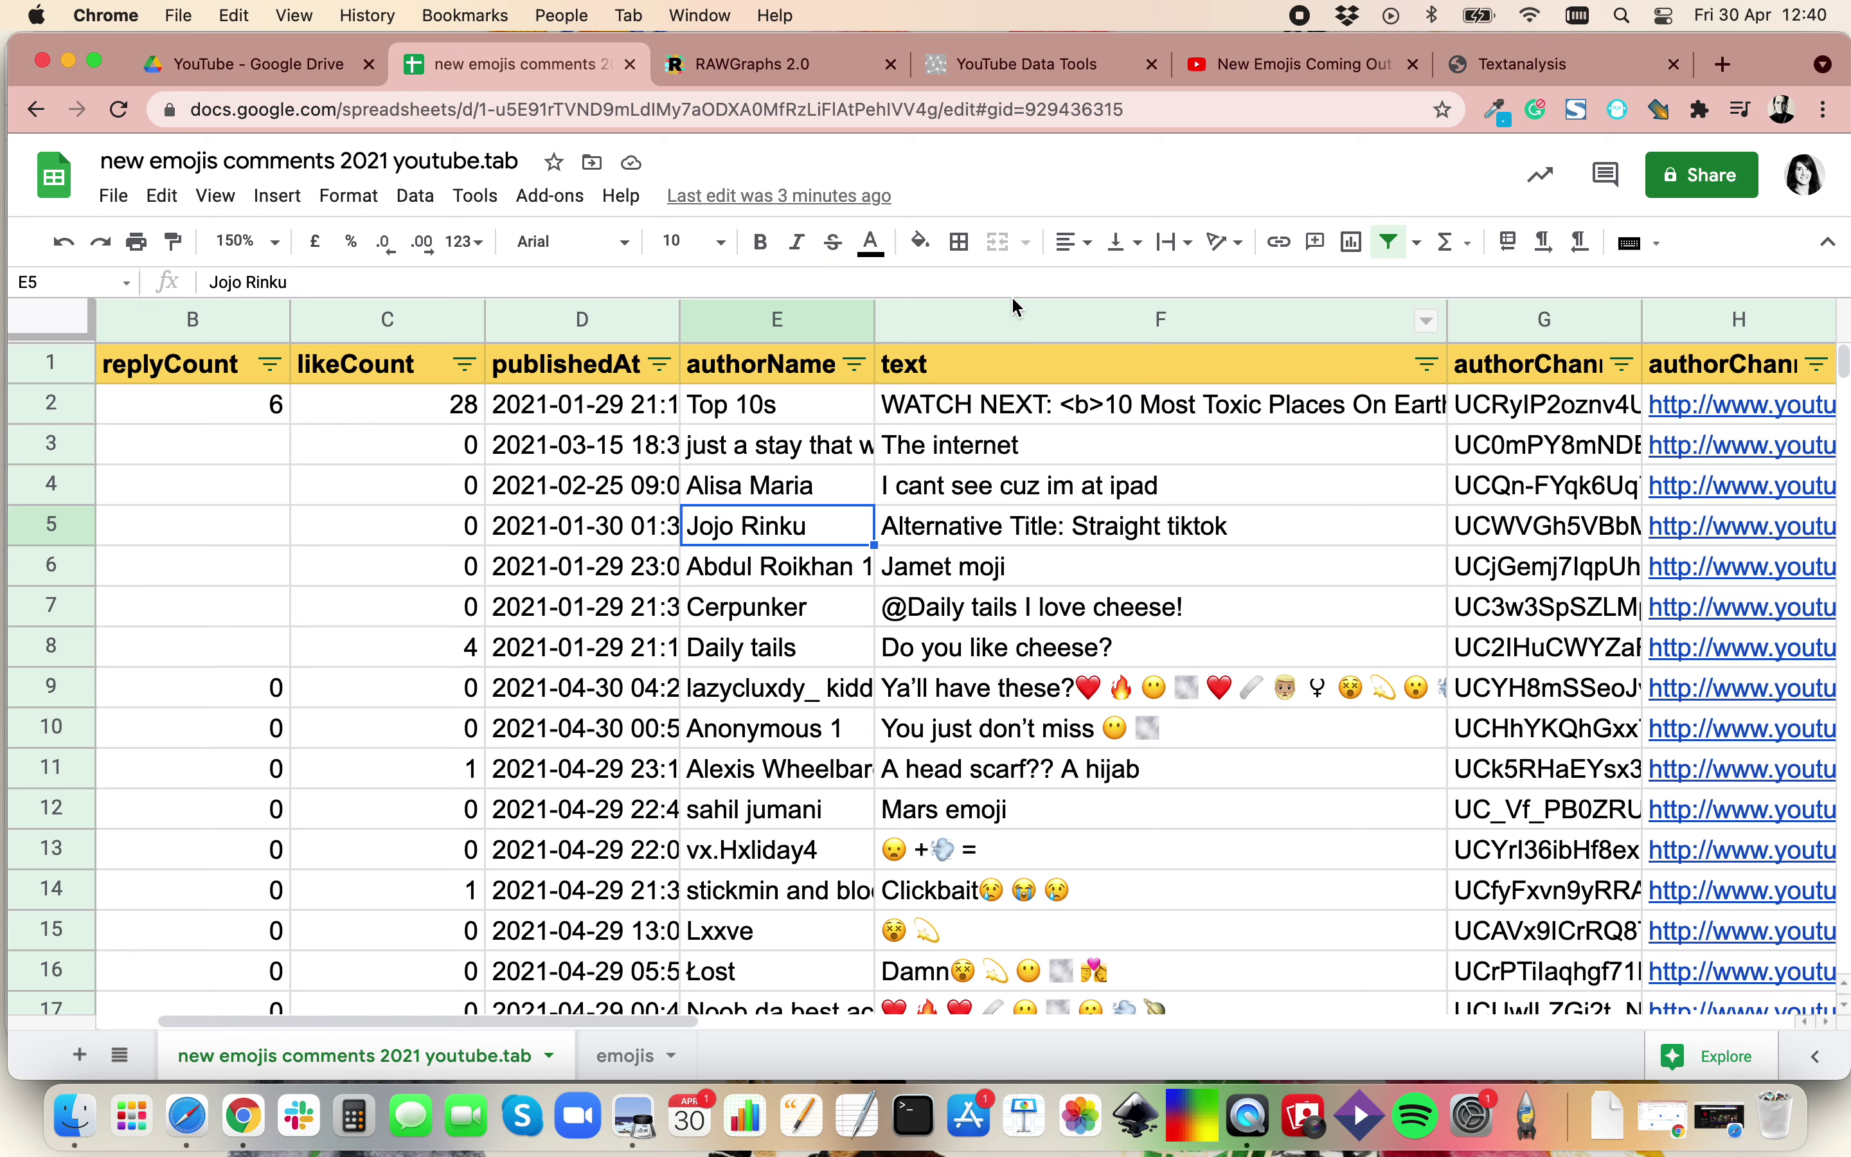
pyautogui.click(1013, 322)
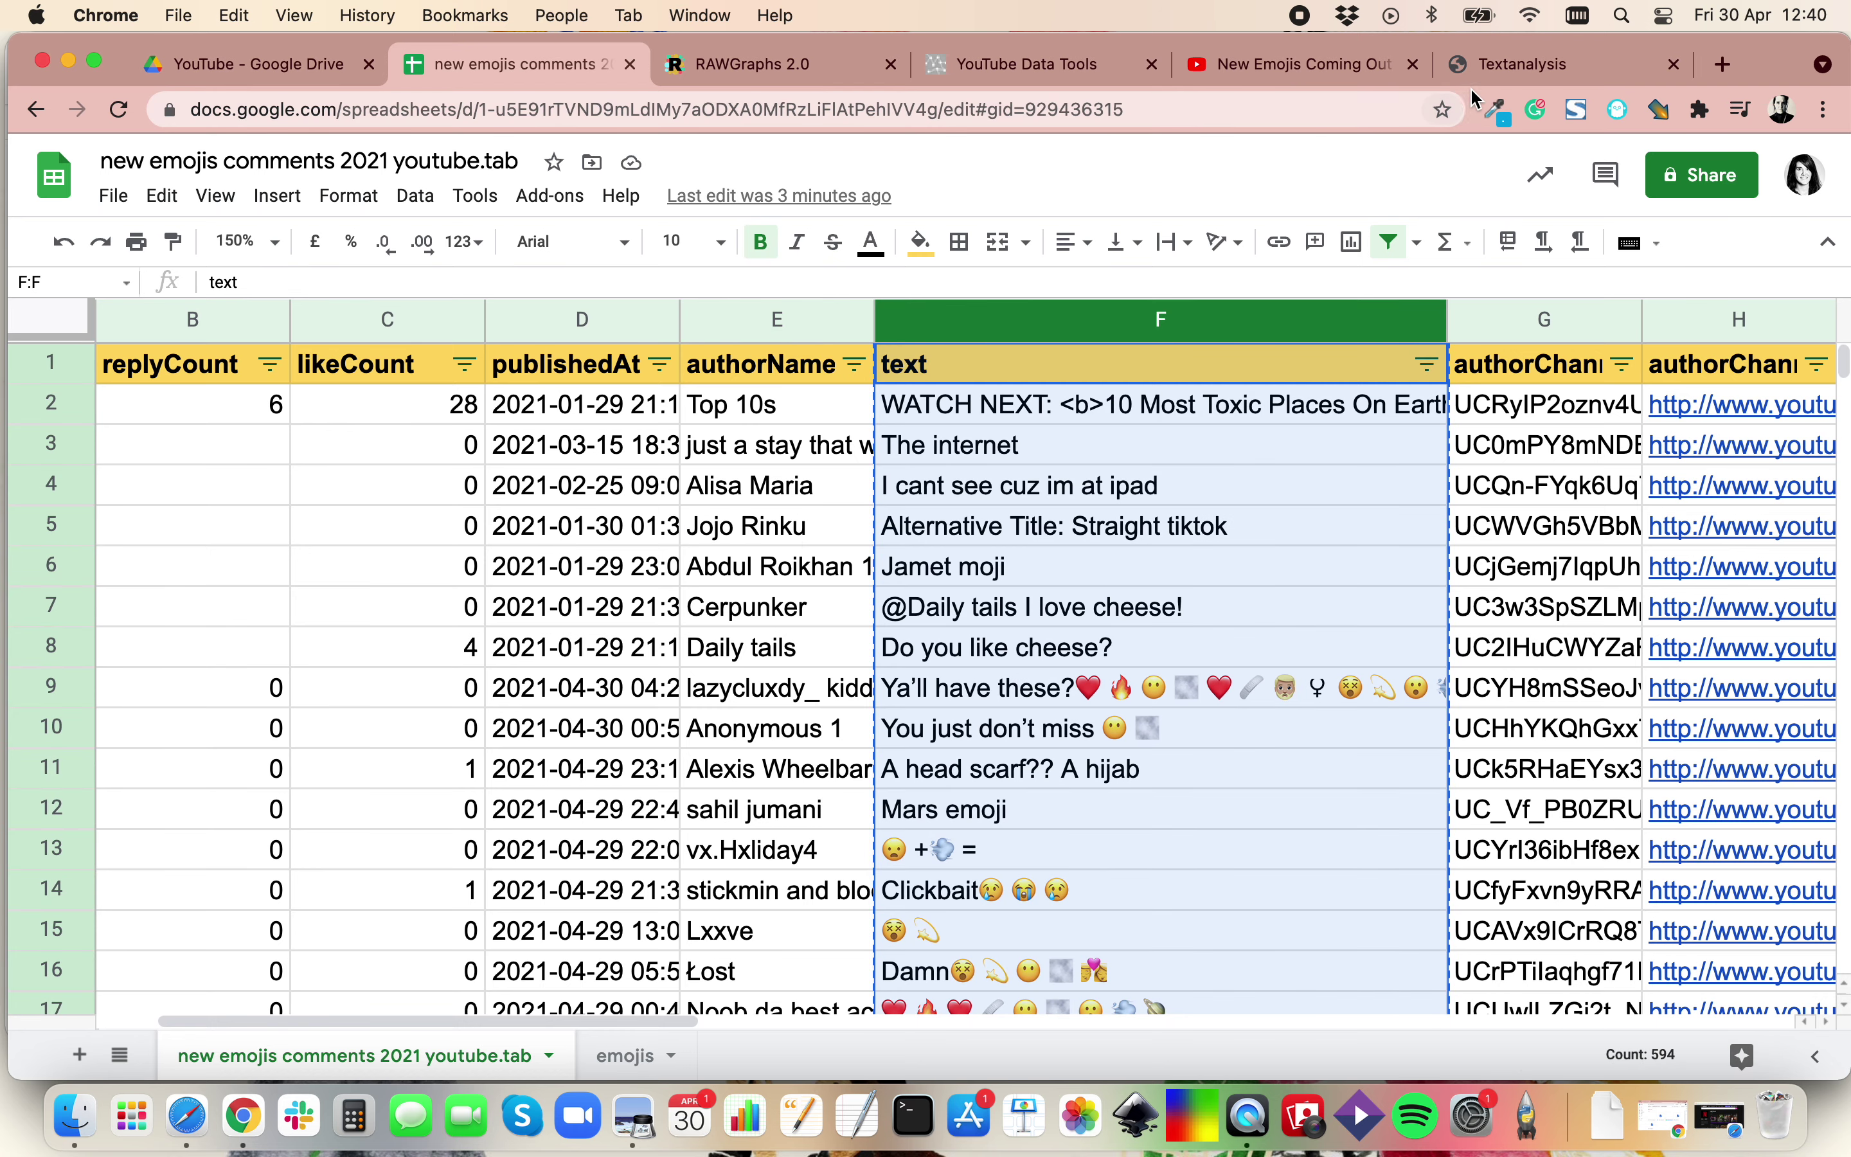
# Switch to the Textanalysis tool and review the pasted comments, the emoji statistics option and the demojized text results.
pyautogui.click(1484, 71)
pyautogui.scroll(15, 974, 509)
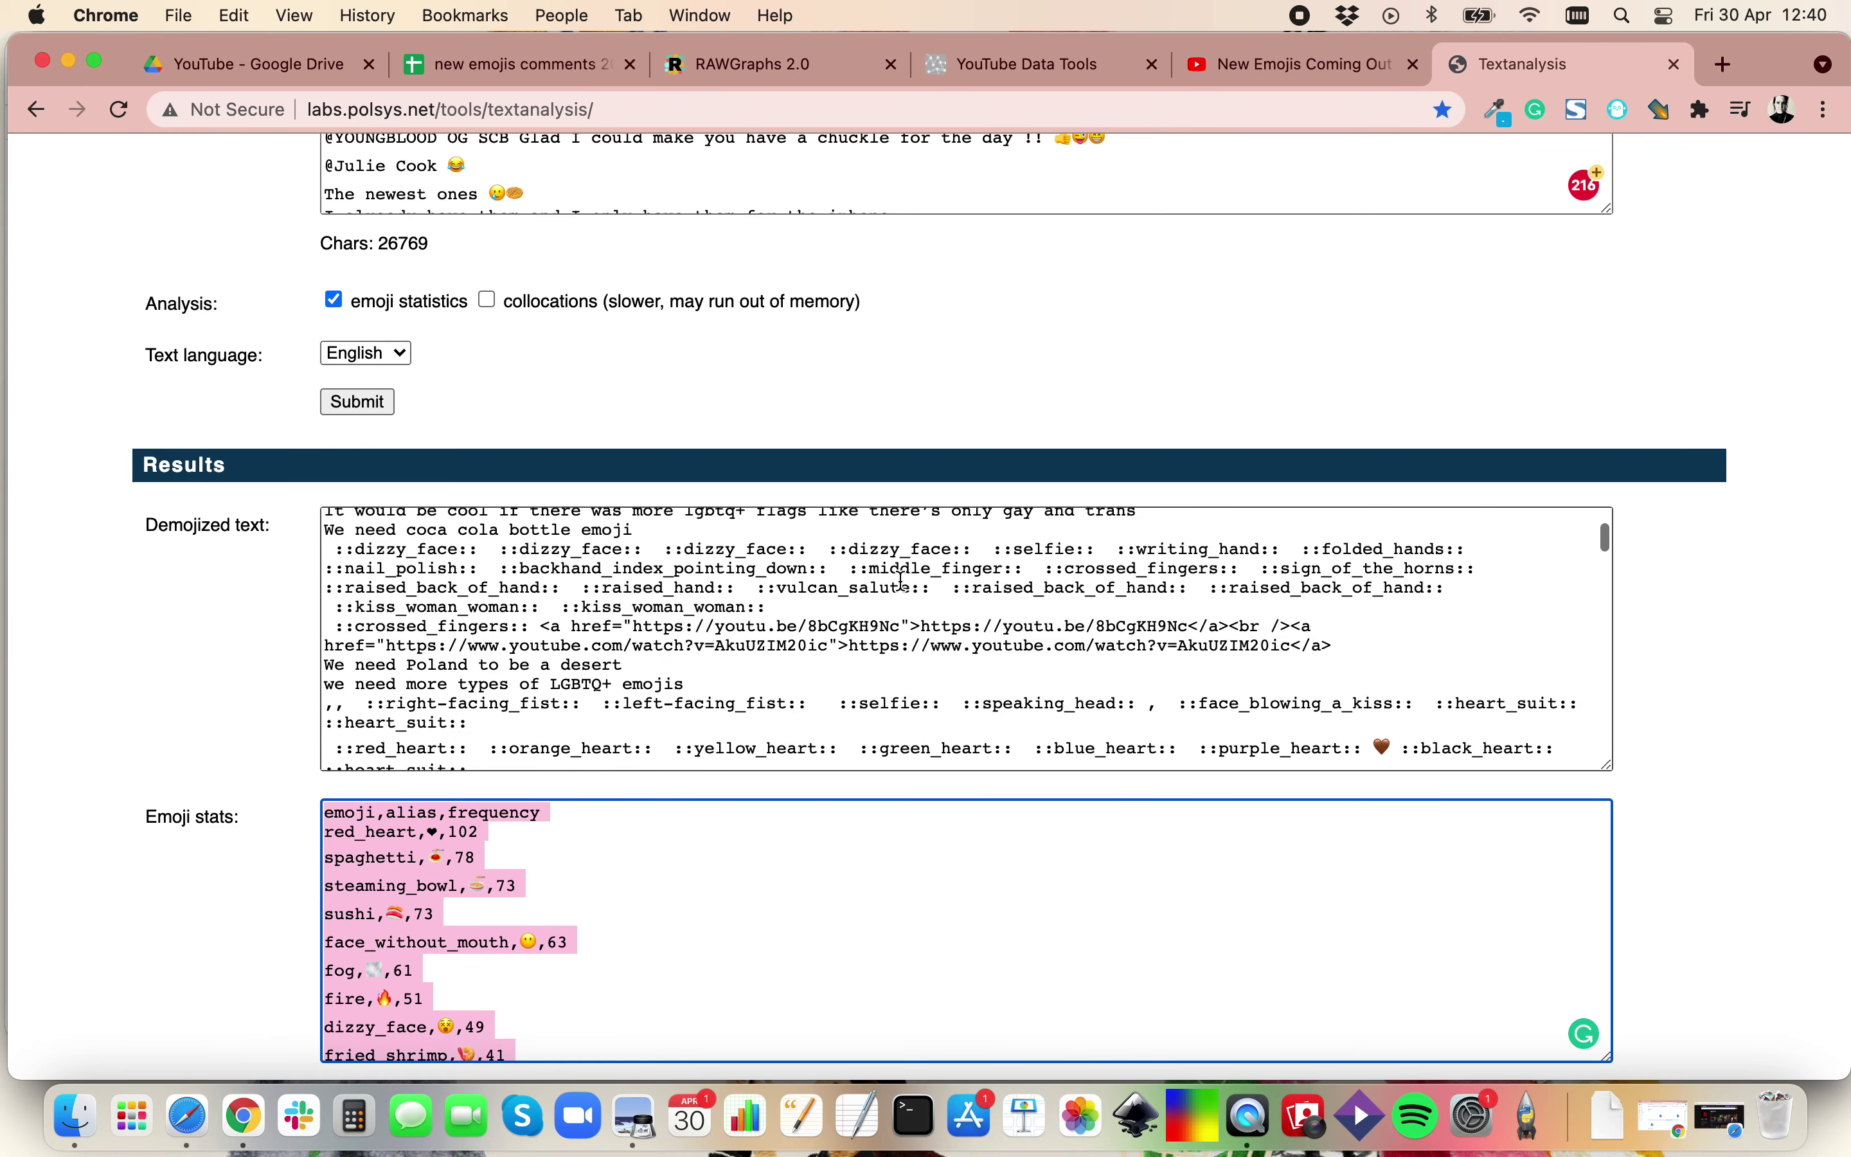
pyautogui.scroll(-20, 752, 608)
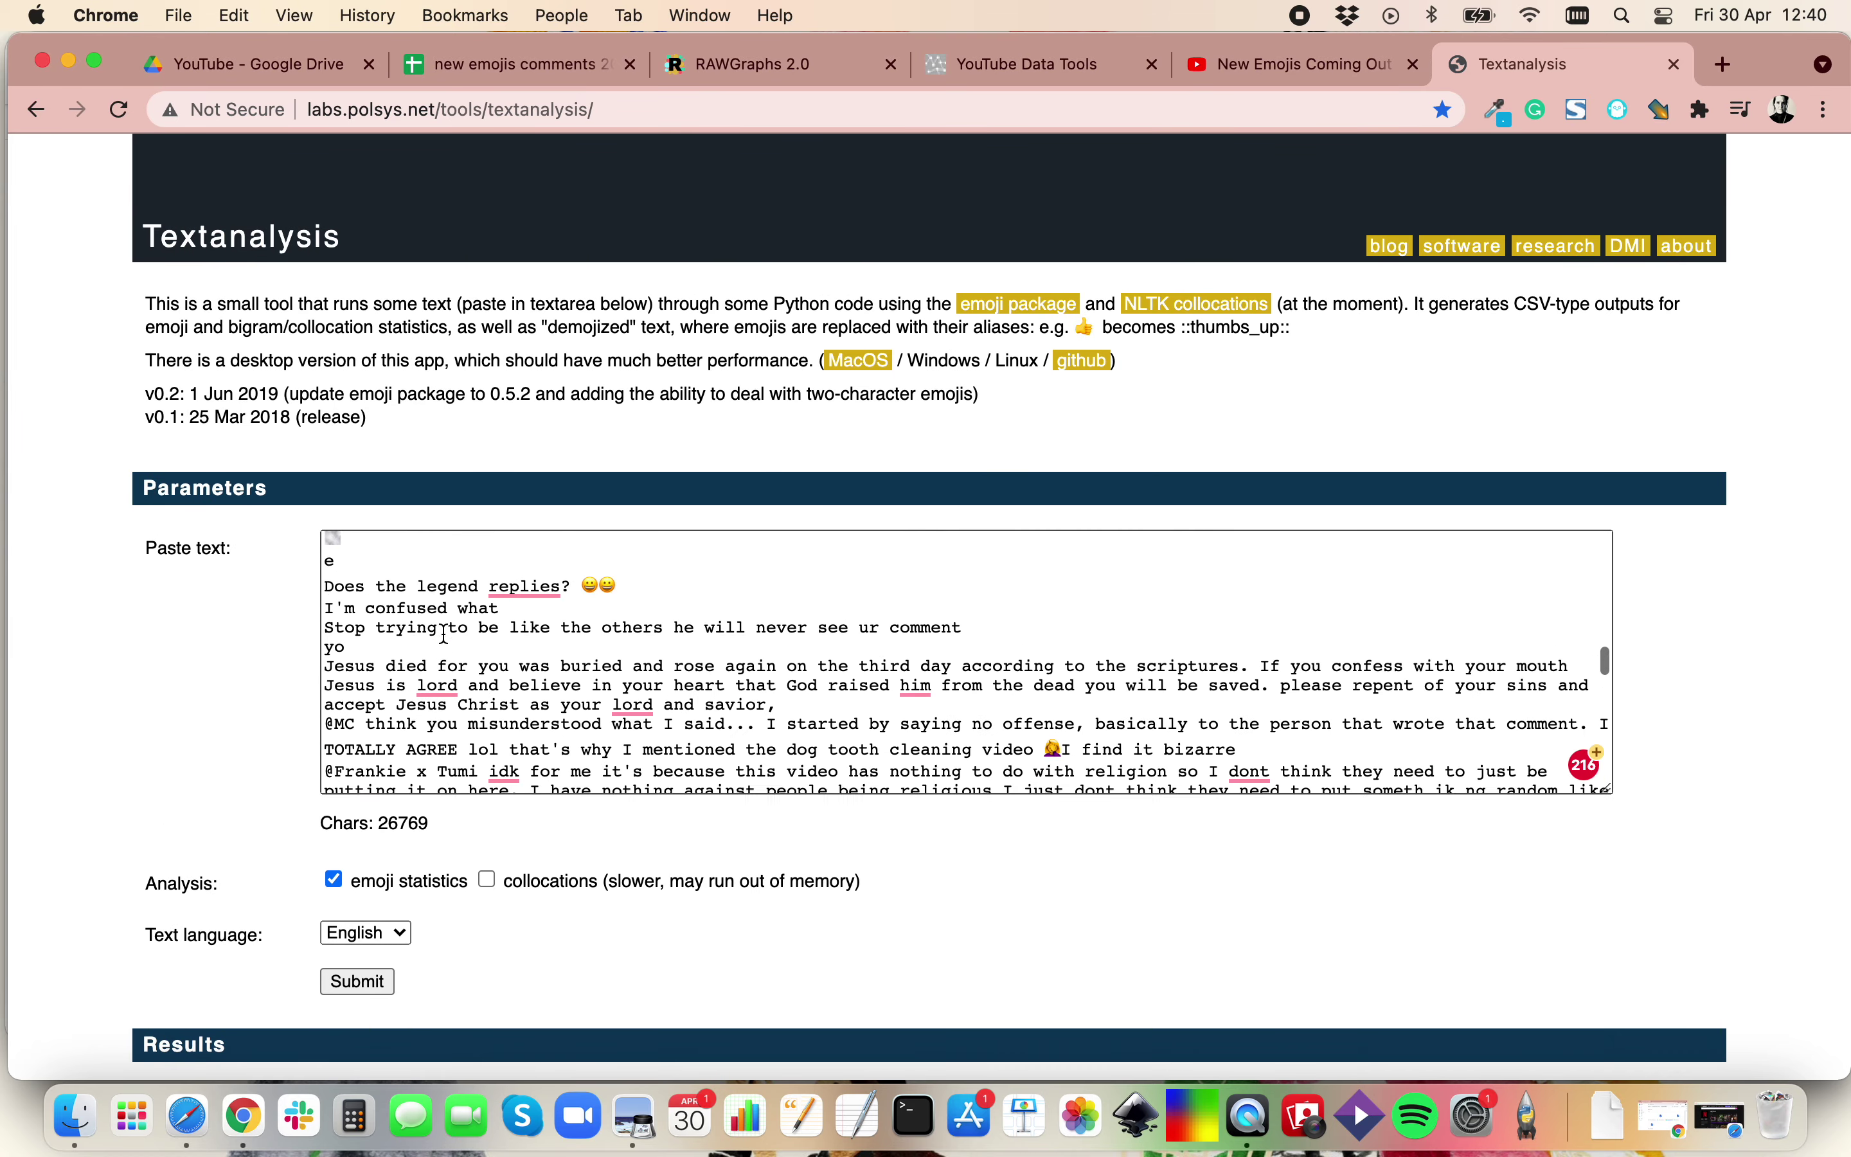
pyautogui.scroll(-10, 444, 636)
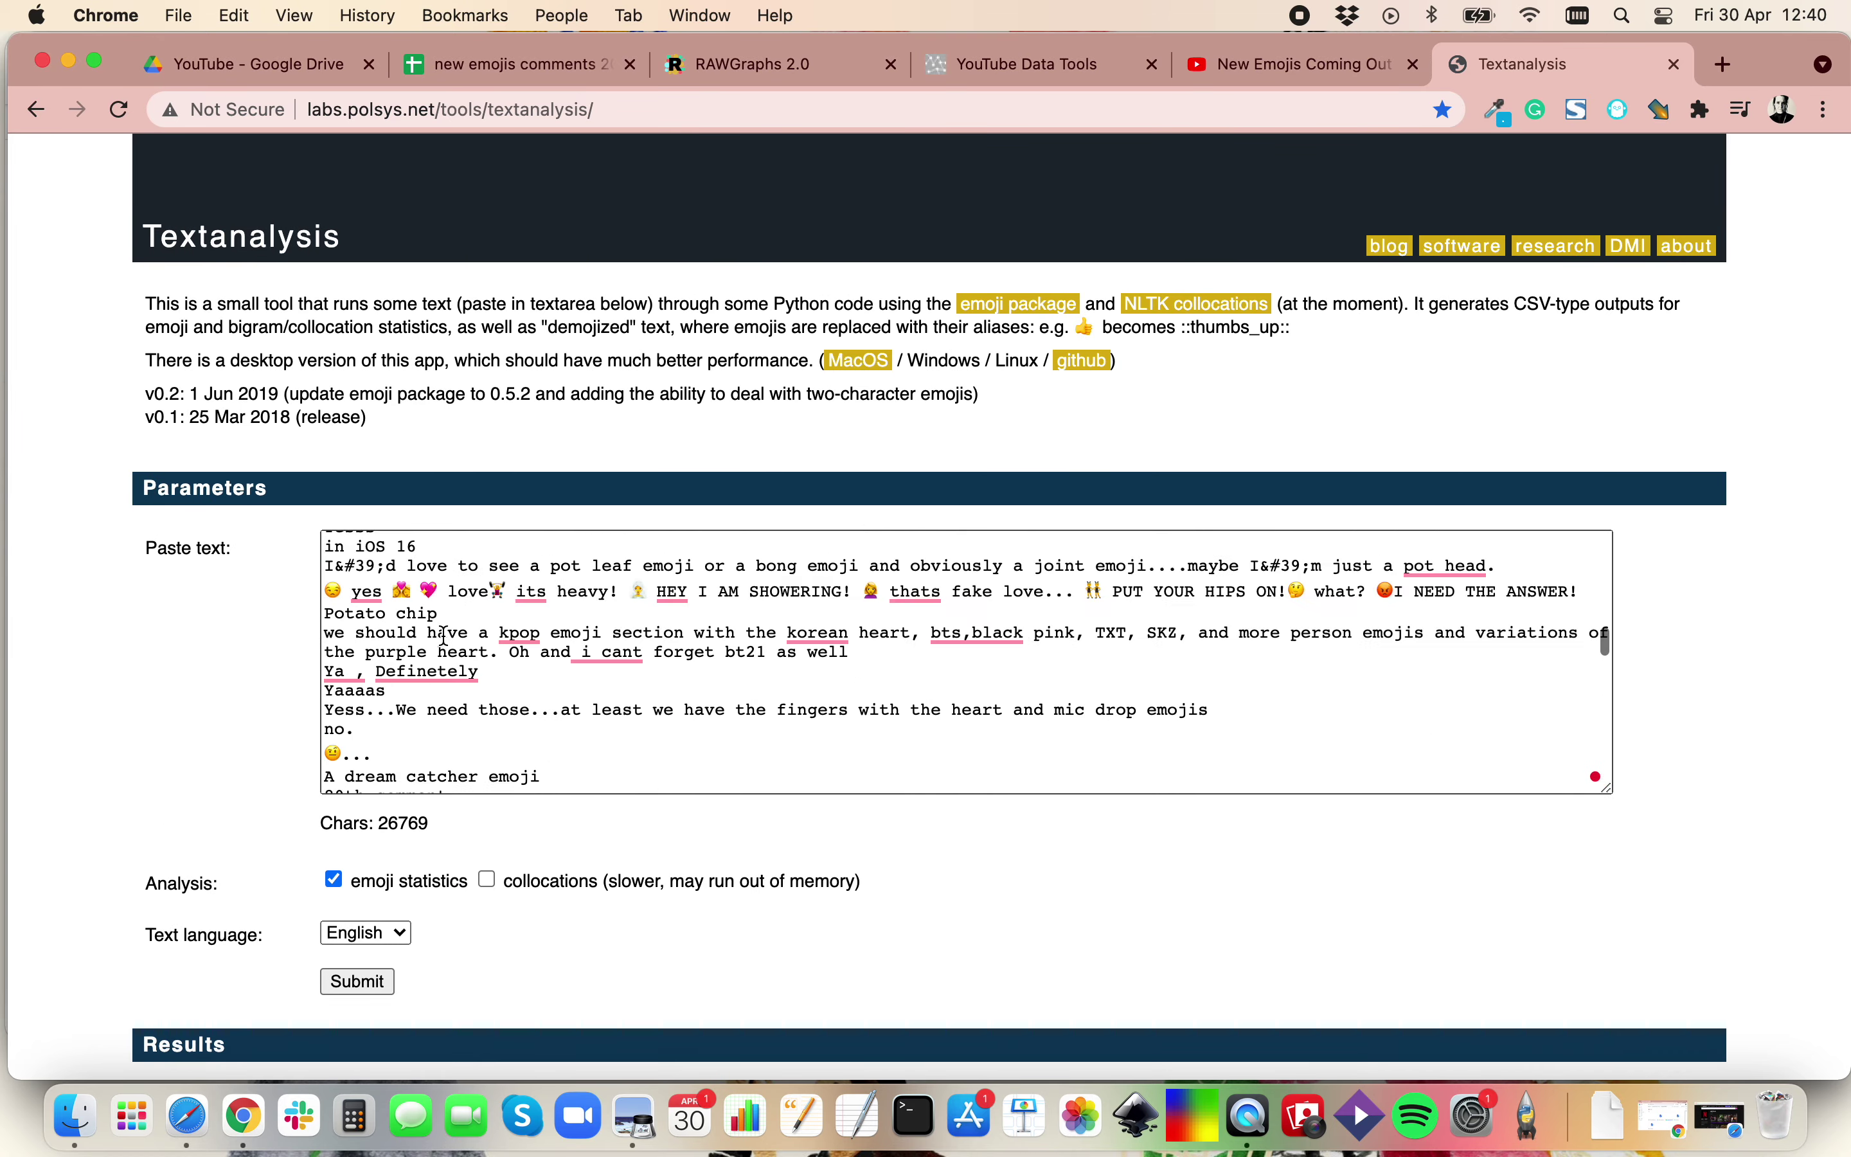
pyautogui.scroll(-10, 444, 636)
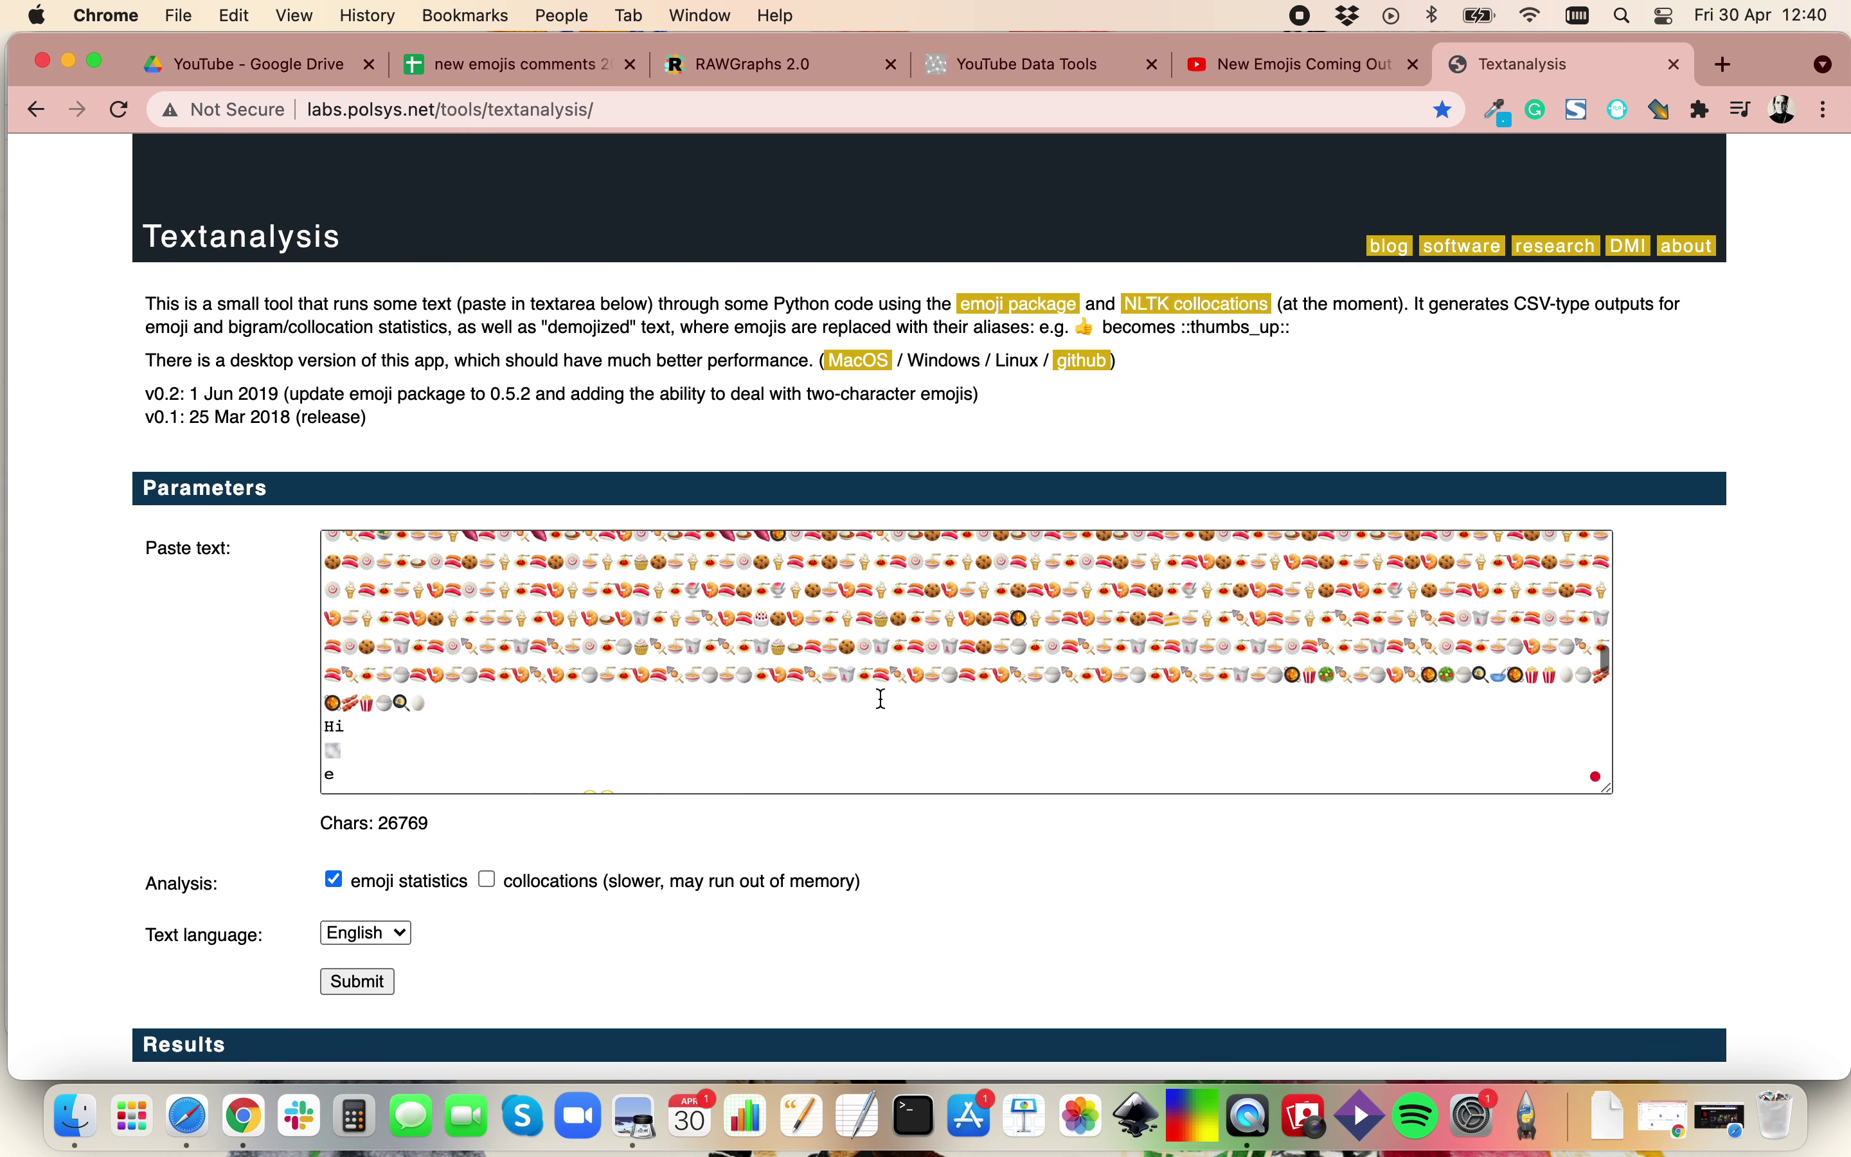
pyautogui.scroll(-5, 1151, 864)
pyautogui.scroll(-6, 1151, 865)
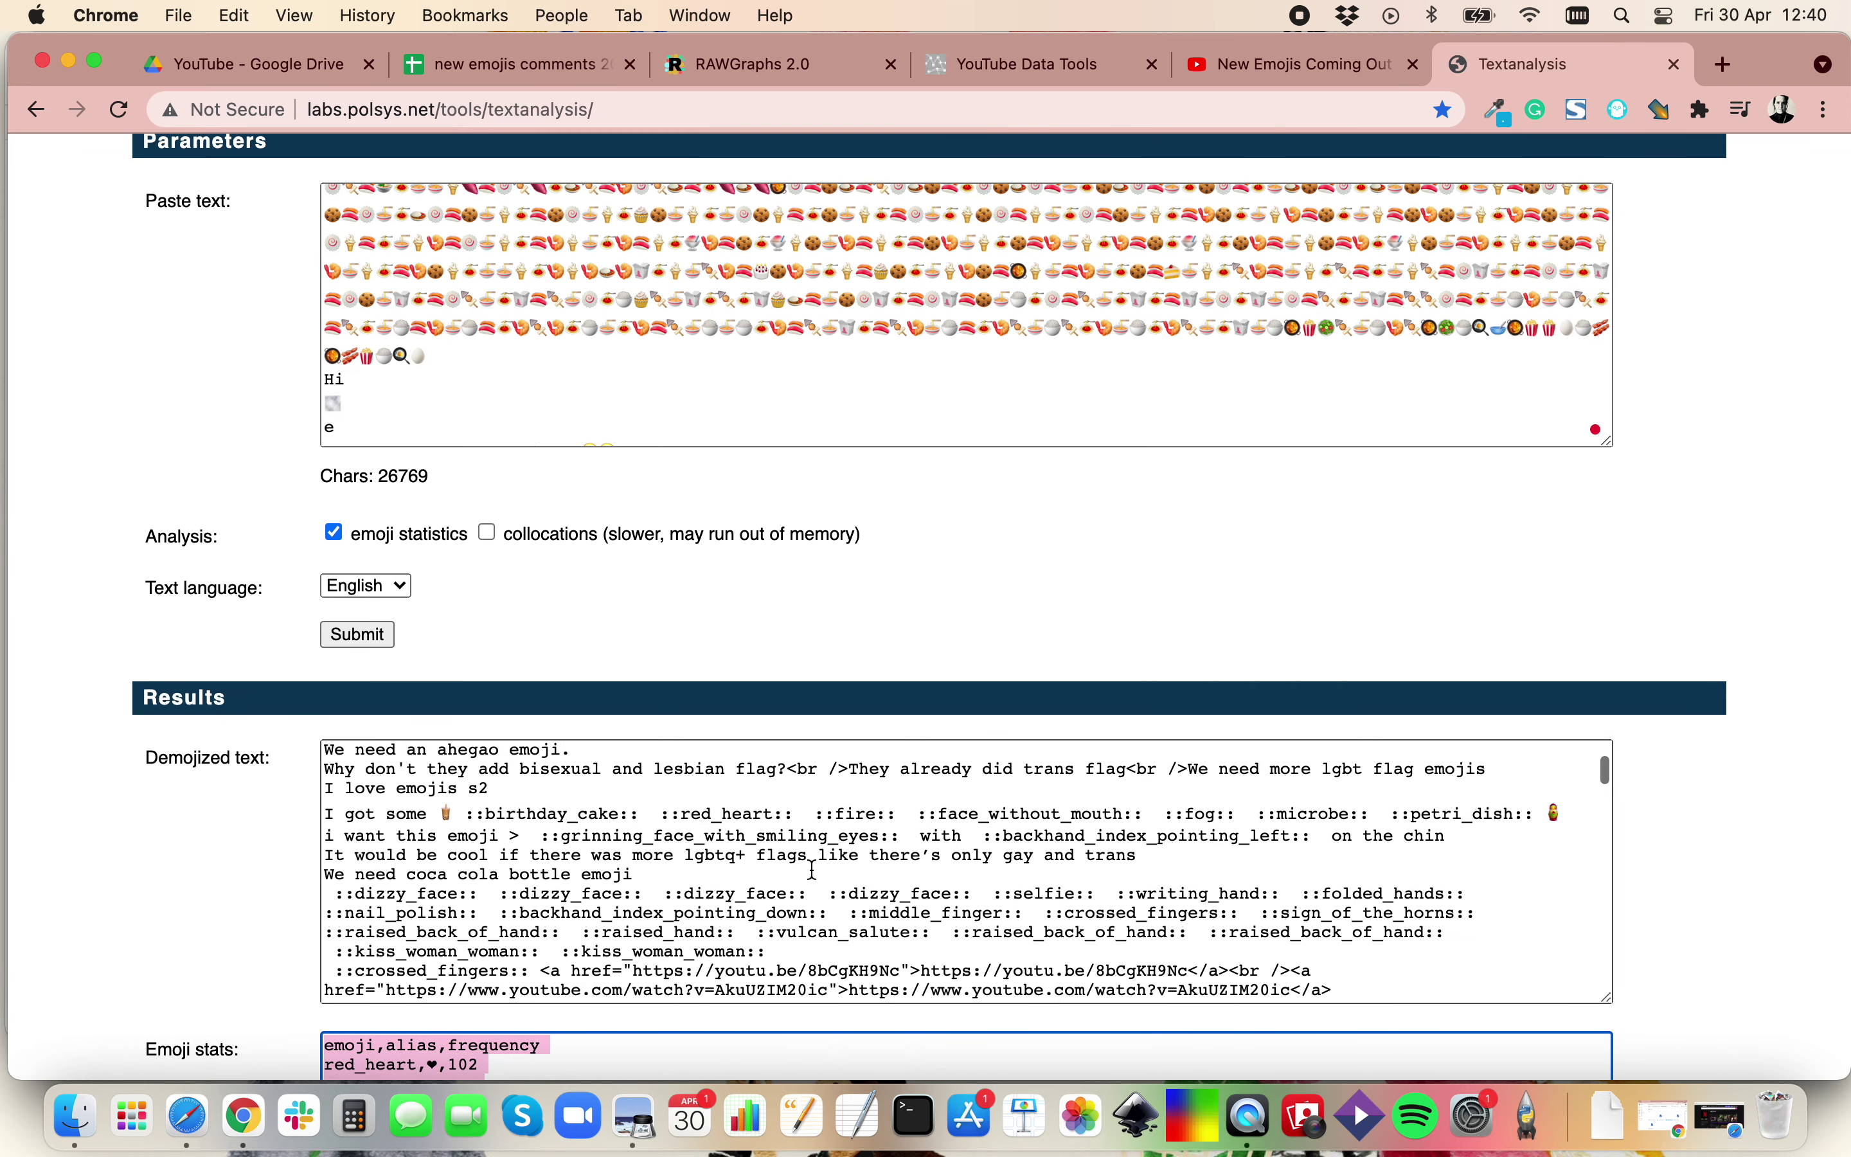
# Look through the emoji stats results, including each emoji's name, alias and frequency.
pyautogui.scroll(-4, 810, 867)
pyautogui.scroll(-10, 556, 880)
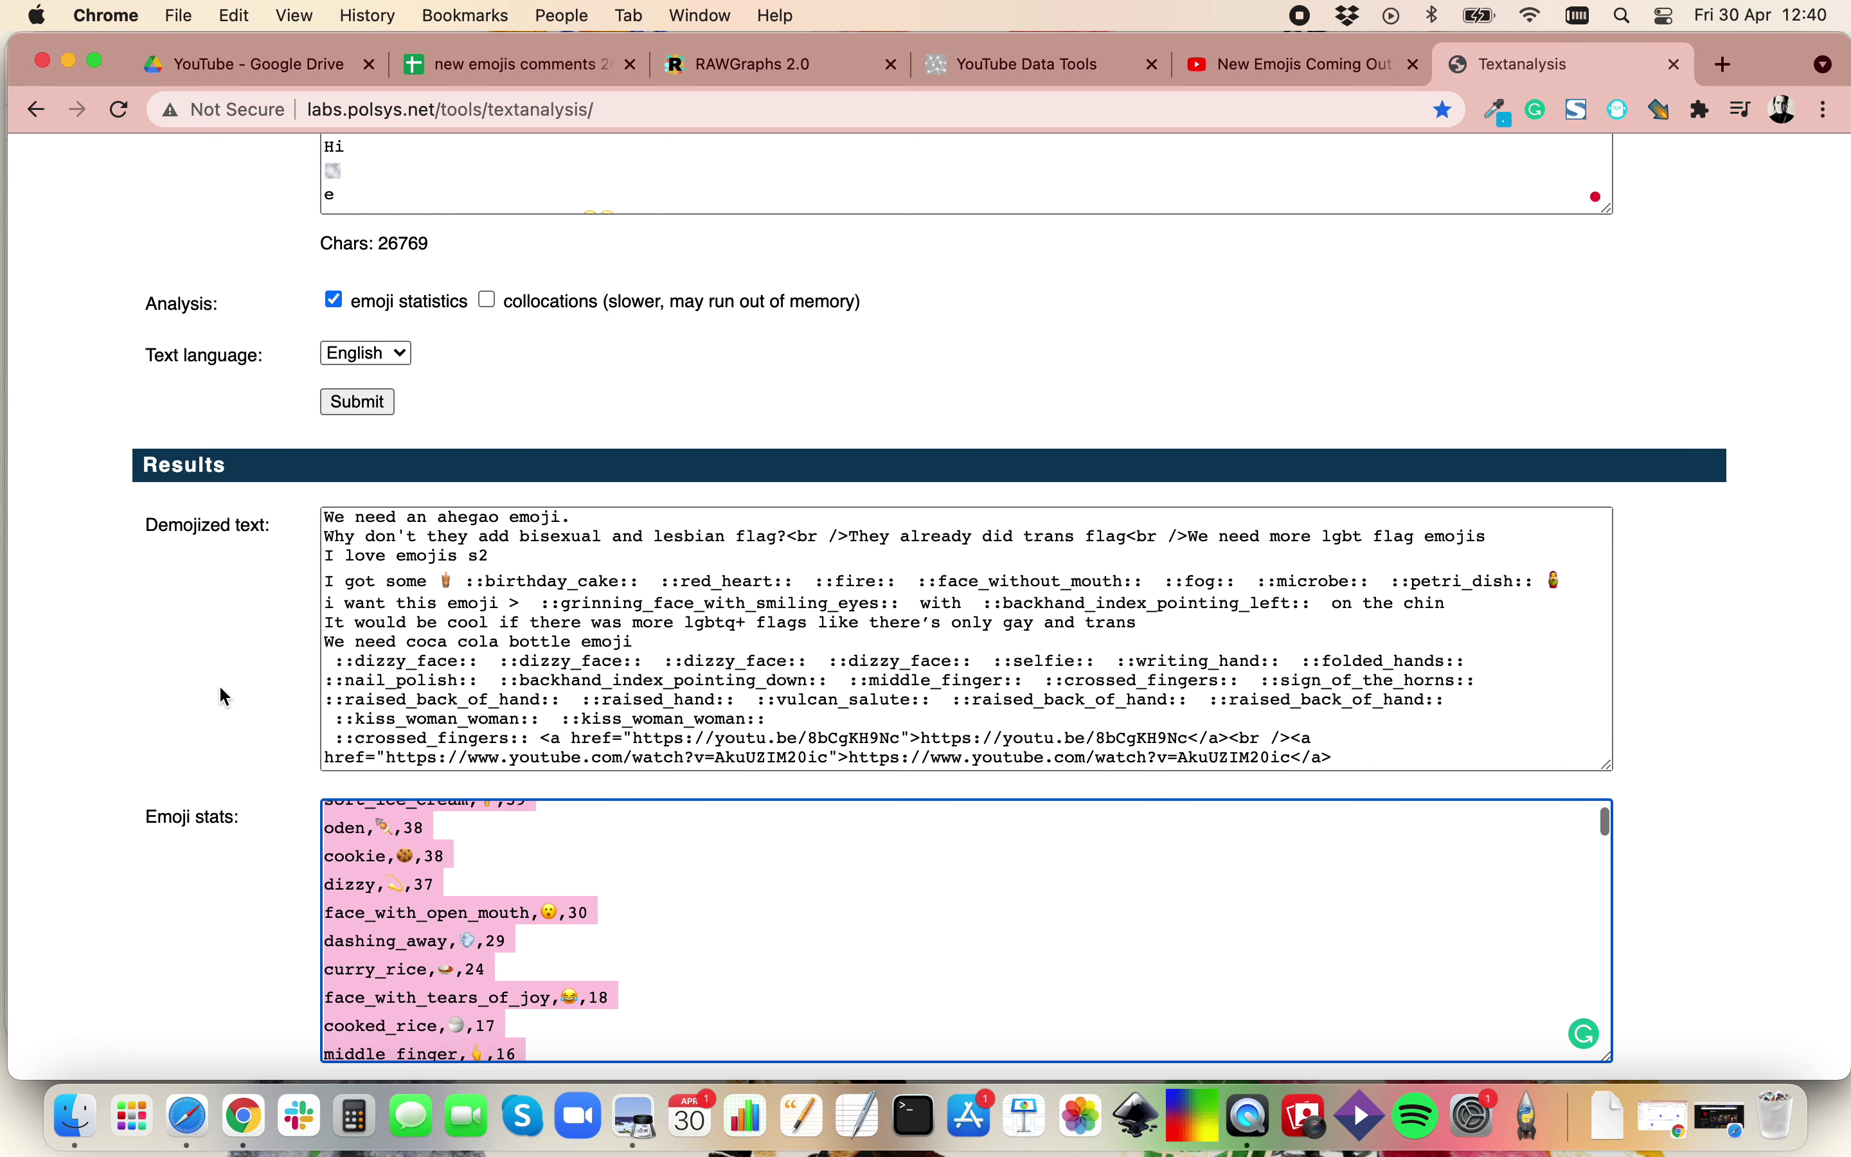
pyautogui.scroll(8, 505, 863)
pyautogui.scroll(3, 504, 862)
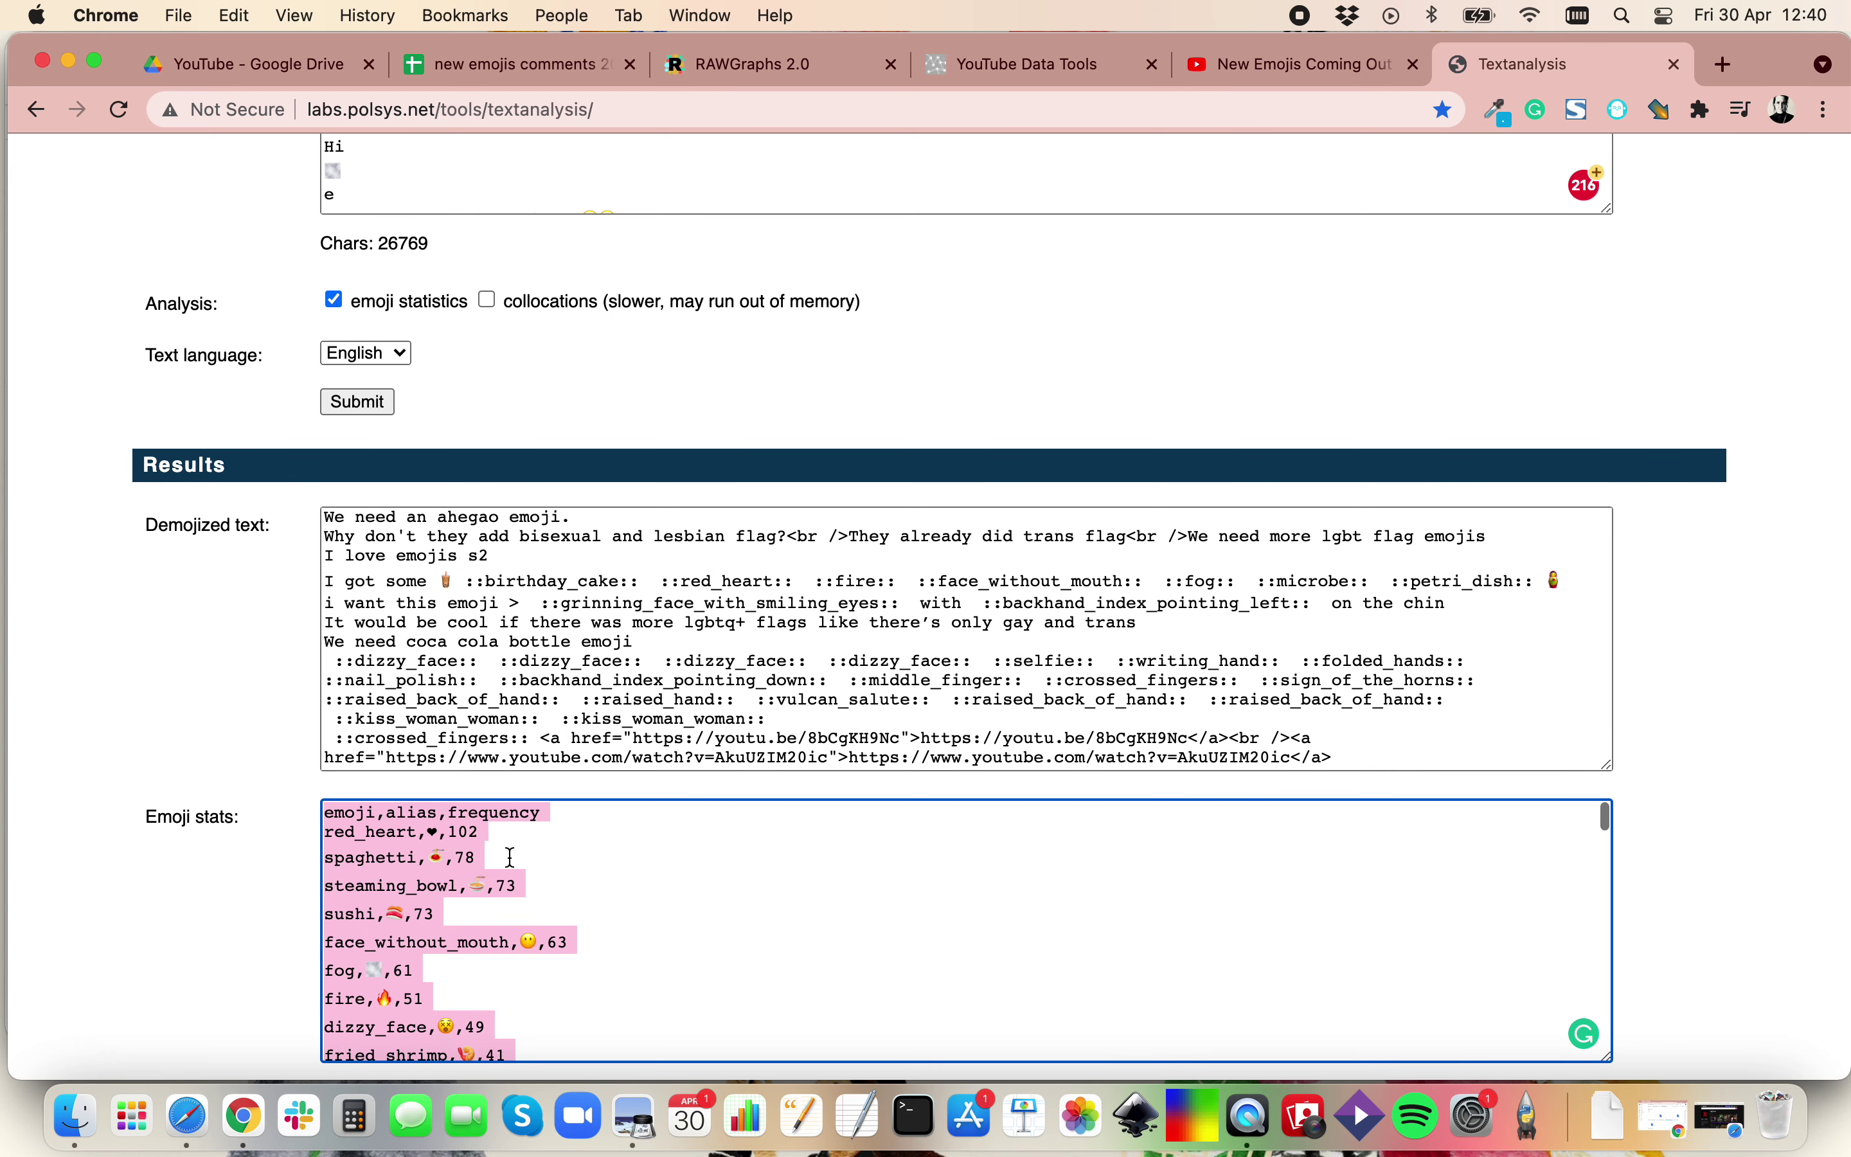
# Switch to Google Sheets, open the "emojis" sheet and browse its emoji, alias and frequency rows.
pyautogui.click(577, 61)
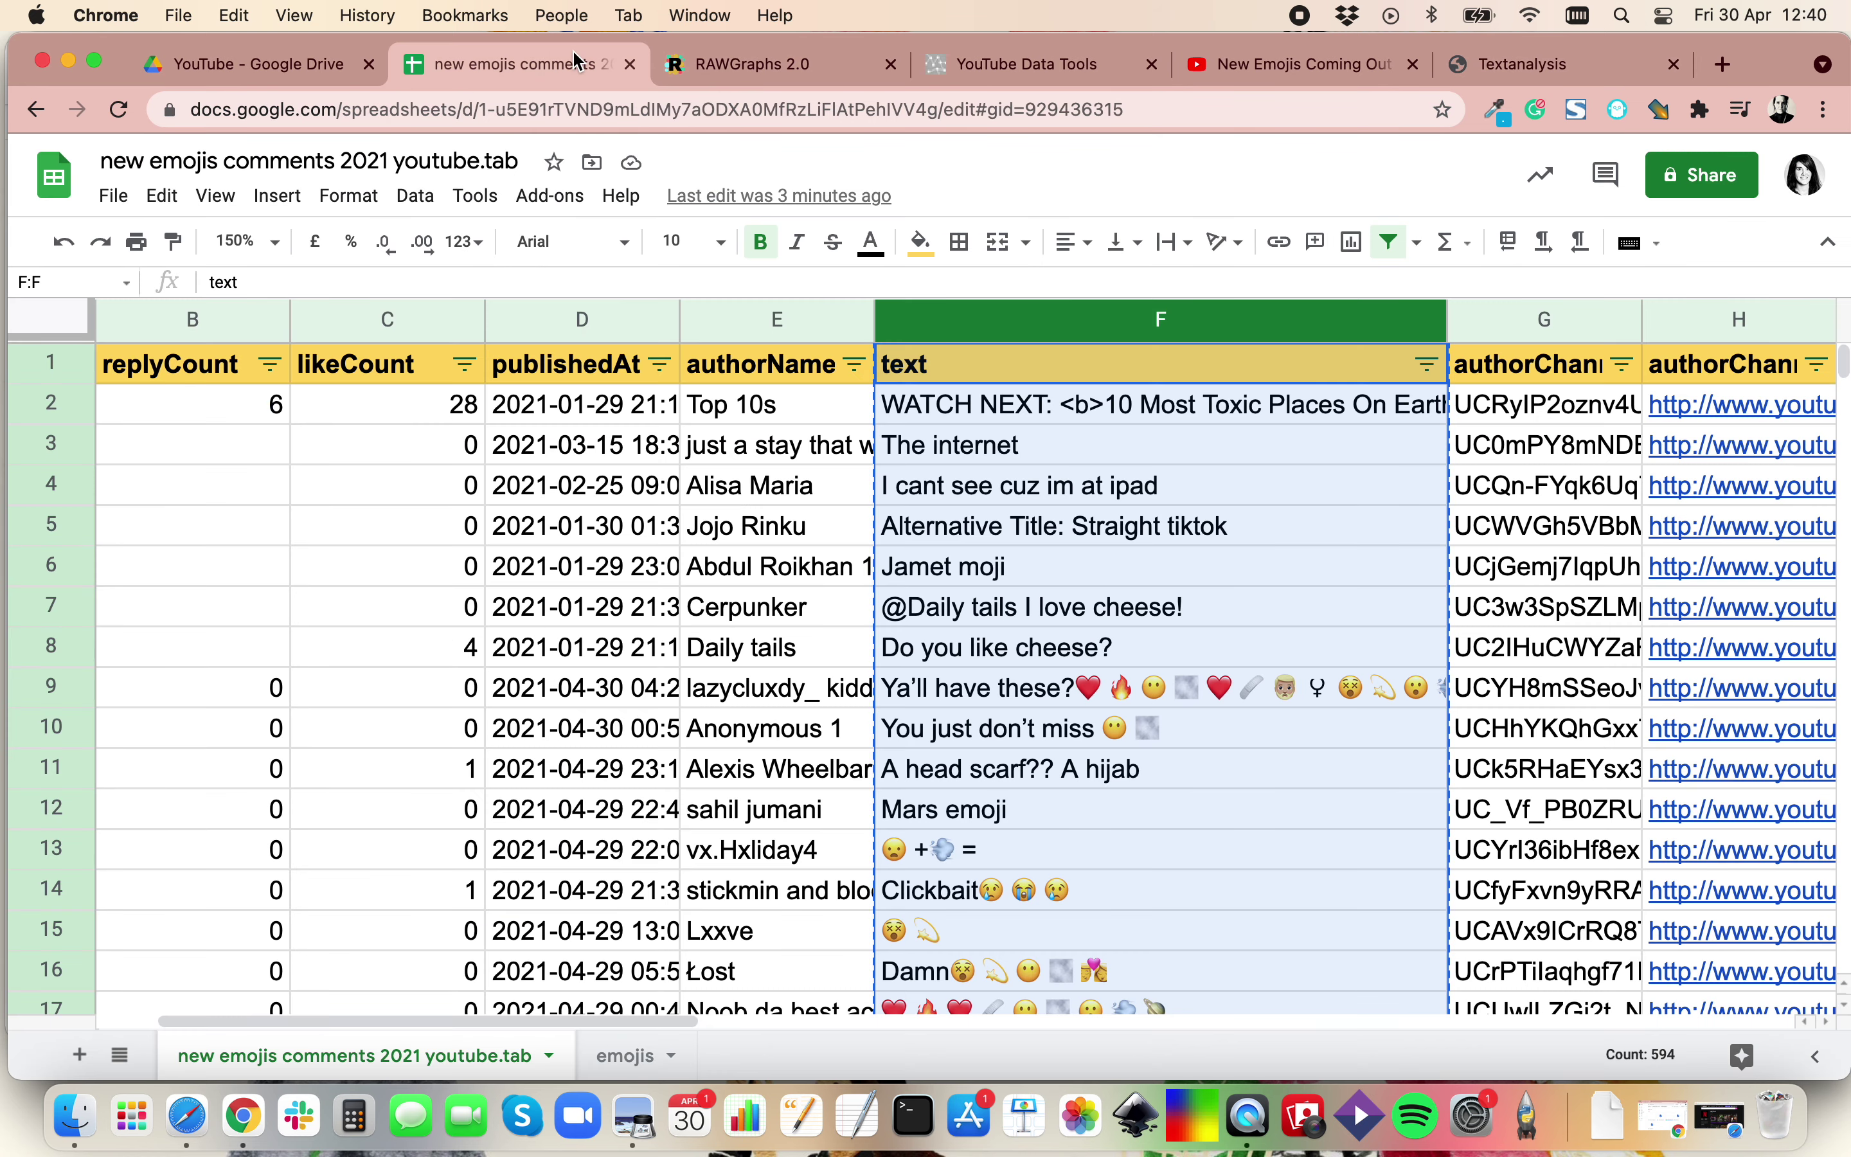
pyautogui.click(612, 1060)
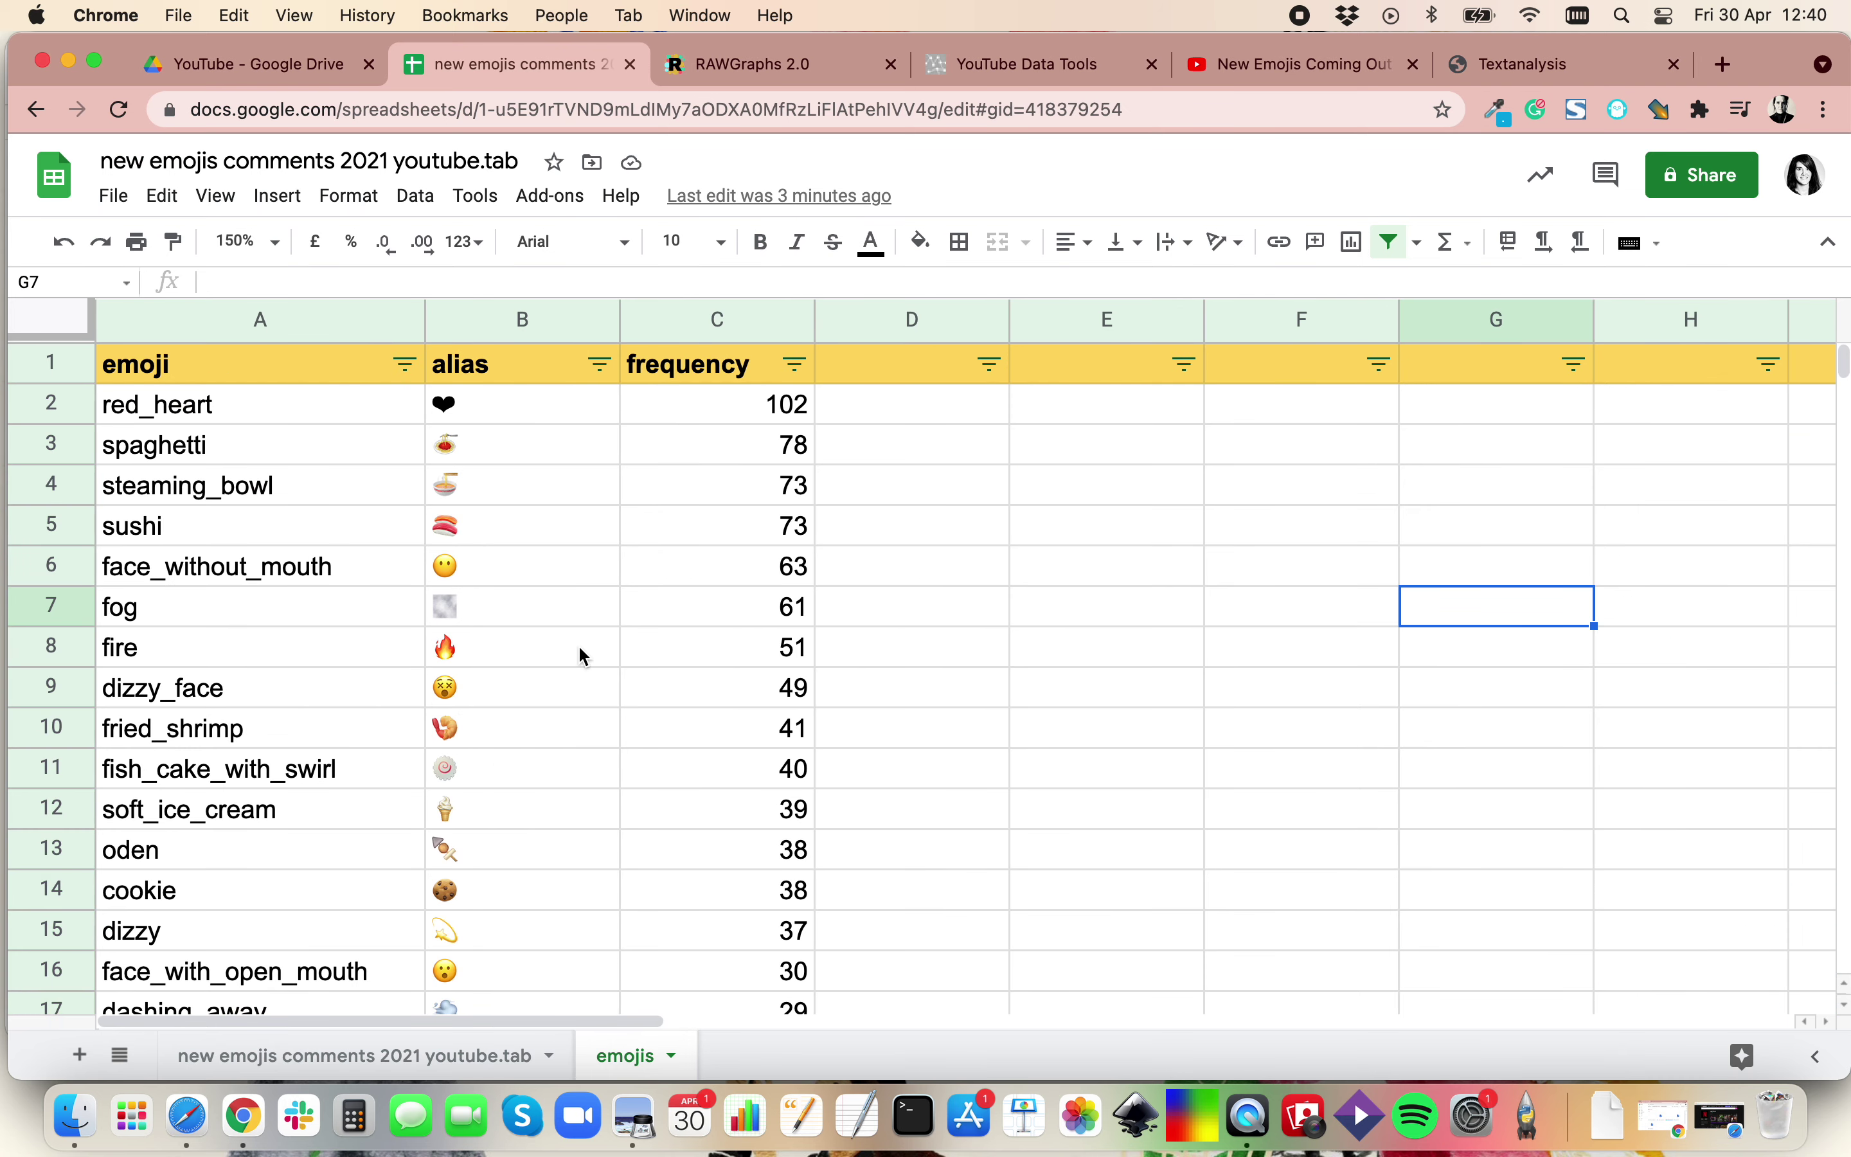
pyautogui.scroll(-10, 581, 743)
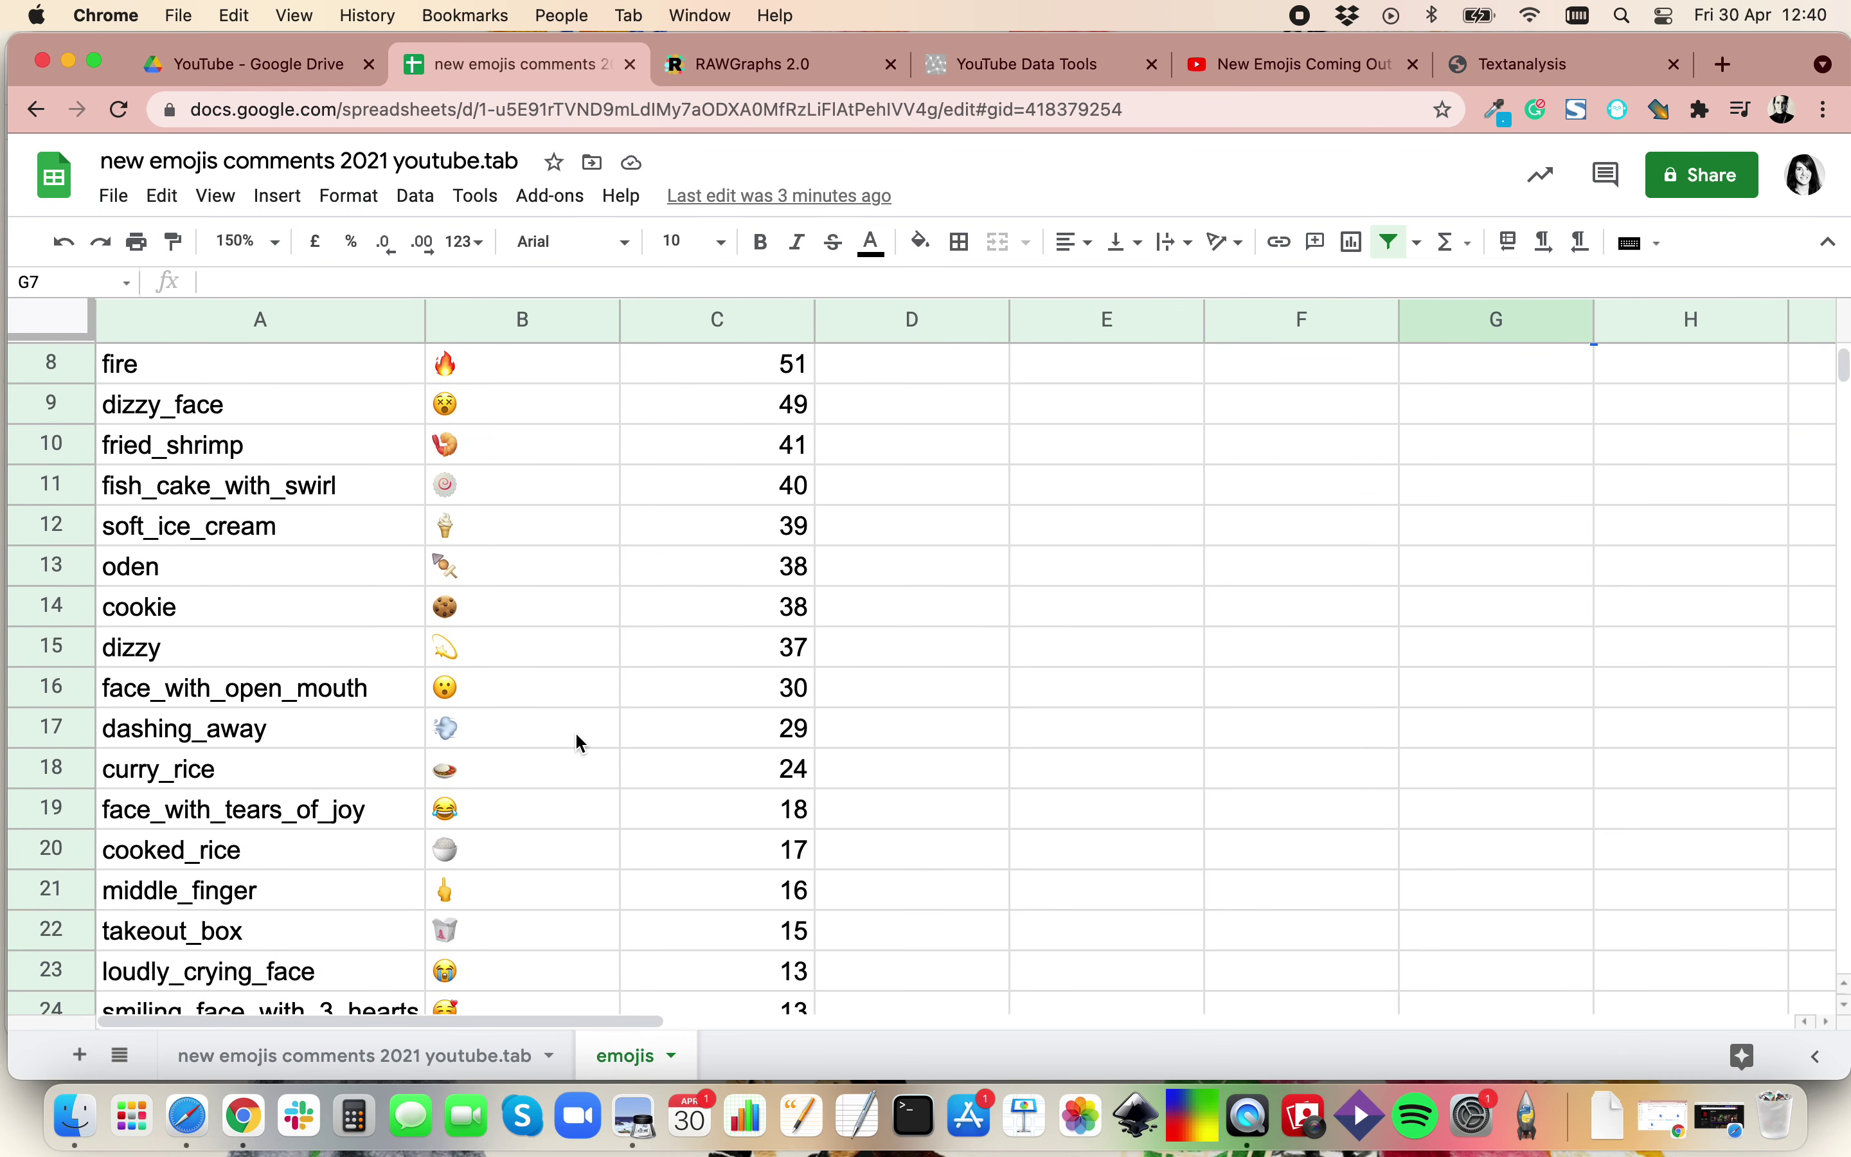
pyautogui.scroll(10, 581, 738)
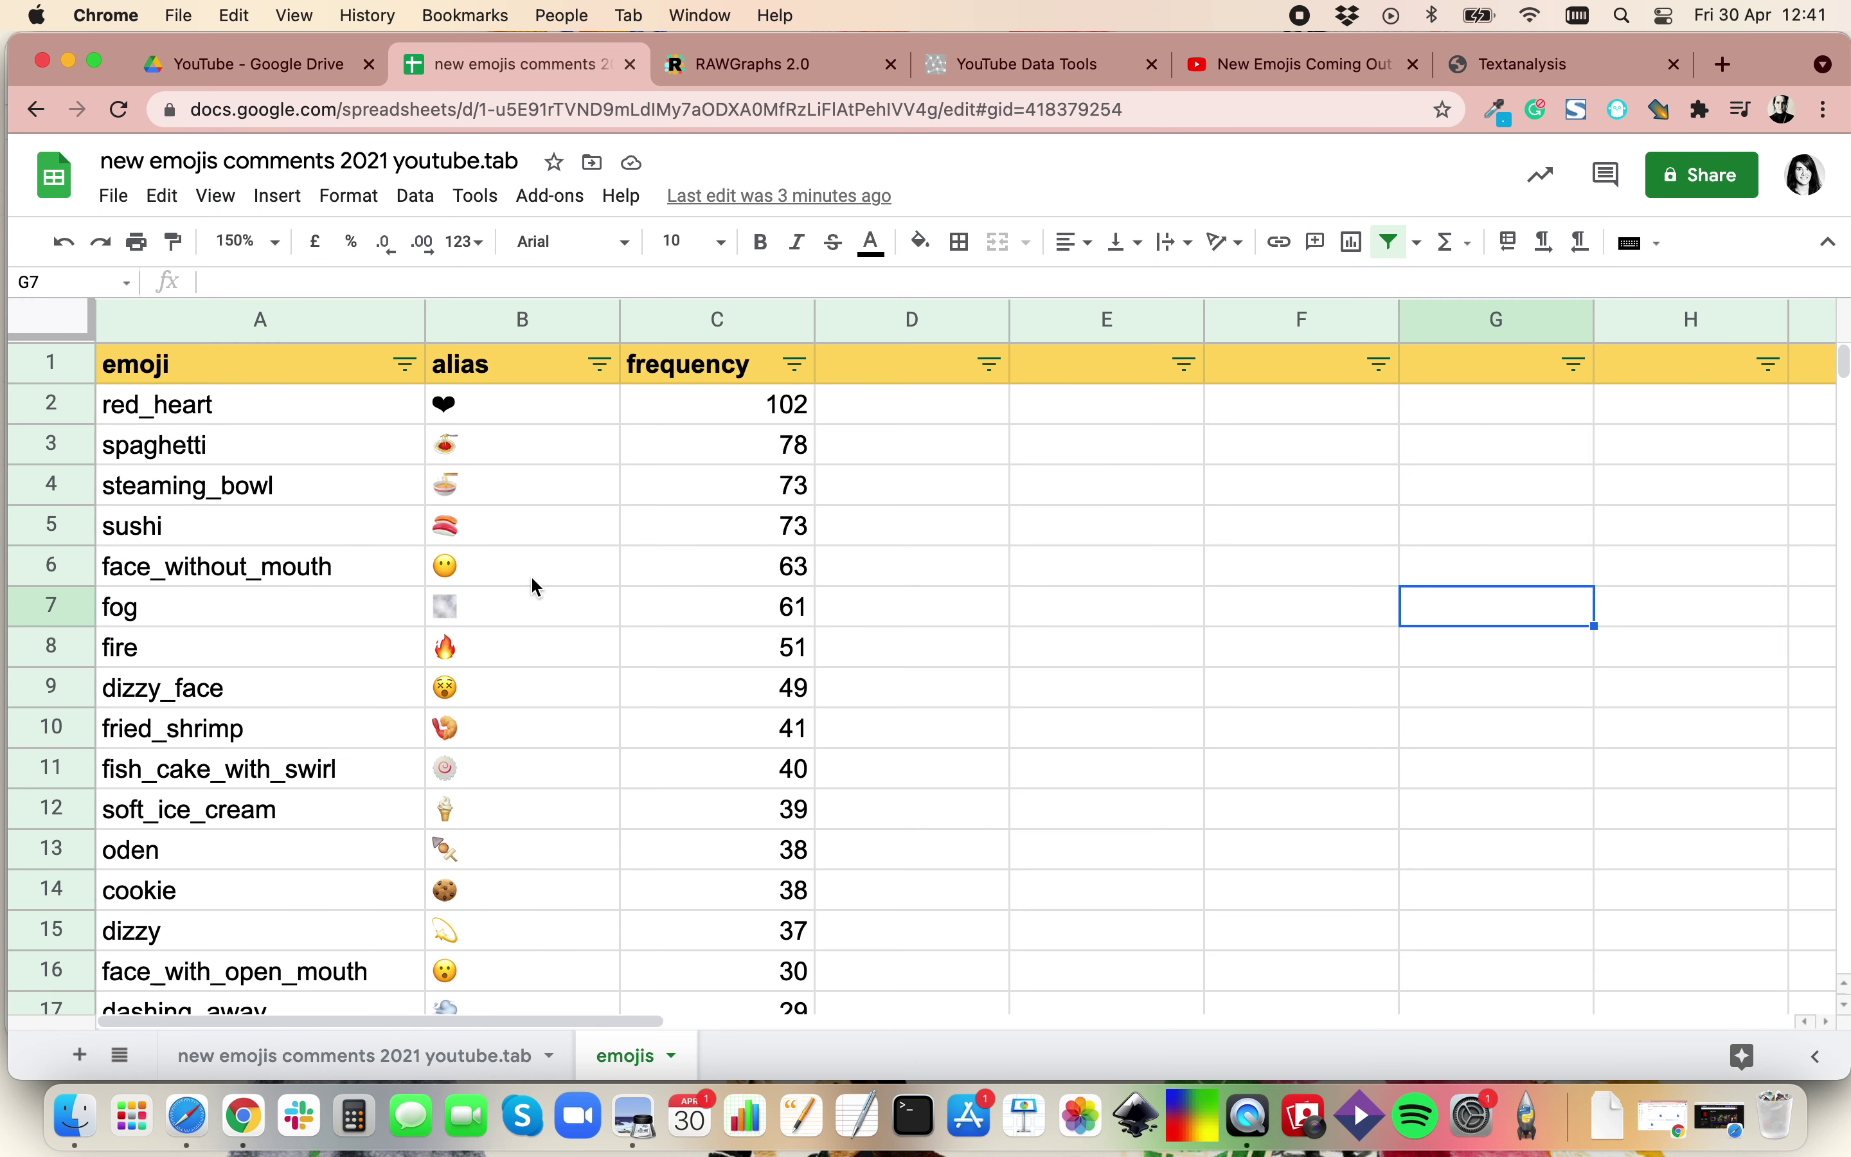
# Inspect the first emoji symbols in the alias column, from red_heart to face_without_mouth.
pyautogui.click(462, 402)
pyautogui.click(466, 455)
pyautogui.click(468, 494)
pyautogui.click(474, 538)
pyautogui.click(480, 579)
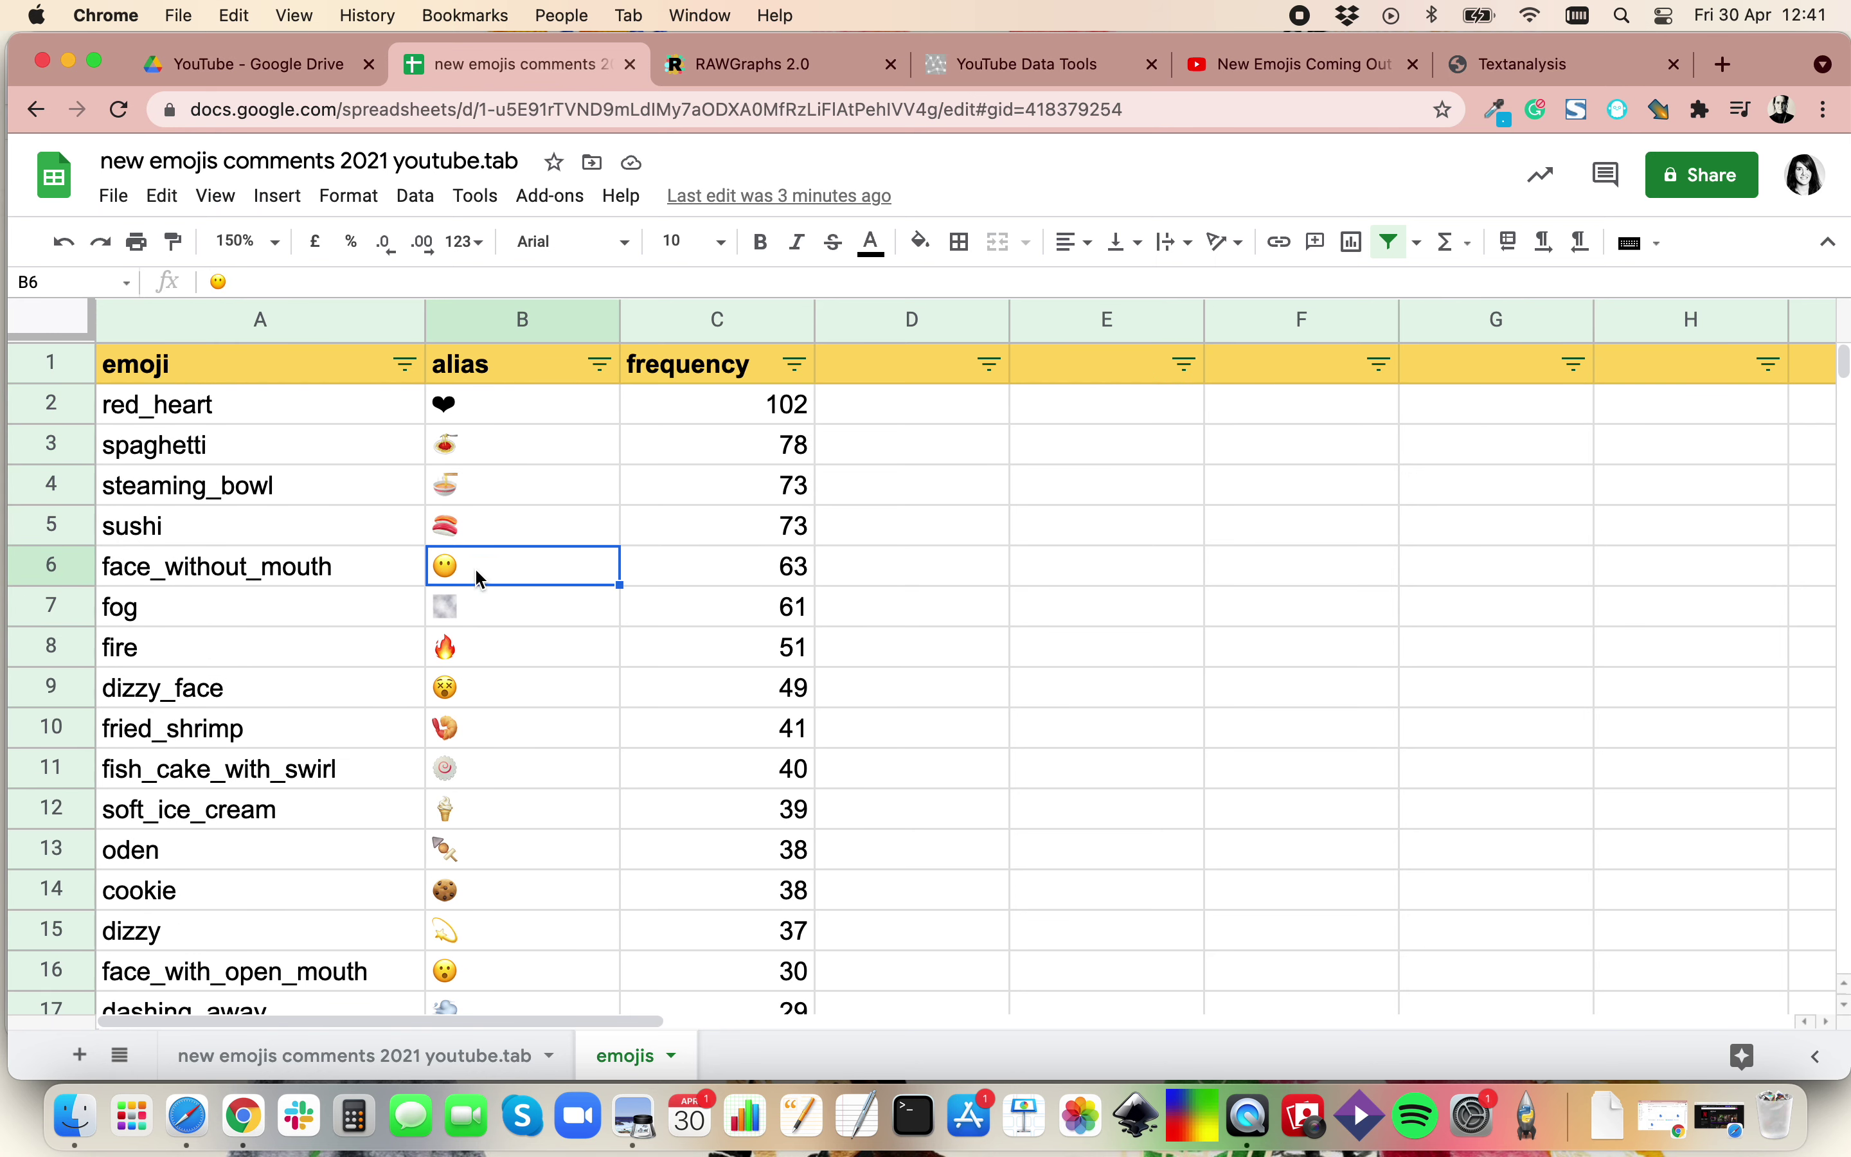
pyautogui.click(474, 526)
pyautogui.click(465, 489)
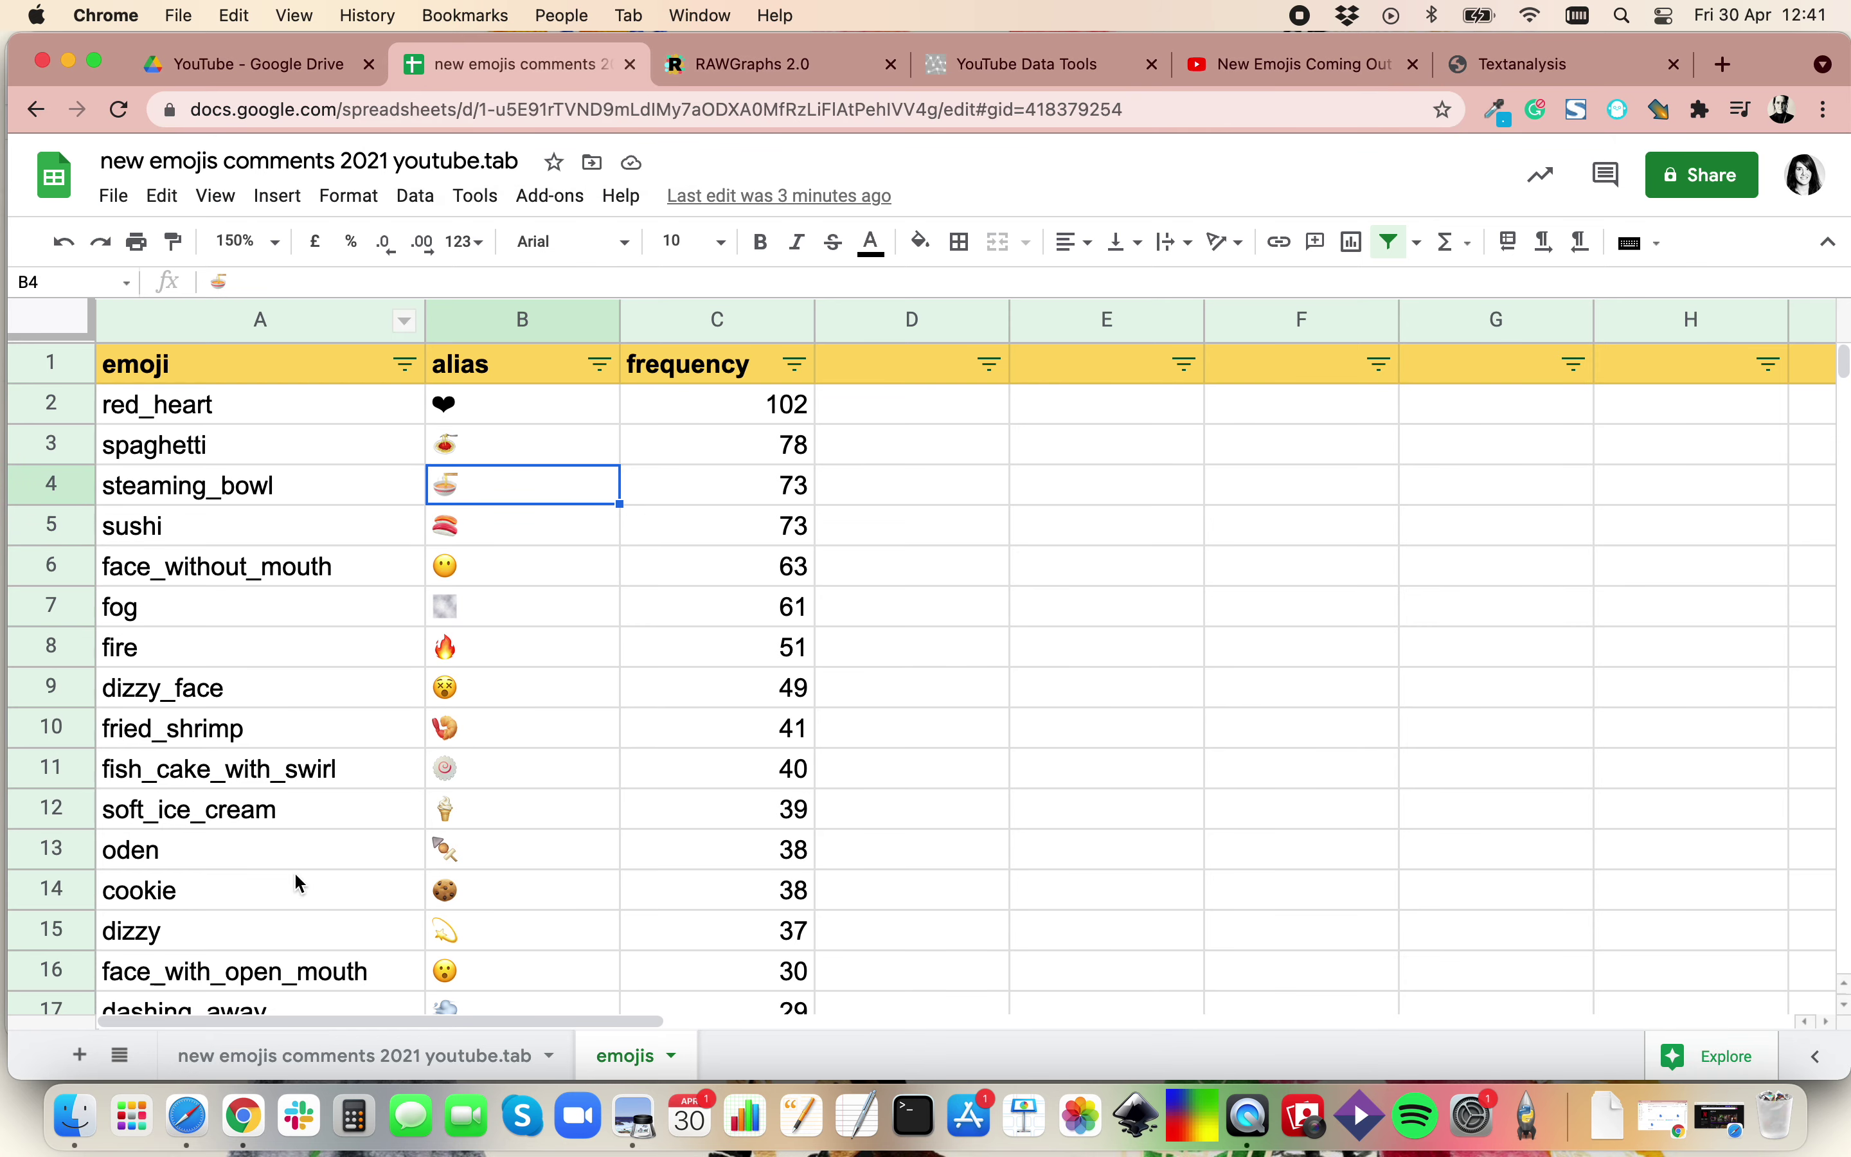
# Revisit the text column of the "new emojis comments 2021 youtube.tab" sheet and the source YouTube video page.
pyautogui.click(322, 1052)
pyautogui.scroll(-3, 1117, 602)
pyautogui.scroll(-5, 1117, 603)
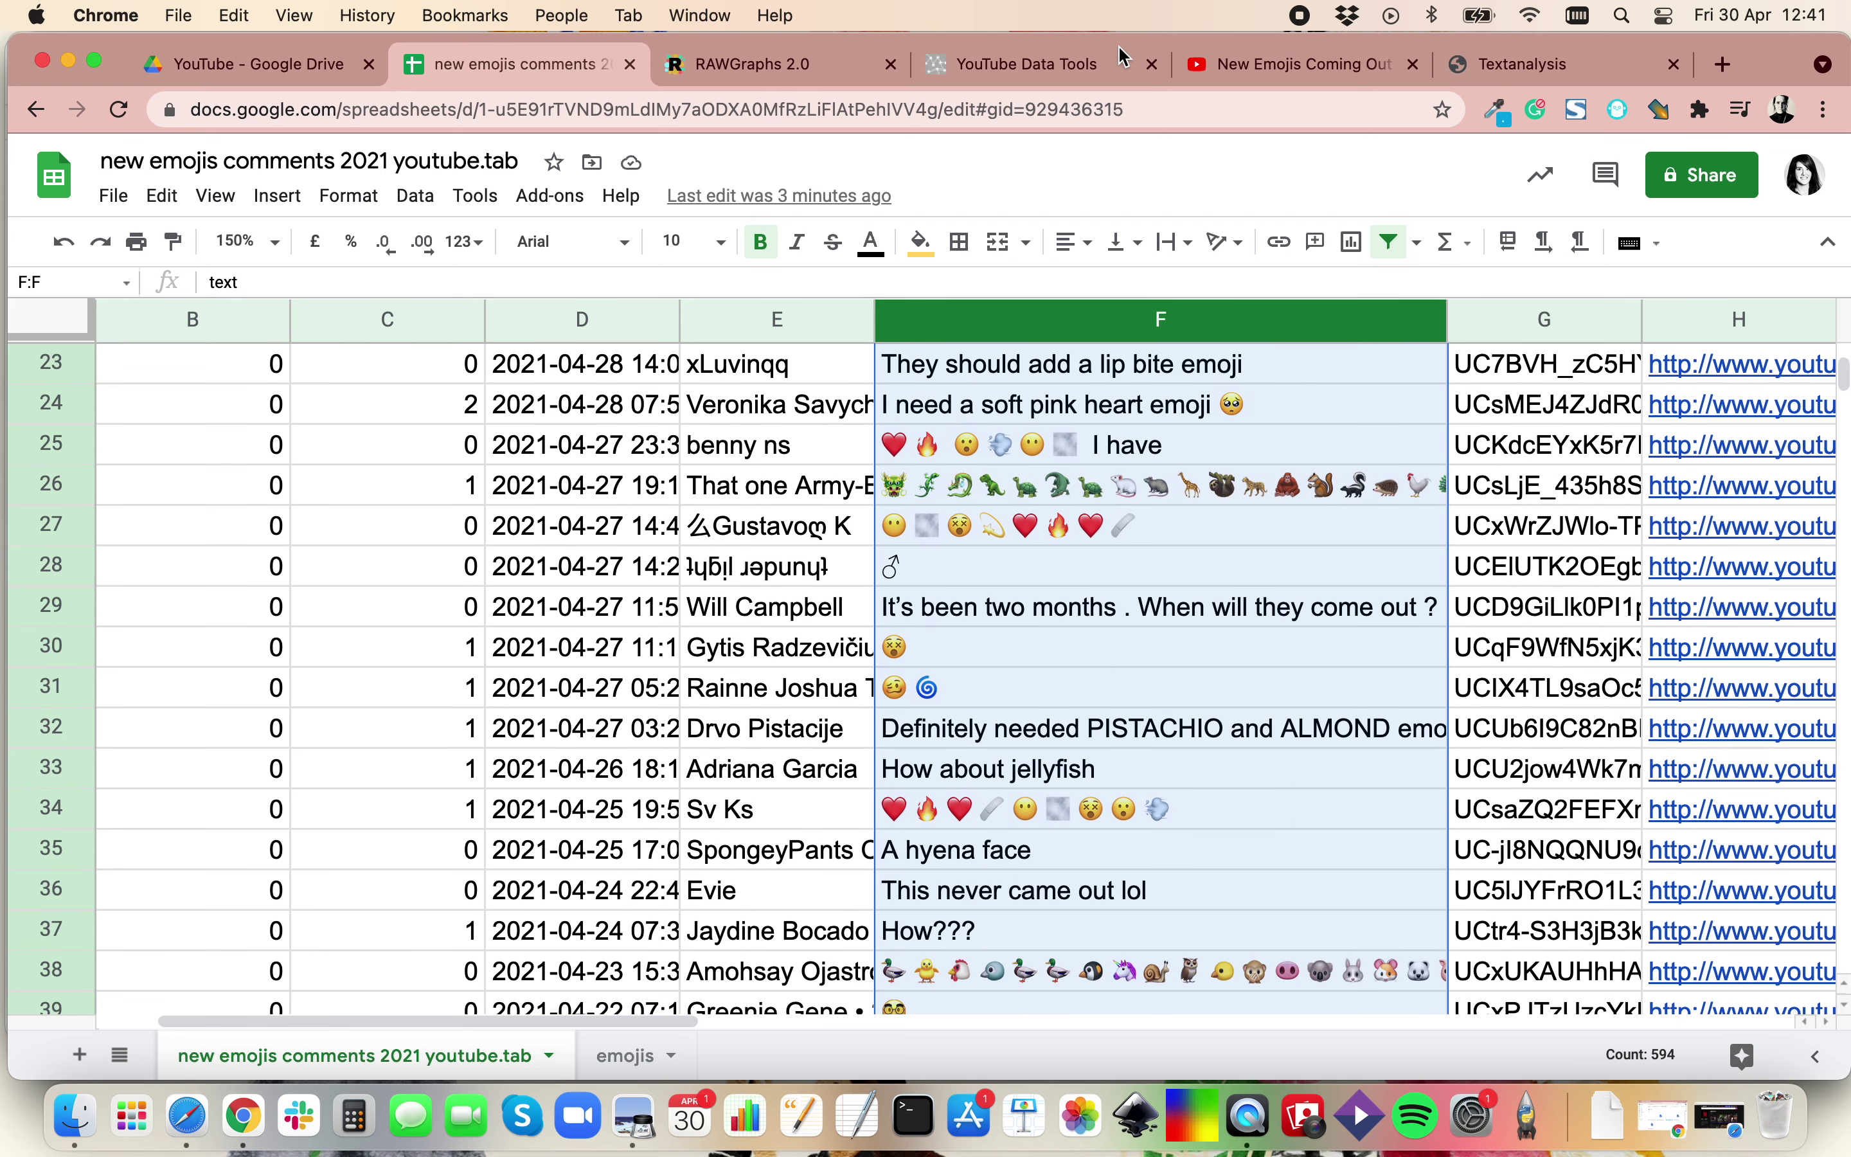
pyautogui.click(1300, 64)
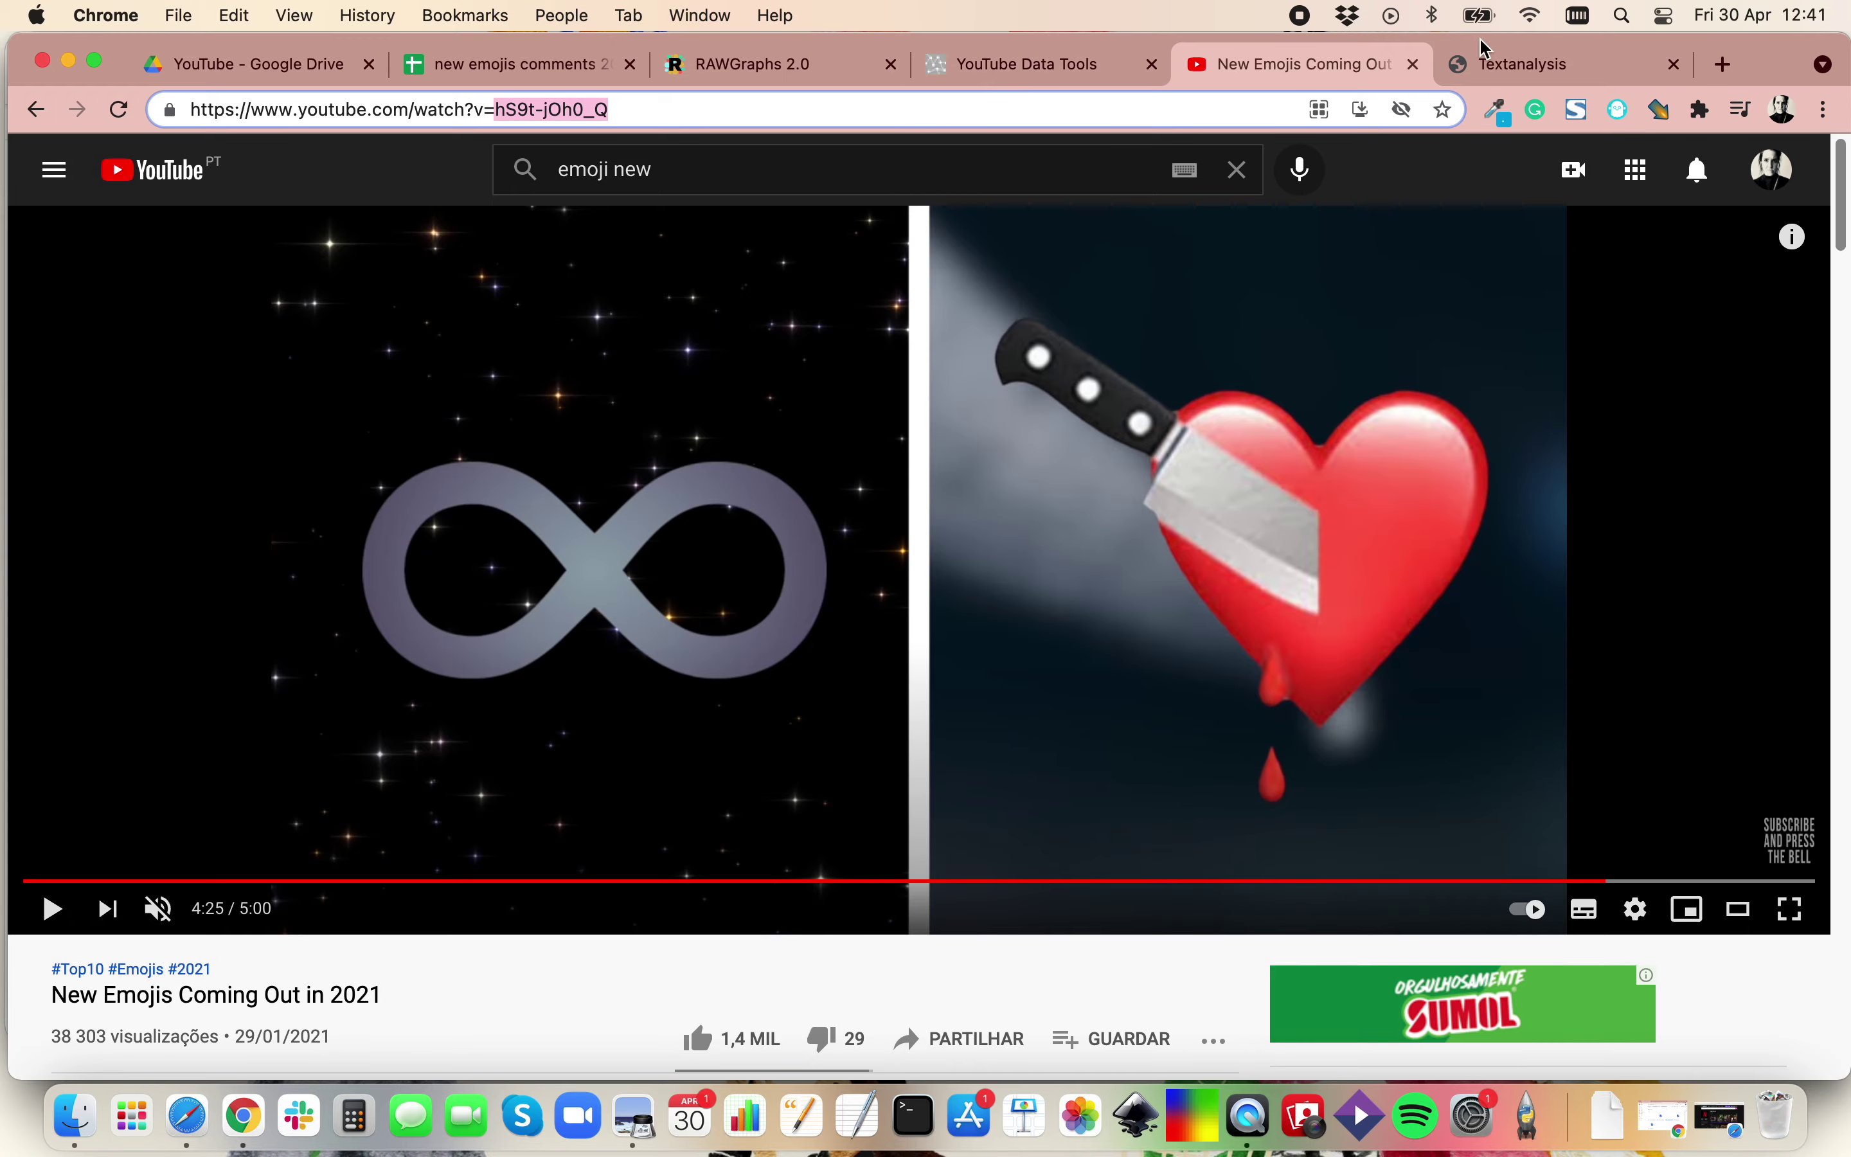
# Switch to the Textanalysis tool and re-examine the pasted comments, analysis parameters, demojized text and emoji stats.
pyautogui.click(1492, 63)
pyautogui.scroll(15, 723, 608)
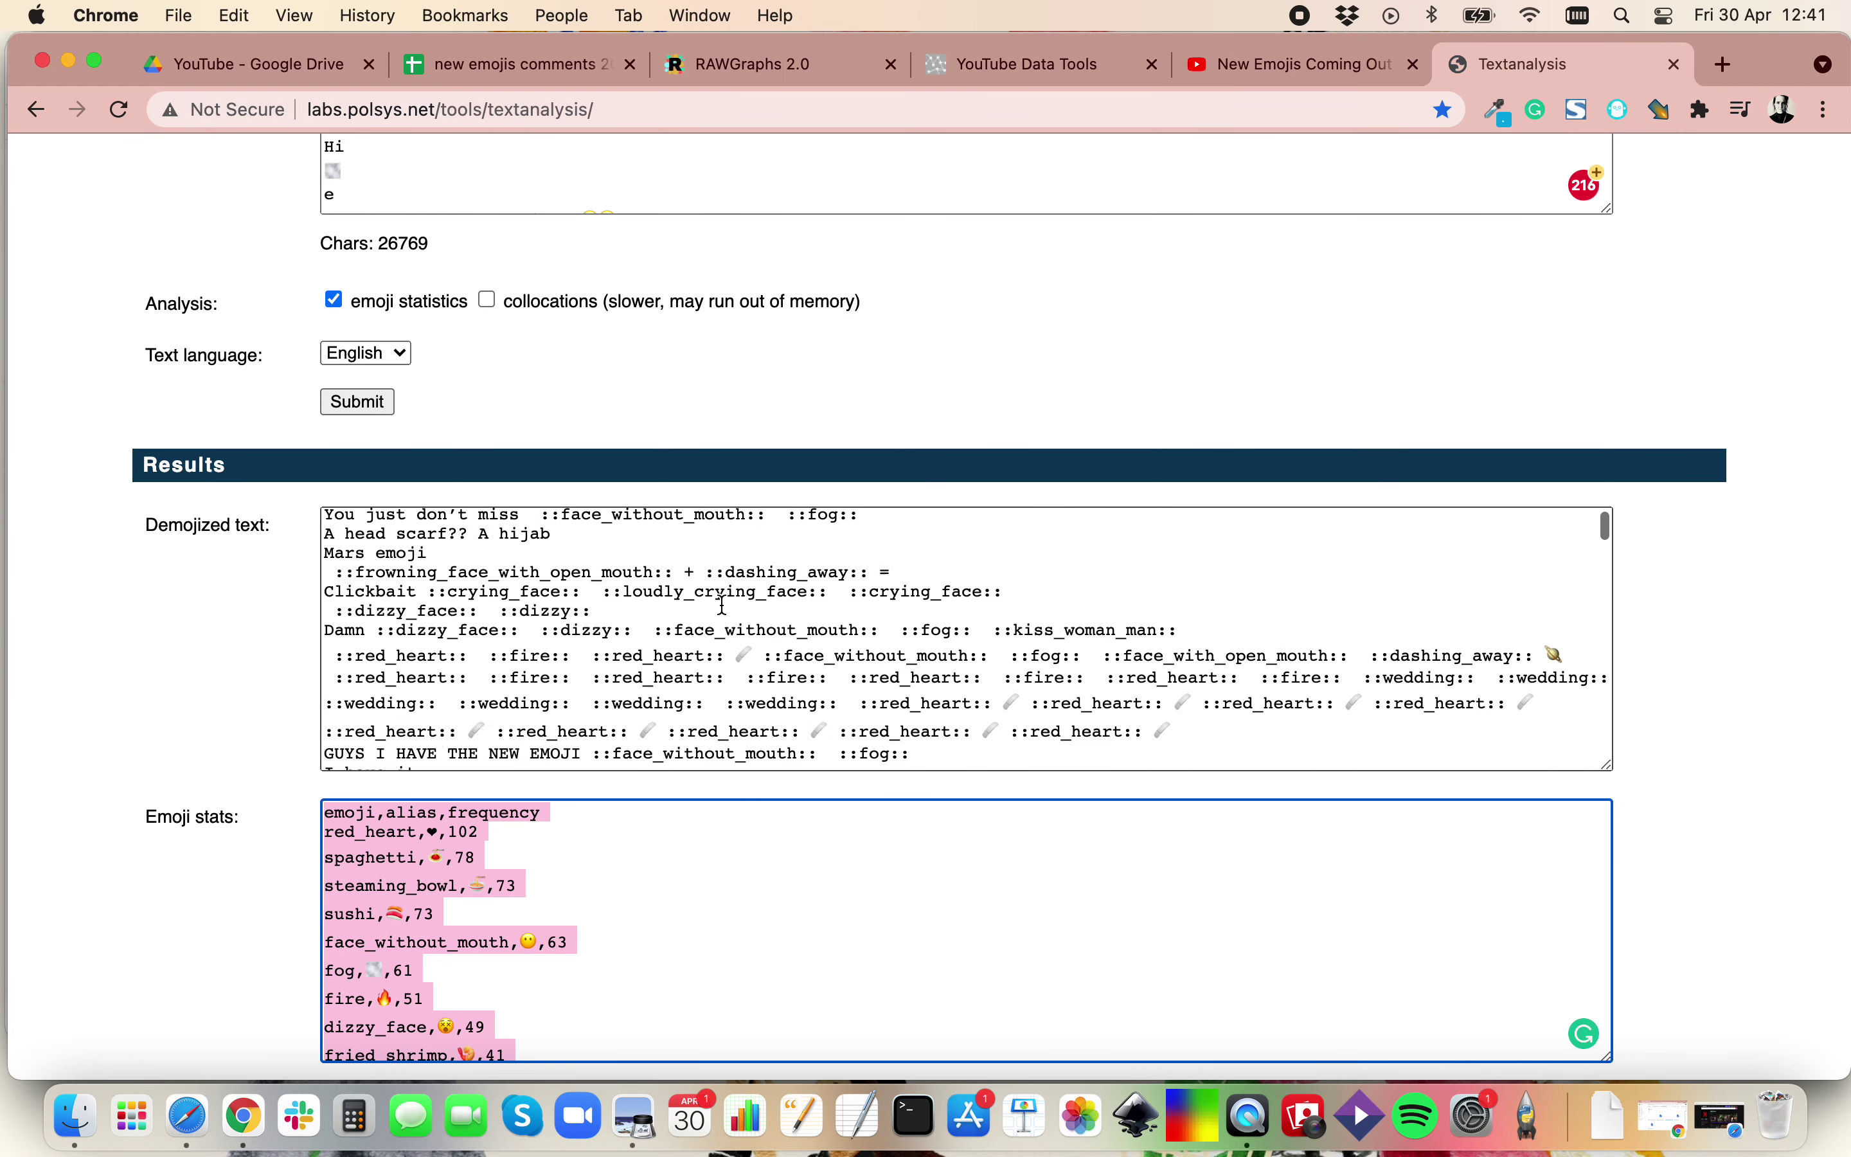
pyautogui.scroll(5, 702, 640)
pyautogui.scroll(-5, 575, 684)
pyautogui.scroll(2, 575, 684)
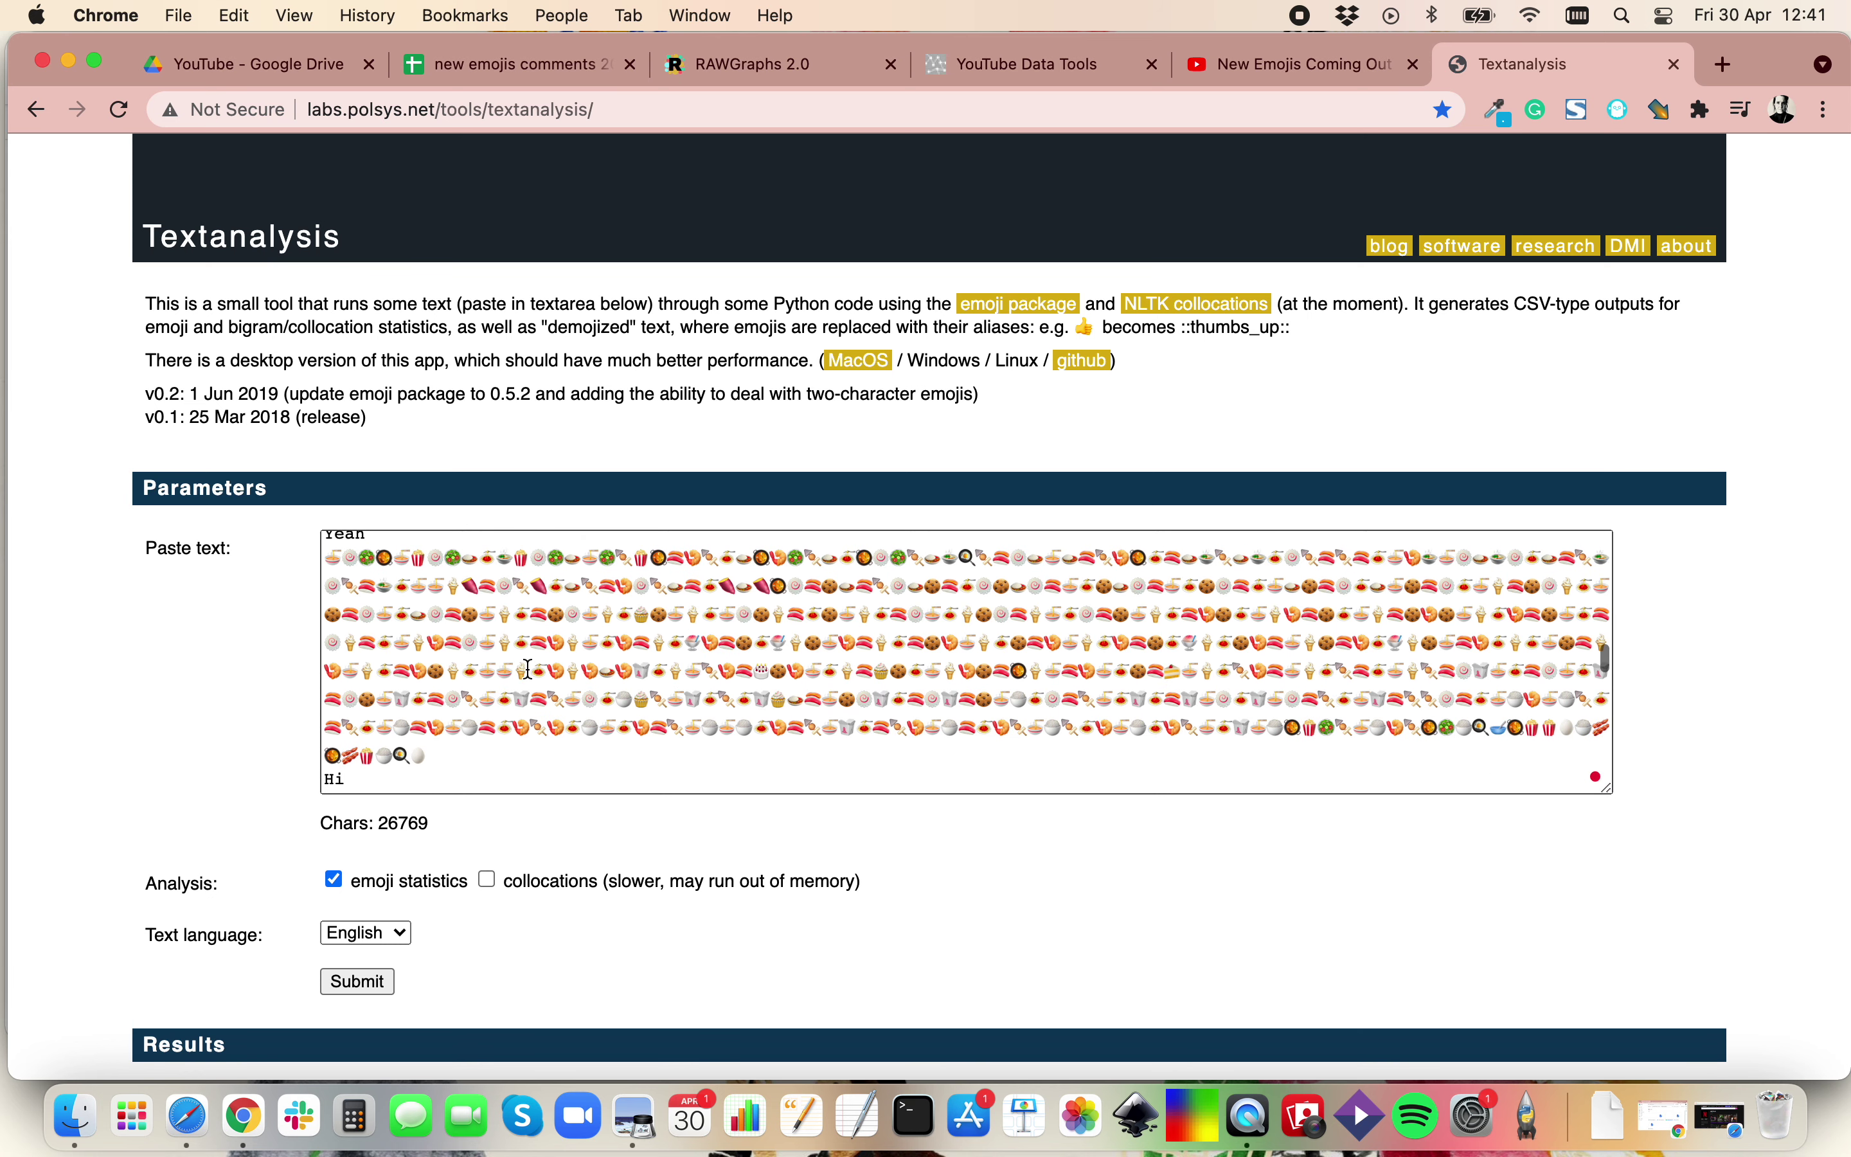
pyautogui.scroll(-2, 1060, 674)
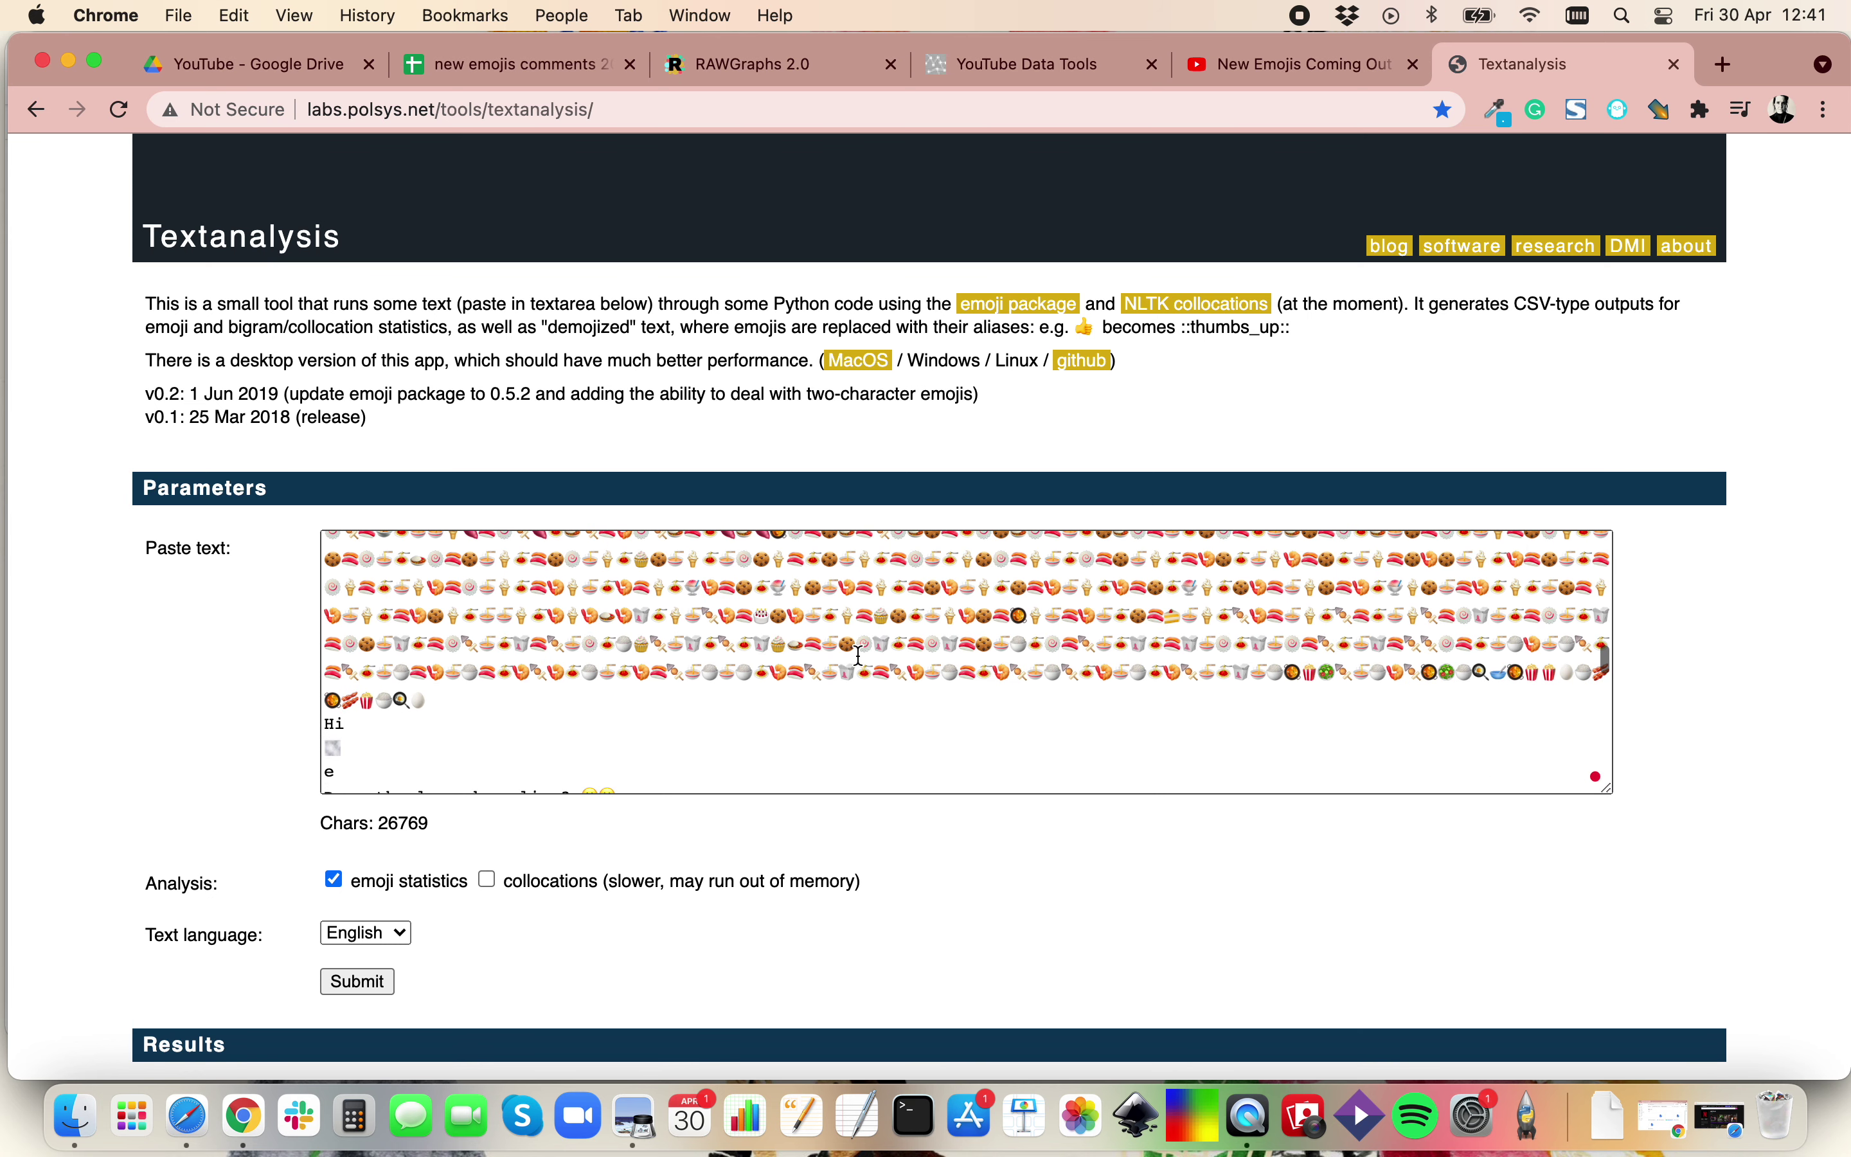
pyautogui.scroll(-2, 983, 627)
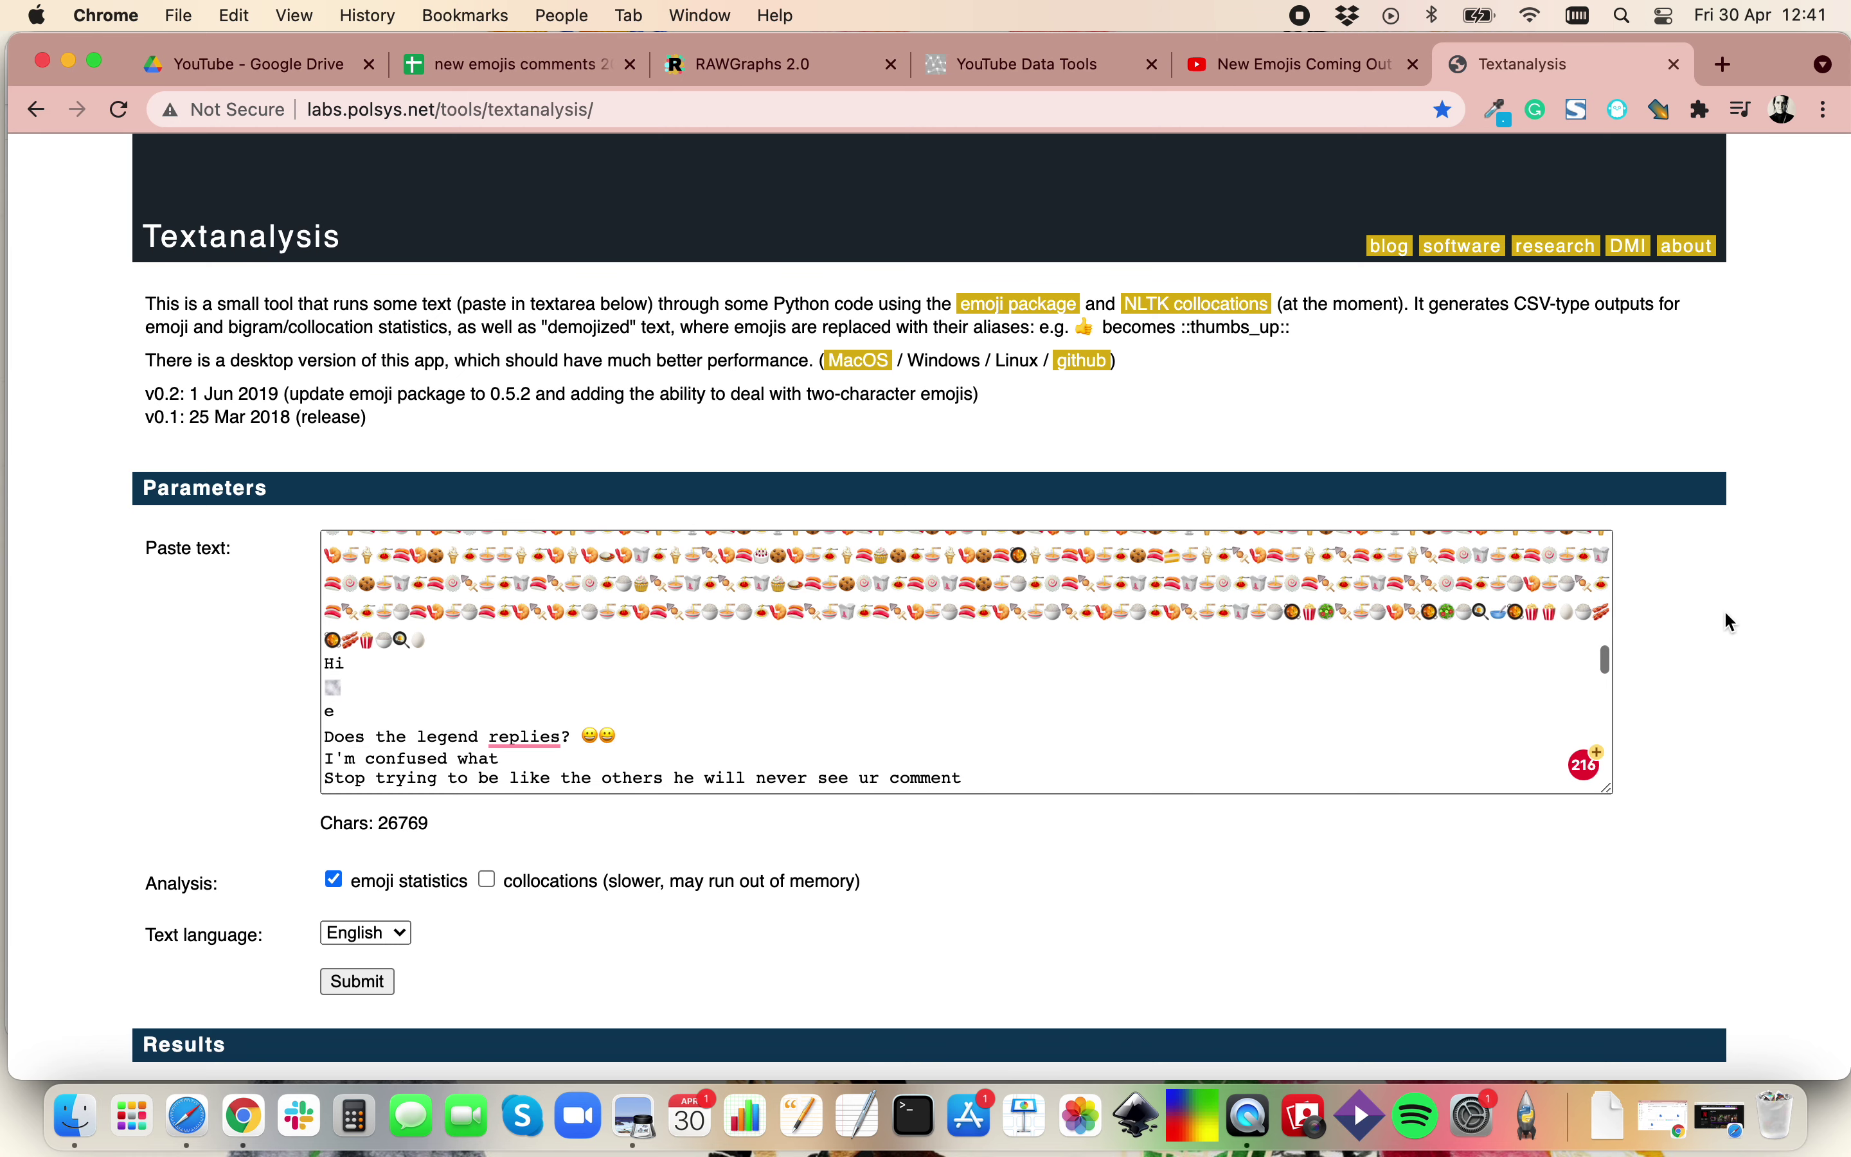
pyautogui.scroll(-6, 1390, 667)
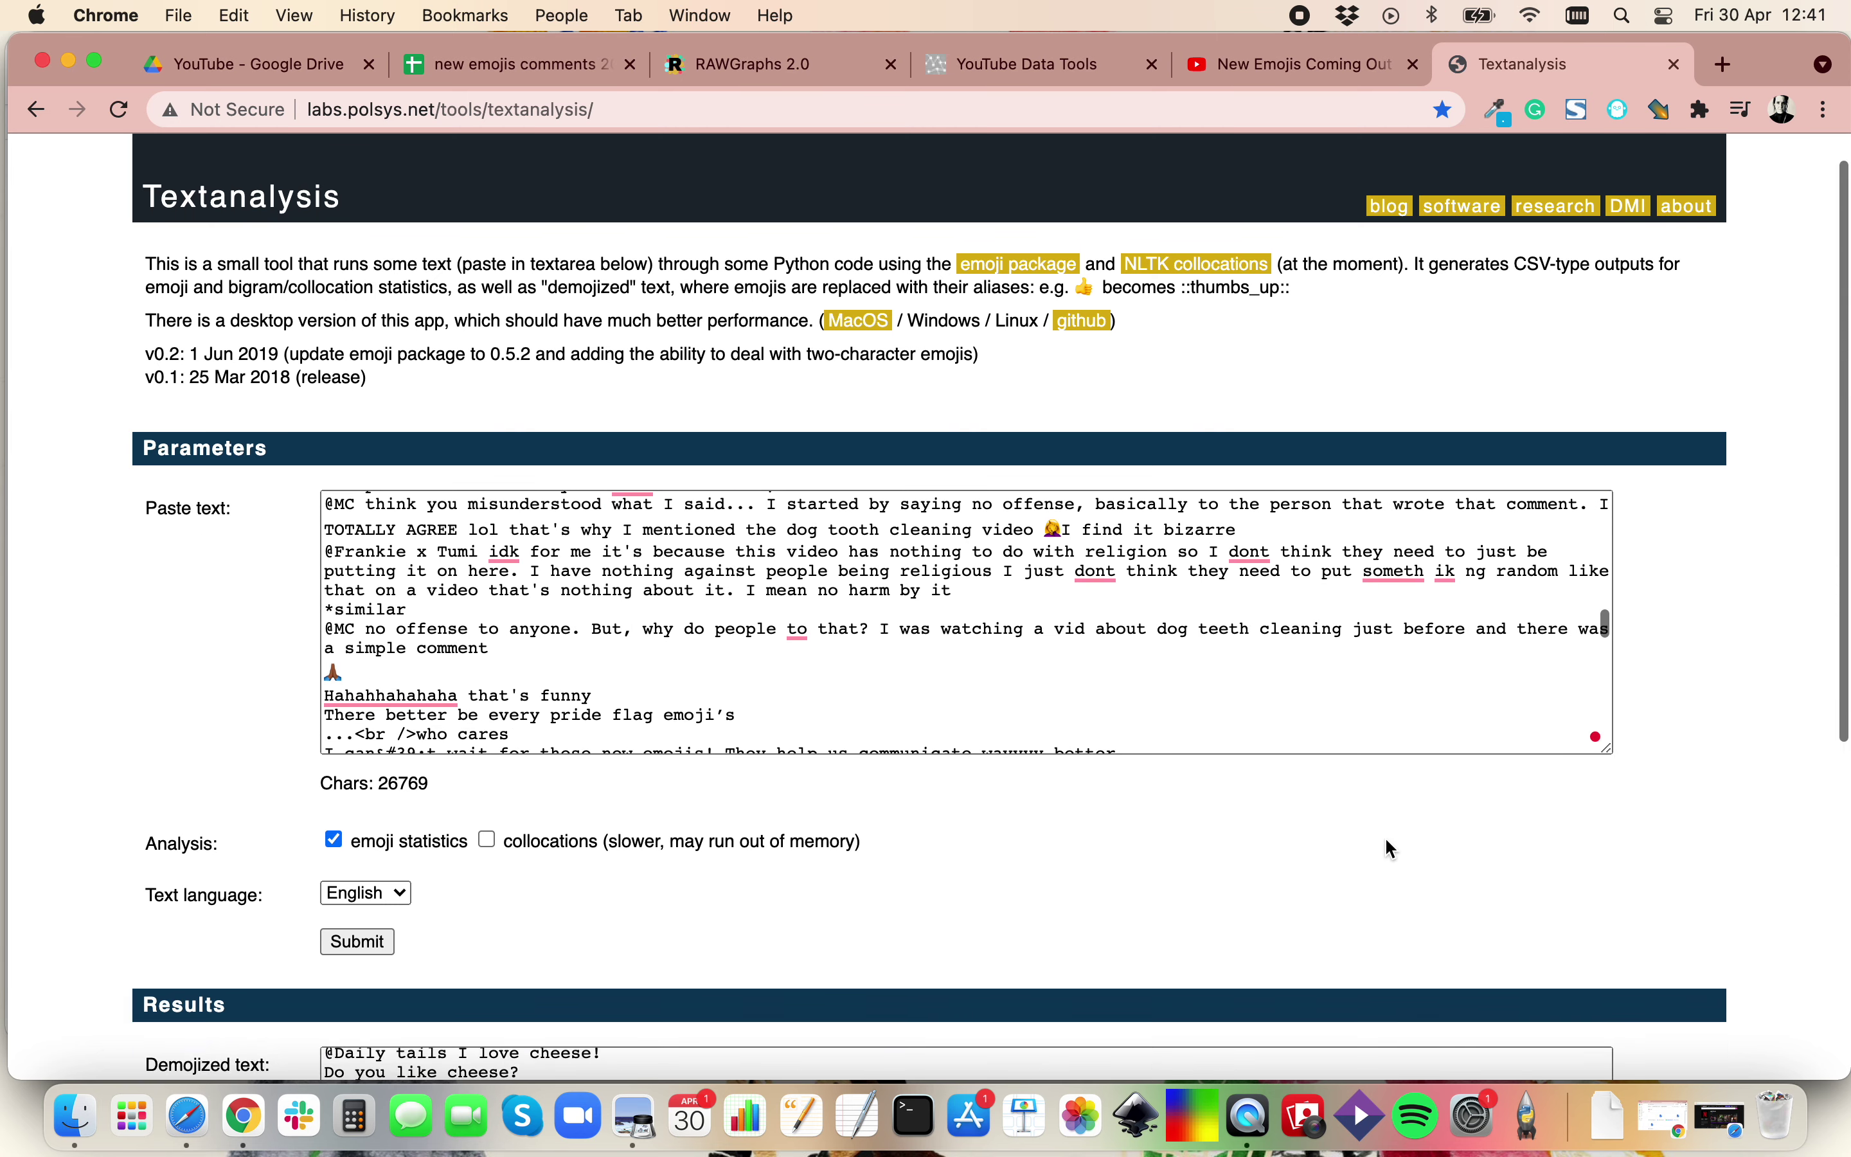
pyautogui.scroll(-5, 1384, 836)
pyautogui.scroll(-3, 1674, 499)
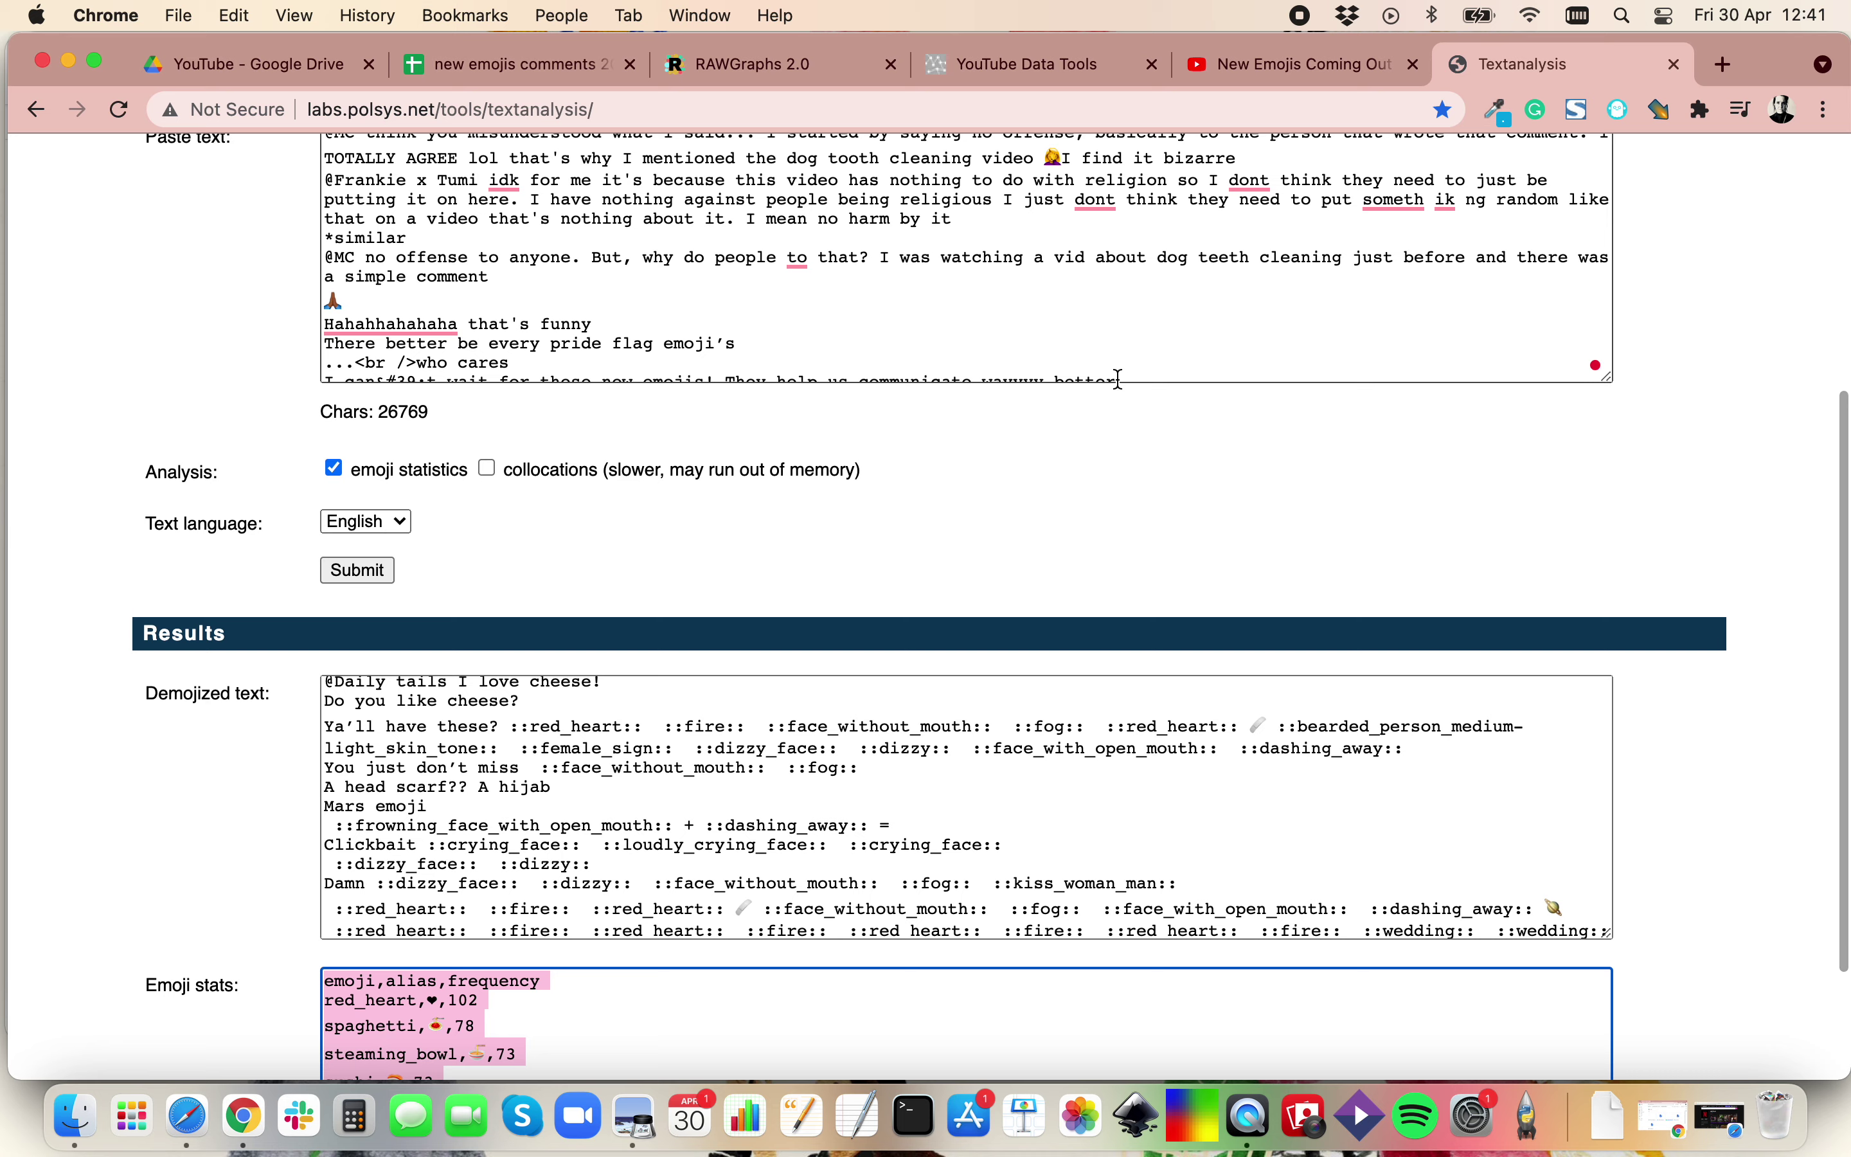
pyautogui.scroll(5, 1118, 379)
pyautogui.scroll(5, 1119, 379)
pyautogui.scroll(5, 1330, 449)
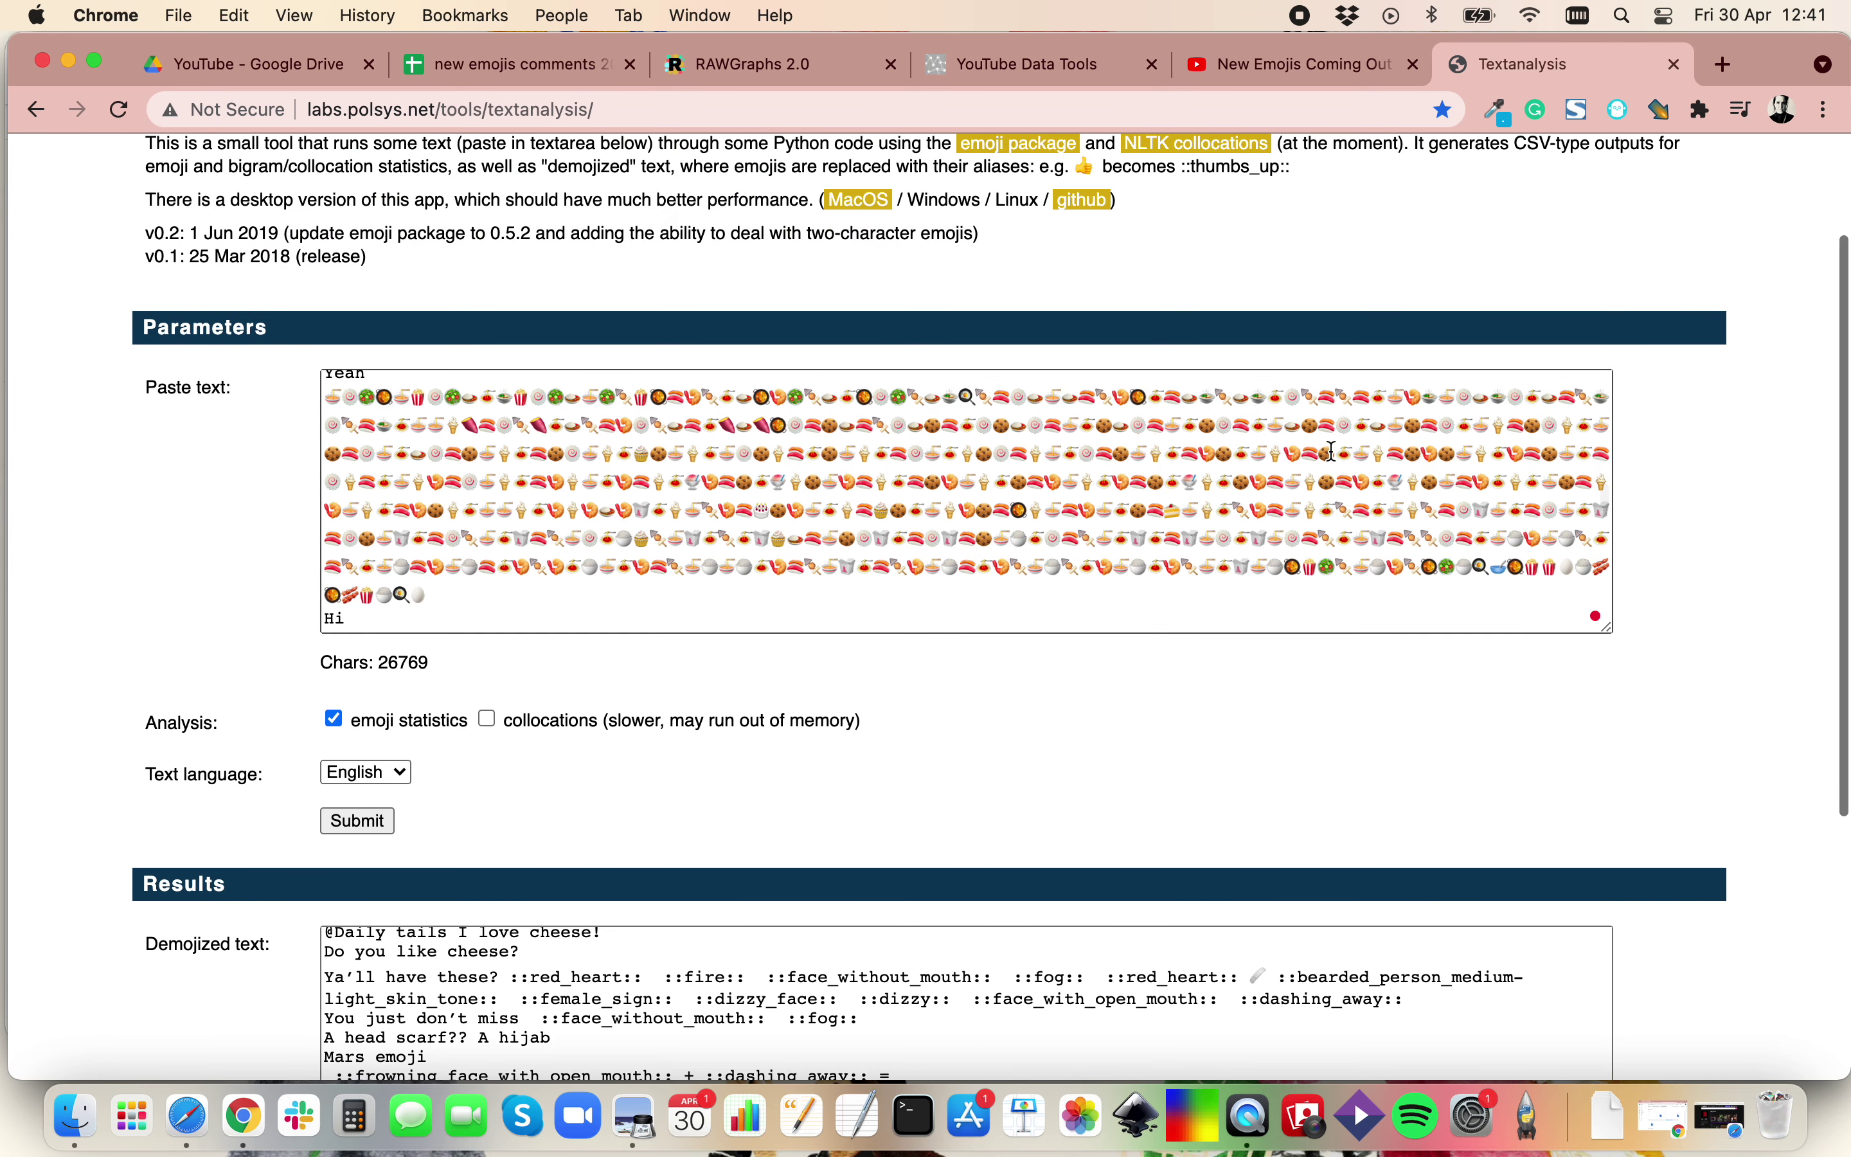
# Switch back to Google Sheets and open the "emojis" sheet with the emoji frequency table.
pyautogui.click(524, 71)
pyautogui.click(625, 1054)
pyautogui.click(382, 540)
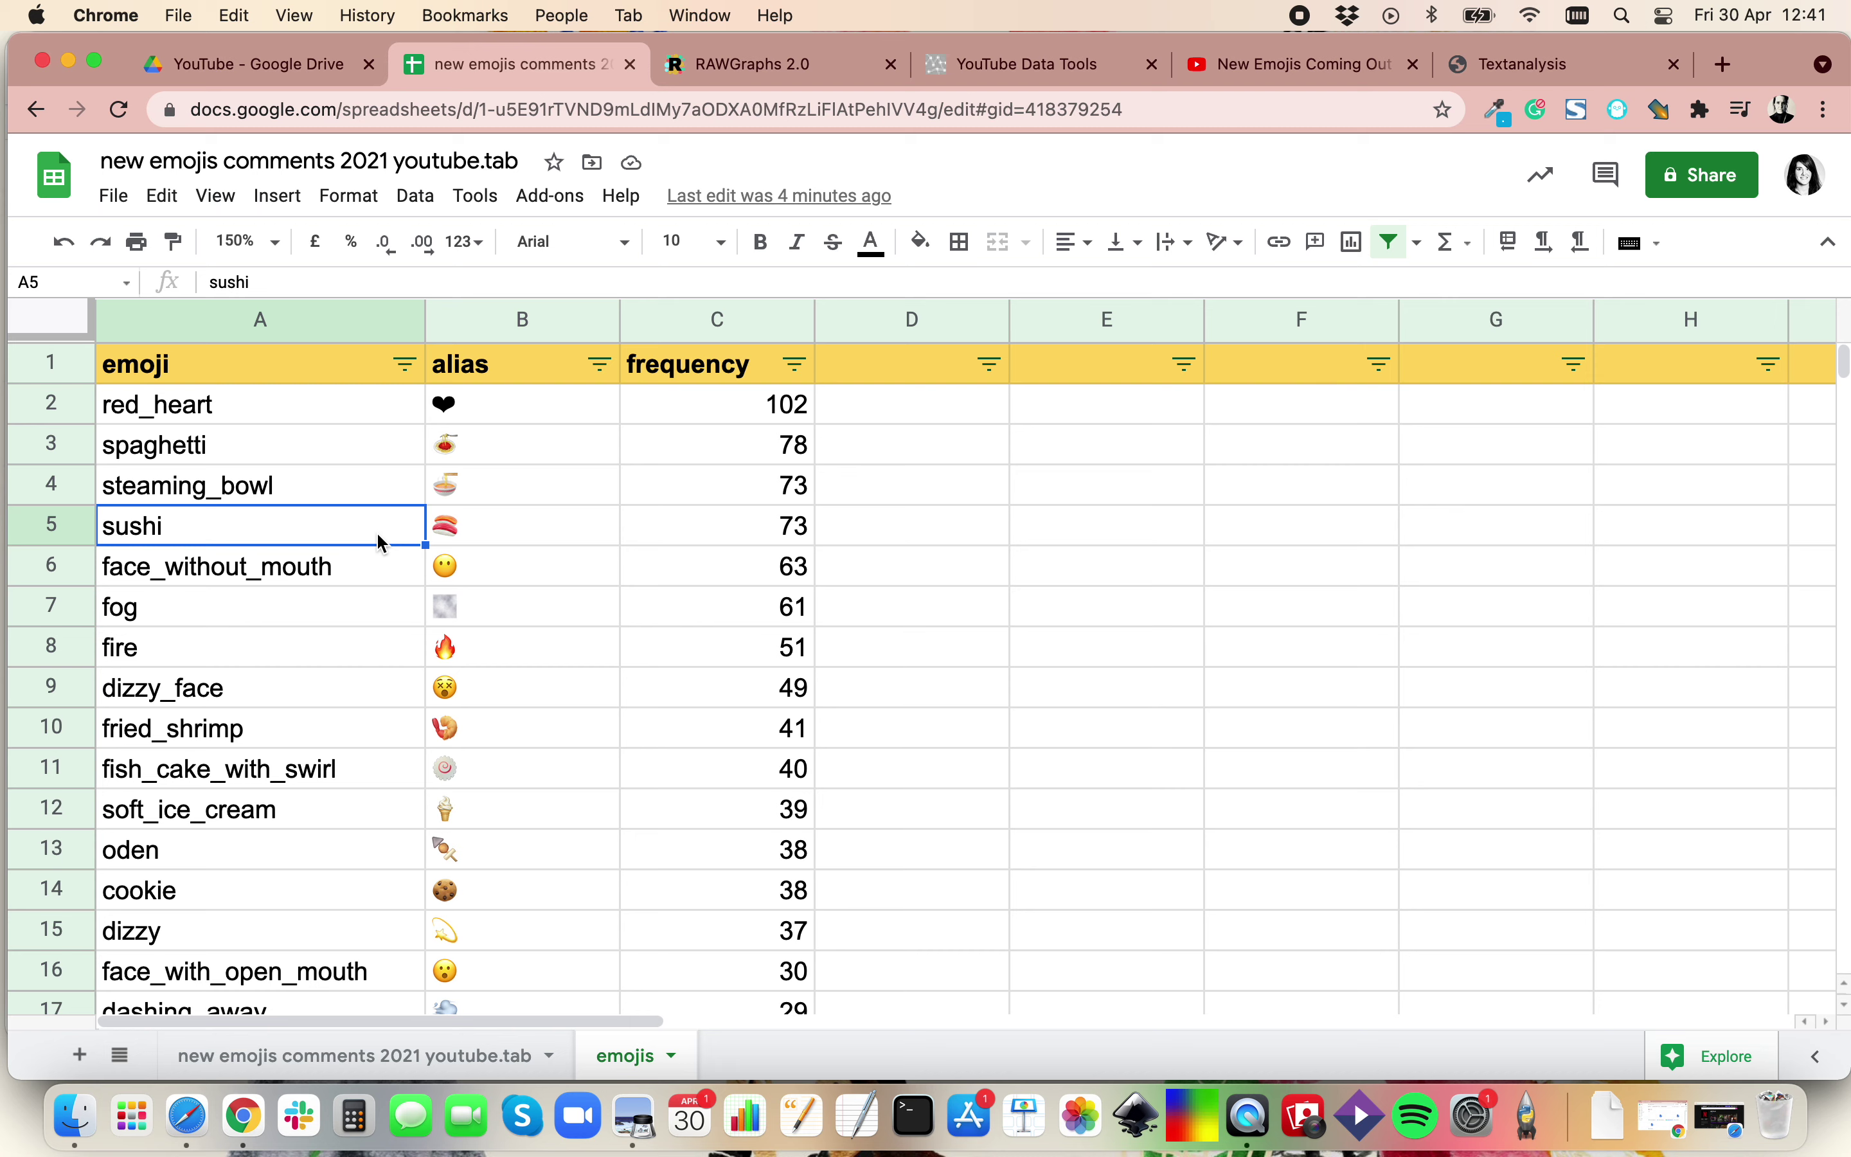
# Sort the emoji table by the frequency column A → Z and look over the reordered rows.
pyautogui.click(796, 364)
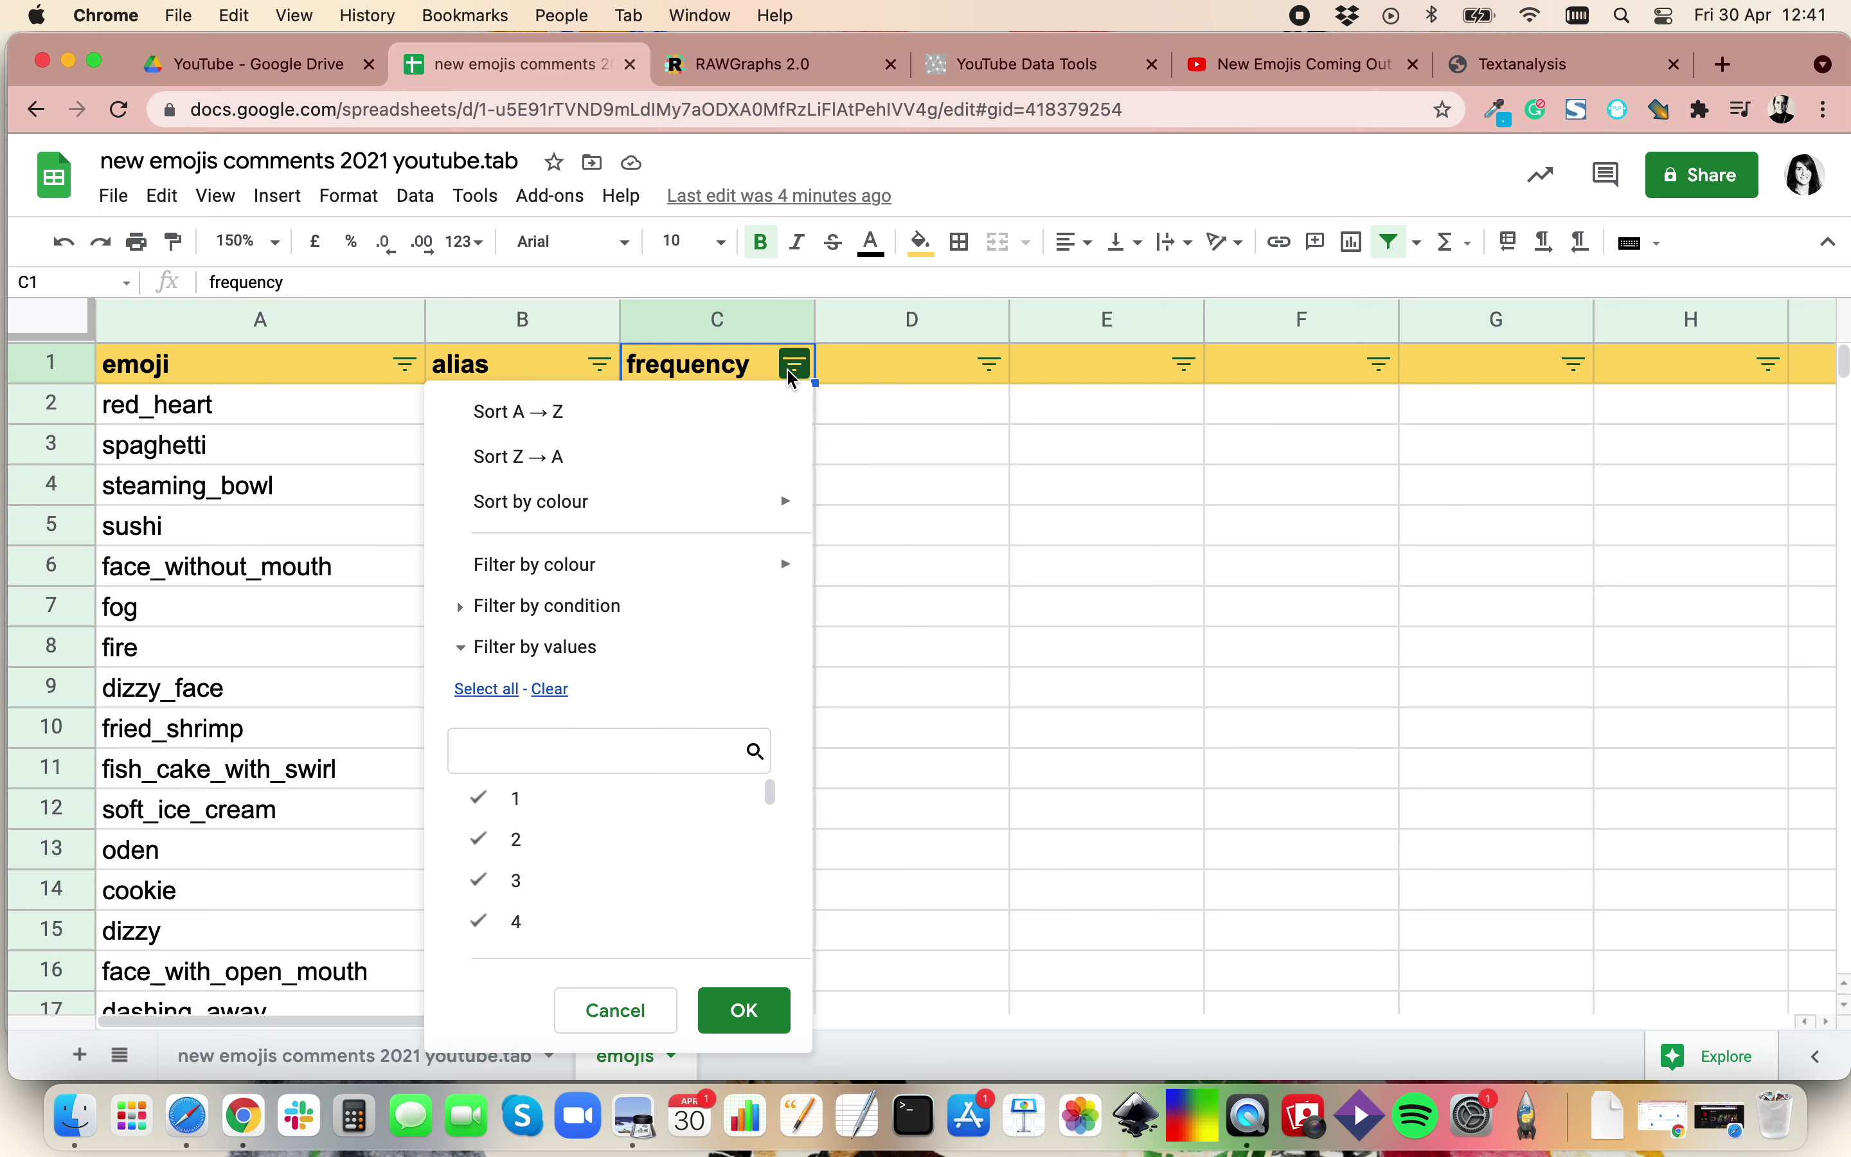
pyautogui.click(607, 417)
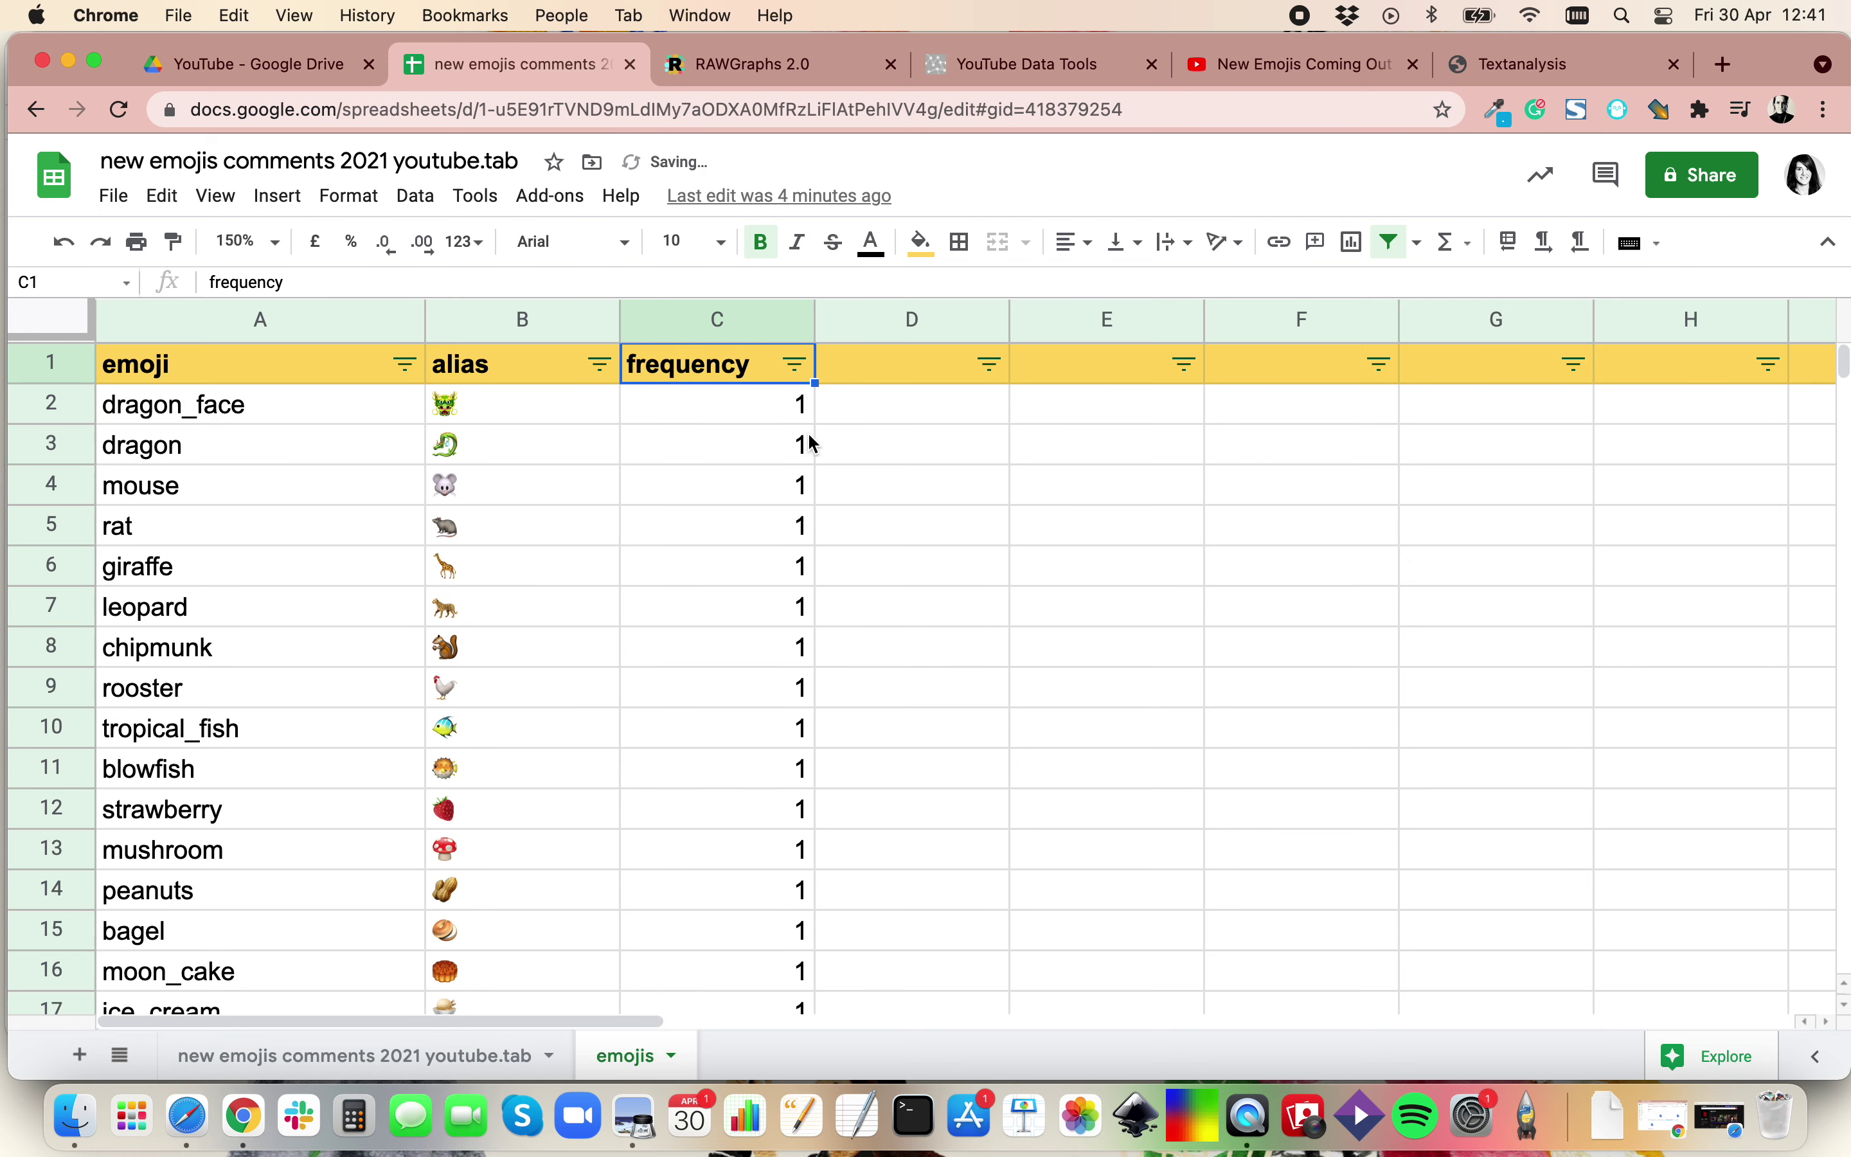
pyautogui.scroll(-3, 769, 566)
pyautogui.scroll(3, 768, 568)
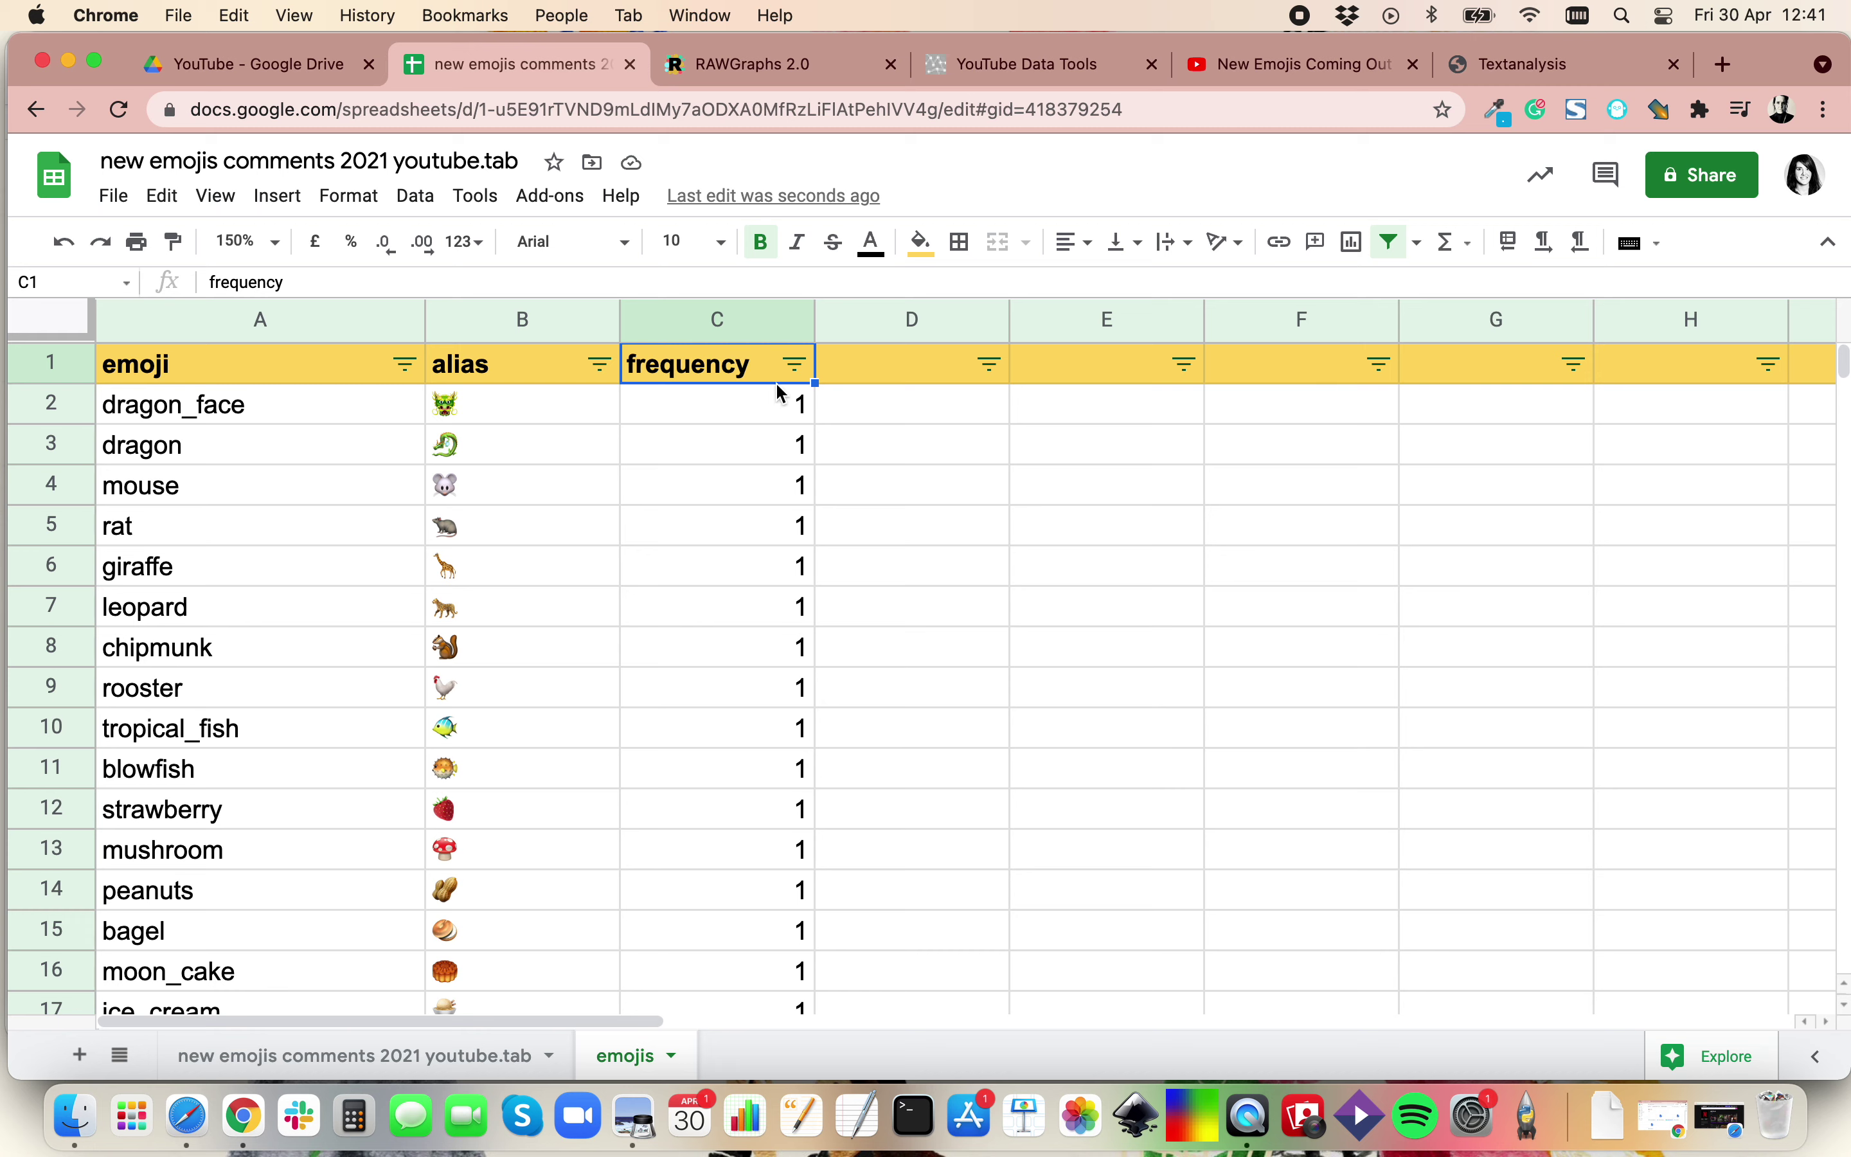
# Sort the emoji table by the frequency column Z → A so the most frequent emojis come first.
pyautogui.click(796, 365)
pyautogui.click(681, 419)
pyautogui.click(795, 364)
pyautogui.click(727, 451)
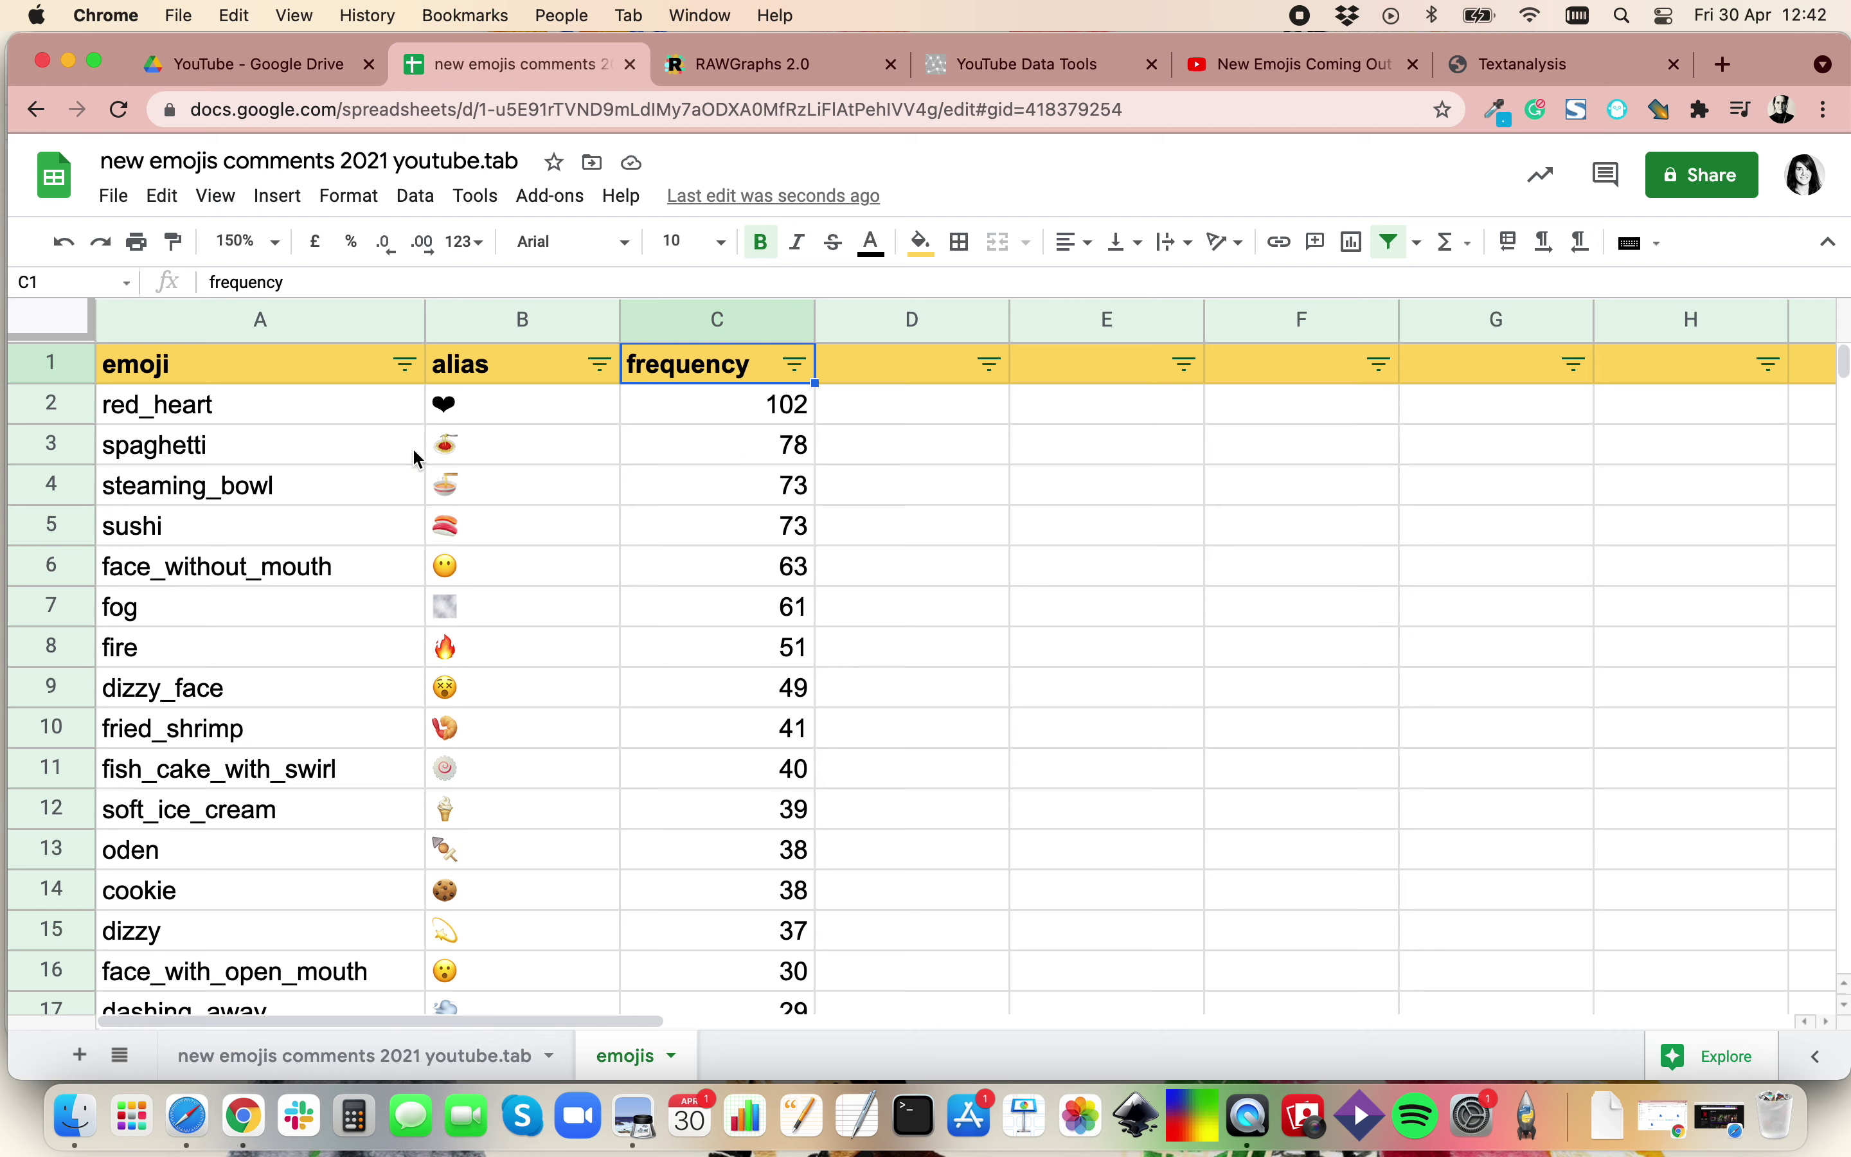
# Copy the header row and the 15 most frequent emojis with their alias and frequency (A1:C16).
pyautogui.click(149, 377)
pyautogui.hotkey('shift', 'Down')
pyautogui.hotkey('shift', 'Down')
pyautogui.hotkey('shift', 'Down')
pyautogui.hotkey('shift', 'Down')
pyautogui.hotkey('shift', 'Down')
pyautogui.hotkey('shift', 'Down')
pyautogui.hotkey('shift', 'Down')
pyautogui.hotkey('shift', 'Down')
pyautogui.hotkey('shift', 'Down')
pyautogui.hotkey('shift', 'Down')
pyautogui.hotkey('shift', 'Down')
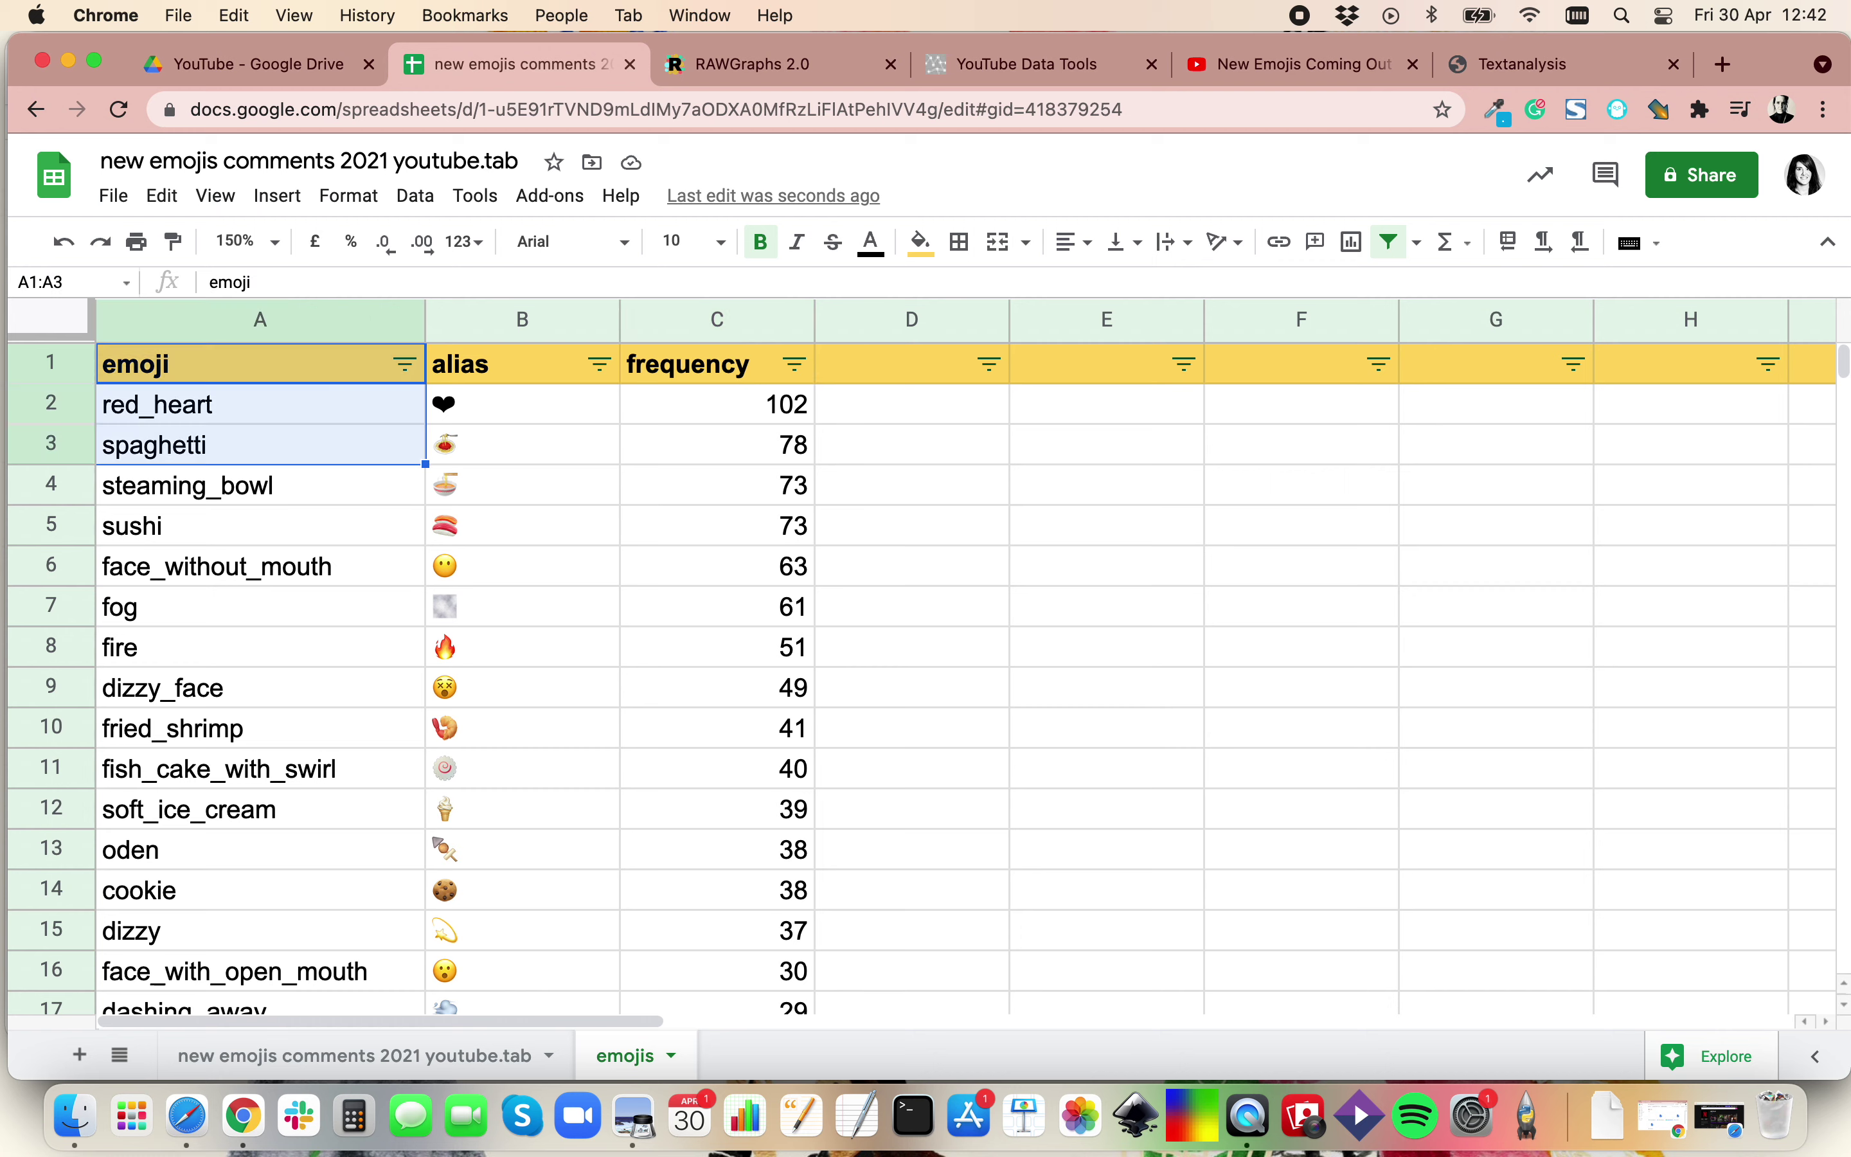
pyautogui.hotkey('shift', 'Down')
pyautogui.hotkey('shift', 'Down')
pyautogui.hotkey('shift', 'Down')
pyautogui.hotkey('shift', 'Down')
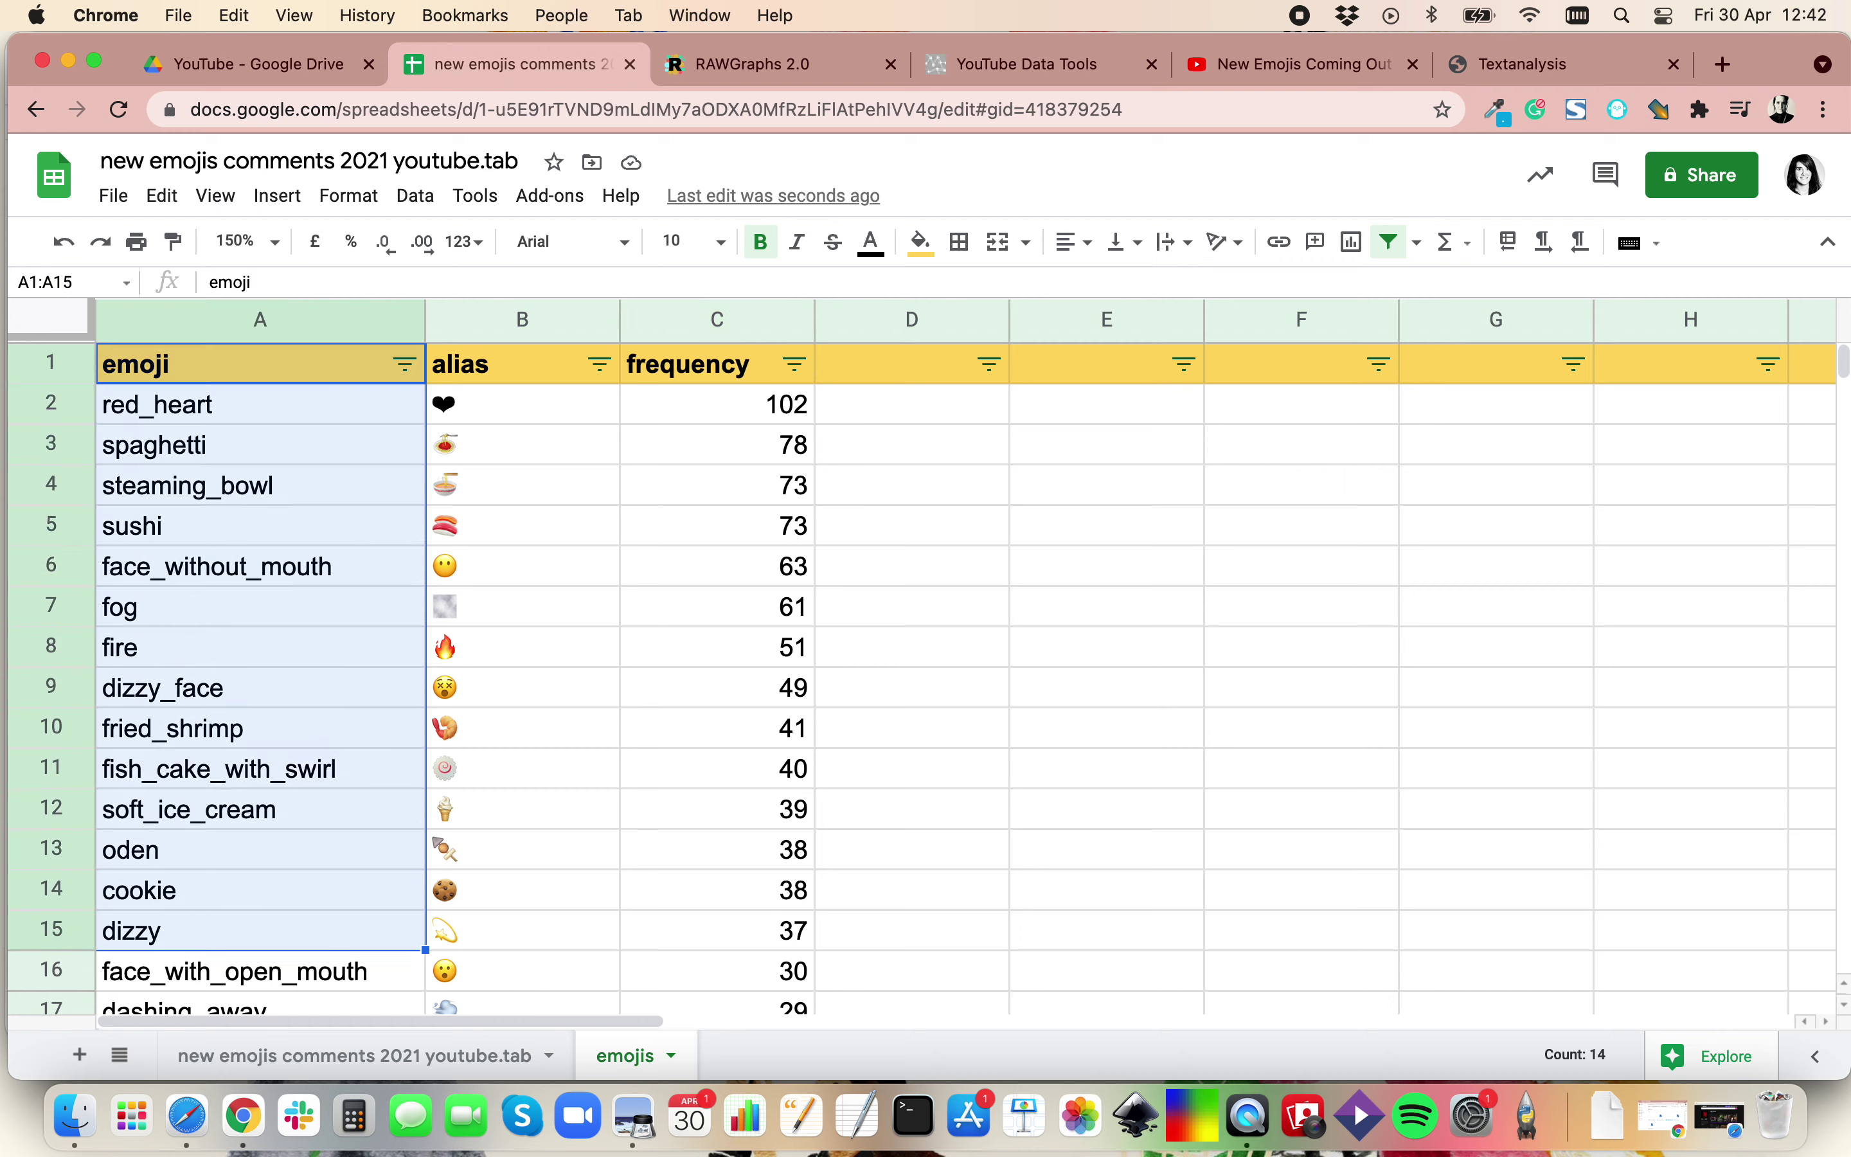
pyautogui.hotkey('shift', 'Right')
pyautogui.hotkey('shift', 'Right')
pyautogui.press('super+c')
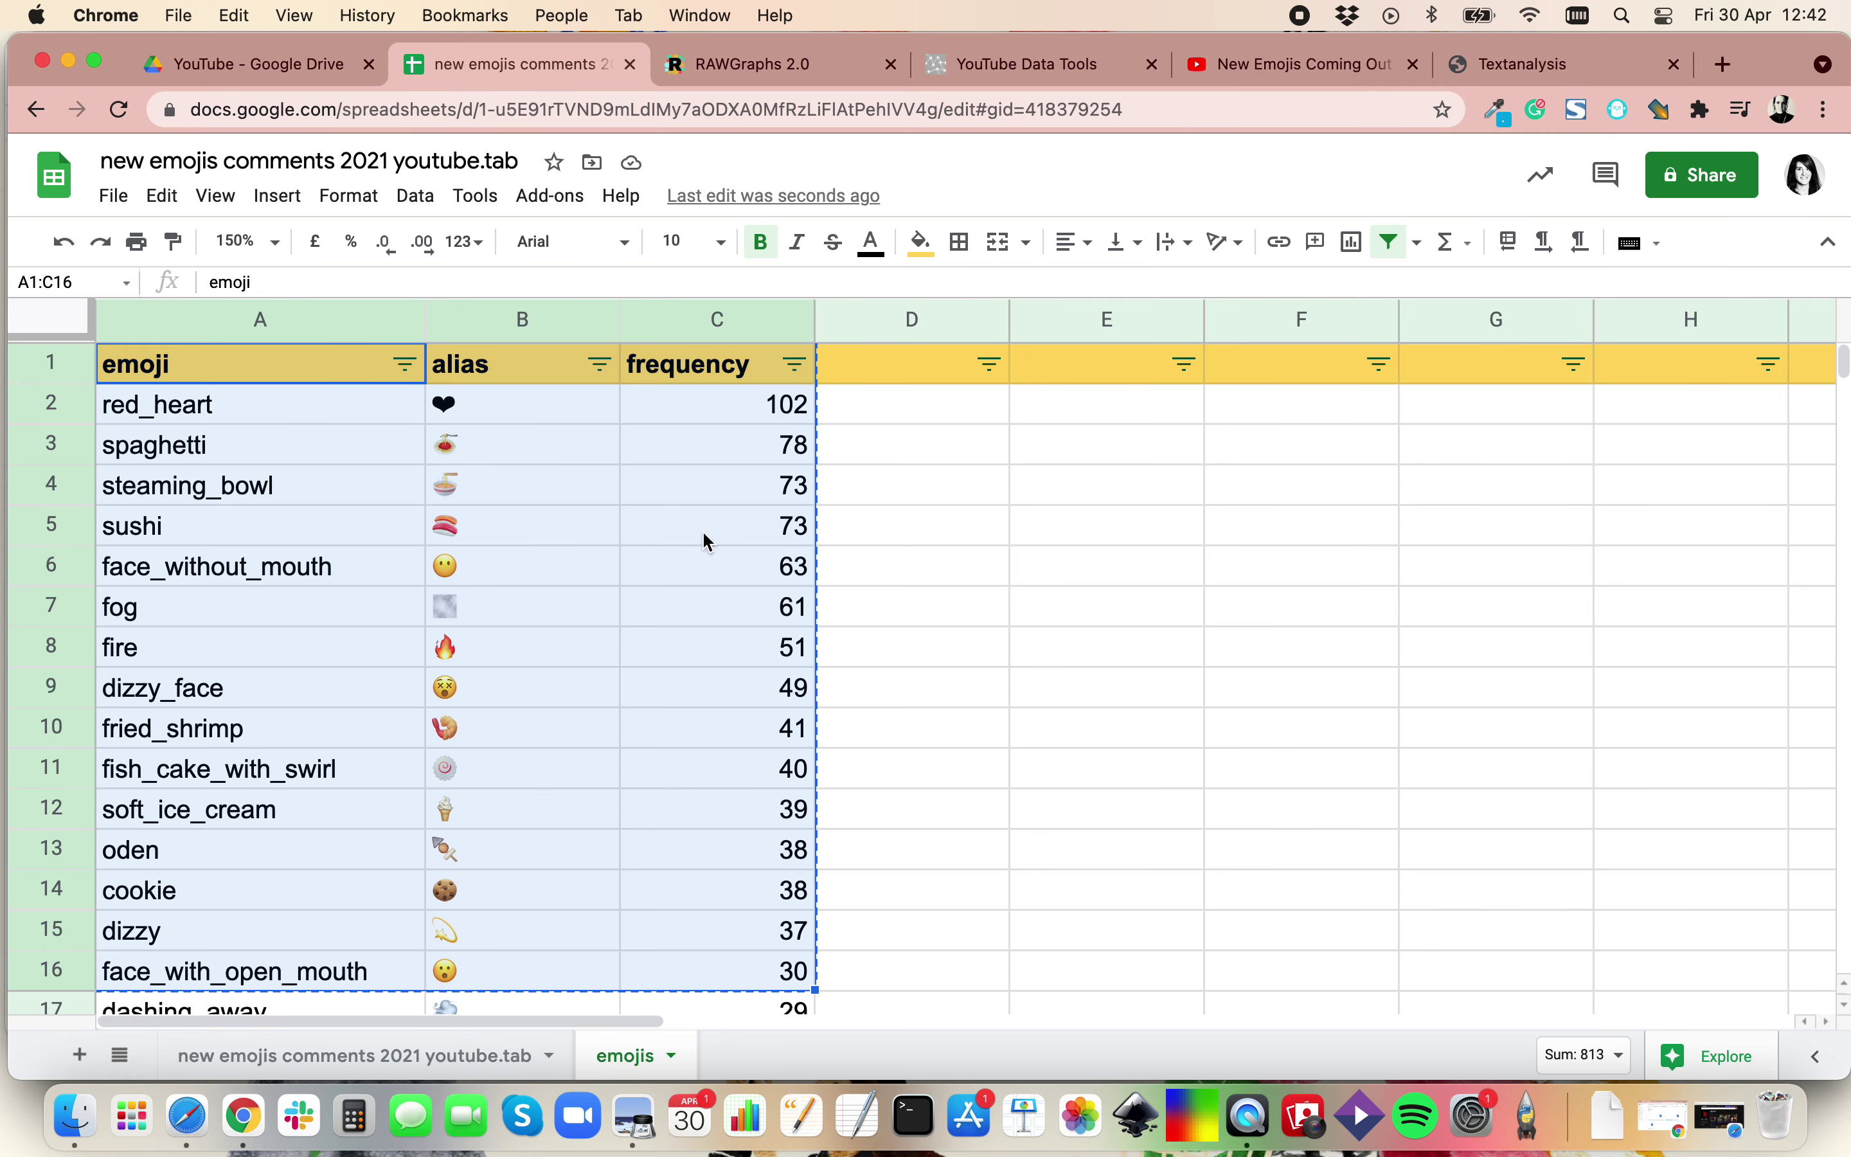
# Switch to RAWGraphs 2.0 and load the copied emoji table by pasting it as the data.
pyautogui.click(802, 68)
pyautogui.scroll(-1, 738, 511)
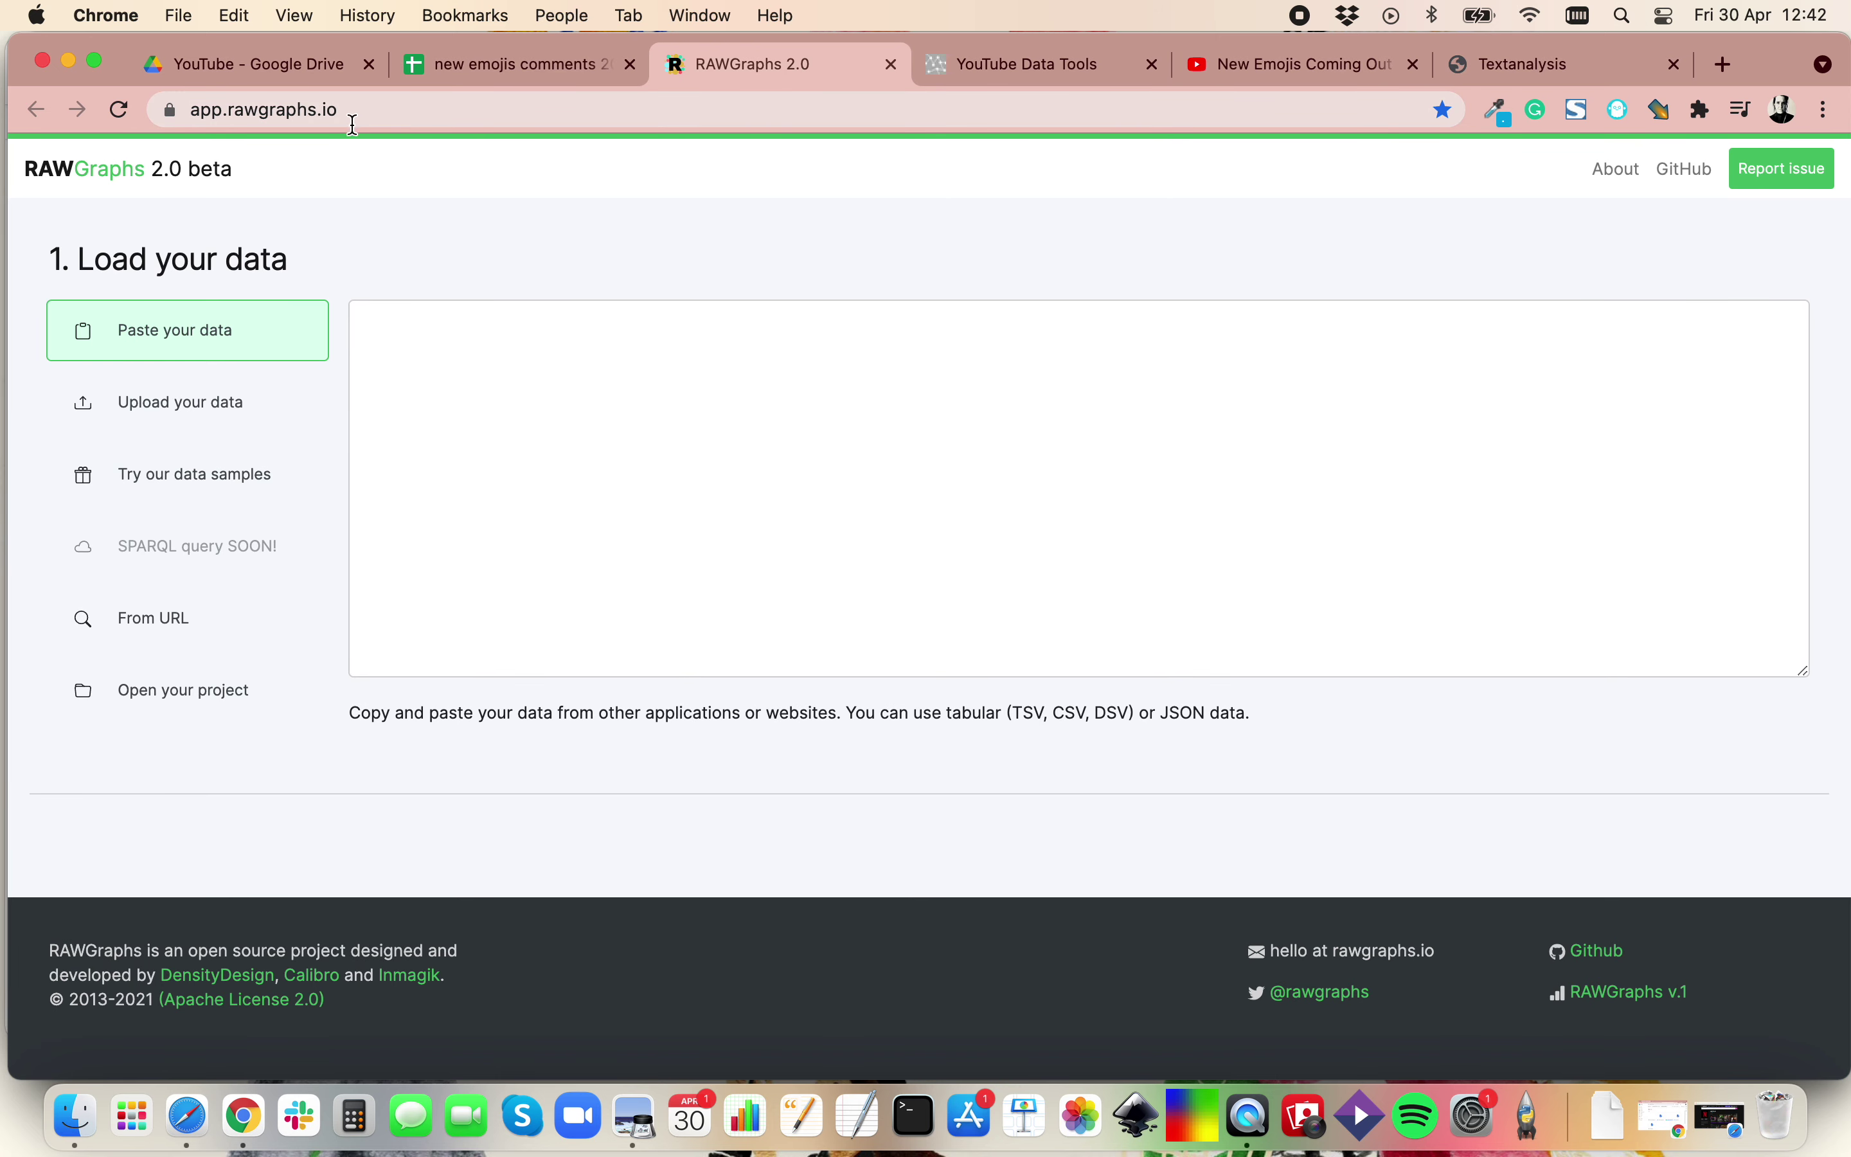
pyautogui.click(472, 385)
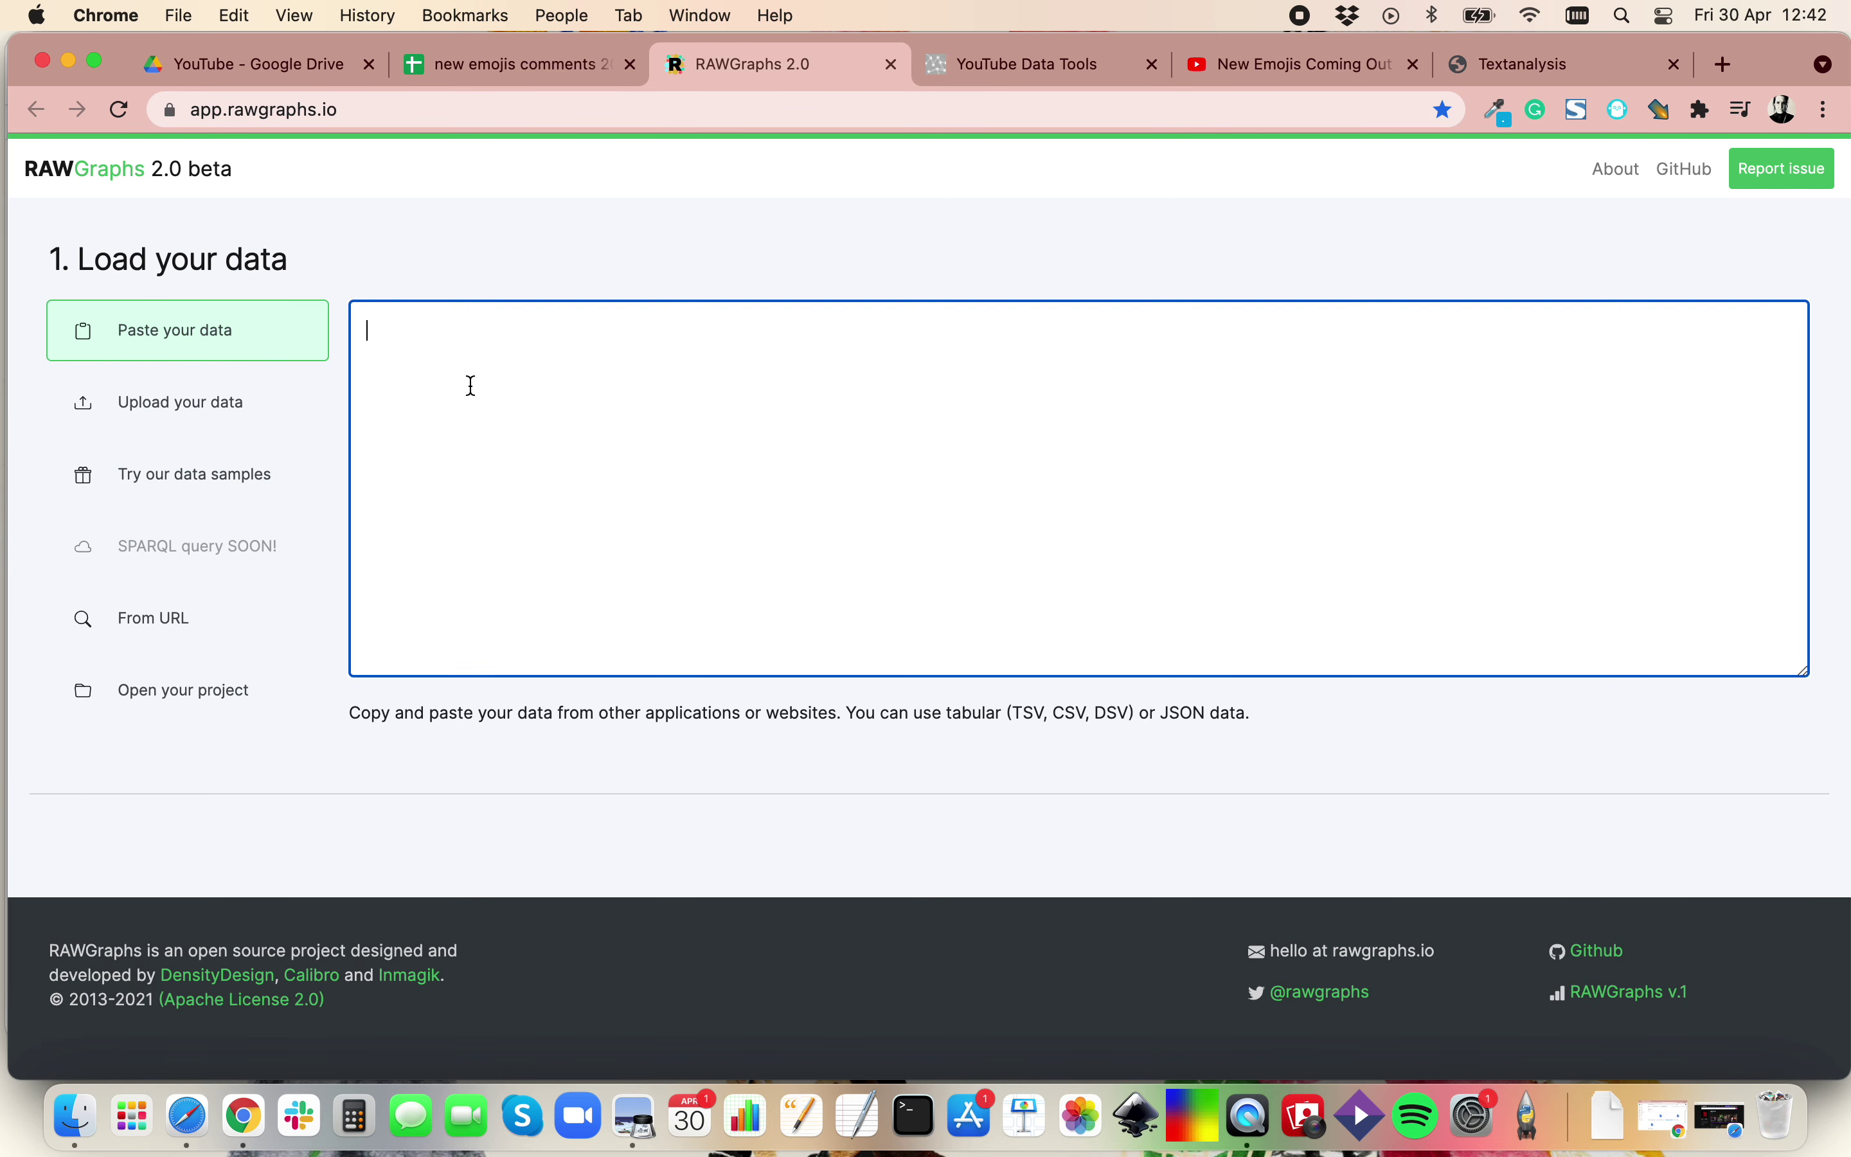
pyautogui.press('super+v')
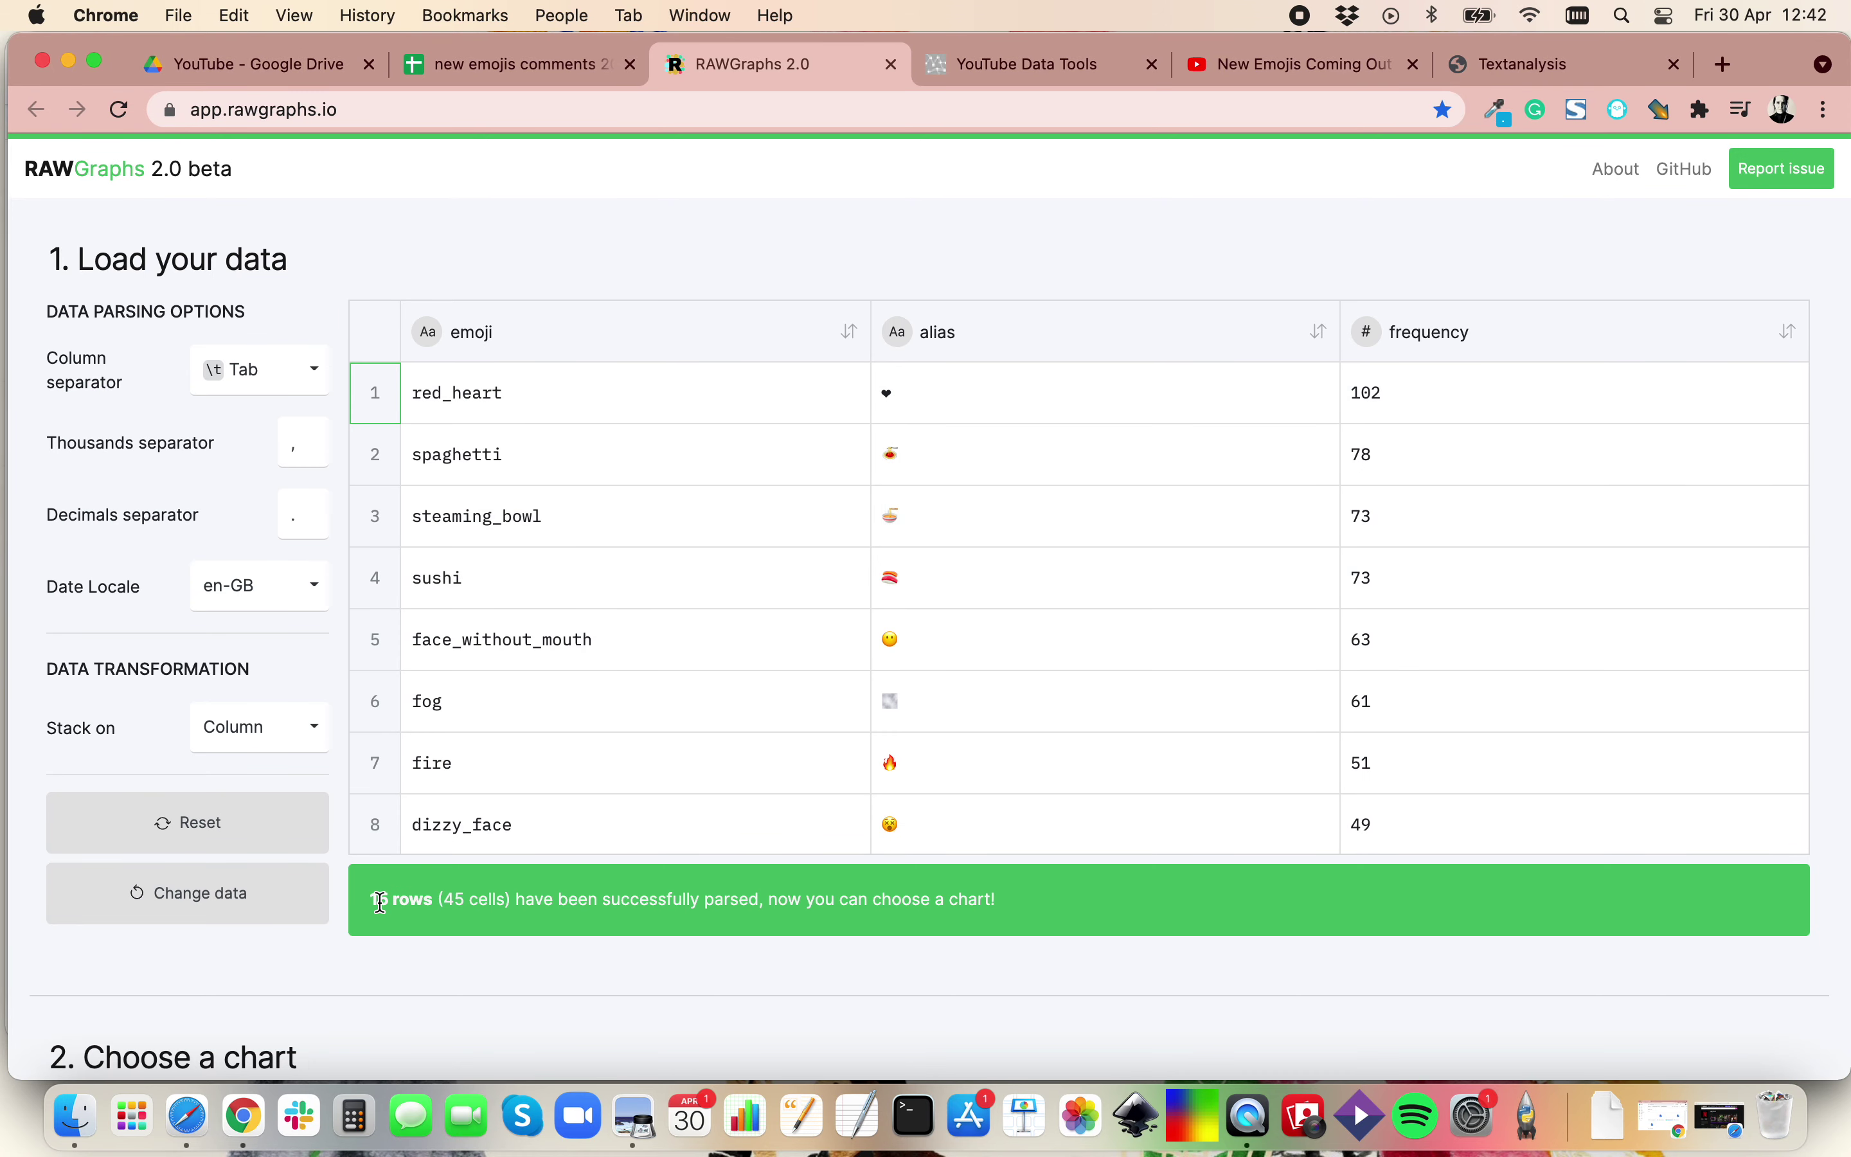
# Browse the available chart types, previewing the Arc Diagram and Box plot descriptions.
pyautogui.scroll(-7, 954, 906)
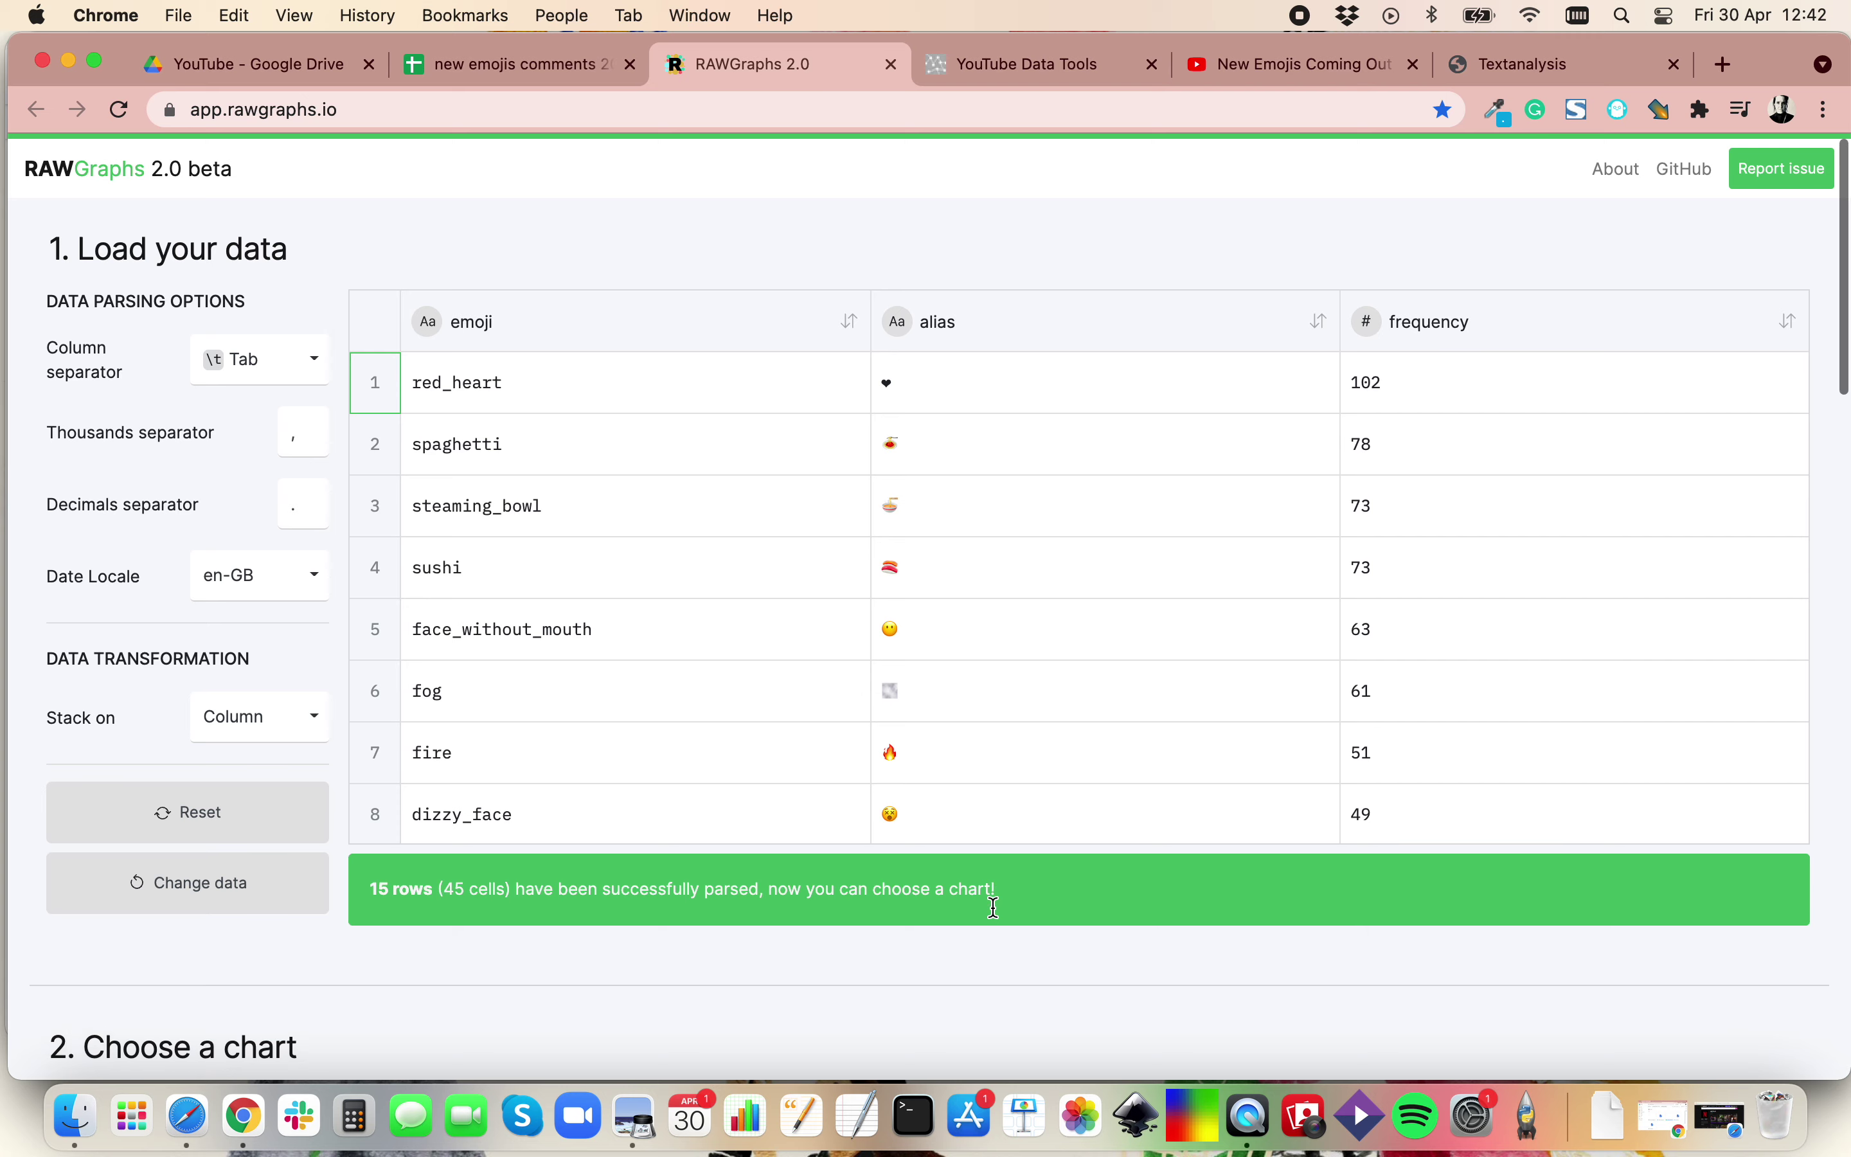
pyautogui.scroll(-4, 991, 917)
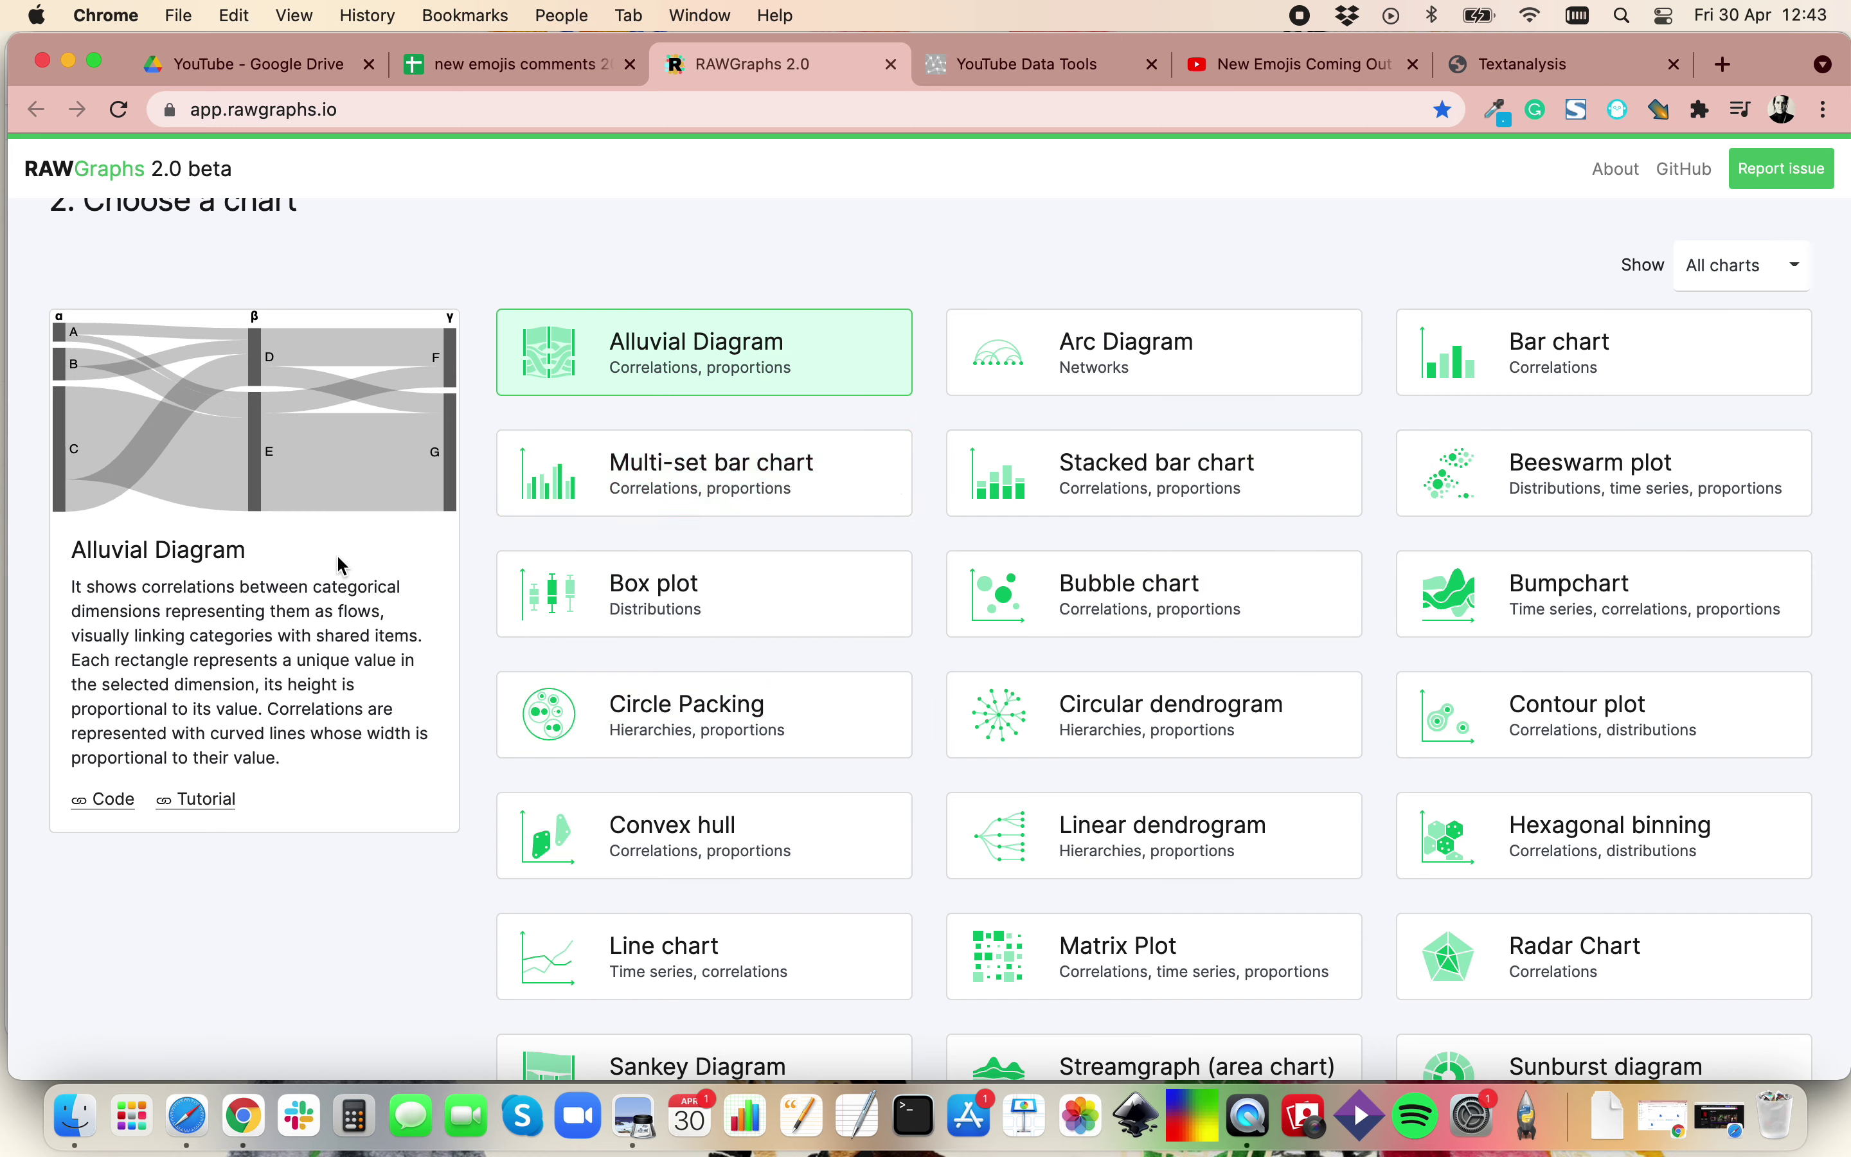
pyautogui.click(1052, 322)
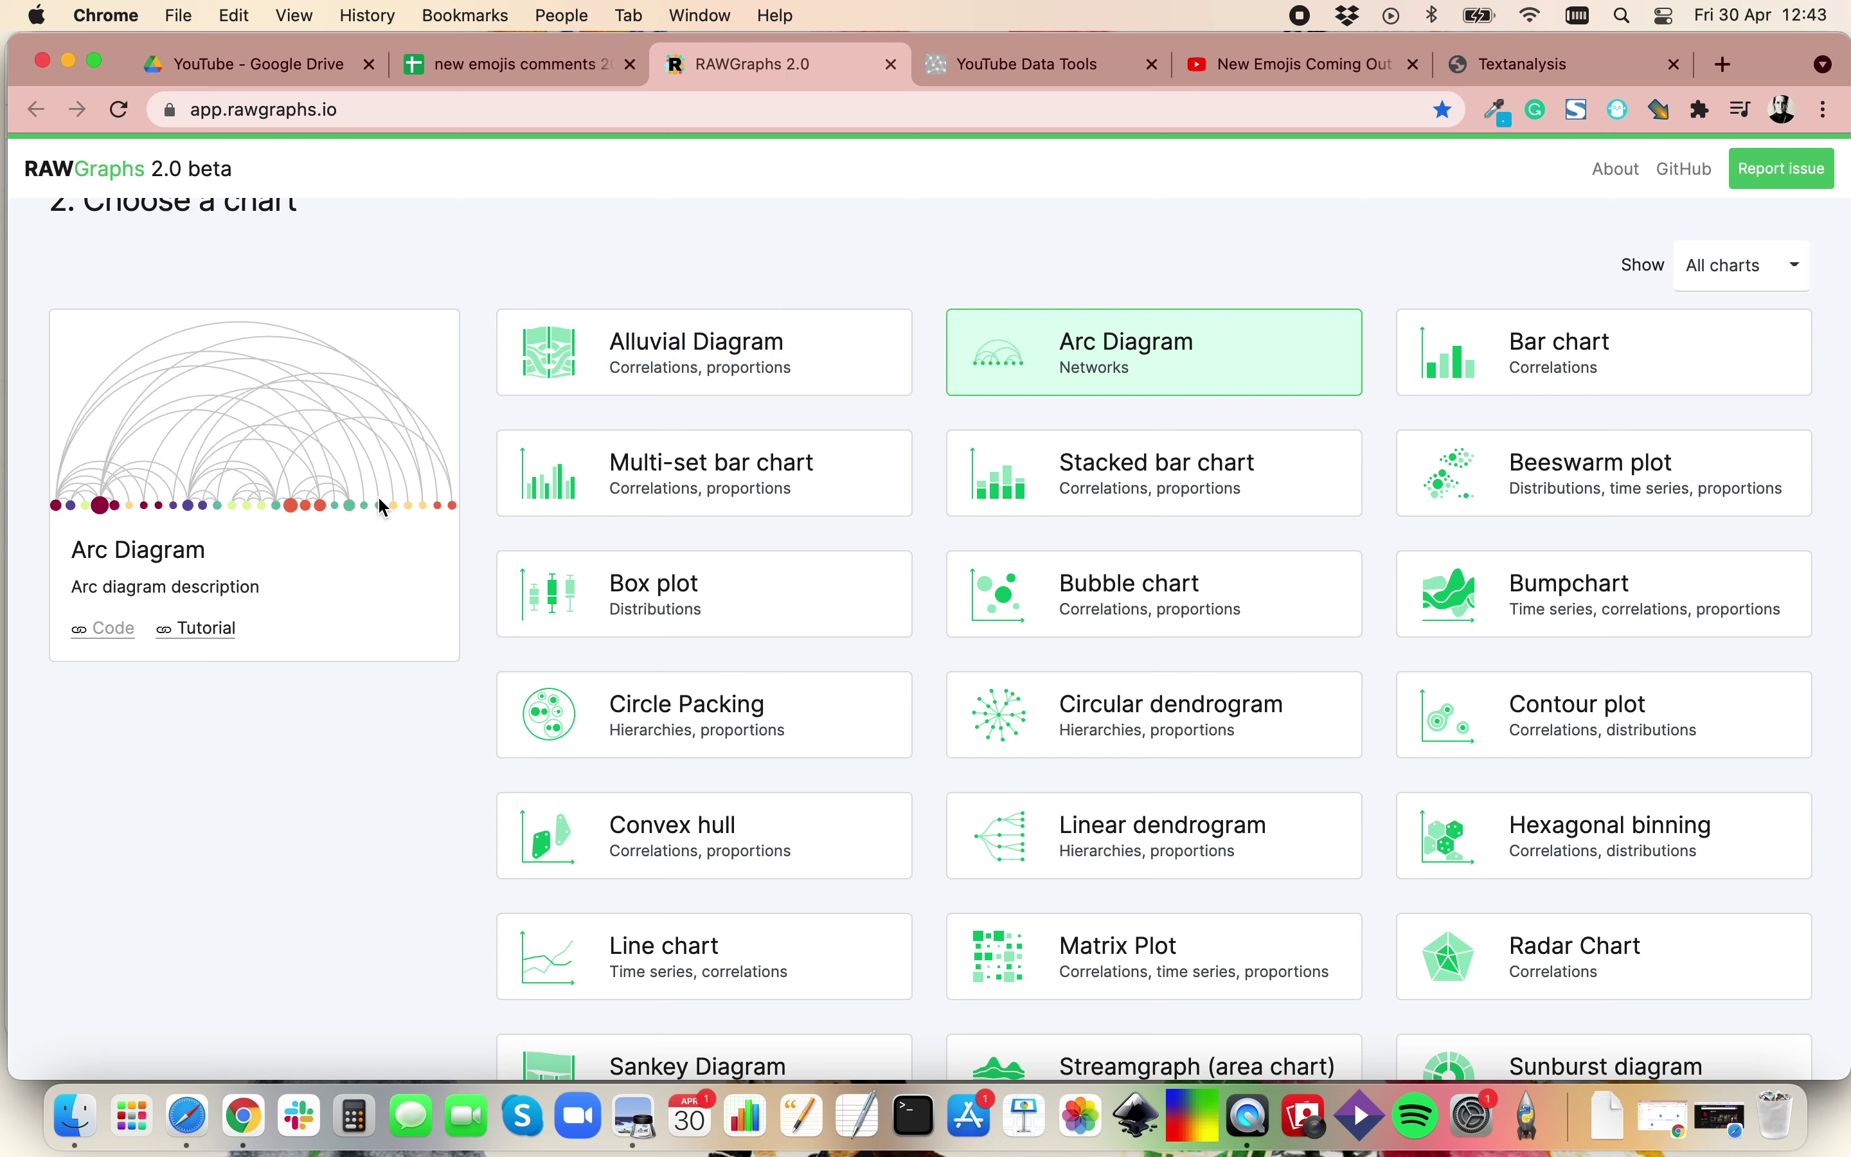
pyautogui.click(587, 586)
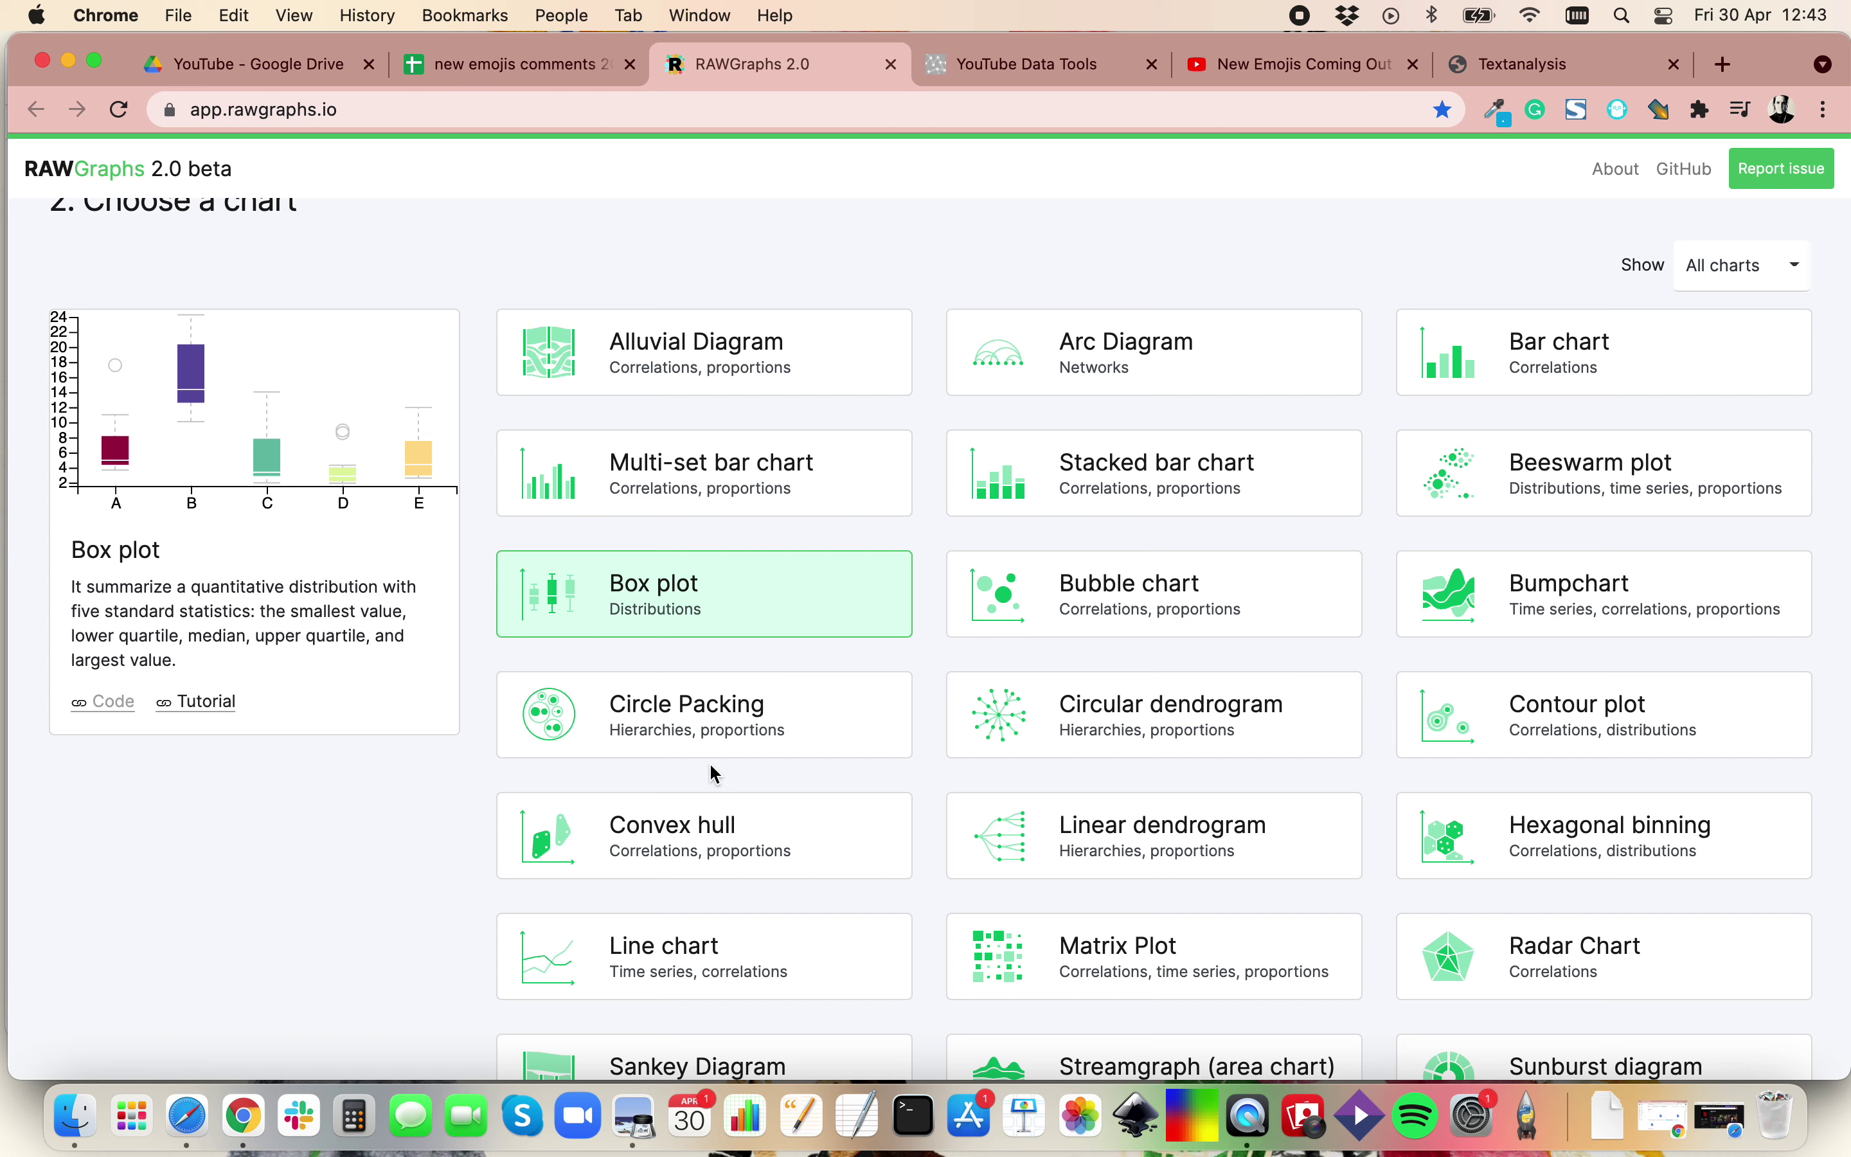
# Choose the Treemap as the chart type and go to its variable mapping.
pyautogui.scroll(-6, 712, 772)
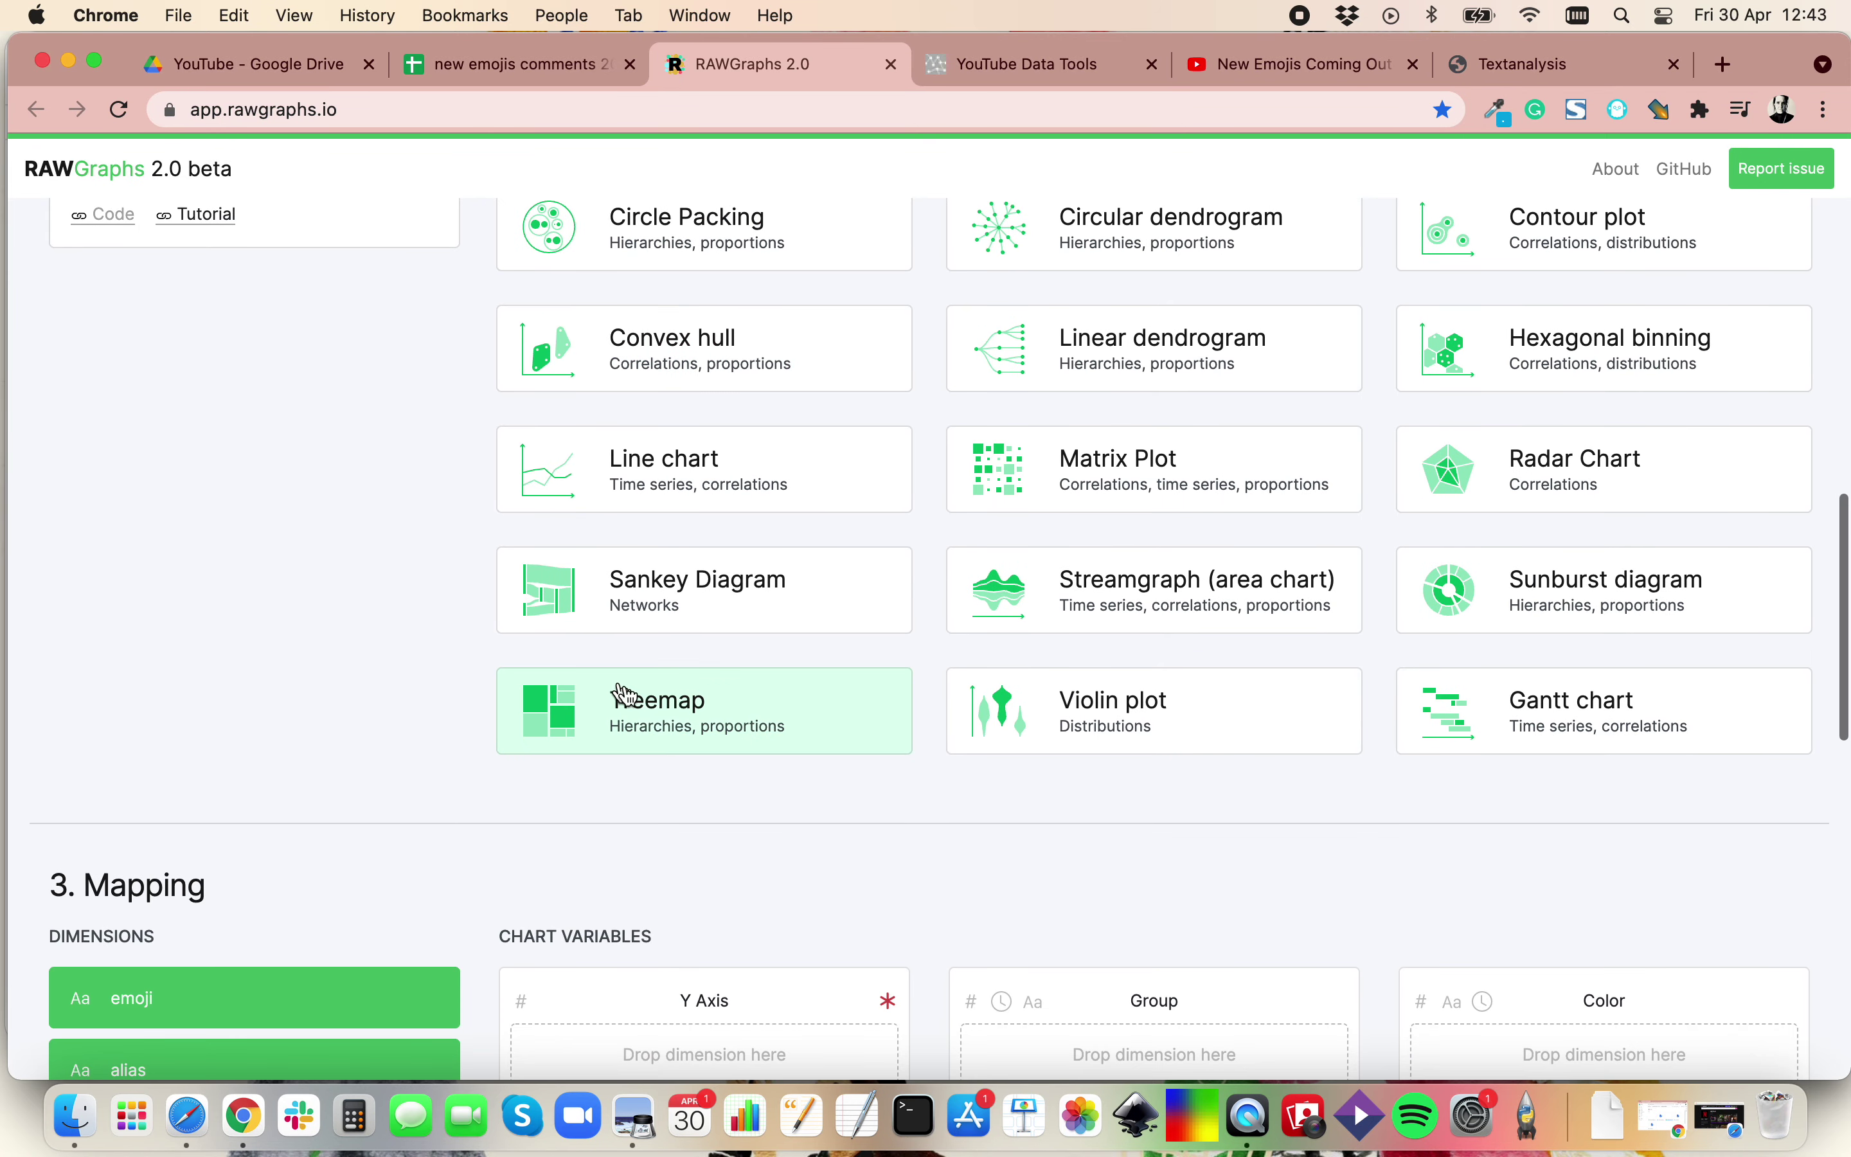
pyautogui.click(691, 739)
pyautogui.scroll(-5, 930, 771)
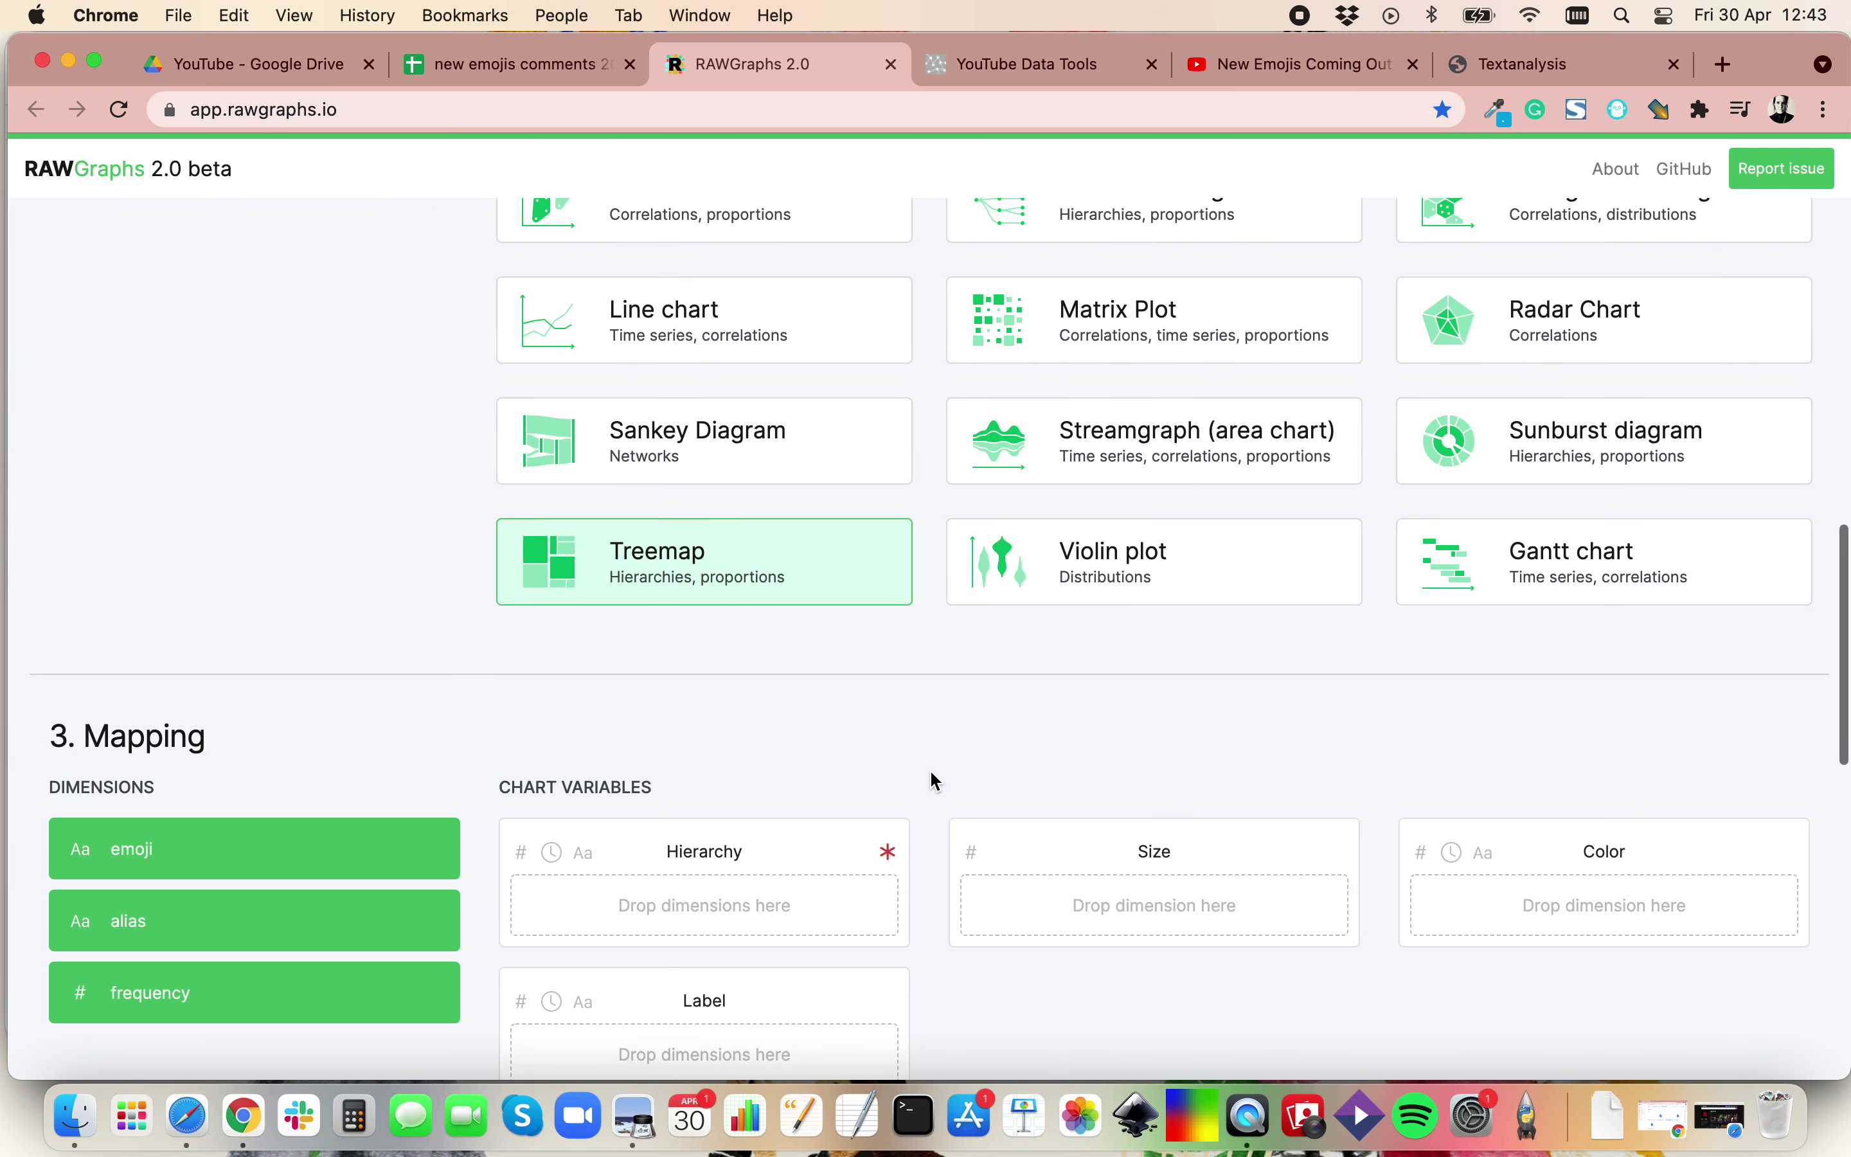
pyautogui.scroll(-4, 930, 778)
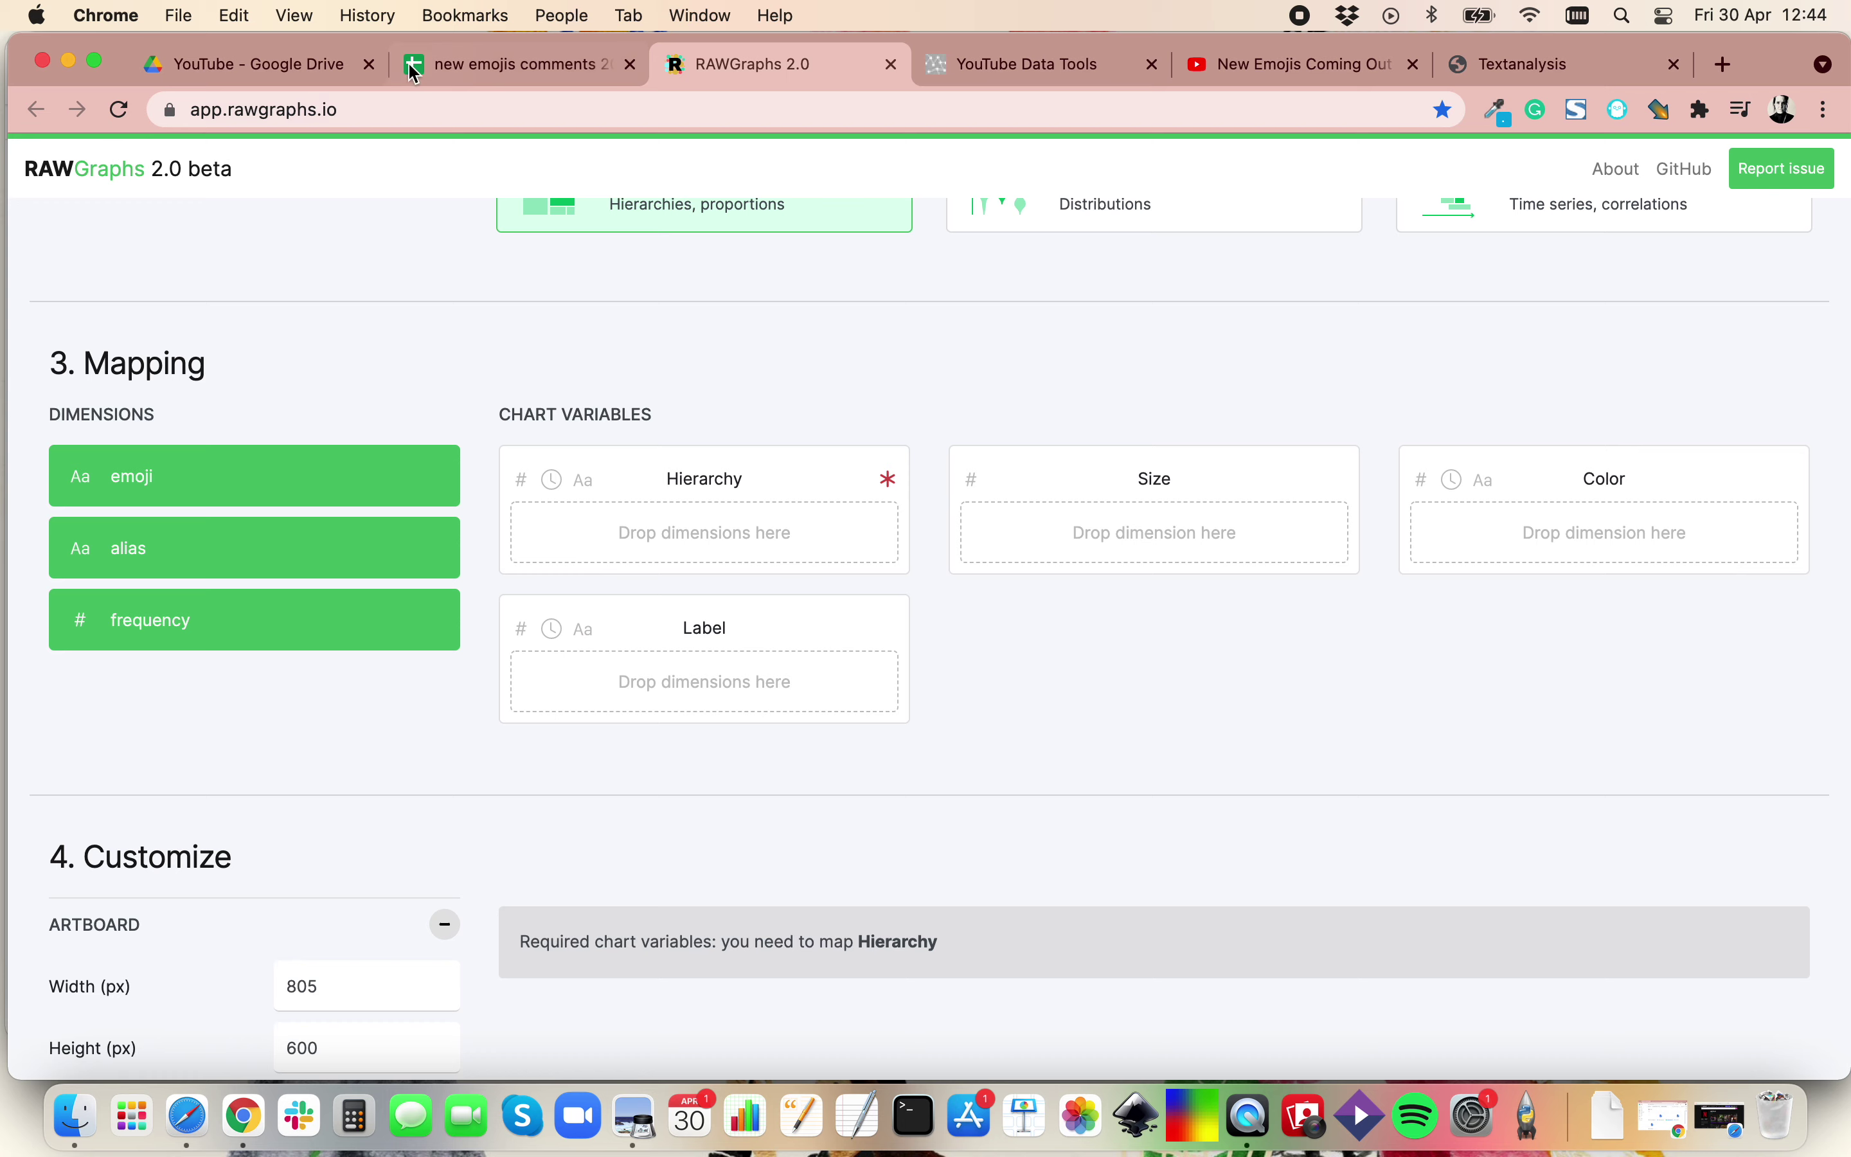
# Review the emoji, alias and frequency columns in the emojis sheet of the comments spreadsheet.
pyautogui.click(462, 67)
pyautogui.click(469, 371)
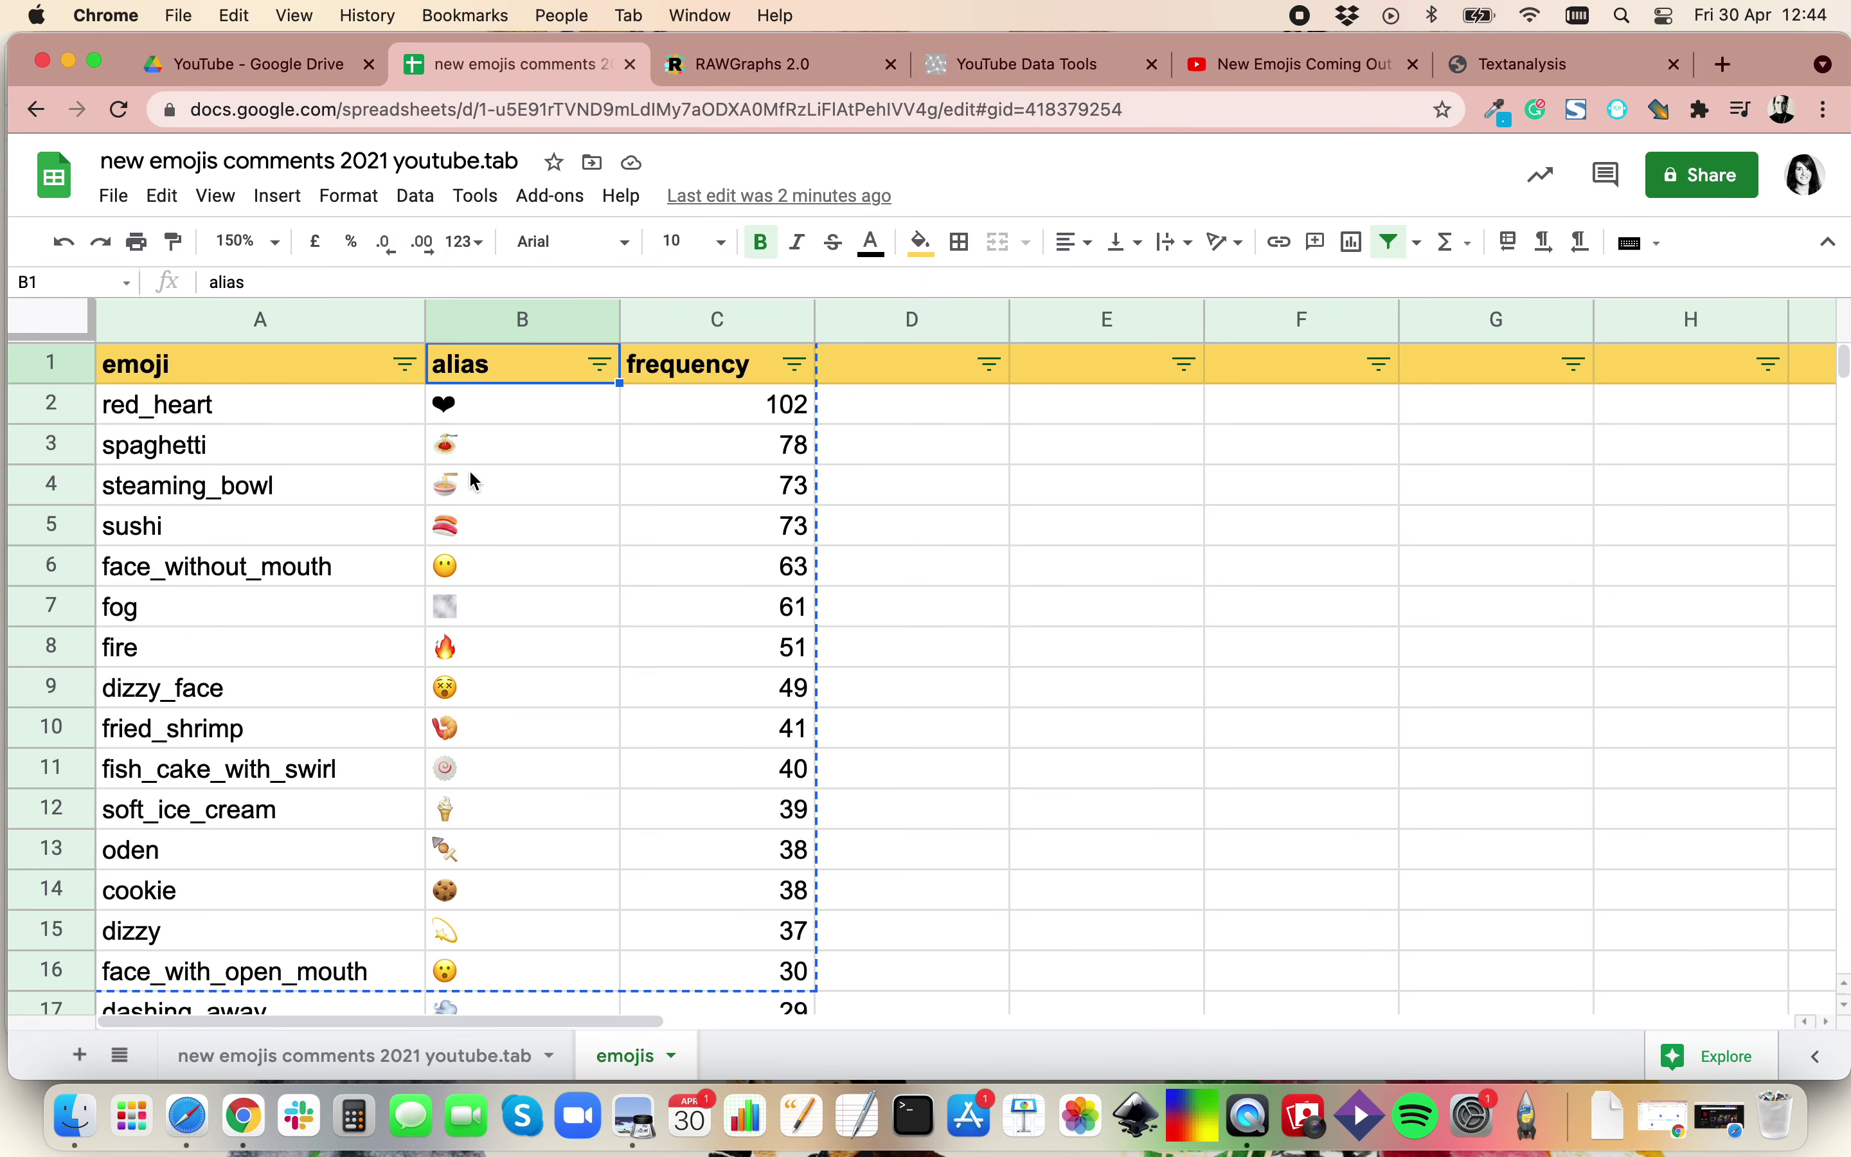
pyautogui.click(482, 730)
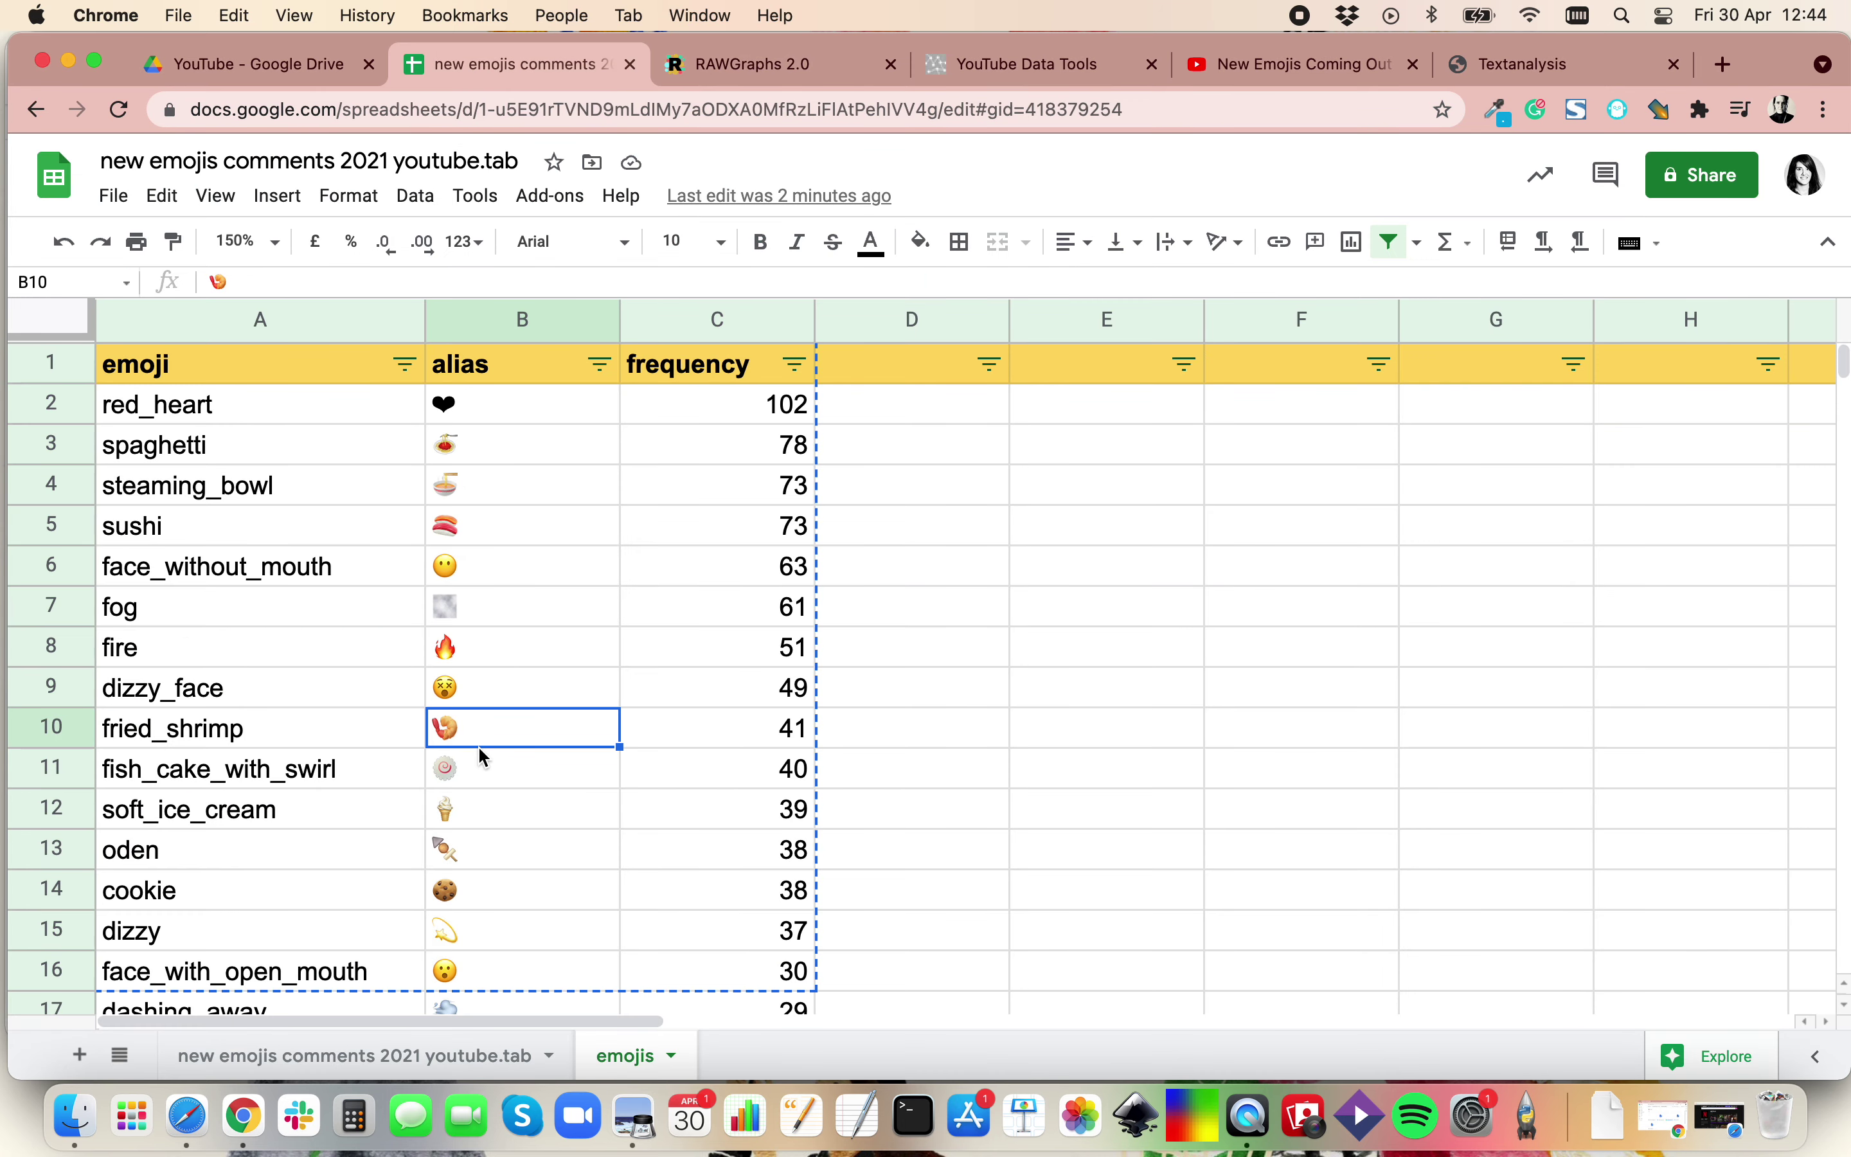
pyautogui.click(346, 379)
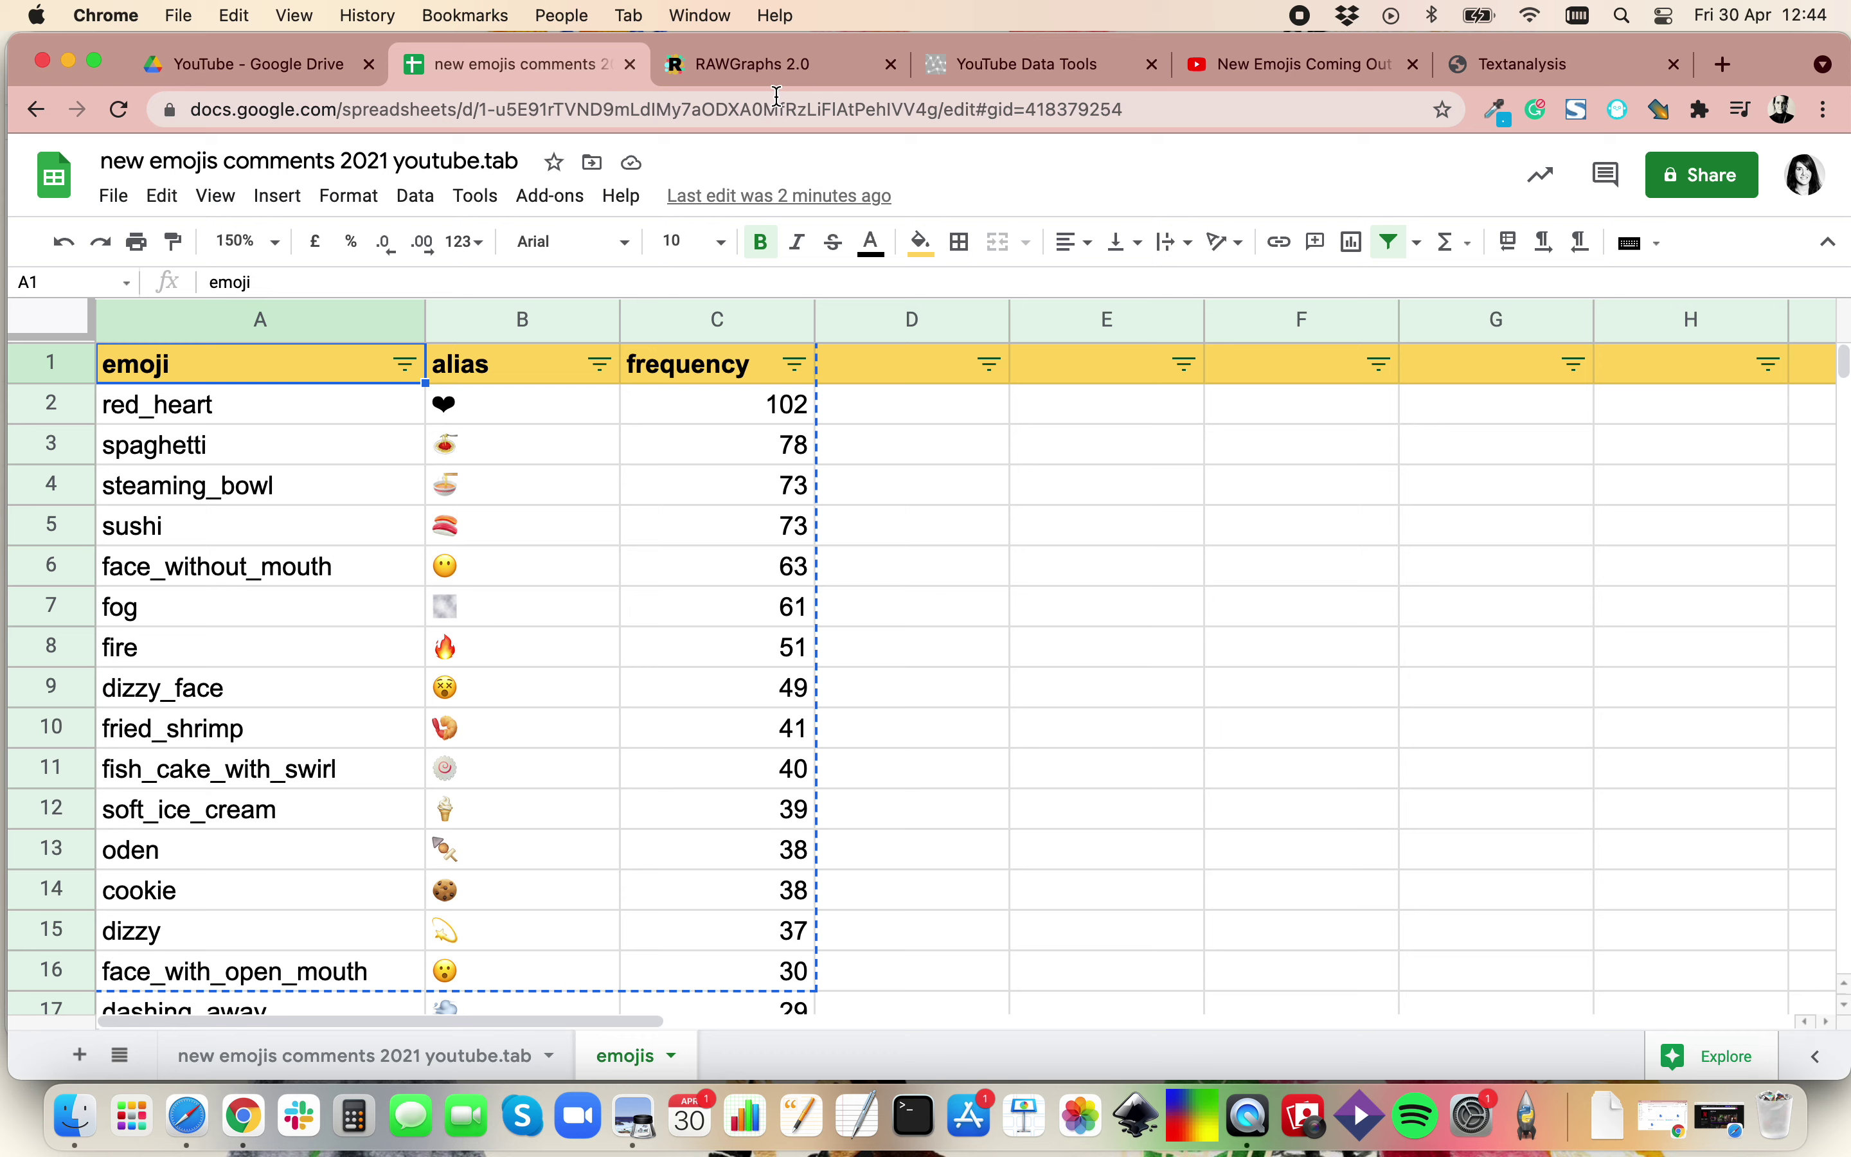
# Switch back to RAWGraphs and map the frequency dimension to the treemap's Hierarchy variable.
pyautogui.click(770, 71)
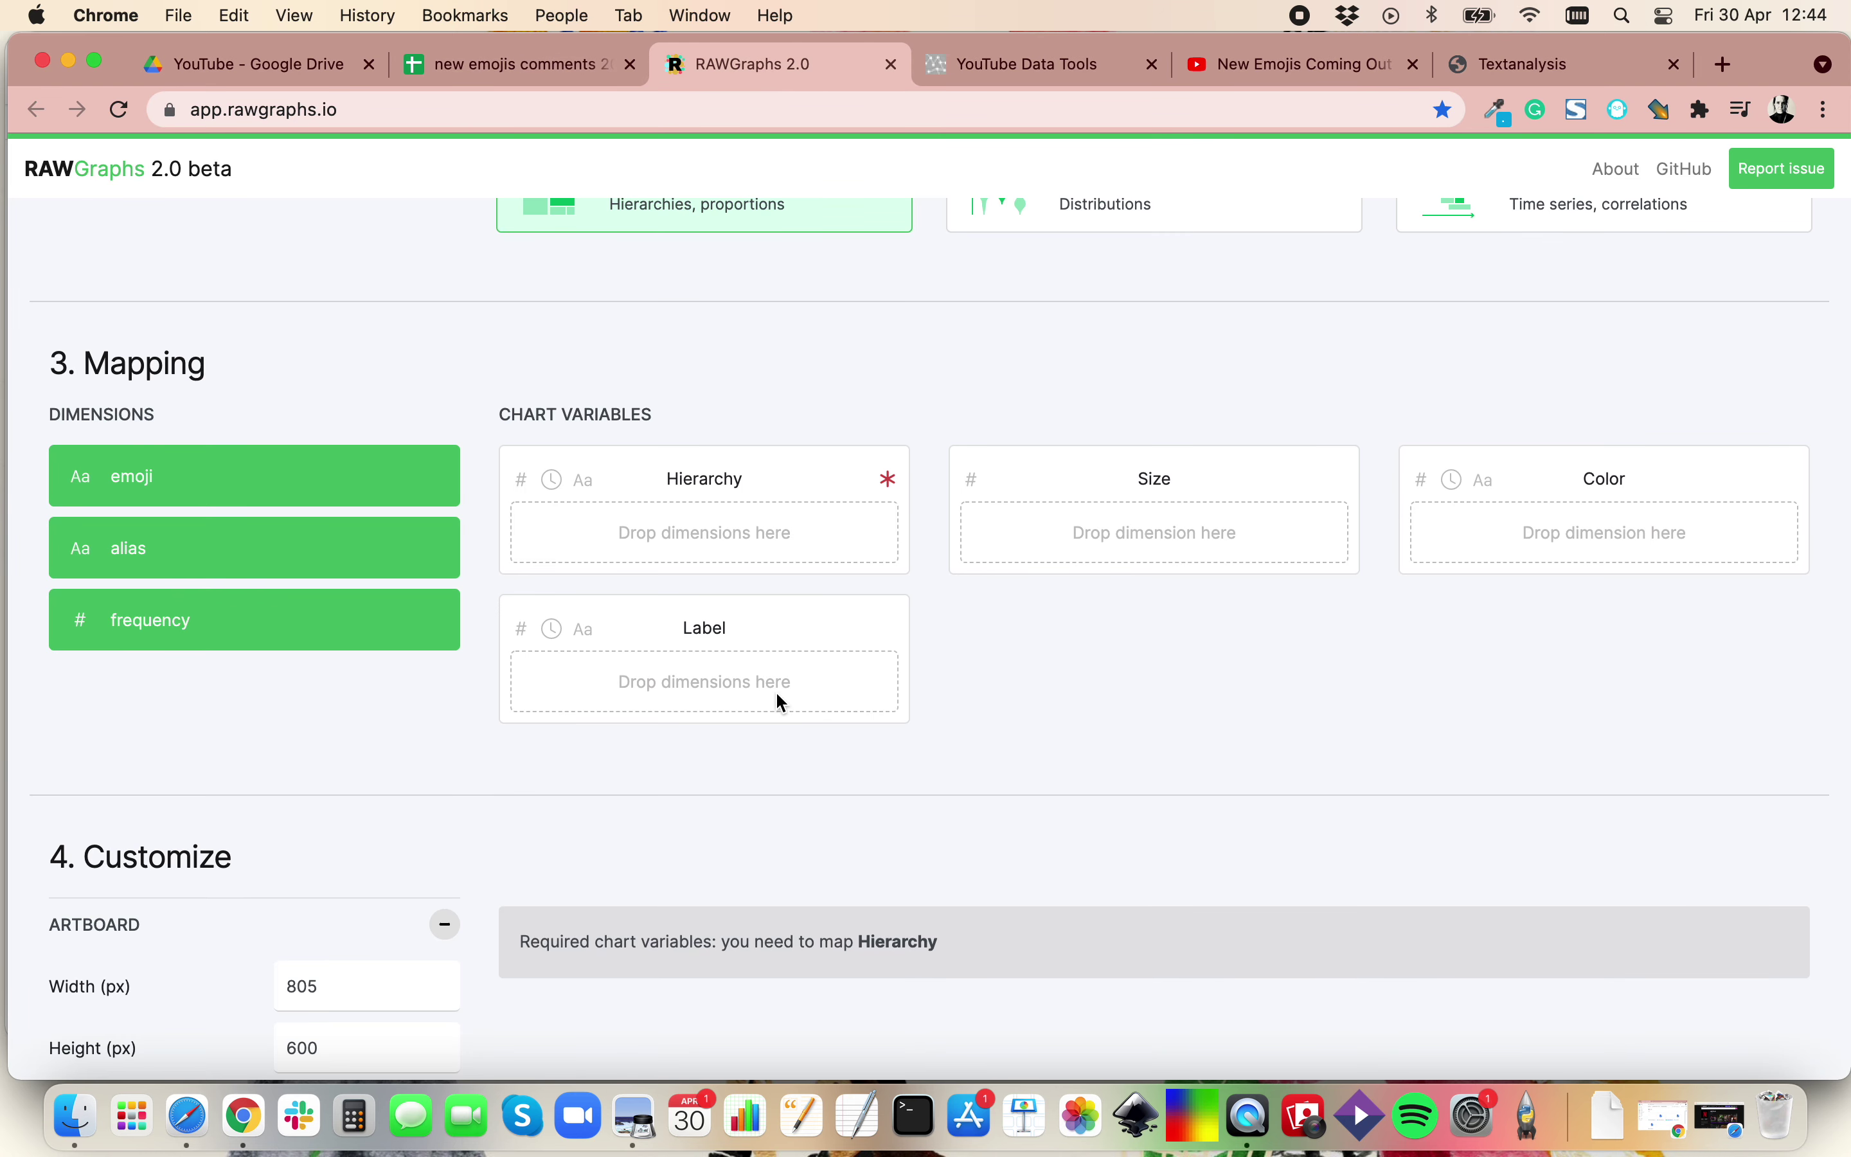
pyautogui.moveTo(294, 631); pyautogui.dragTo(732, 537)
pyautogui.scroll(-4, 954, 685)
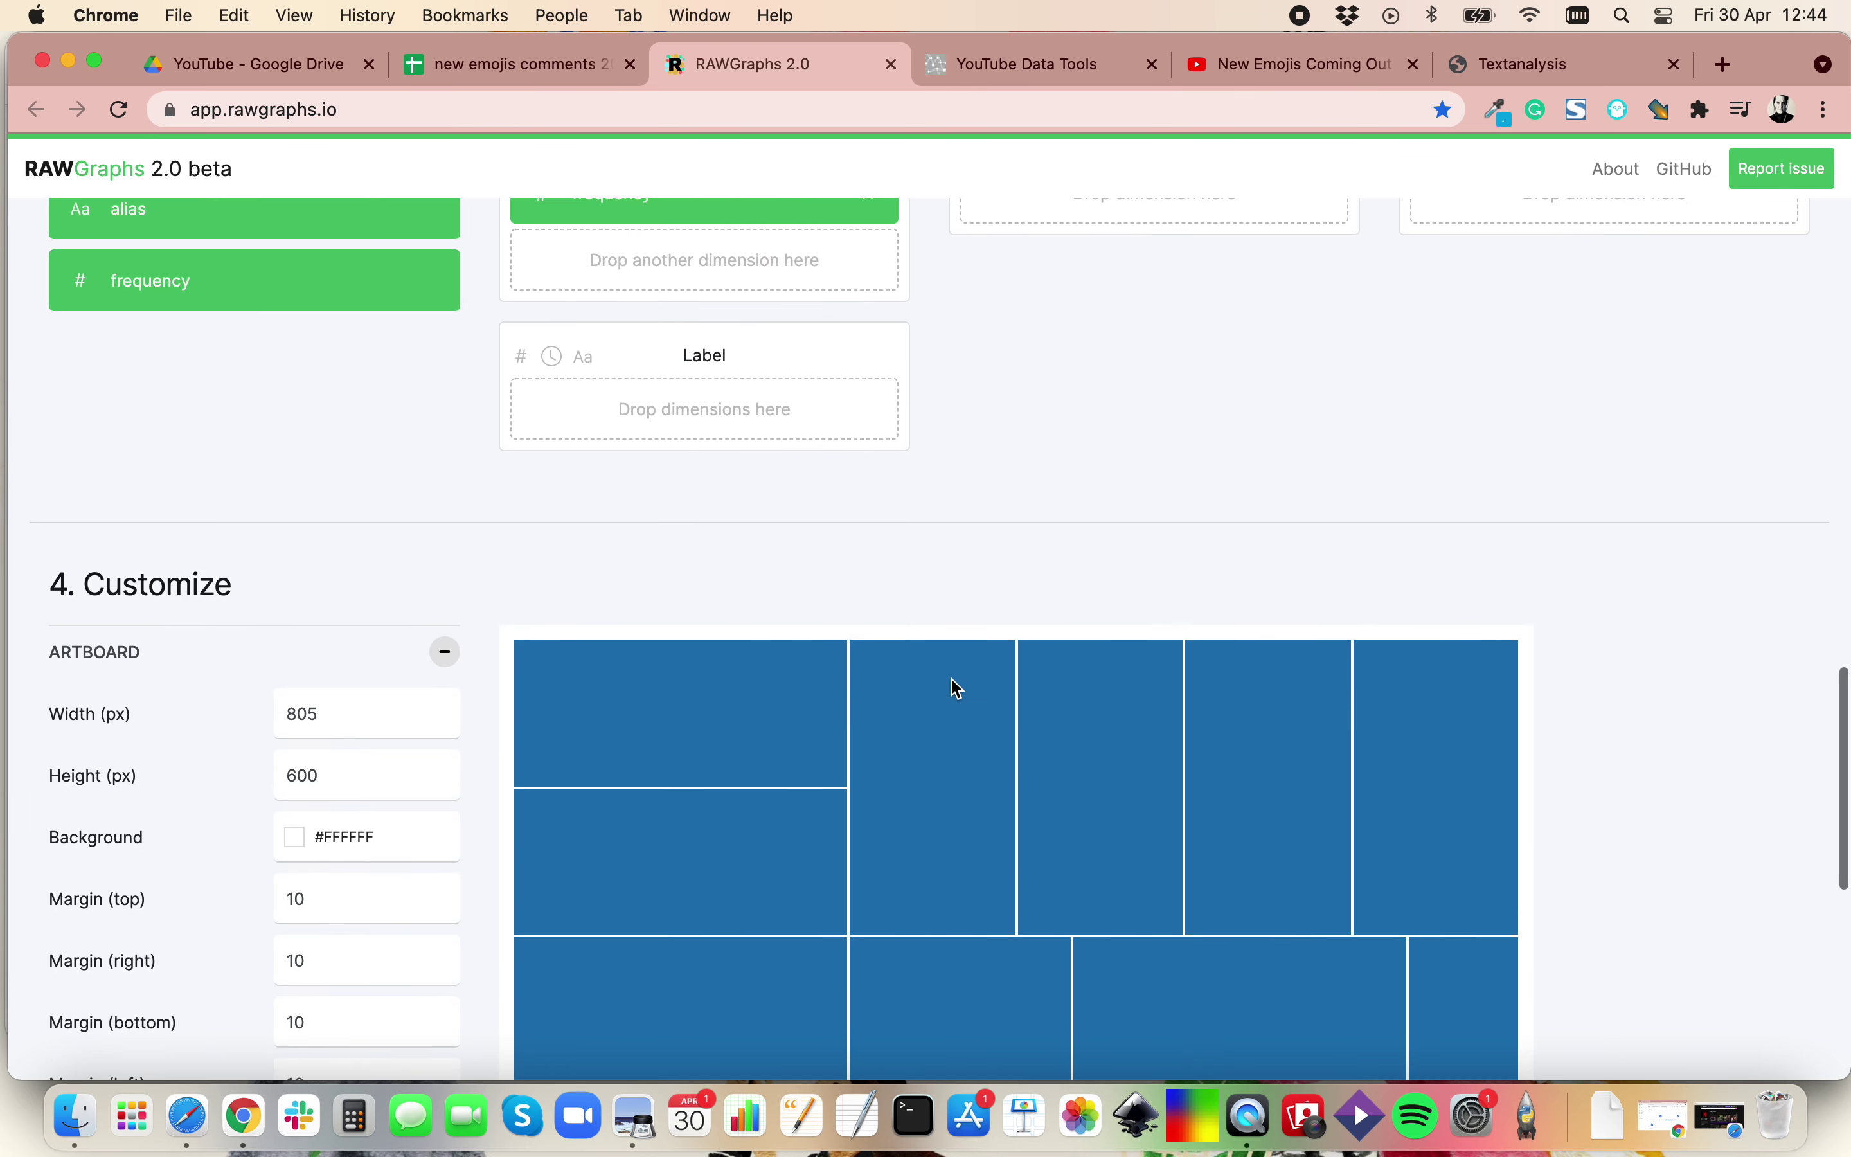
pyautogui.scroll(-6, 956, 688)
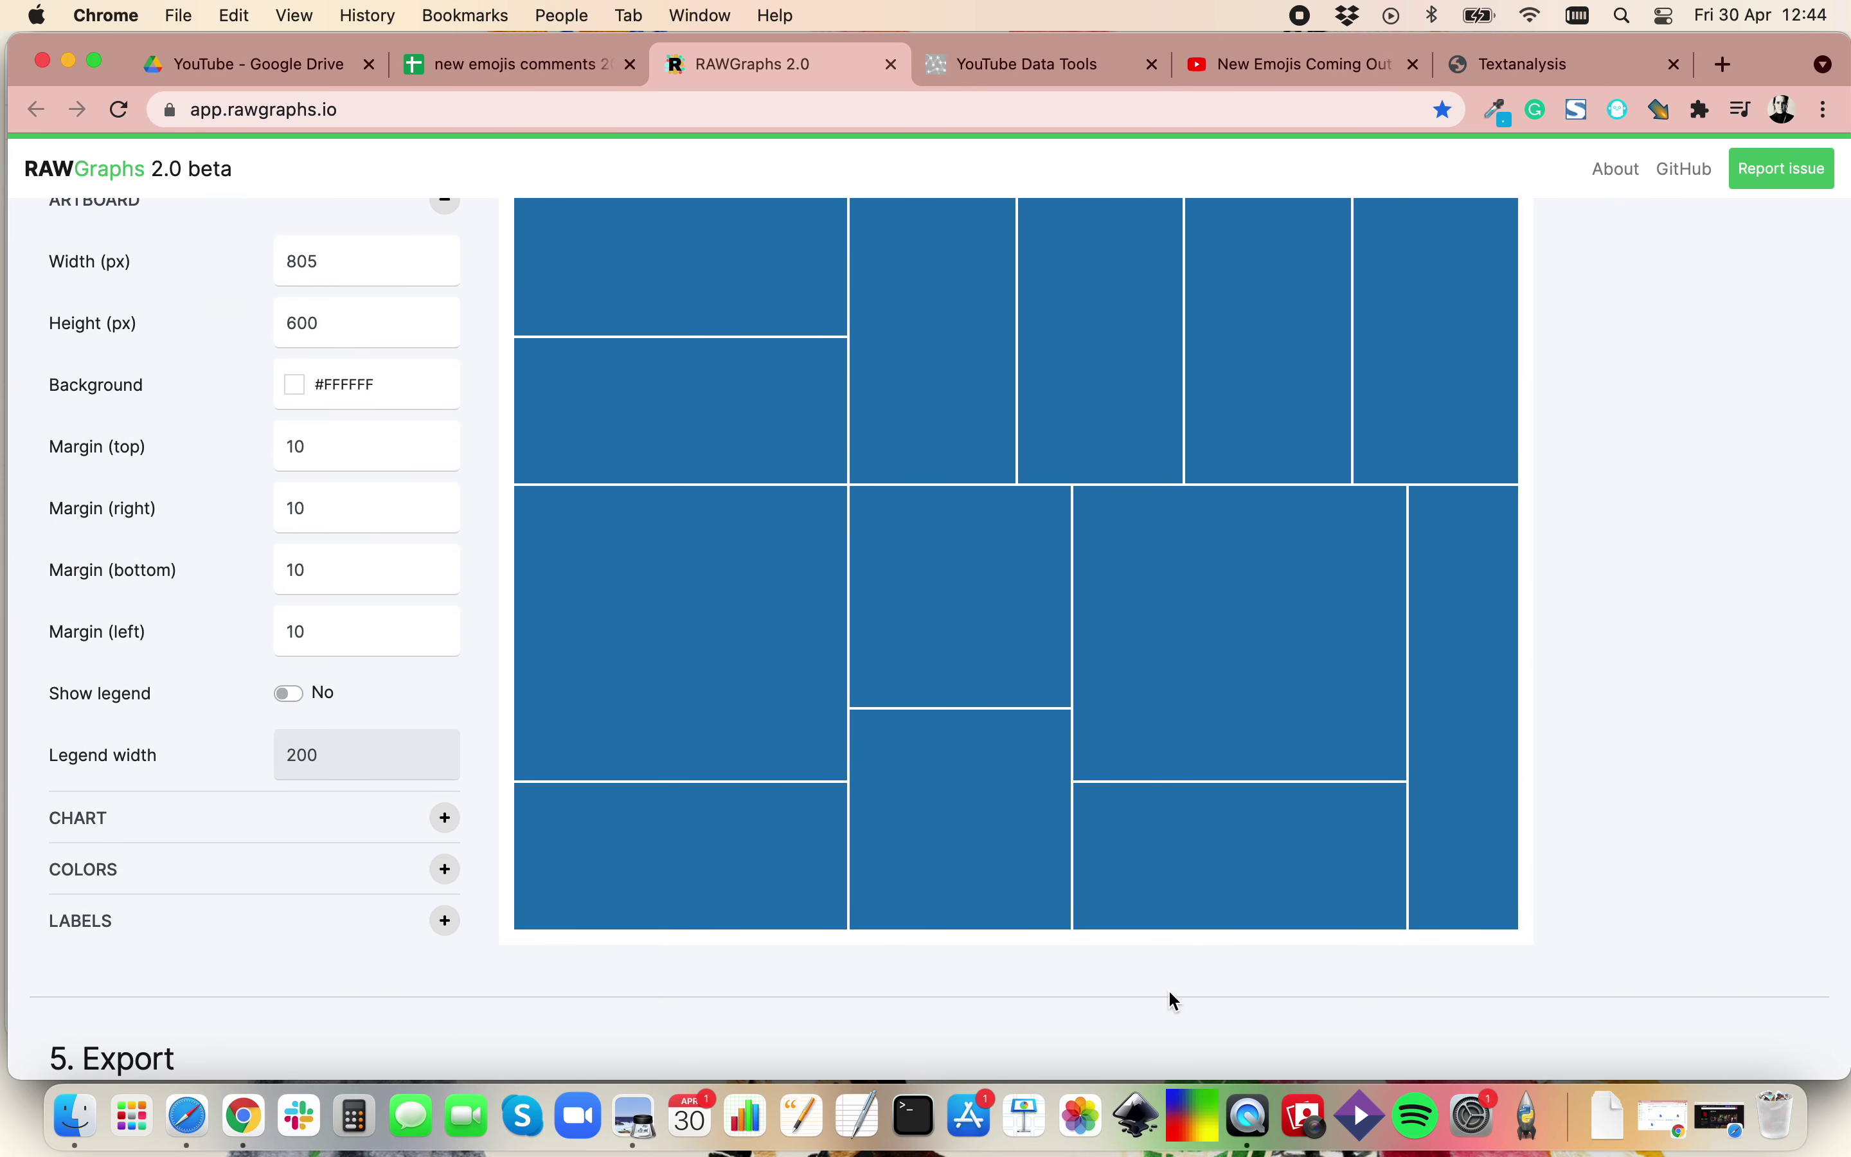
# Map the frequency dimension to the treemap's Size variable.
pyautogui.scroll(9, 1500, 879)
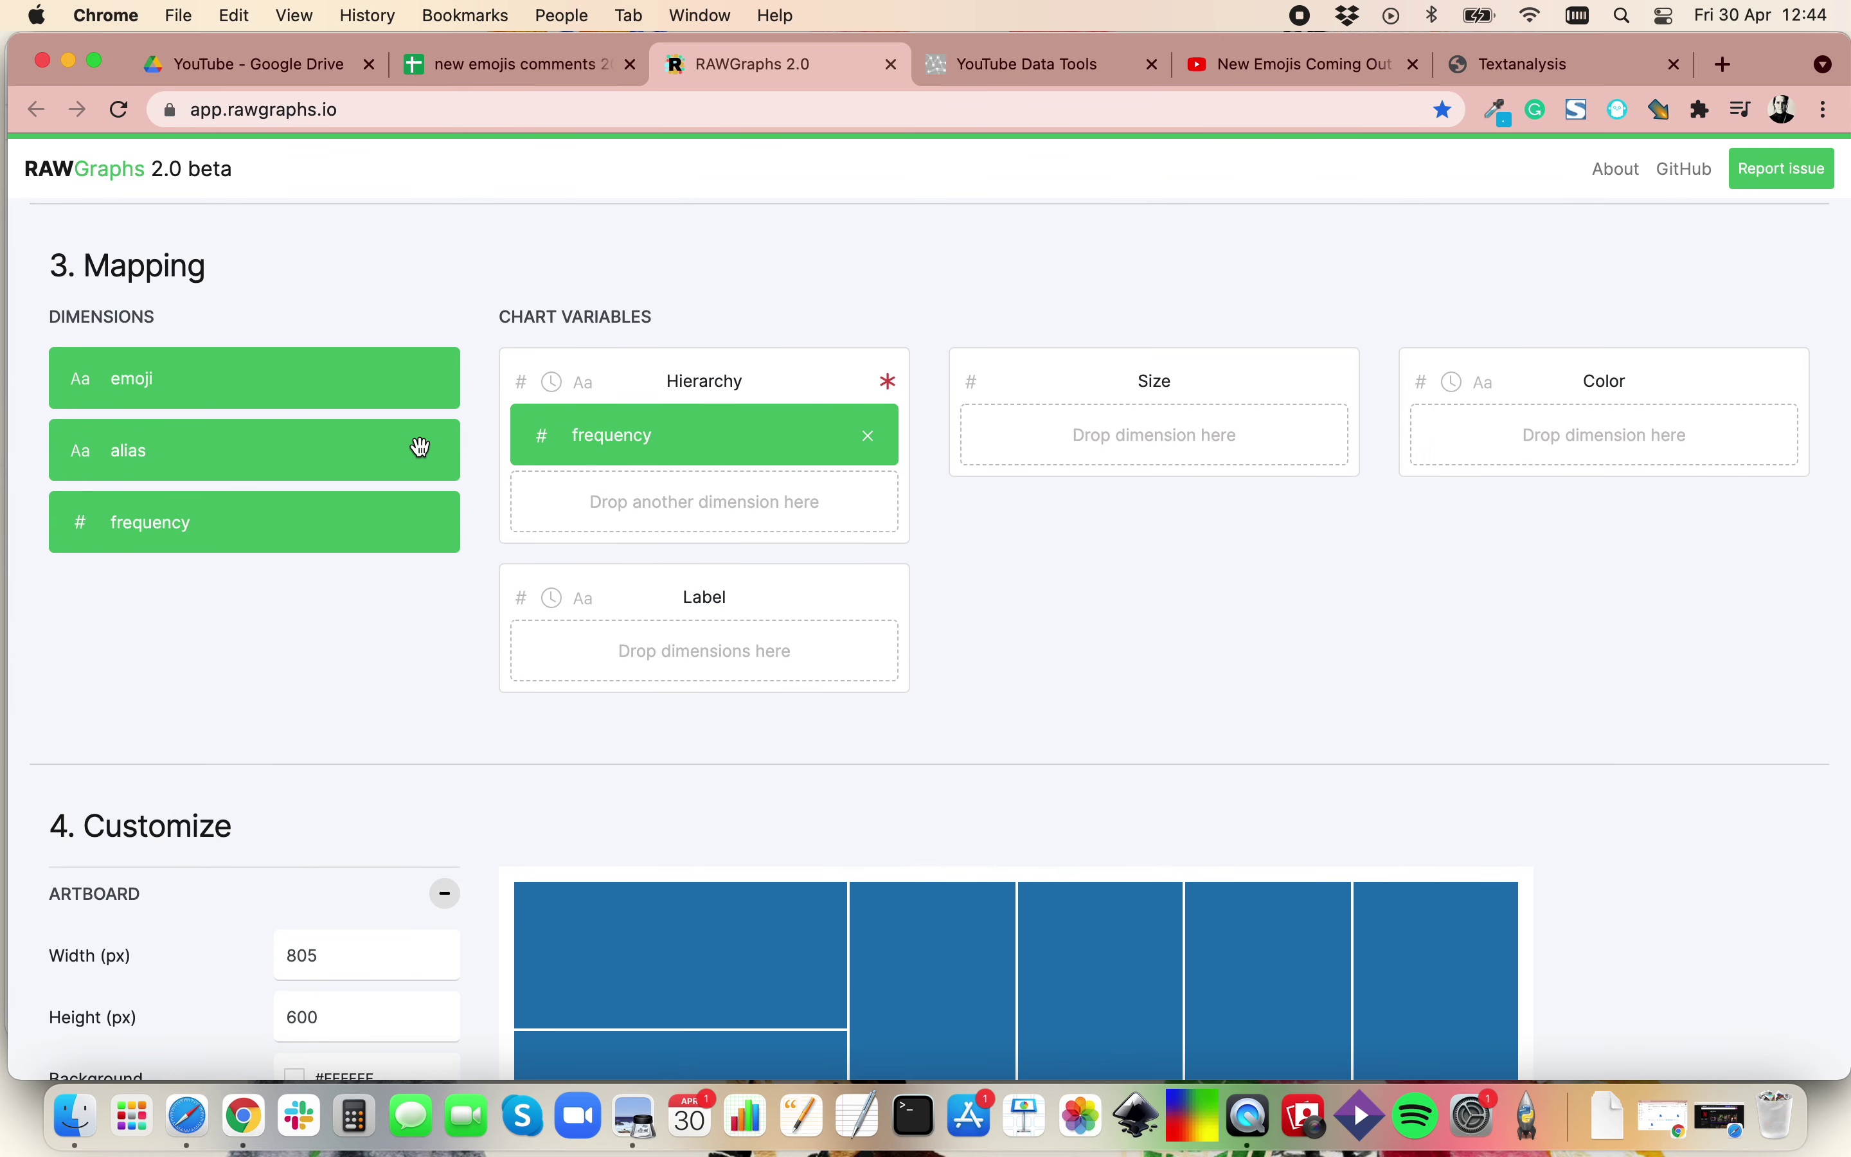
pyautogui.moveTo(293, 523); pyautogui.dragTo(1178, 434)
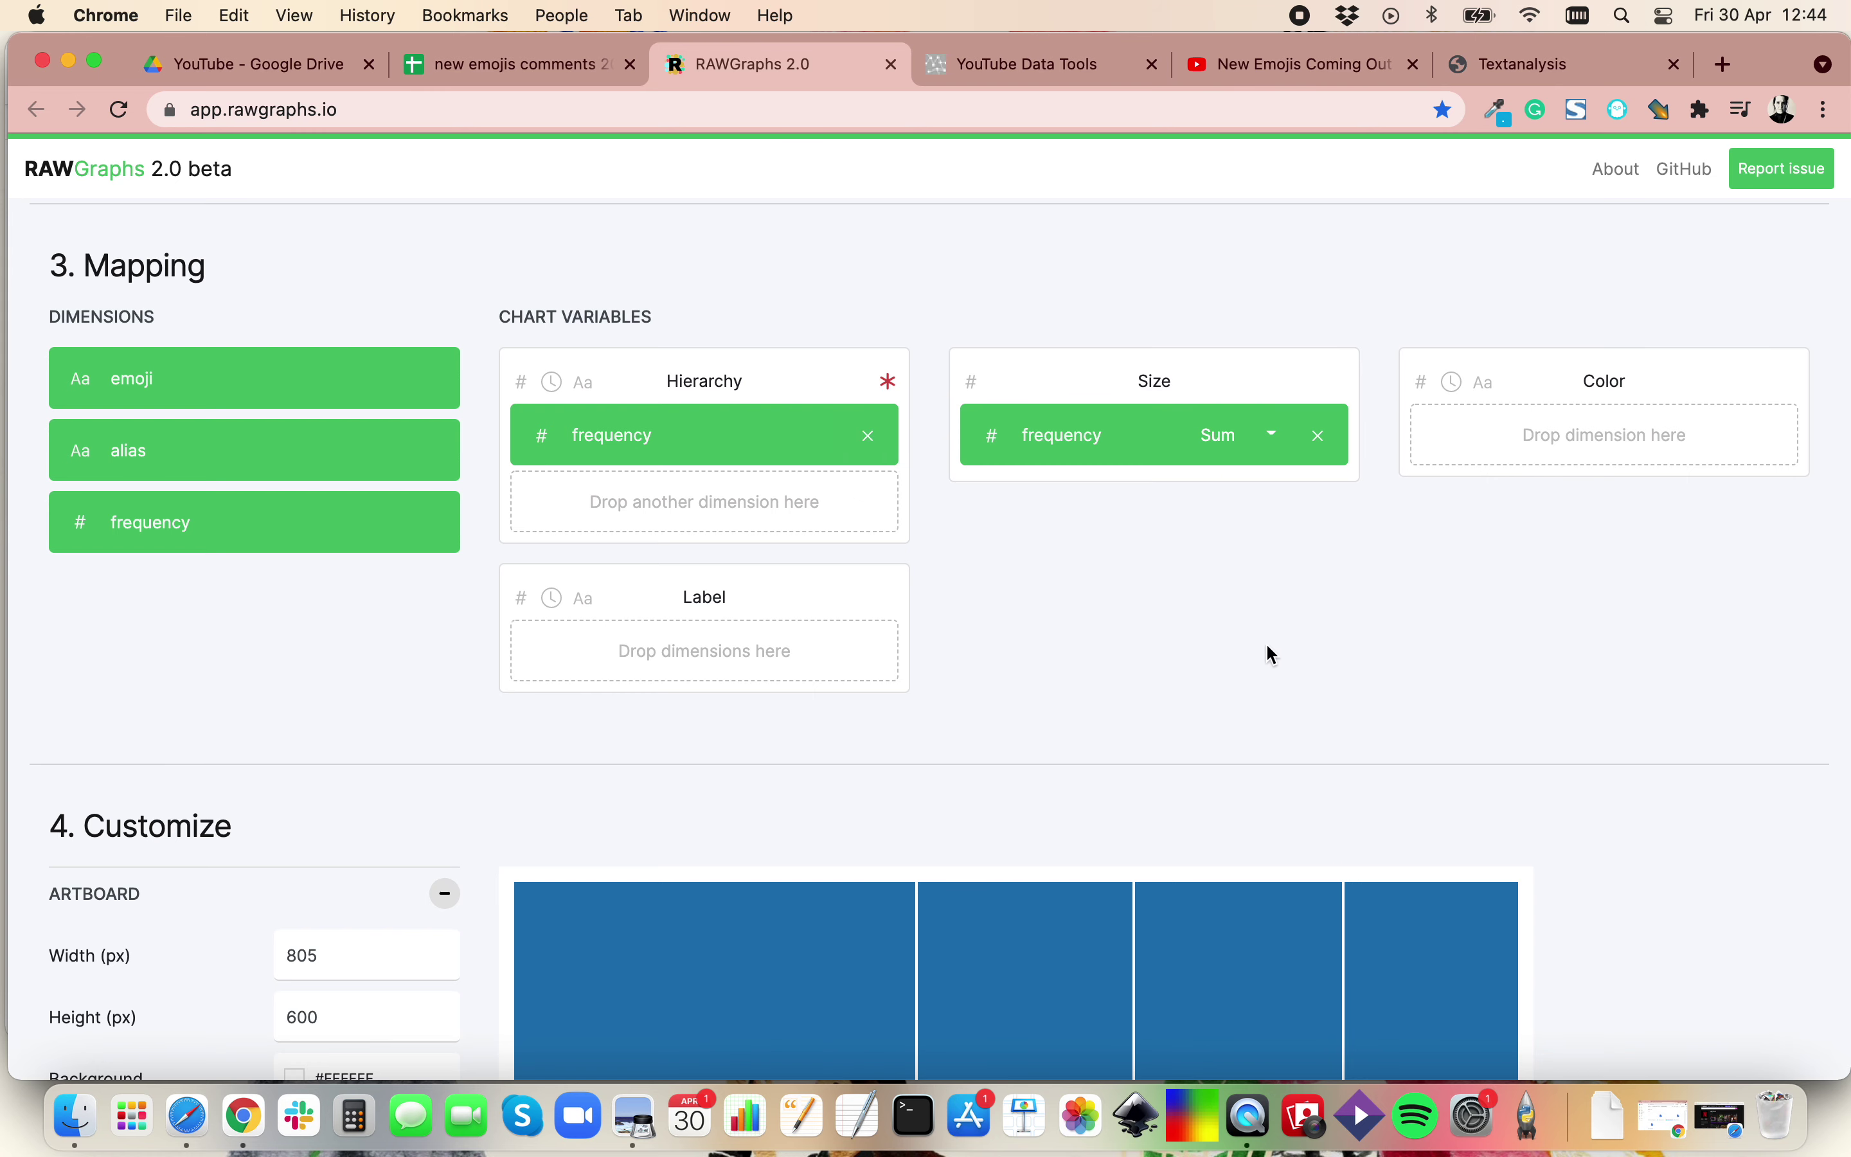
pyautogui.scroll(-10, 1223, 650)
pyautogui.scroll(1, 1376, 489)
pyautogui.scroll(2, 1301, 459)
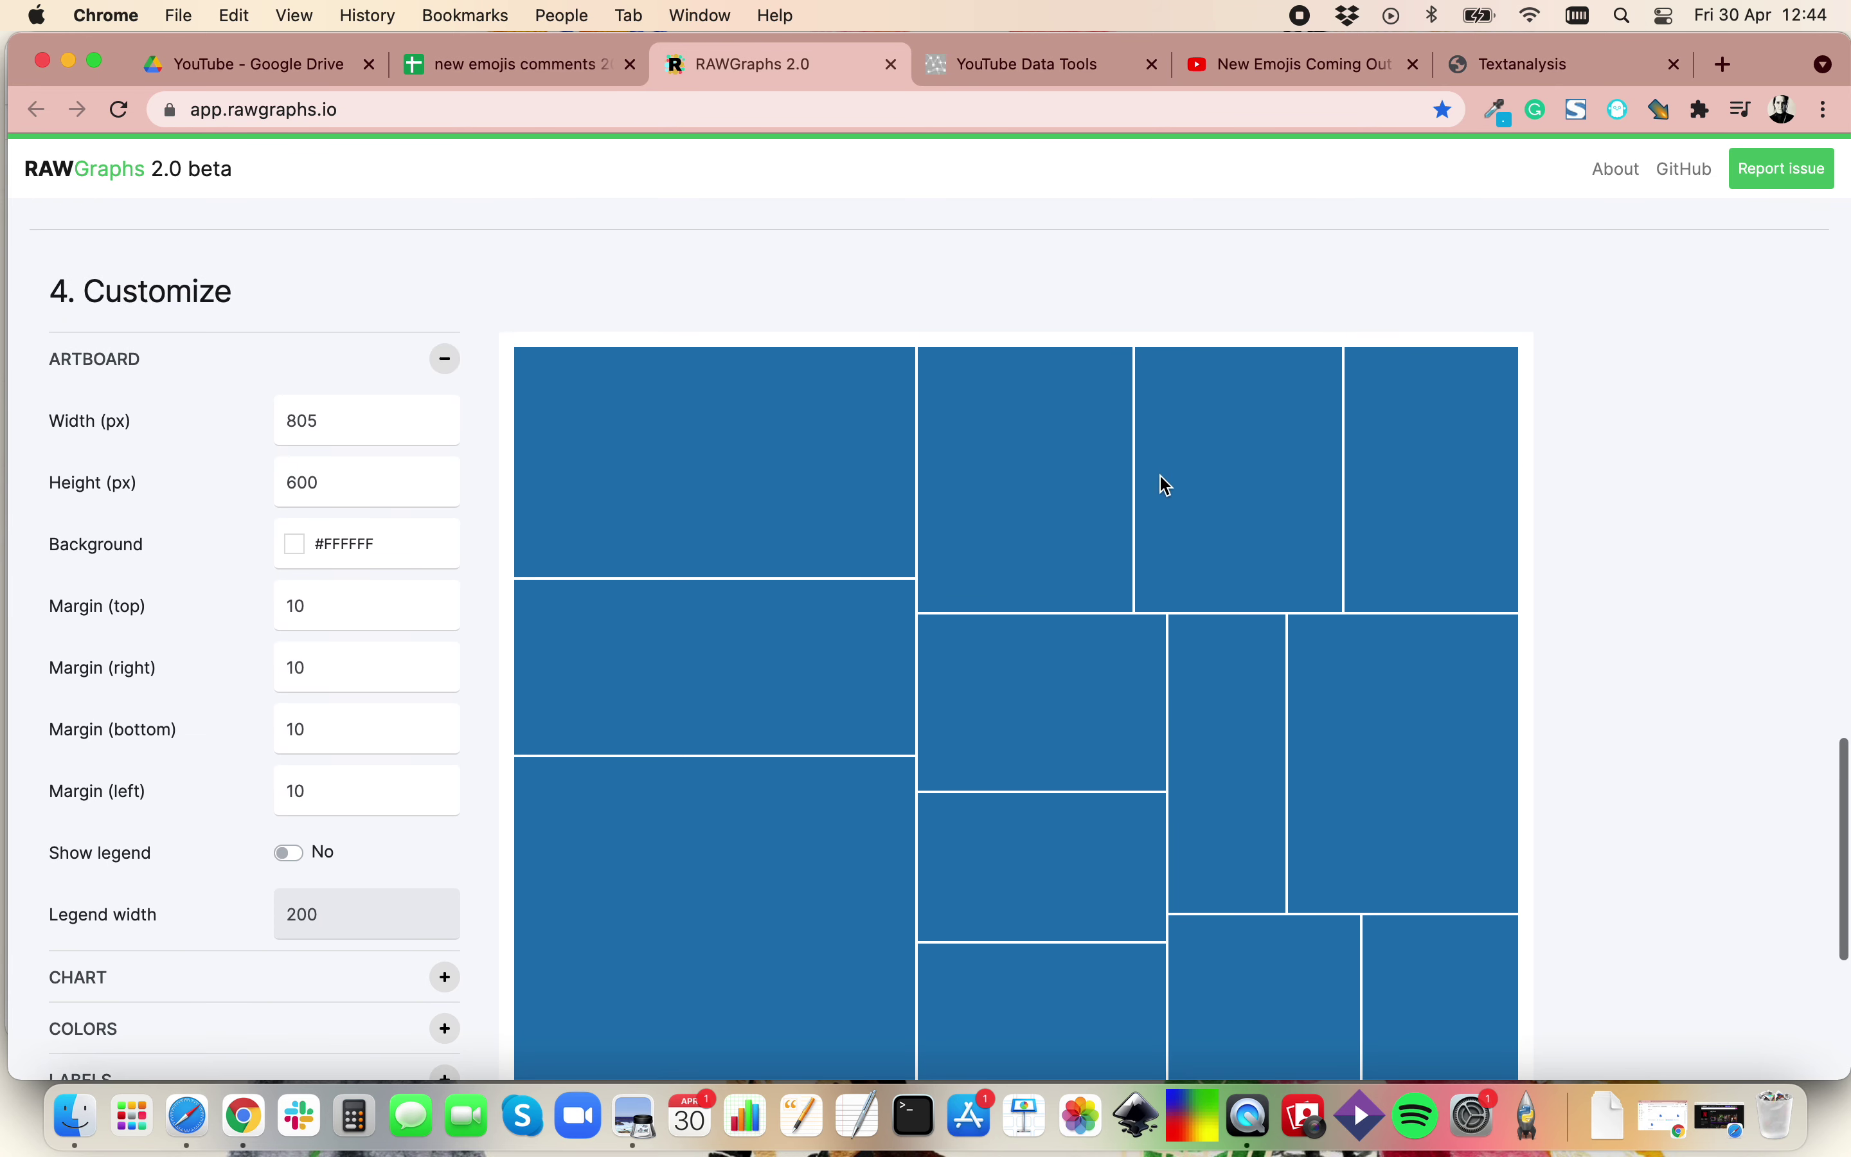
# Map the emoji dimension to the treemap's Color variable.
pyautogui.scroll(8, 1412, 727)
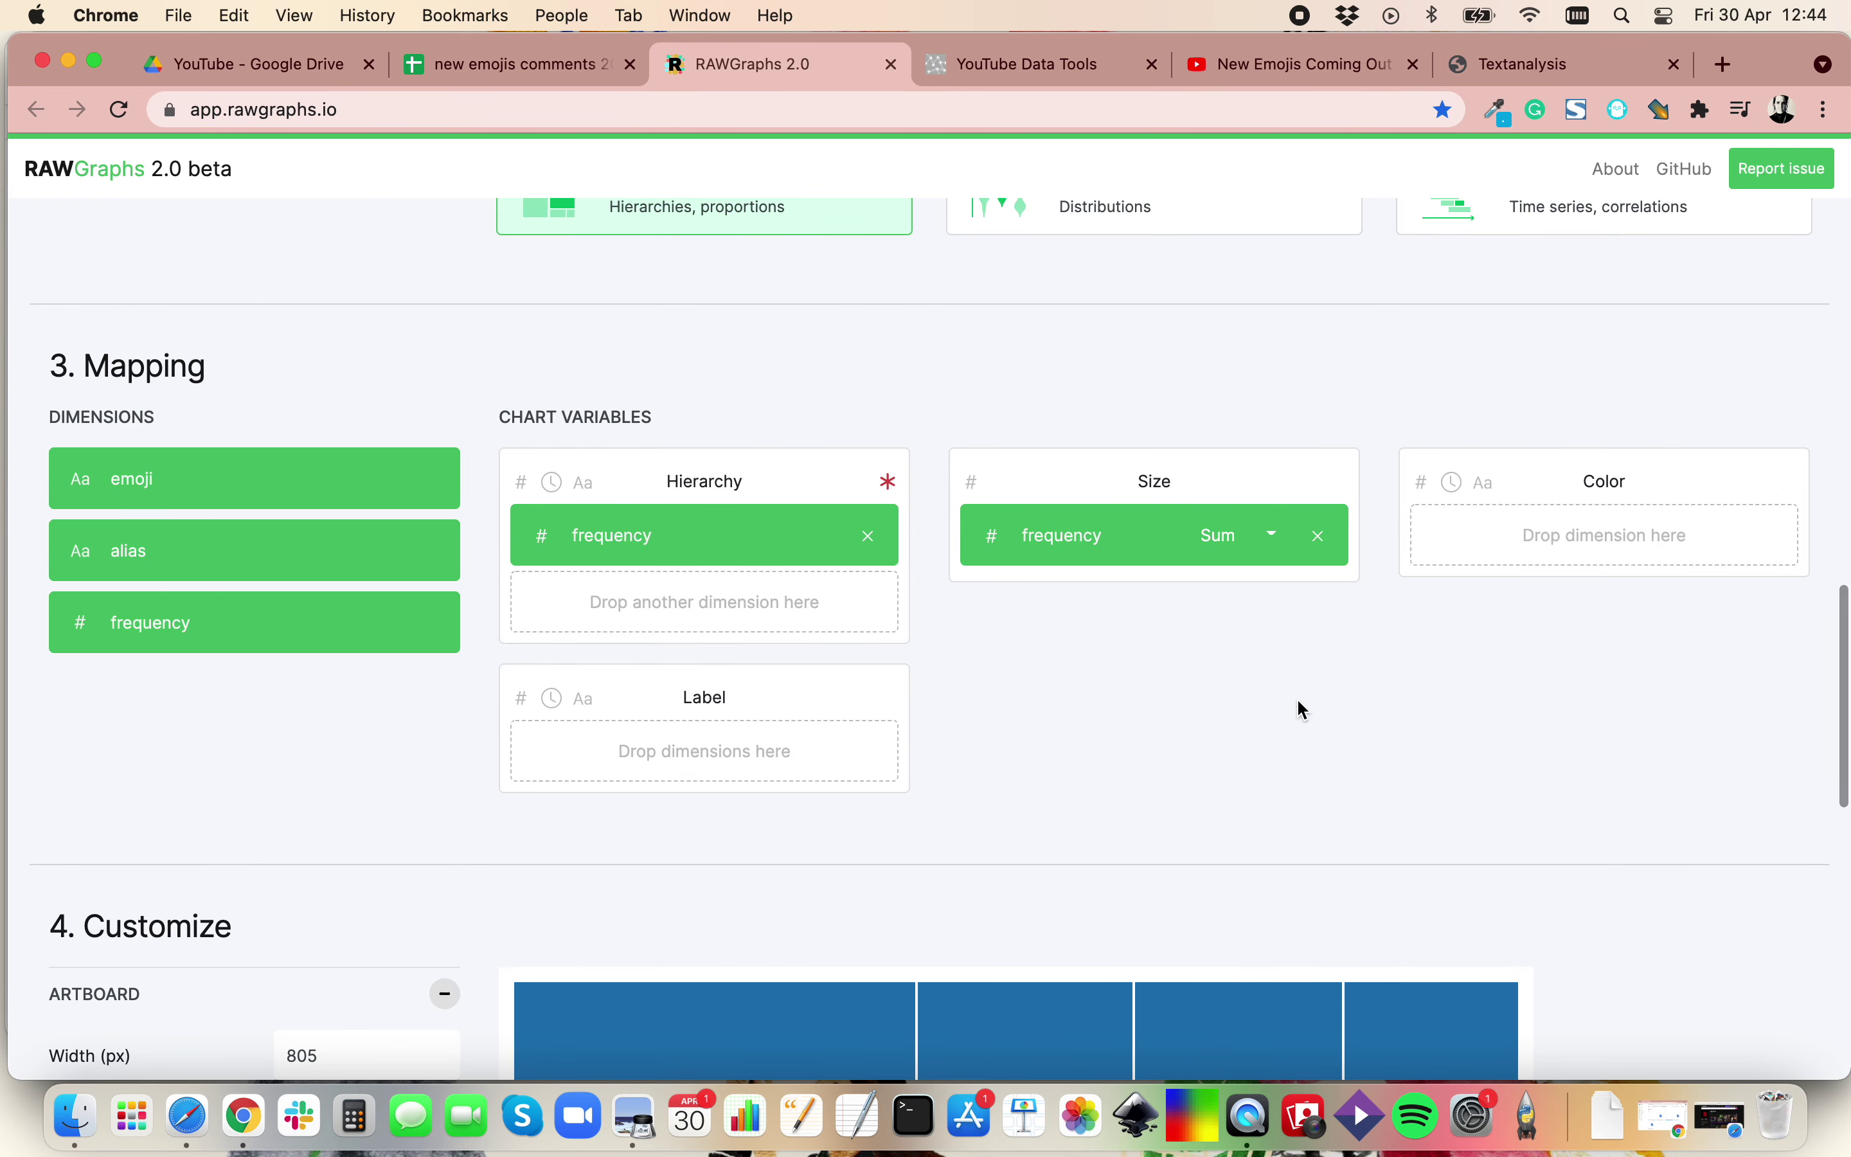
pyautogui.moveTo(261, 507); pyautogui.dragTo(1440, 540)
pyautogui.scroll(-3, 1492, 660)
pyautogui.scroll(-5, 1147, 688)
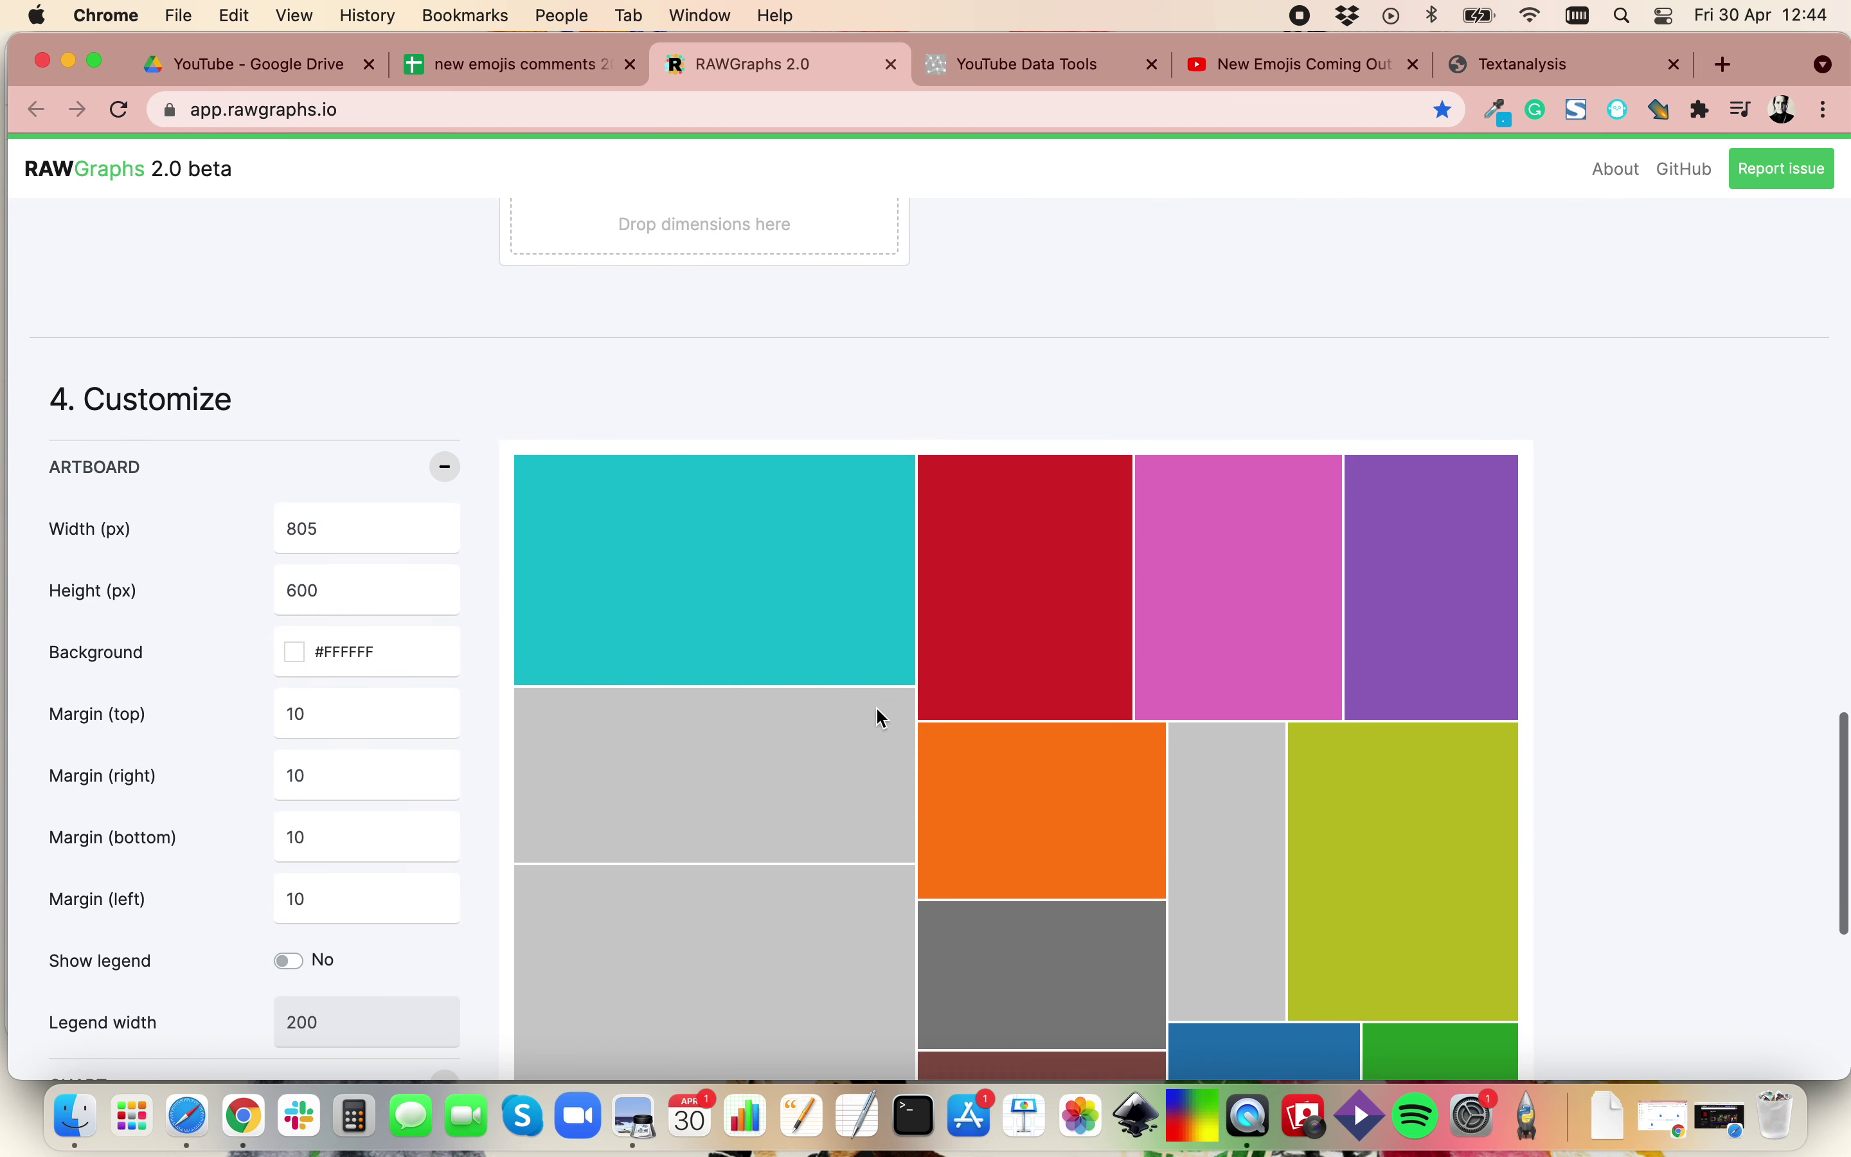
pyautogui.scroll(-3, 1194, 884)
# Map the alias dimension to the Label variable so each treemap cell carries its emoji.
pyautogui.scroll(10, 784, 593)
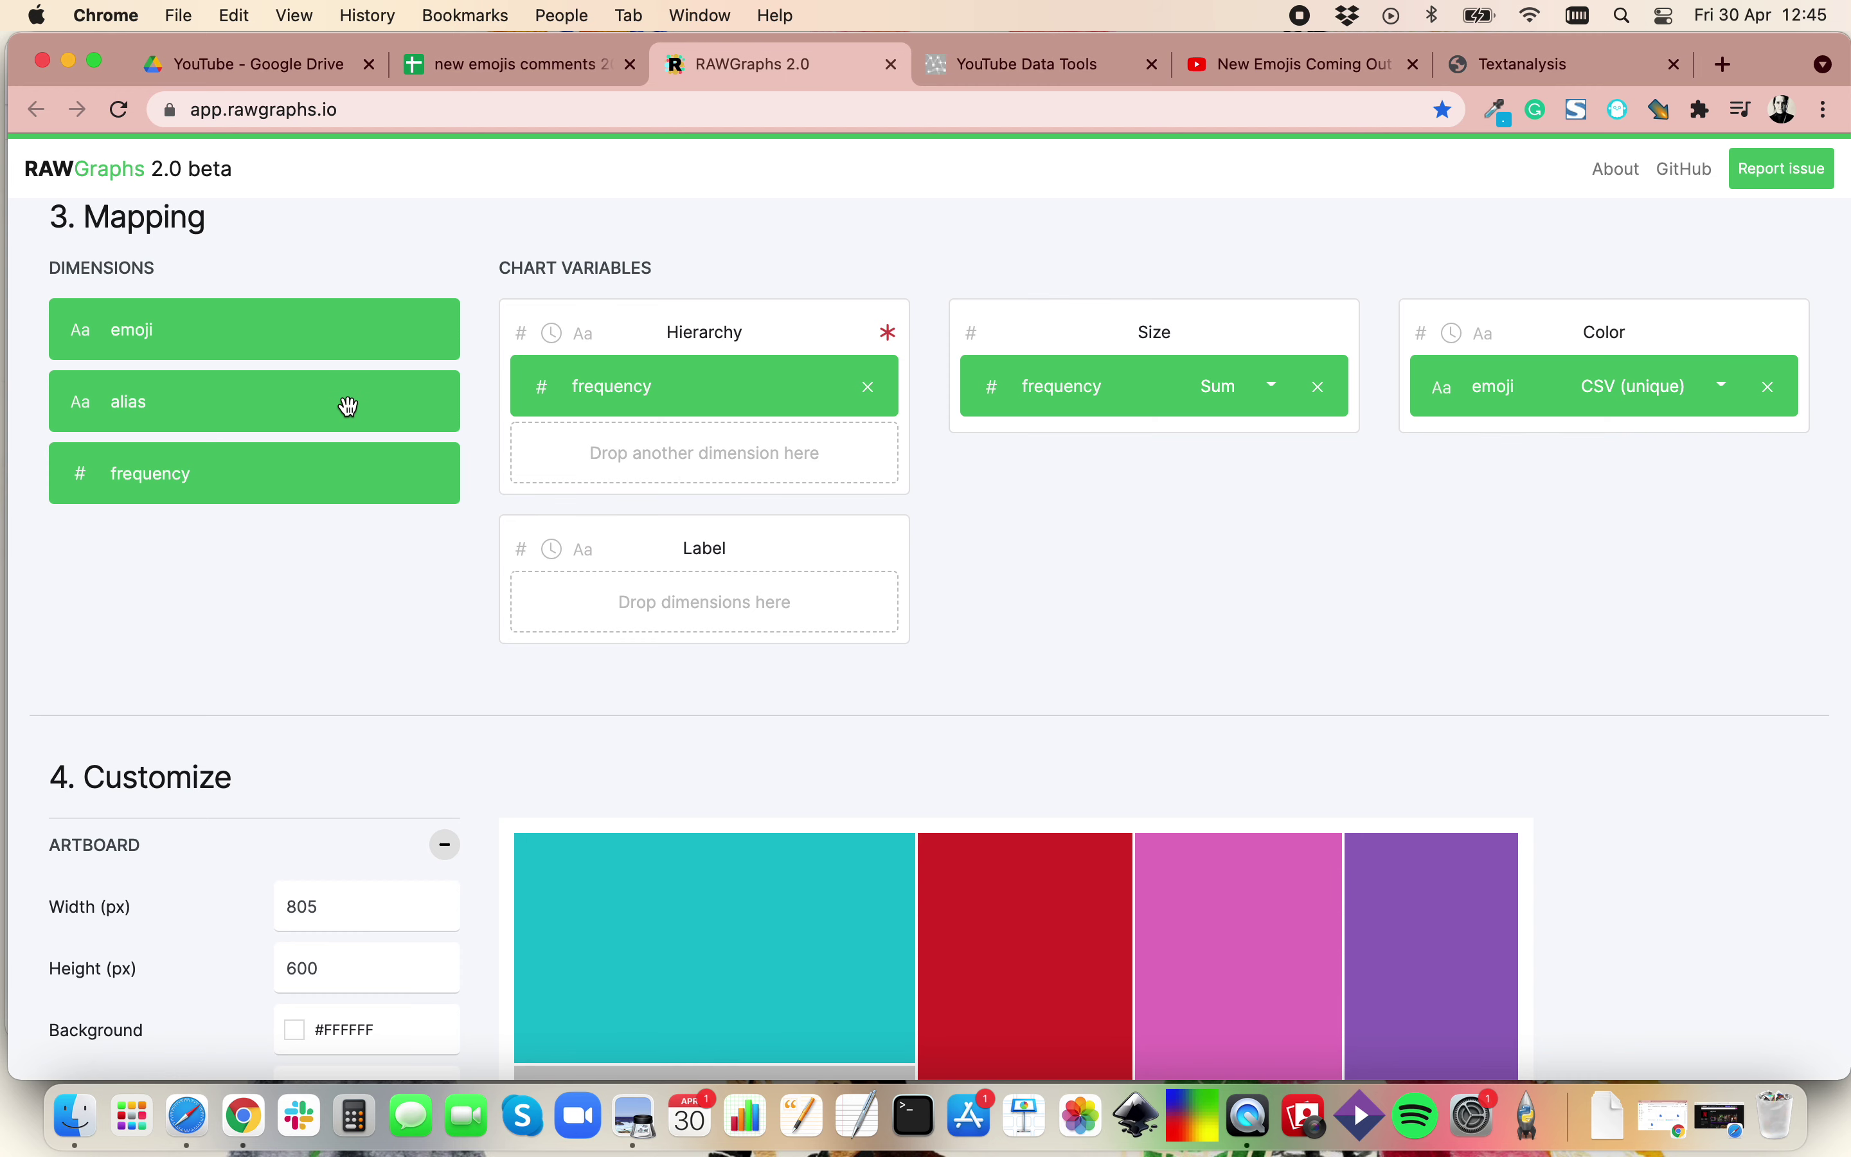
pyautogui.moveTo(349, 405); pyautogui.dragTo(692, 601)
pyautogui.scroll(-2, 1046, 688)
pyautogui.scroll(-5, 1046, 689)
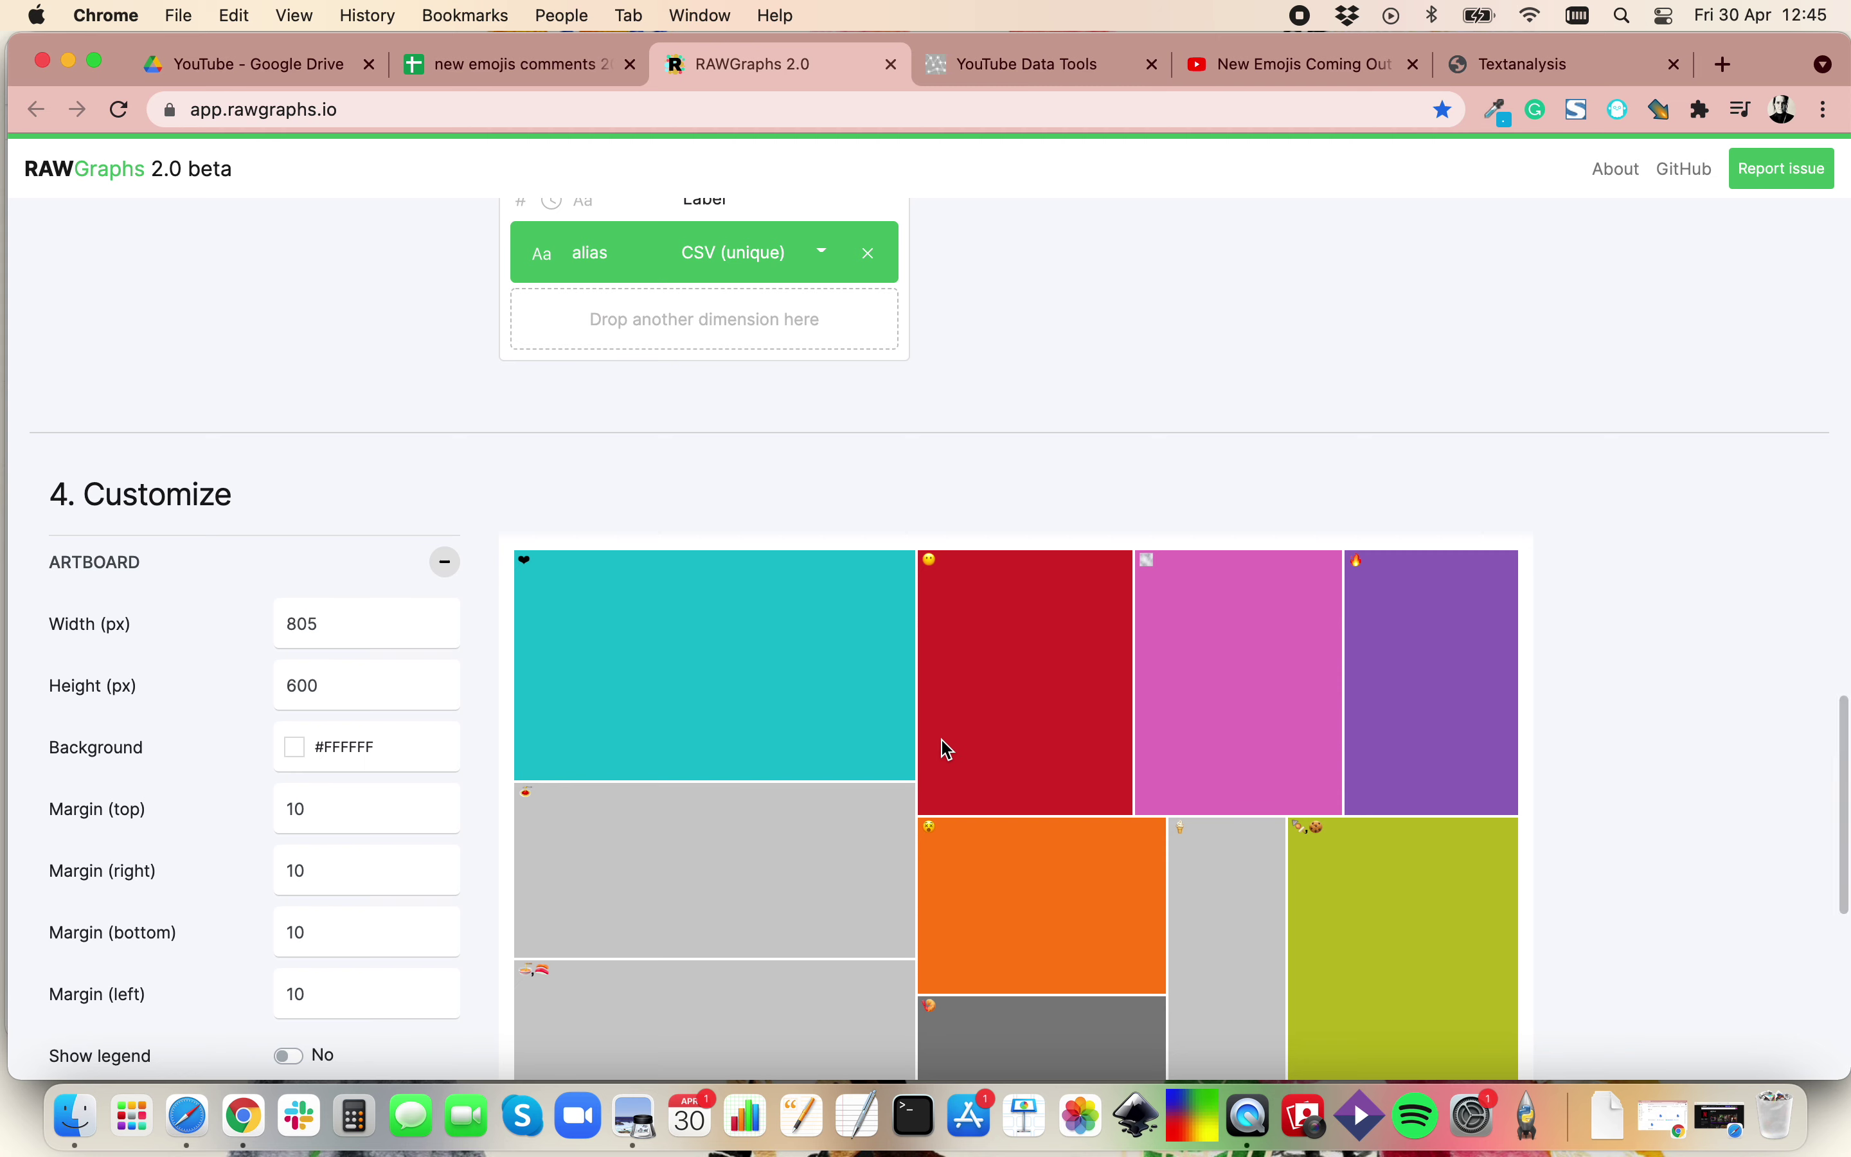
# Examine the emoji labels in the treemap cells up close, including the cells that combine two emojis.
pyautogui.keyDown('ctrl'); pyautogui.scroll(5, 949, 747); pyautogui.keyUp('ctrl')
pyautogui.keyDown('ctrl'); pyautogui.scroll(2, 949, 747); pyautogui.keyUp('ctrl')
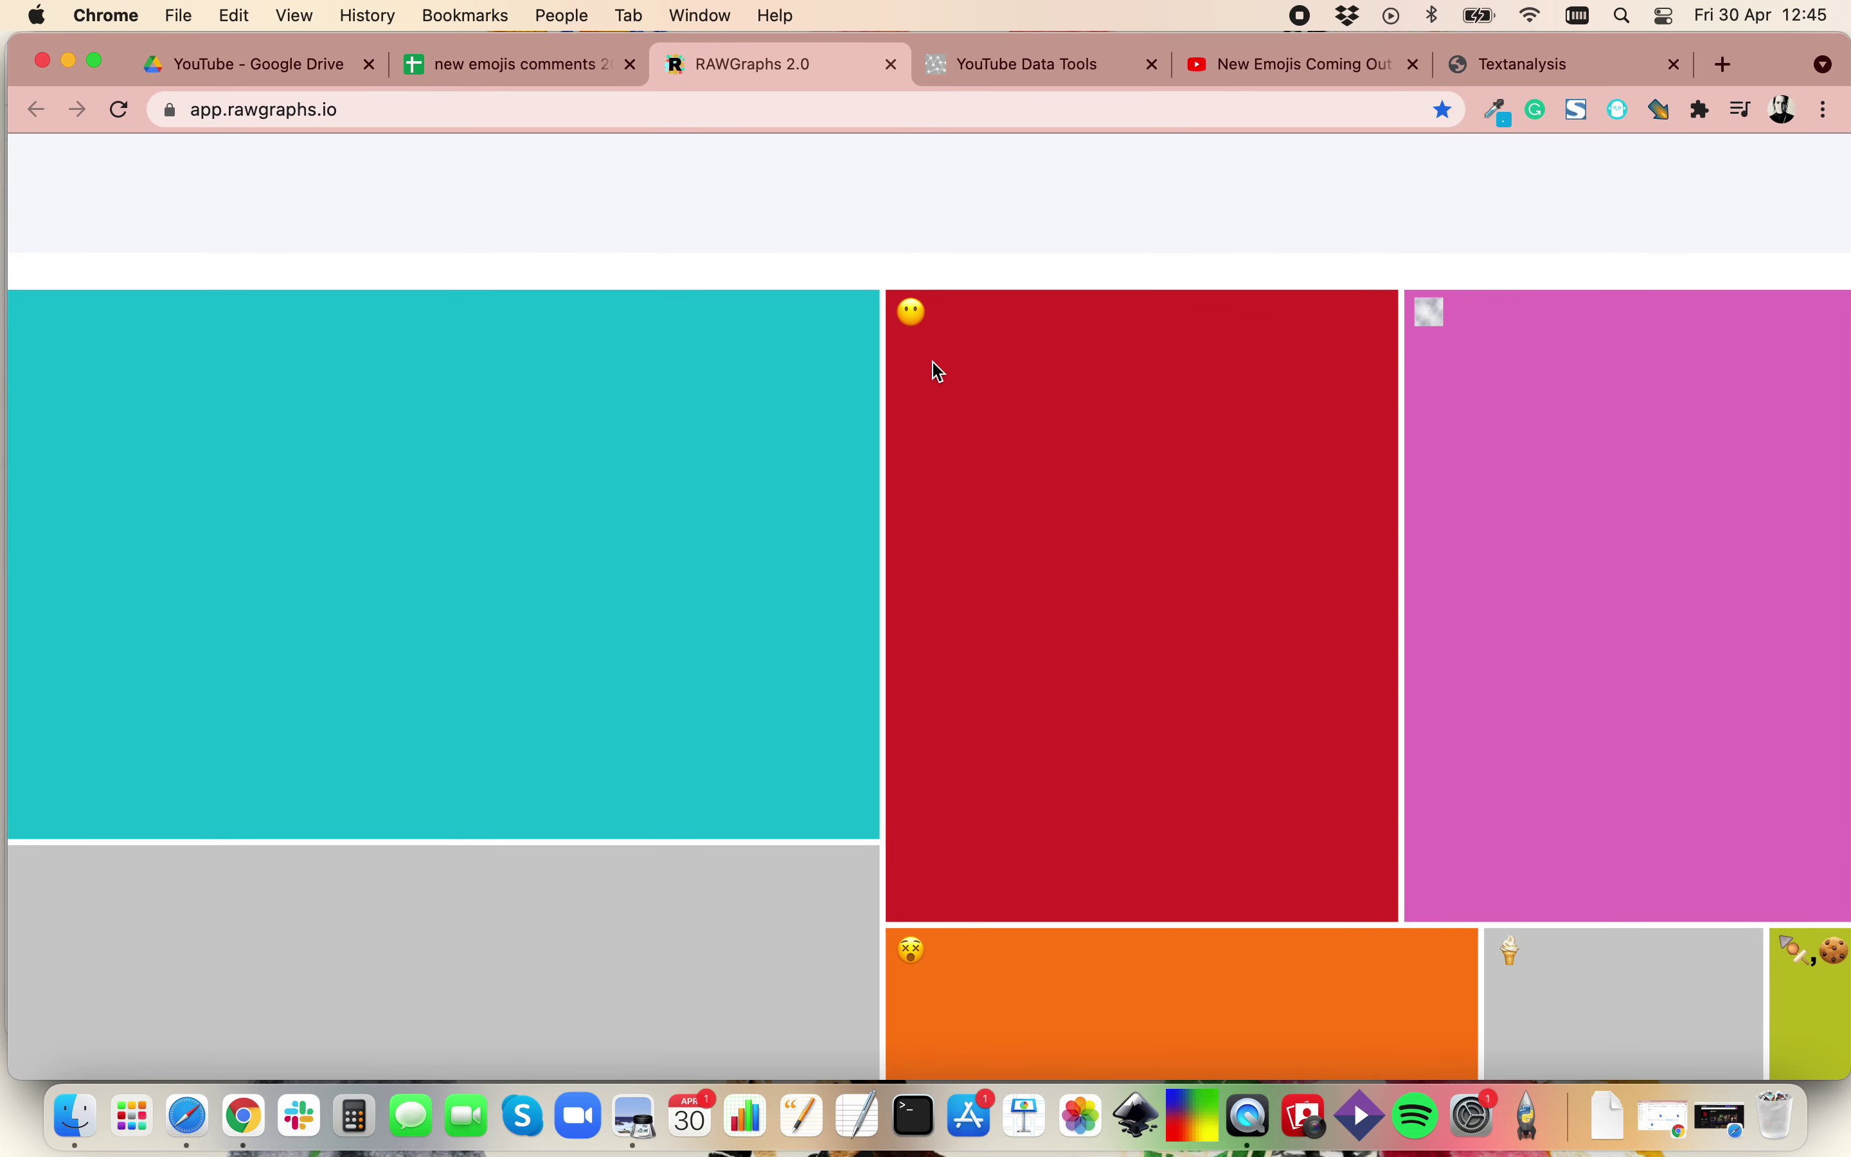
pyautogui.keyDown('ctrl'); pyautogui.scroll(1, 939, 372); pyautogui.keyUp('ctrl')
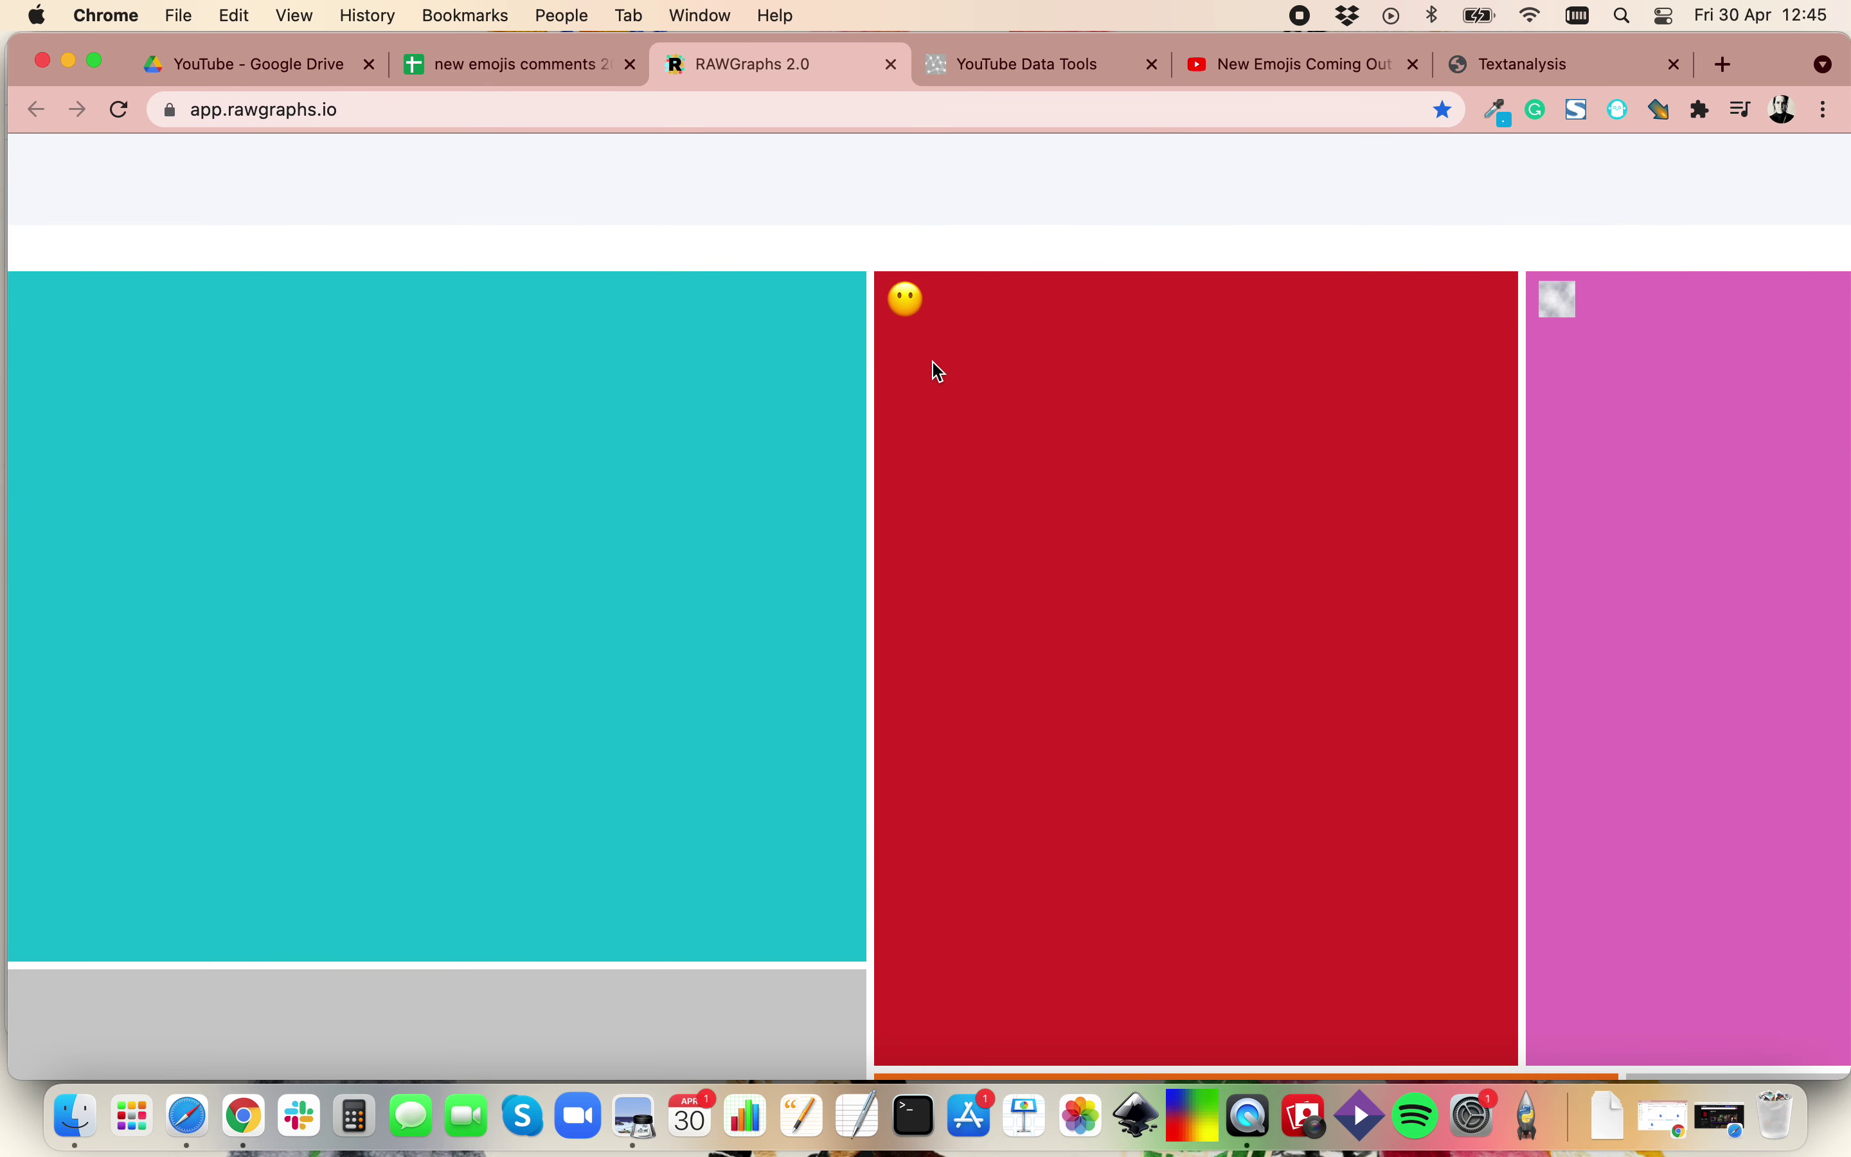
pyautogui.keyDown('ctrl'); pyautogui.scroll(-3, 858, 526); pyautogui.keyUp('ctrl')
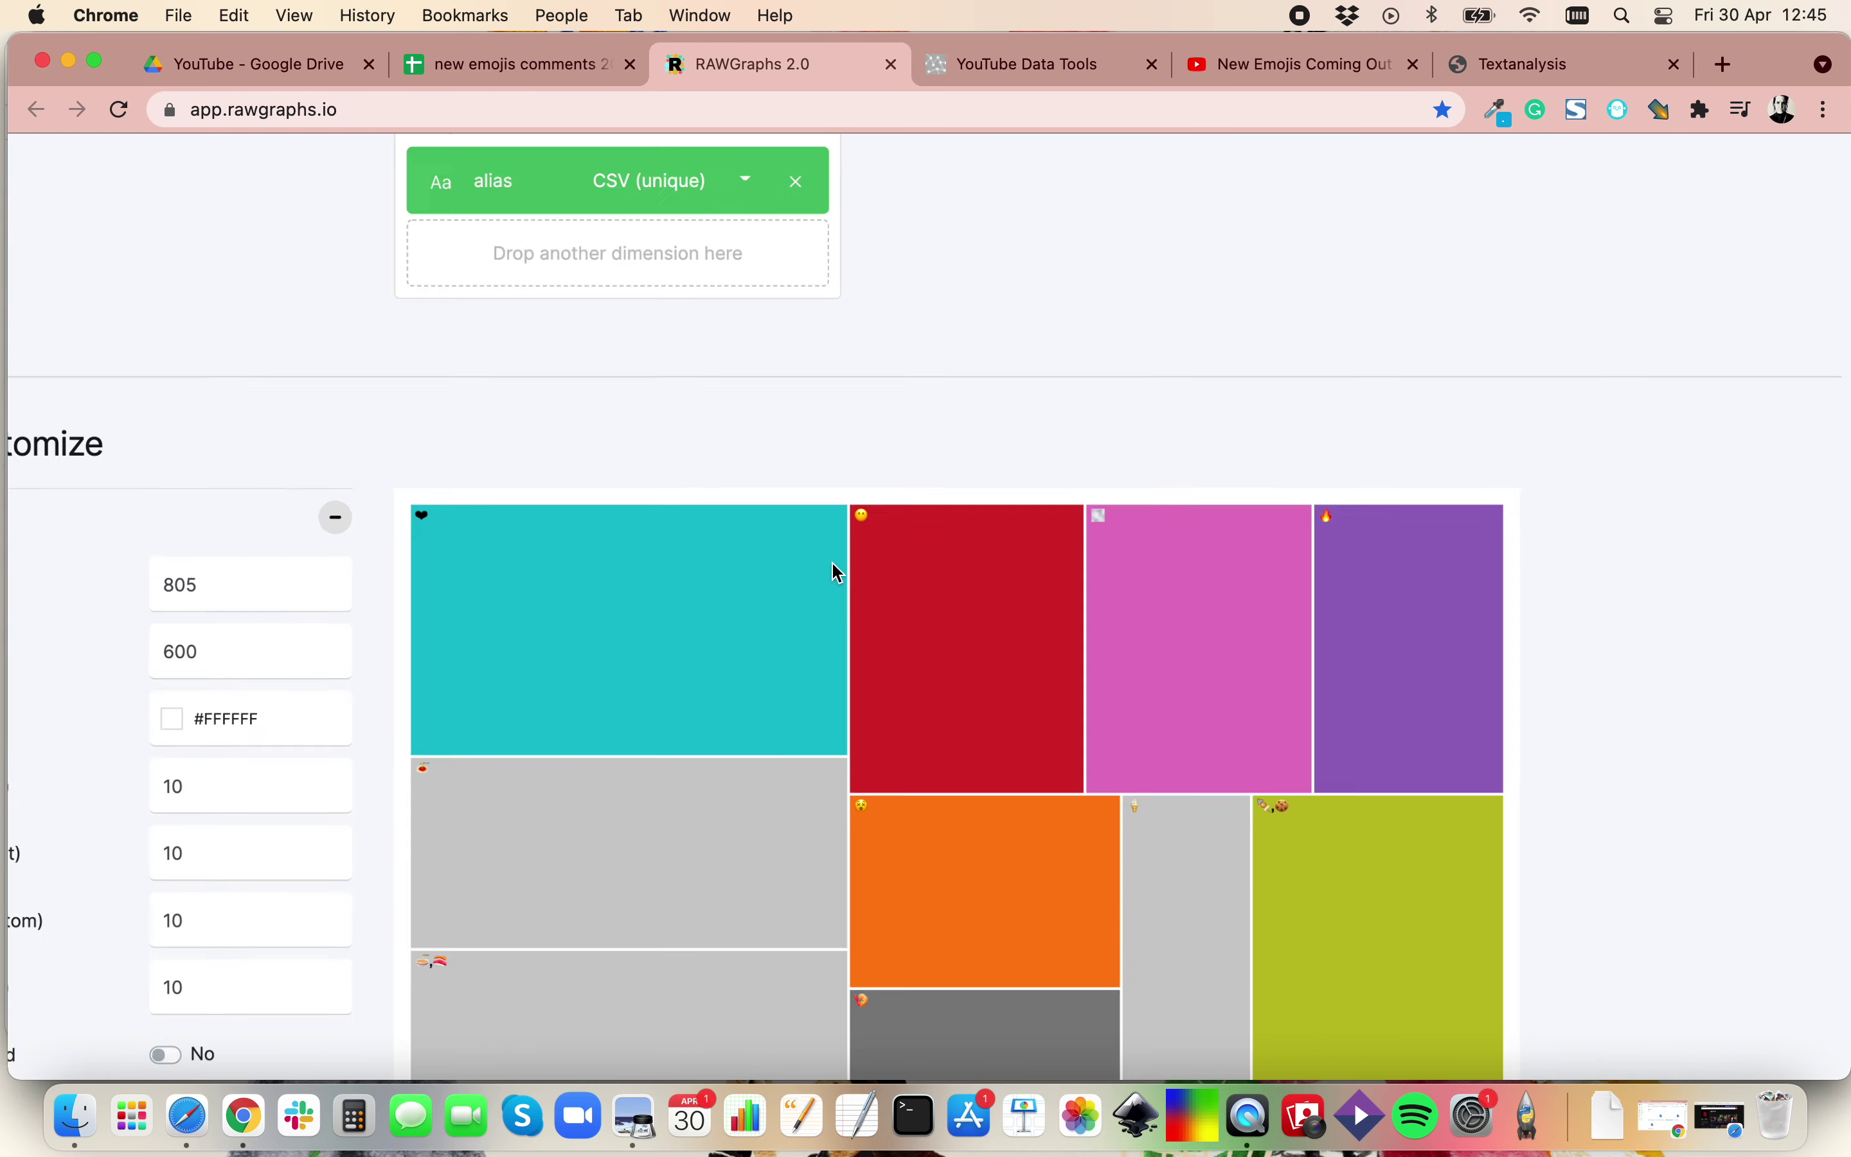
pyautogui.keyDown('ctrl'); pyautogui.scroll(-1, 831, 562); pyautogui.keyUp('ctrl')
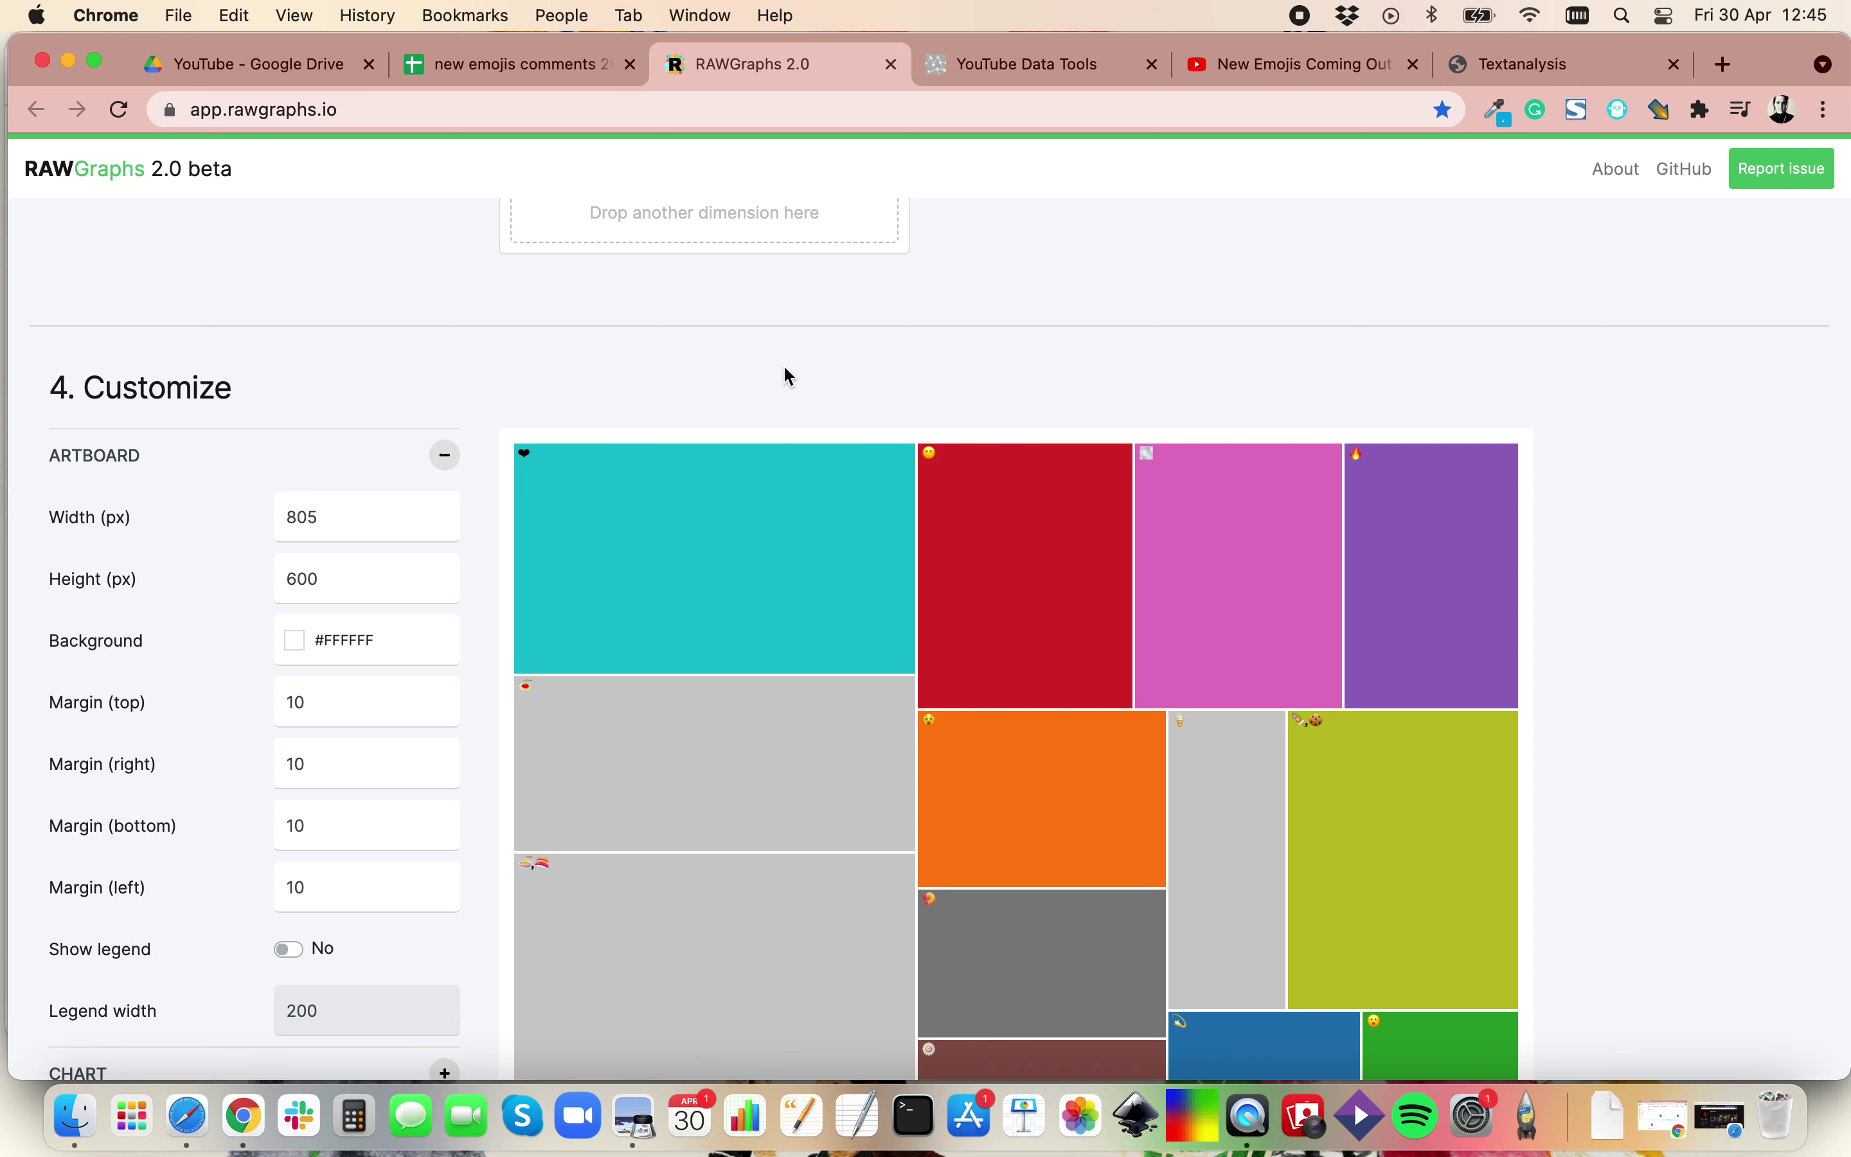
pyautogui.scroll(-3, 734, 372)
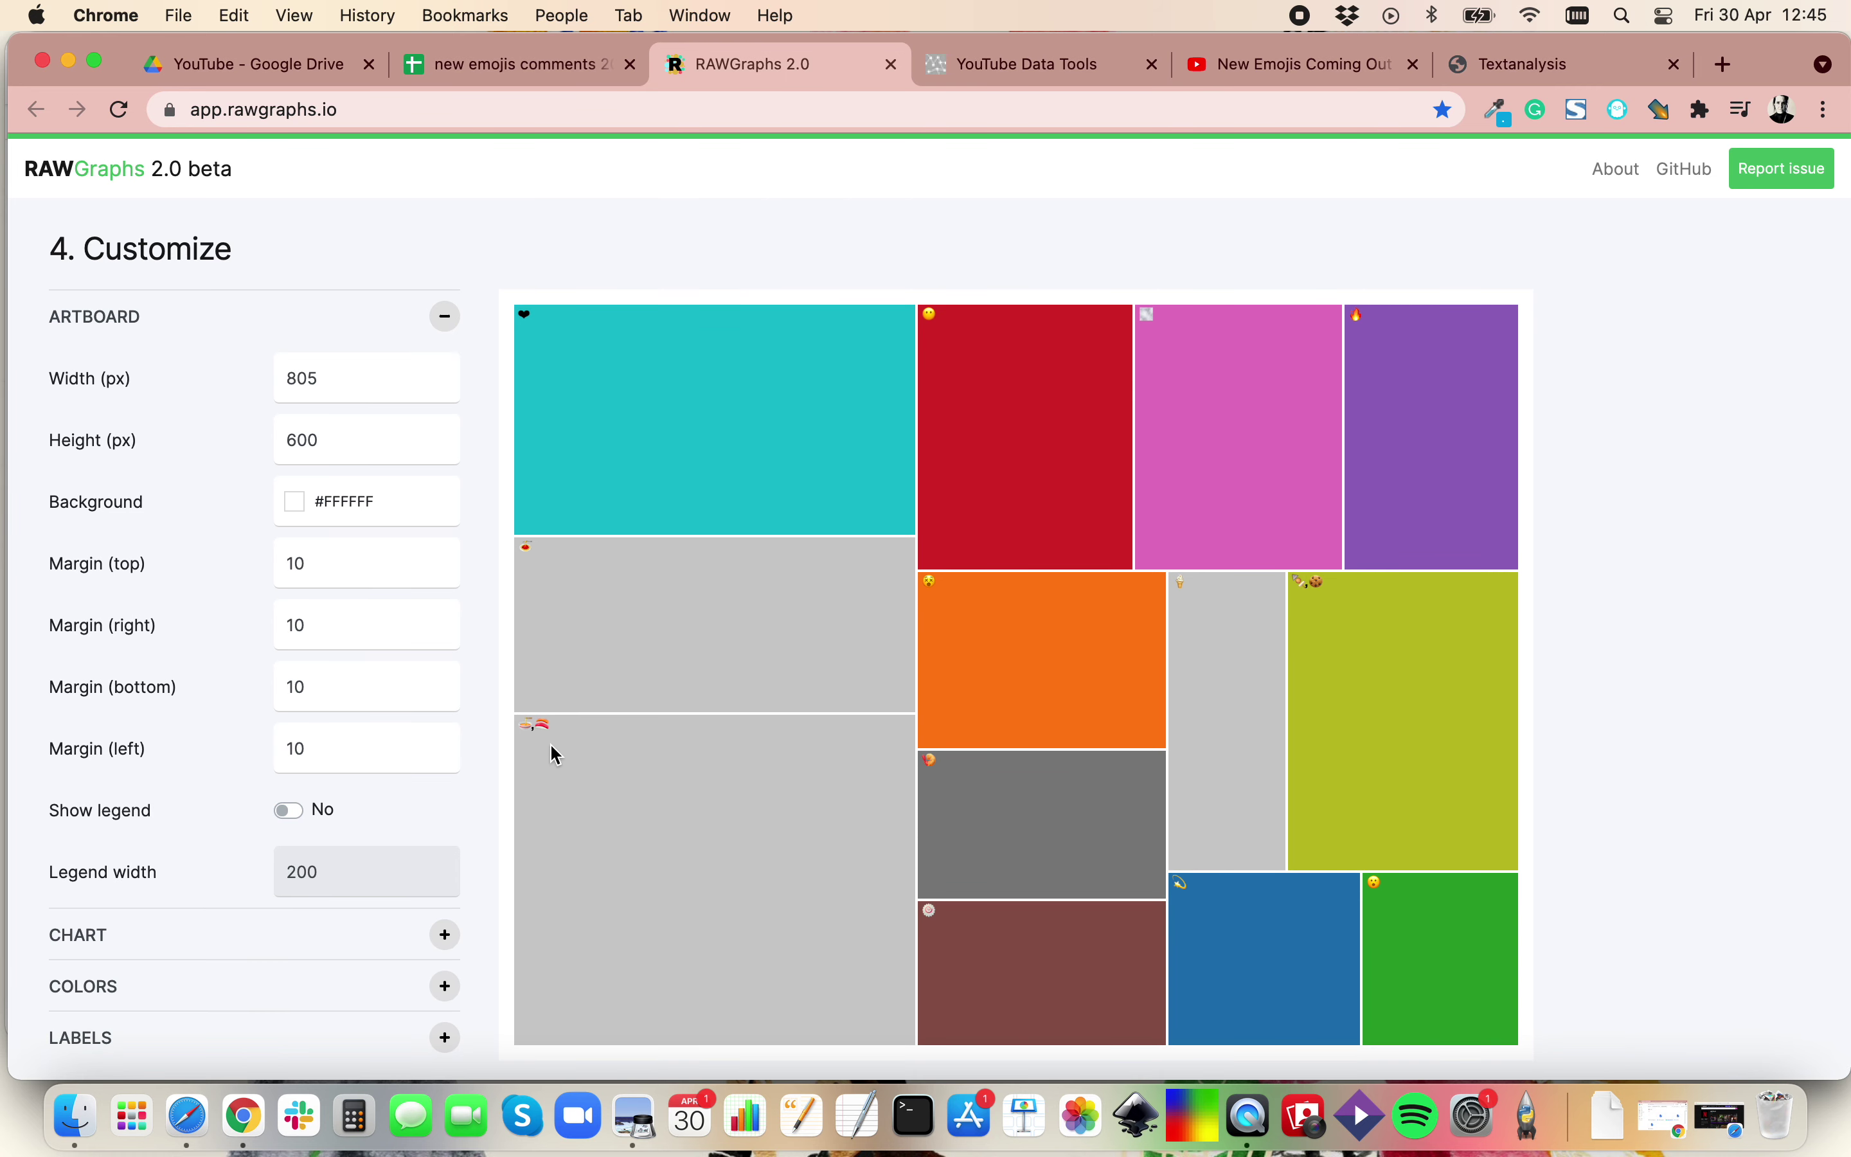
pyautogui.scroll(3, 552, 744)
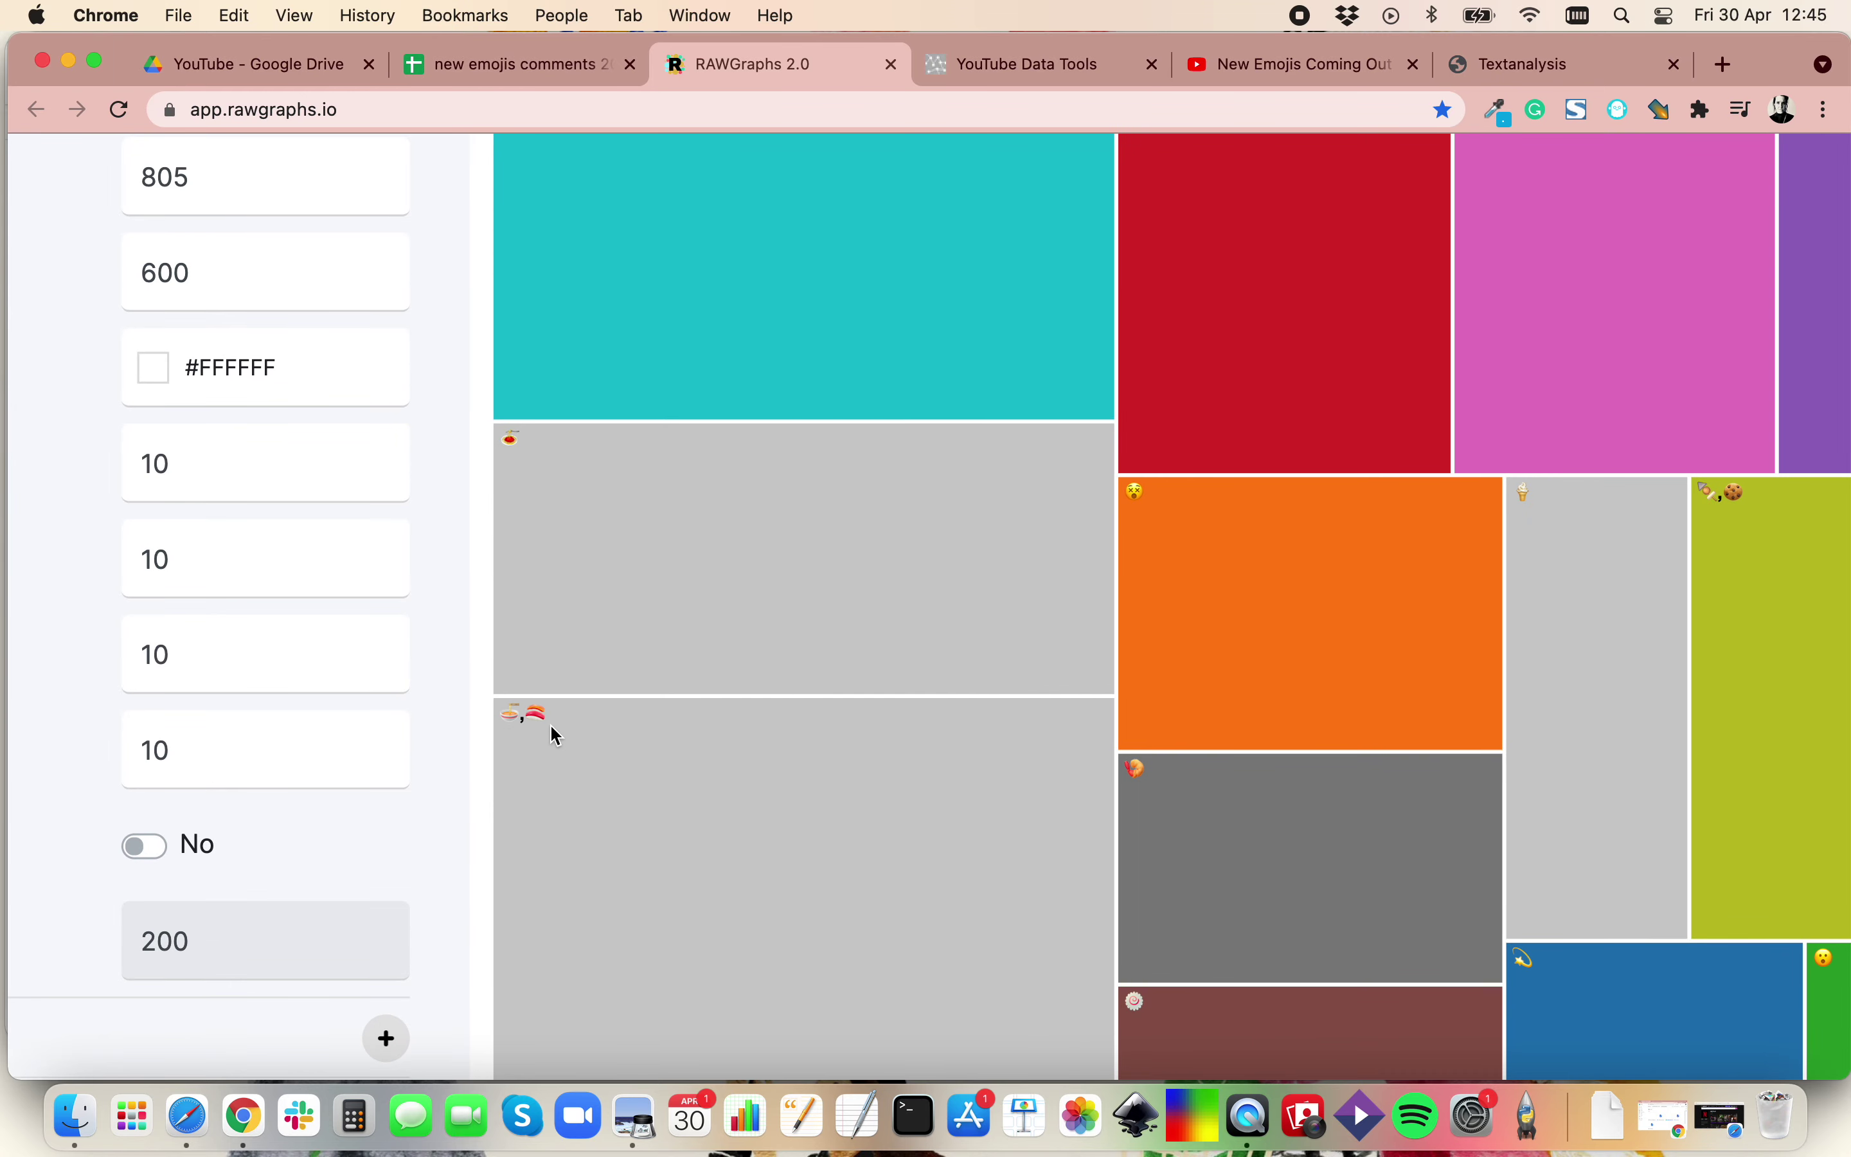
pyautogui.scroll(3, 557, 727)
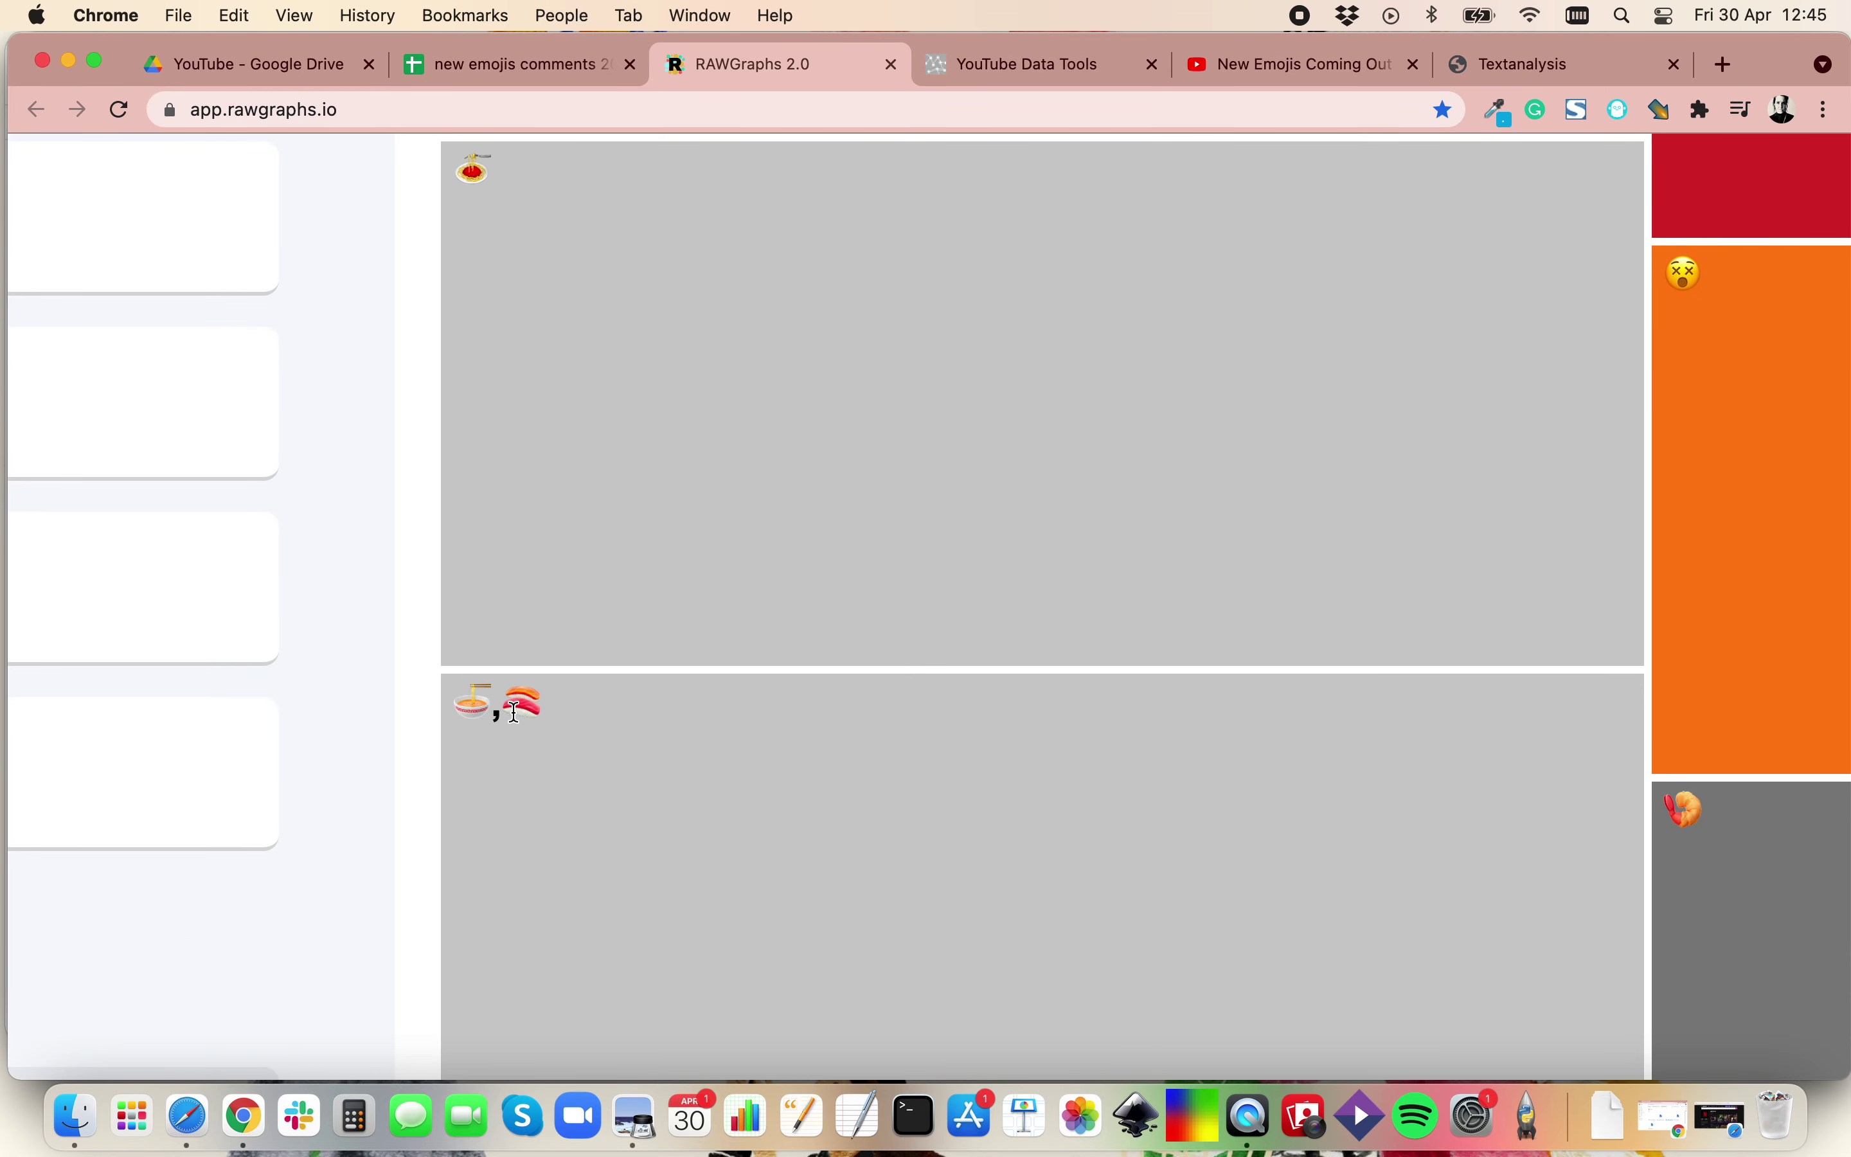
pyautogui.scroll(-5, 591, 804)
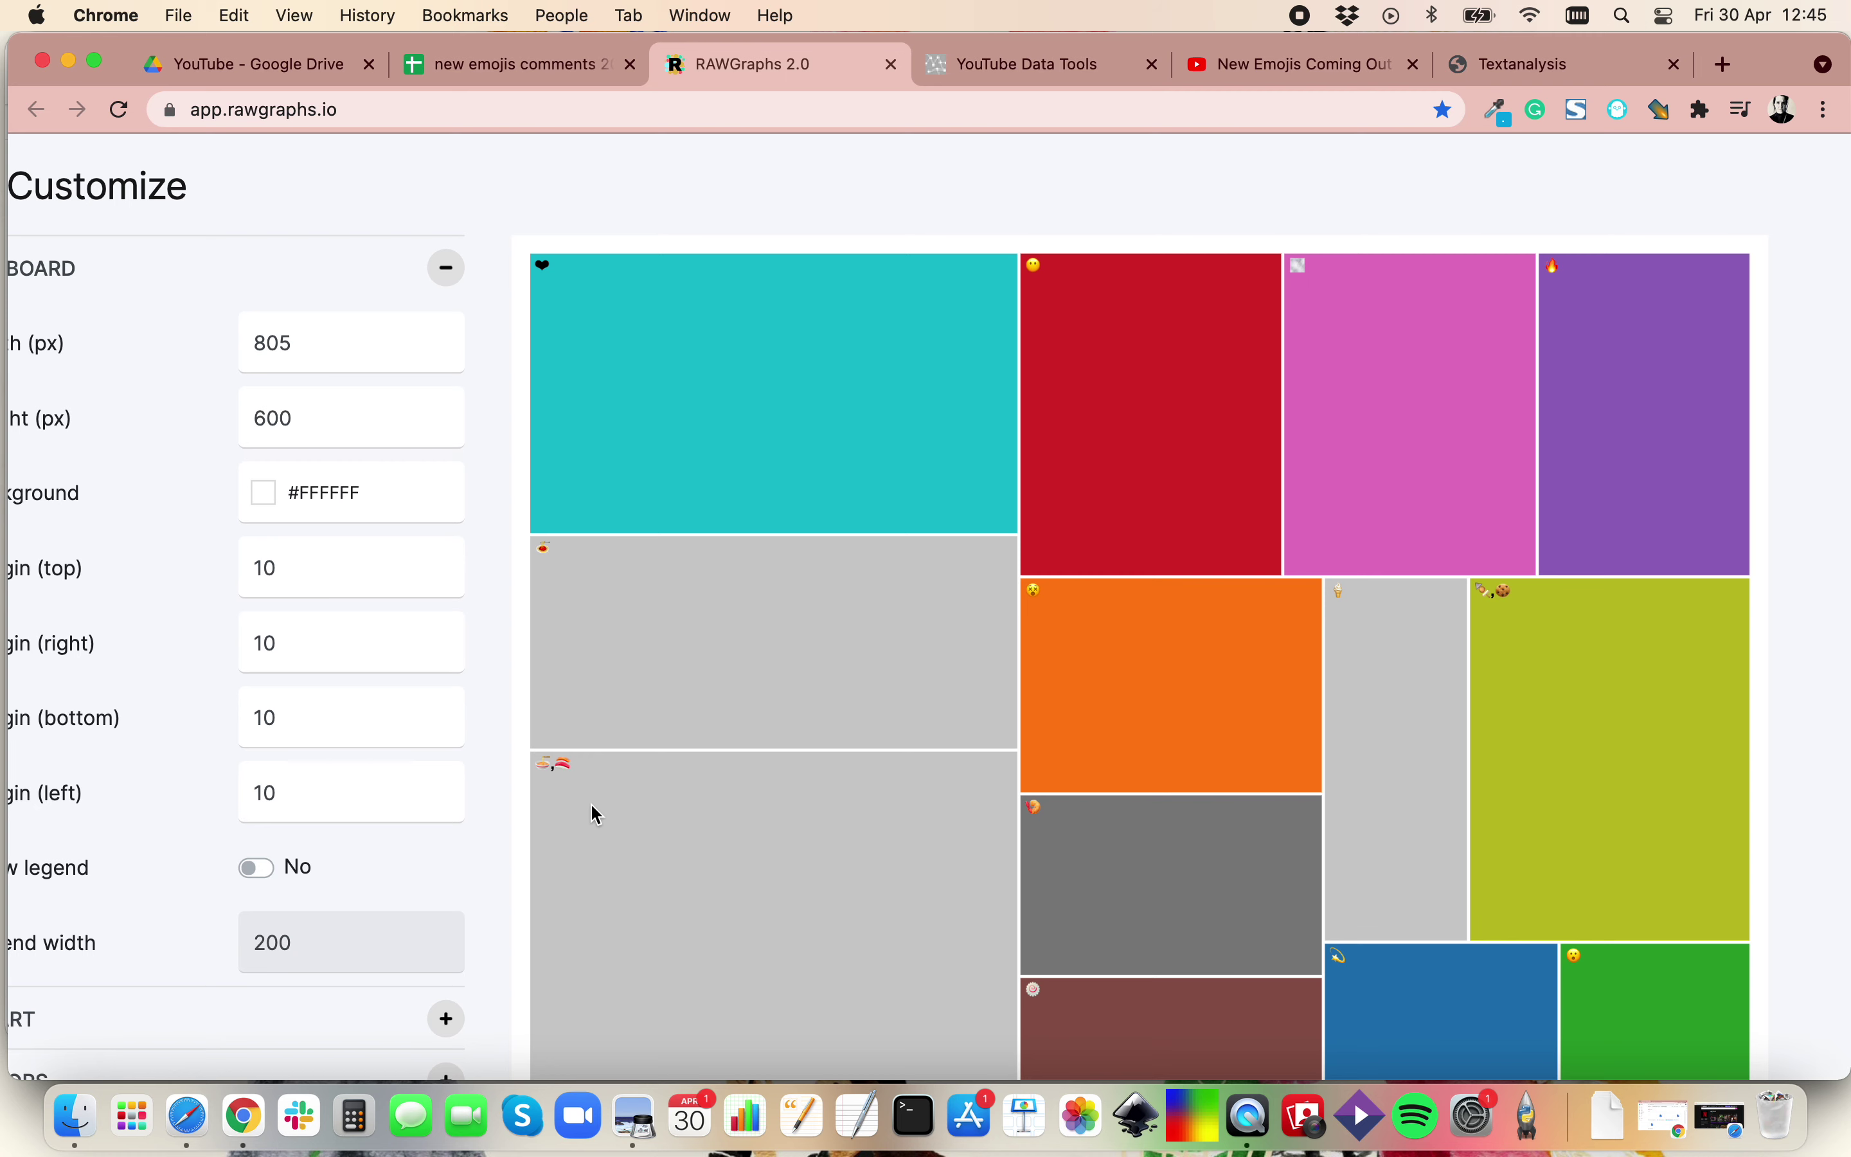
pyautogui.scroll(-2, 591, 804)
pyautogui.hscroll(-2, 591, 804)
pyautogui.scroll(3, 598, 815)
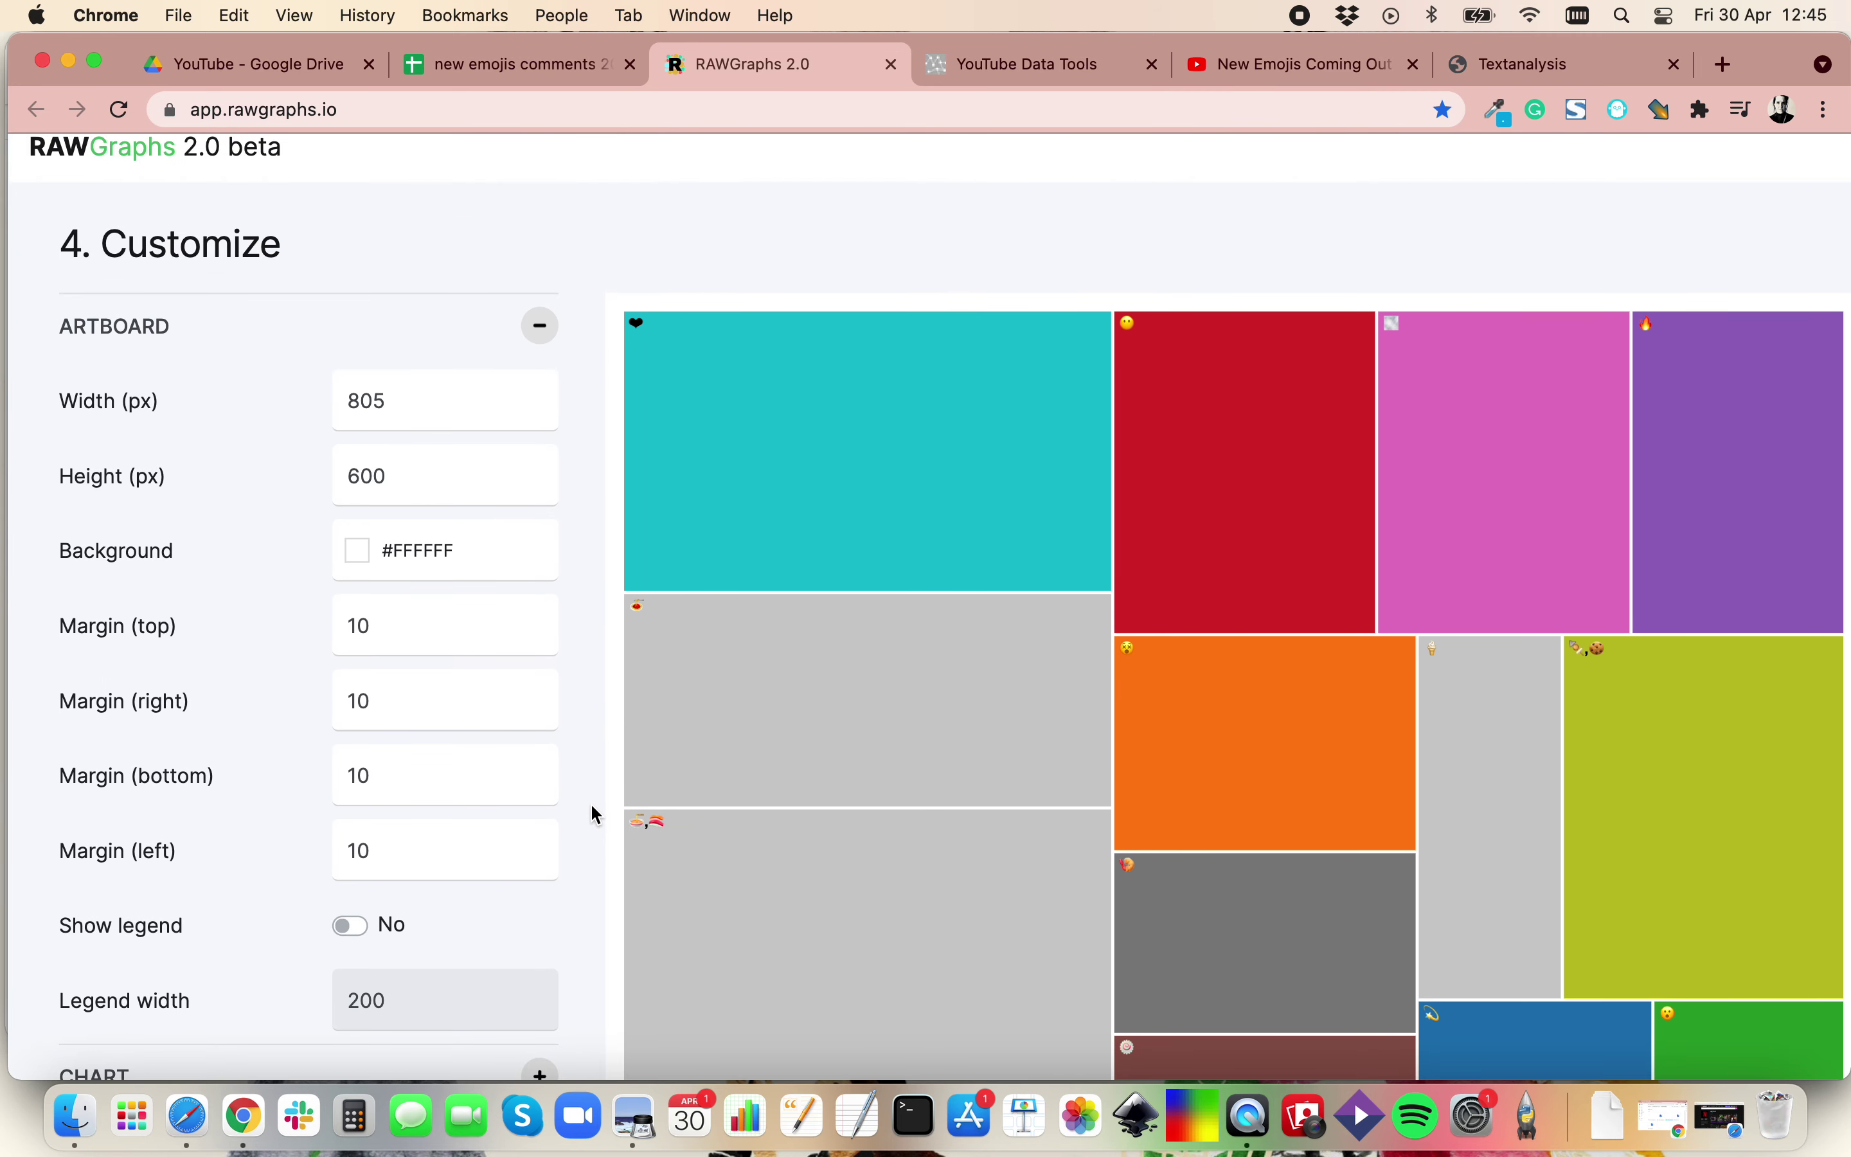
# Set the treemap artboard's width to 800 px.
pyautogui.click(540, 329)
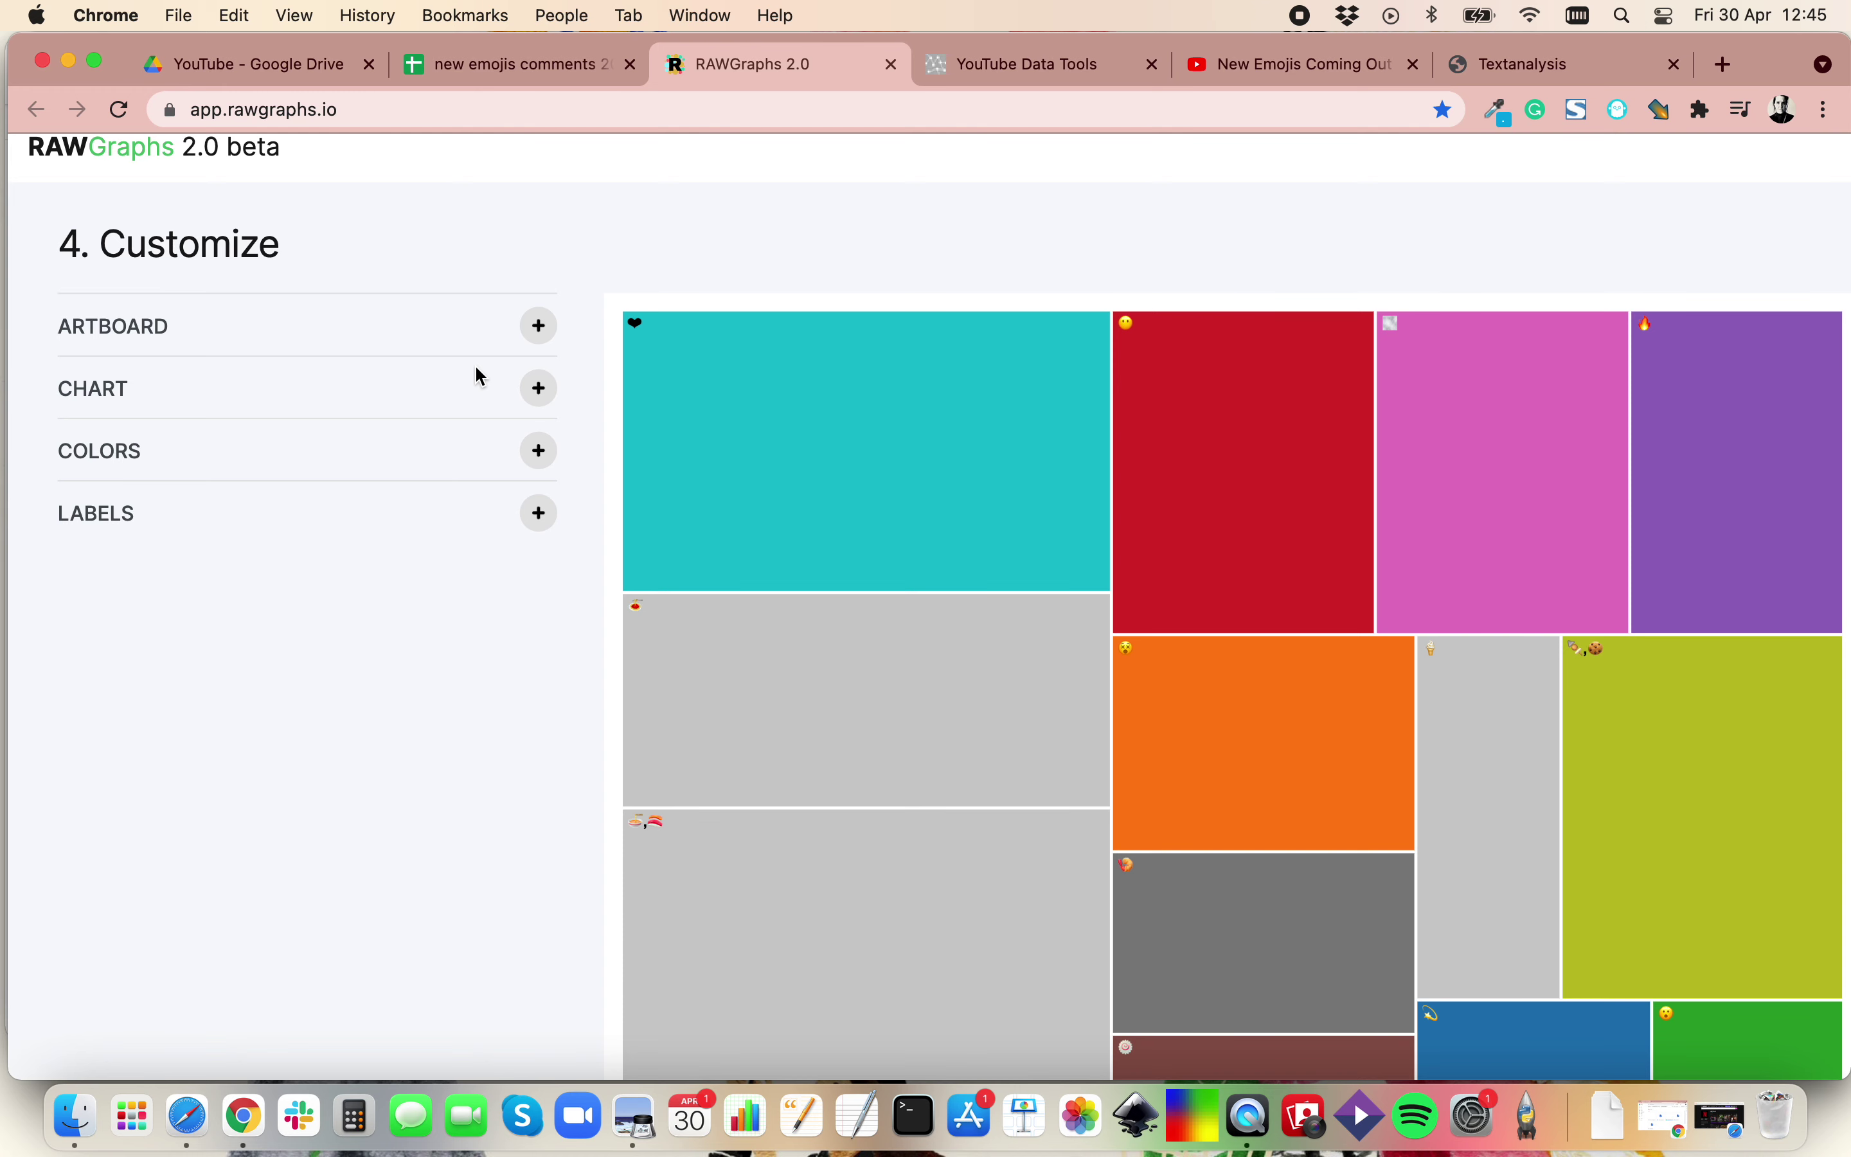
pyautogui.click(539, 324)
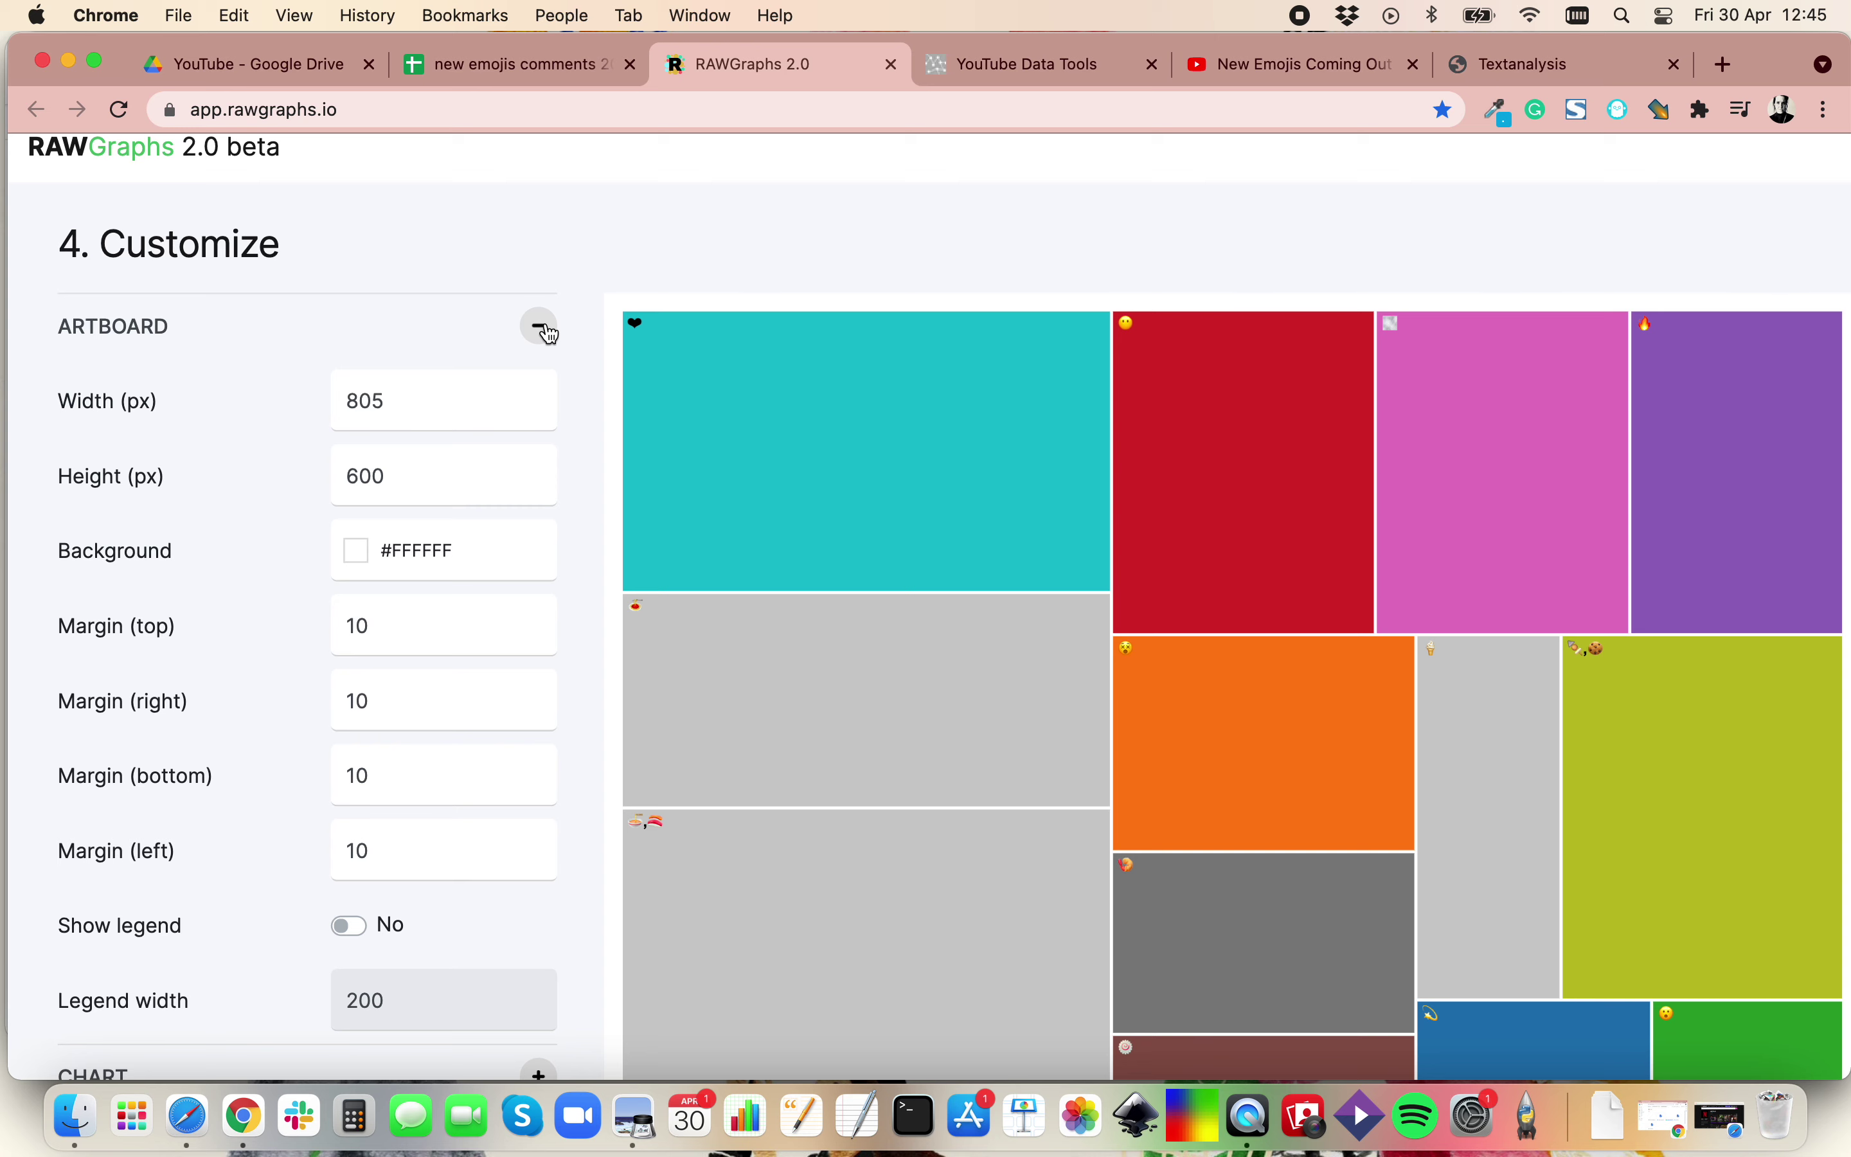
pyautogui.scroll(-2, 939, 579)
pyautogui.scroll(-2, 937, 583)
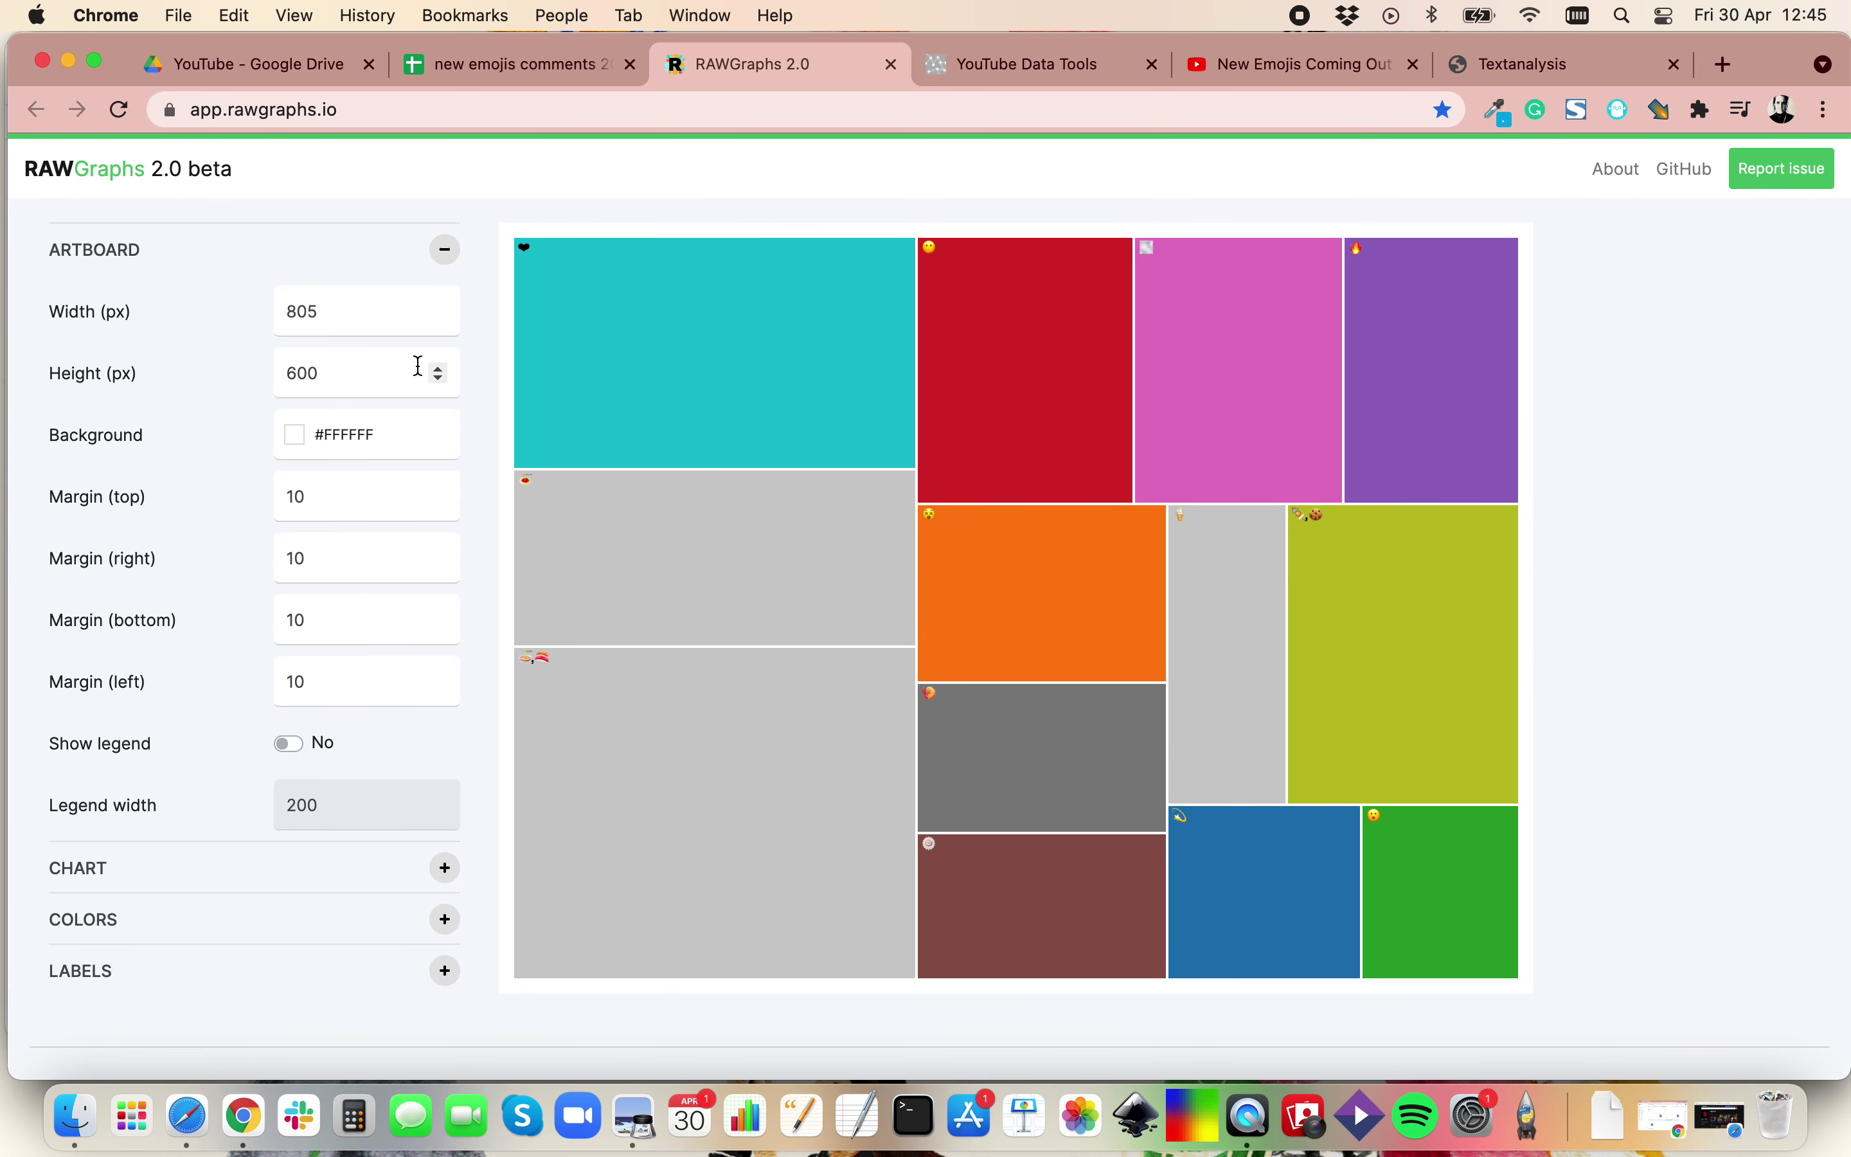
pyautogui.moveTo(338, 309); pyautogui.dragTo(255, 321)
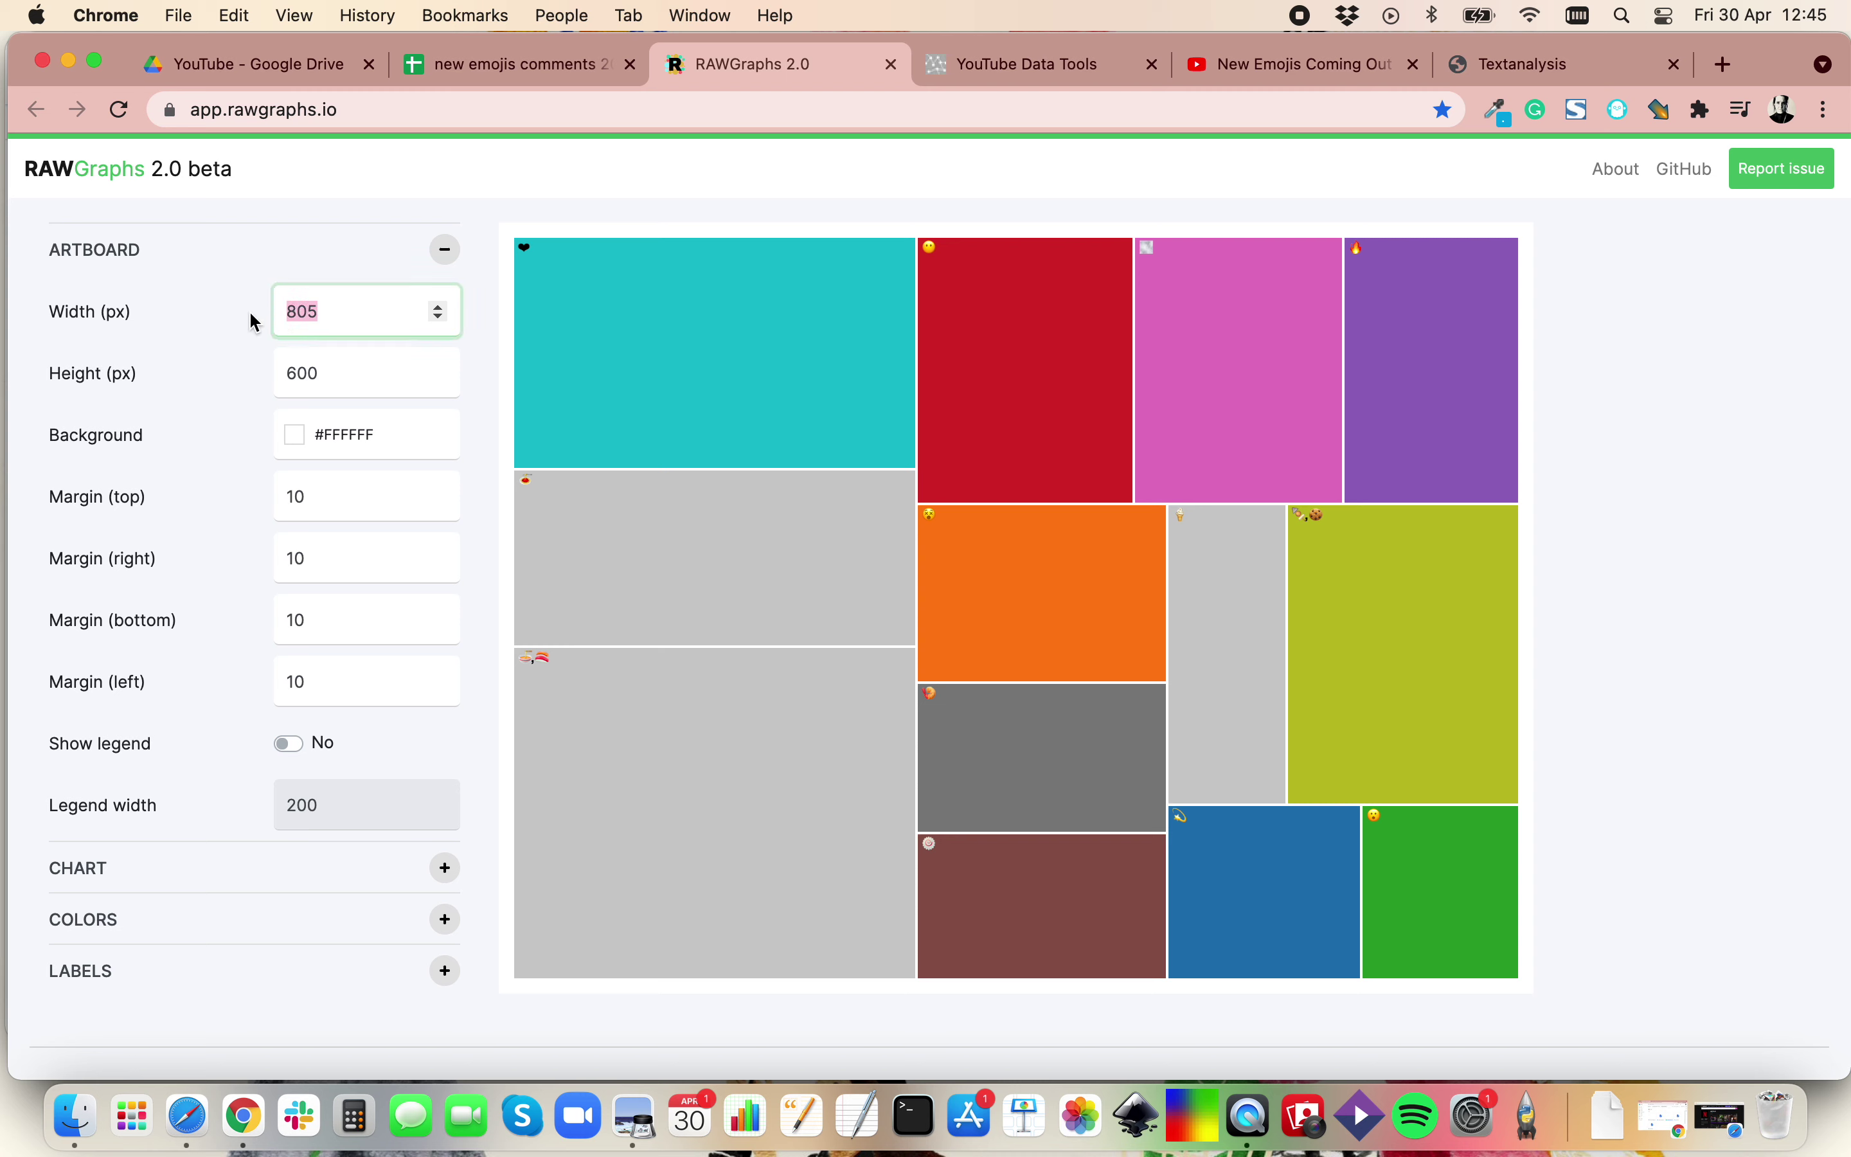
pyautogui.write('800')
# Try an artboard height of 800 px, and return it to 600 px.
pyautogui.moveTo(346, 382); pyautogui.dragTo(222, 373)
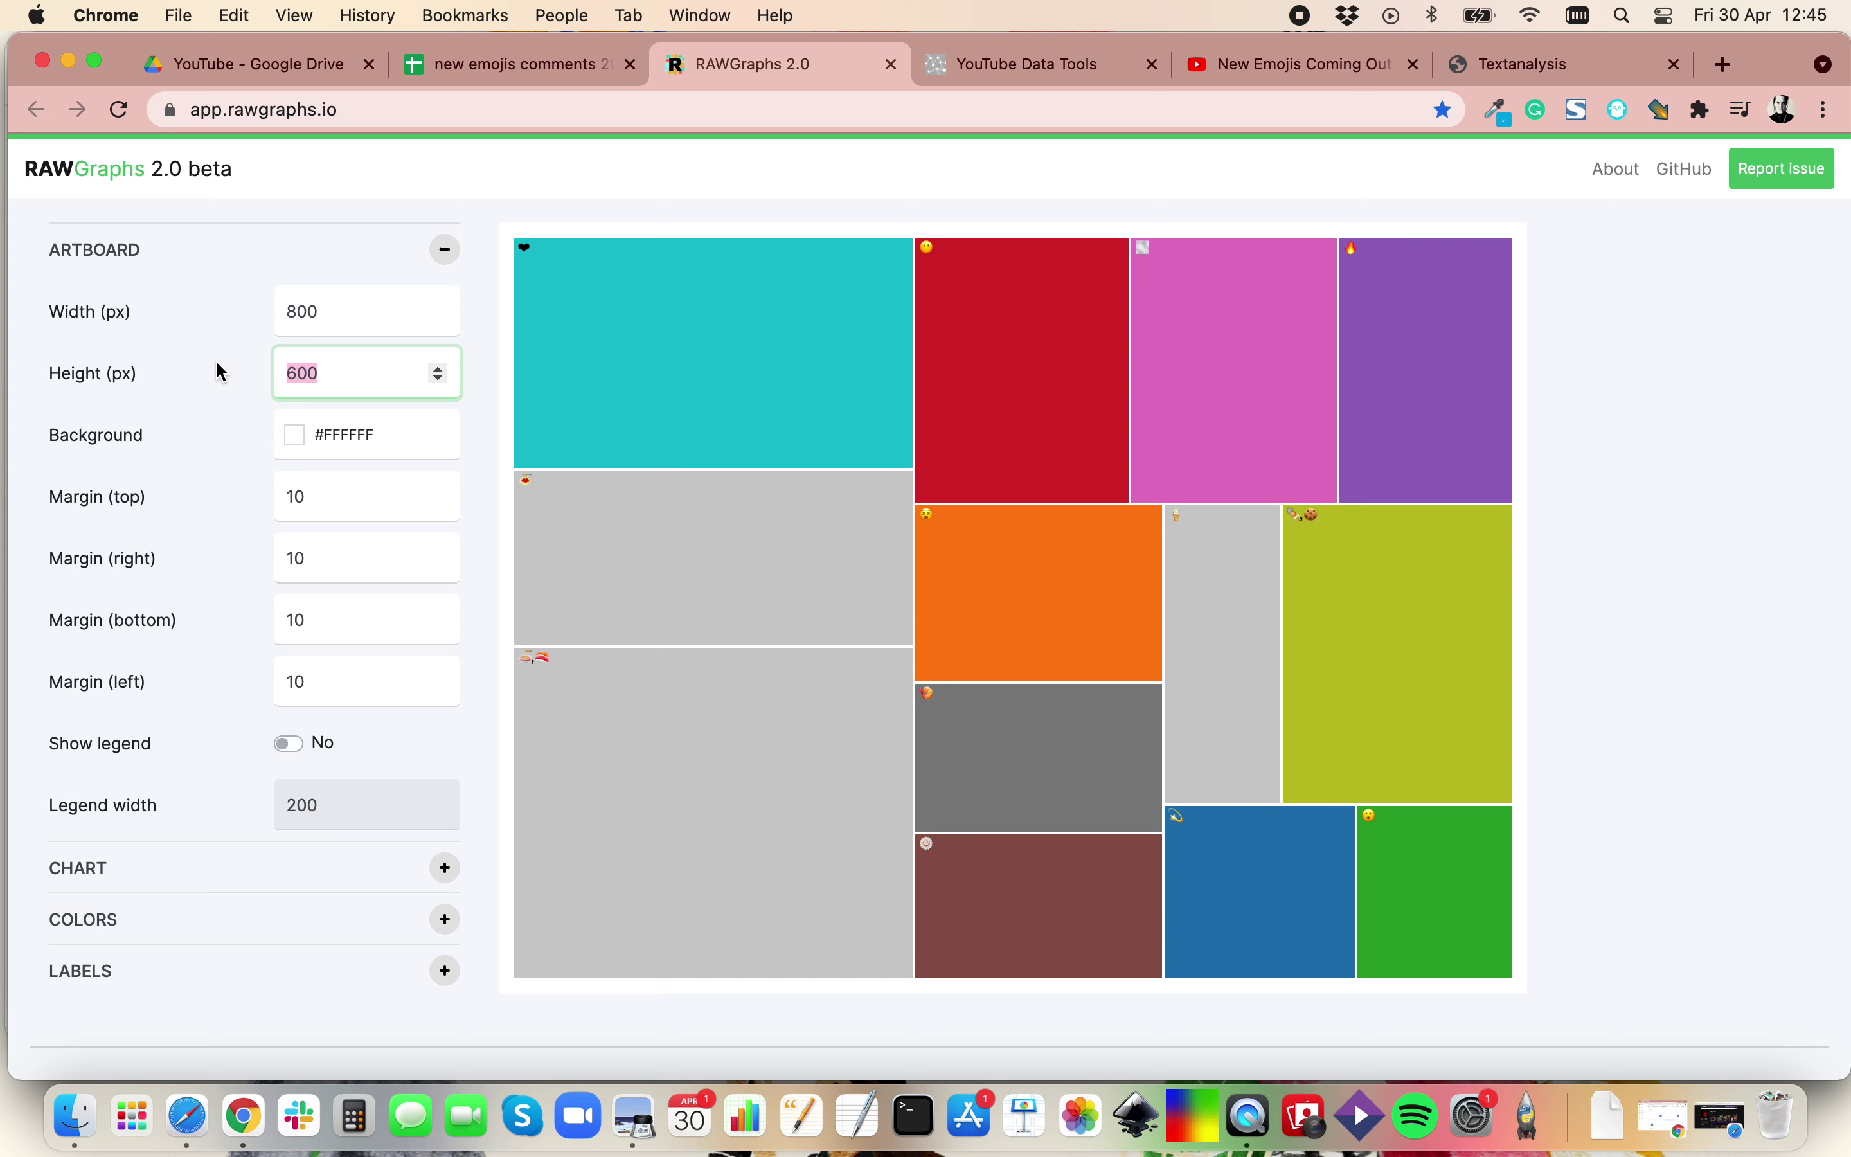
pyautogui.write('800')
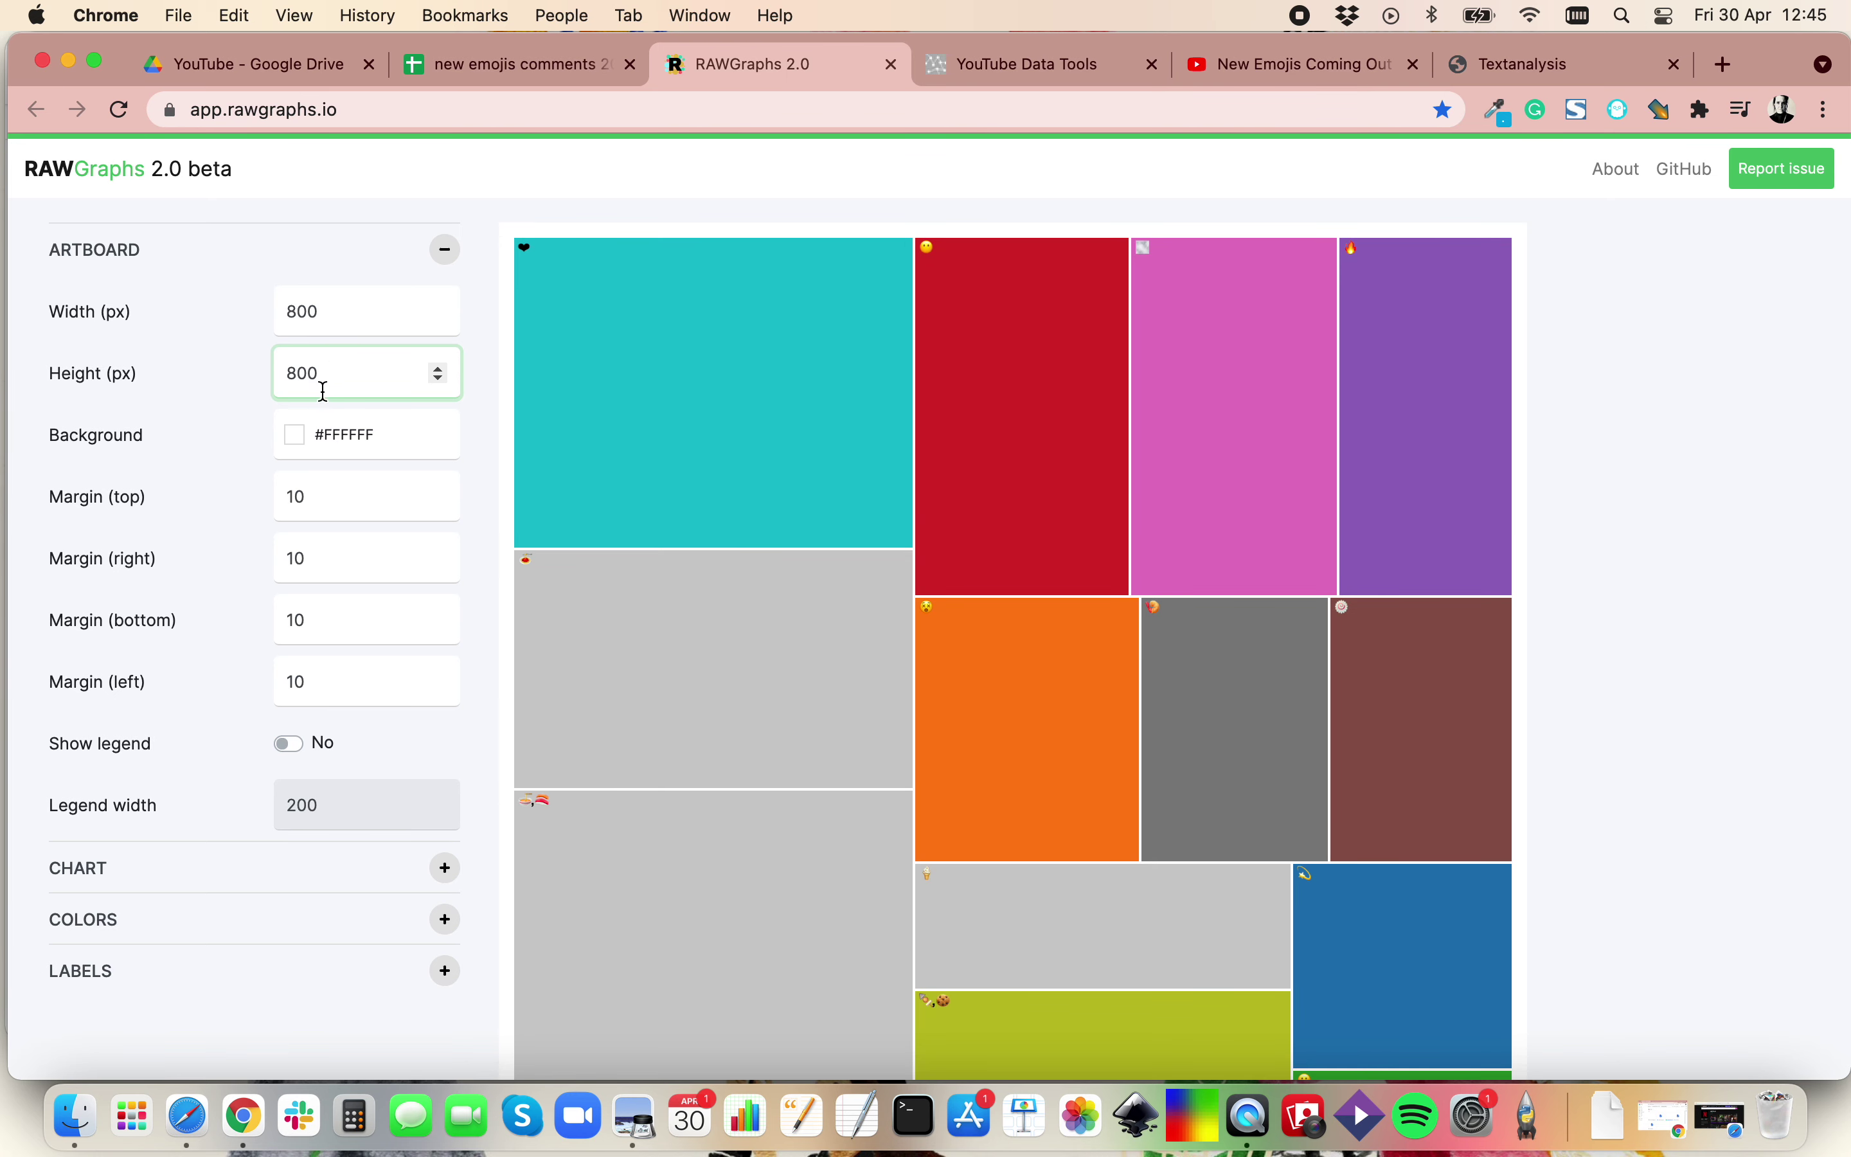
pyautogui.moveTo(298, 373); pyautogui.dragTo(262, 383)
pyautogui.write('6')
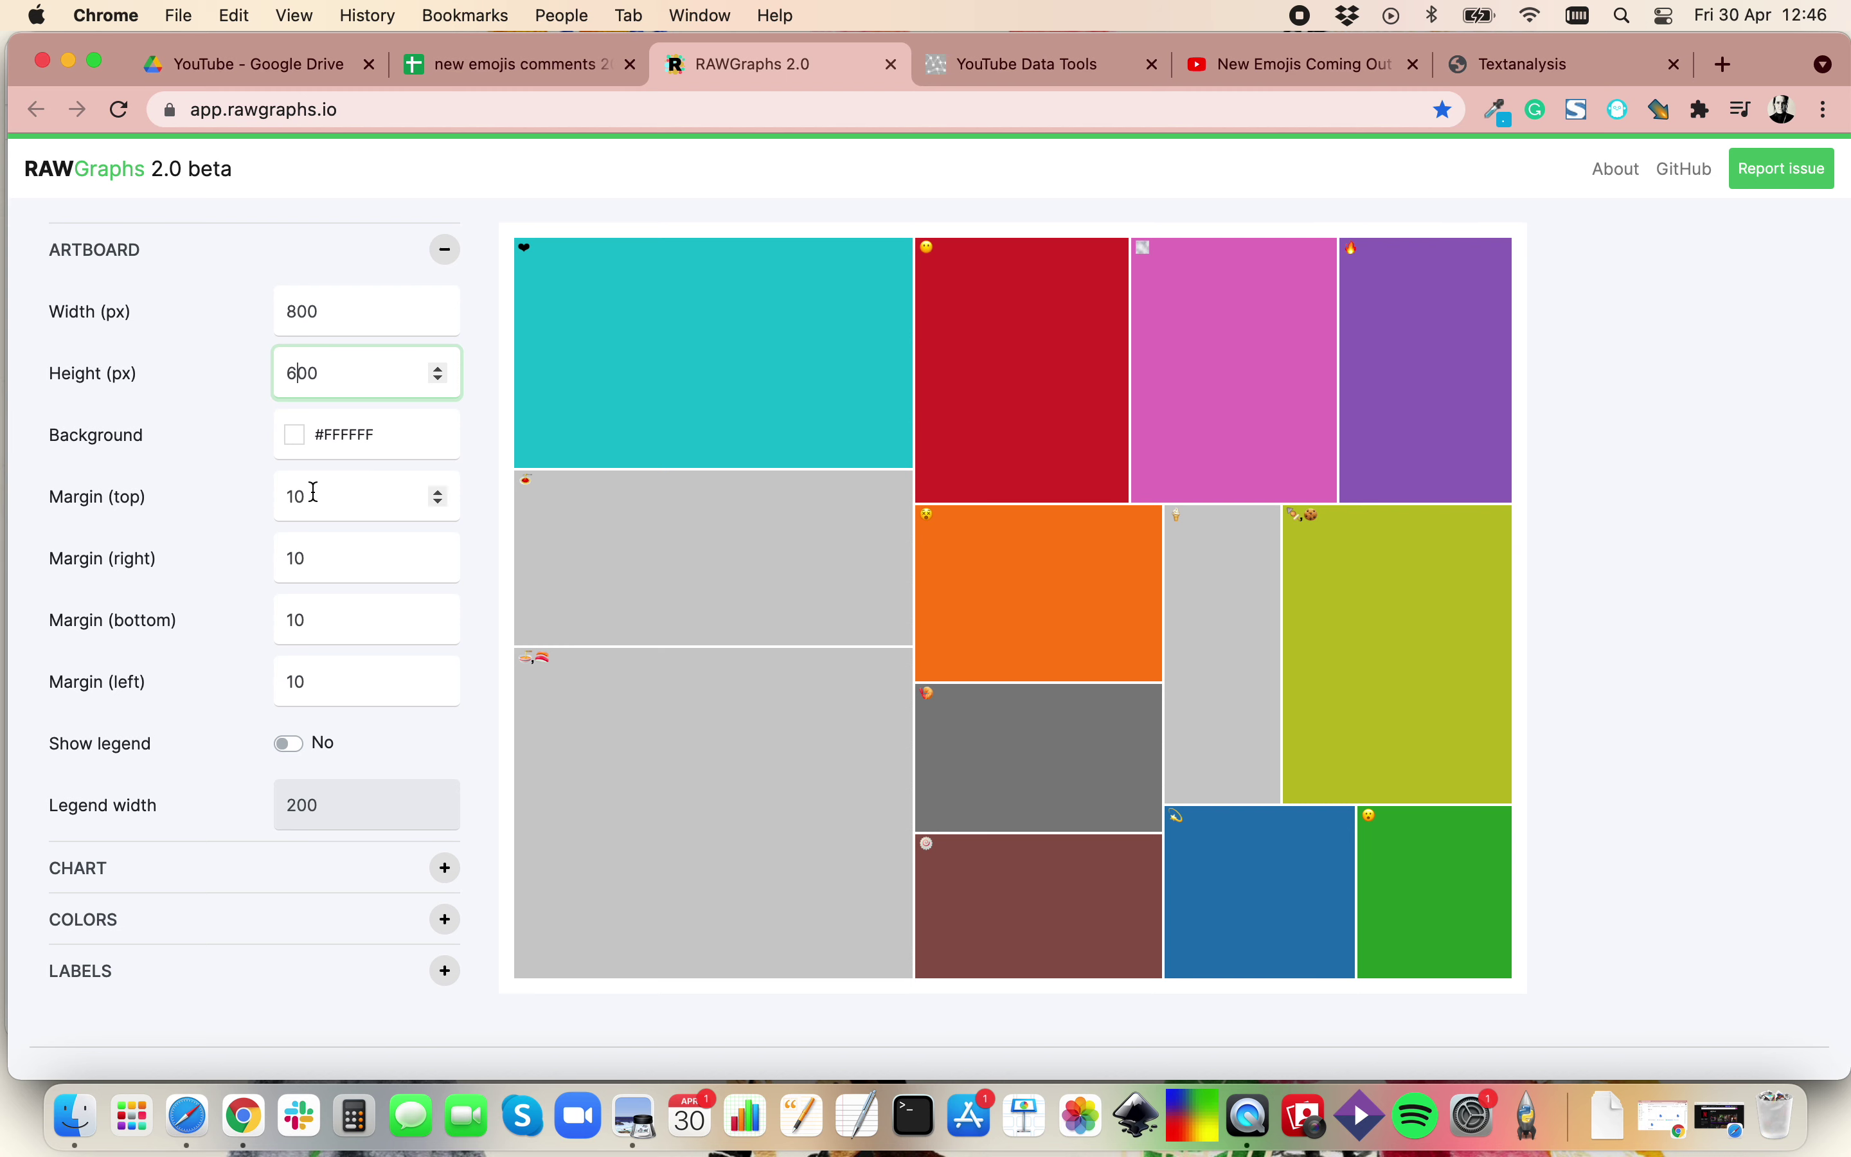
# Increase the artboard's top margin to 14 and turn on the chart legend.
pyautogui.click(439, 490)
pyautogui.click(439, 491)
pyautogui.click(441, 491)
pyautogui.click(440, 490)
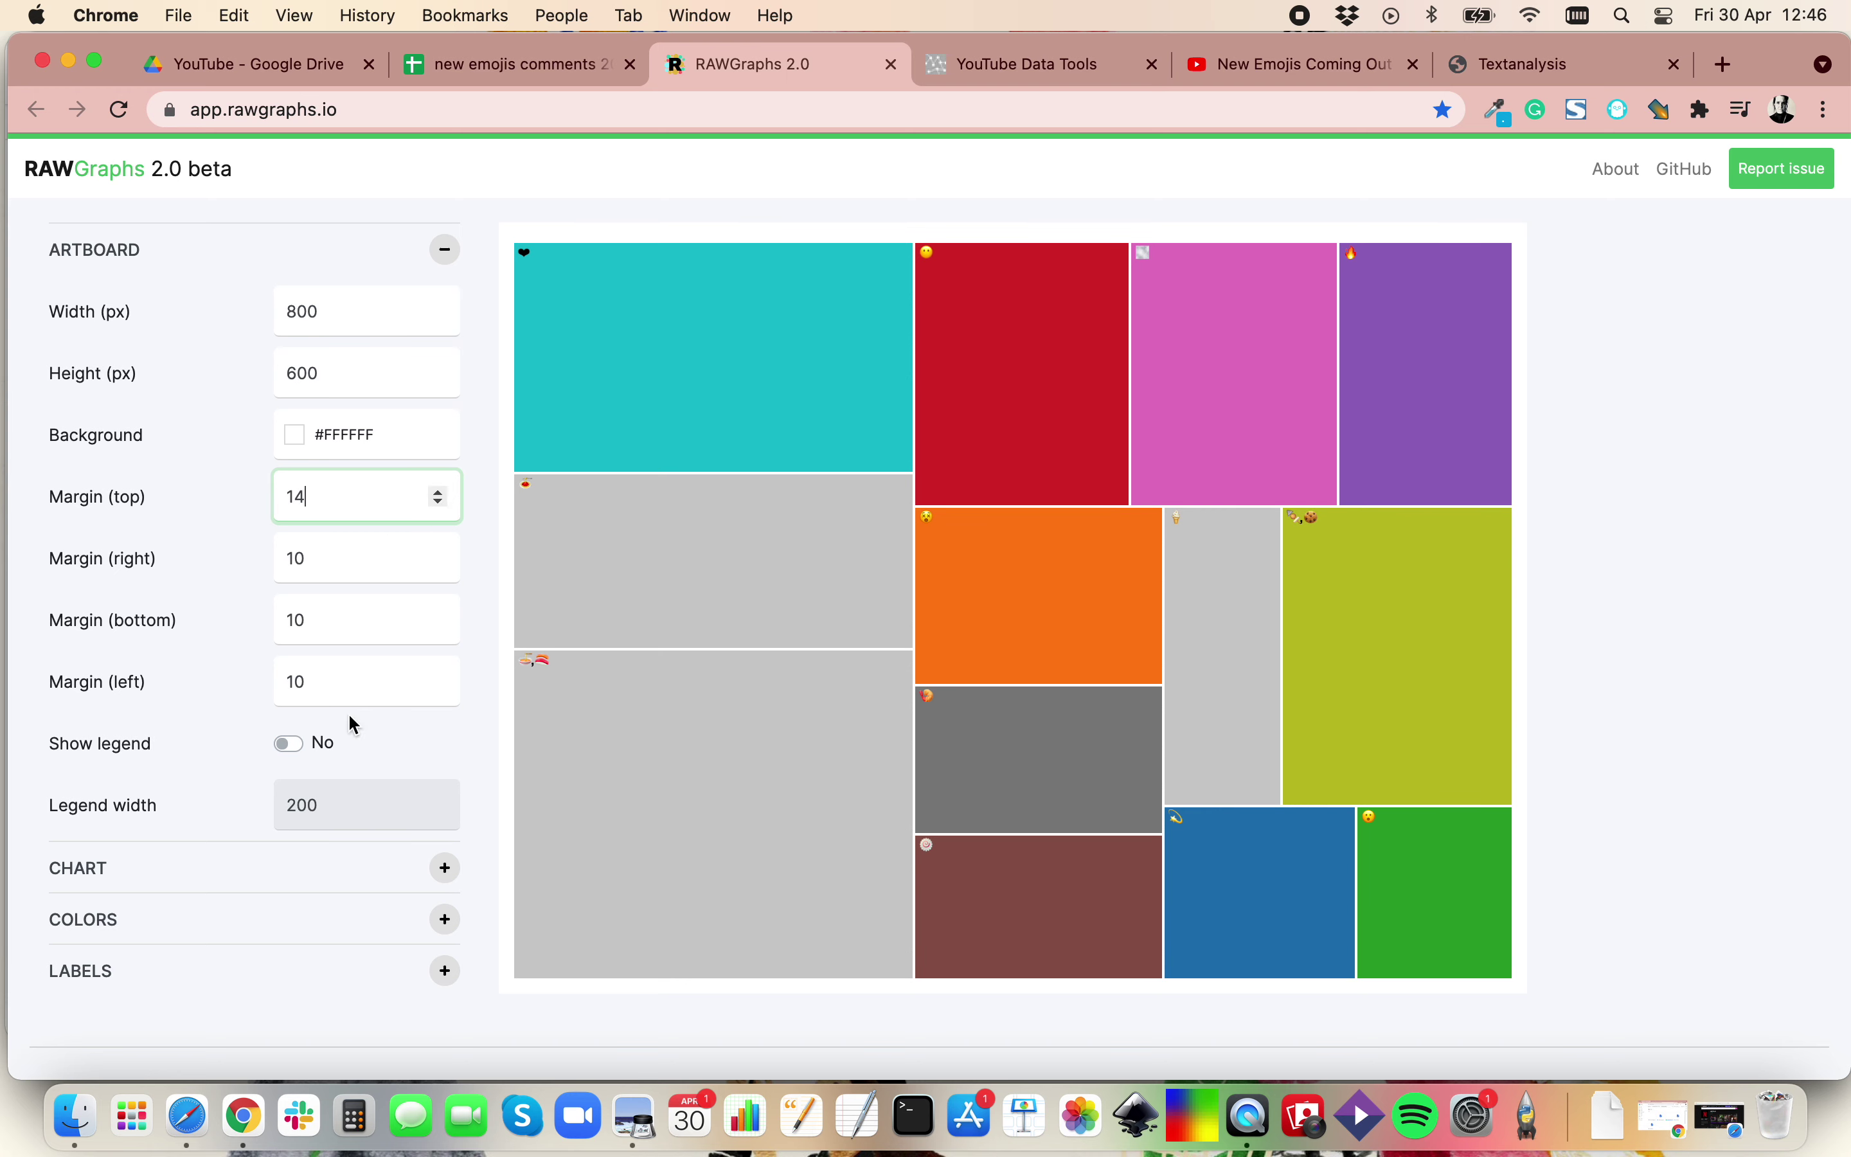
pyautogui.click(290, 743)
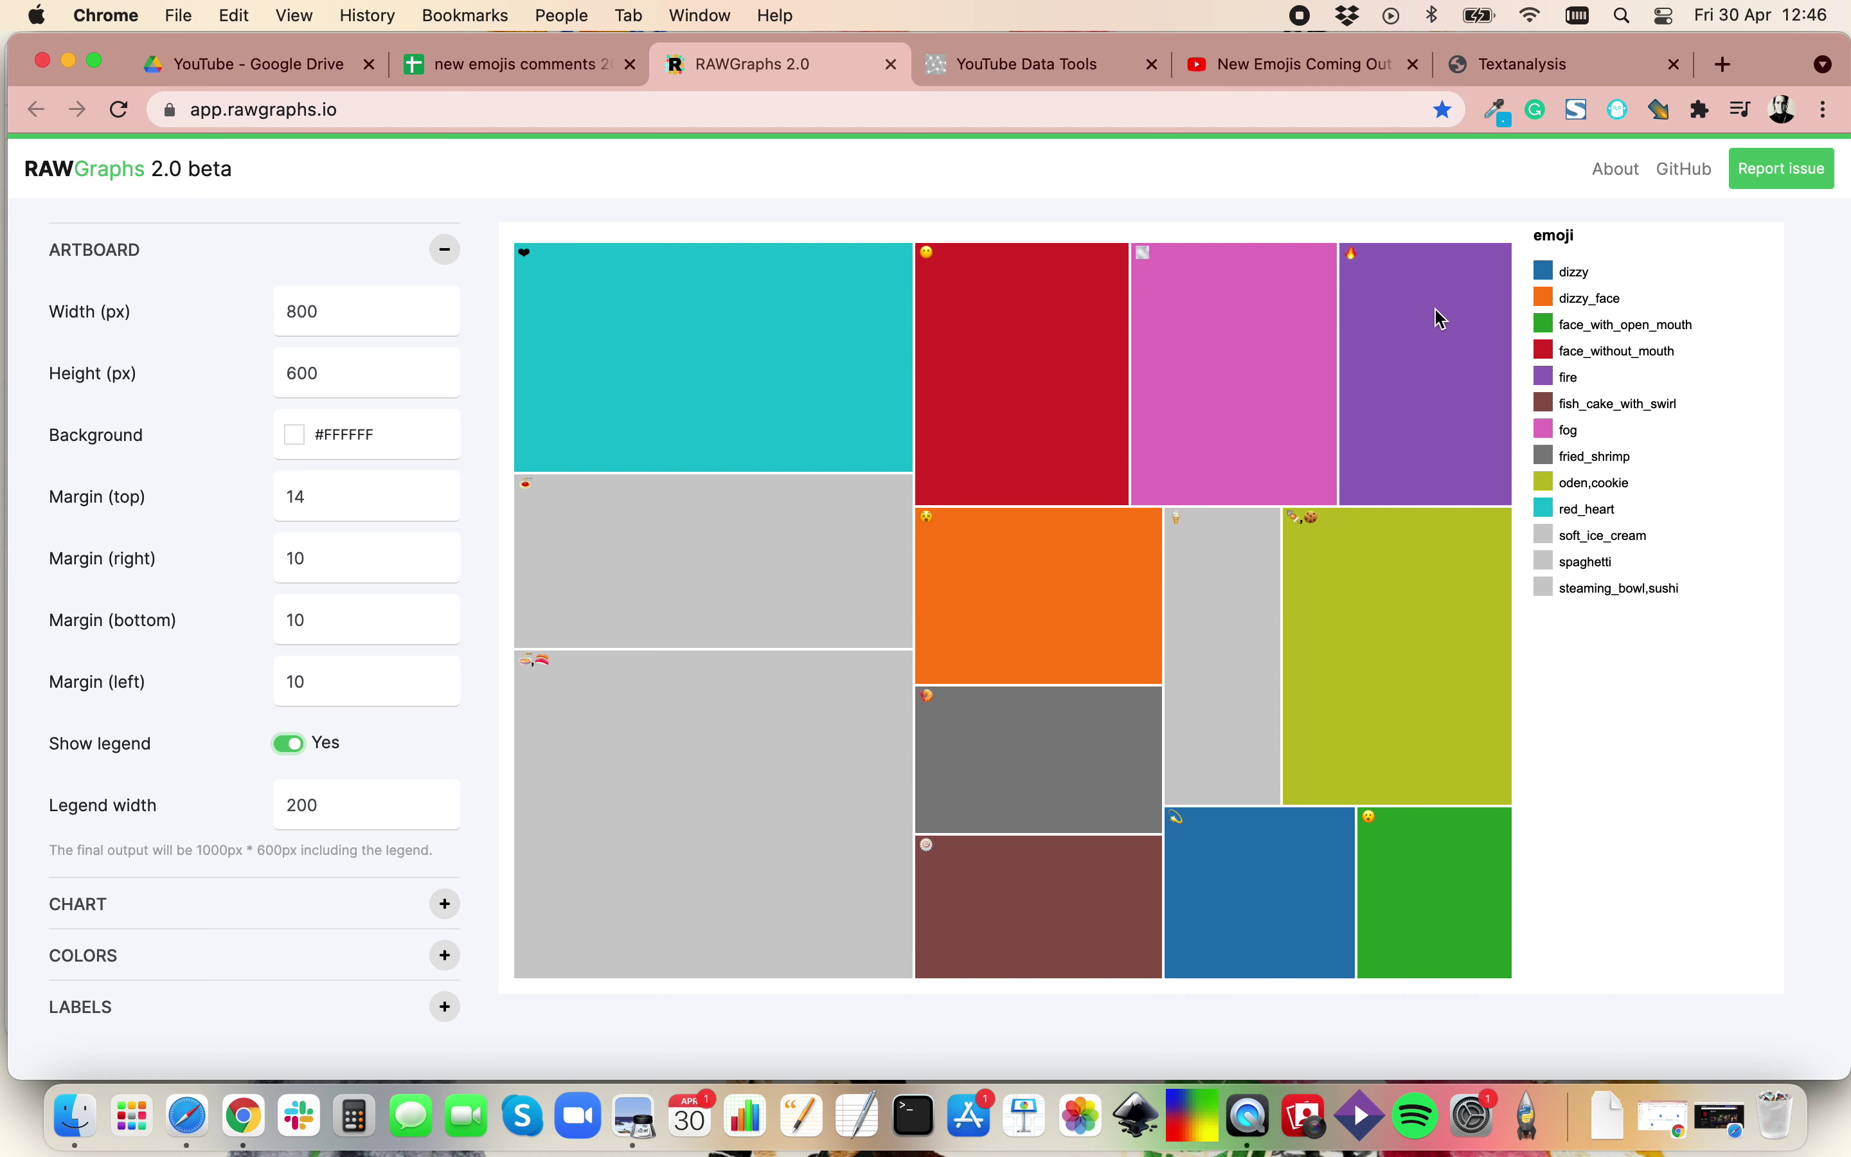
# Replace the emoji dimension in the treemap's Color variable with the alias dimension.
pyautogui.scroll(3, 1533, 436)
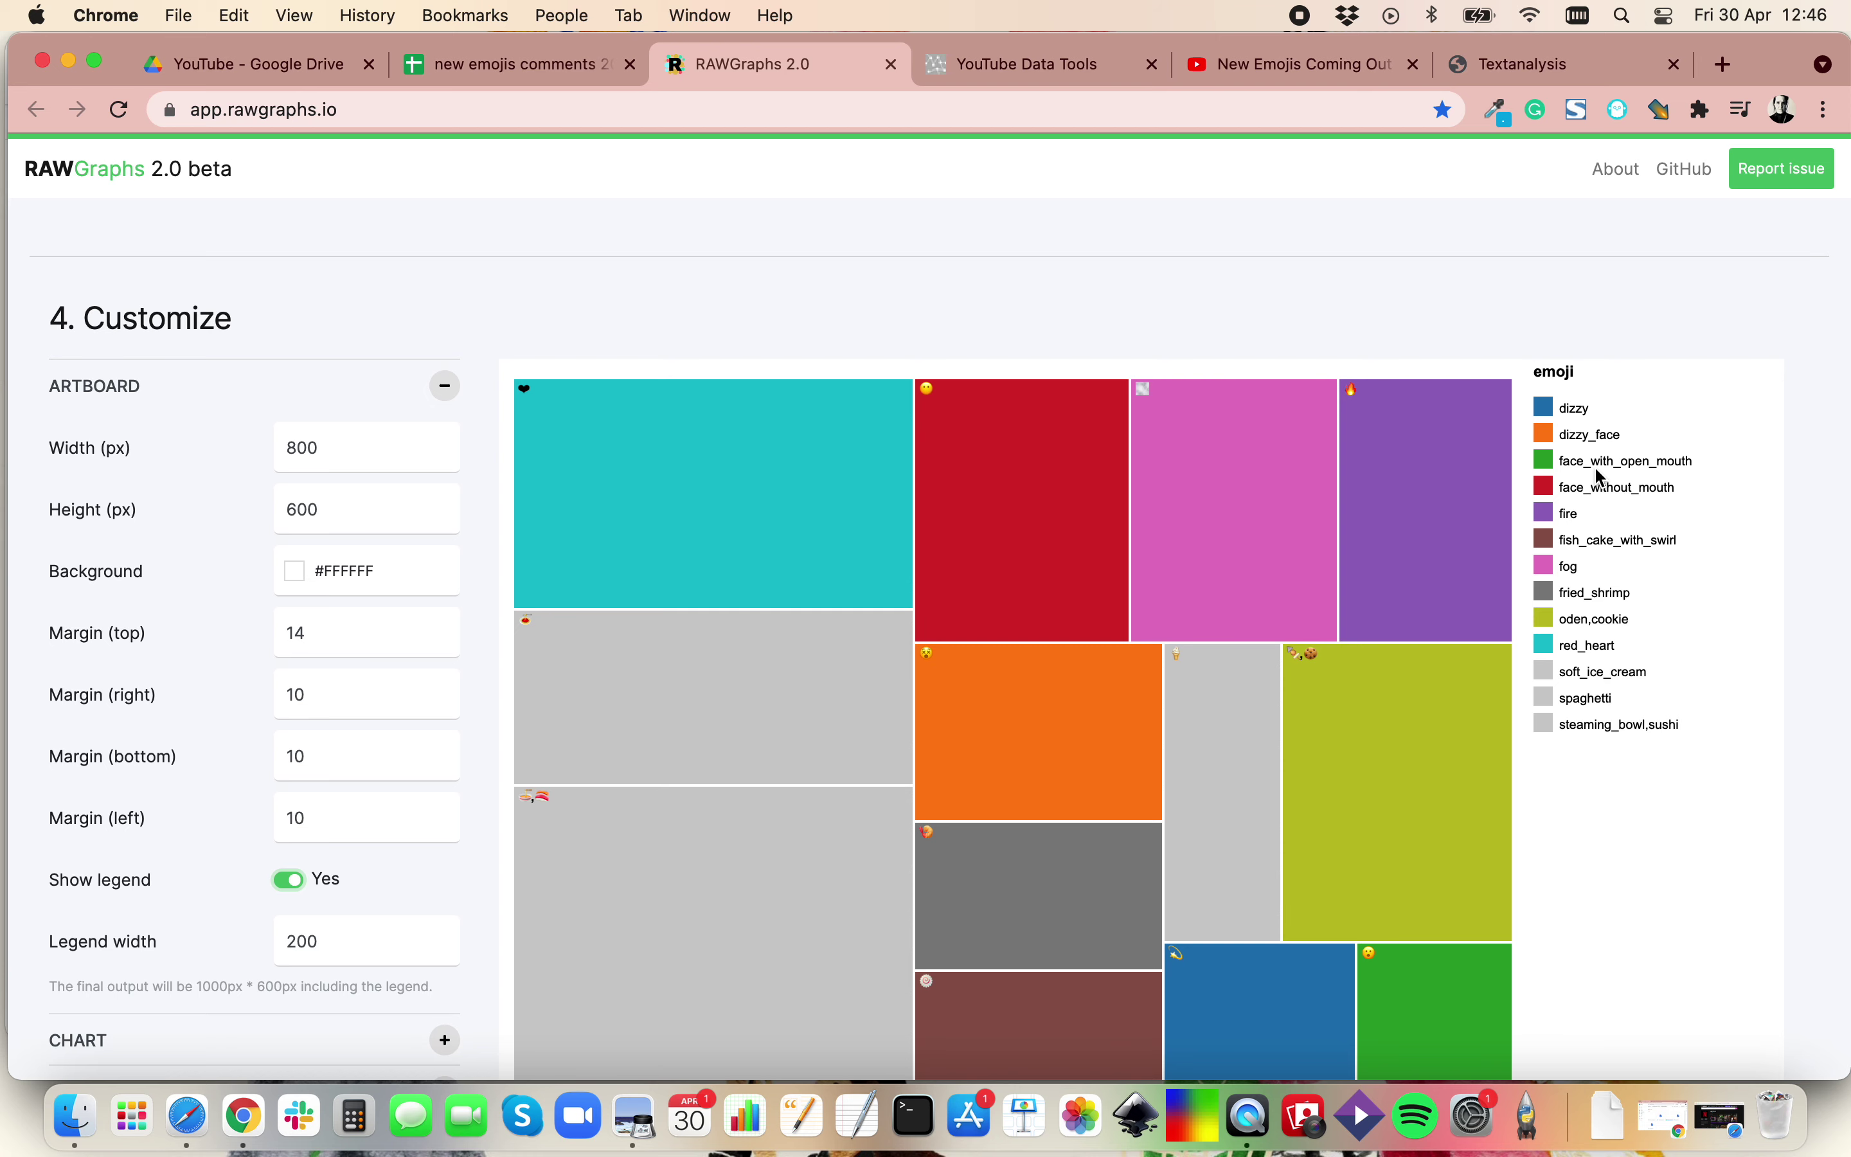
pyautogui.scroll(8, 1595, 458)
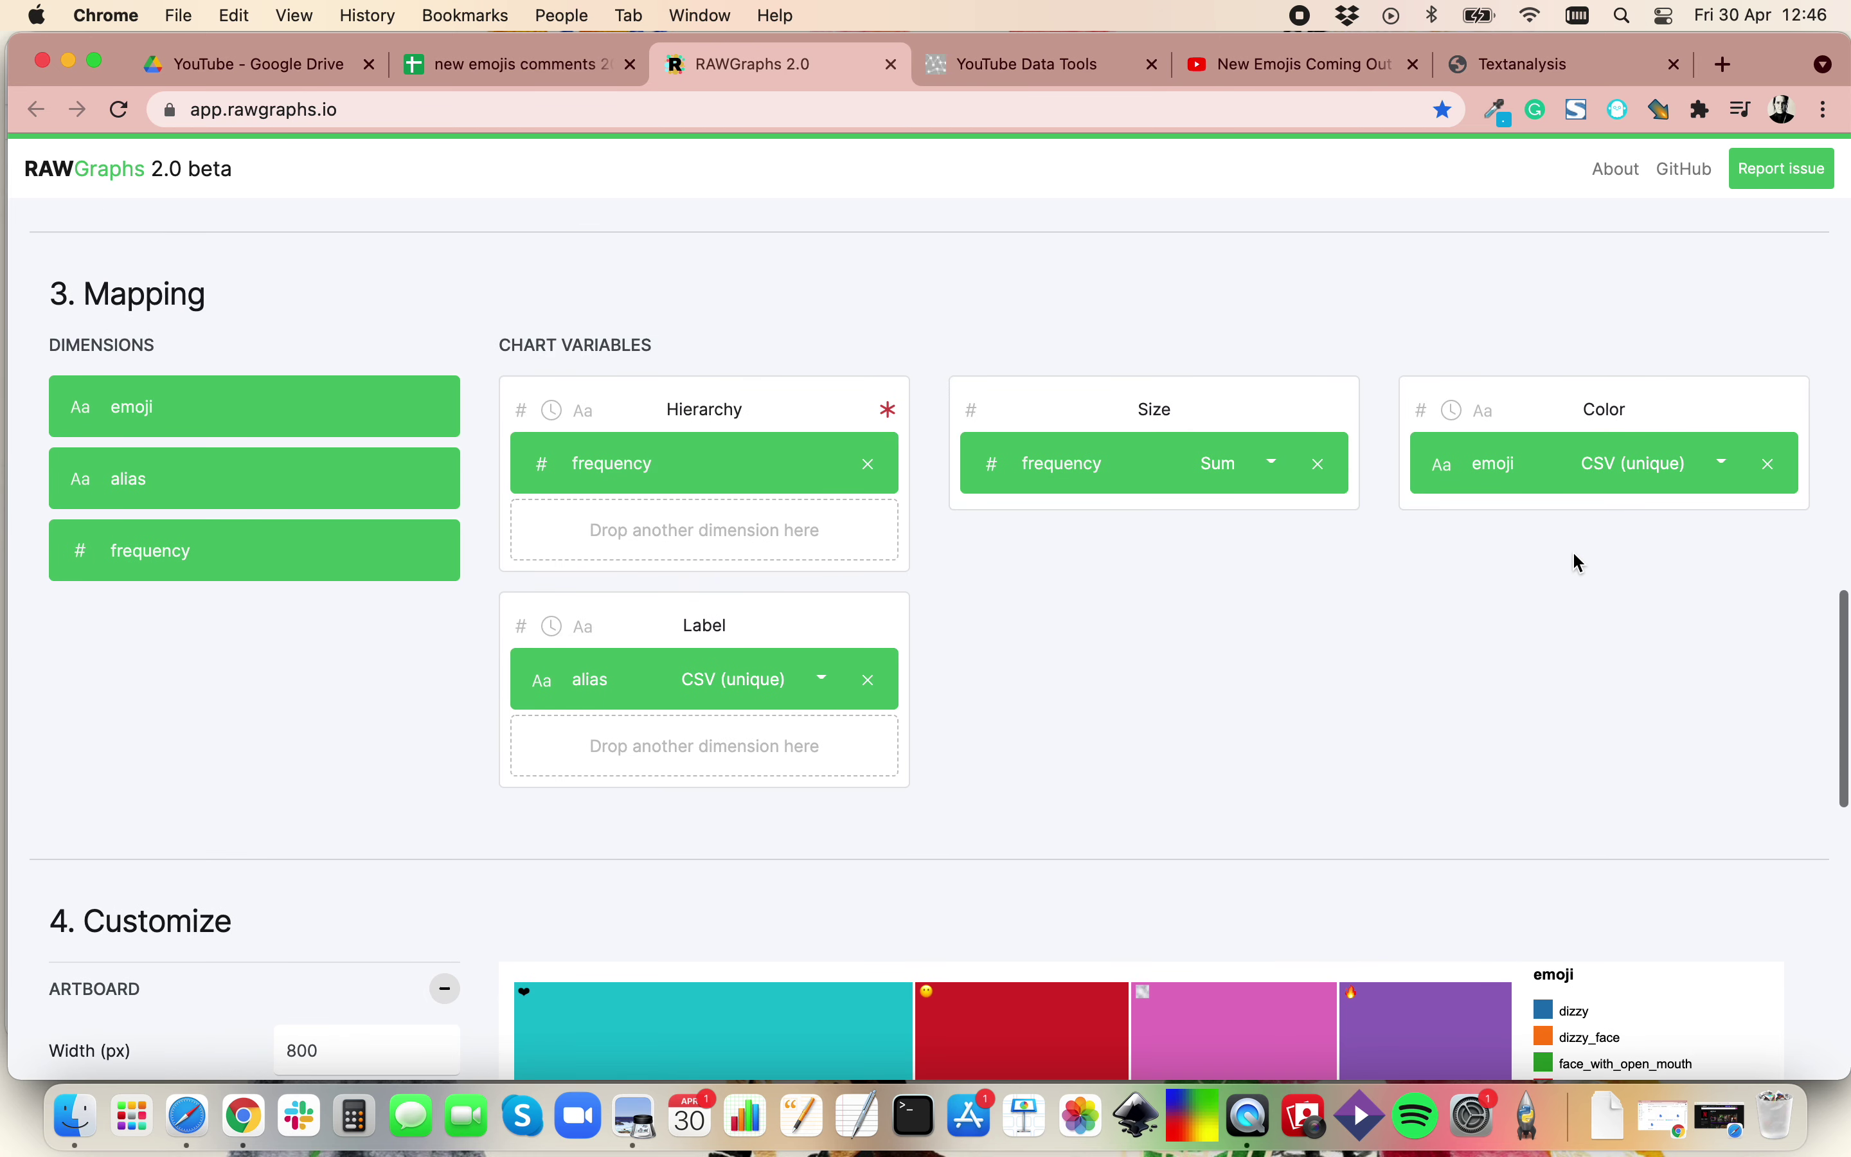
pyautogui.click(1772, 466)
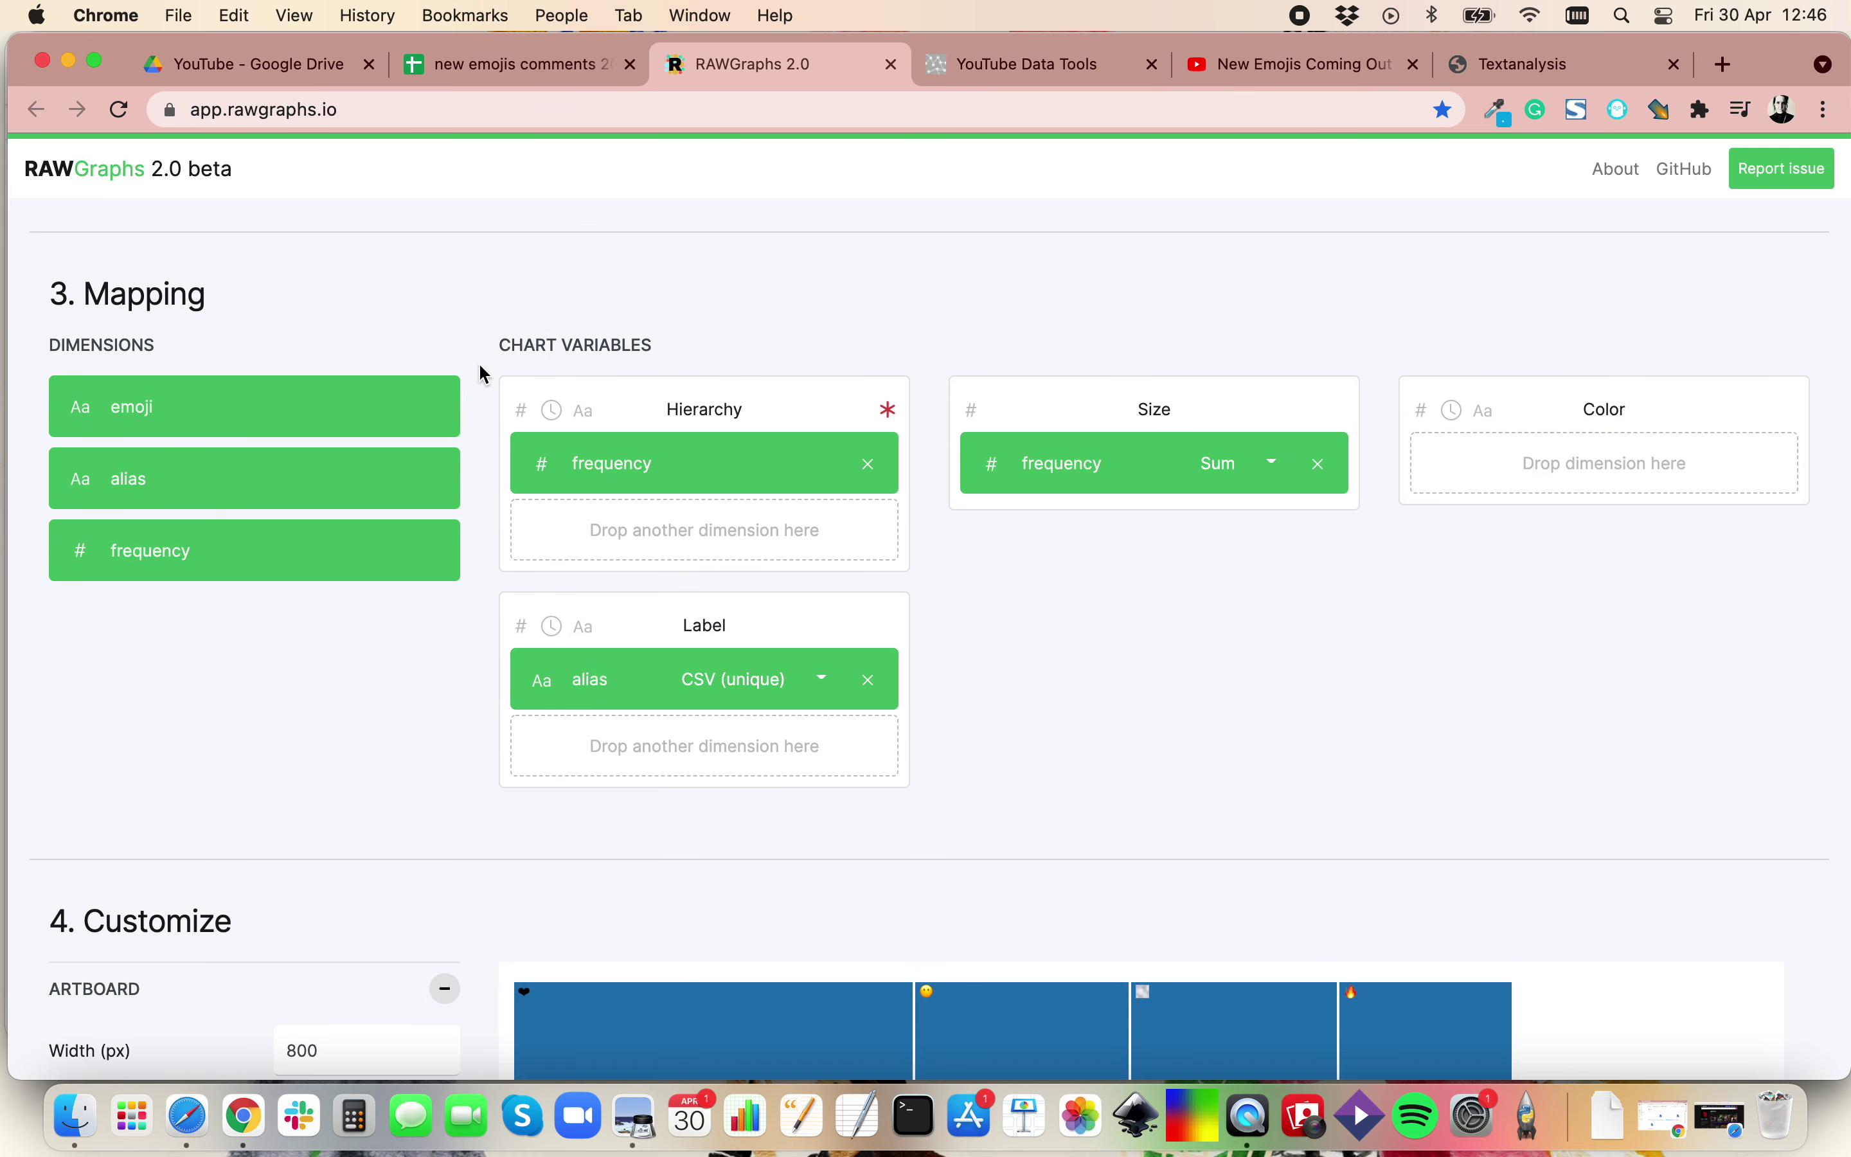
pyautogui.moveTo(164, 478); pyautogui.dragTo(1428, 473)
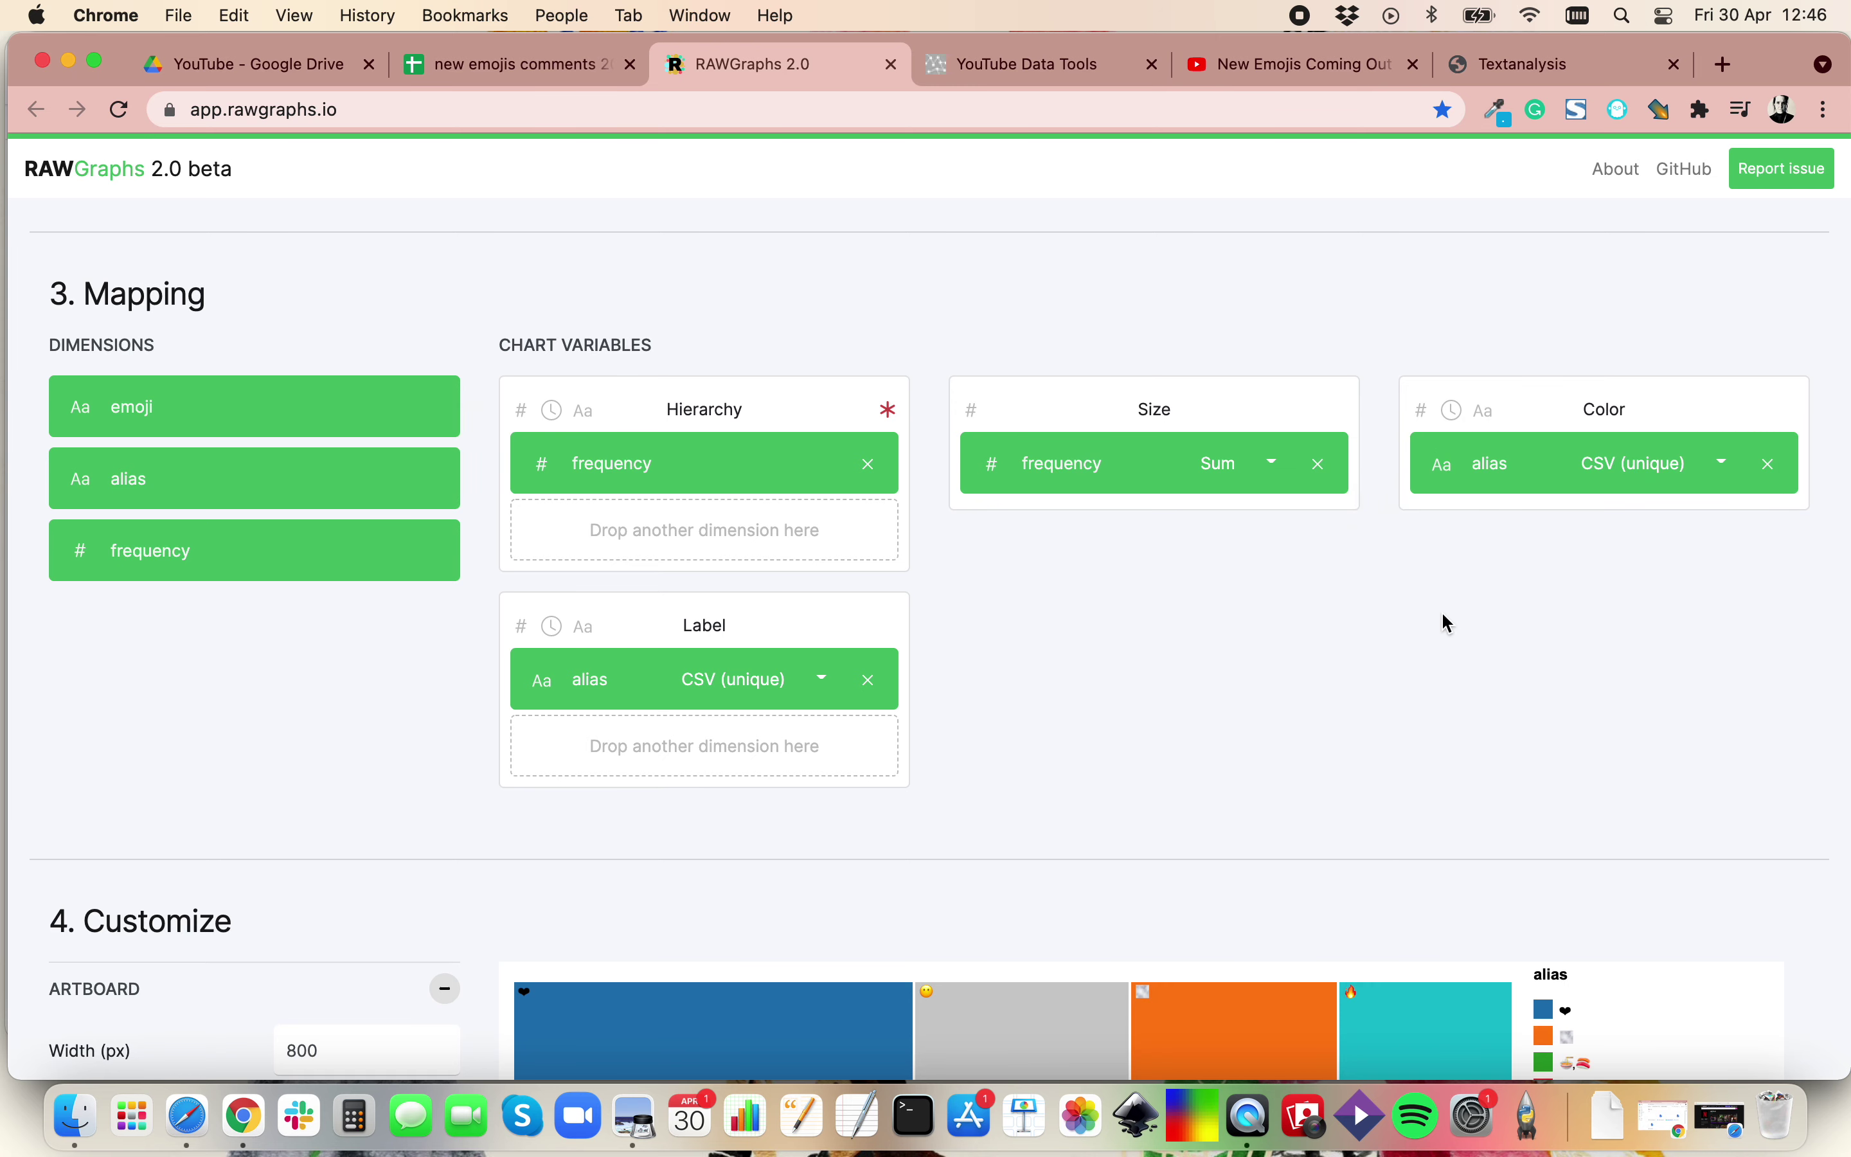
# Collapse the treemap's artboard settings and expand its chart settings.
pyautogui.scroll(-7, 1441, 619)
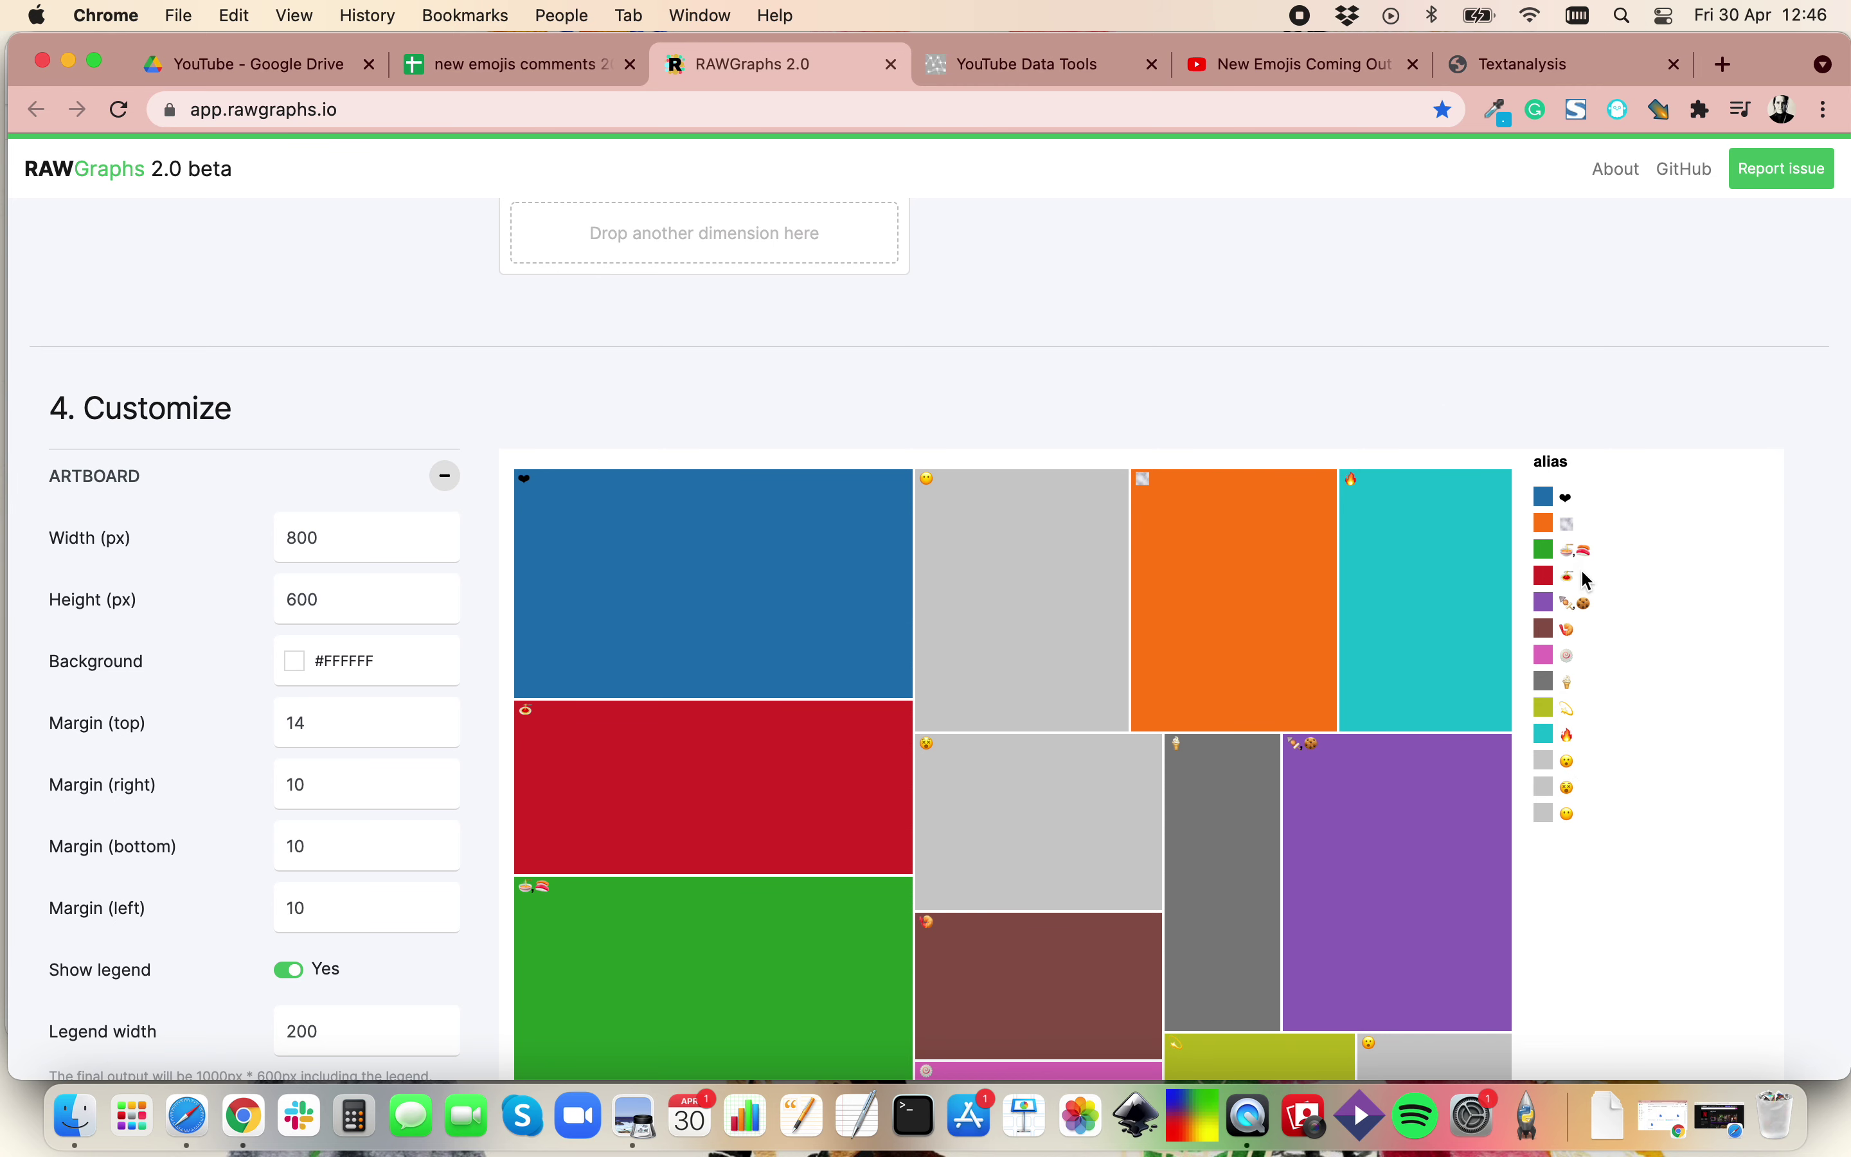
pyautogui.scroll(-5, 450, 757)
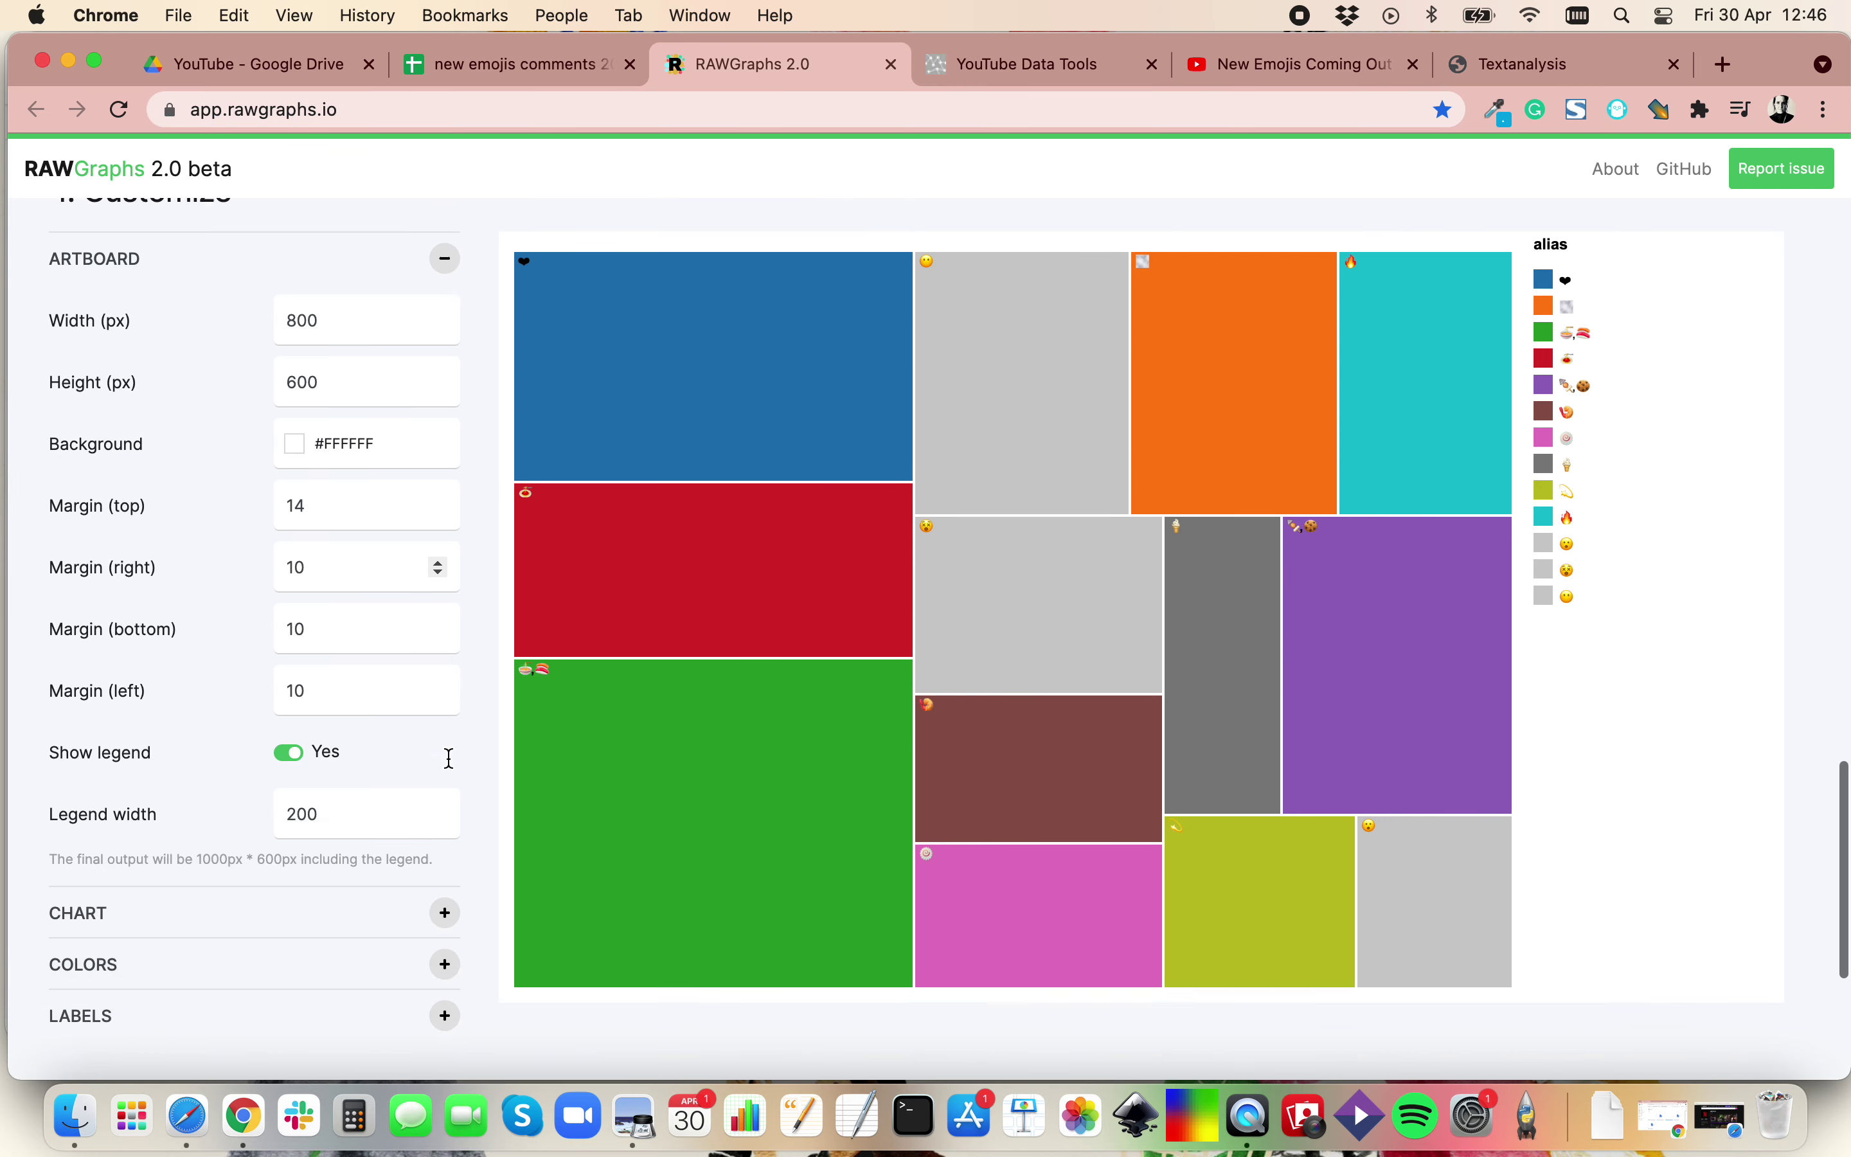
pyautogui.scroll(3, 444, 792)
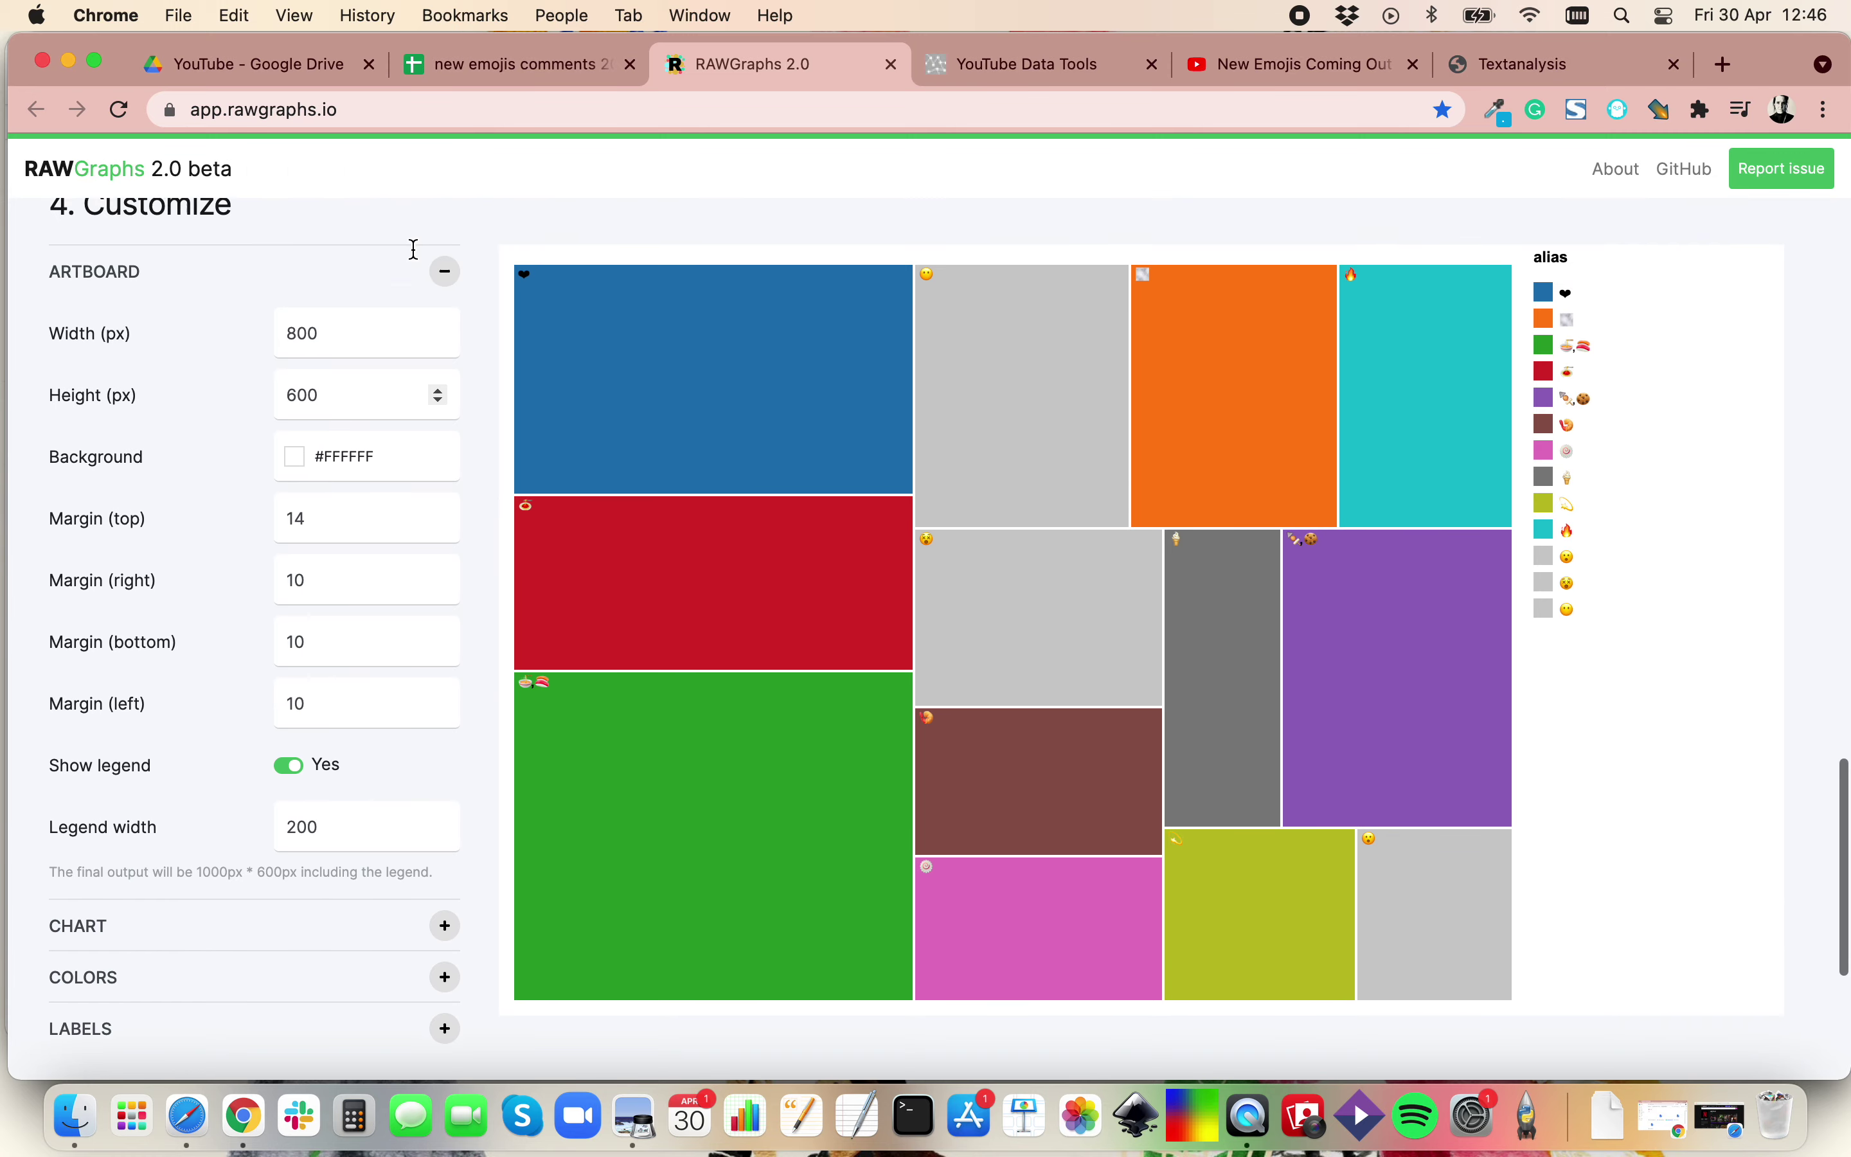
pyautogui.click(446, 288)
pyautogui.click(437, 337)
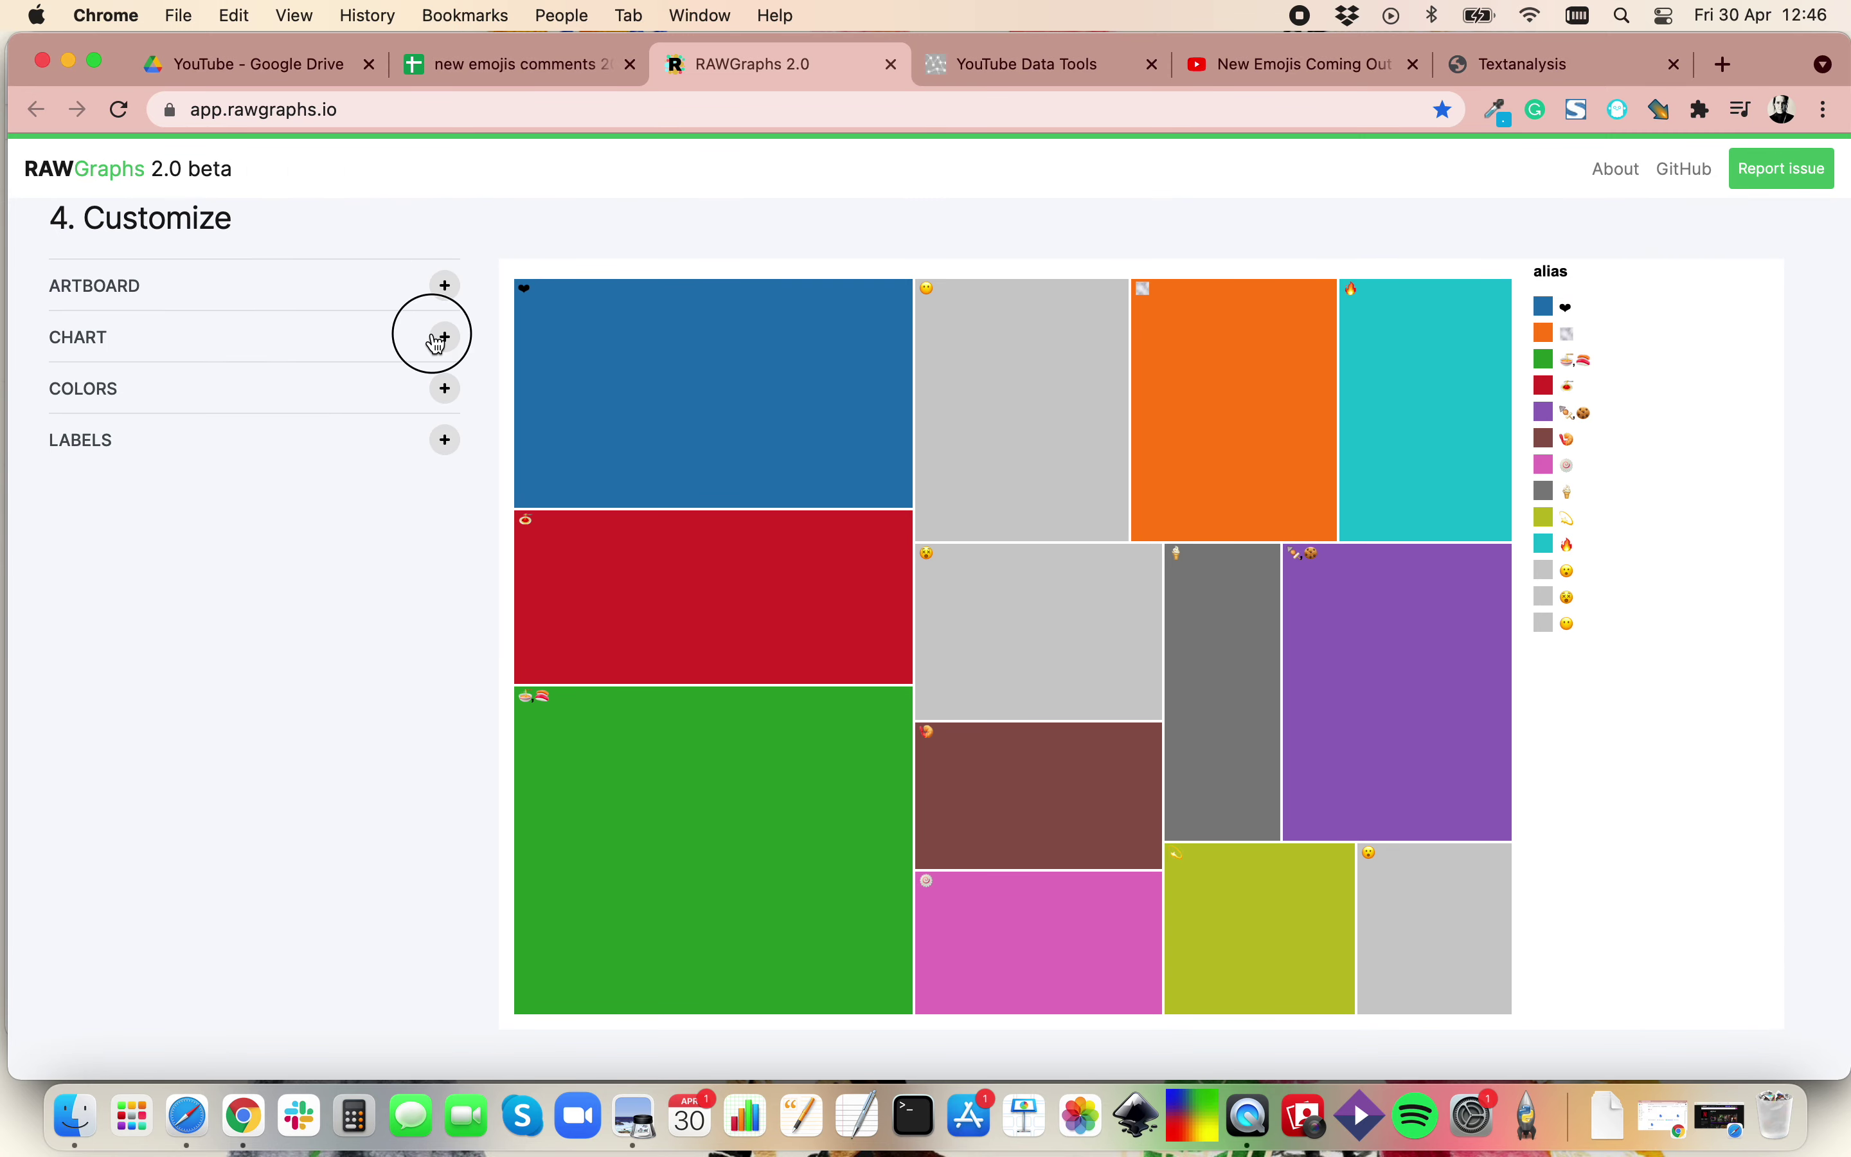
# Try the Binary and Dice tiling methods on the treemap, and return to Squarify.
pyautogui.click(322, 398)
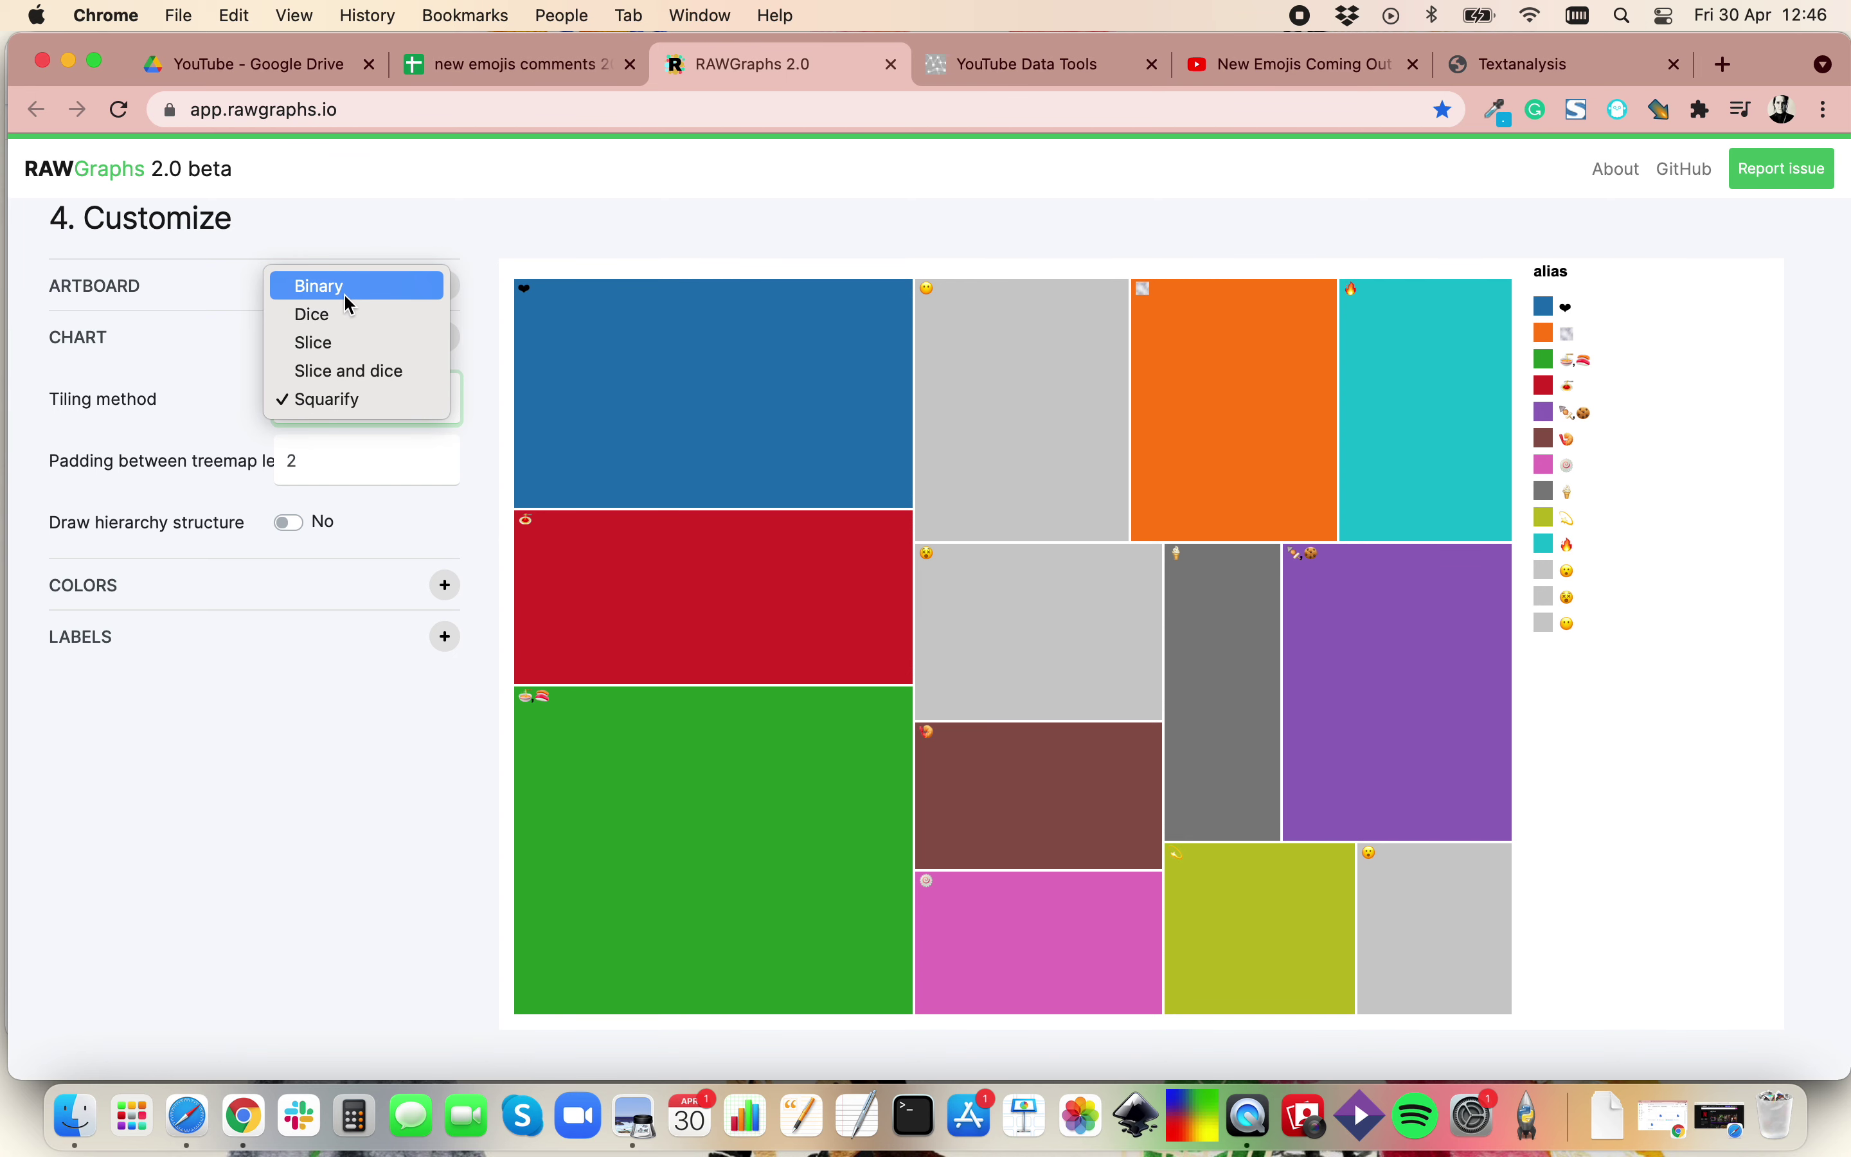
pyautogui.click(325, 286)
pyautogui.click(386, 396)
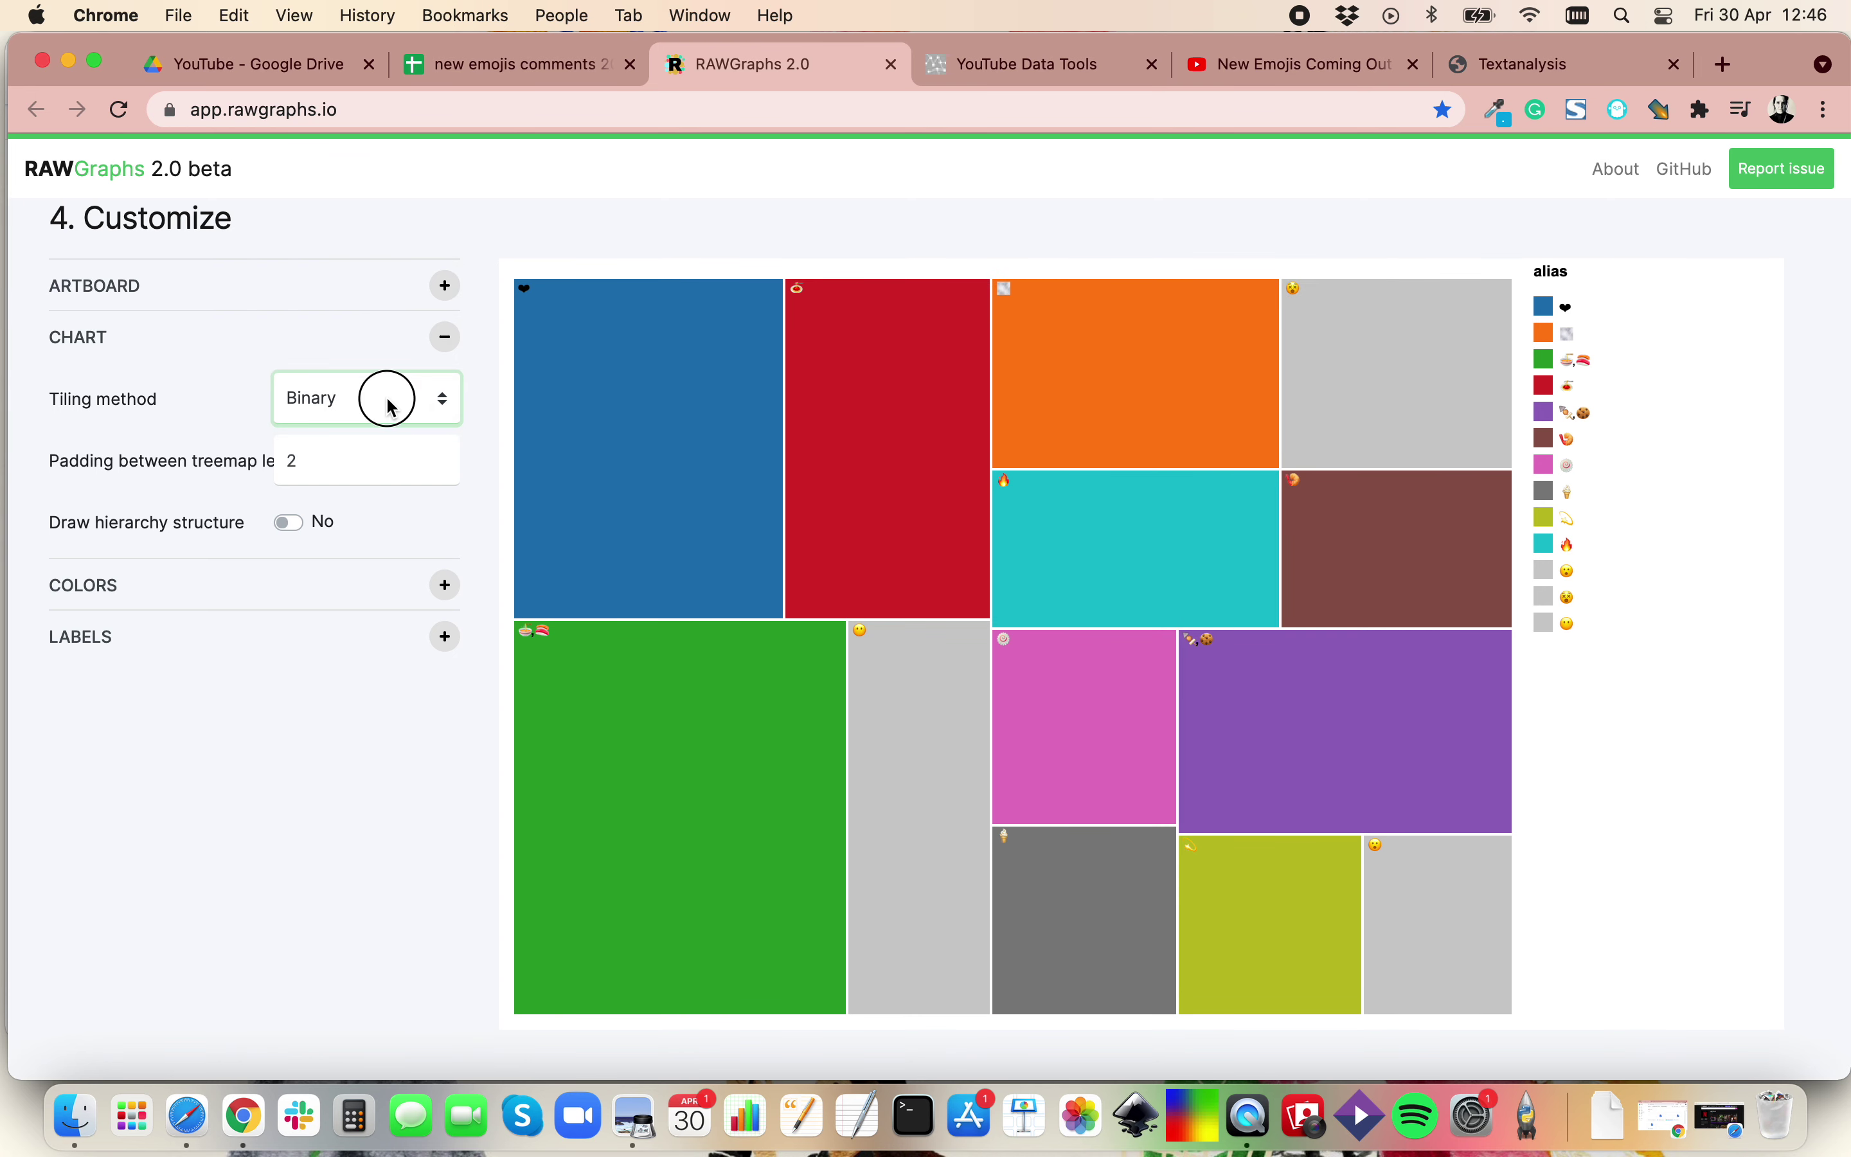
pyautogui.click(359, 429)
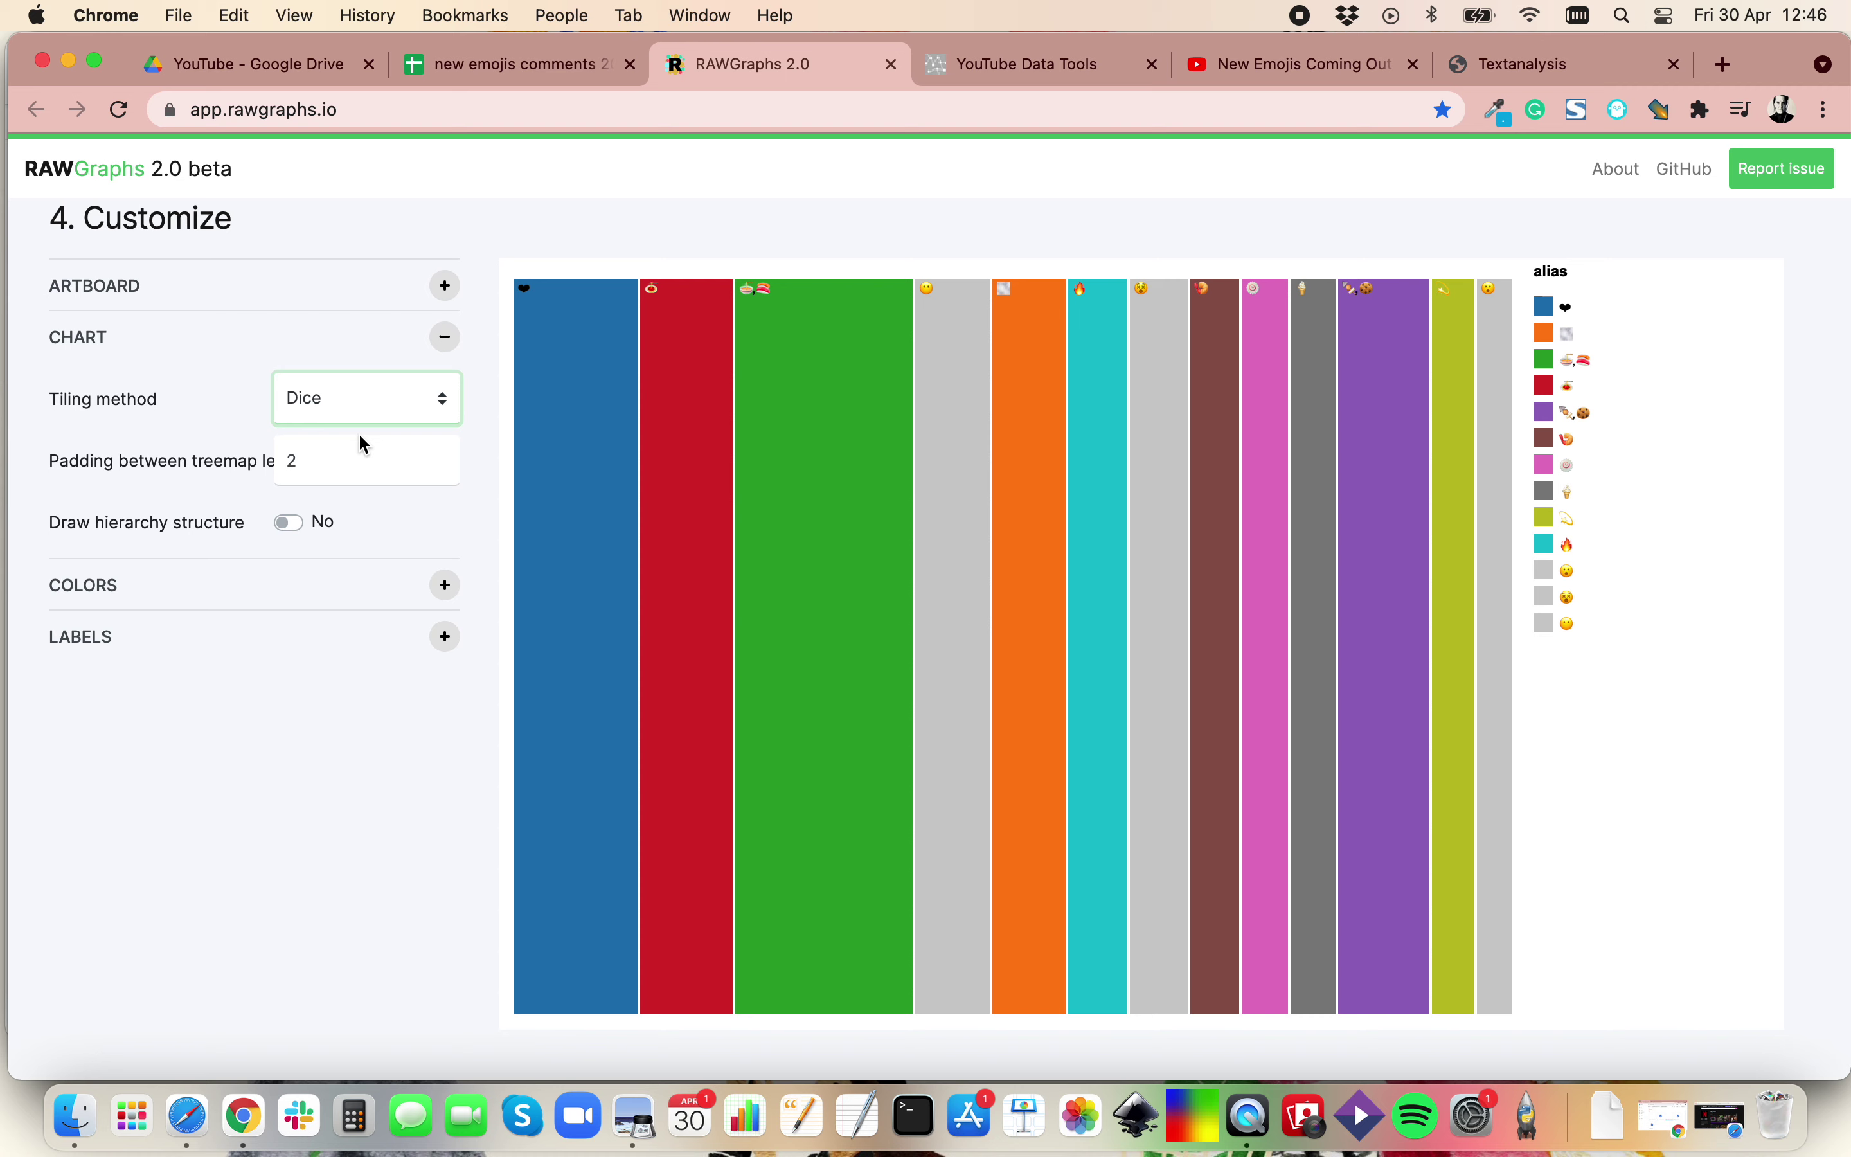
pyautogui.click(331, 459)
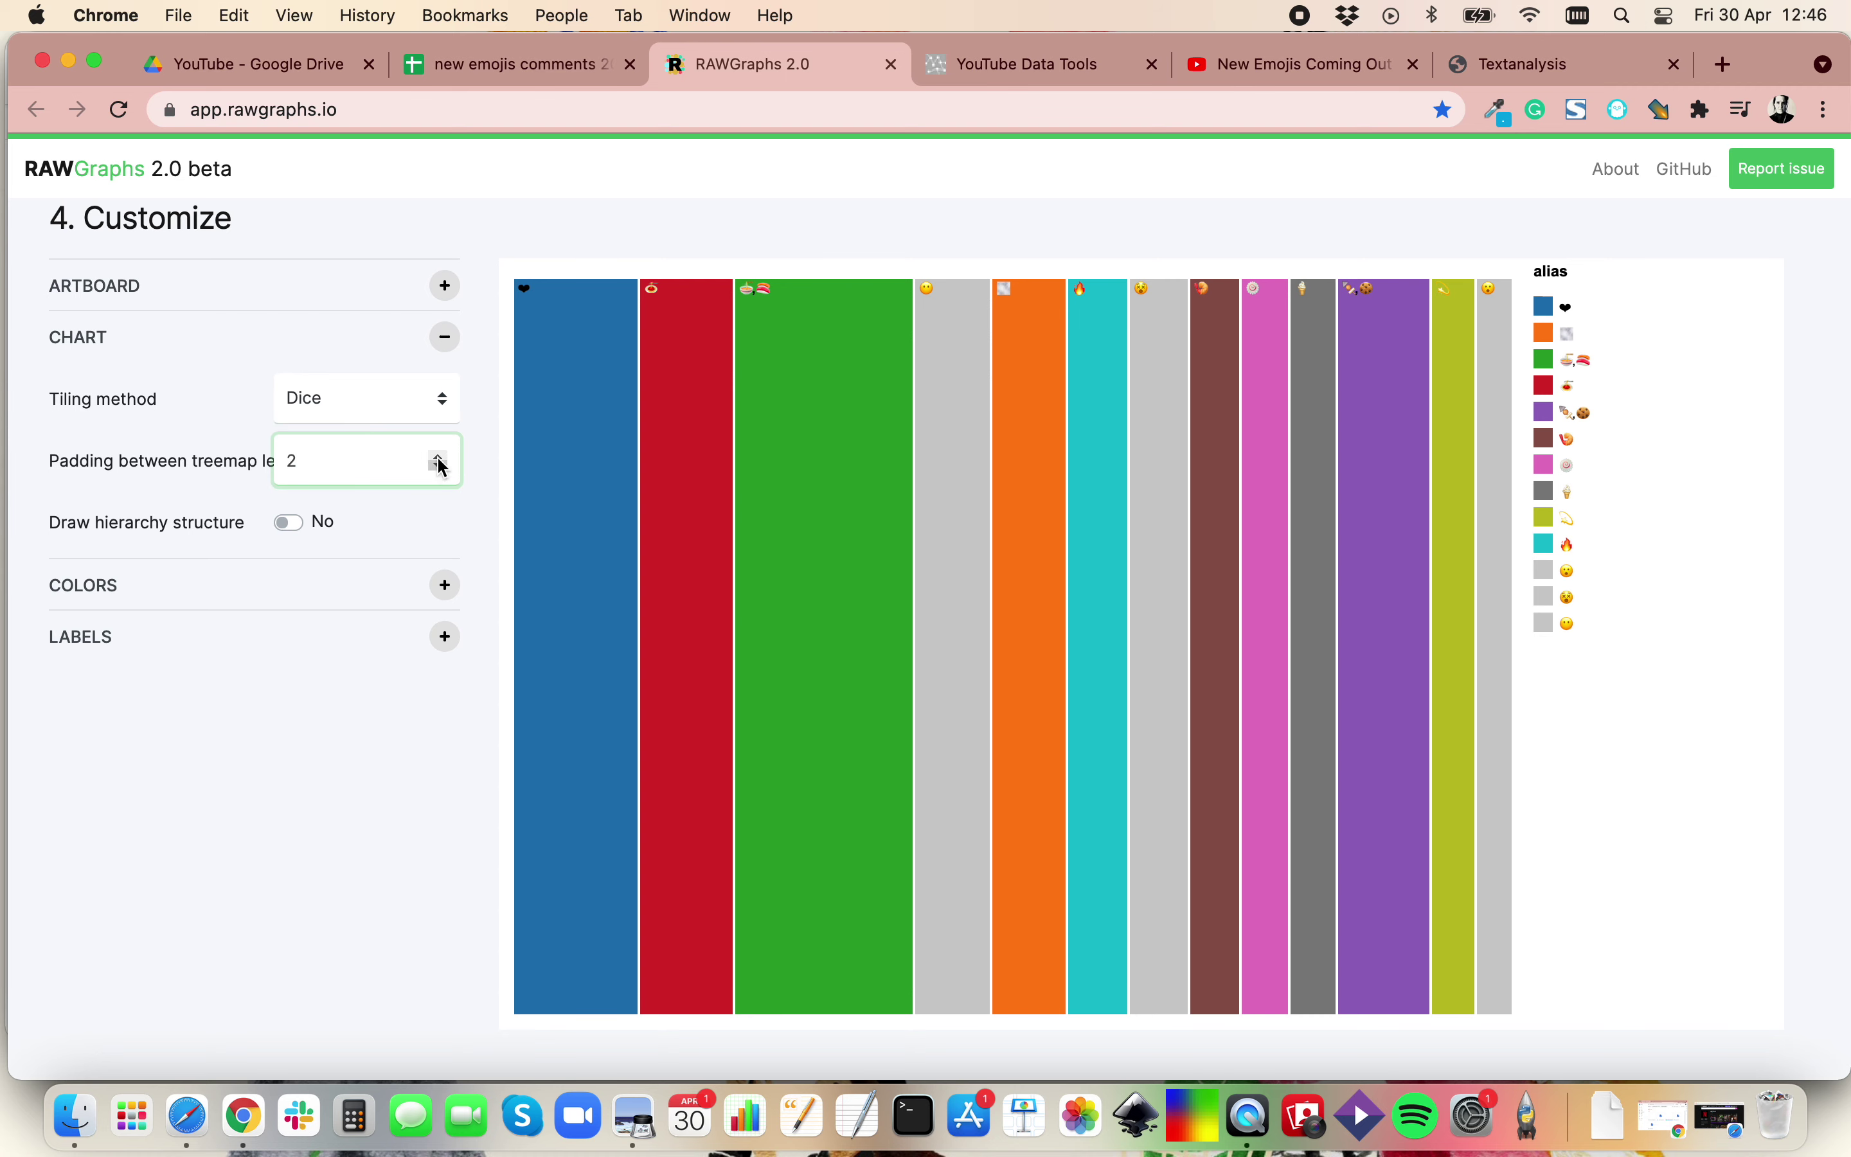
pyautogui.click(417, 402)
pyautogui.click(384, 485)
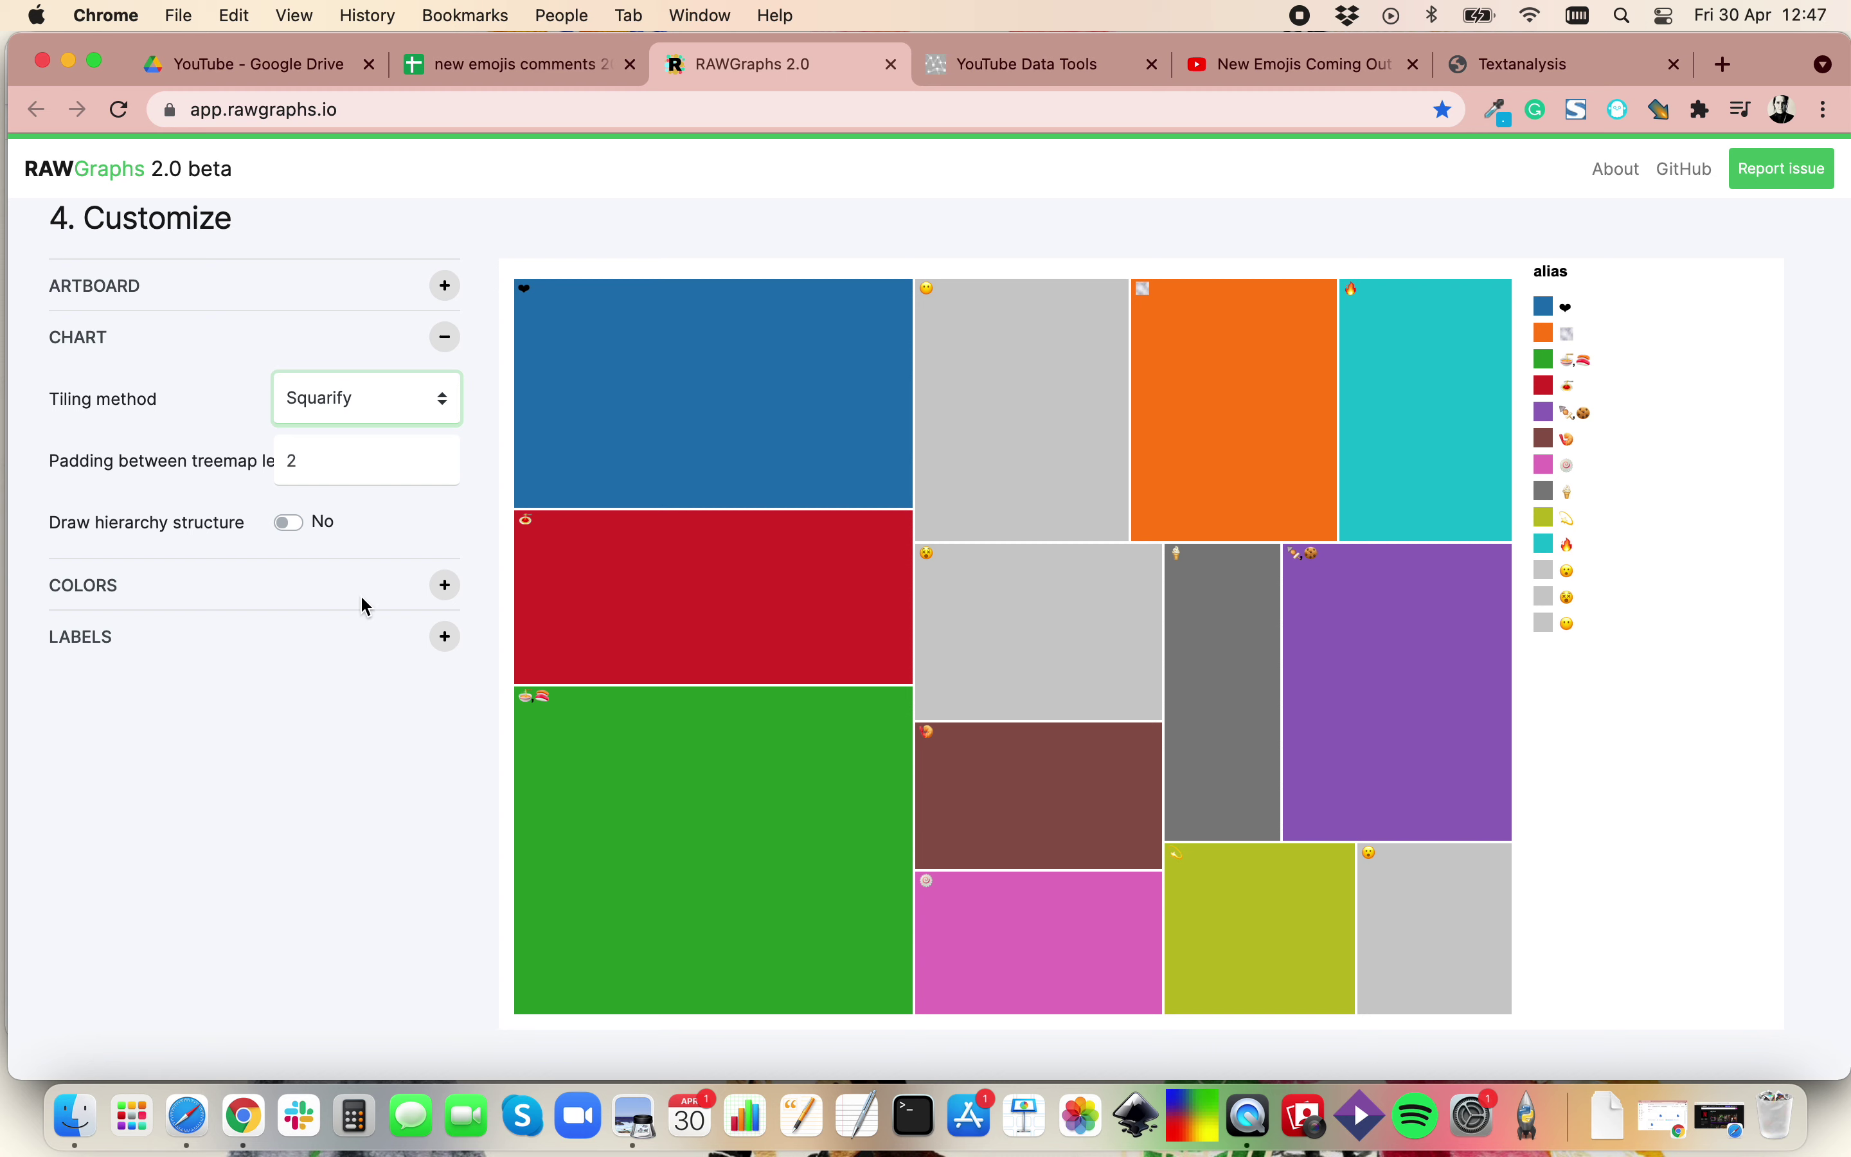
pyautogui.click(359, 411)
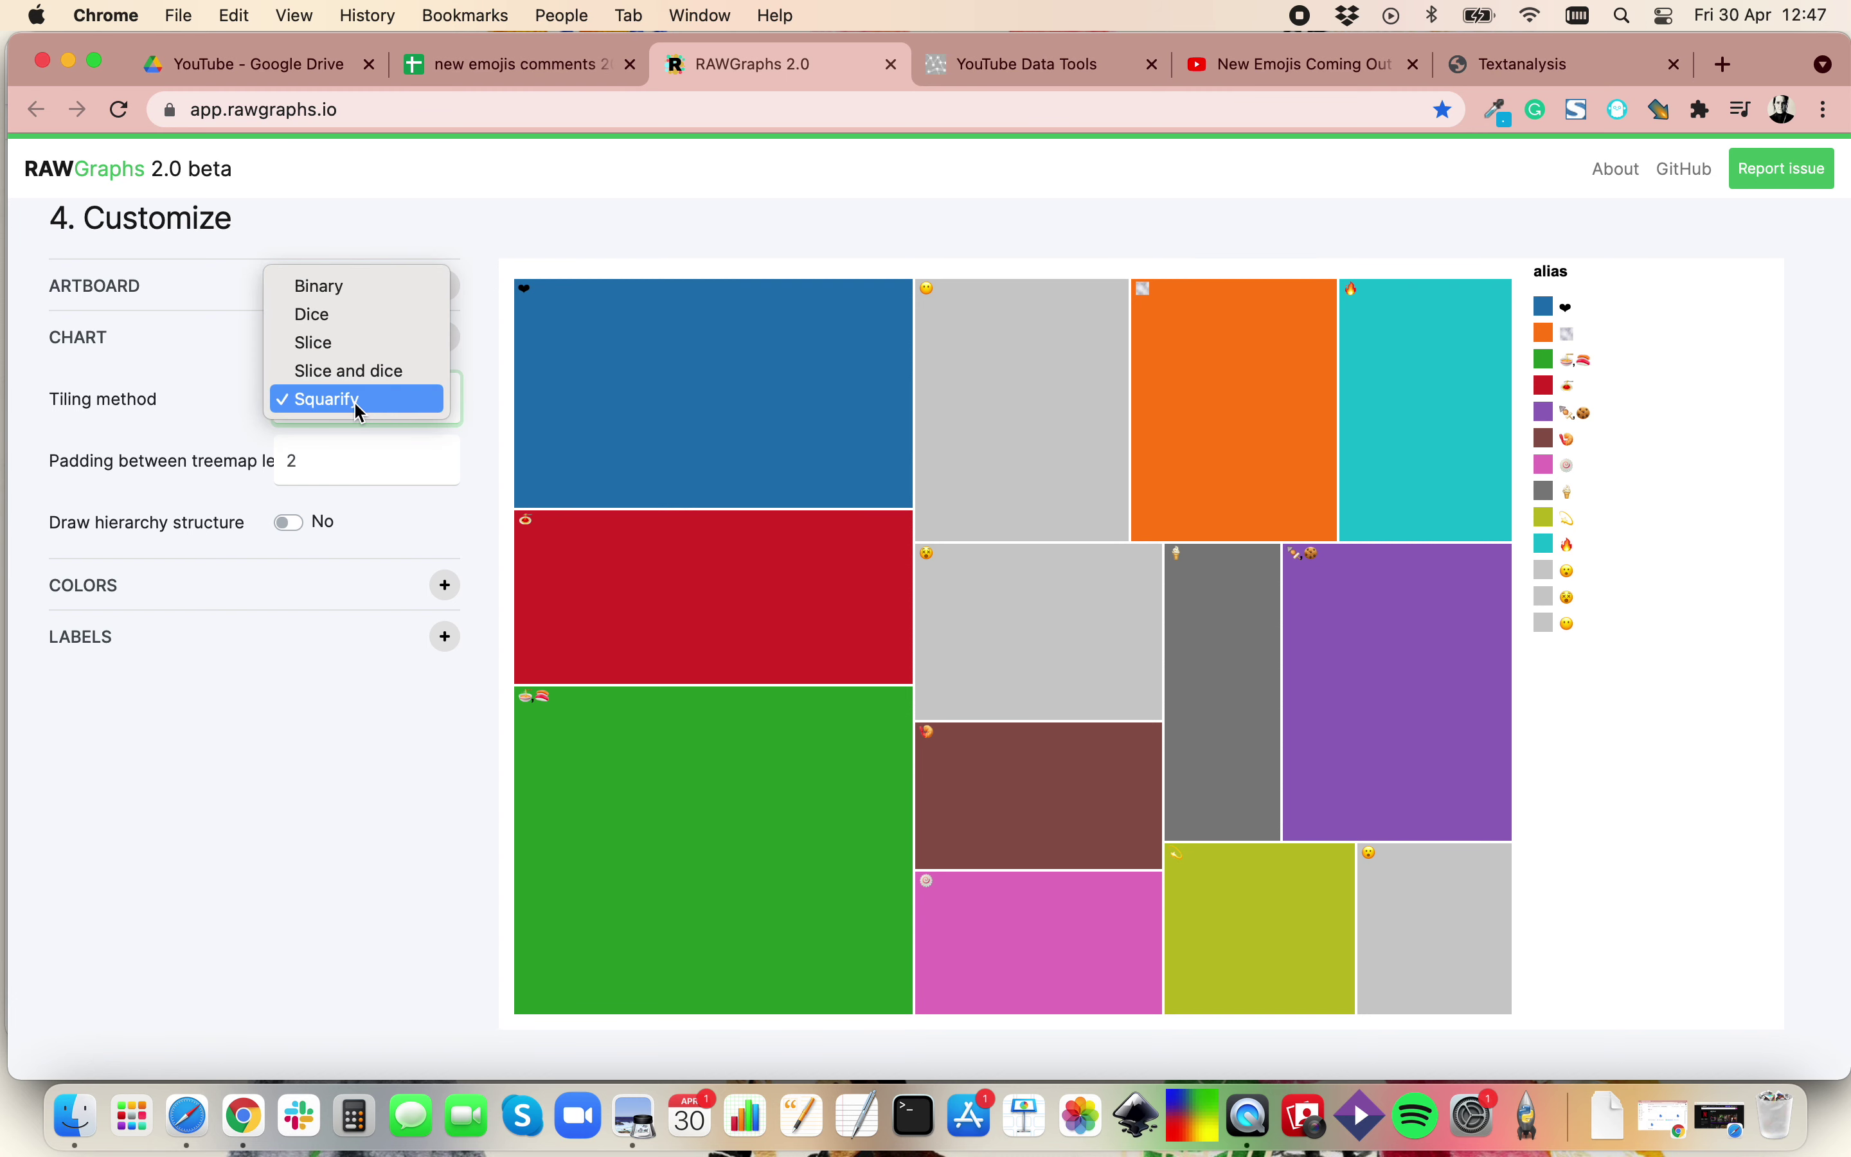
pyautogui.click(473, 242)
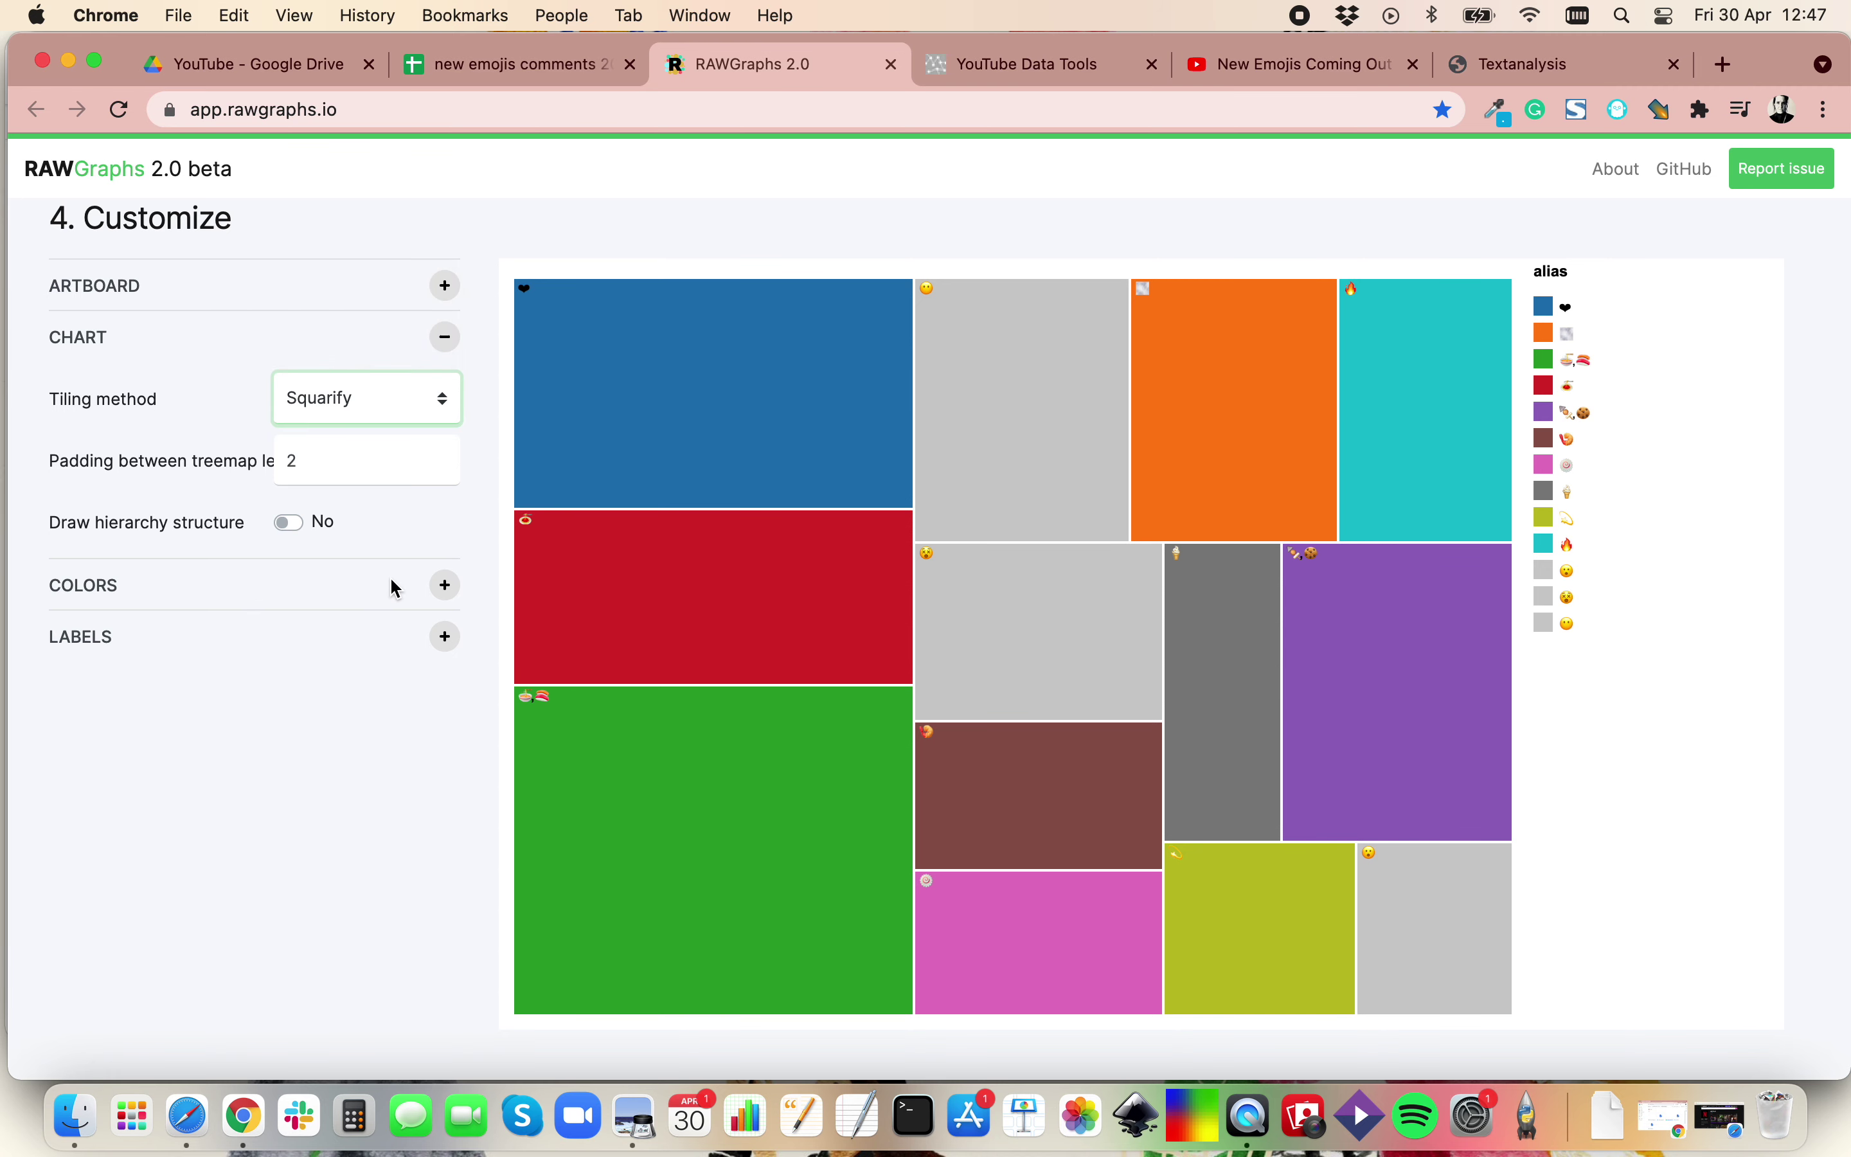
# In the treemap's color settings, recolor the first of the three grey face emojis to yellow #F8E71C.
pyautogui.click(443, 587)
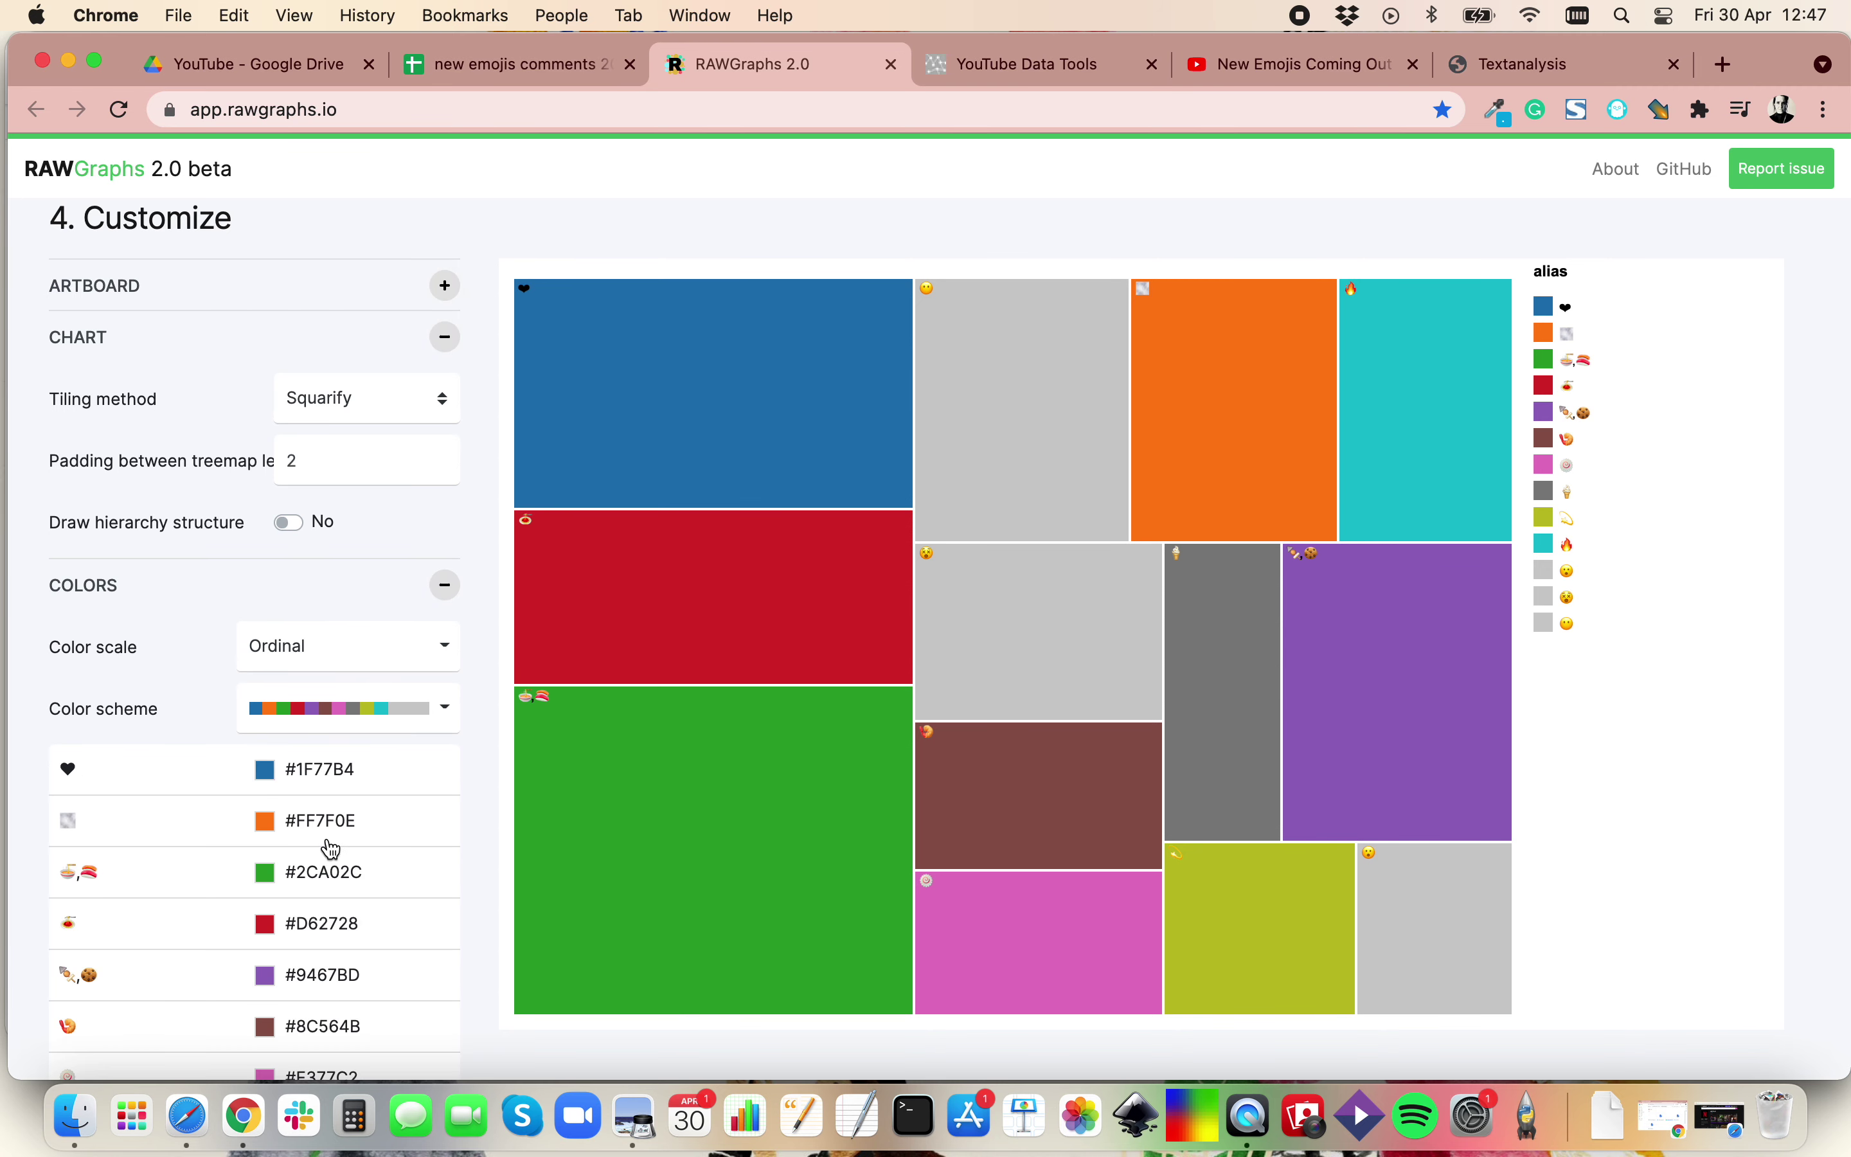
pyautogui.scroll(-5, 330, 849)
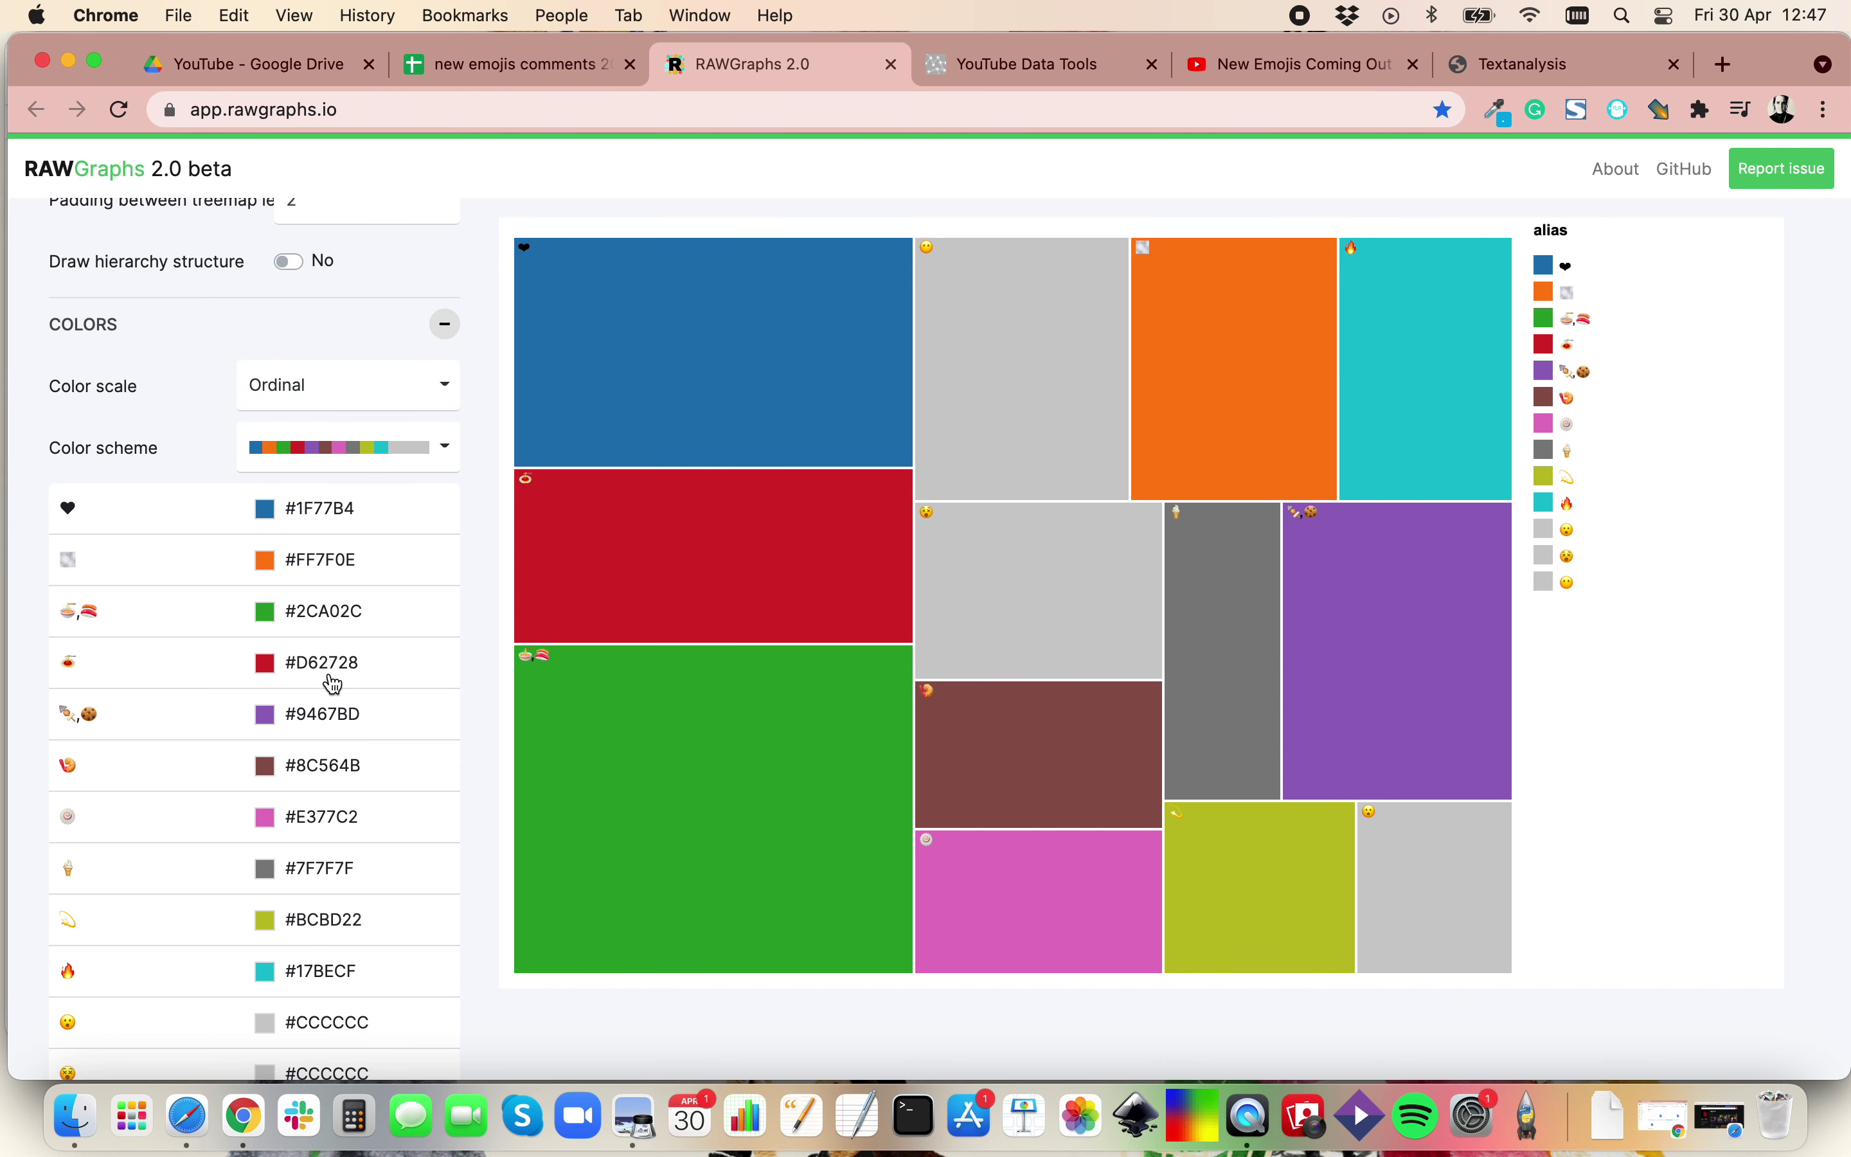
pyautogui.scroll(-5, 333, 683)
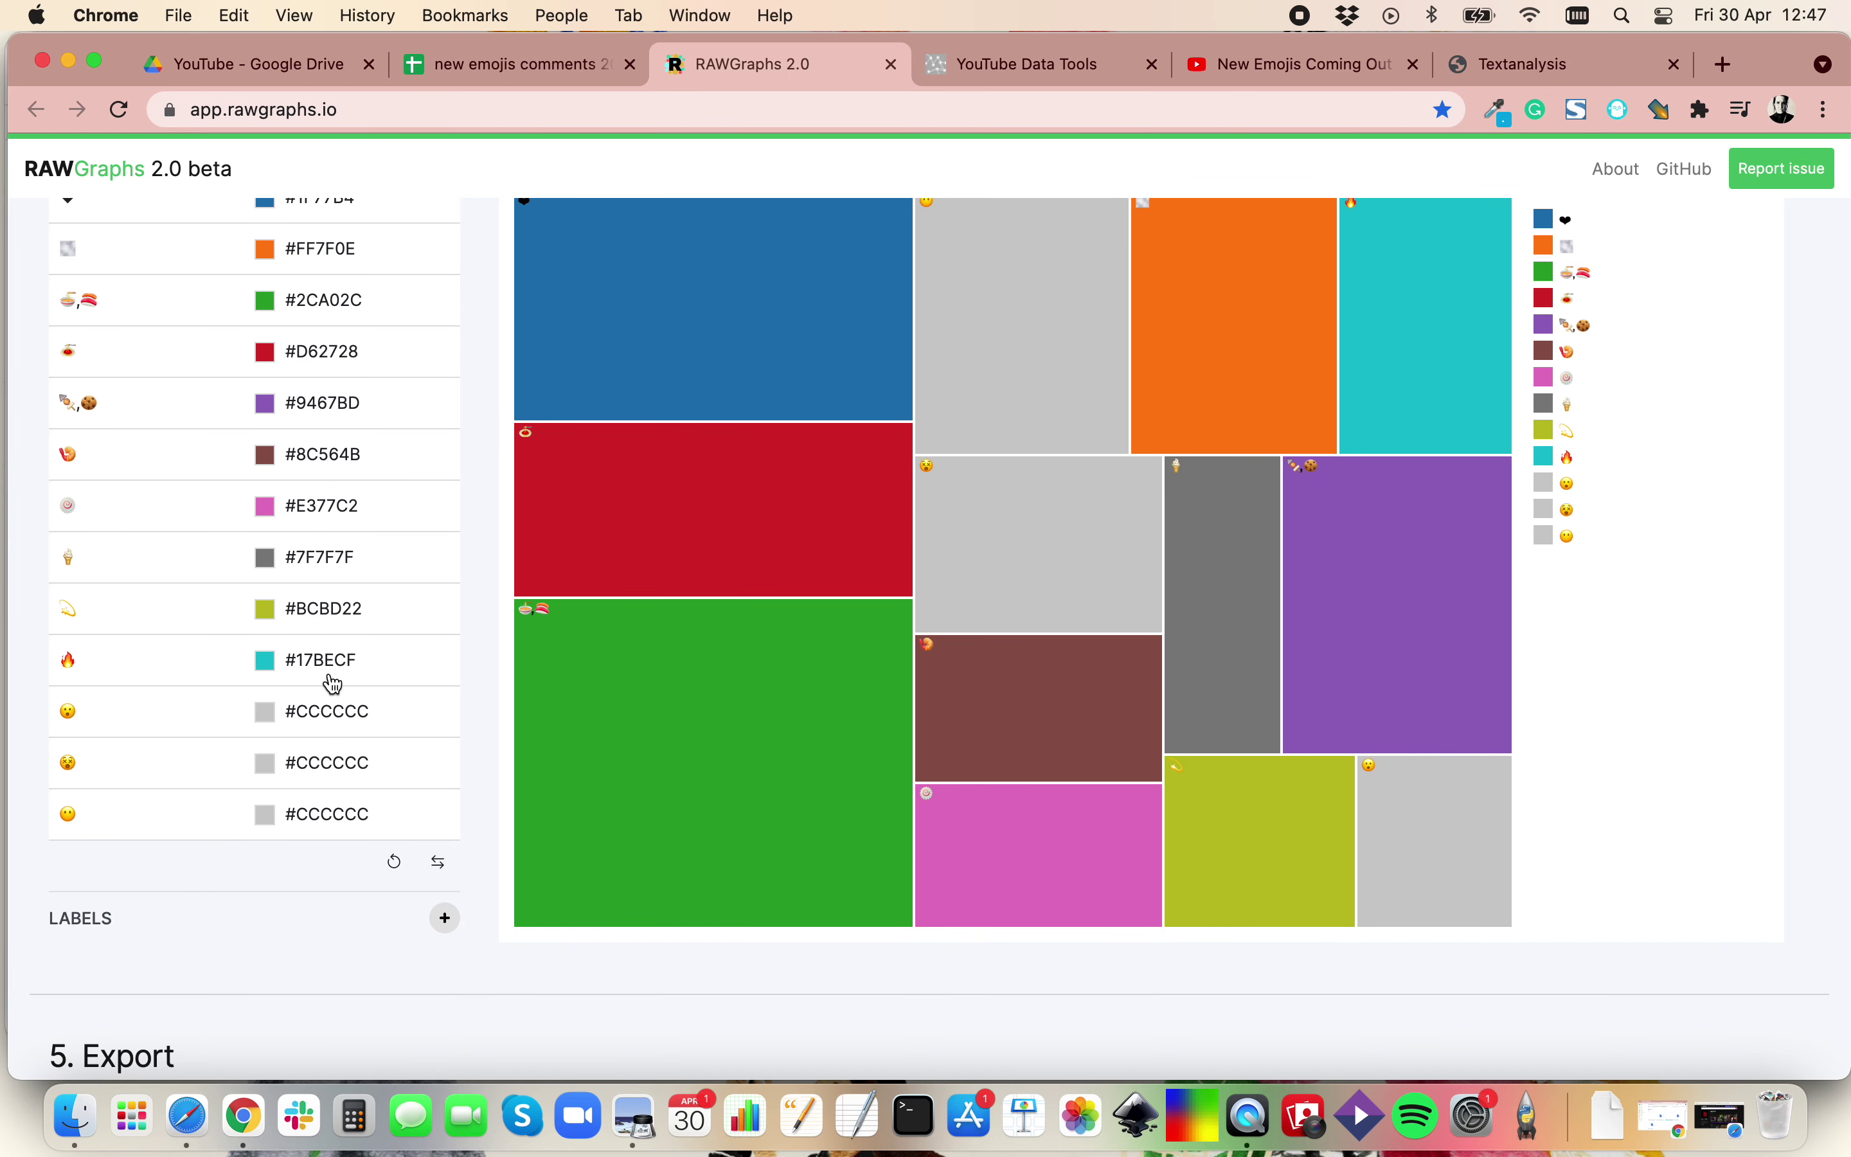
pyautogui.click(265, 712)
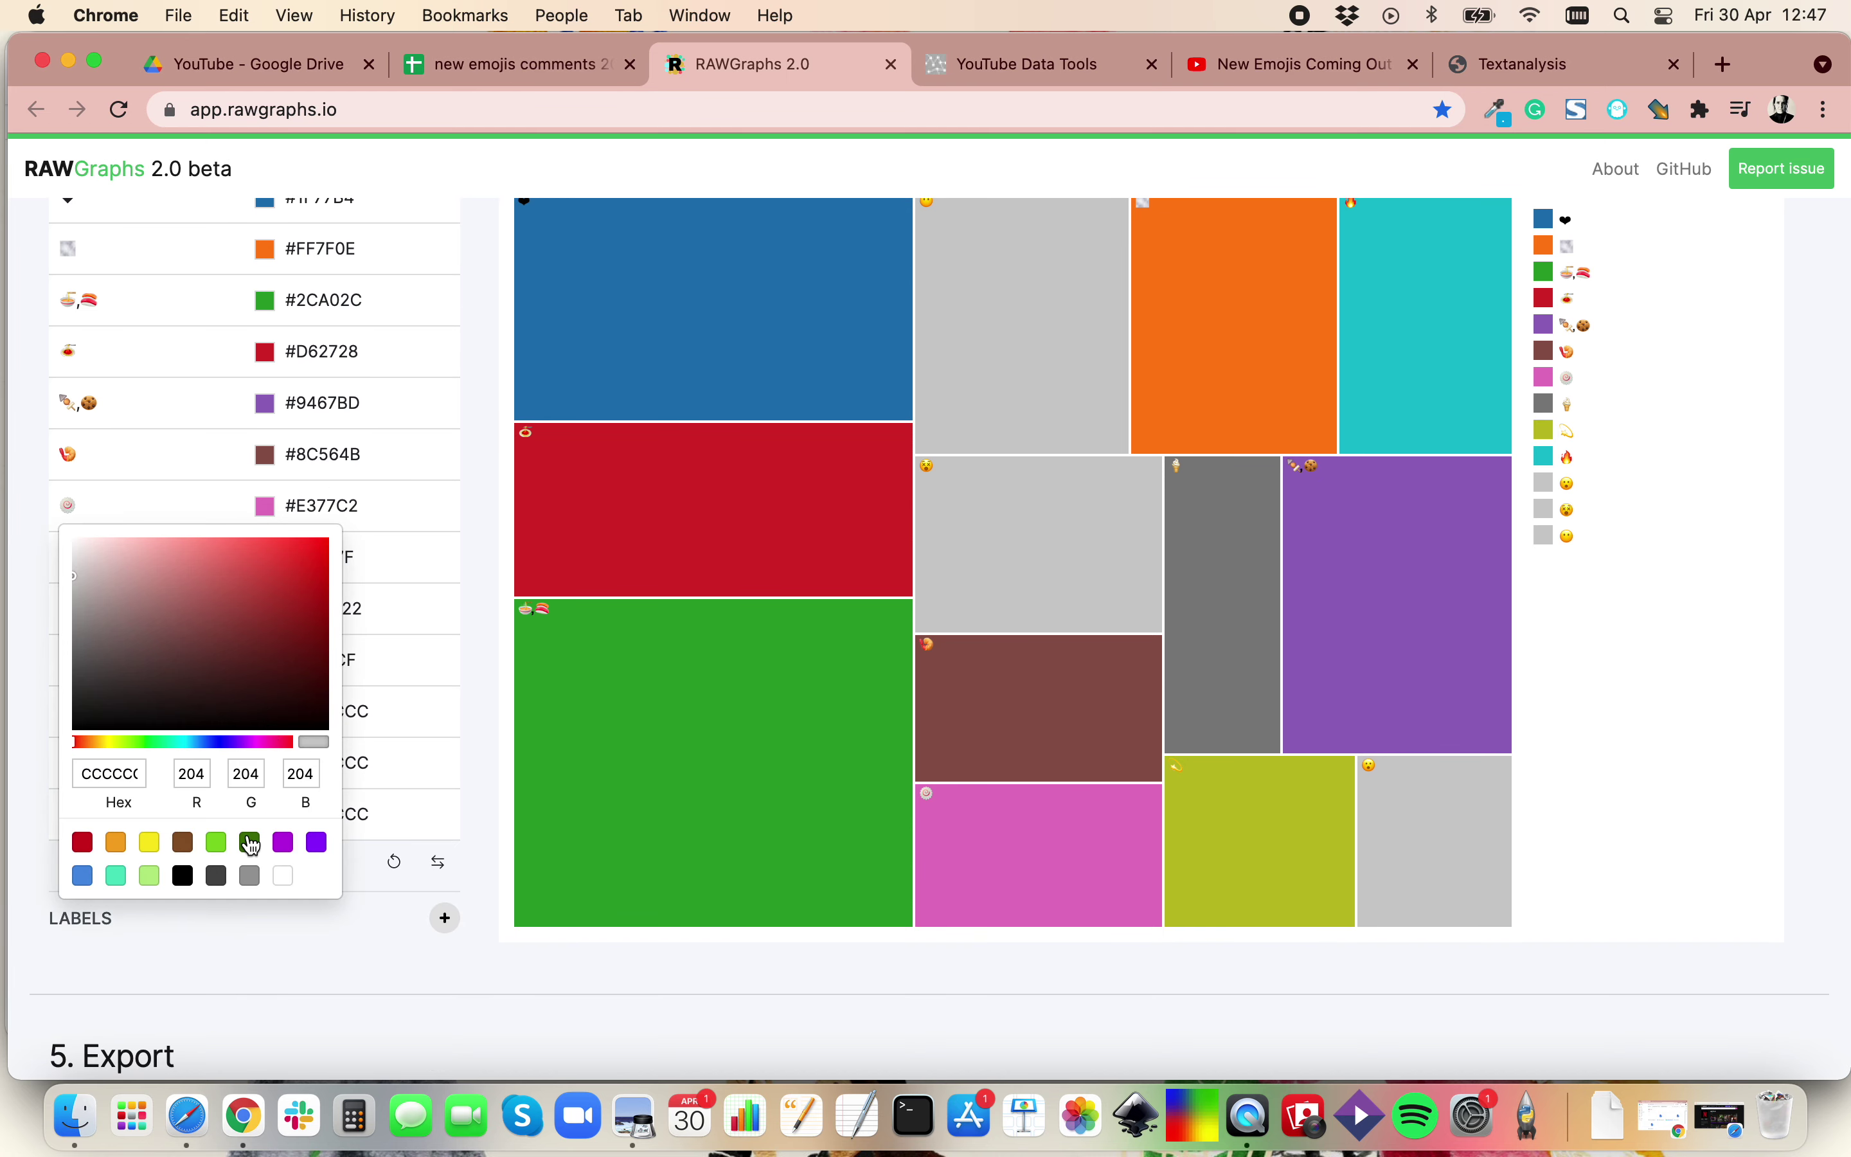
pyautogui.click(150, 844)
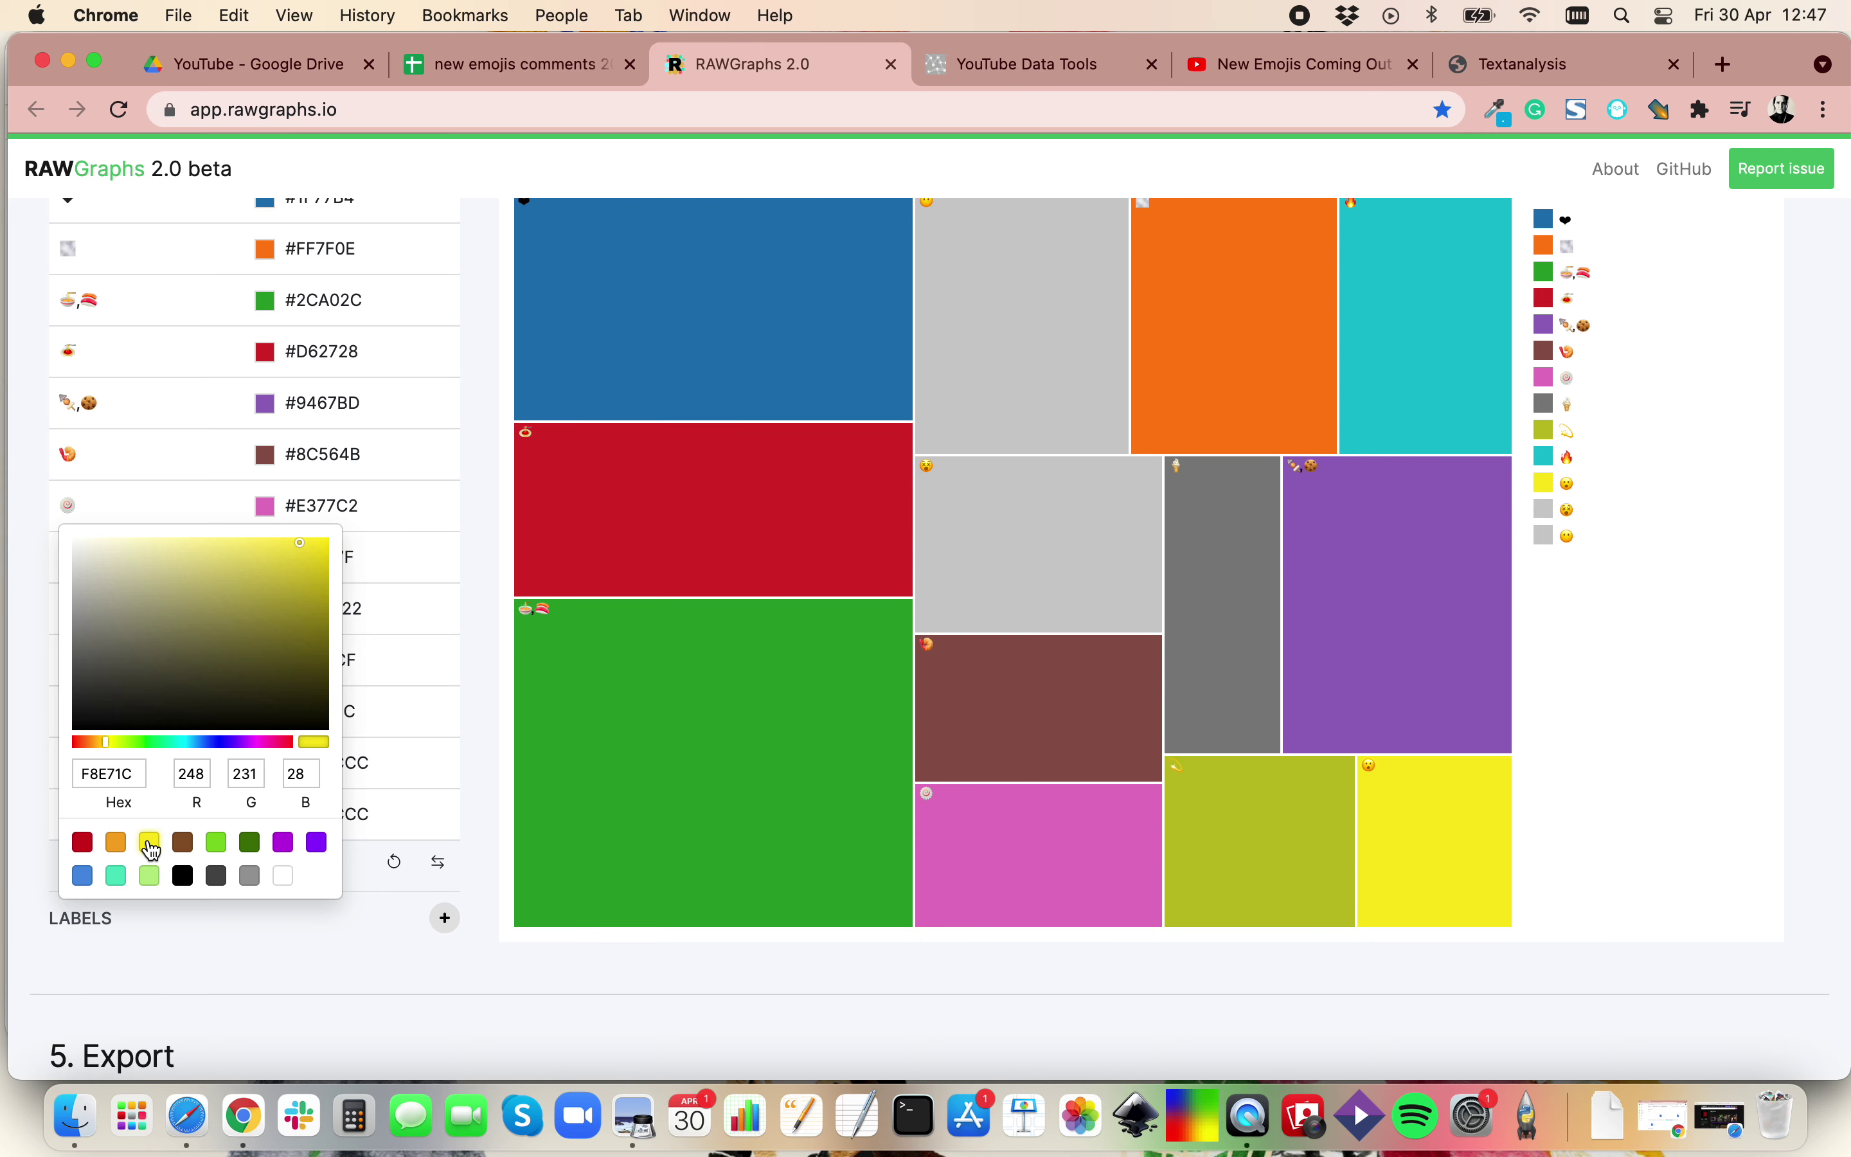
pyautogui.click(478, 656)
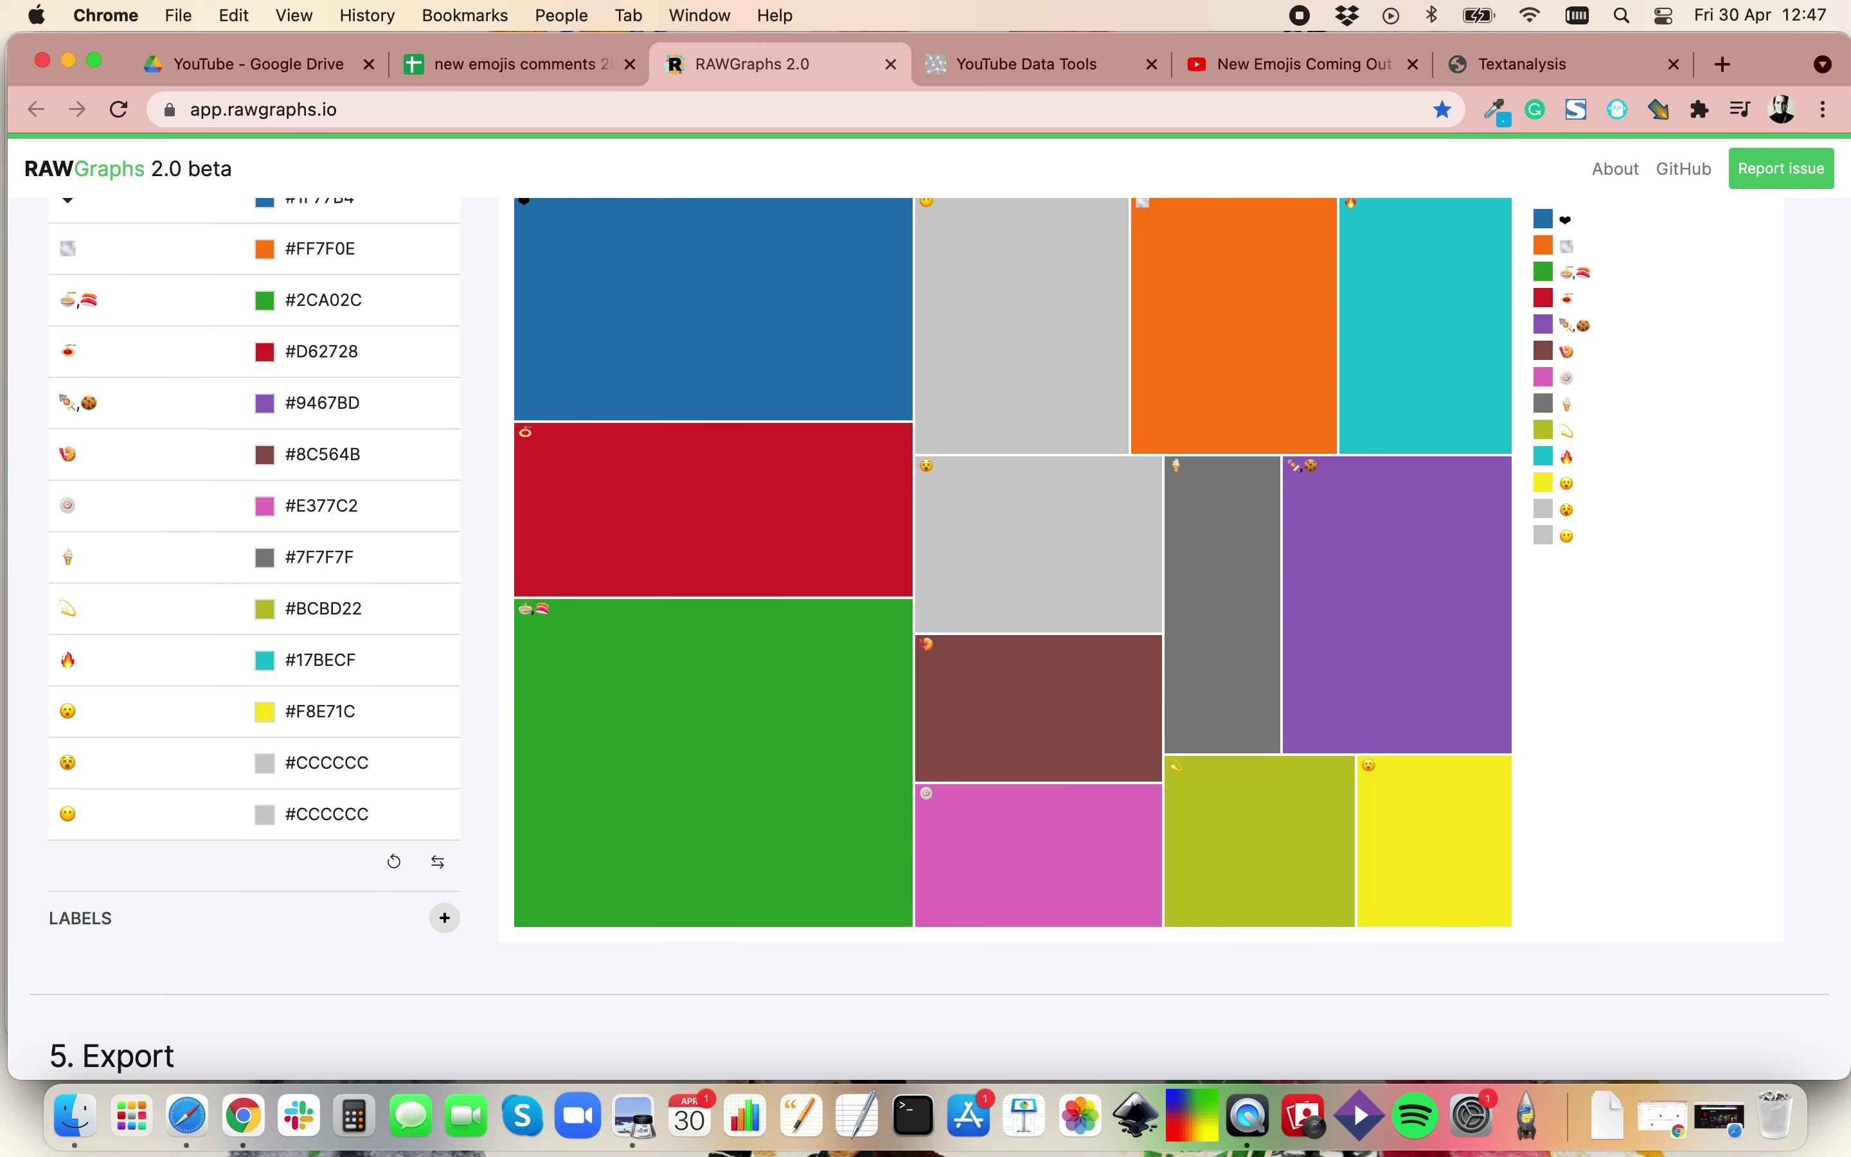
# Recolor the two remaining grey face emojis to light green #B8E986 and turquoise #50E3C2, in list order.
pyautogui.click(265, 762)
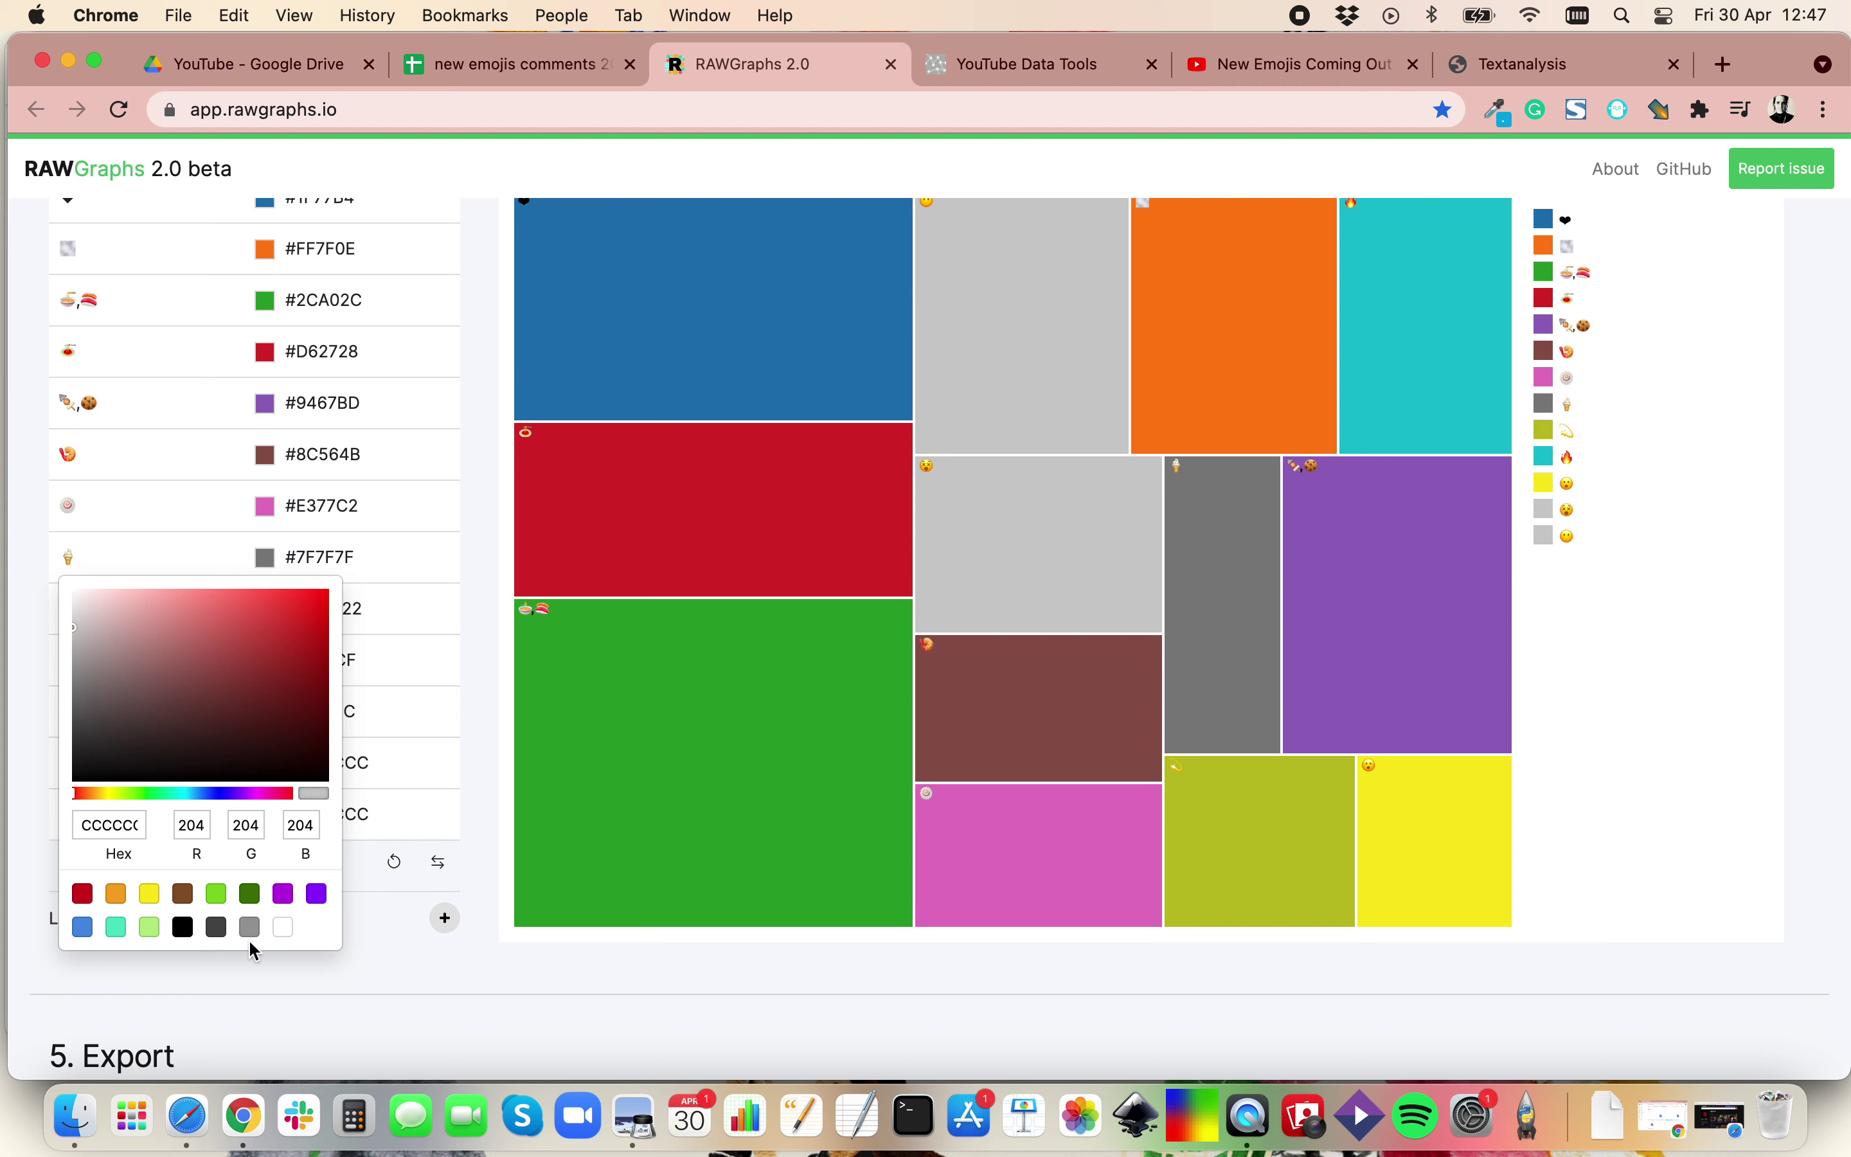
pyautogui.click(150, 928)
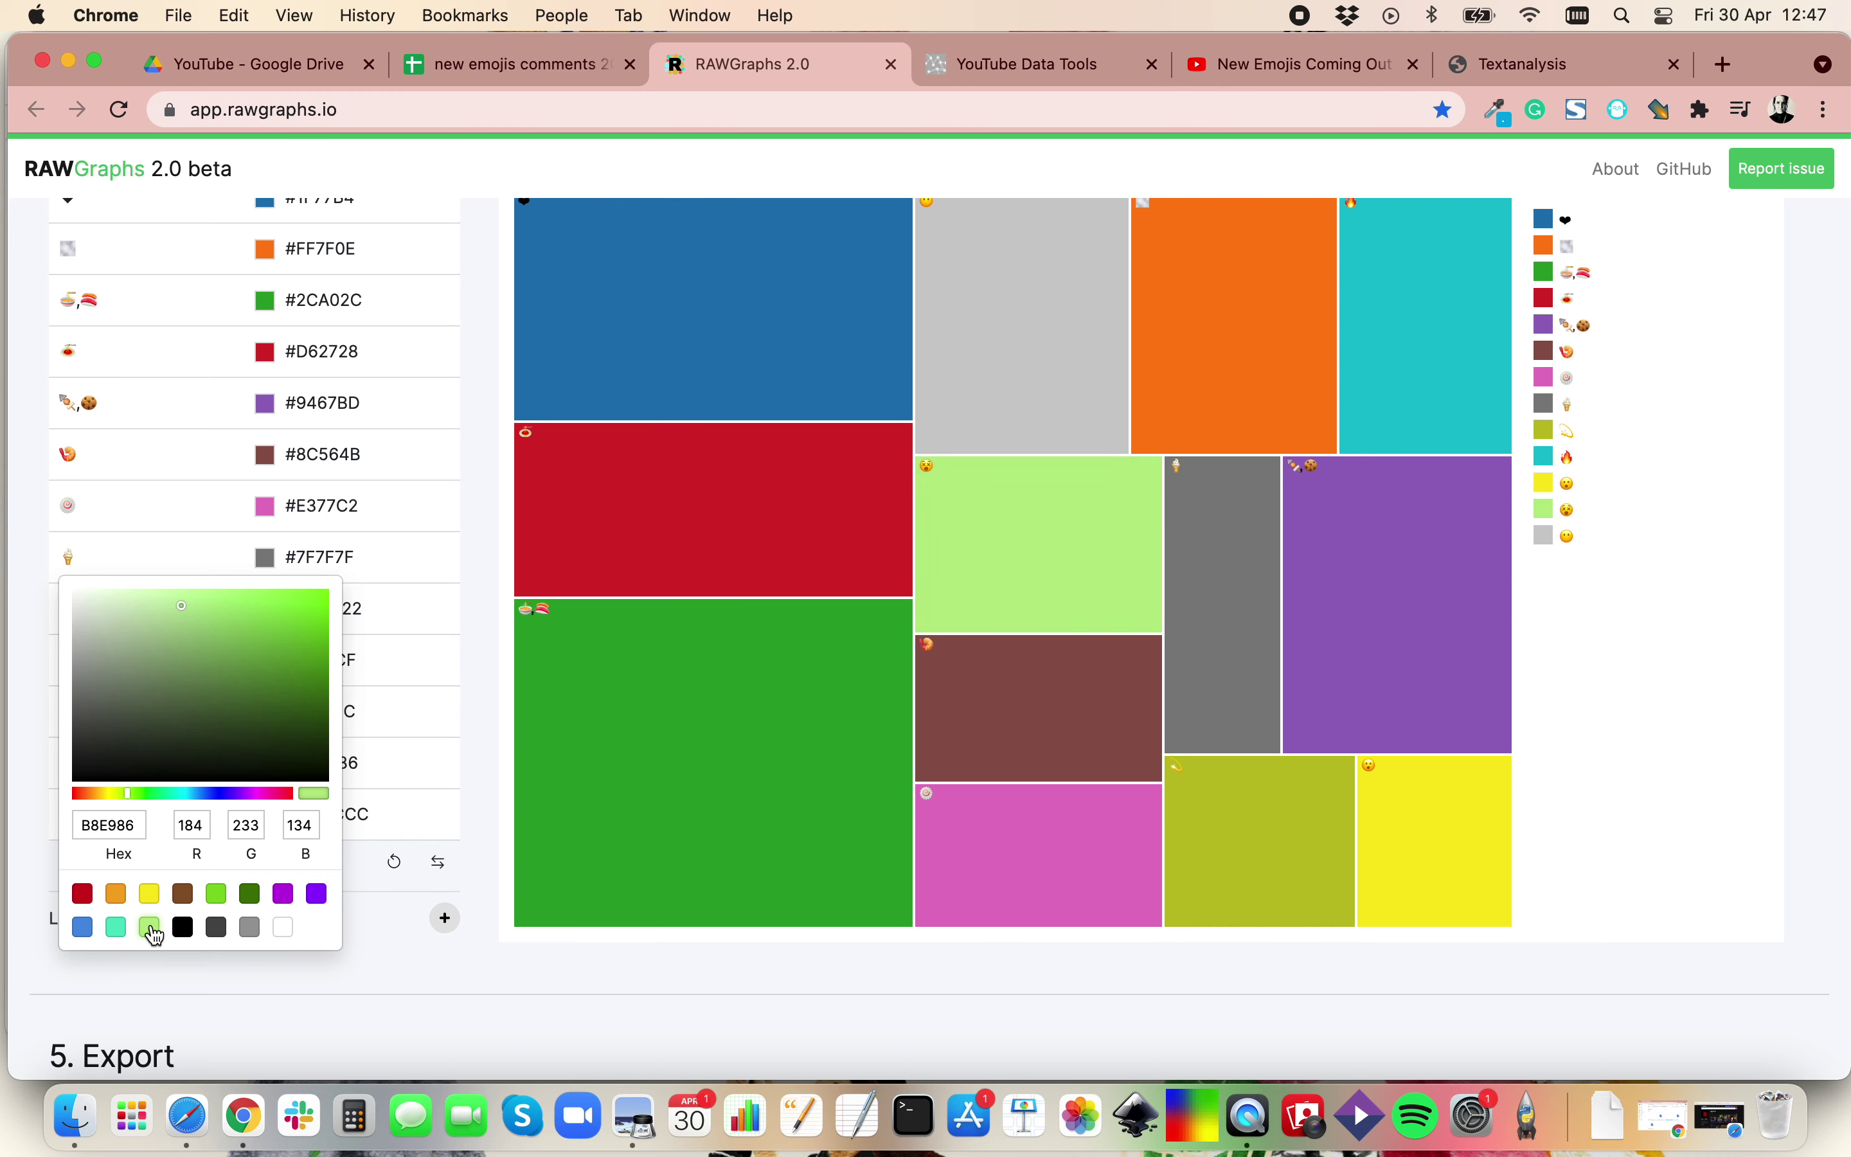
pyautogui.click(354, 1016)
pyautogui.click(265, 812)
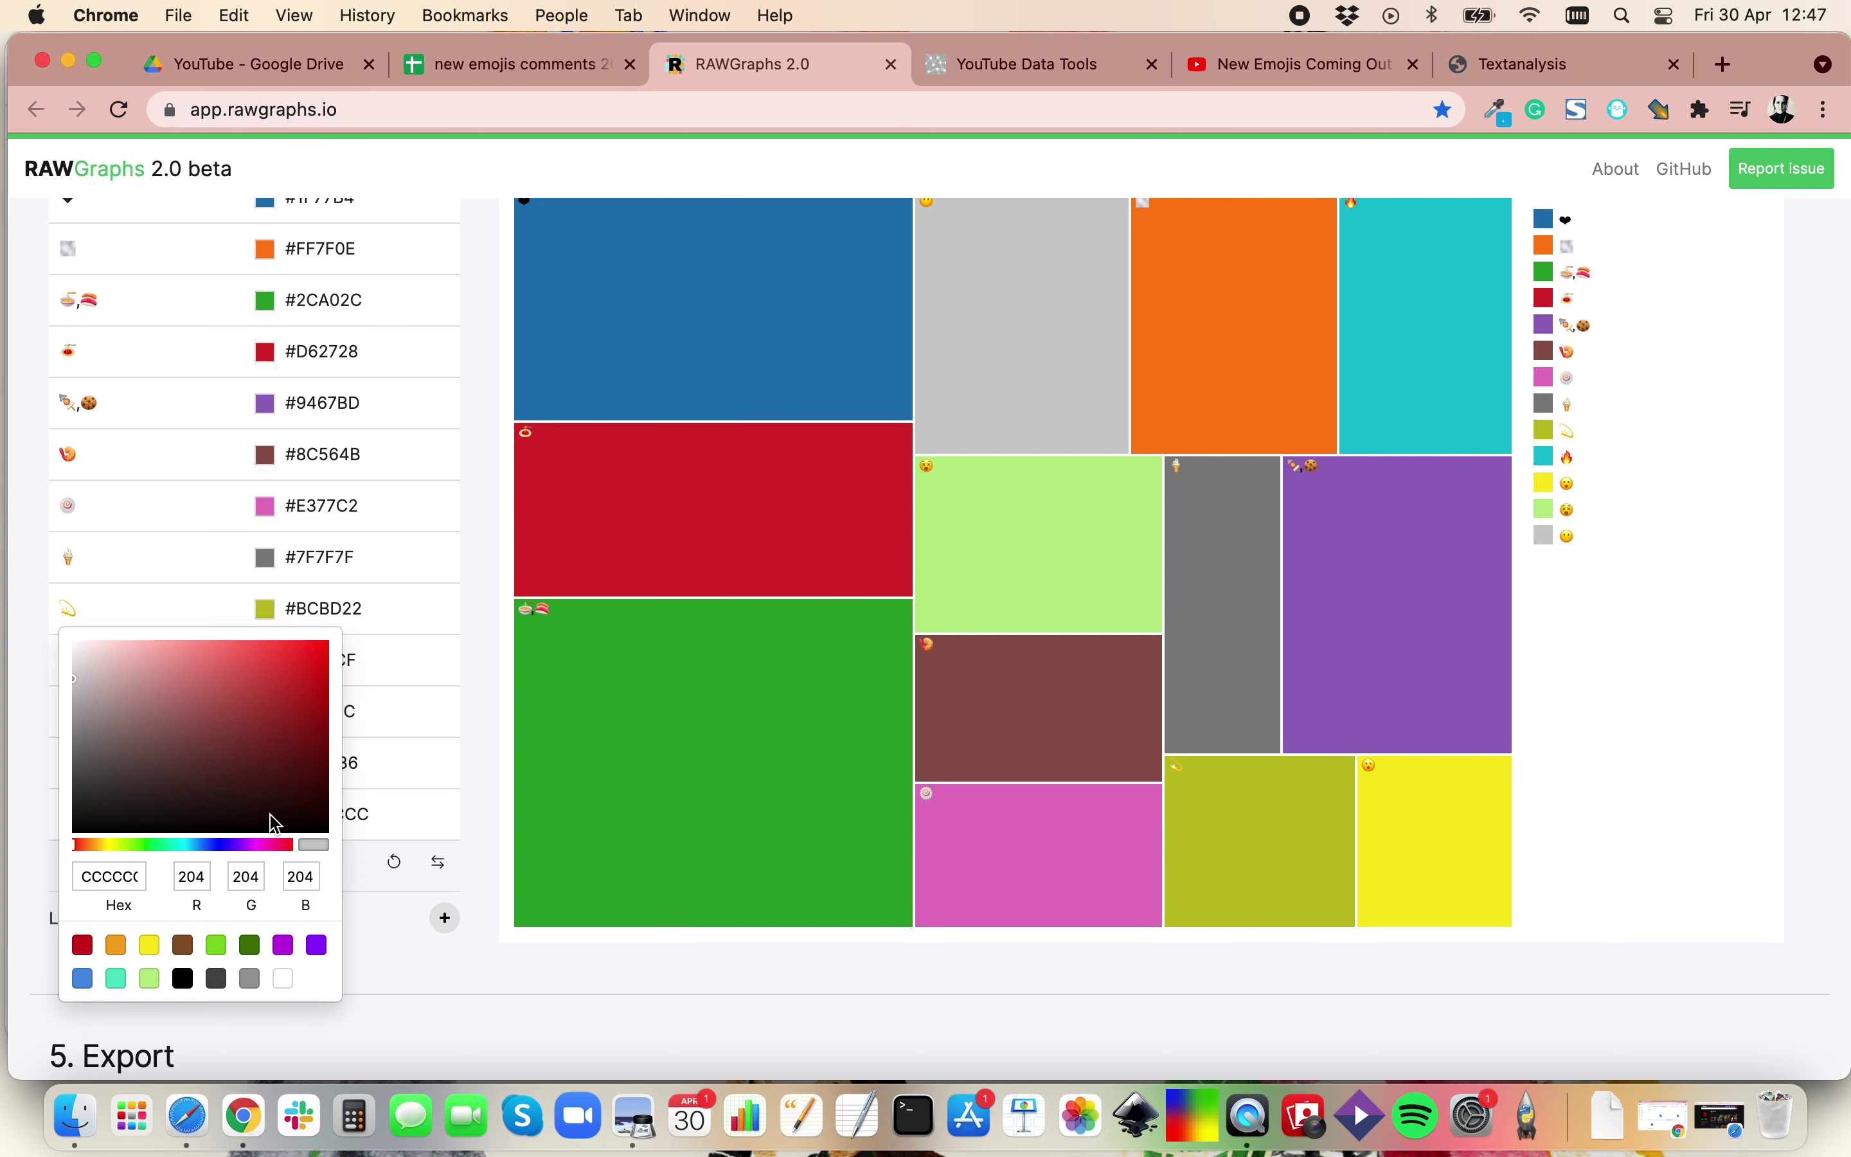
pyautogui.click(118, 981)
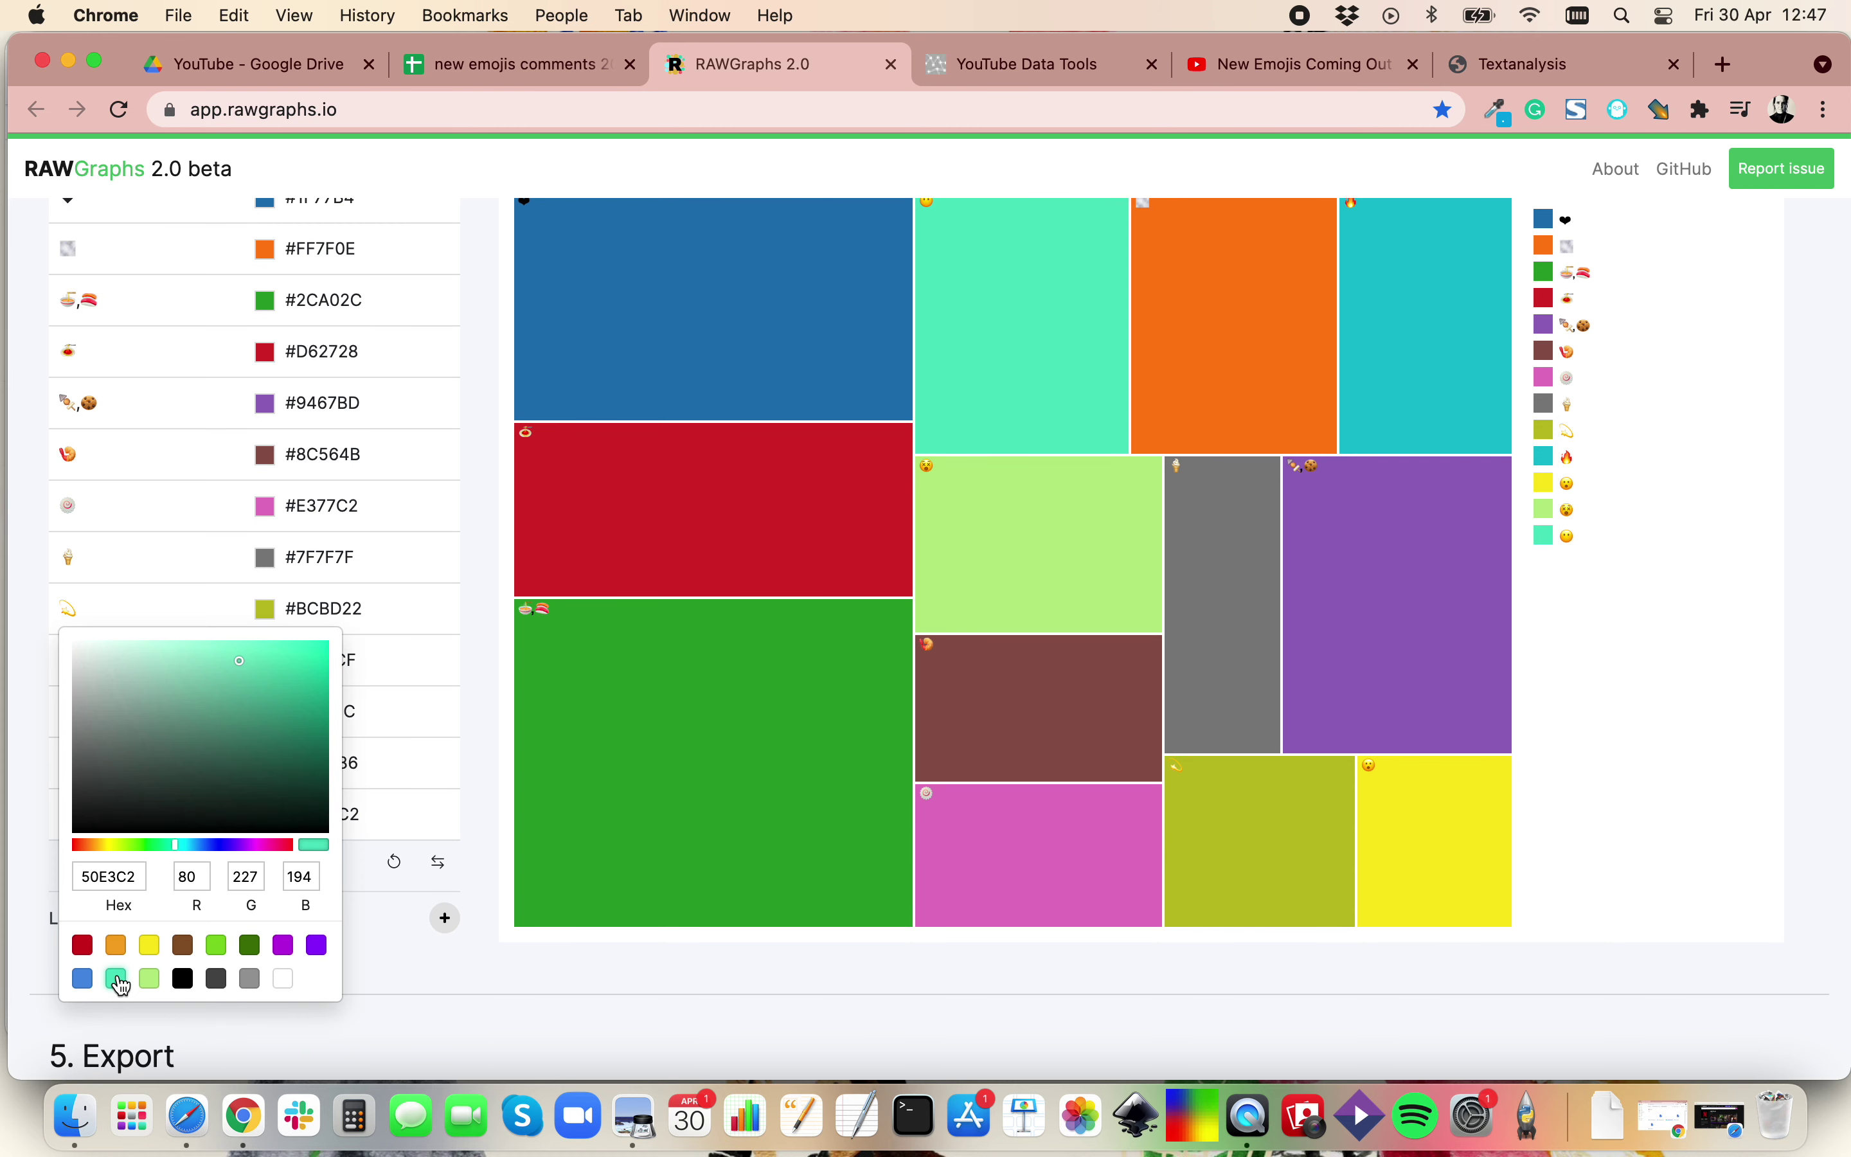
pyautogui.click(456, 1015)
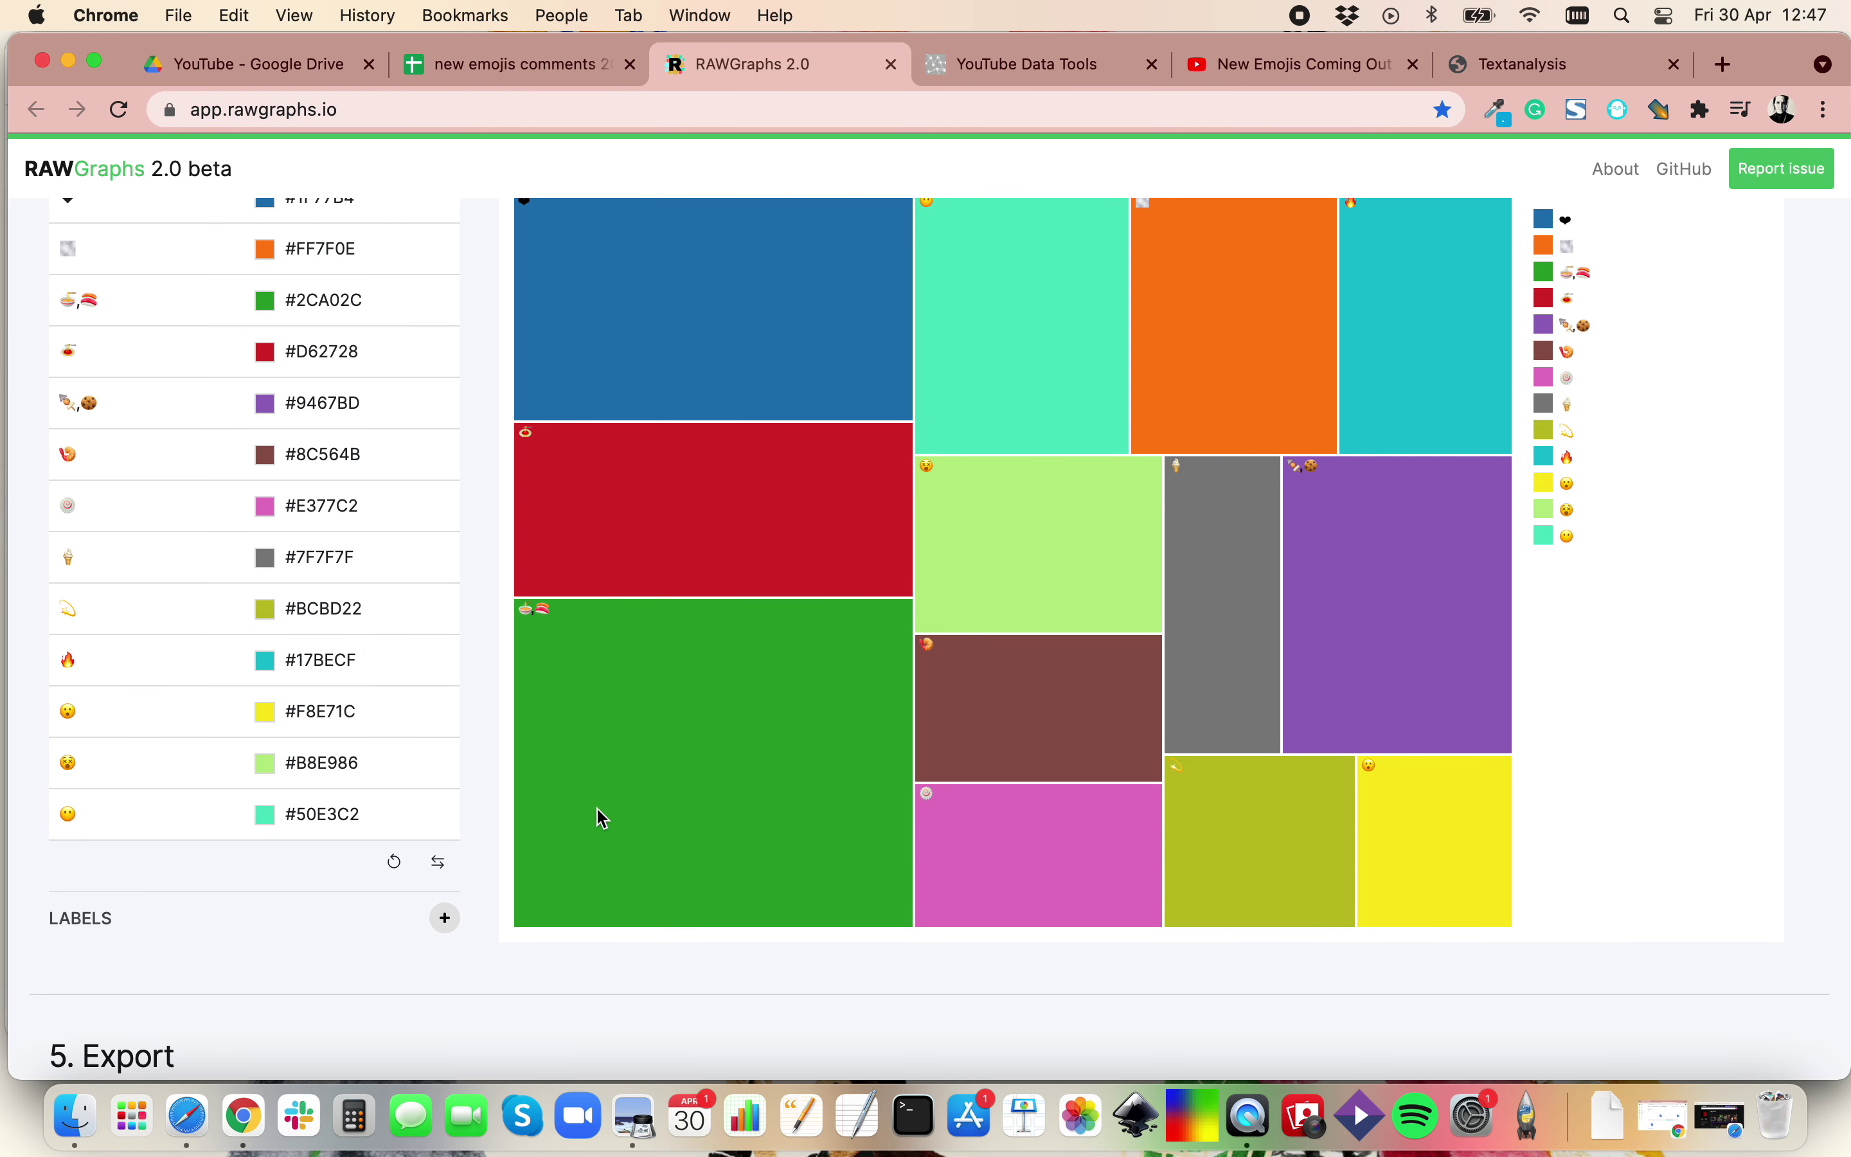
# Change the ice cream emoji's grey color to pale pink #F3DAEF.
pyautogui.scroll(2, 650, 688)
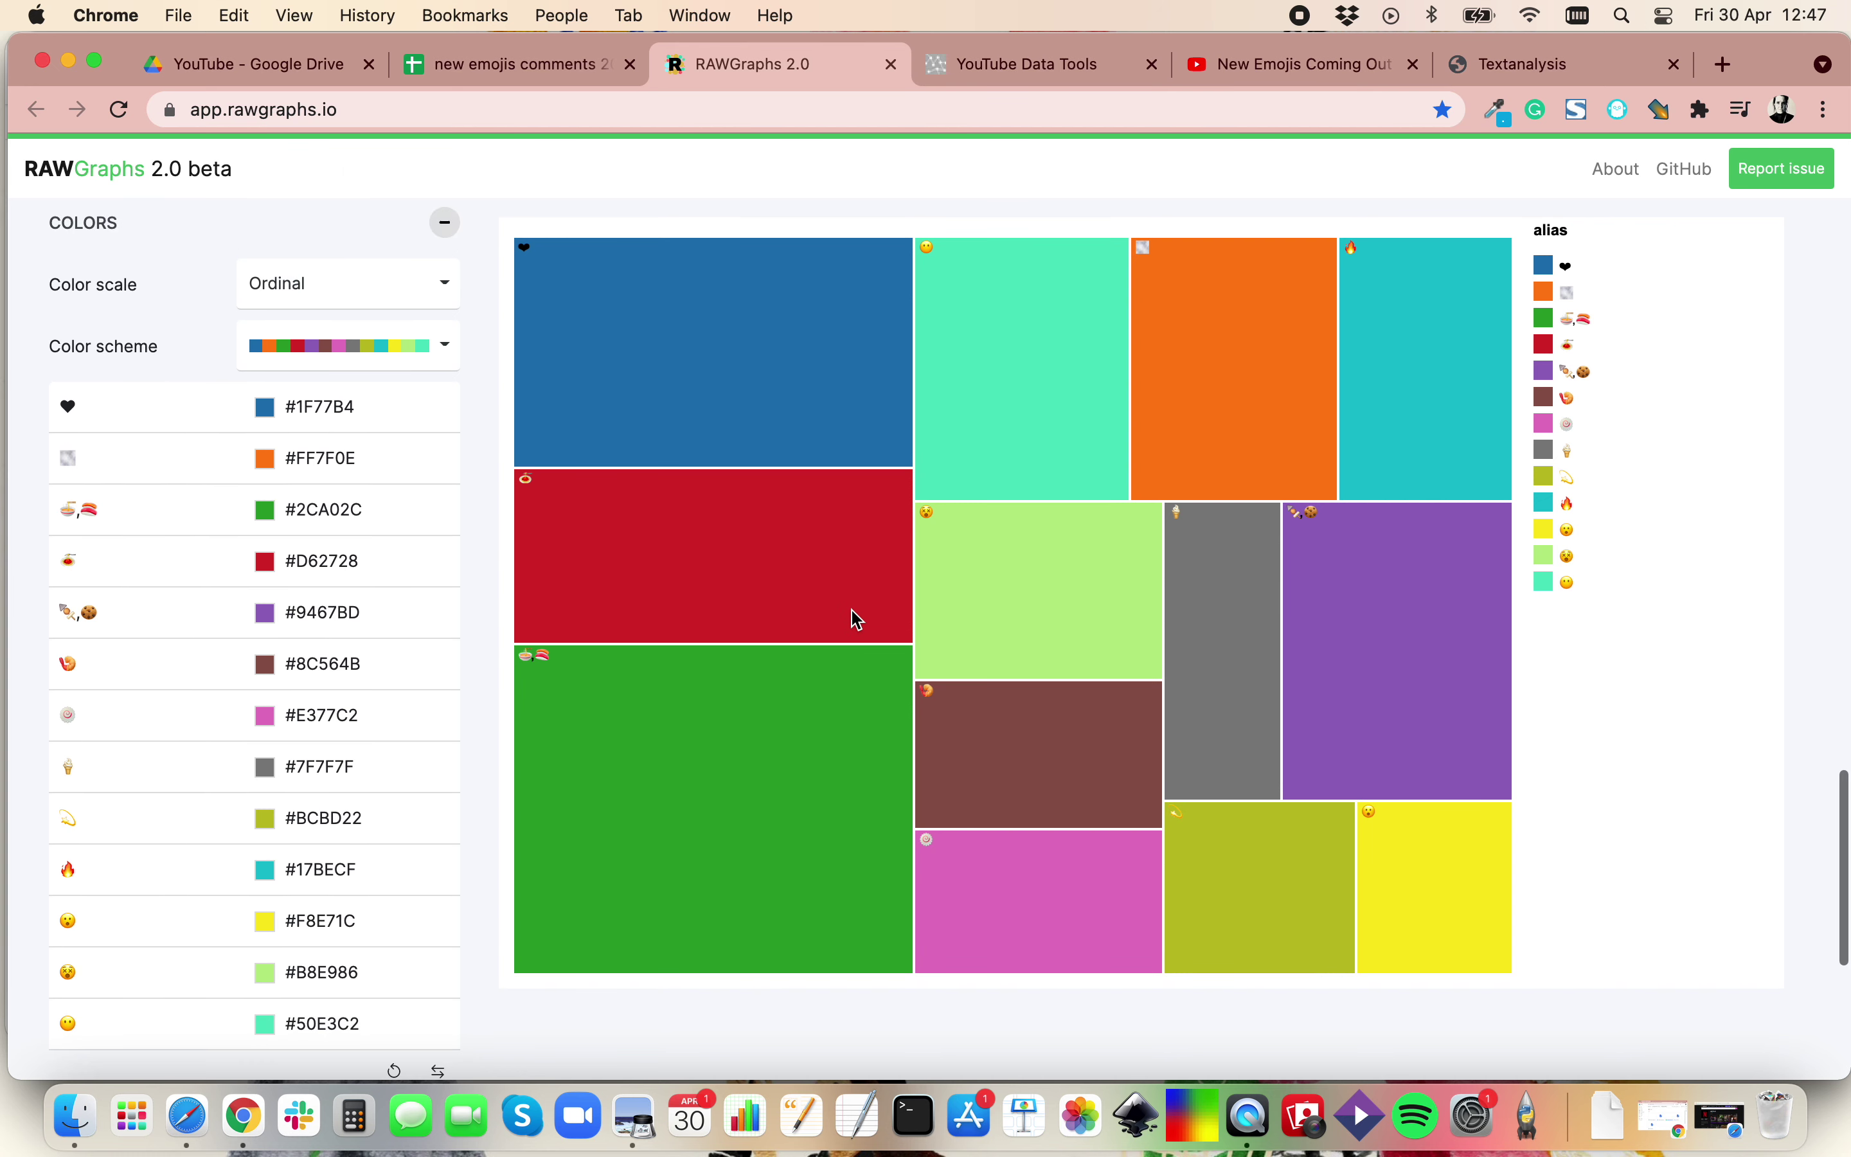
pyautogui.scroll(-1, 329, 800)
pyautogui.click(268, 735)
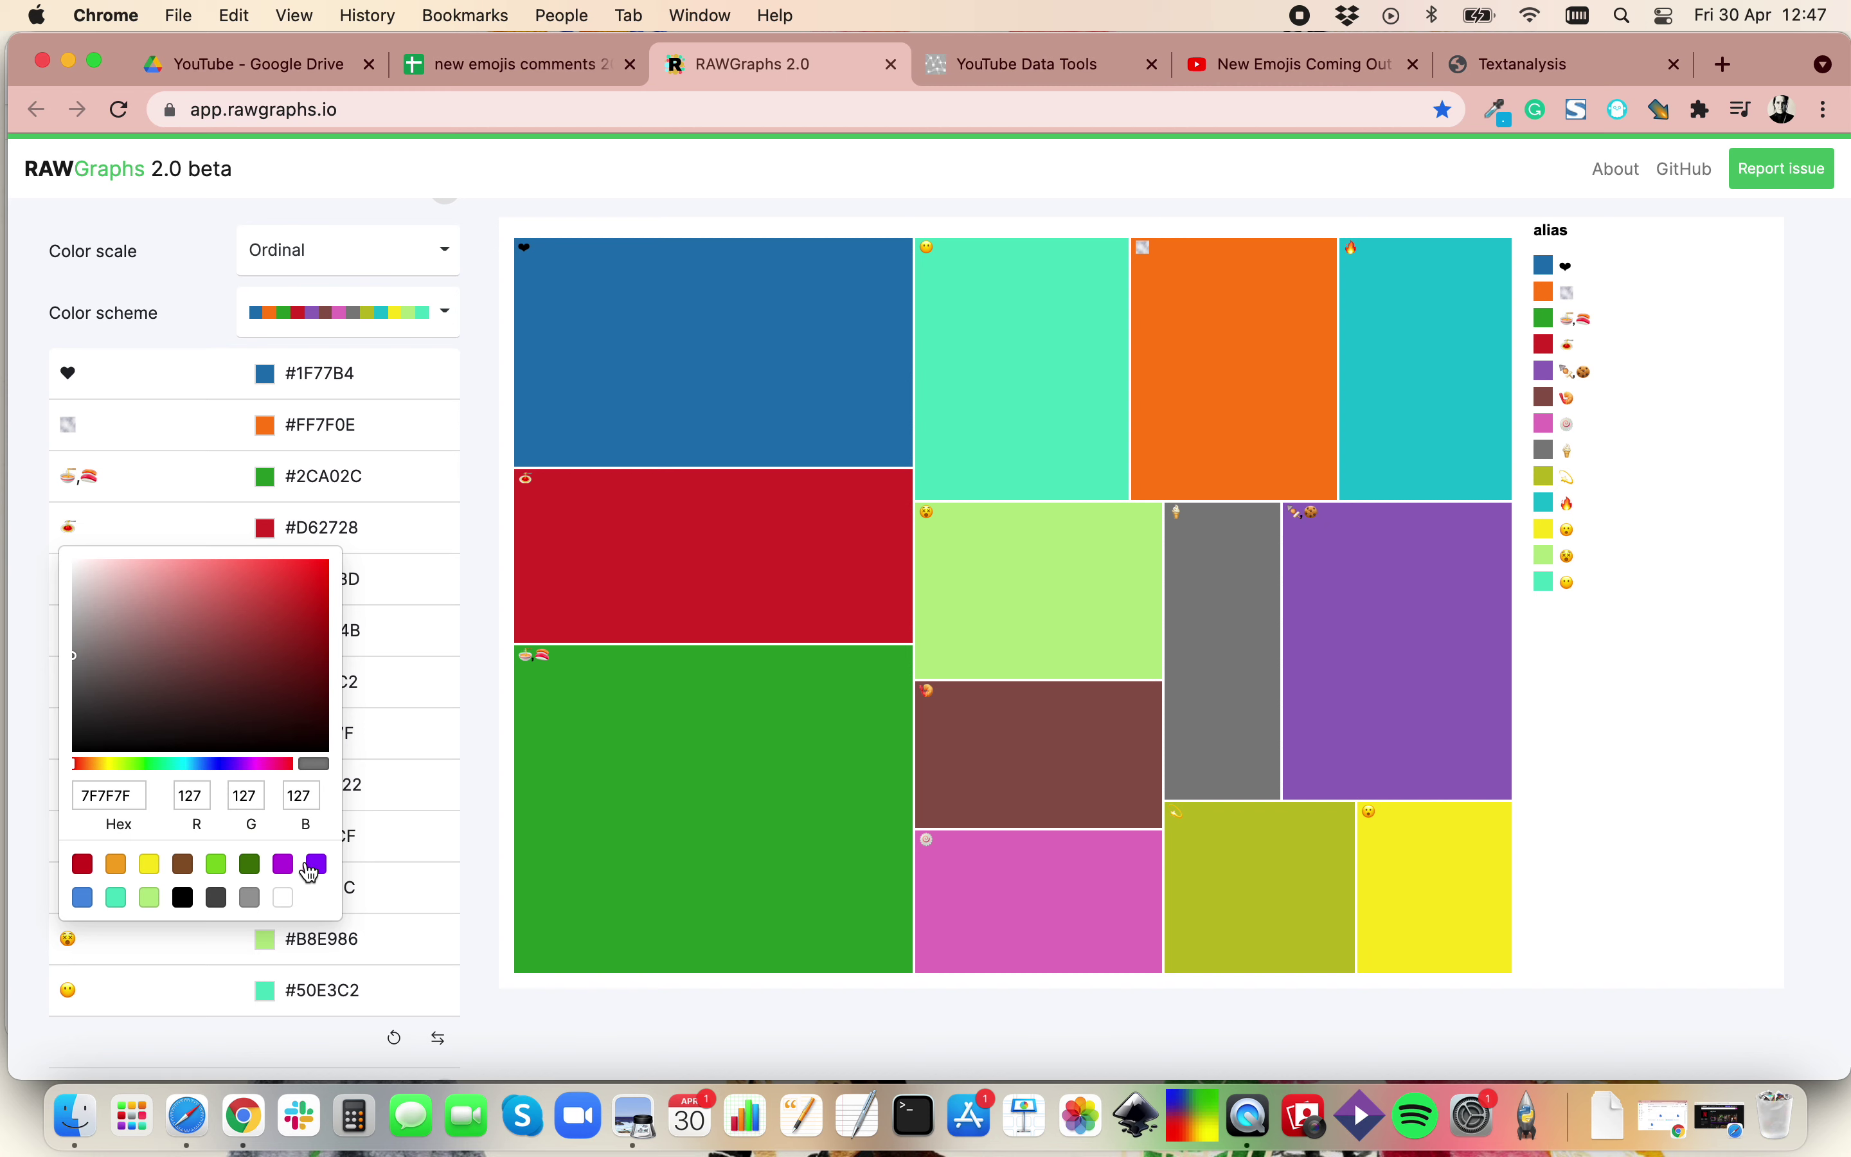
pyautogui.click(152, 696)
pyautogui.moveTo(157, 703); pyautogui.dragTo(189, 702)
pyautogui.click(245, 763)
pyautogui.click(268, 765)
pyautogui.moveTo(256, 597)
pyautogui.mouseDown()
pyautogui.moveTo(189, 563)
pyautogui.moveTo(141, 581)
pyautogui.moveTo(101, 571)
pyautogui.mouseUp()
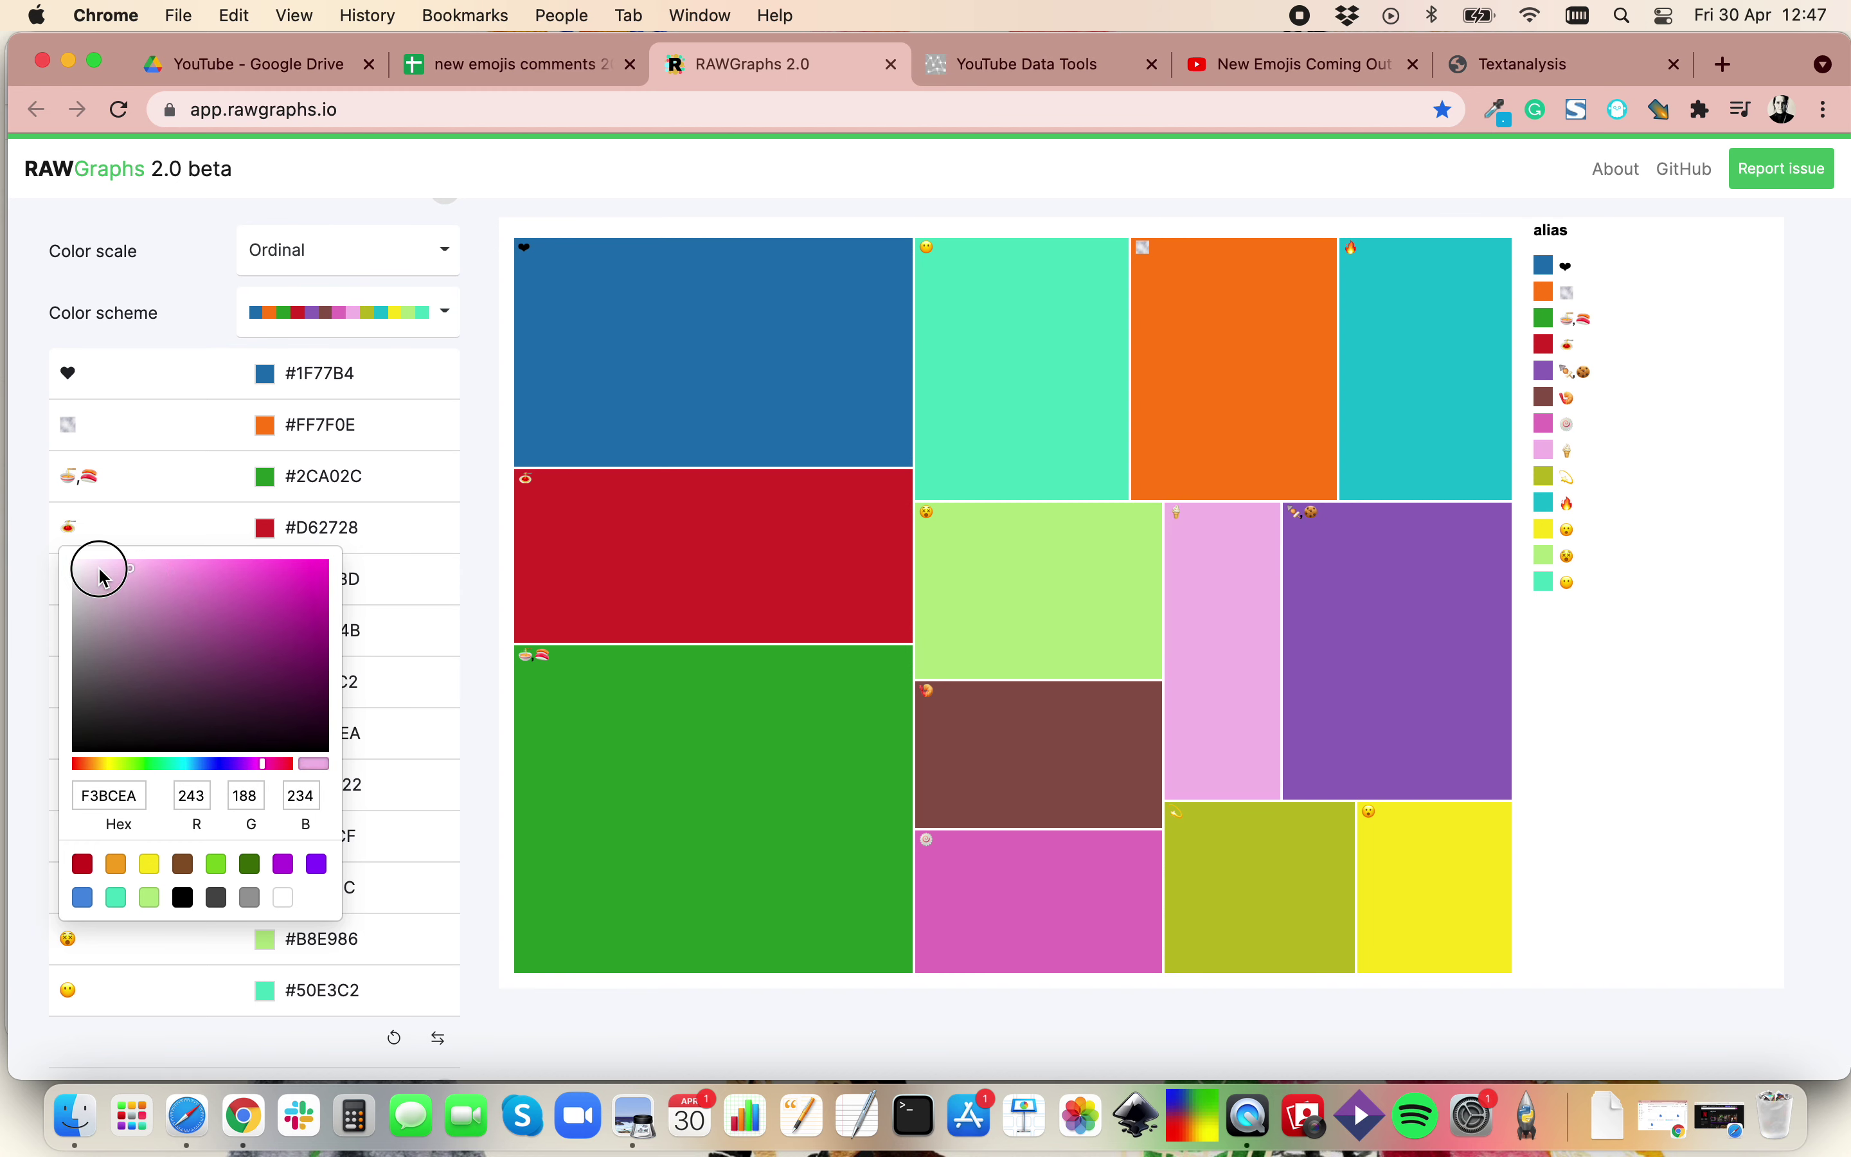
pyautogui.click(549, 819)
# Look through the preset color schemes available for the treemap, keeping the custom colors.
pyautogui.scroll(-5, 471, 721)
pyautogui.scroll(4, 471, 722)
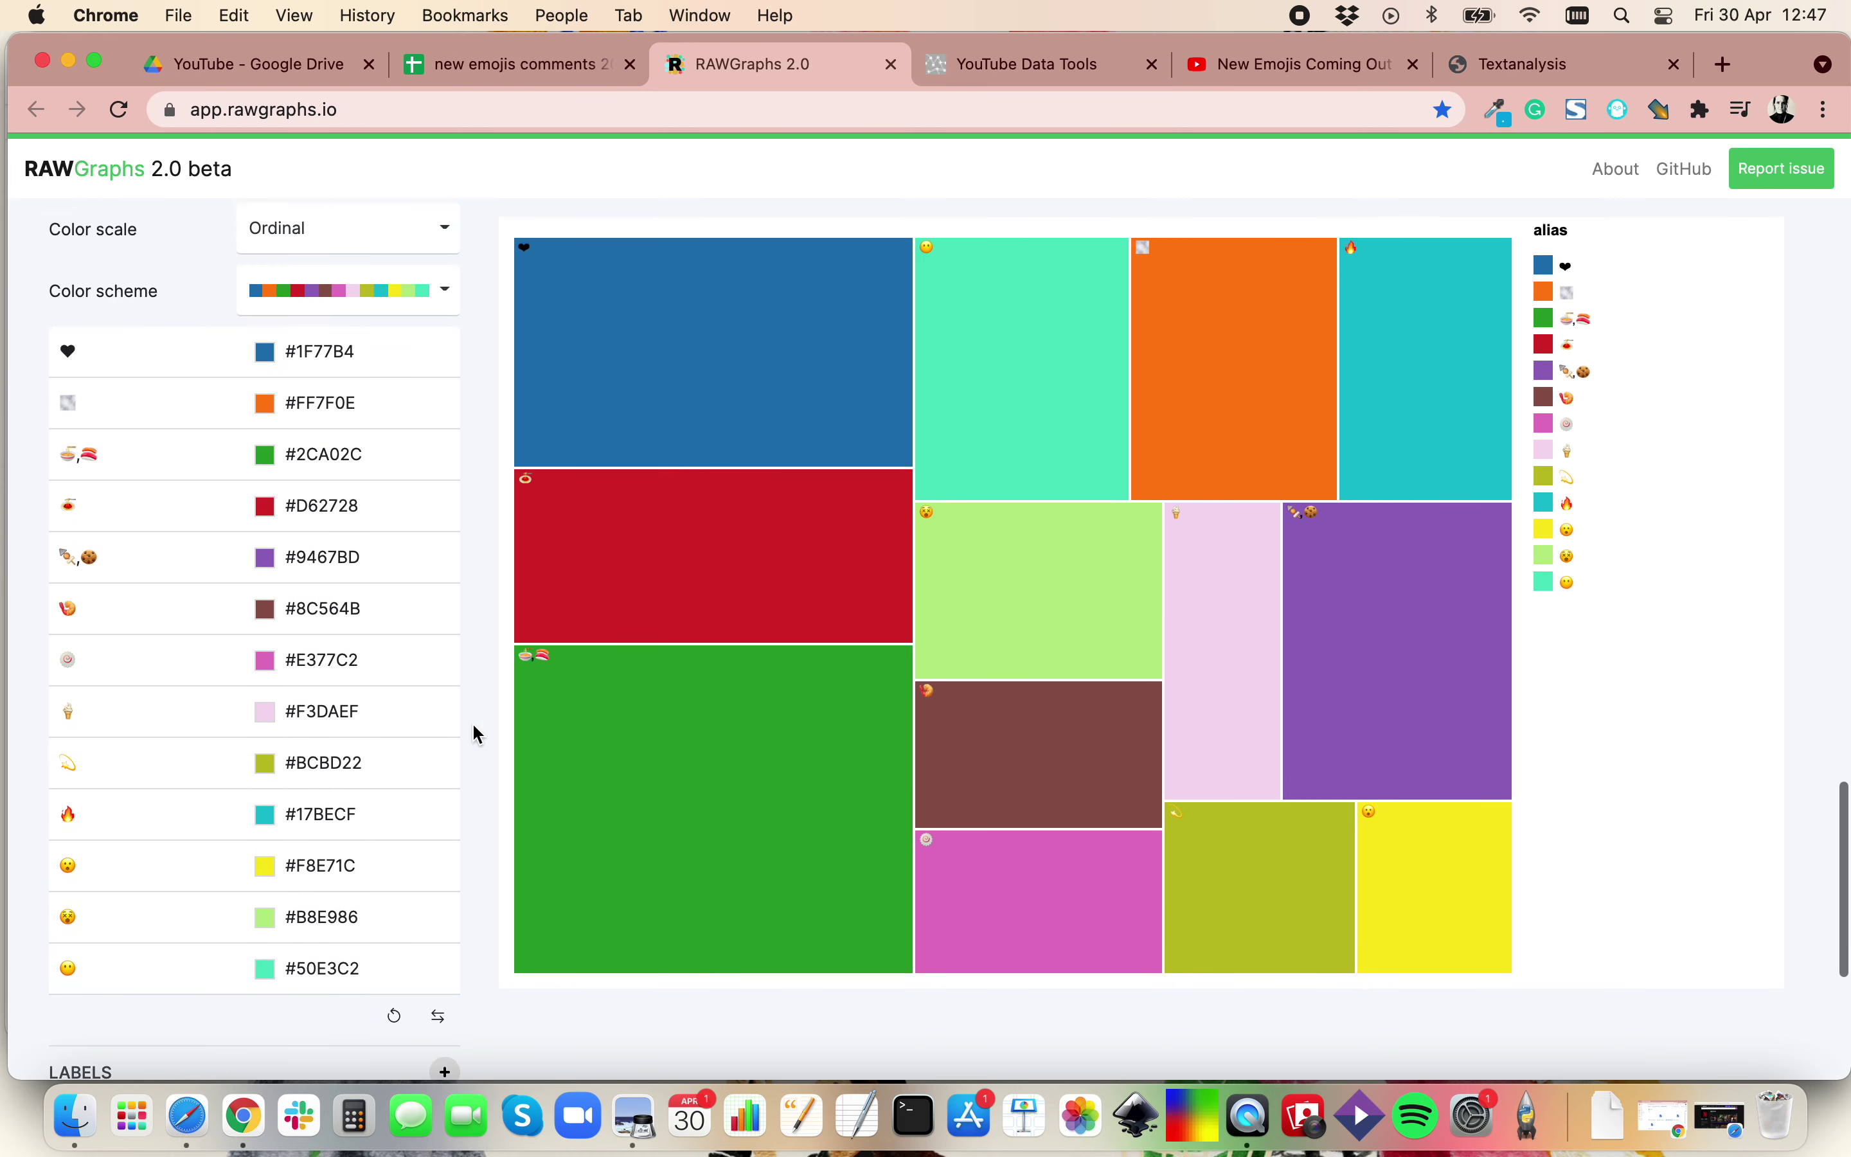
pyautogui.scroll(2, 471, 722)
pyautogui.click(406, 360)
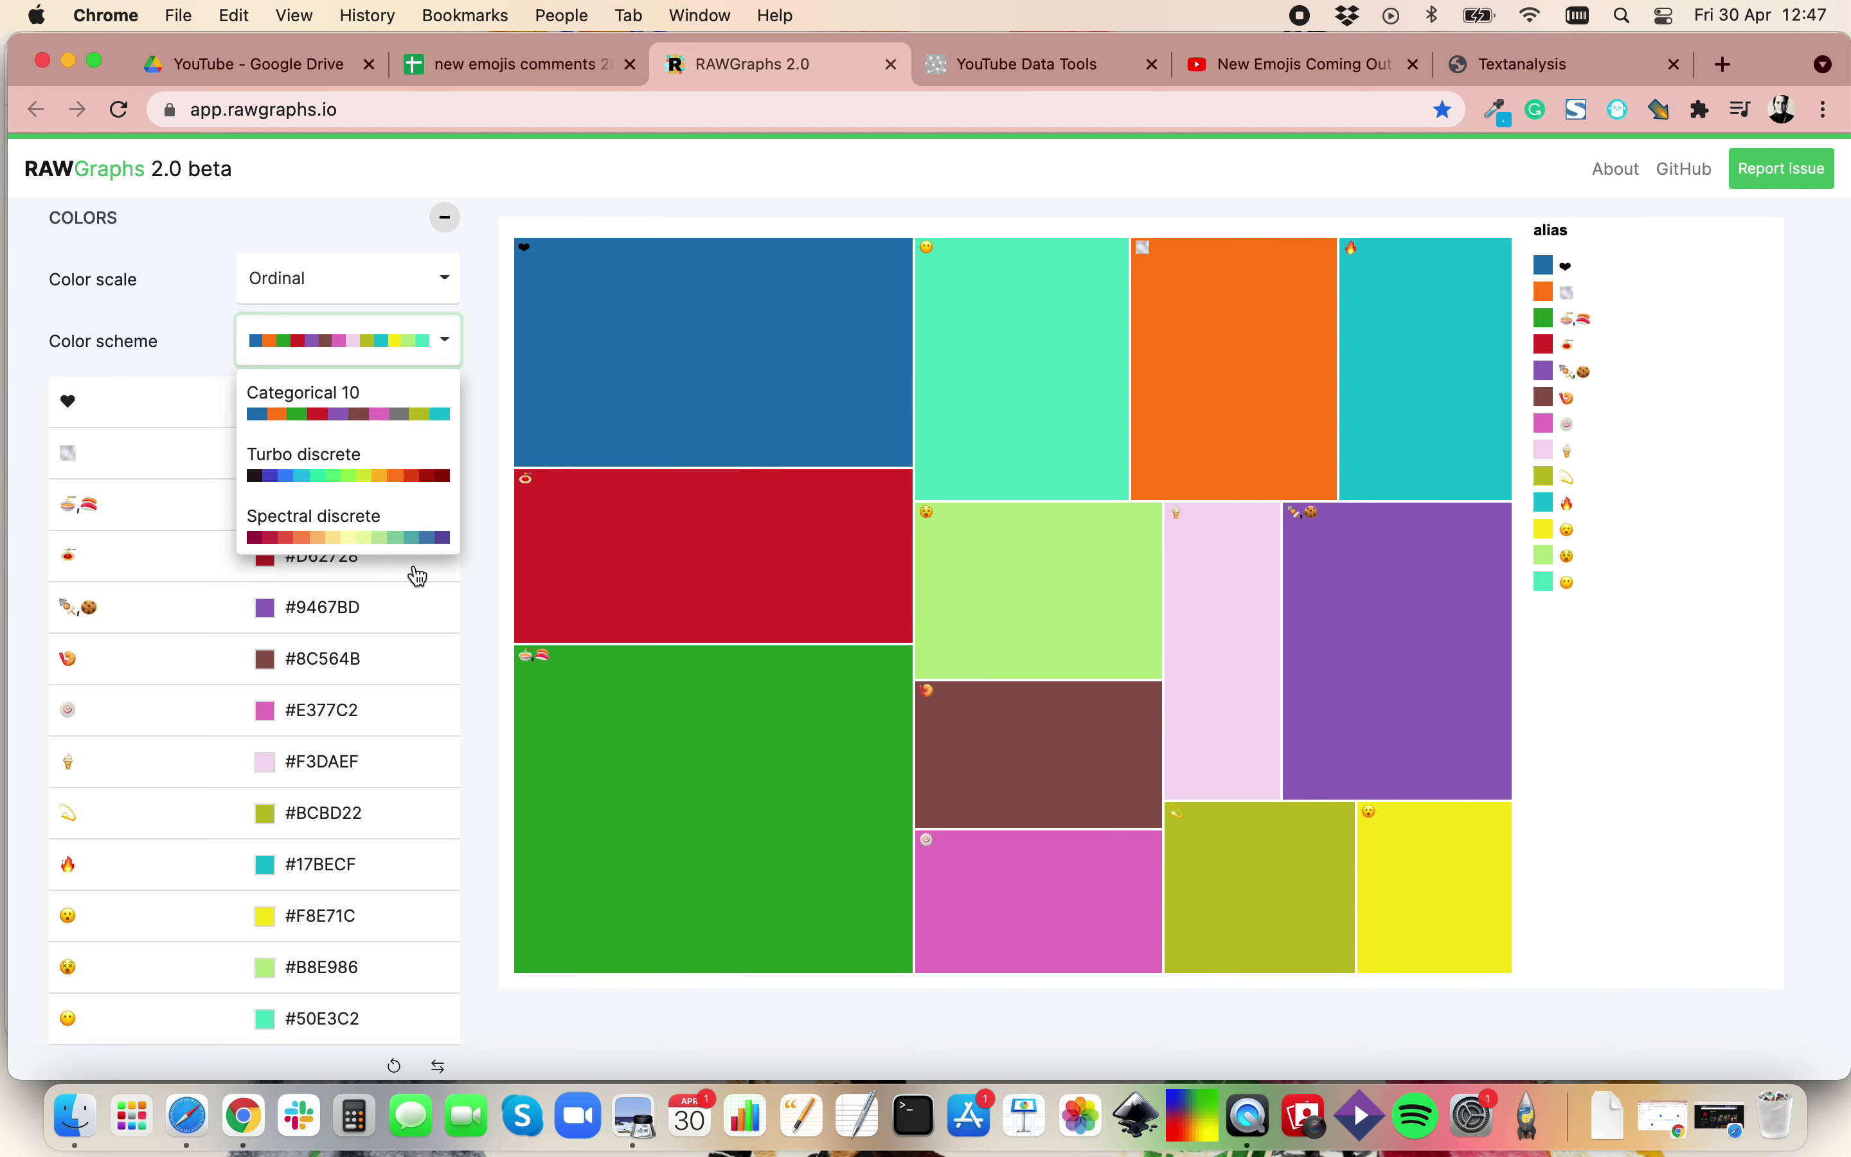
pyautogui.click(447, 356)
# Expand the label settings, try the Secondary style for Label (1), and return it to Primary.
pyautogui.scroll(-5, 478, 403)
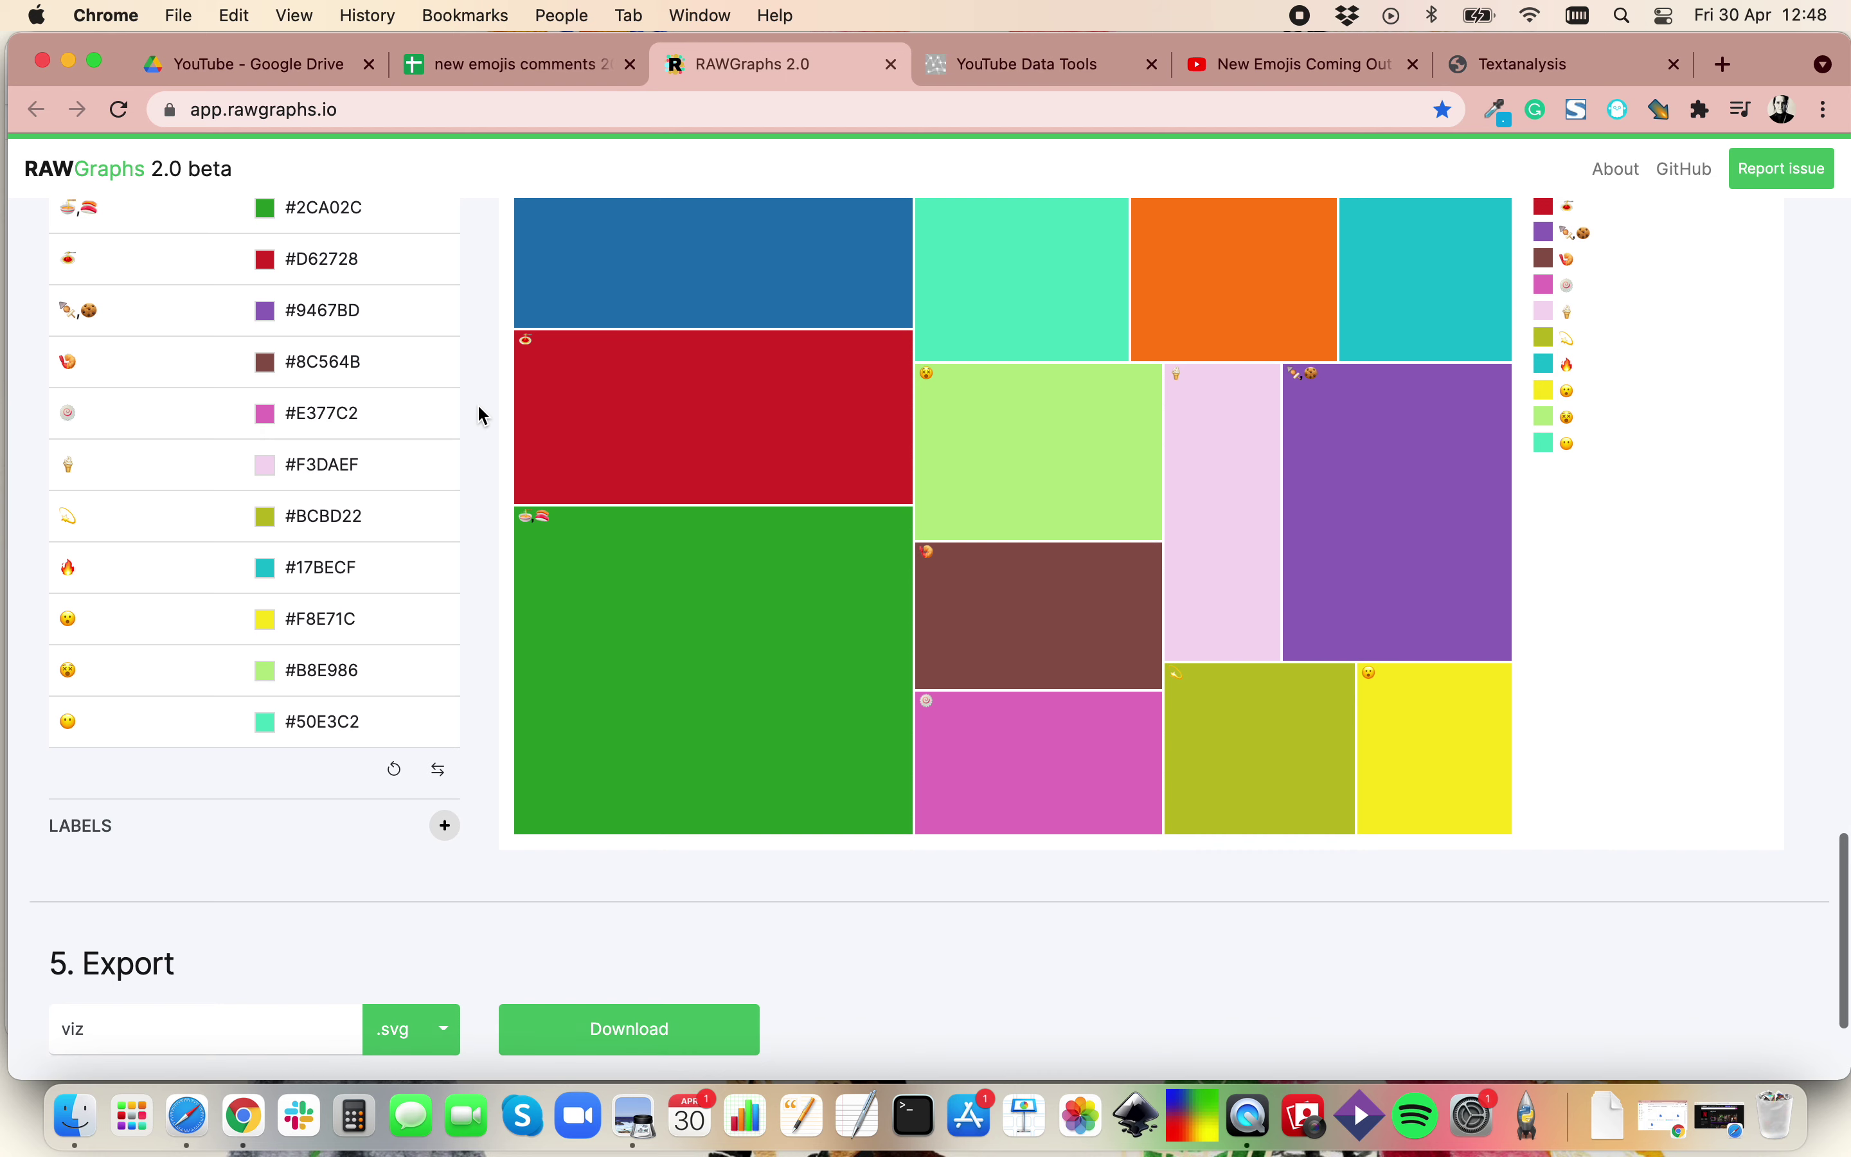
pyautogui.click(445, 825)
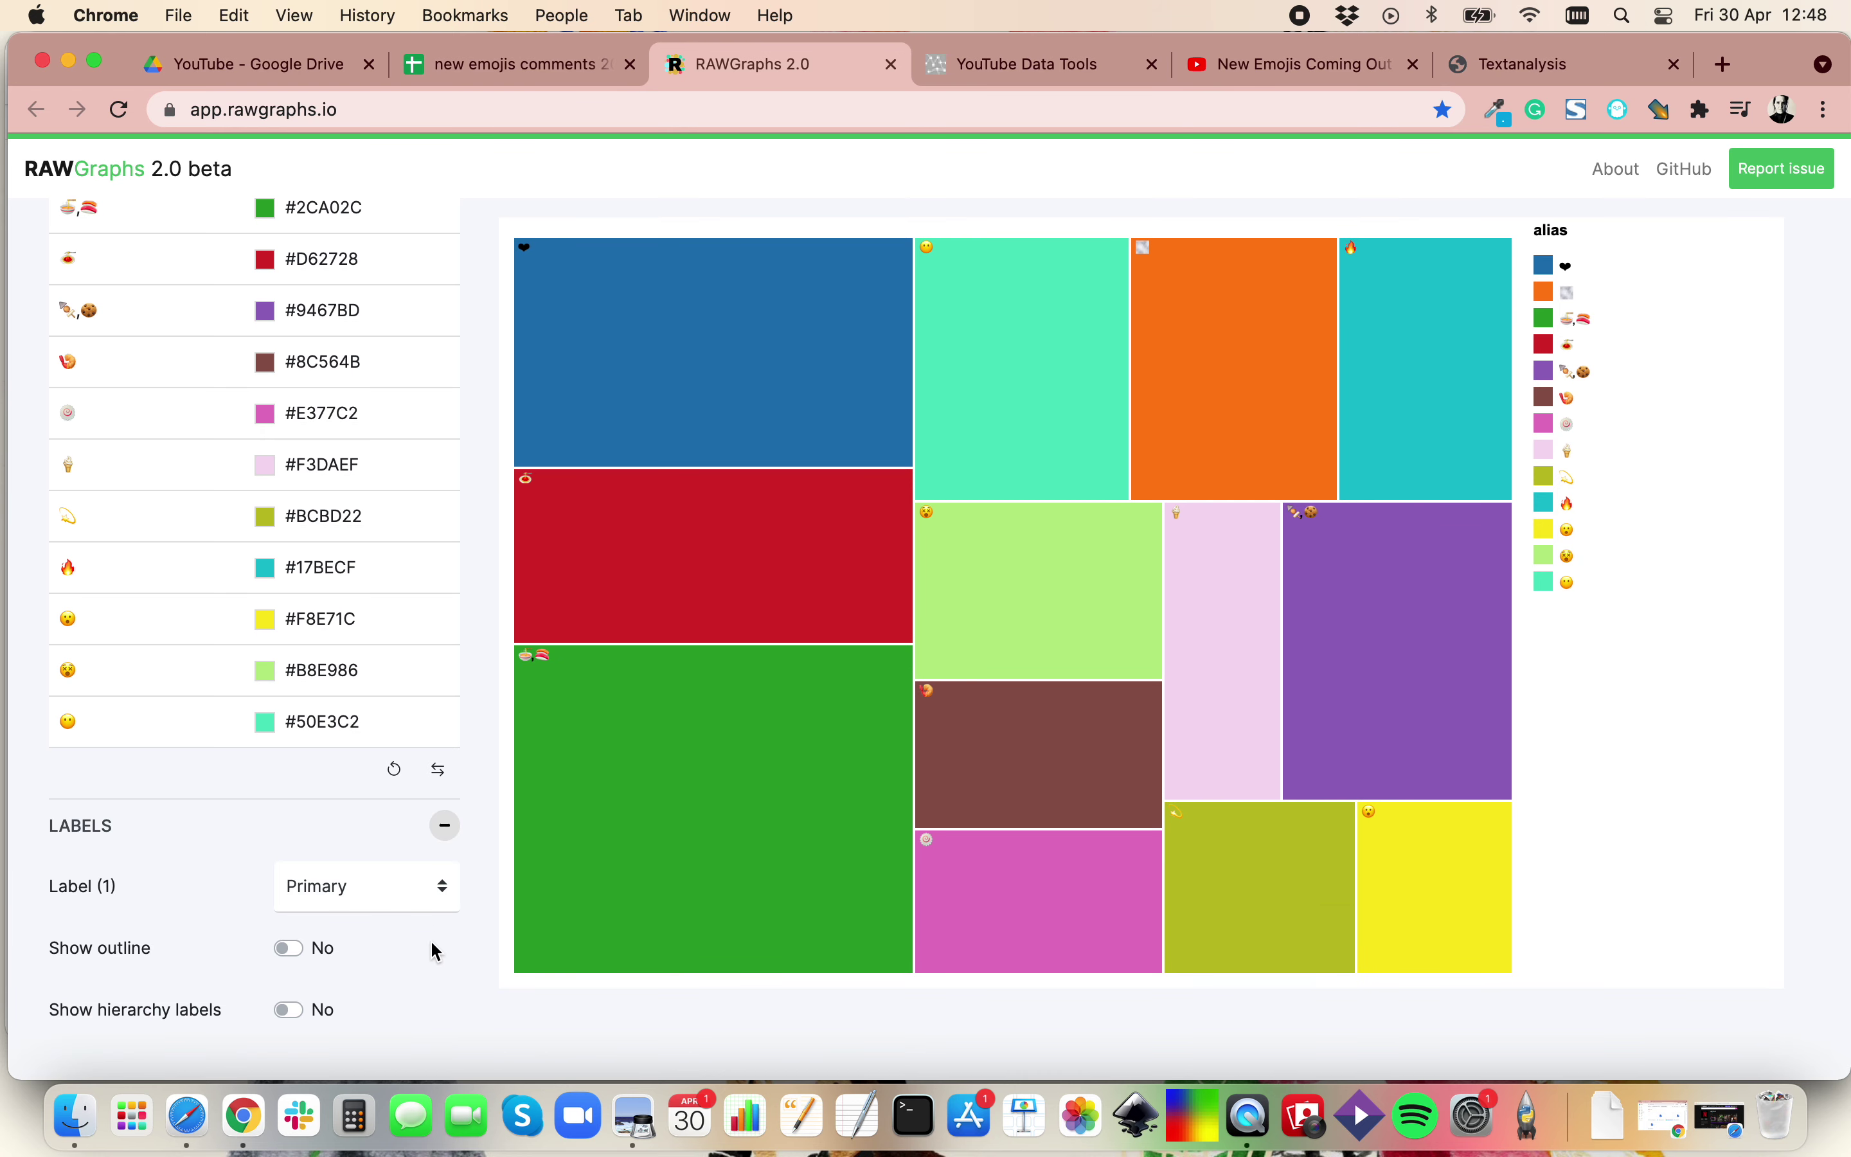
pyautogui.scroll(-2, 438, 951)
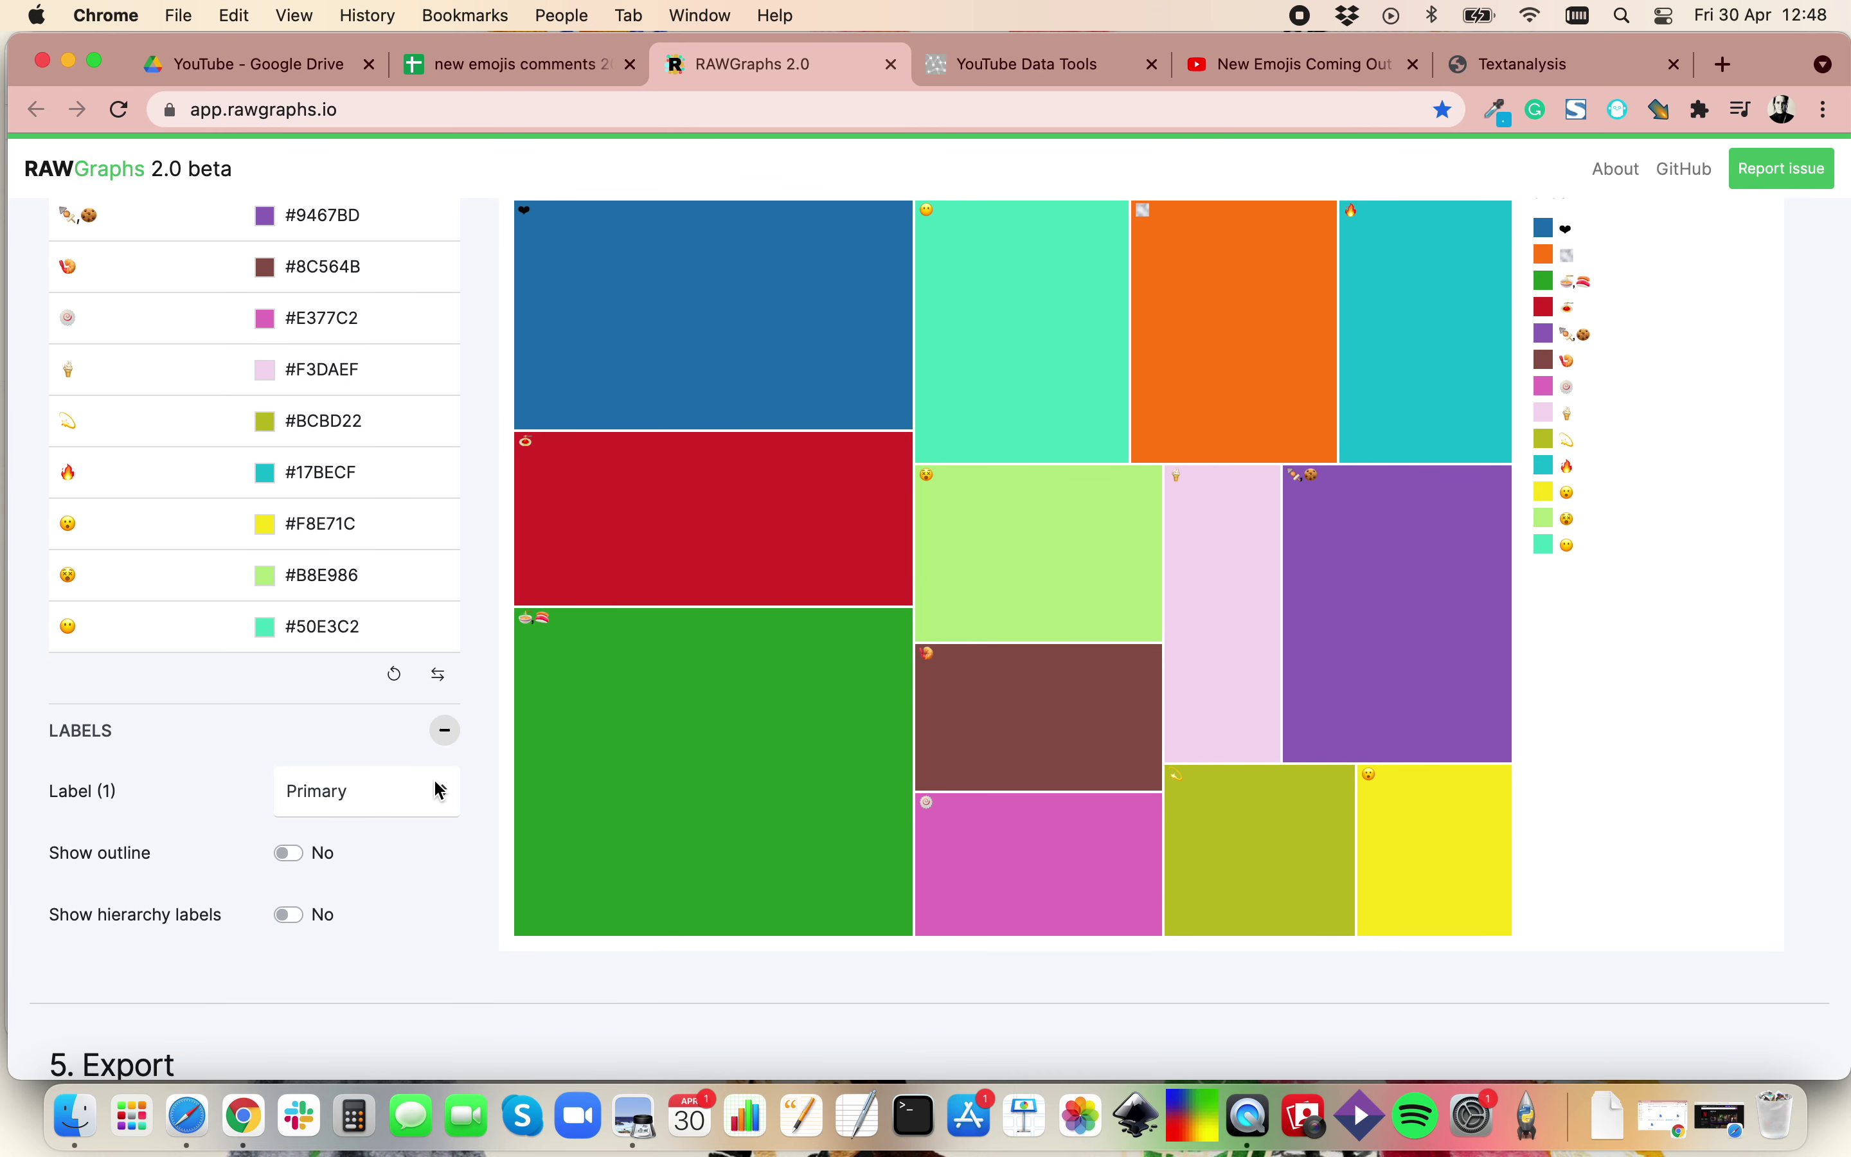
pyautogui.click(405, 800)
pyautogui.click(398, 818)
pyautogui.click(393, 788)
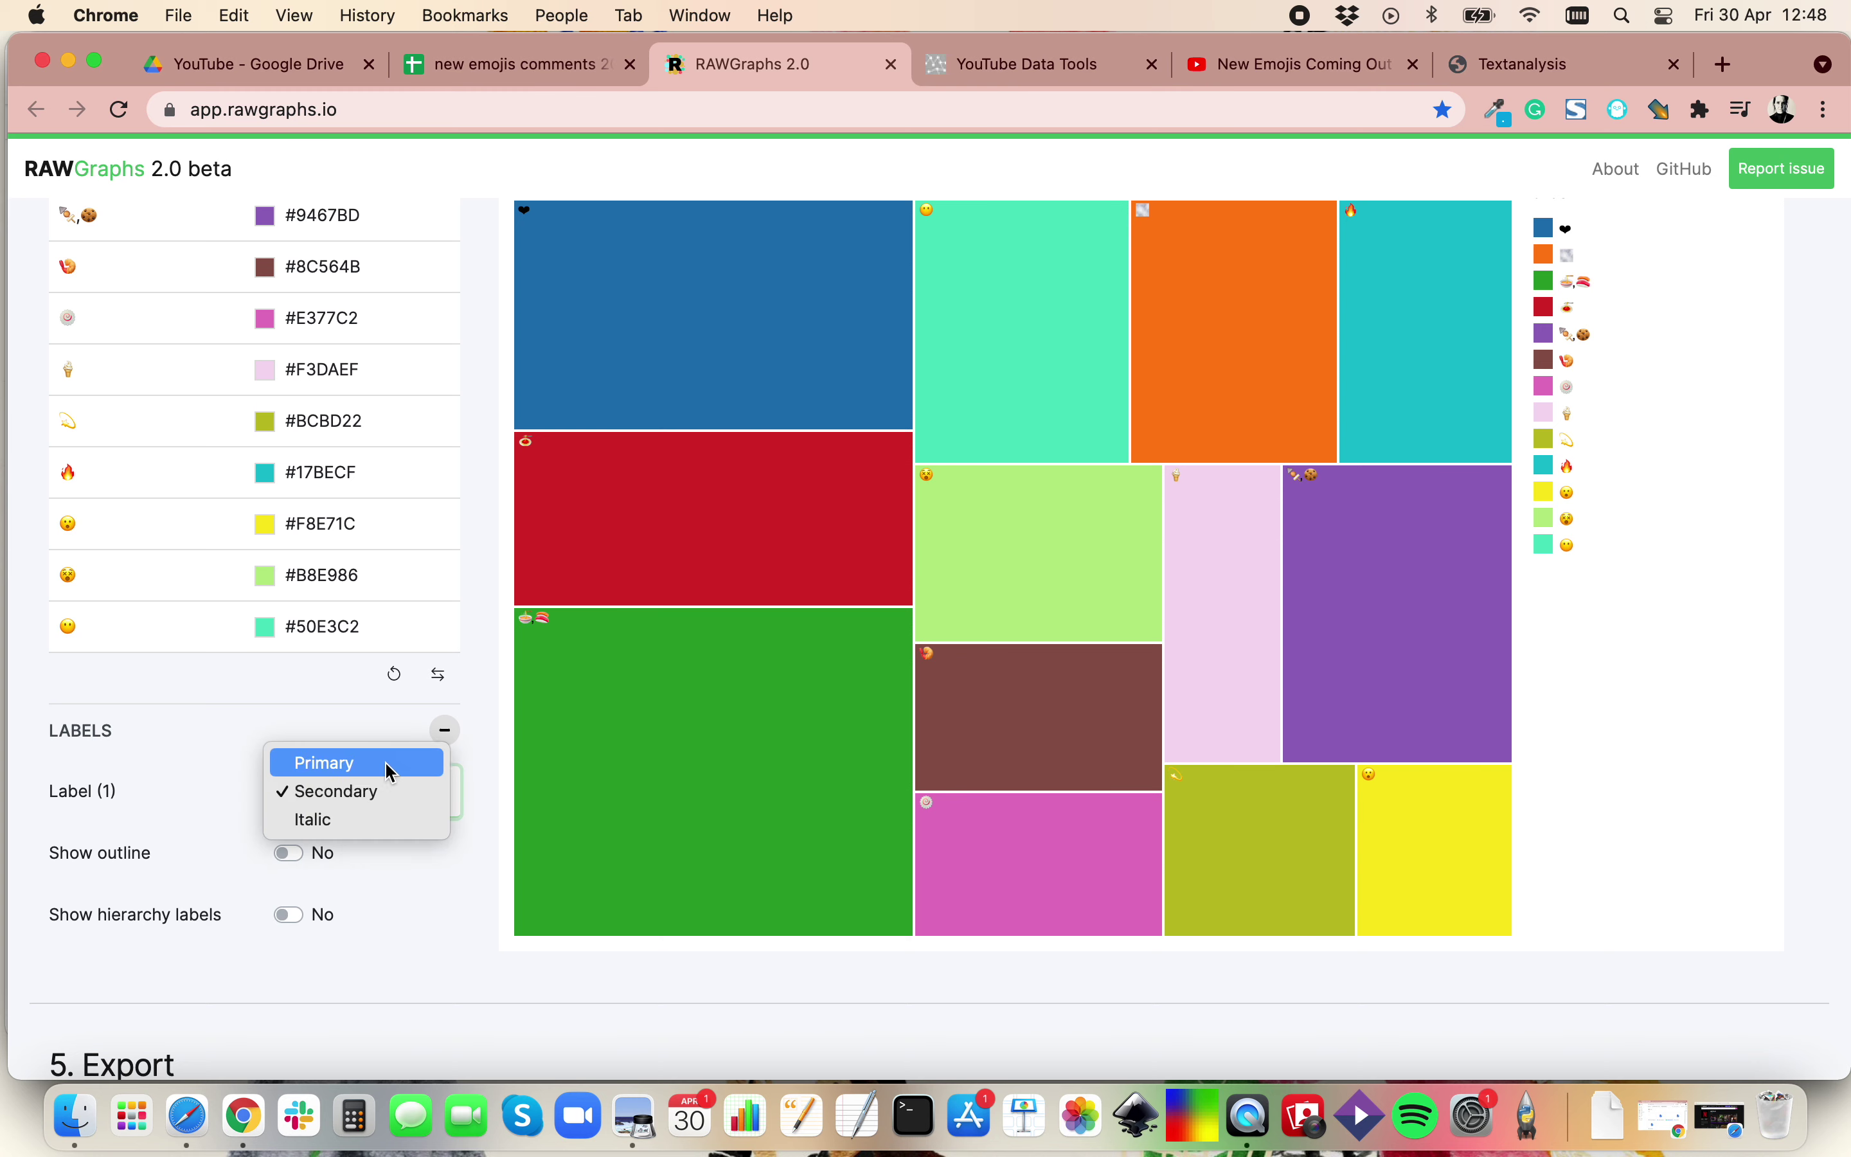
pyautogui.click(390, 764)
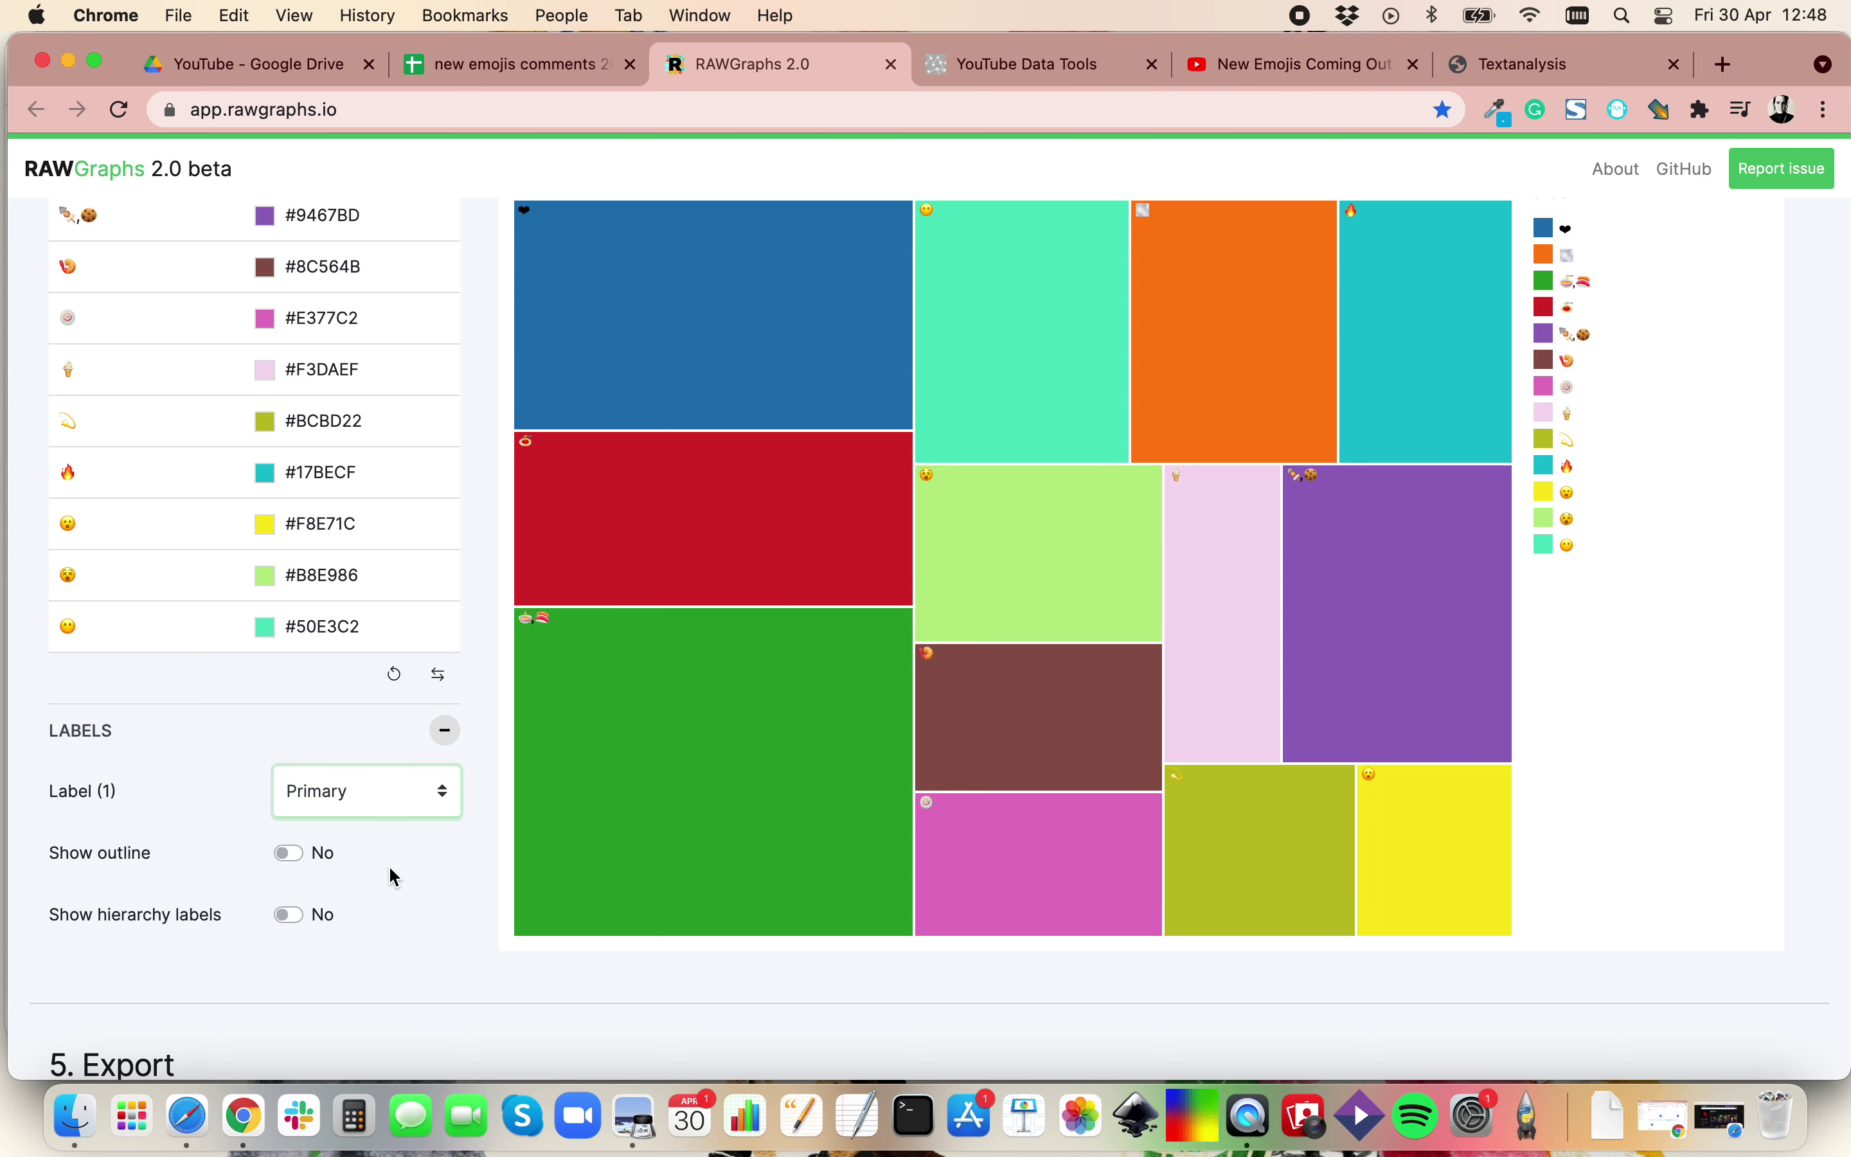
pyautogui.scroll(-5, 379, 965)
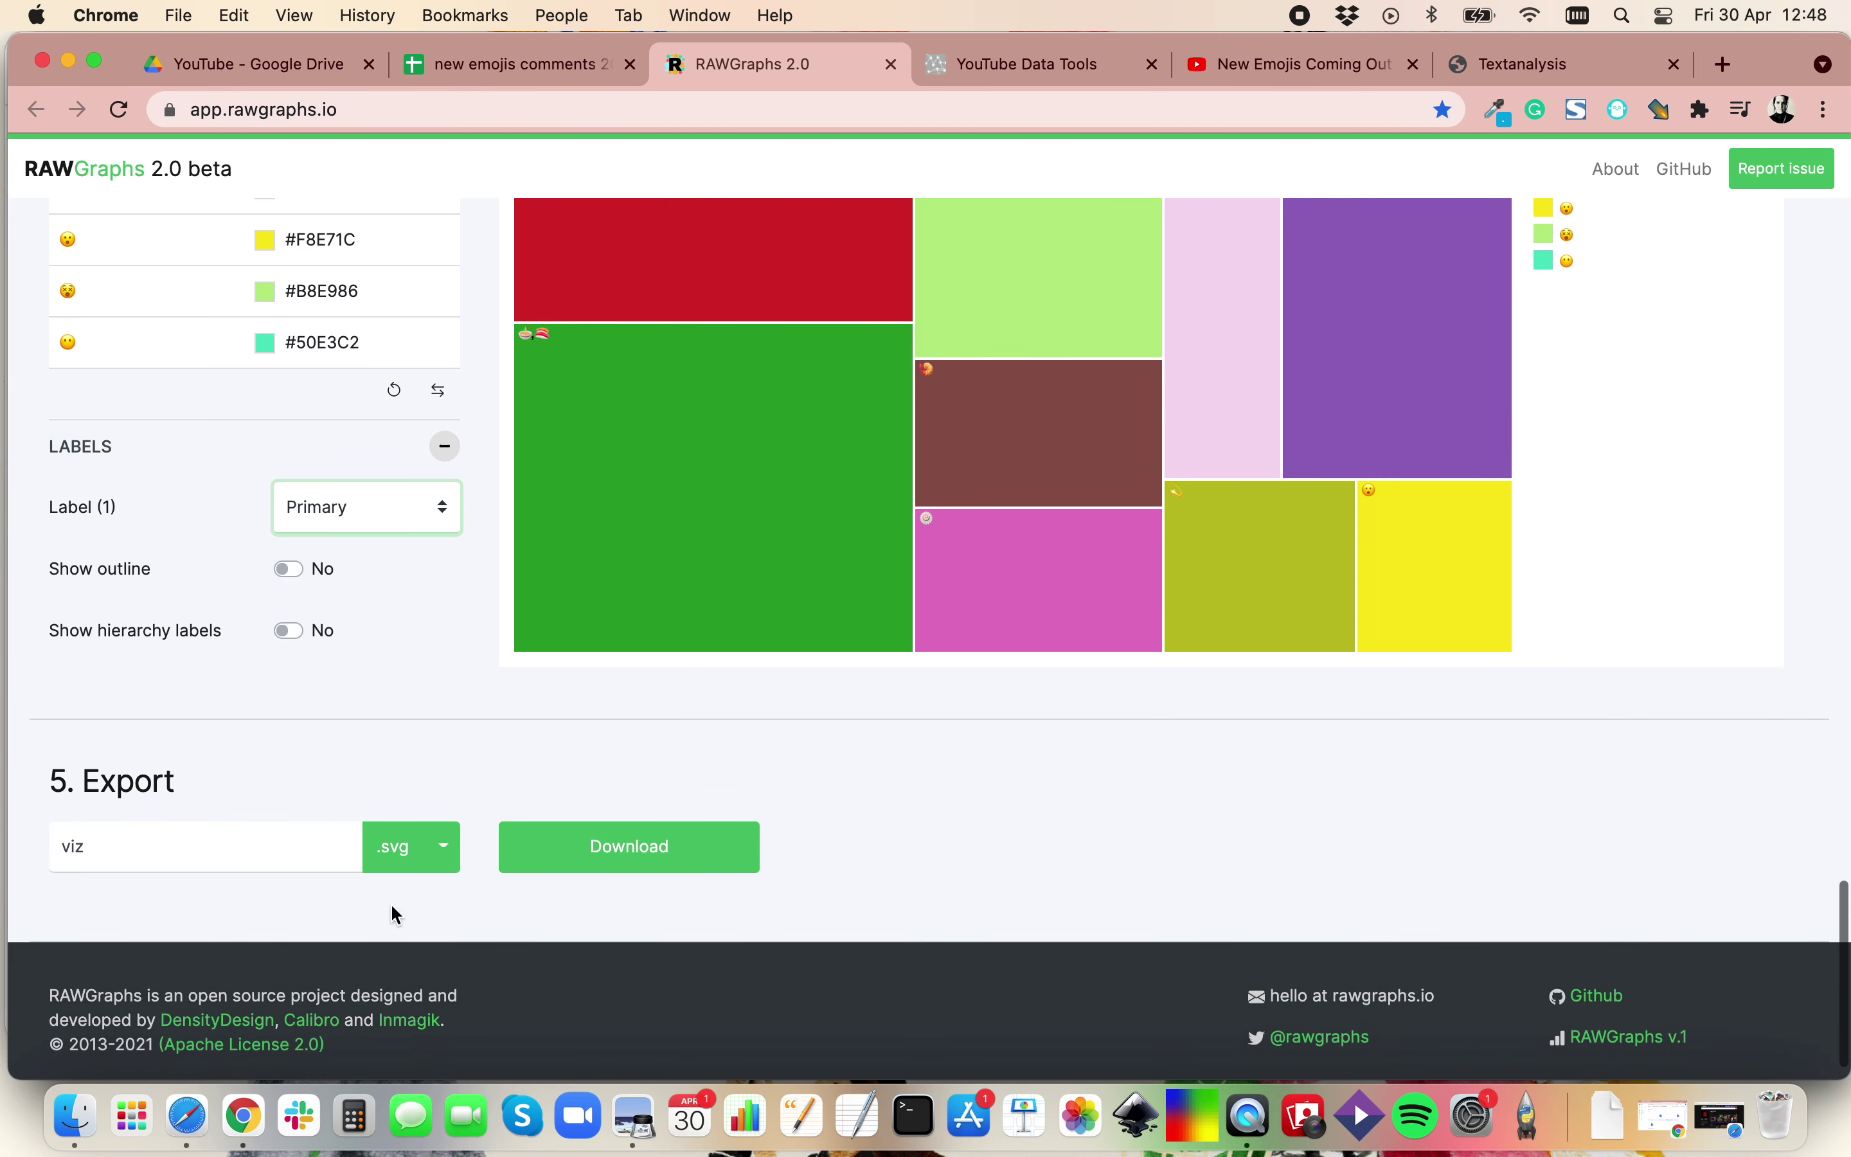
pyautogui.scroll(15, 394, 666)
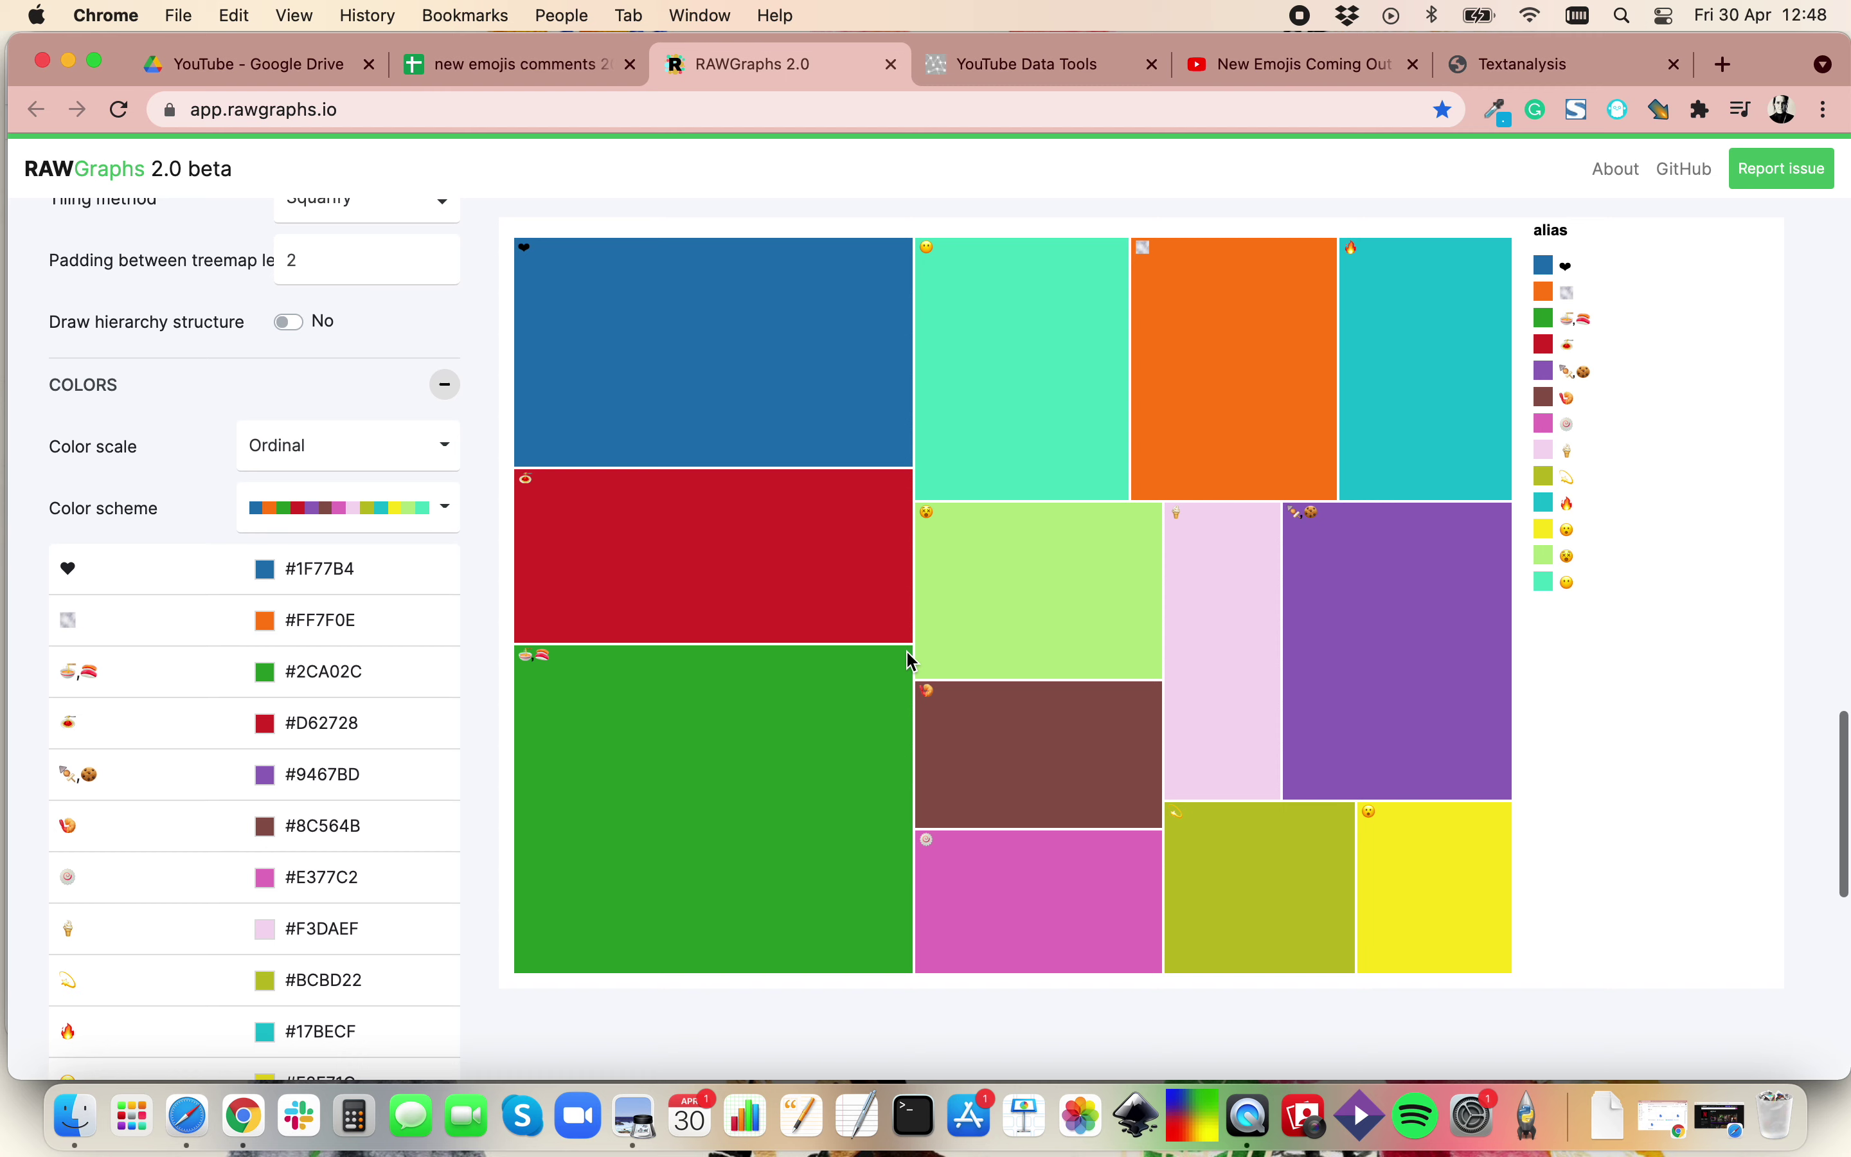
pyautogui.scroll(-4, 1254, 643)
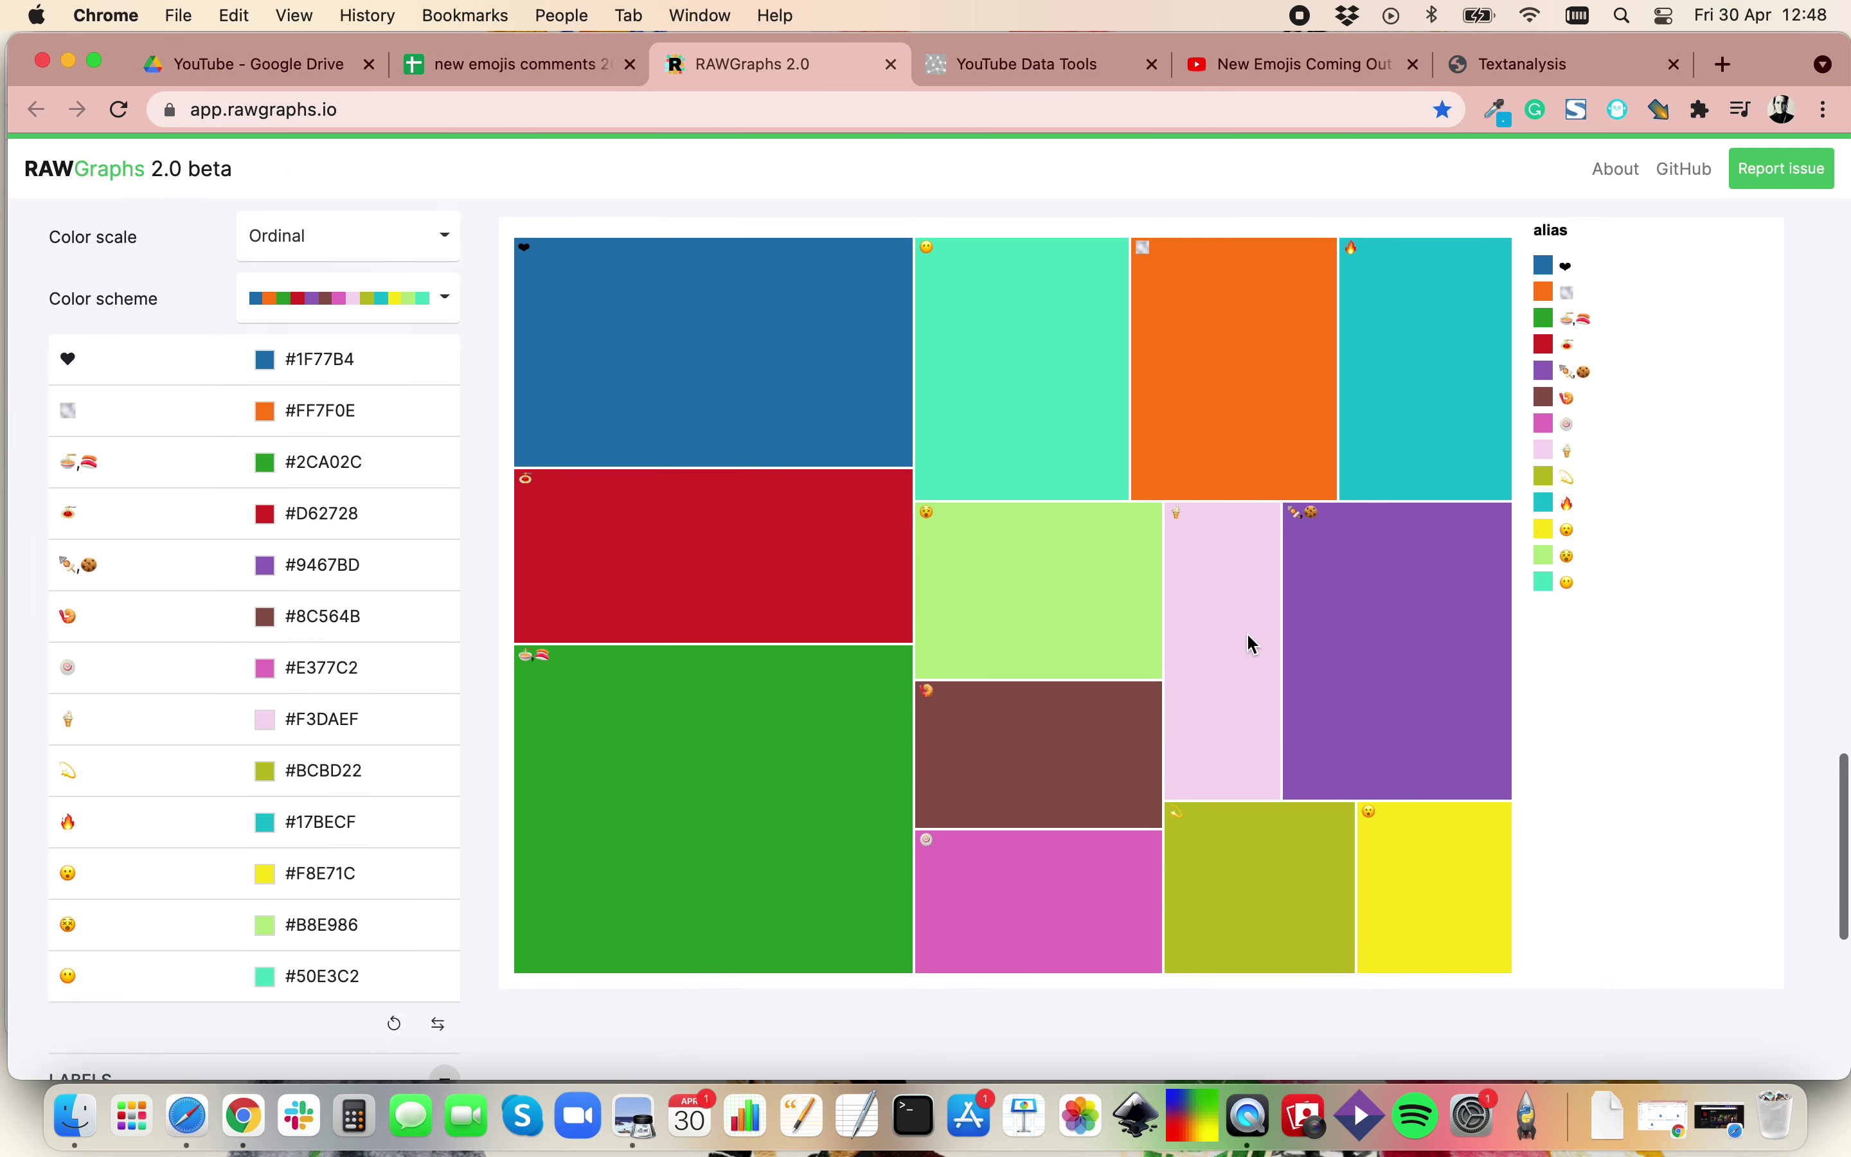
# Export the treemap as a .rawgraphs project file named viz_emojis_YT.
pyautogui.scroll(-6, 1310, 763)
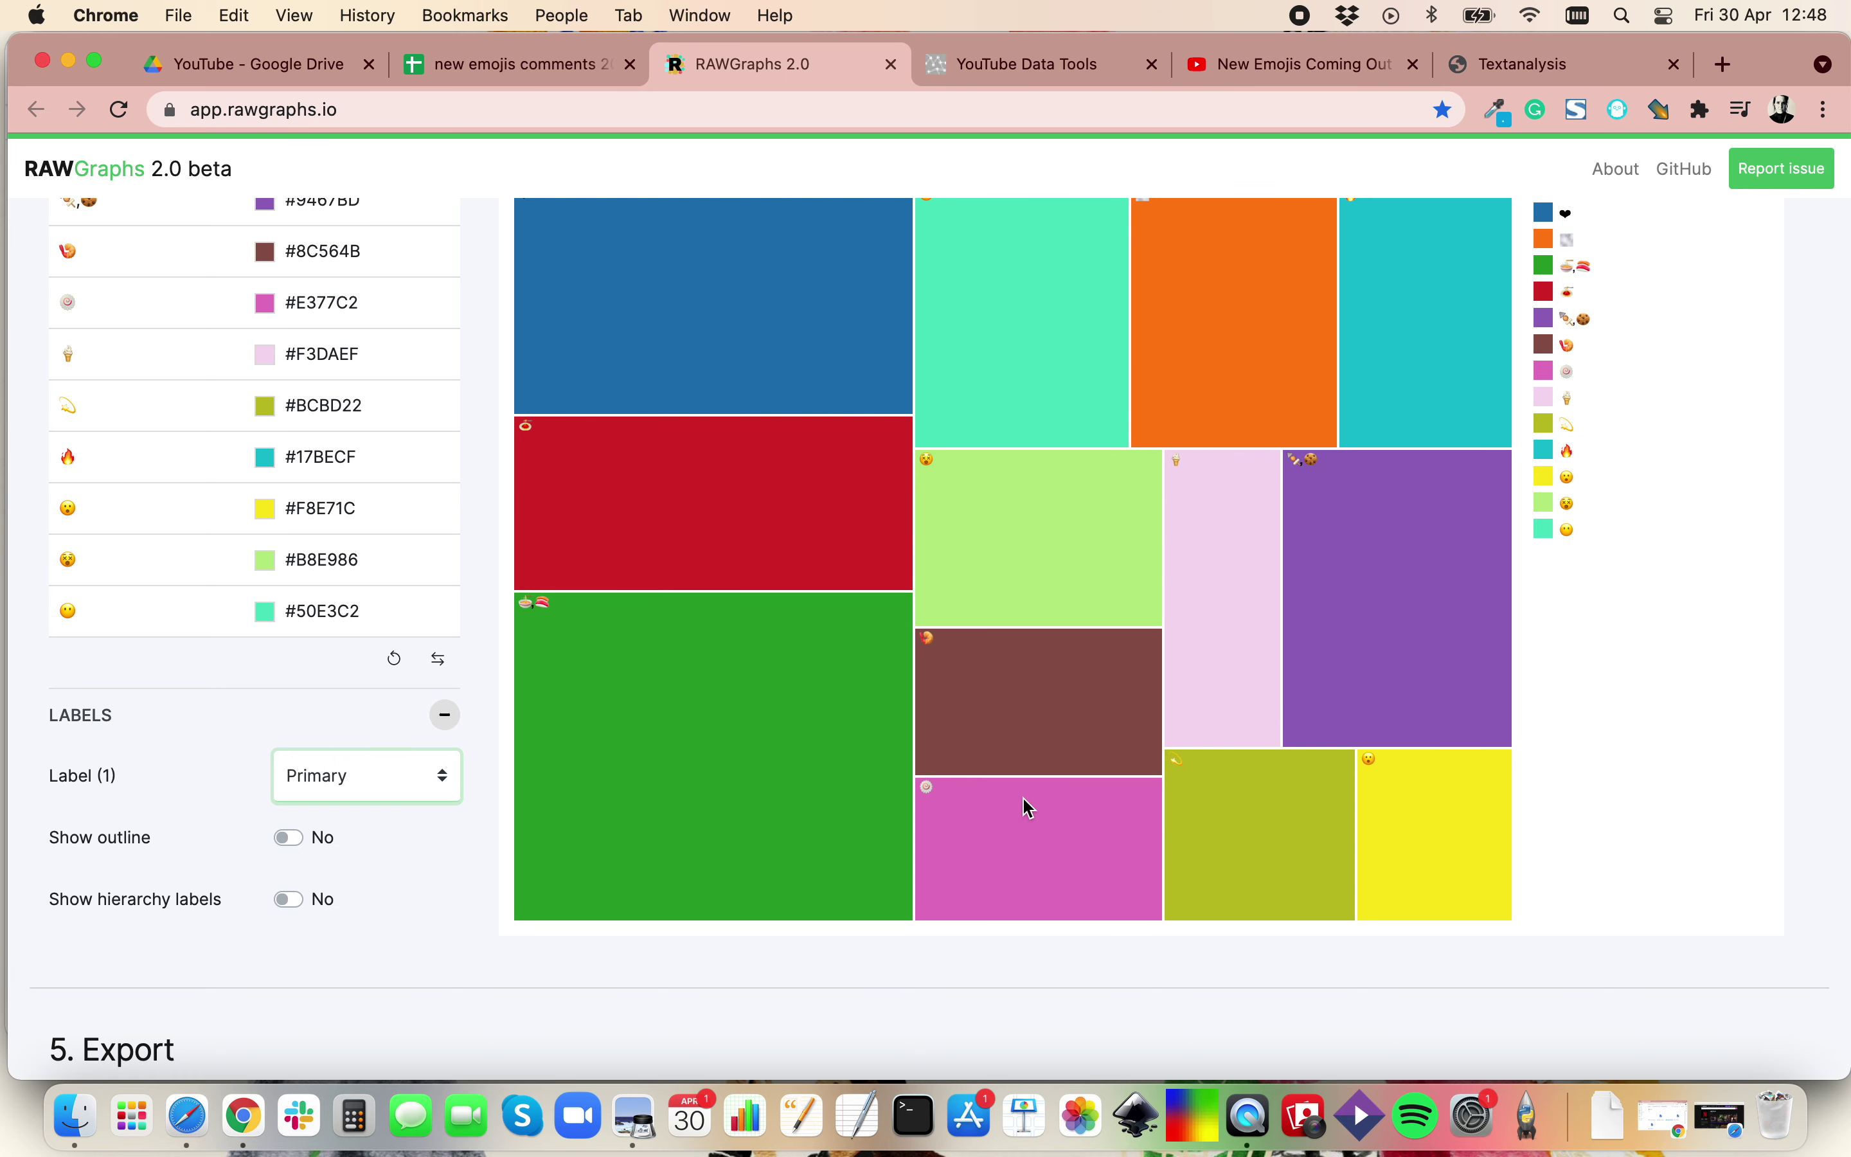
pyautogui.scroll(-5, 383, 849)
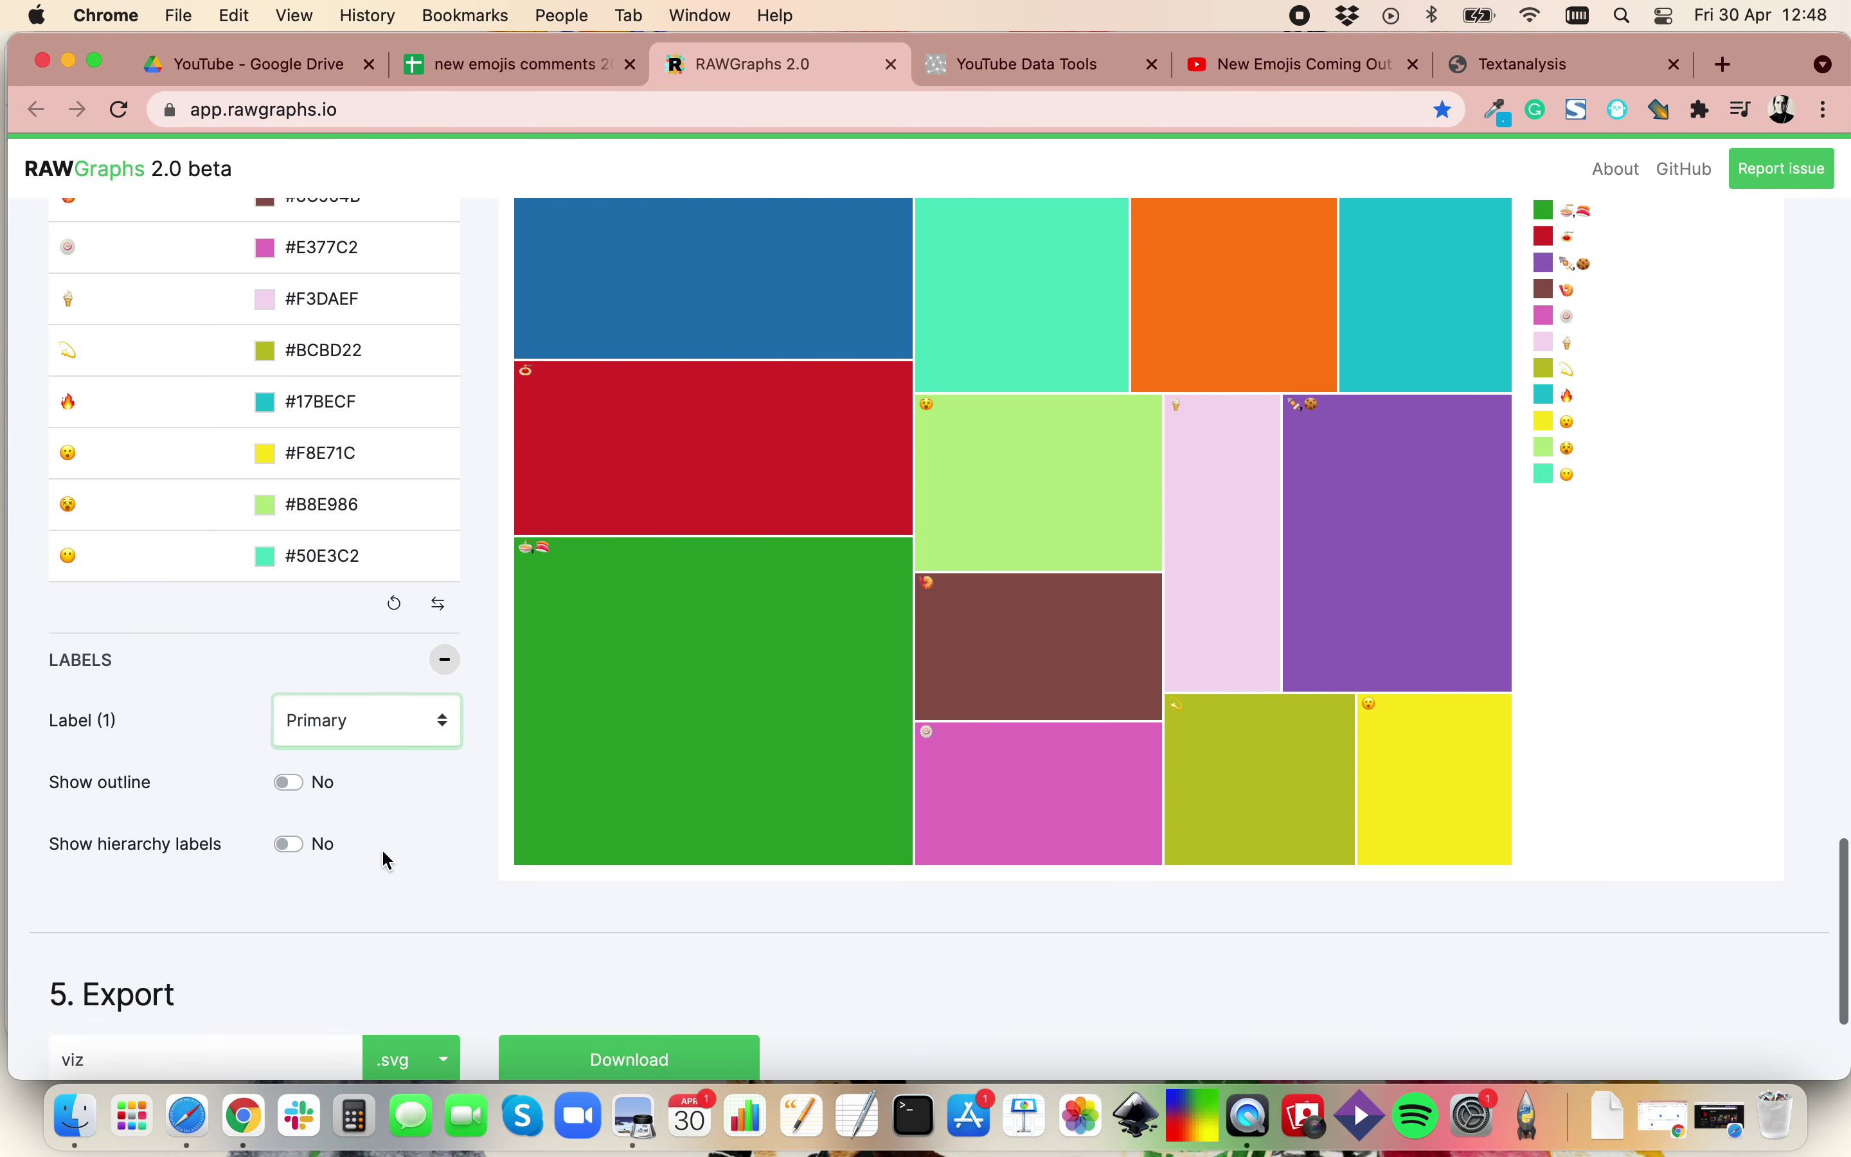
pyautogui.click(215, 872)
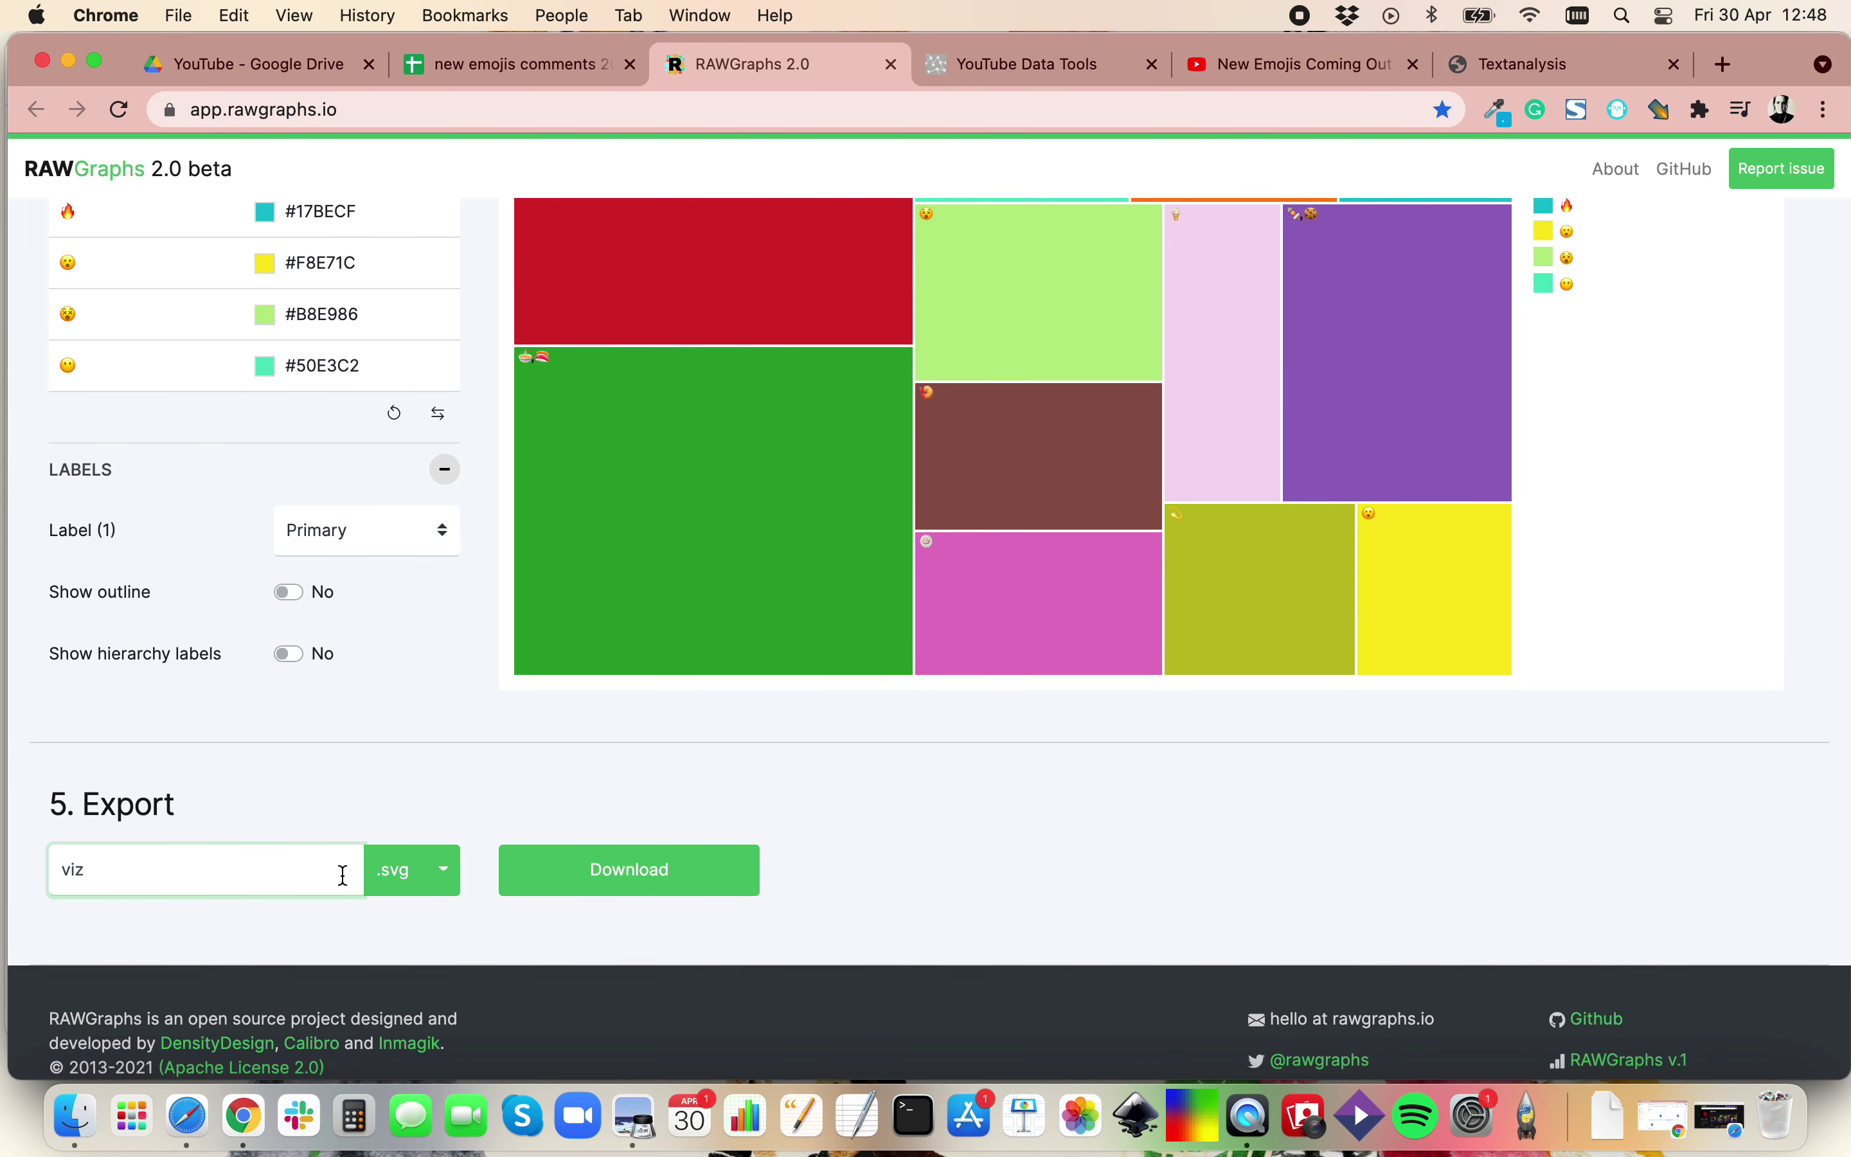
pyautogui.click(391, 879)
pyautogui.click(435, 836)
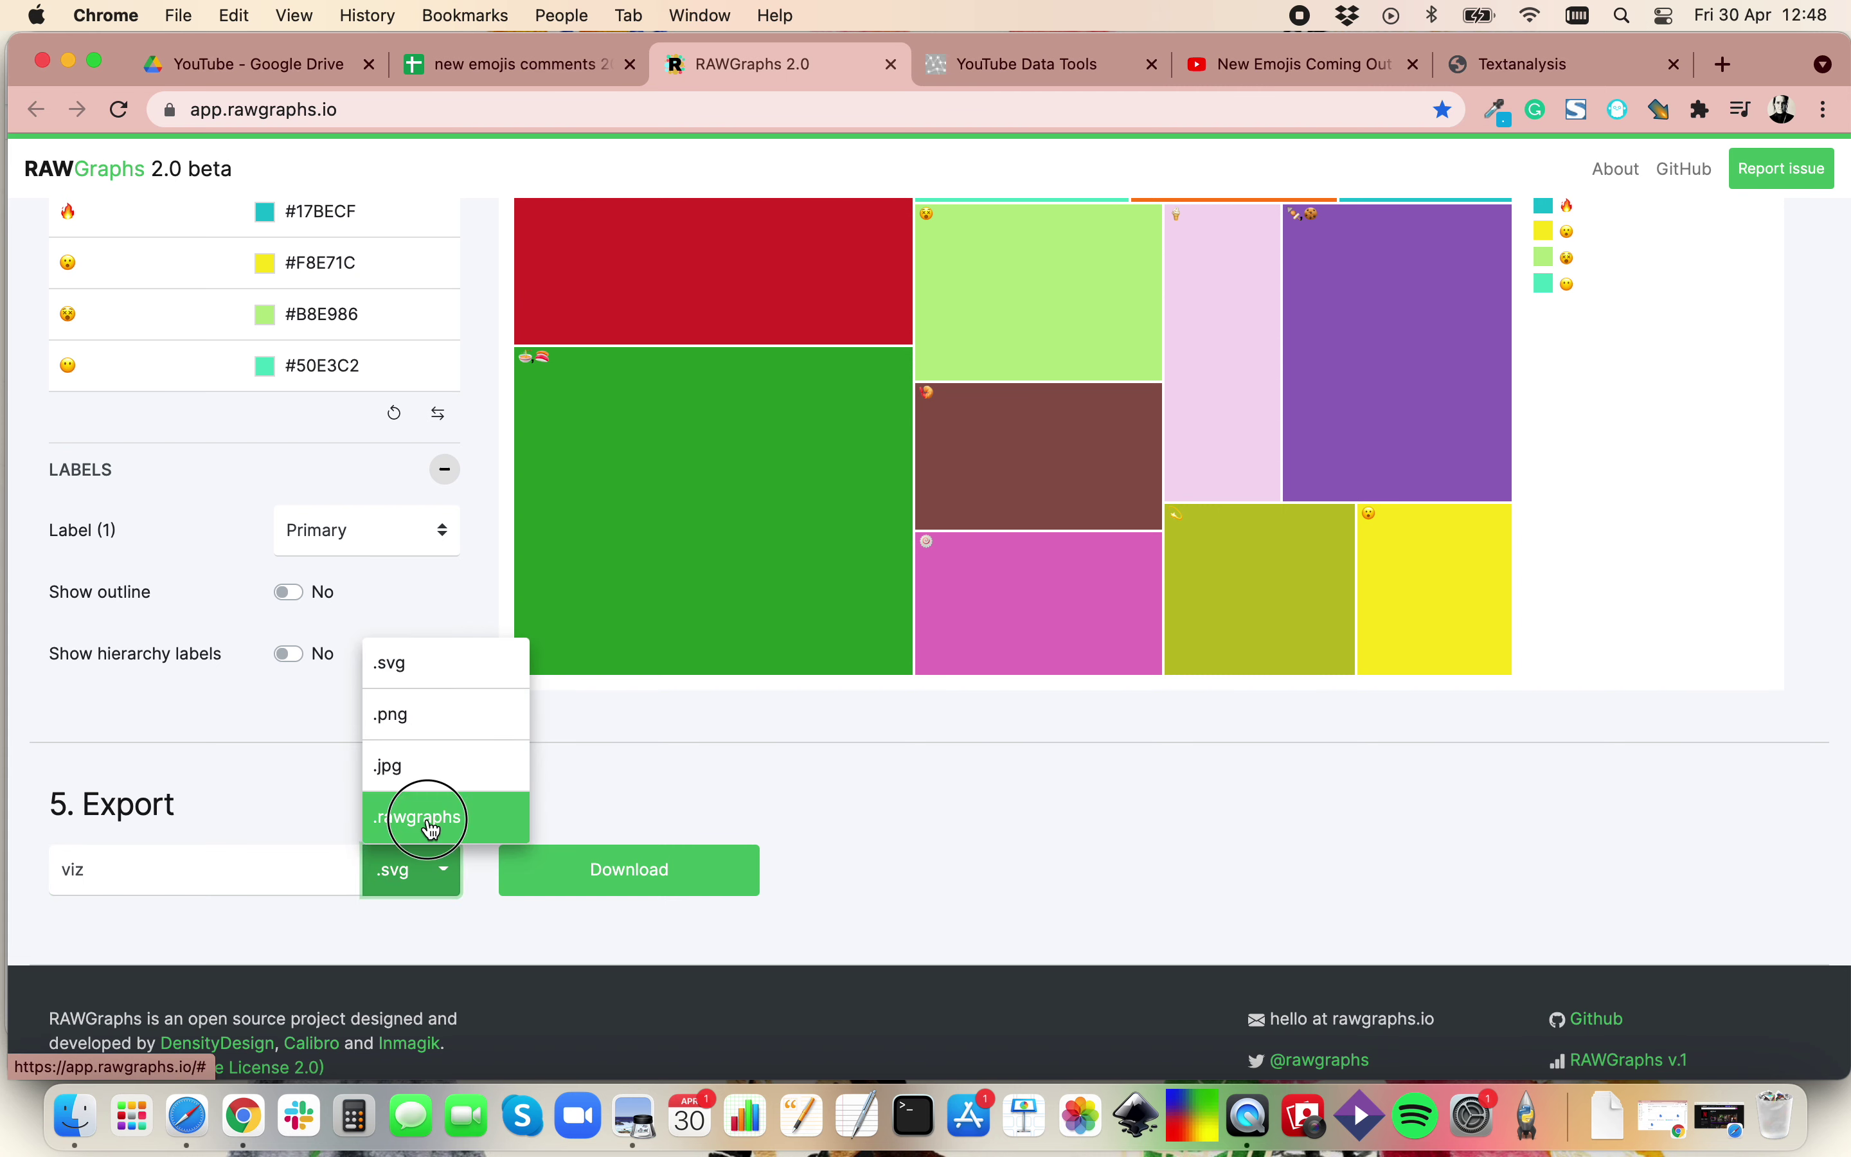
pyautogui.click(220, 873)
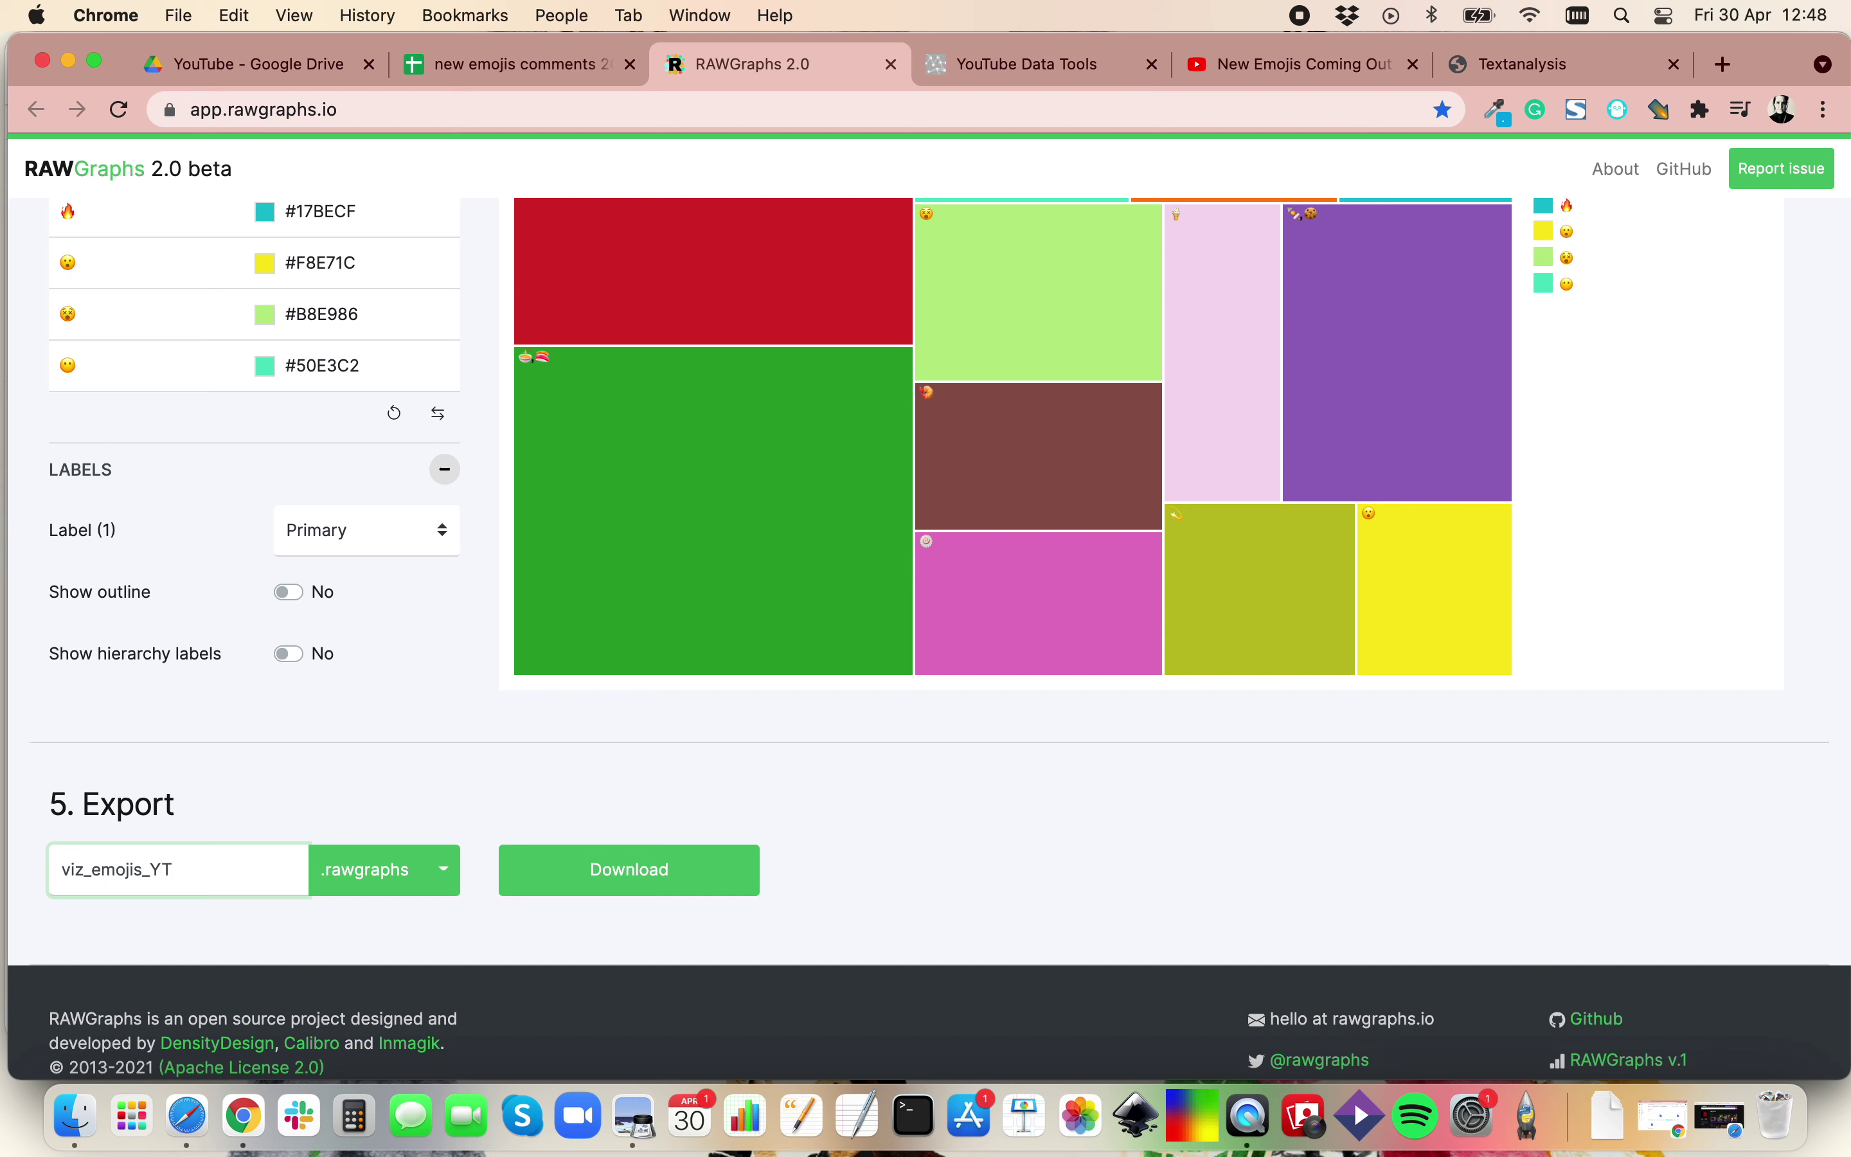
pyautogui.click(581, 869)
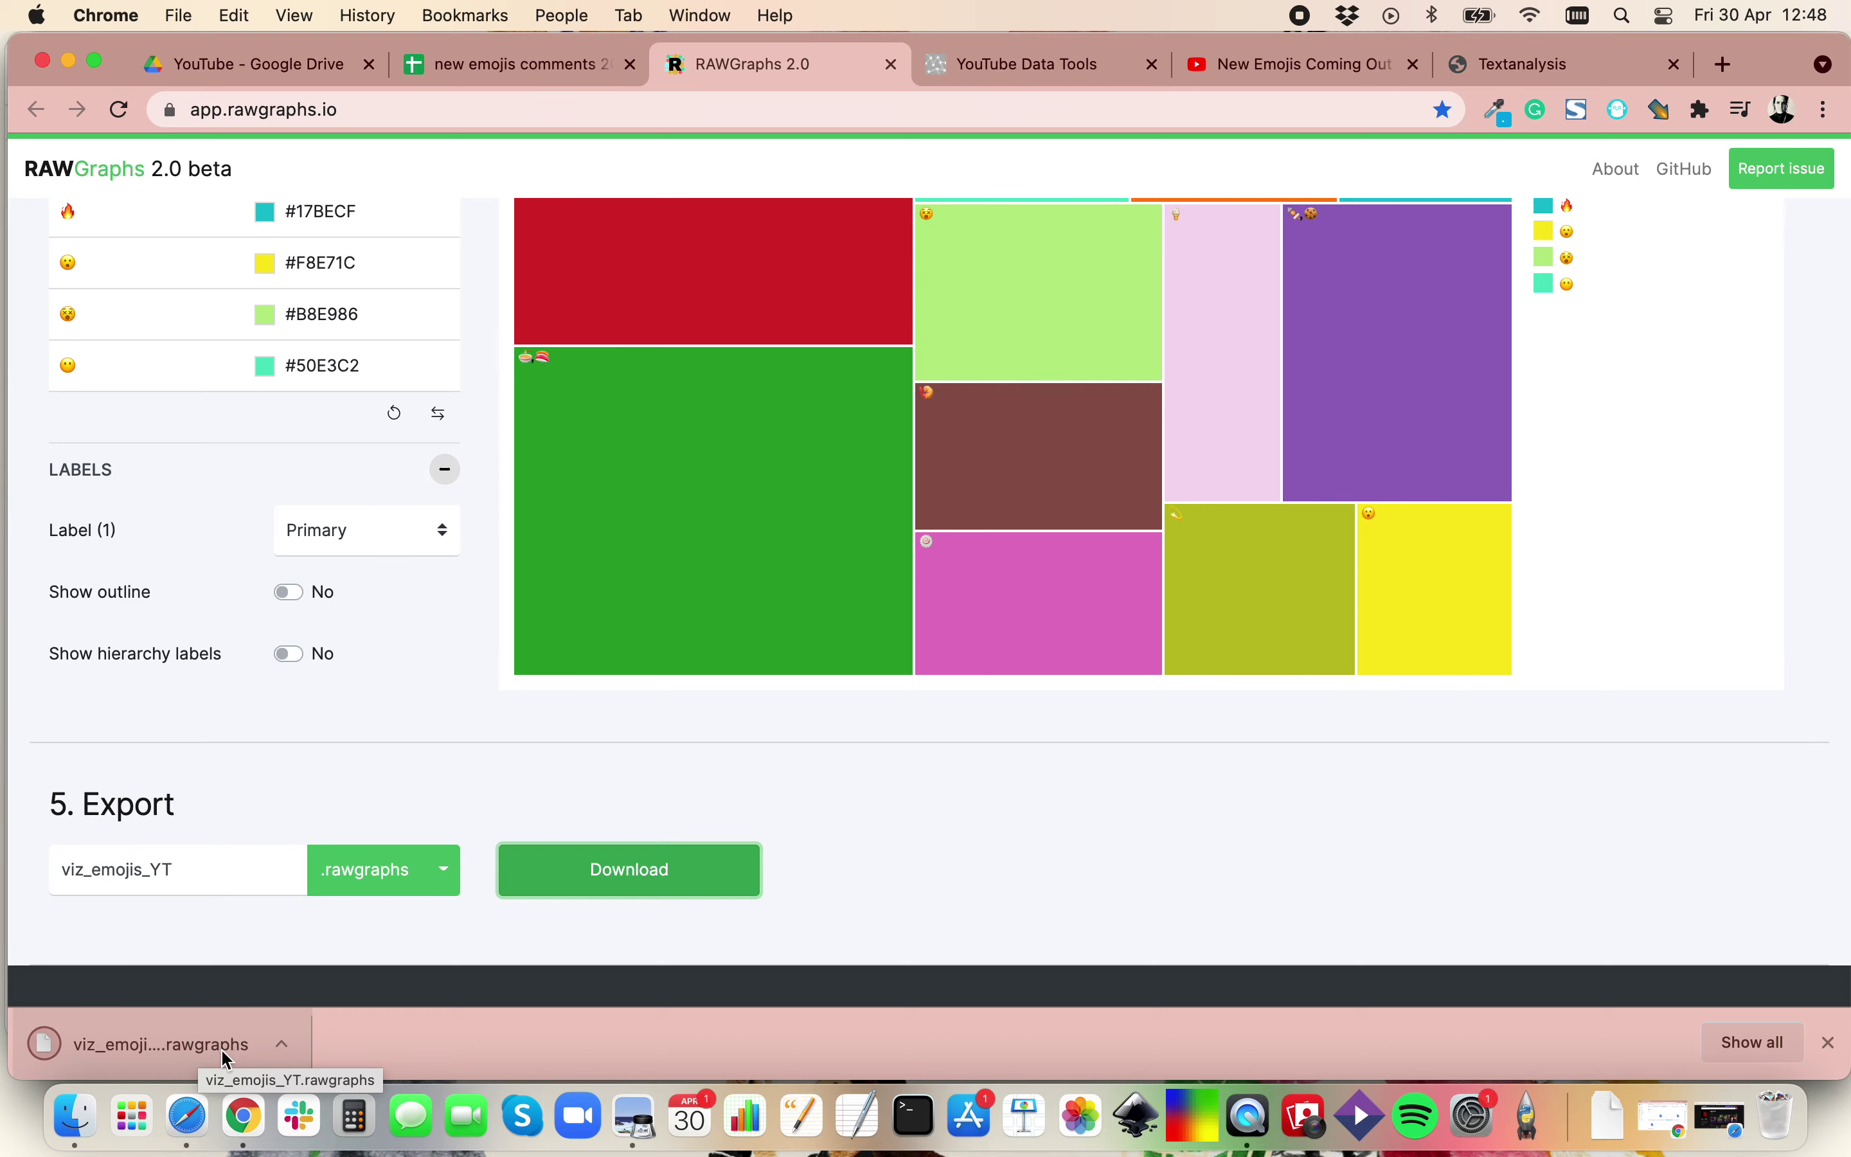
# Review the loaded emoji data, the selected chart type, the variable mapping and the customized treemap.
pyautogui.scroll(20, 367, 654)
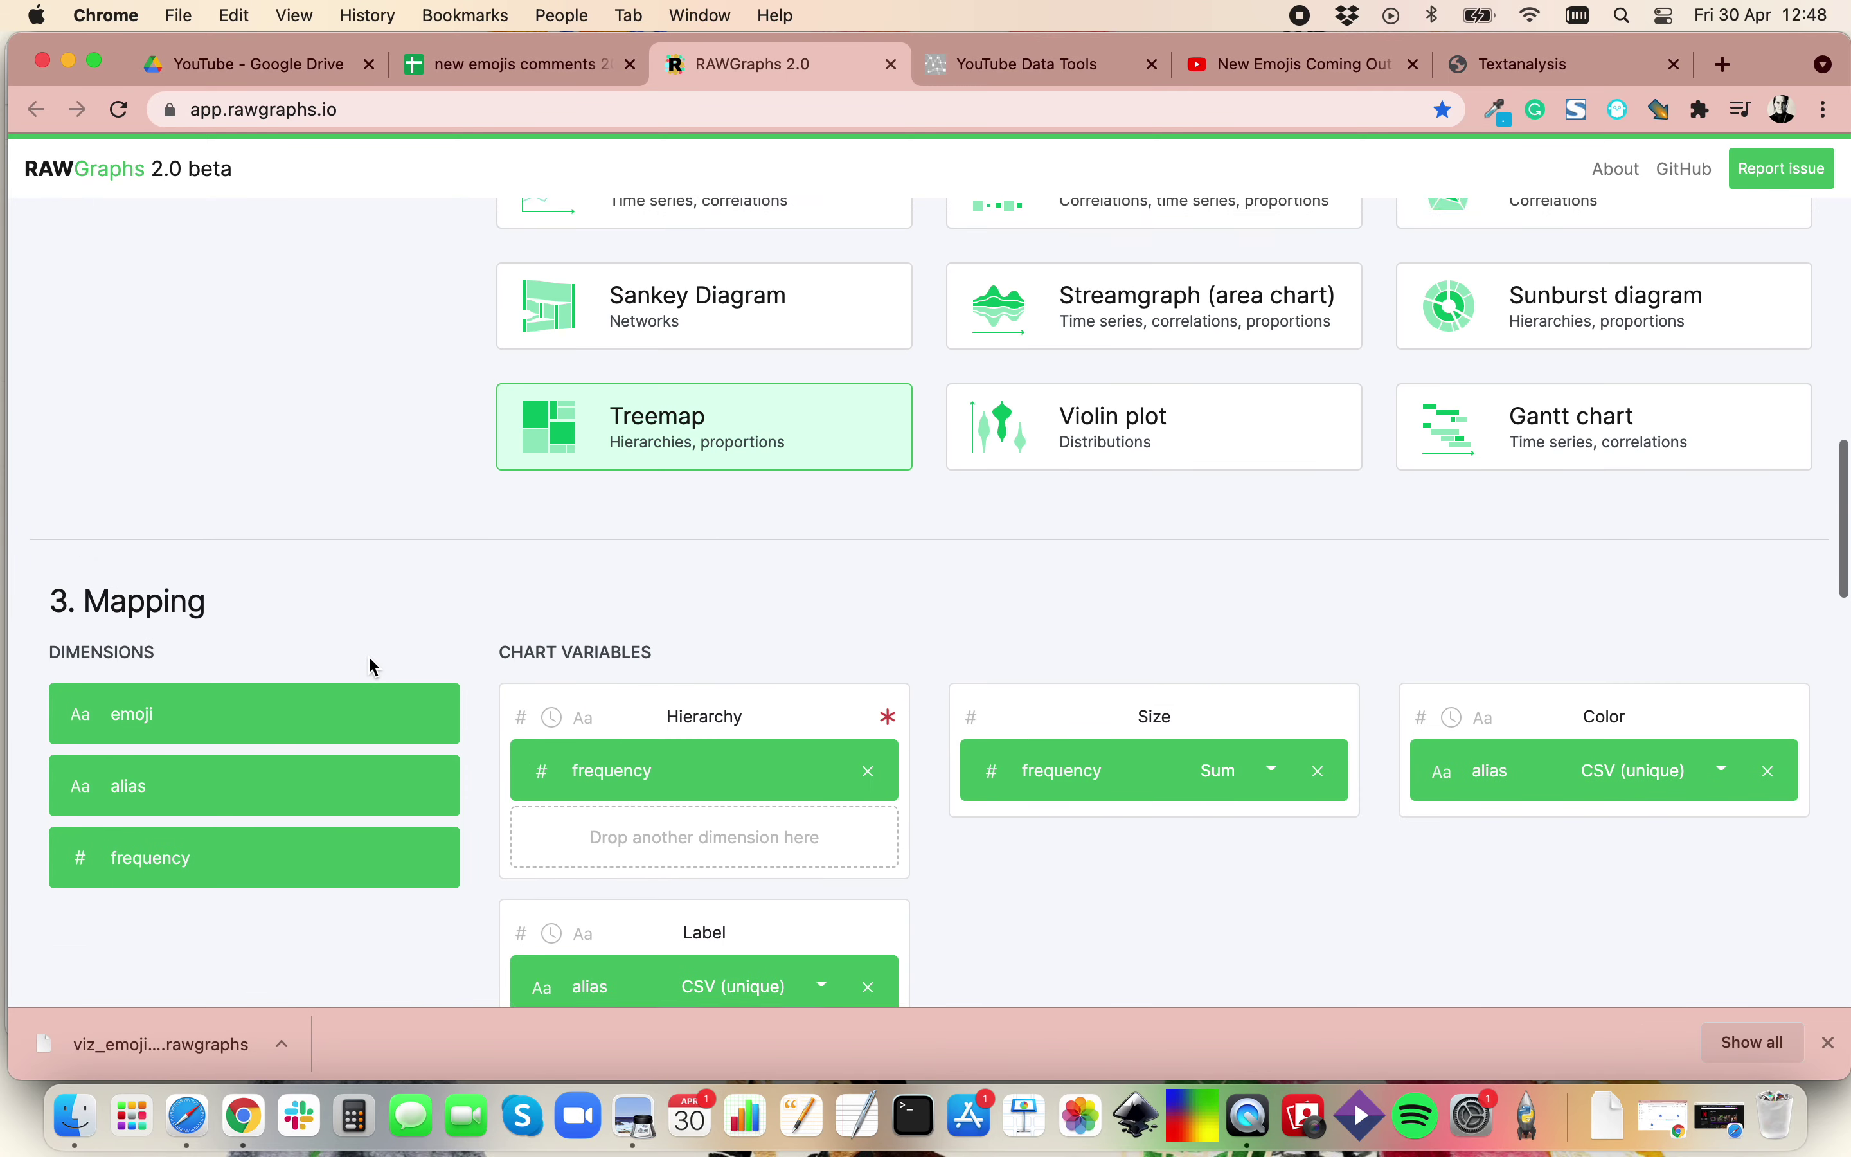
pyautogui.scroll(10, 369, 655)
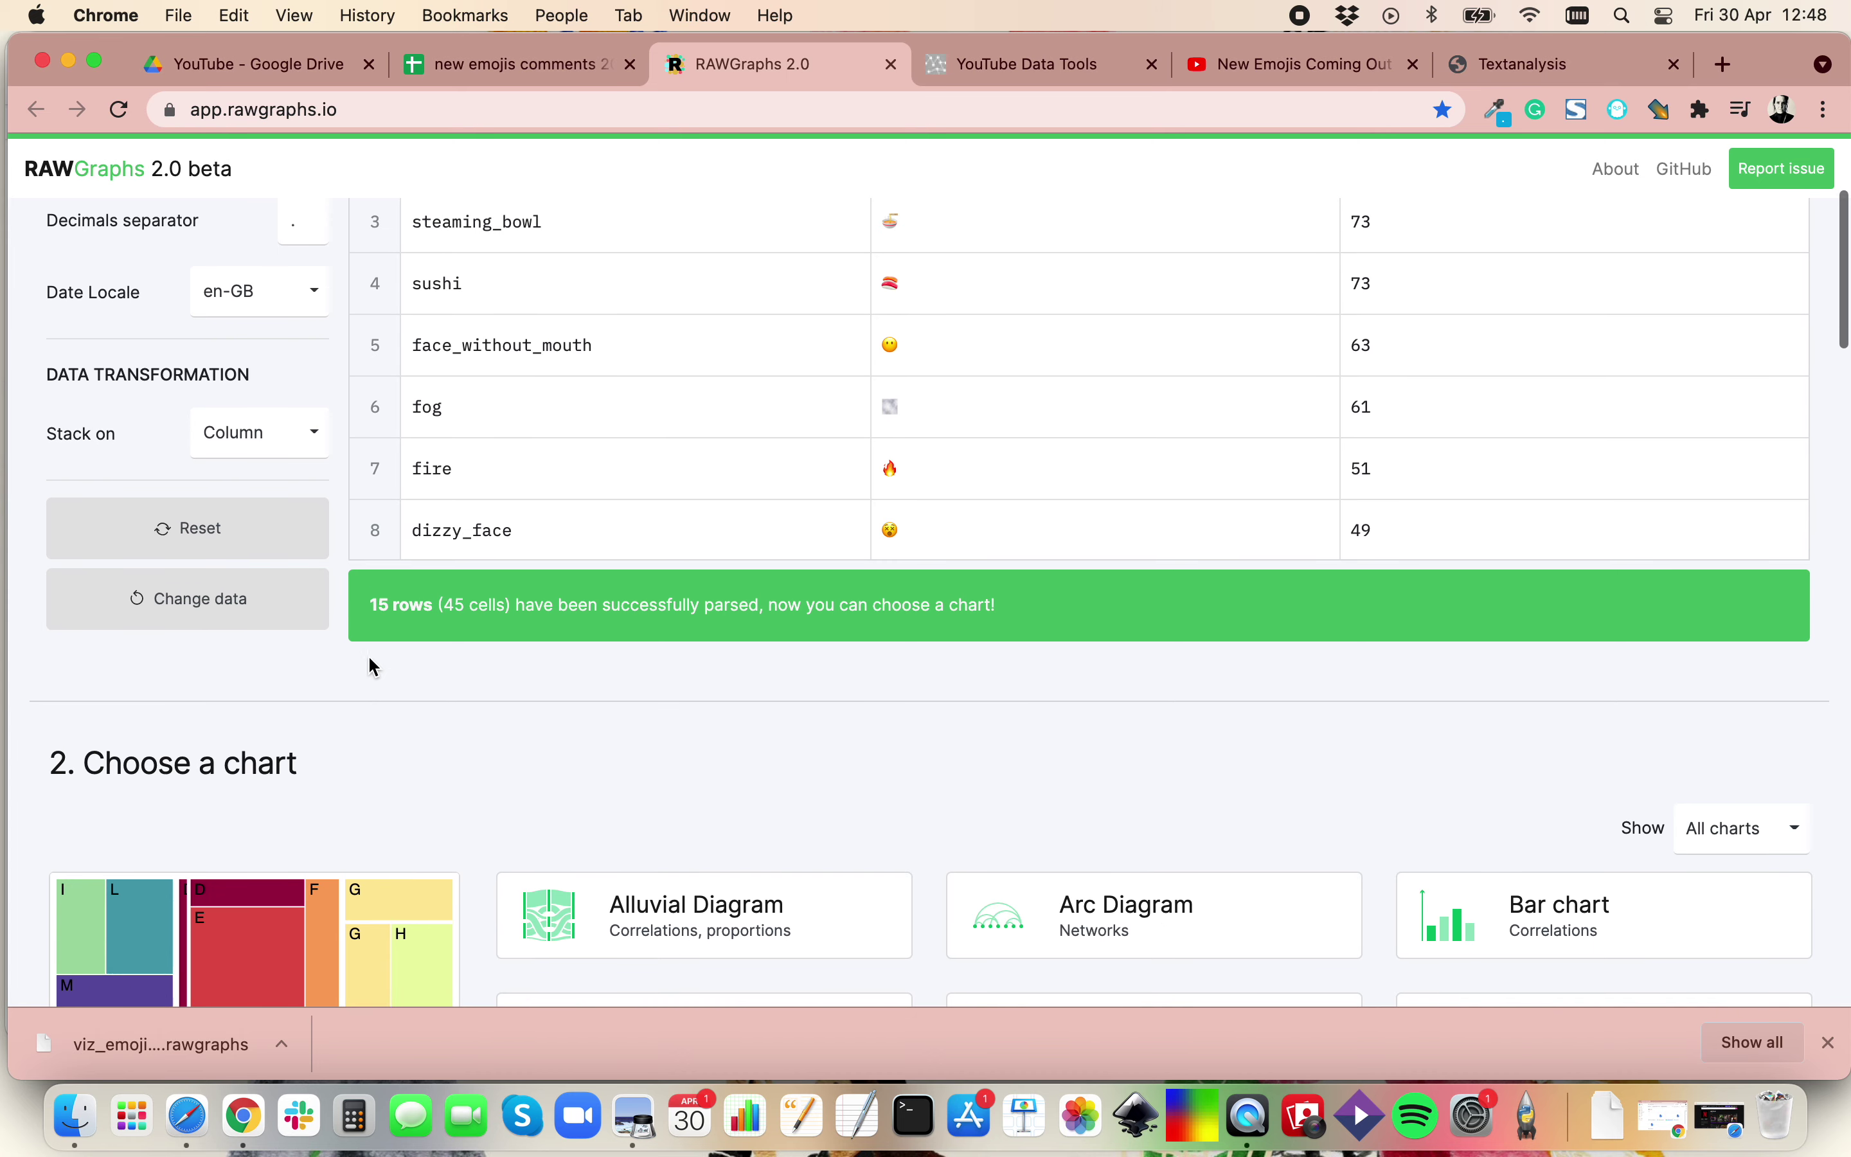
pyautogui.scroll(3, 370, 658)
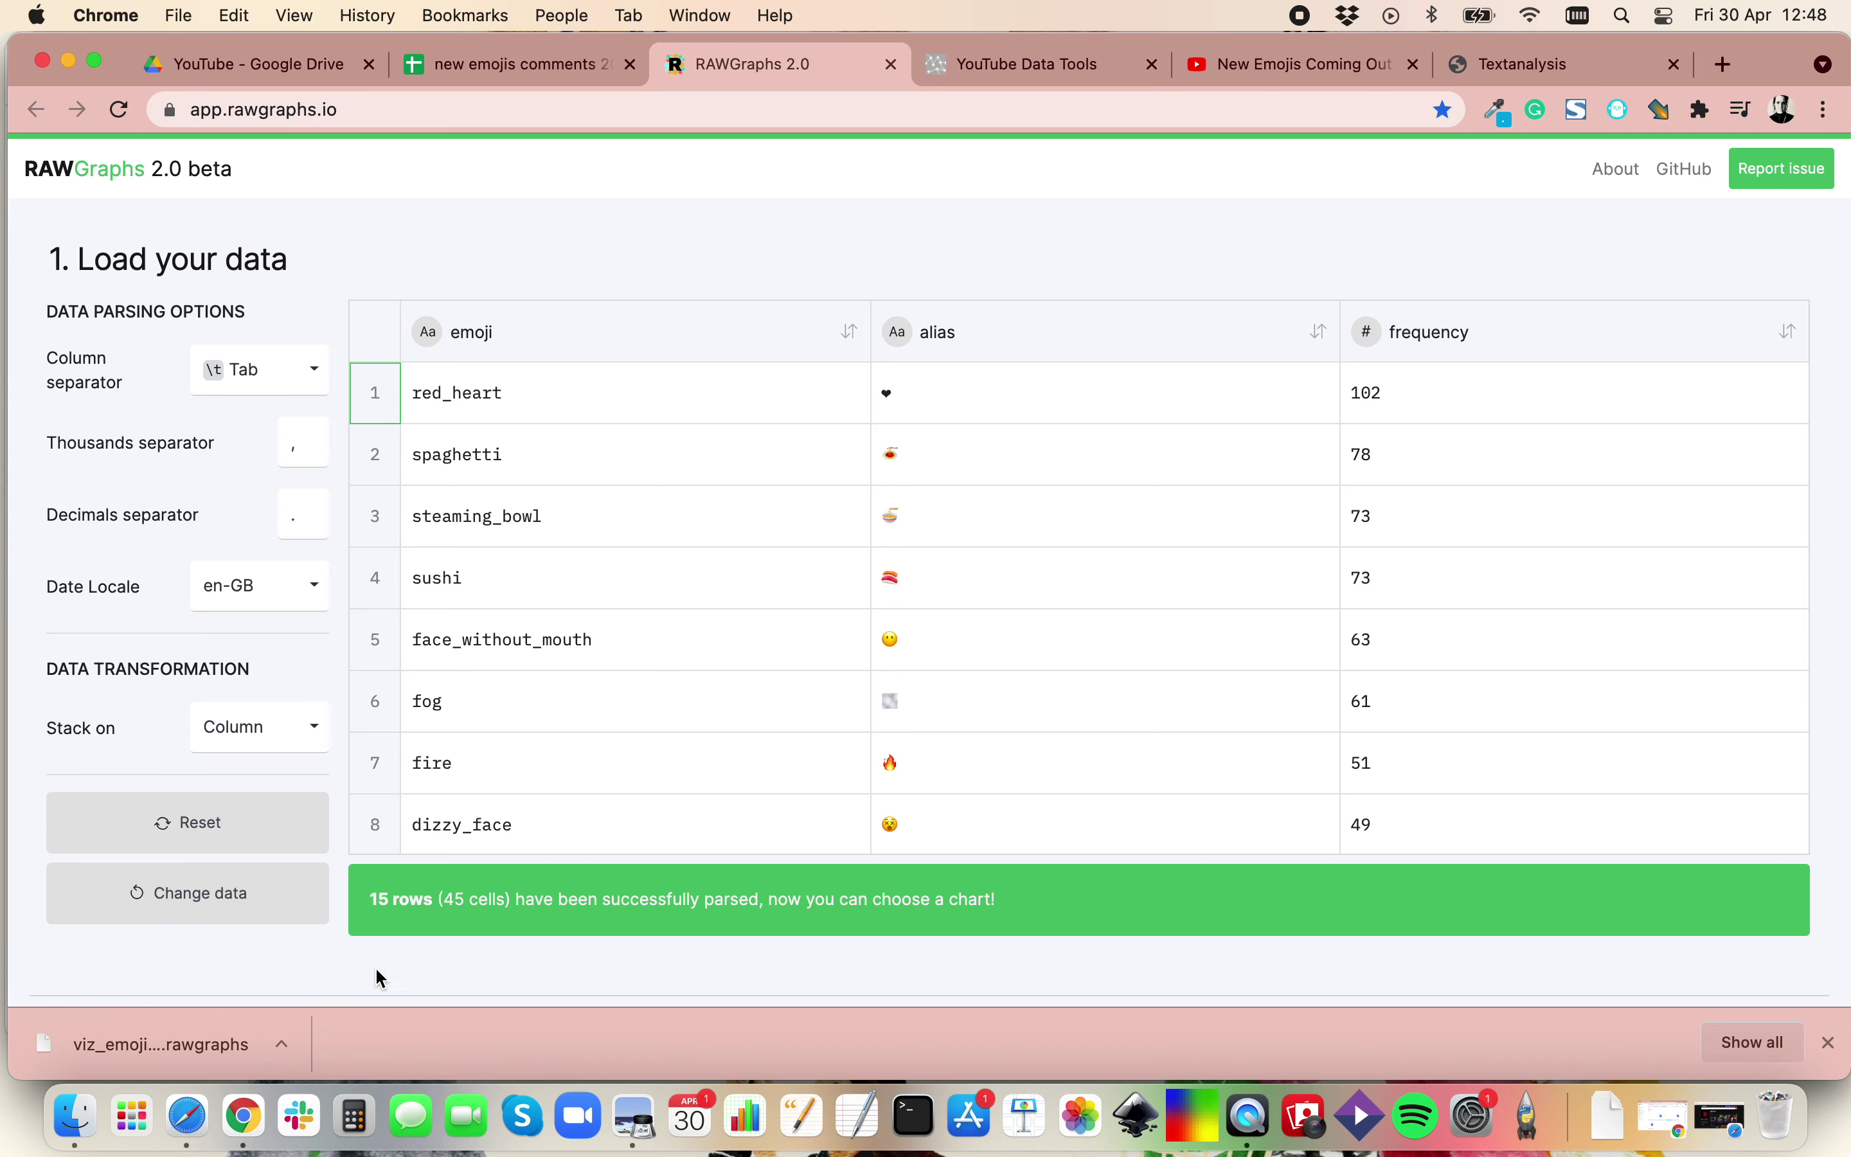
pyautogui.scroll(-15, 533, 757)
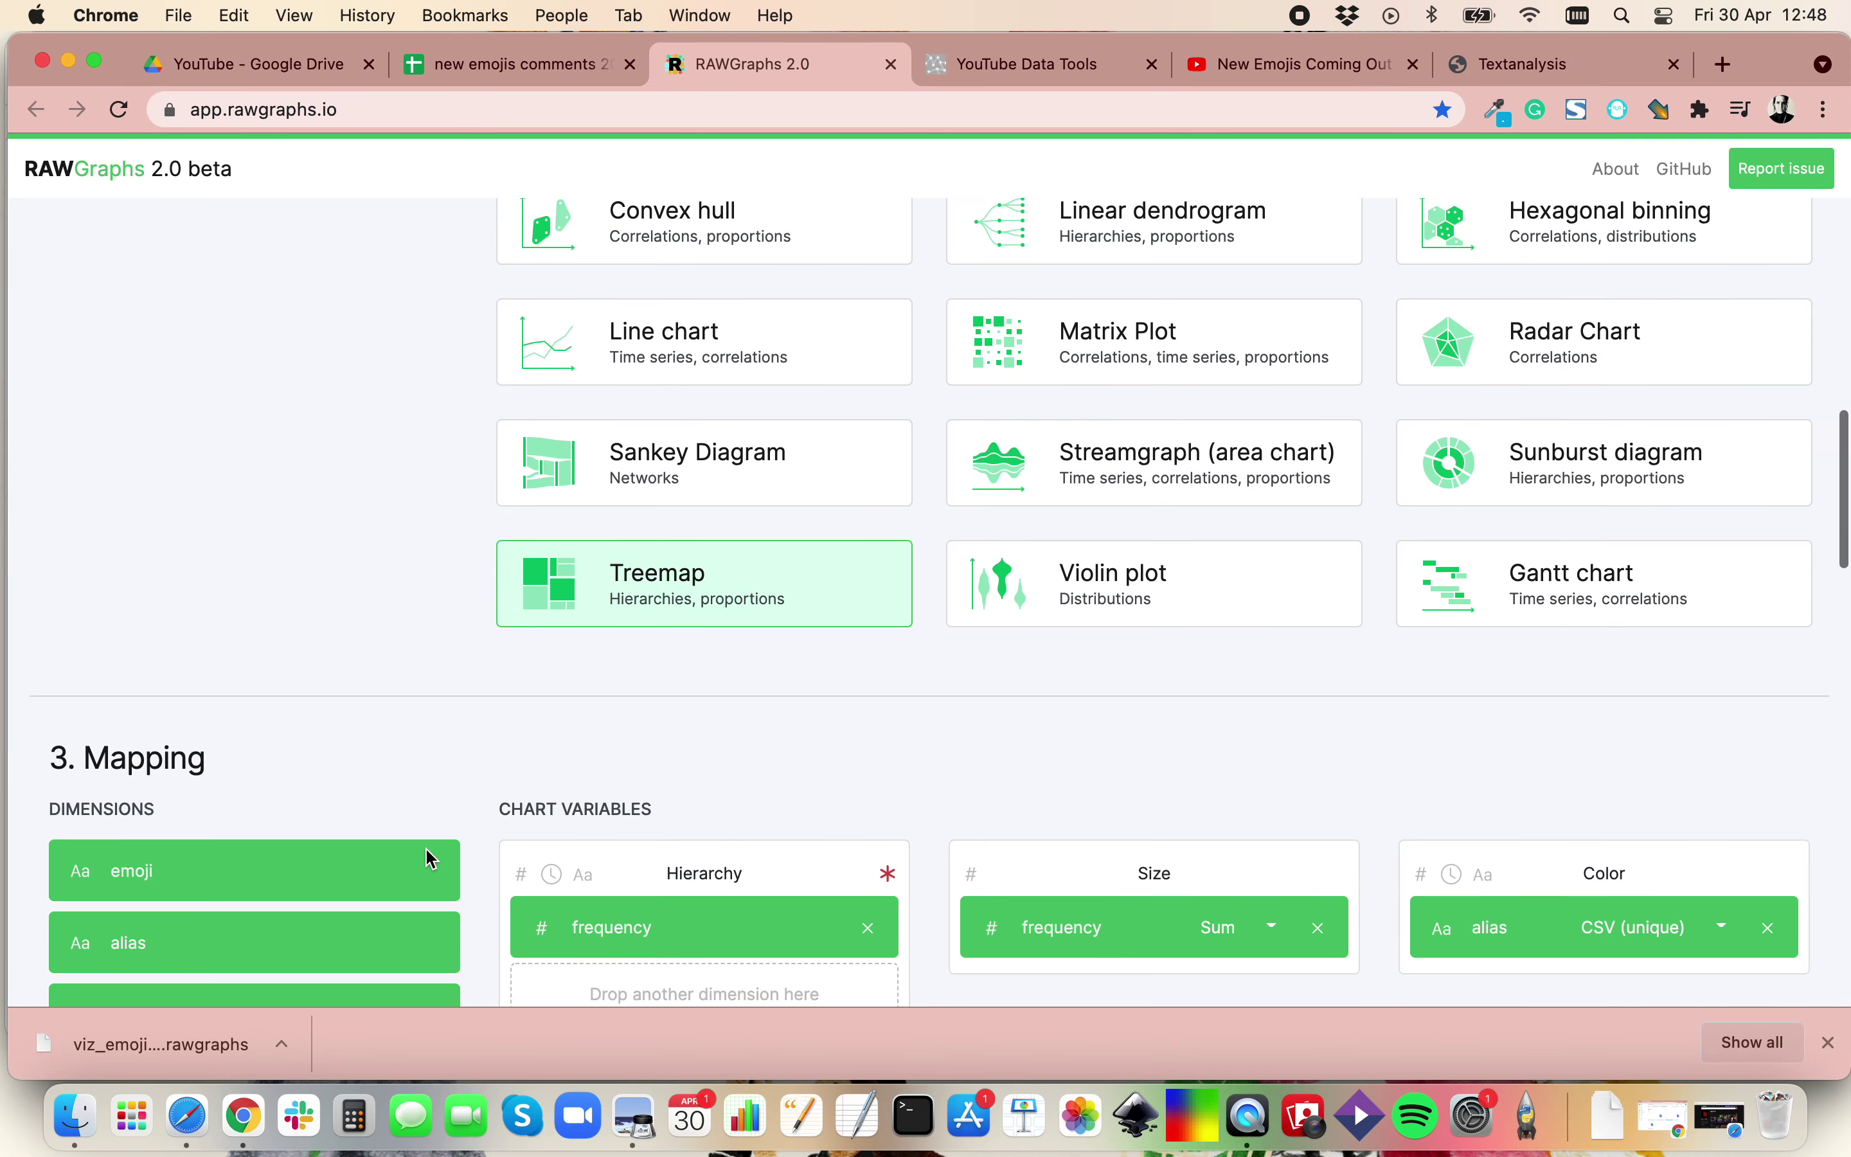
pyautogui.scroll(-2, 428, 851)
pyautogui.scroll(-20, 426, 848)
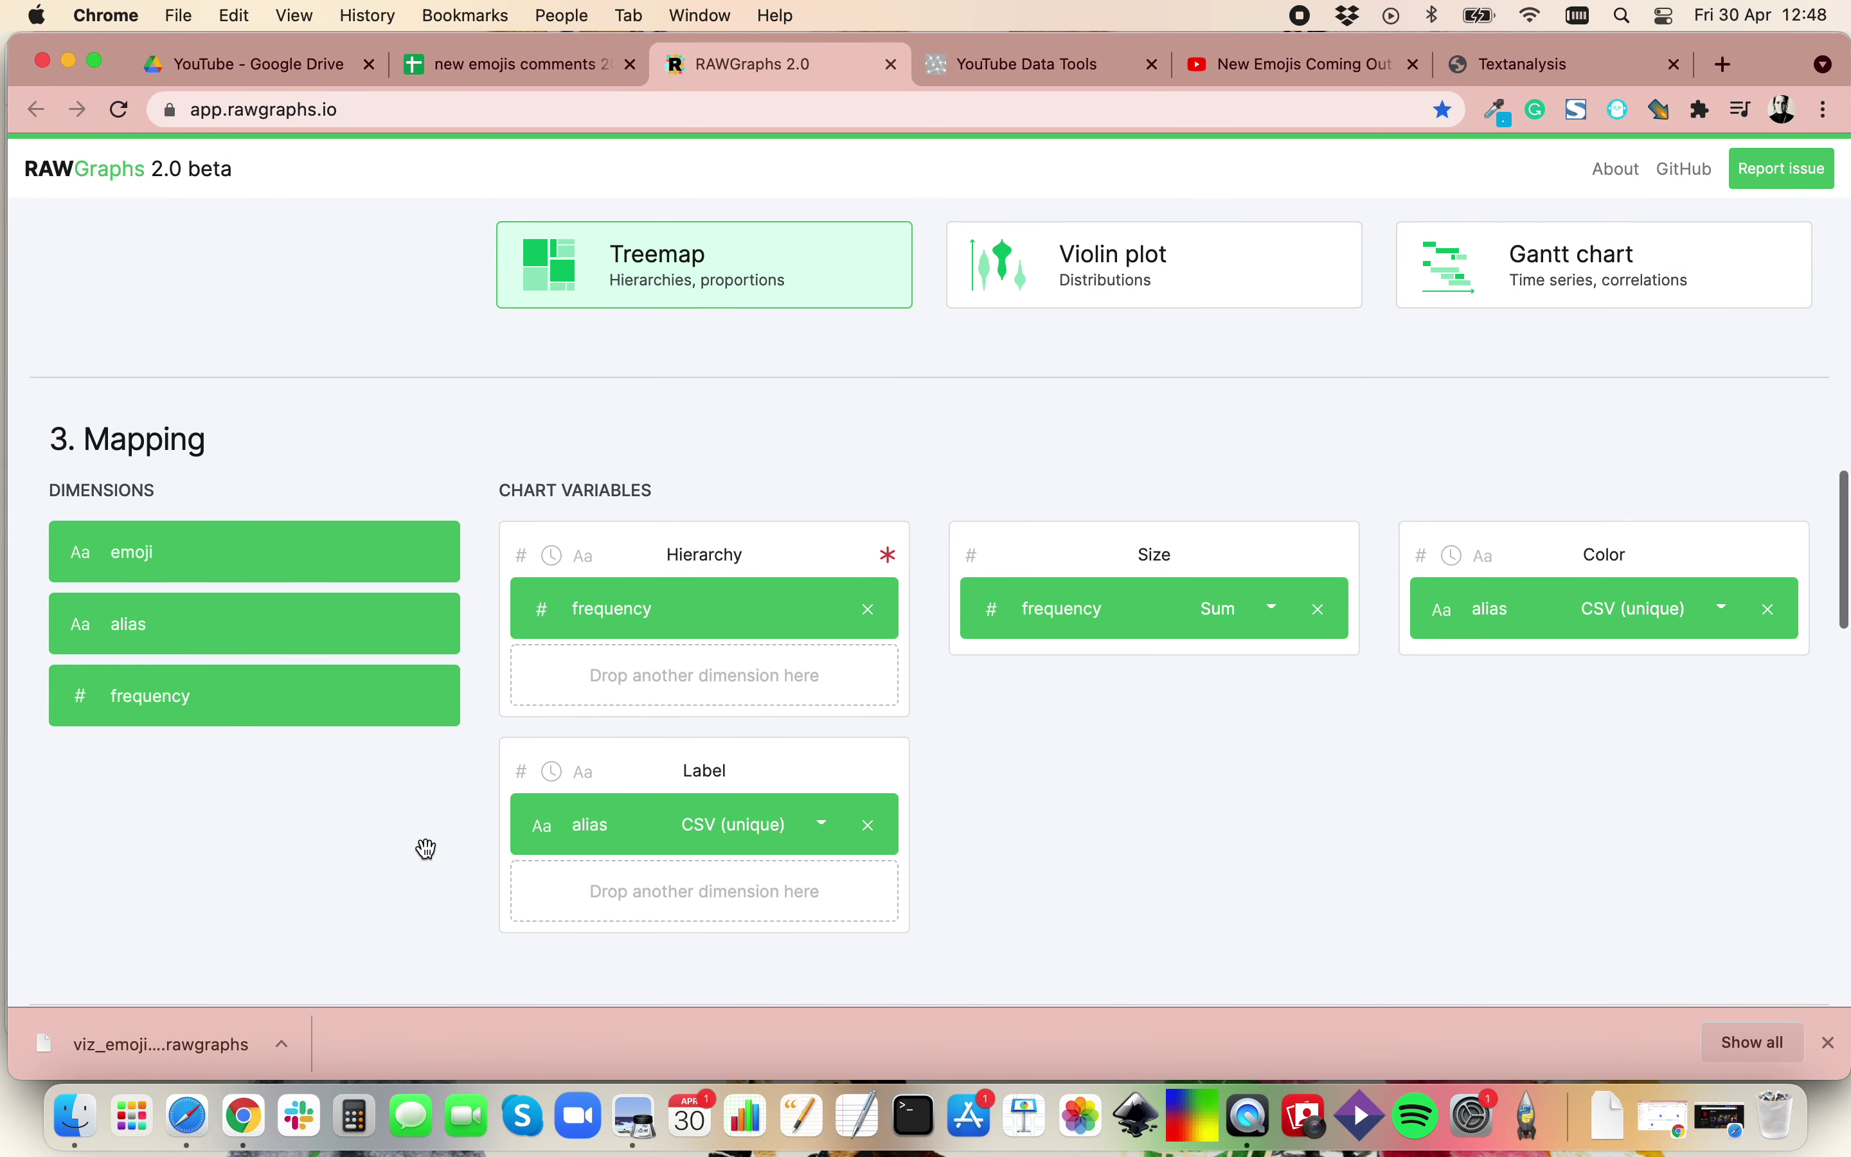
pyautogui.scroll(-20, 426, 846)
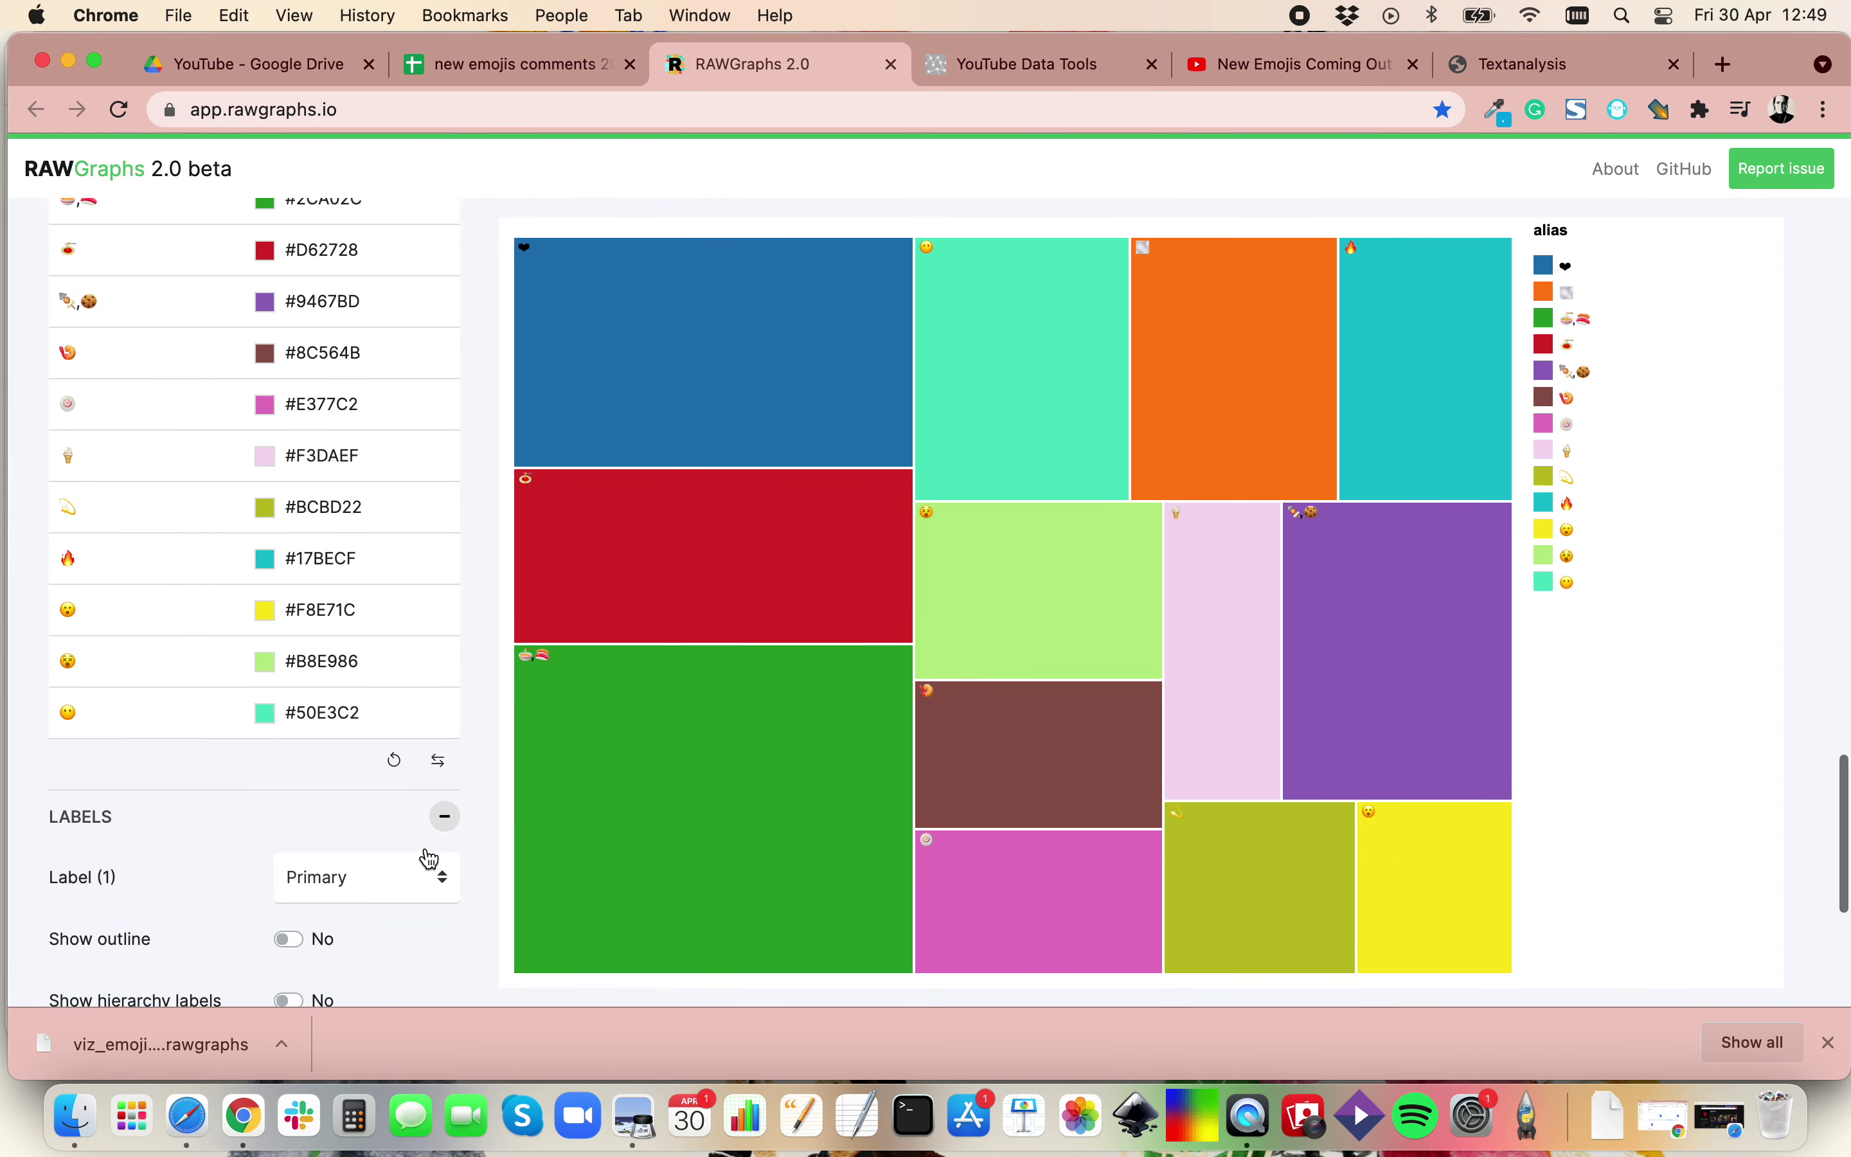
# Download the treemap as a .png image under the name viz_emojis_YT.
pyautogui.click(395, 755)
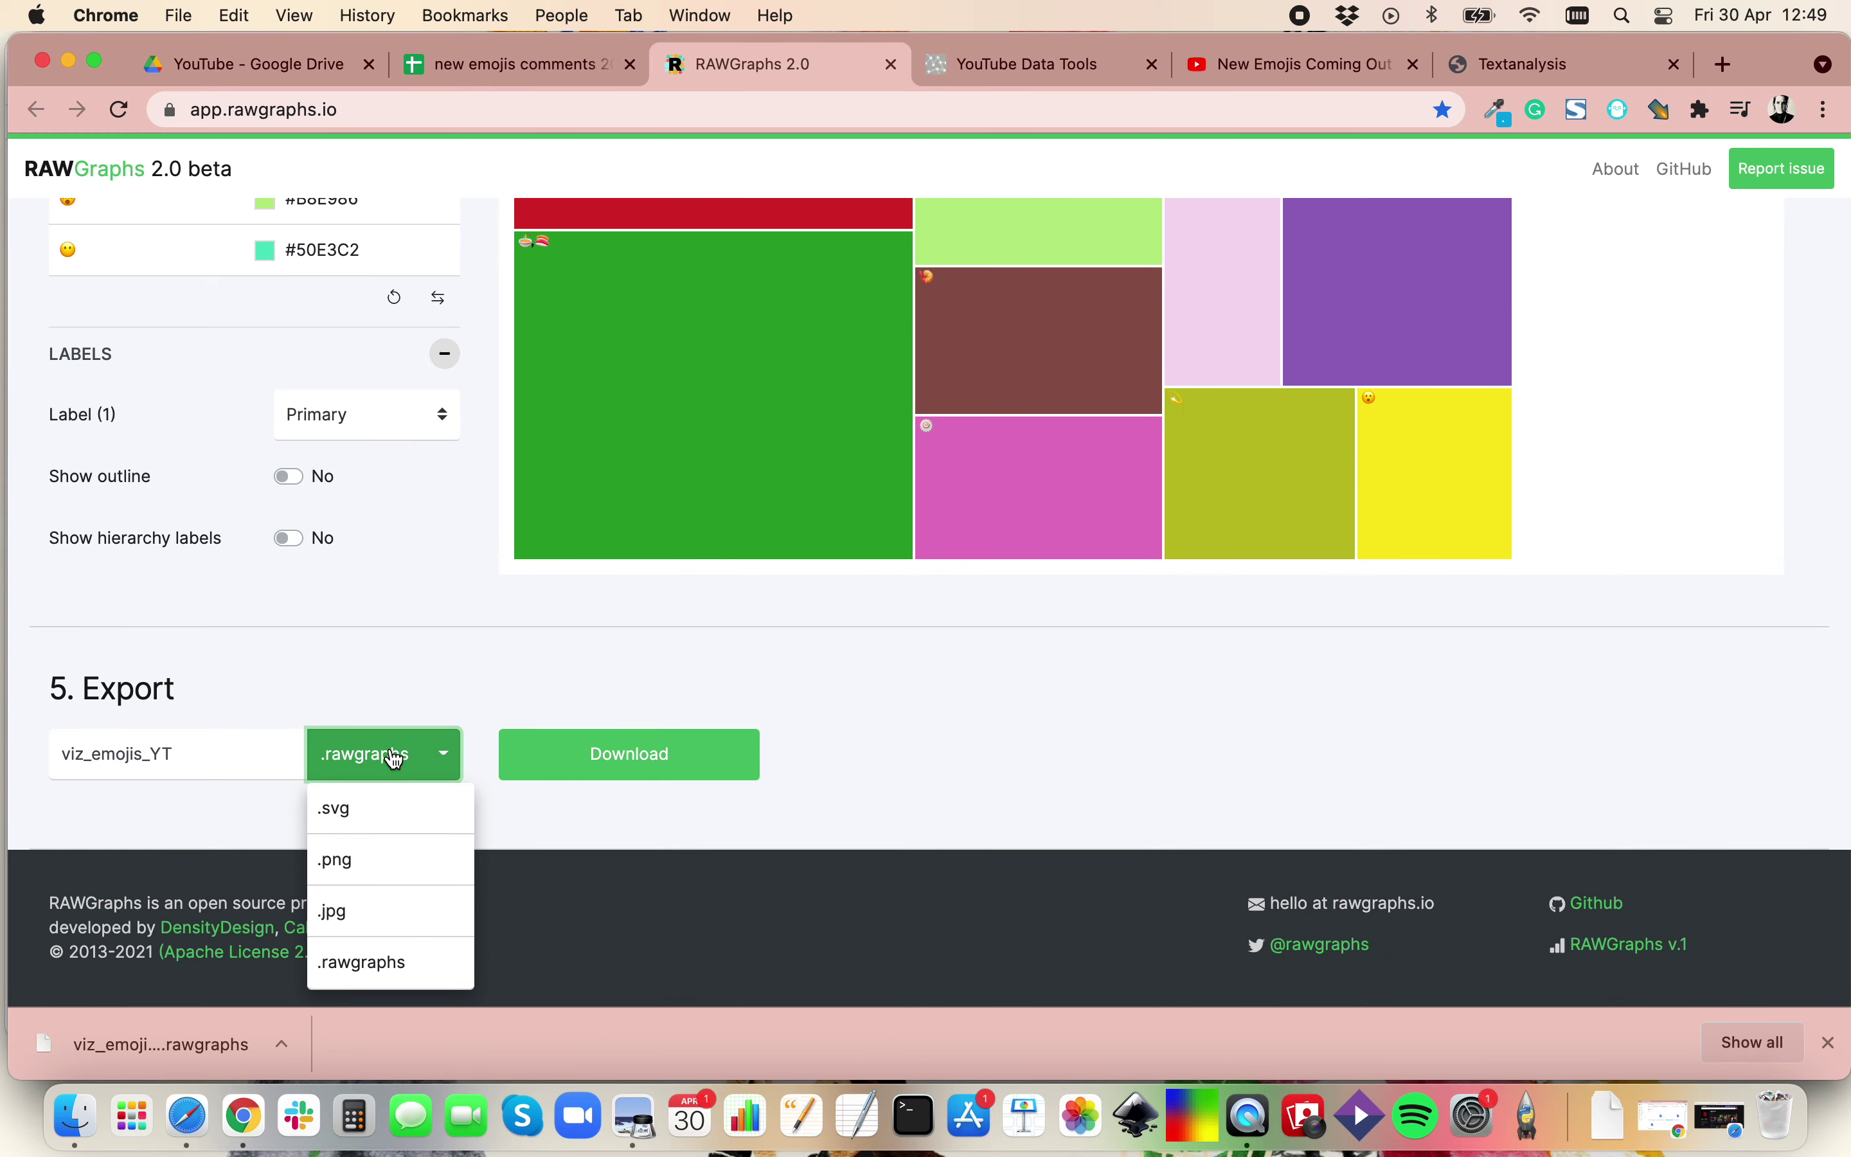
pyautogui.click(370, 862)
pyautogui.click(603, 770)
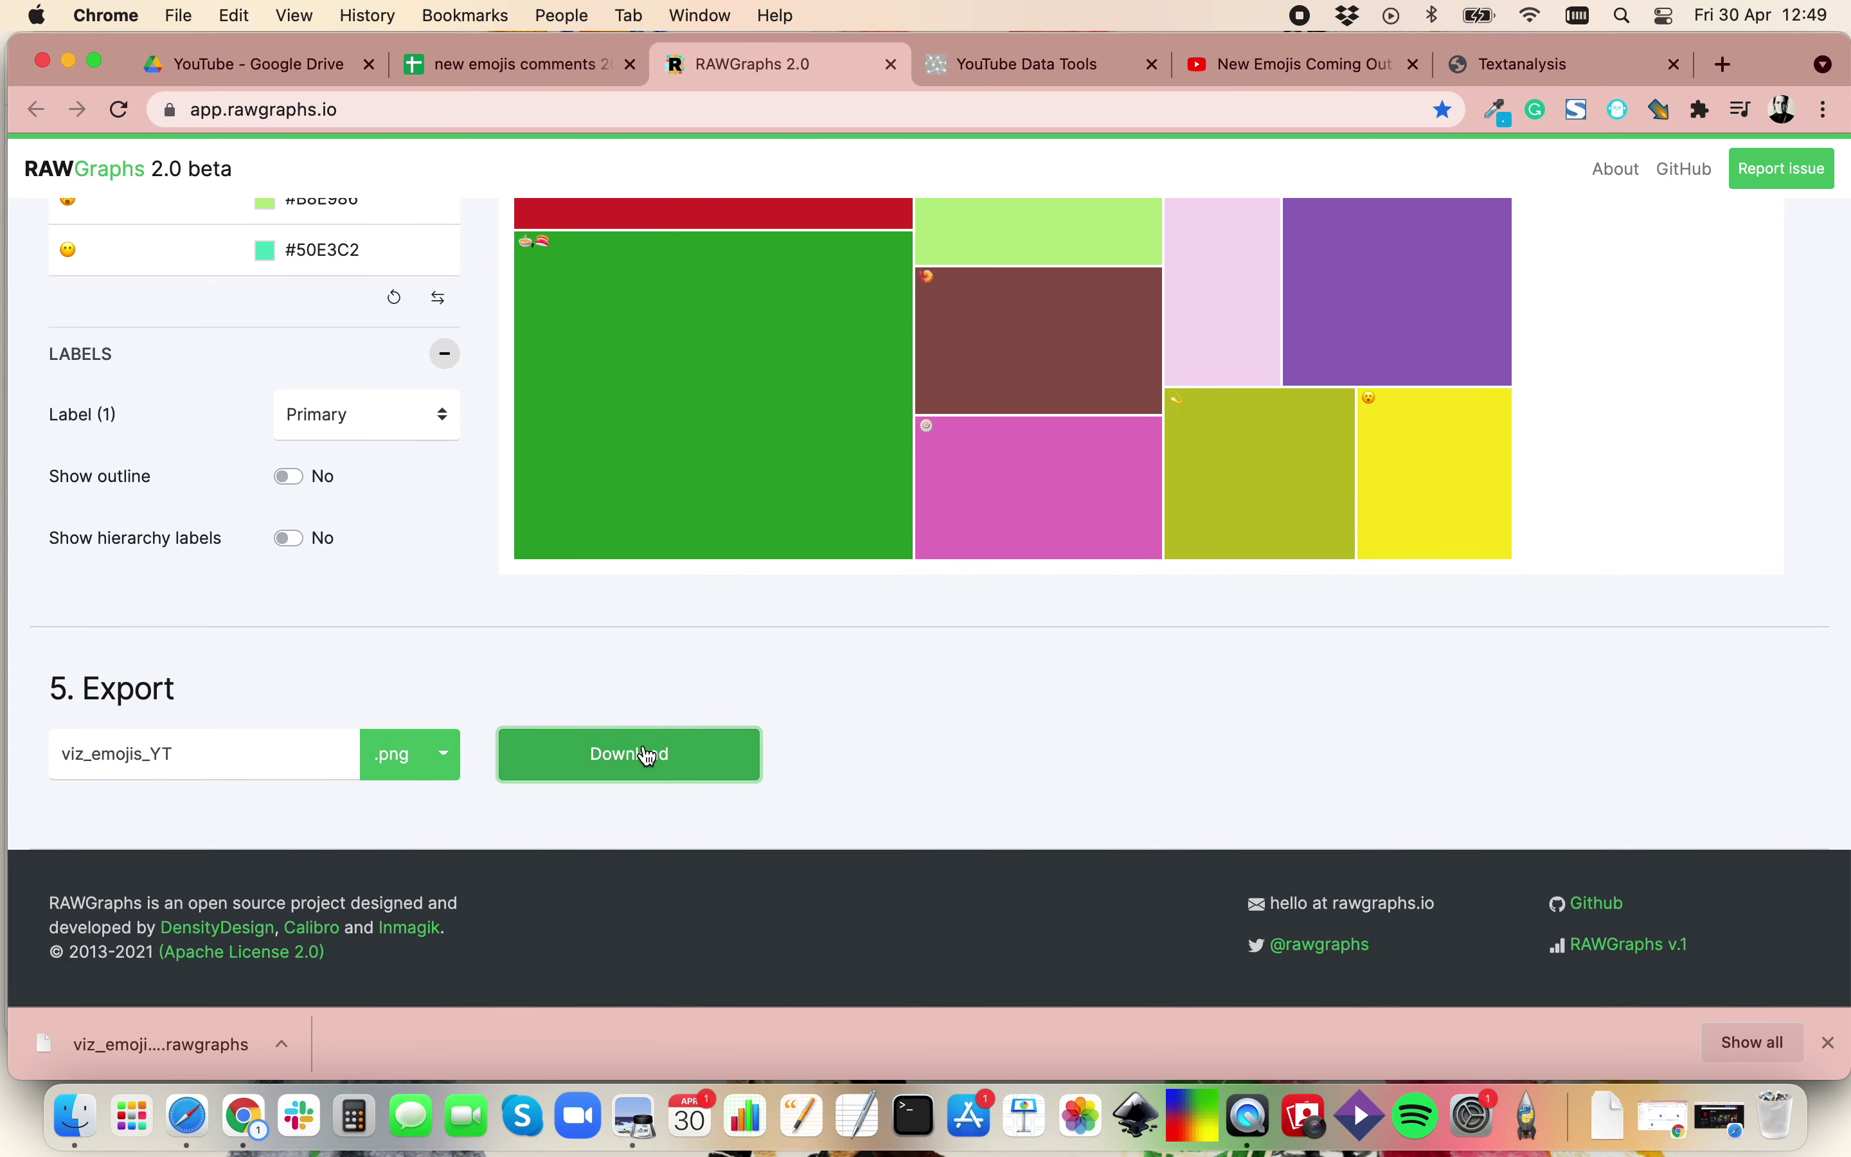
# Open the downloaded viz_emojis_YT.png in Preview to check the exported treemap, close the Preview windows, and return to Chrome.
pyautogui.click(202, 1046)
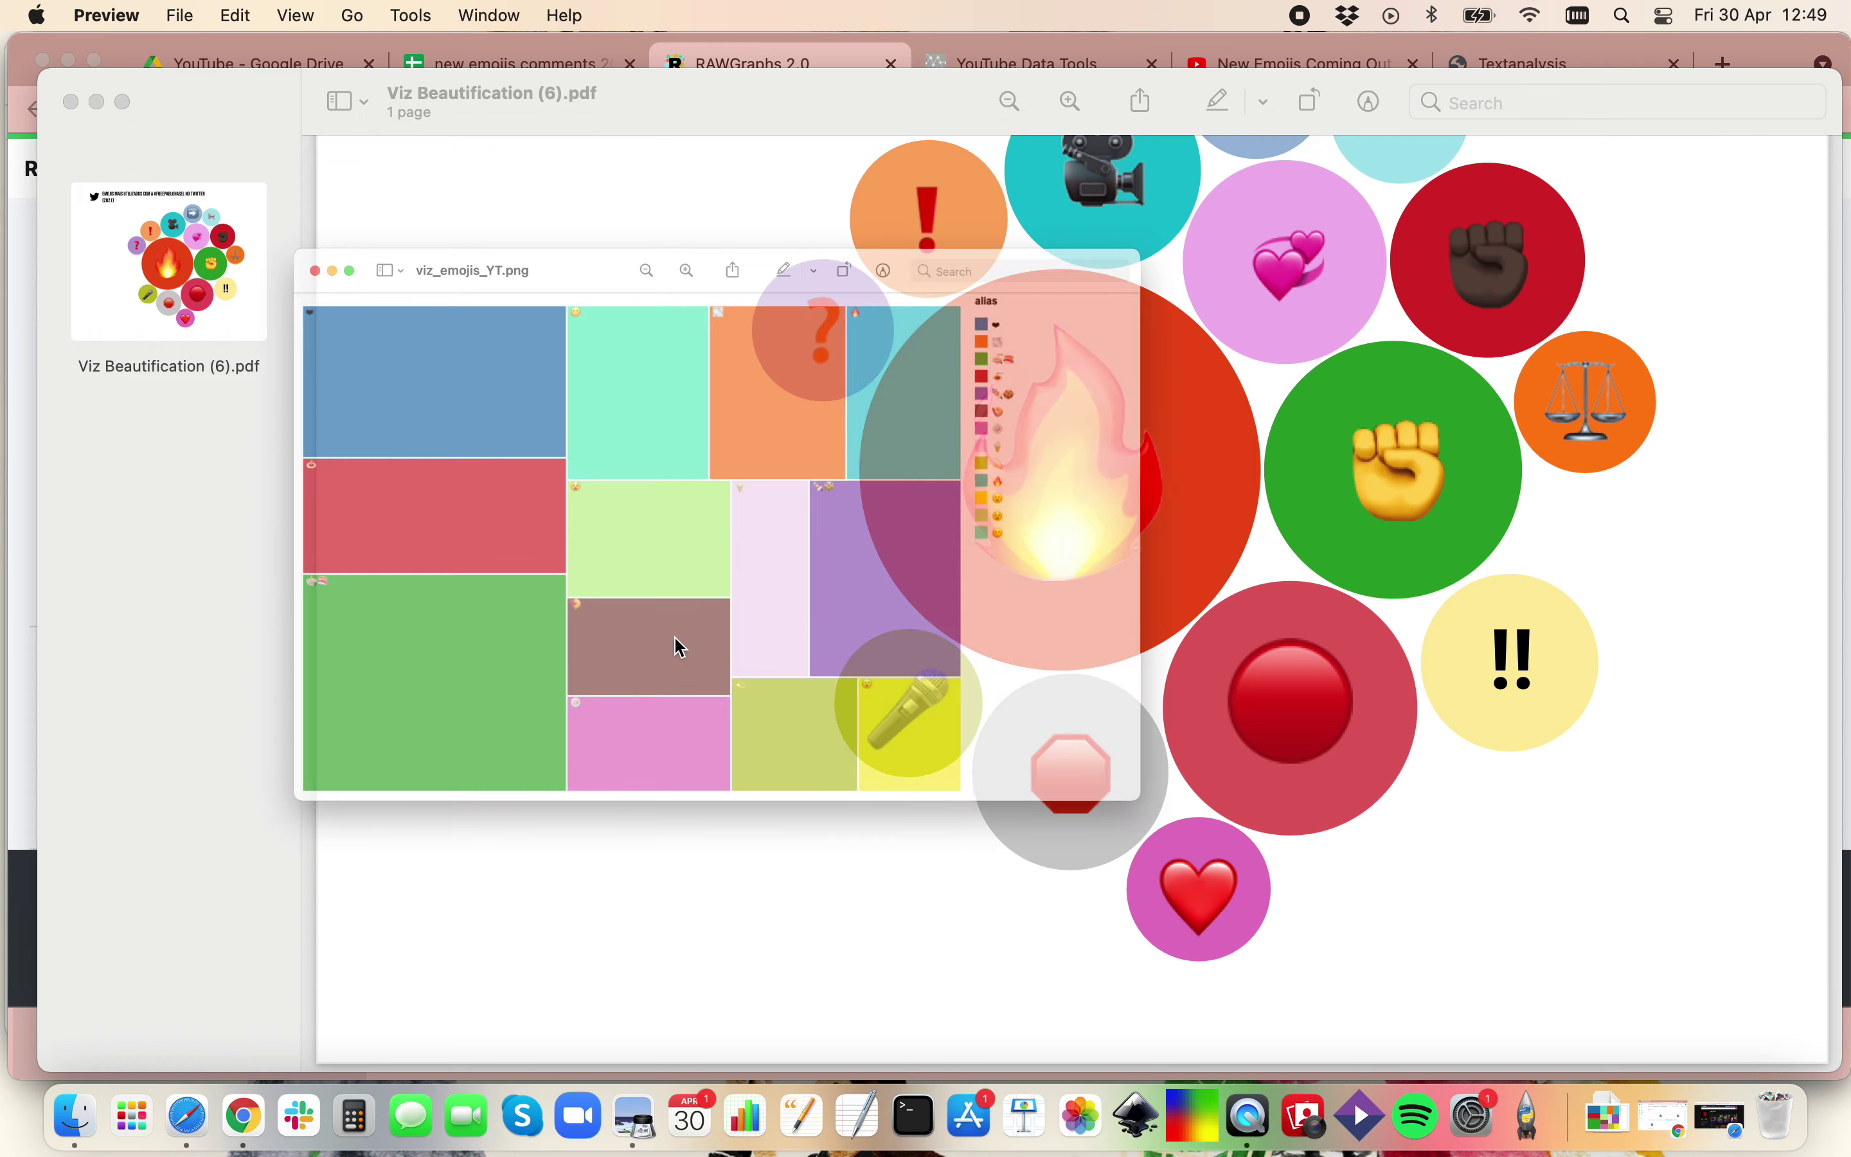
pyautogui.click(70, 101)
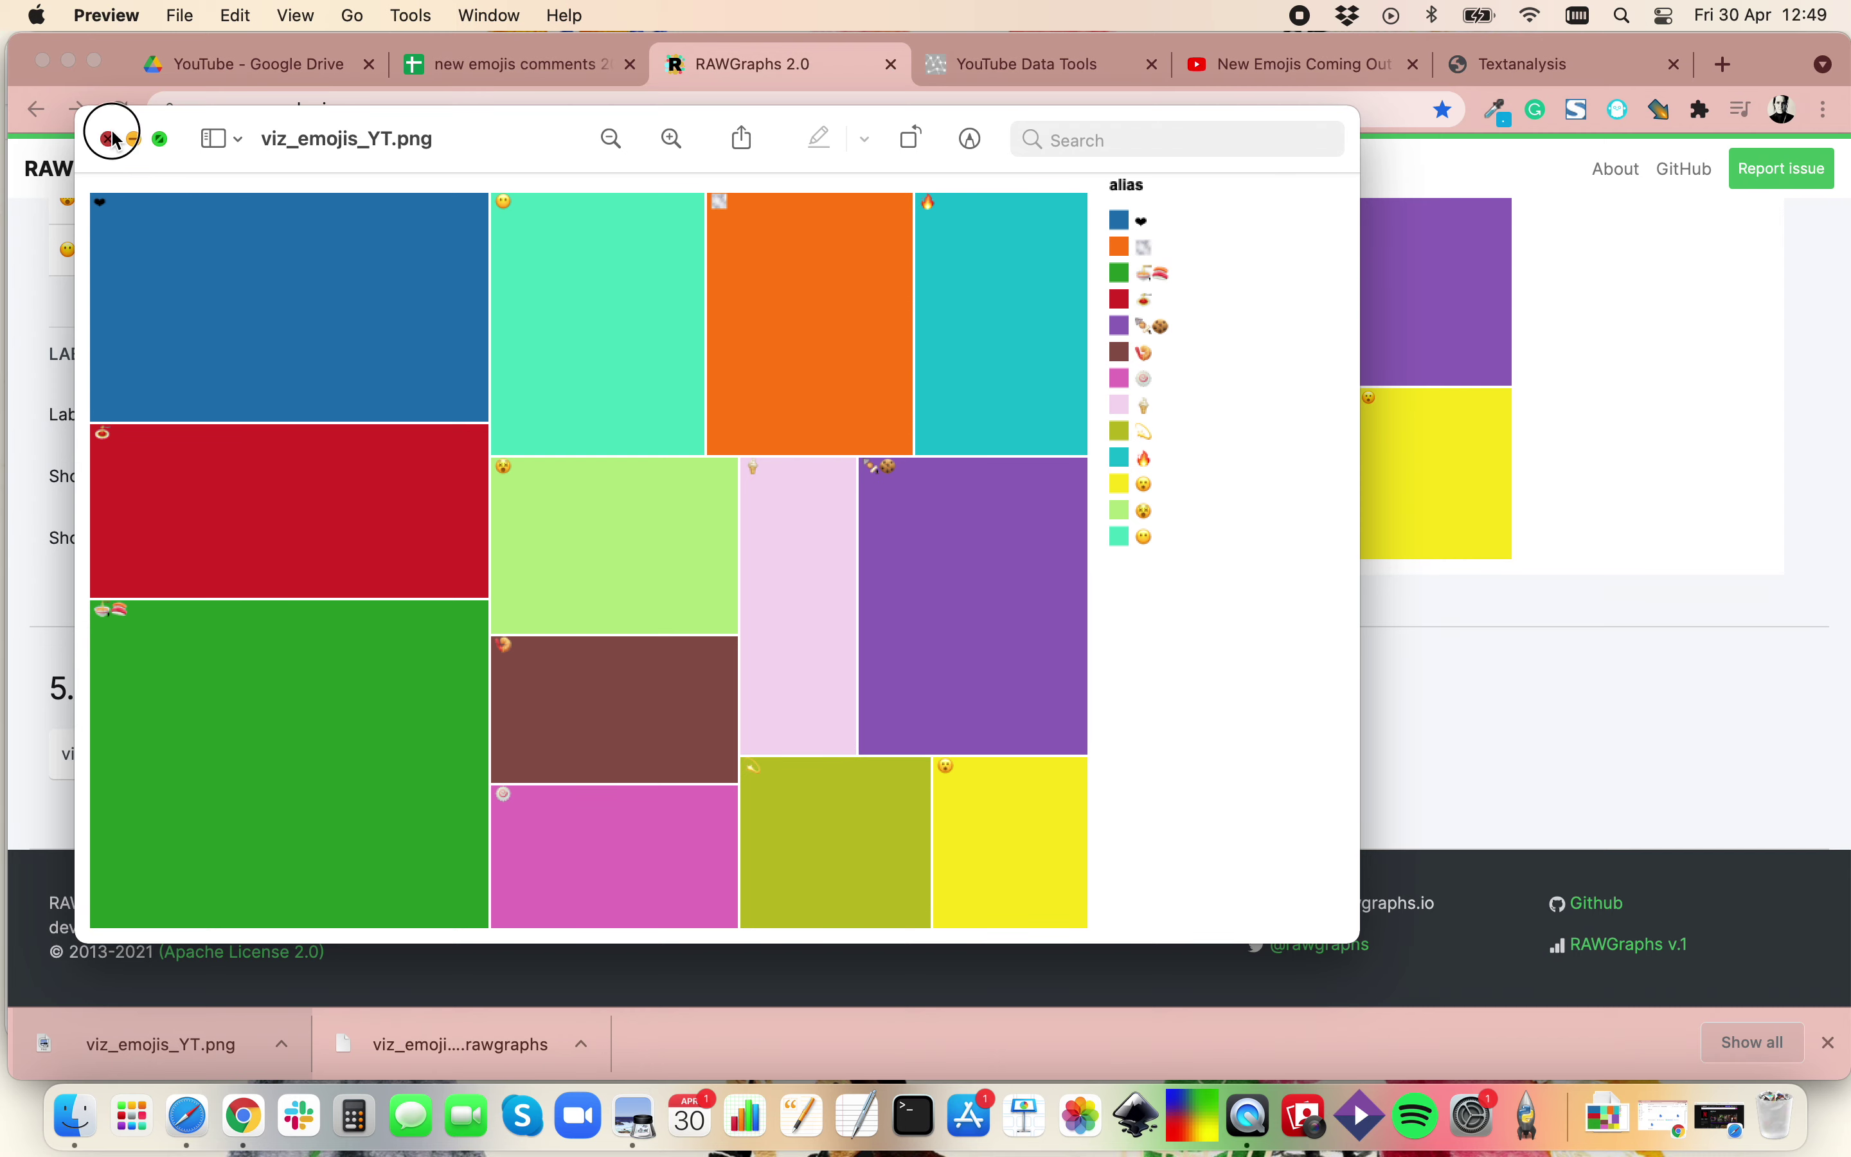
pyautogui.click(108, 139)
pyautogui.click(297, 1075)
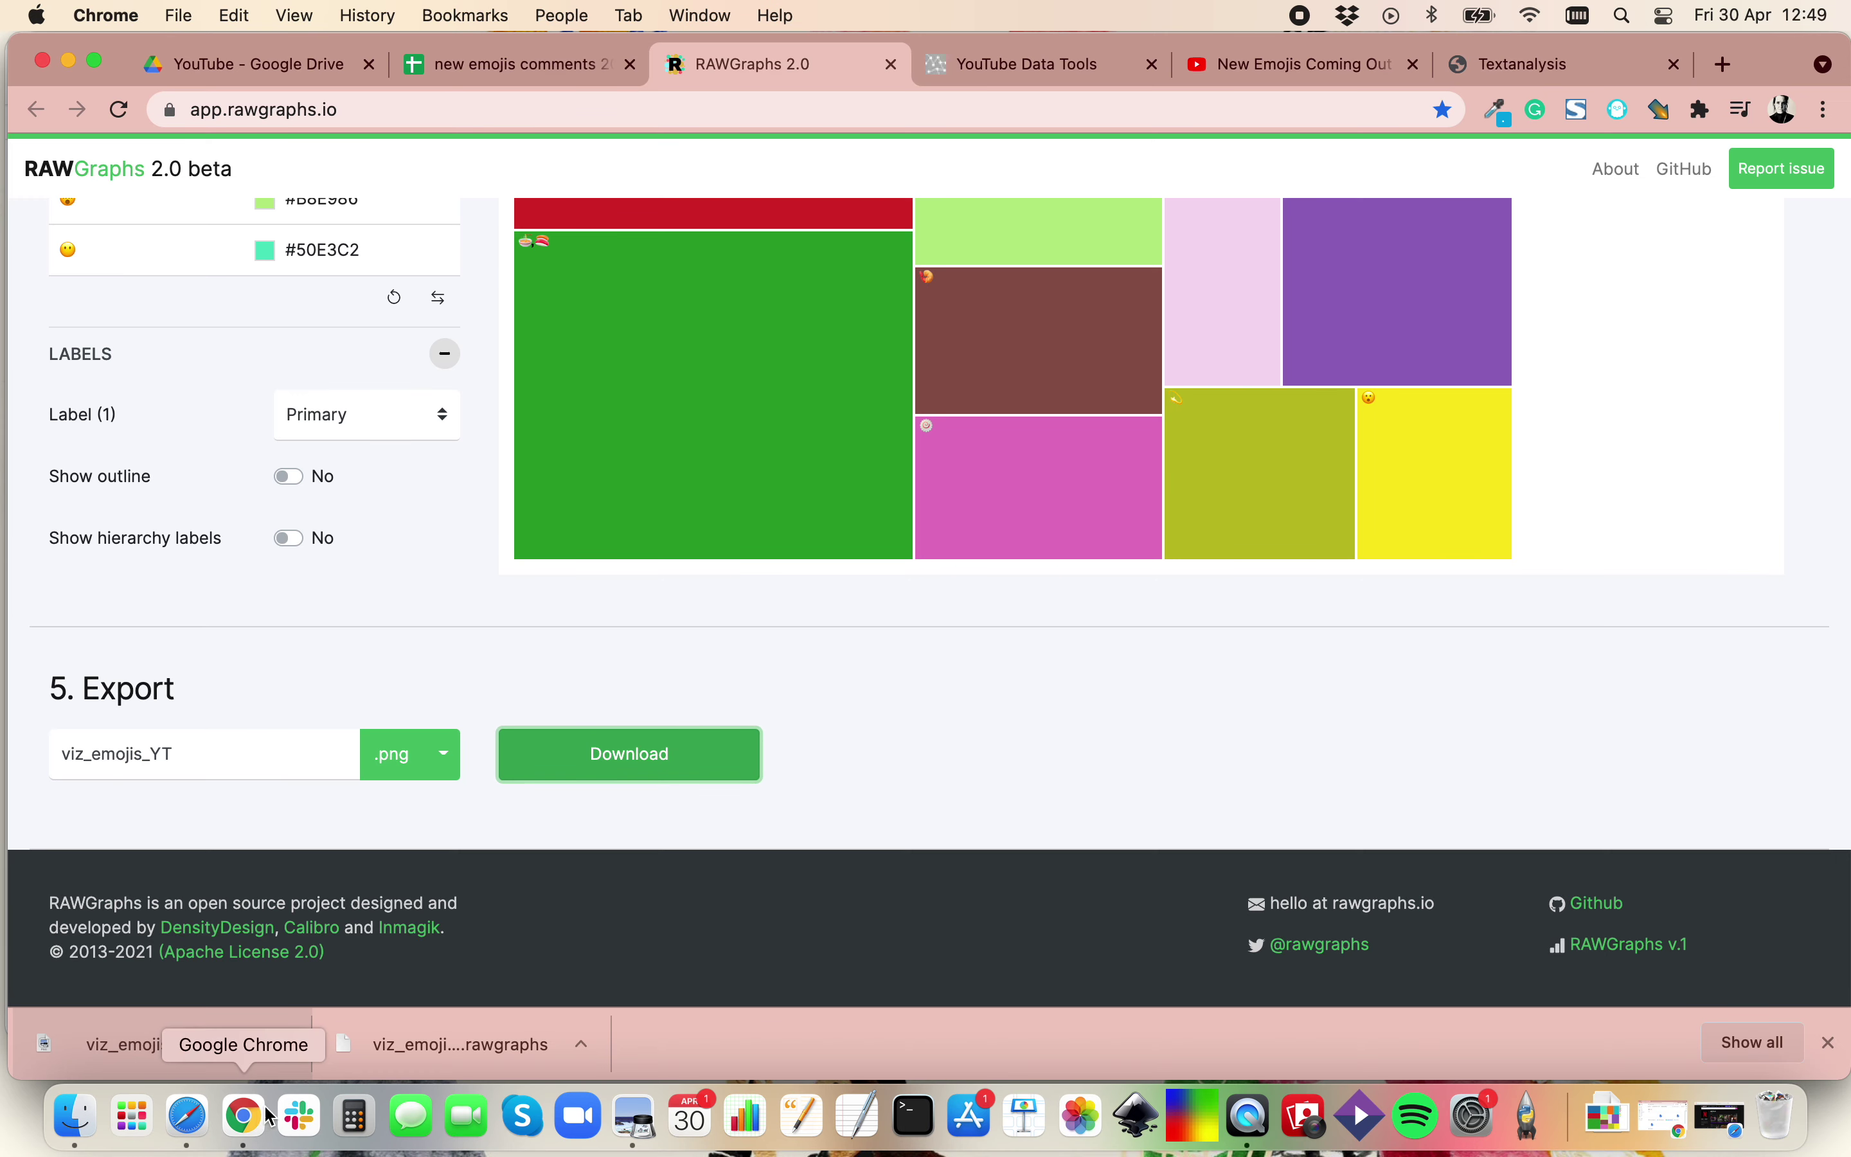
# Download the treemap again in .svg format, keeping the file name viz_emojis_YT.
pyautogui.click(414, 758)
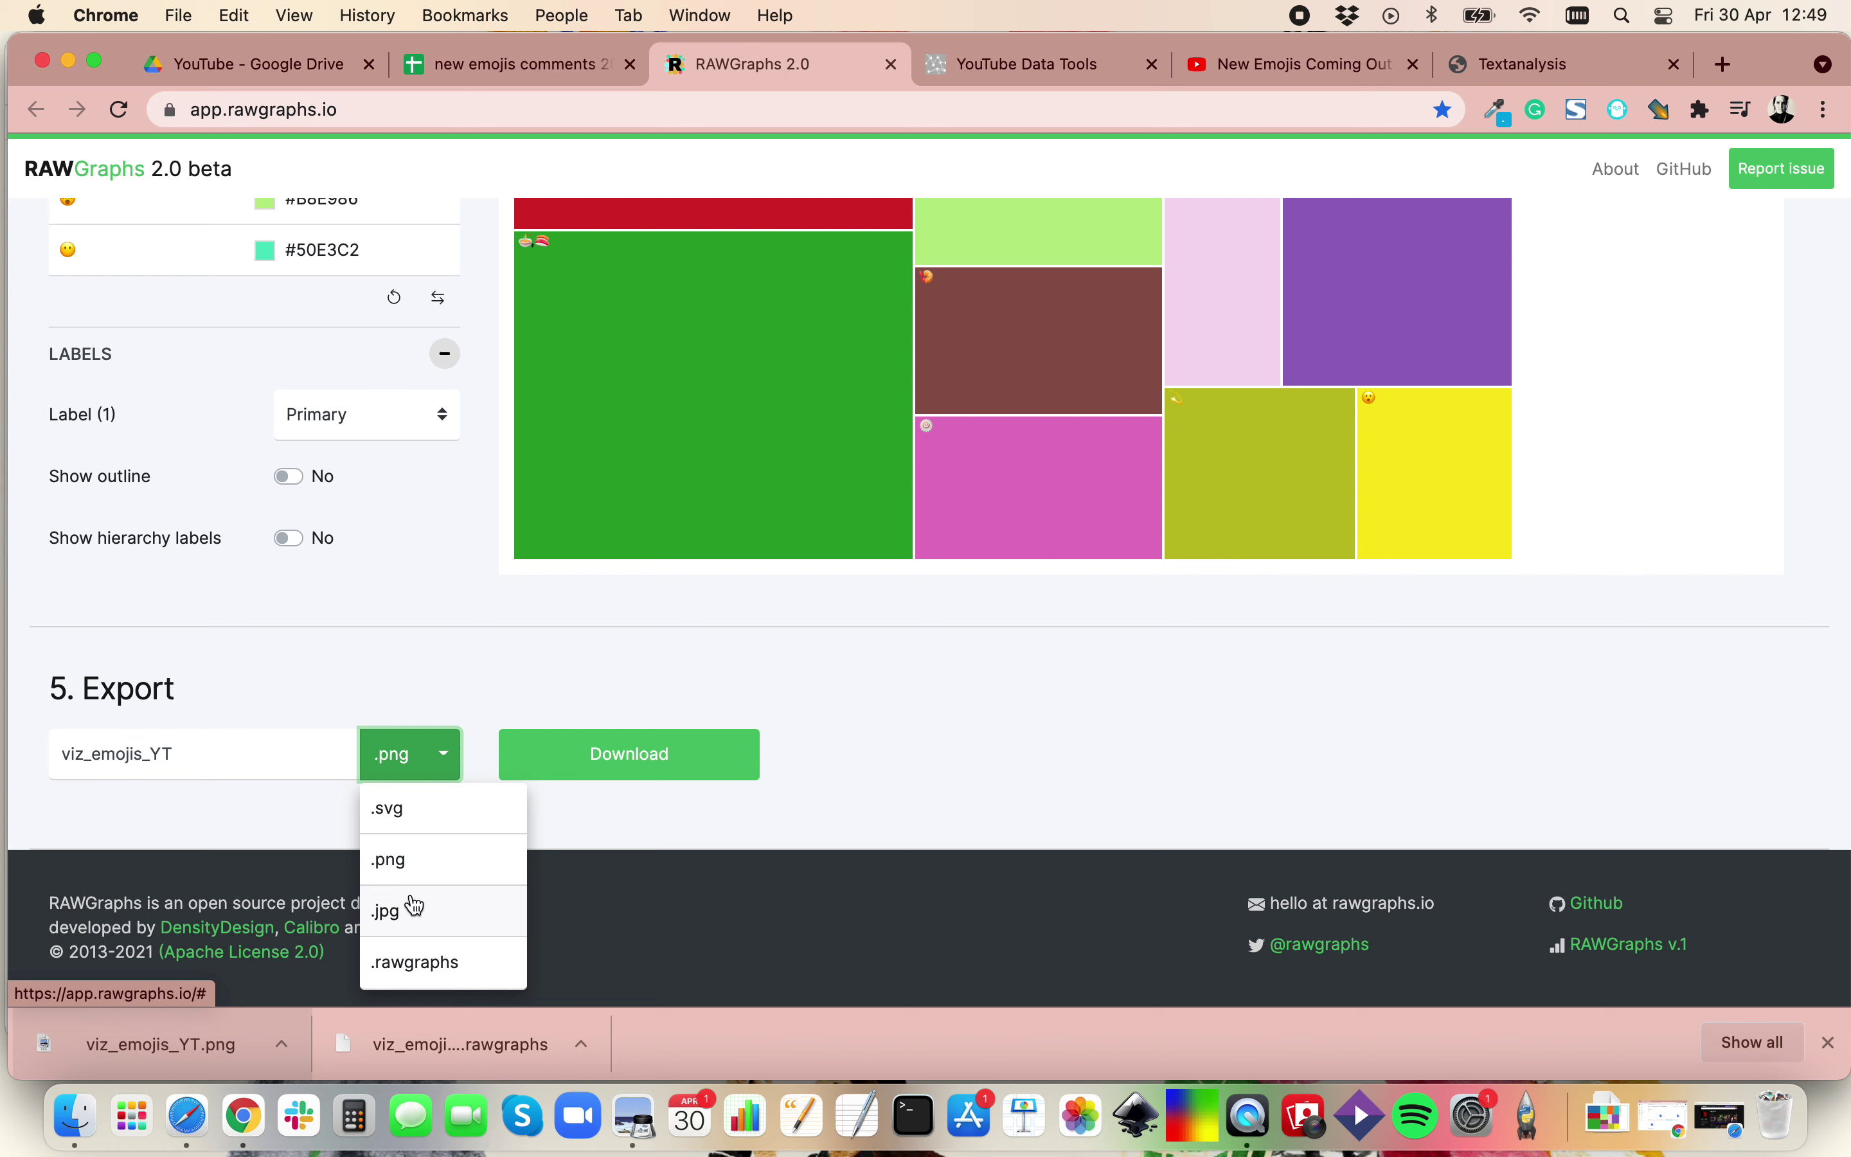
pyautogui.click(406, 811)
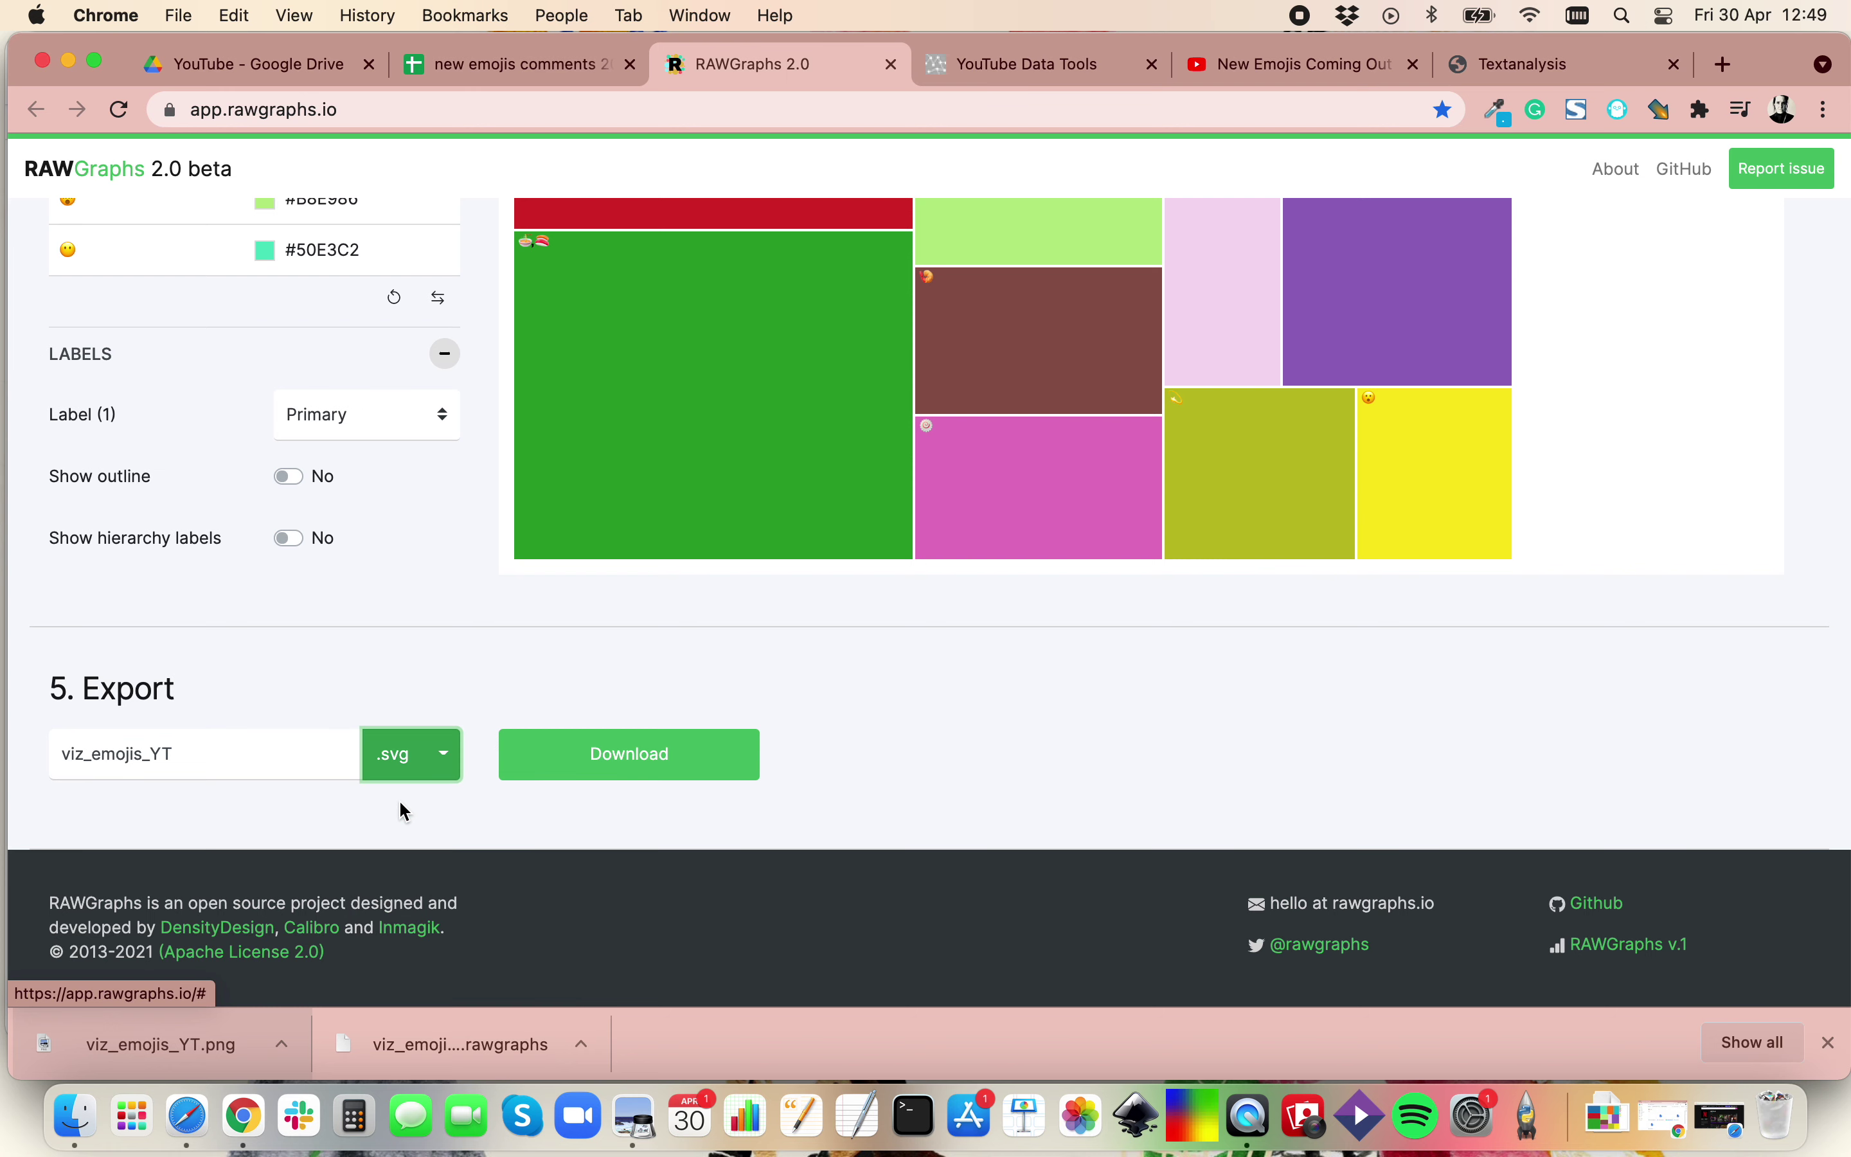
pyautogui.click(584, 788)
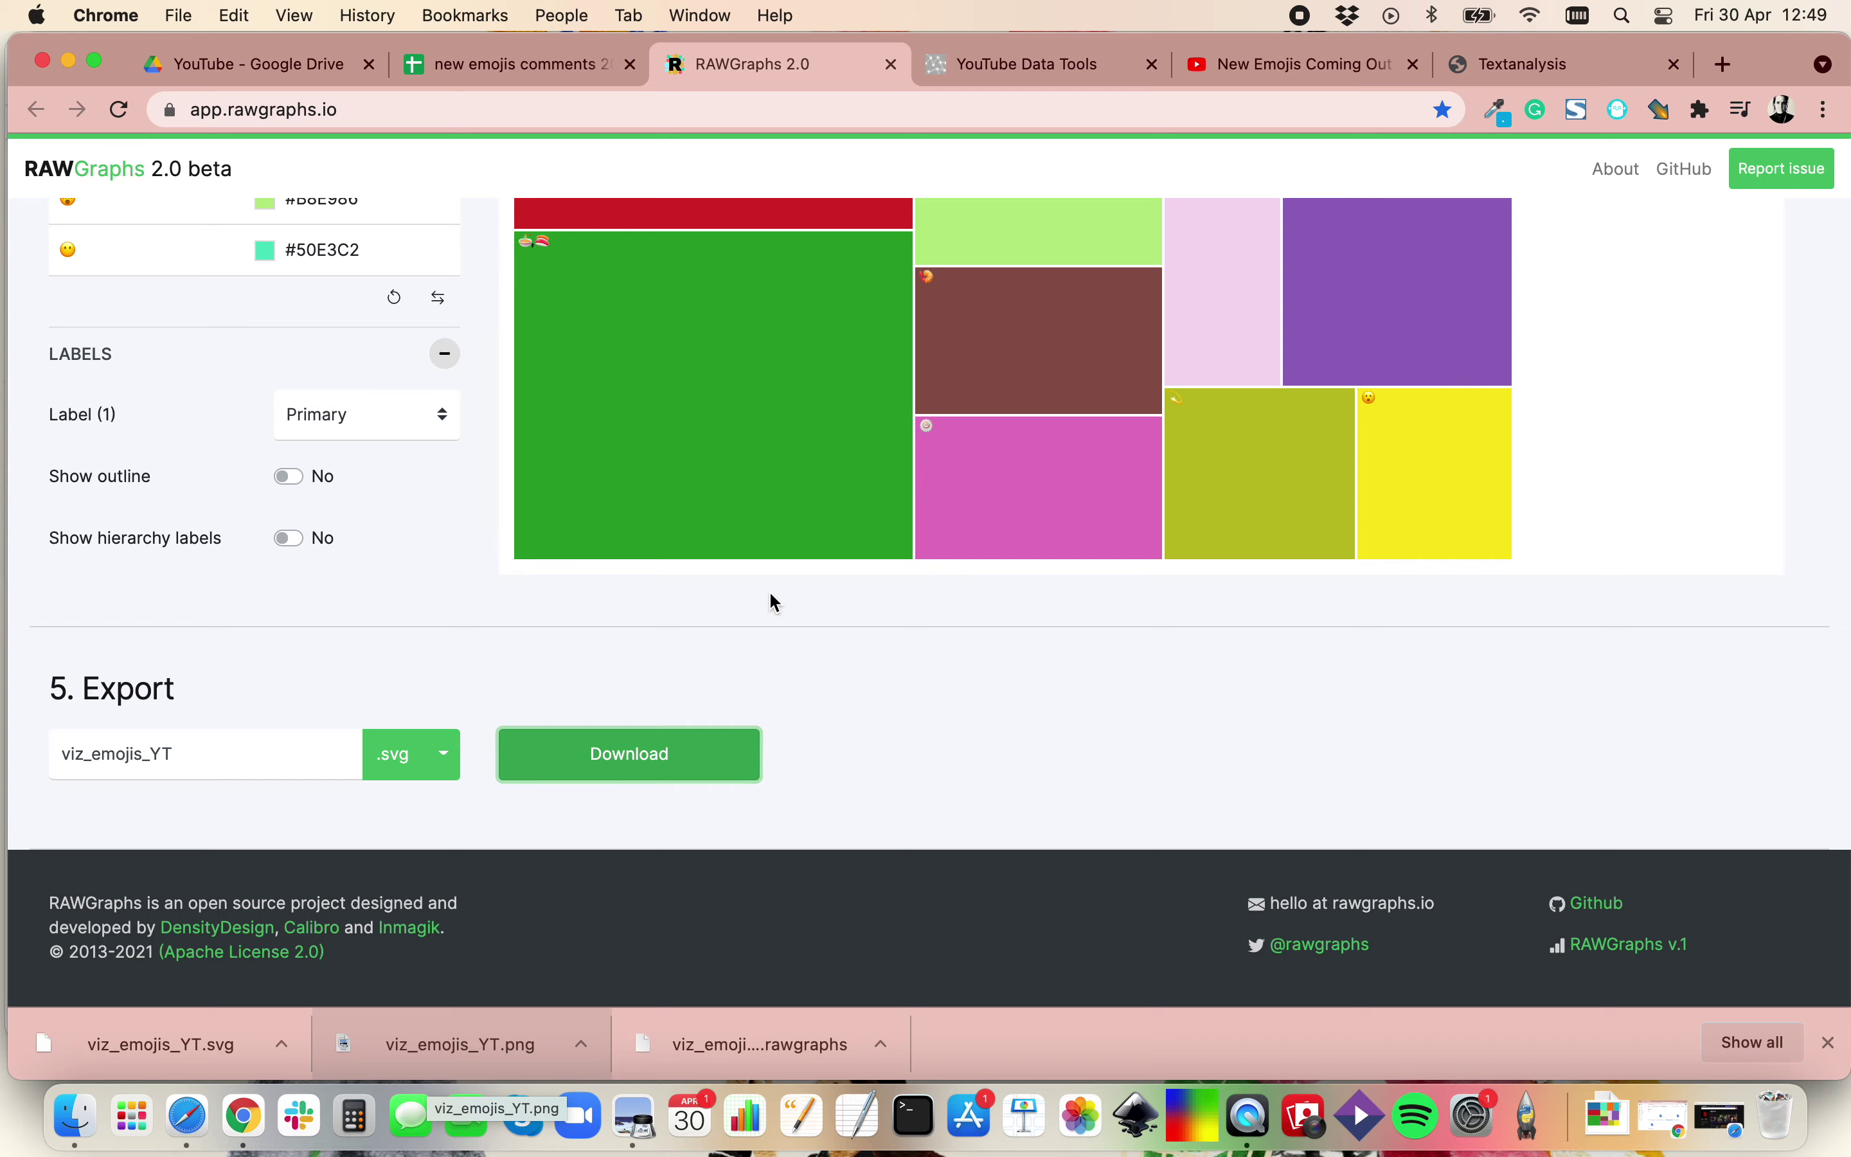
# Change the chart type to Circle Packing for the same emoji data.
pyautogui.scroll(6, 769, 591)
pyautogui.scroll(1, 769, 593)
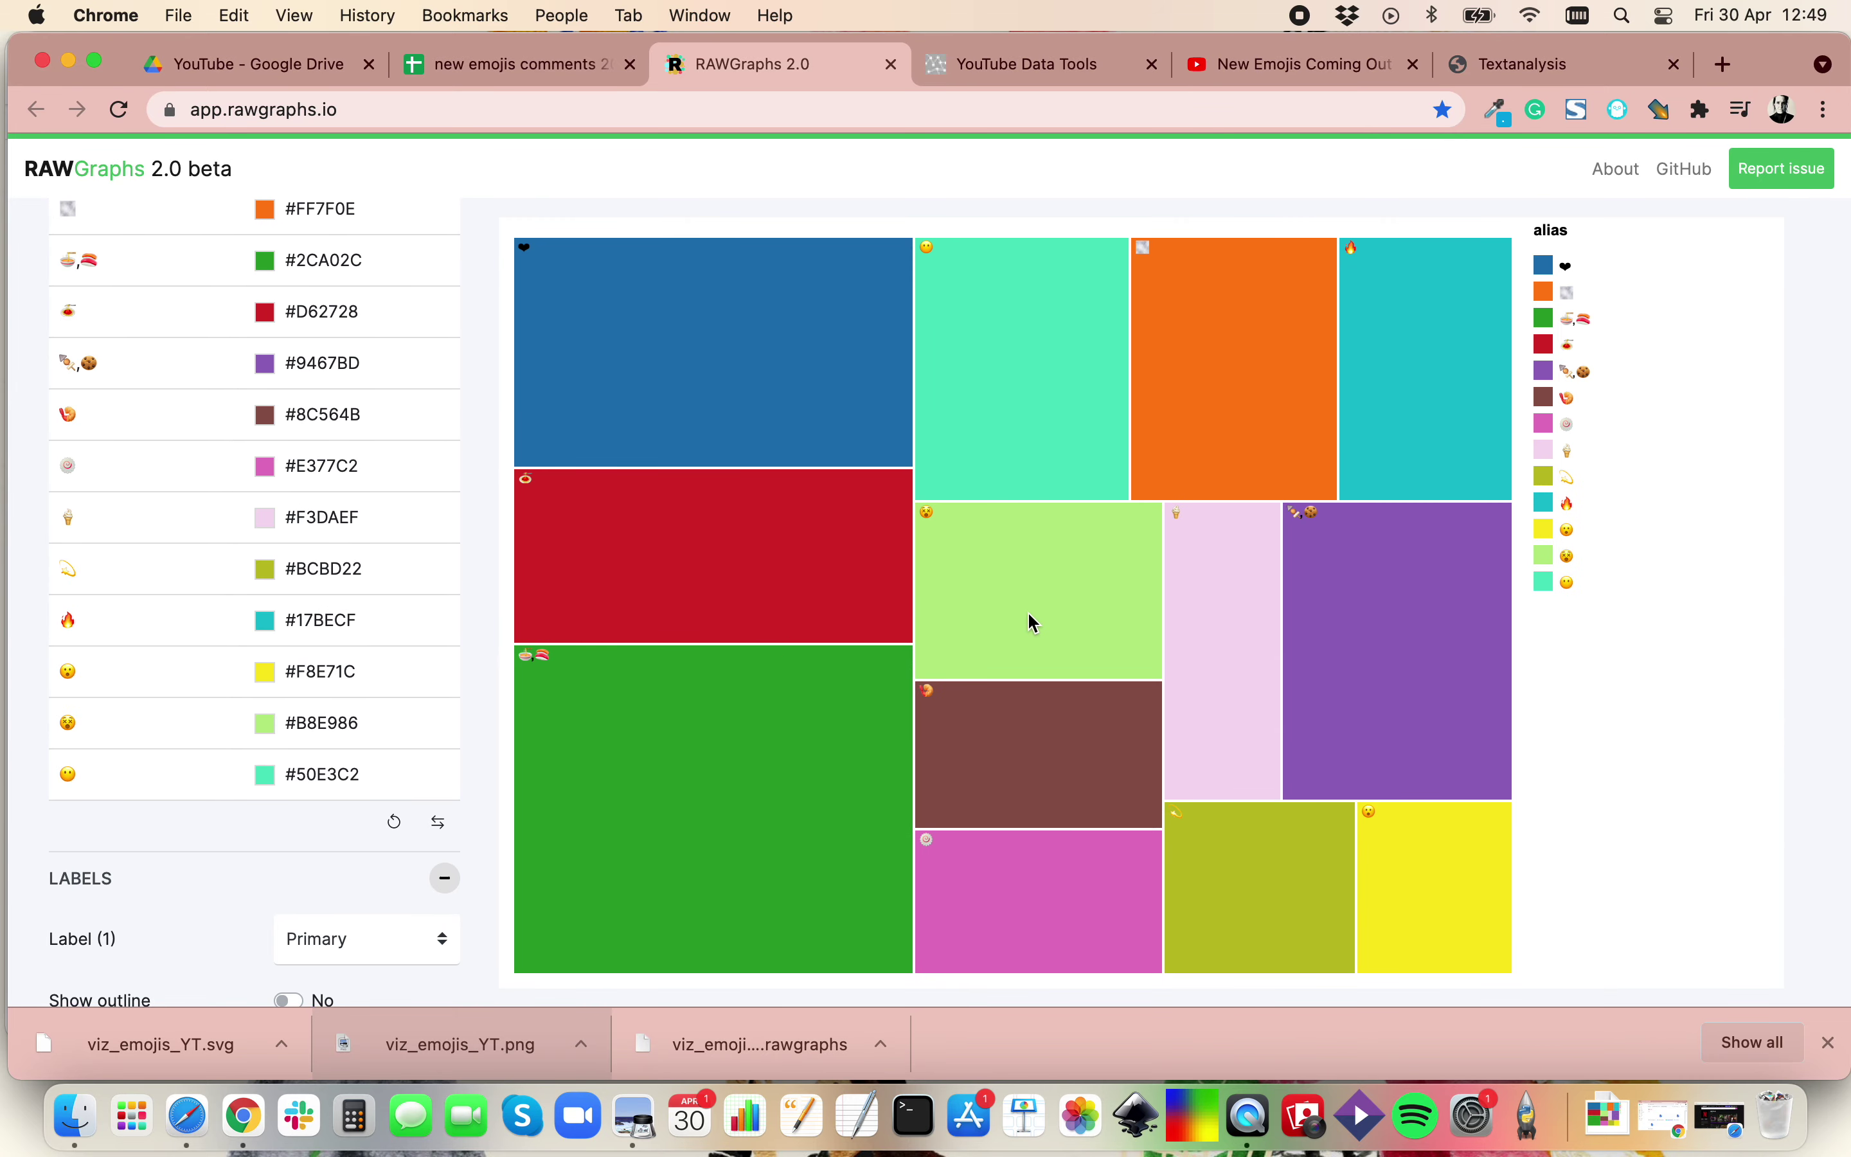
pyautogui.scroll(-3, 1034, 622)
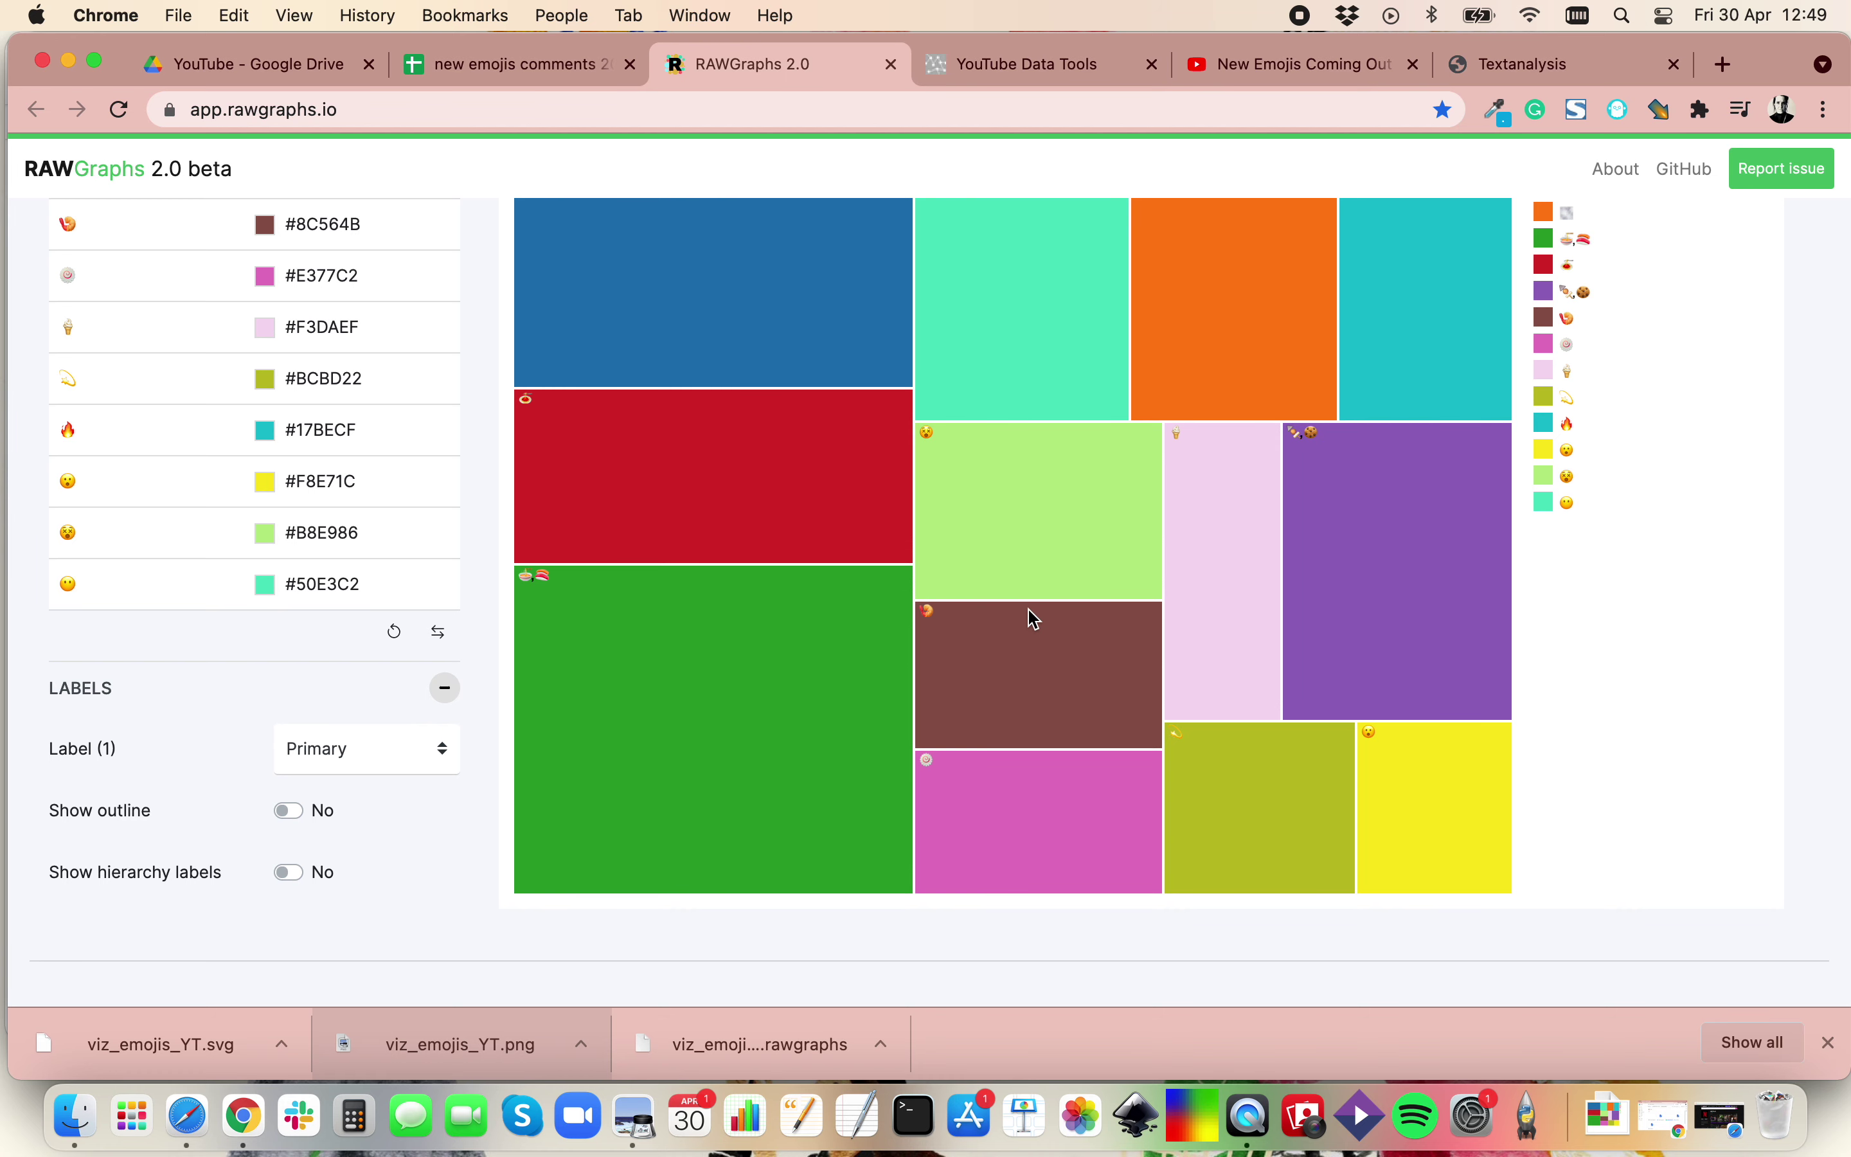
pyautogui.scroll(3, 1106, 593)
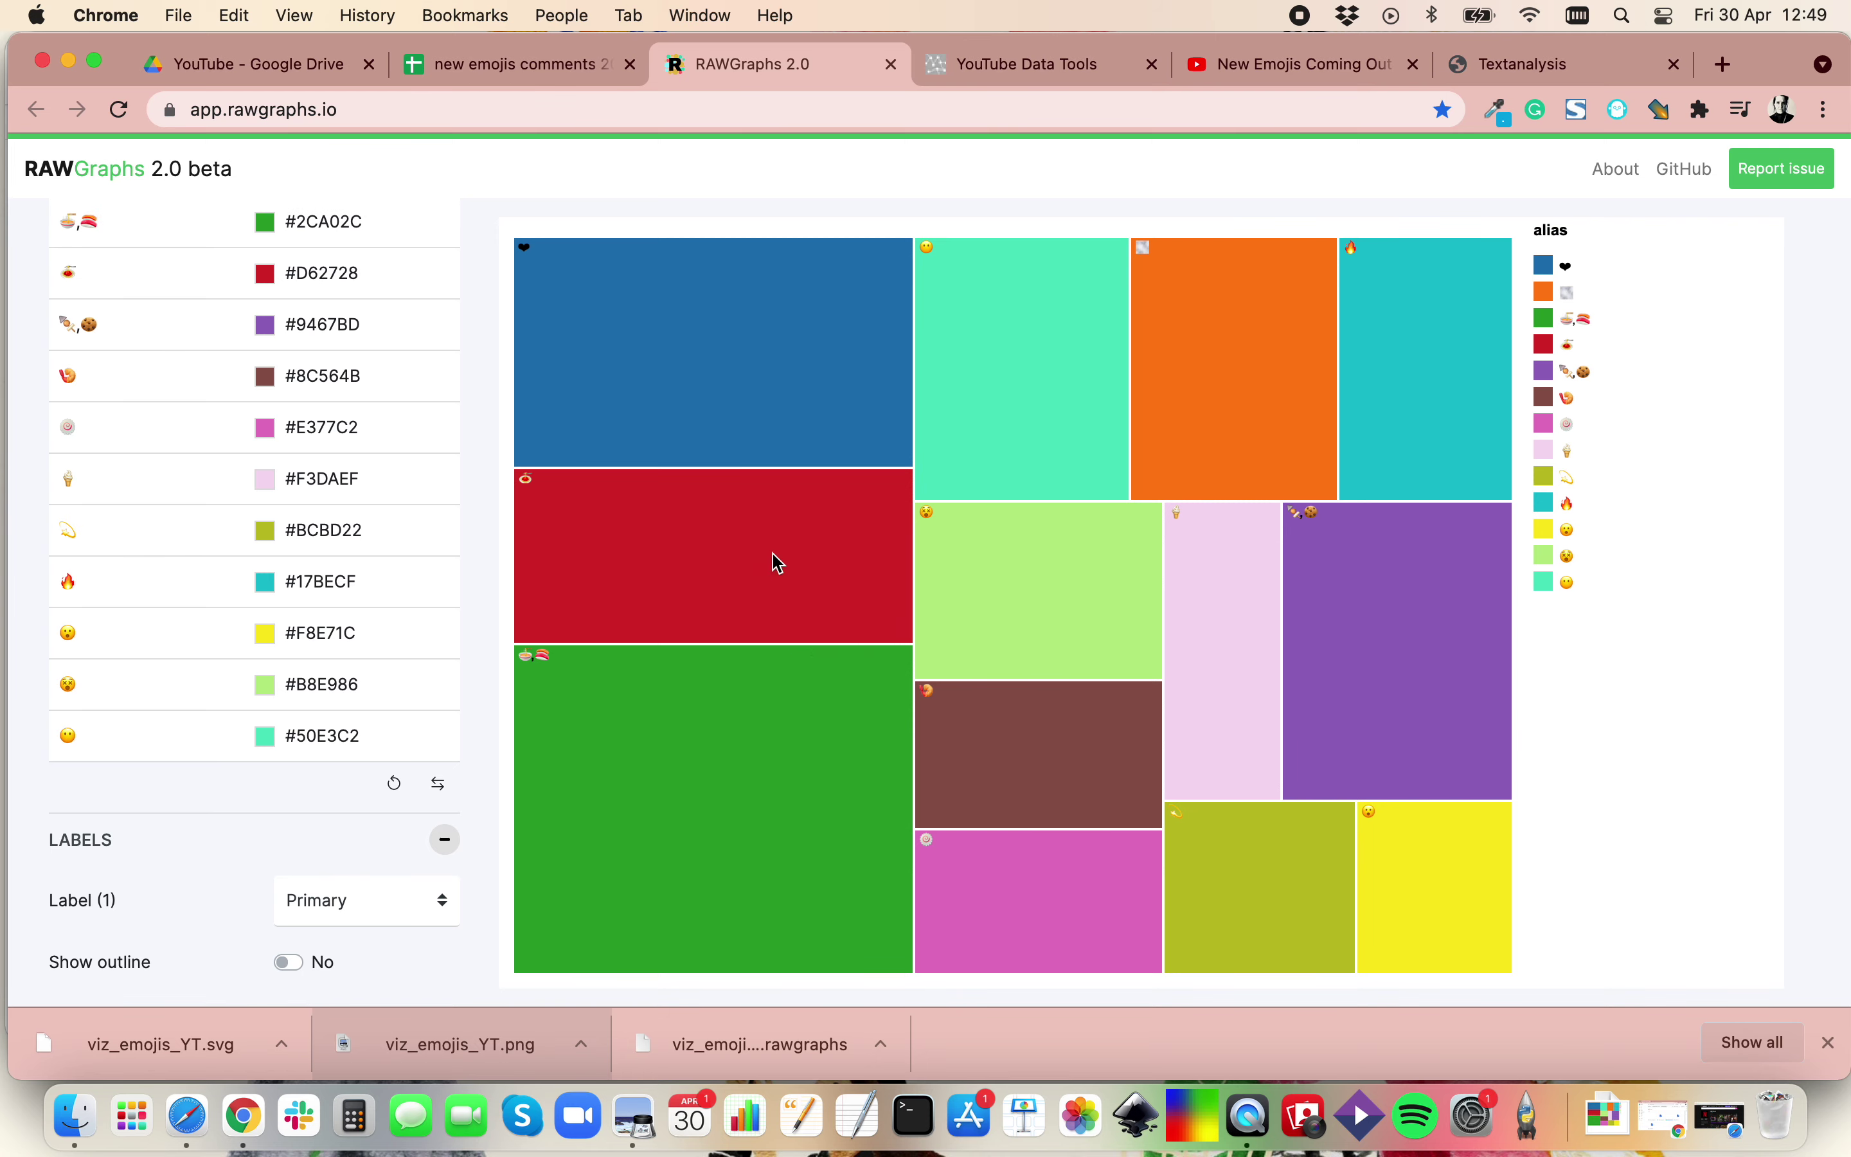
pyautogui.scroll(15, 779, 562)
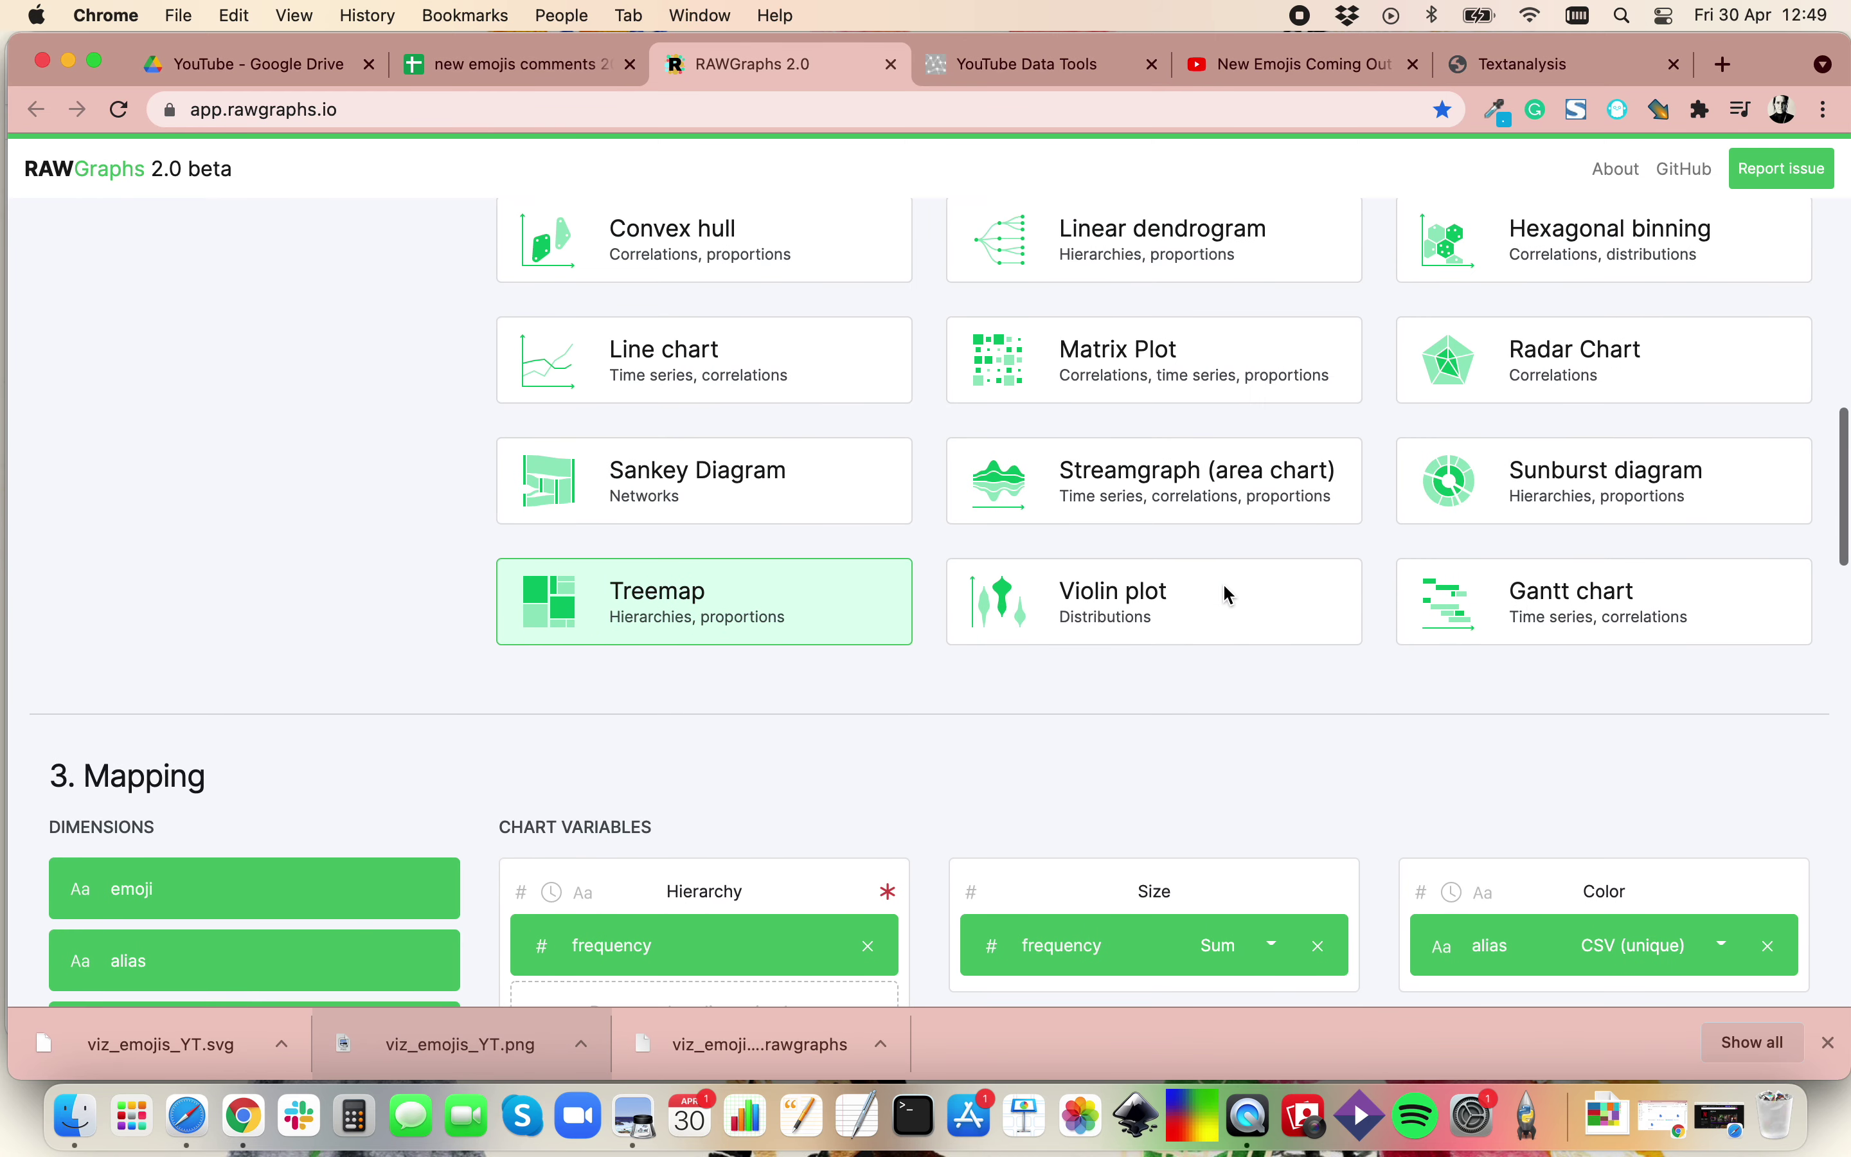
pyautogui.scroll(-3, 1136, 769)
pyautogui.scroll(5, 1136, 769)
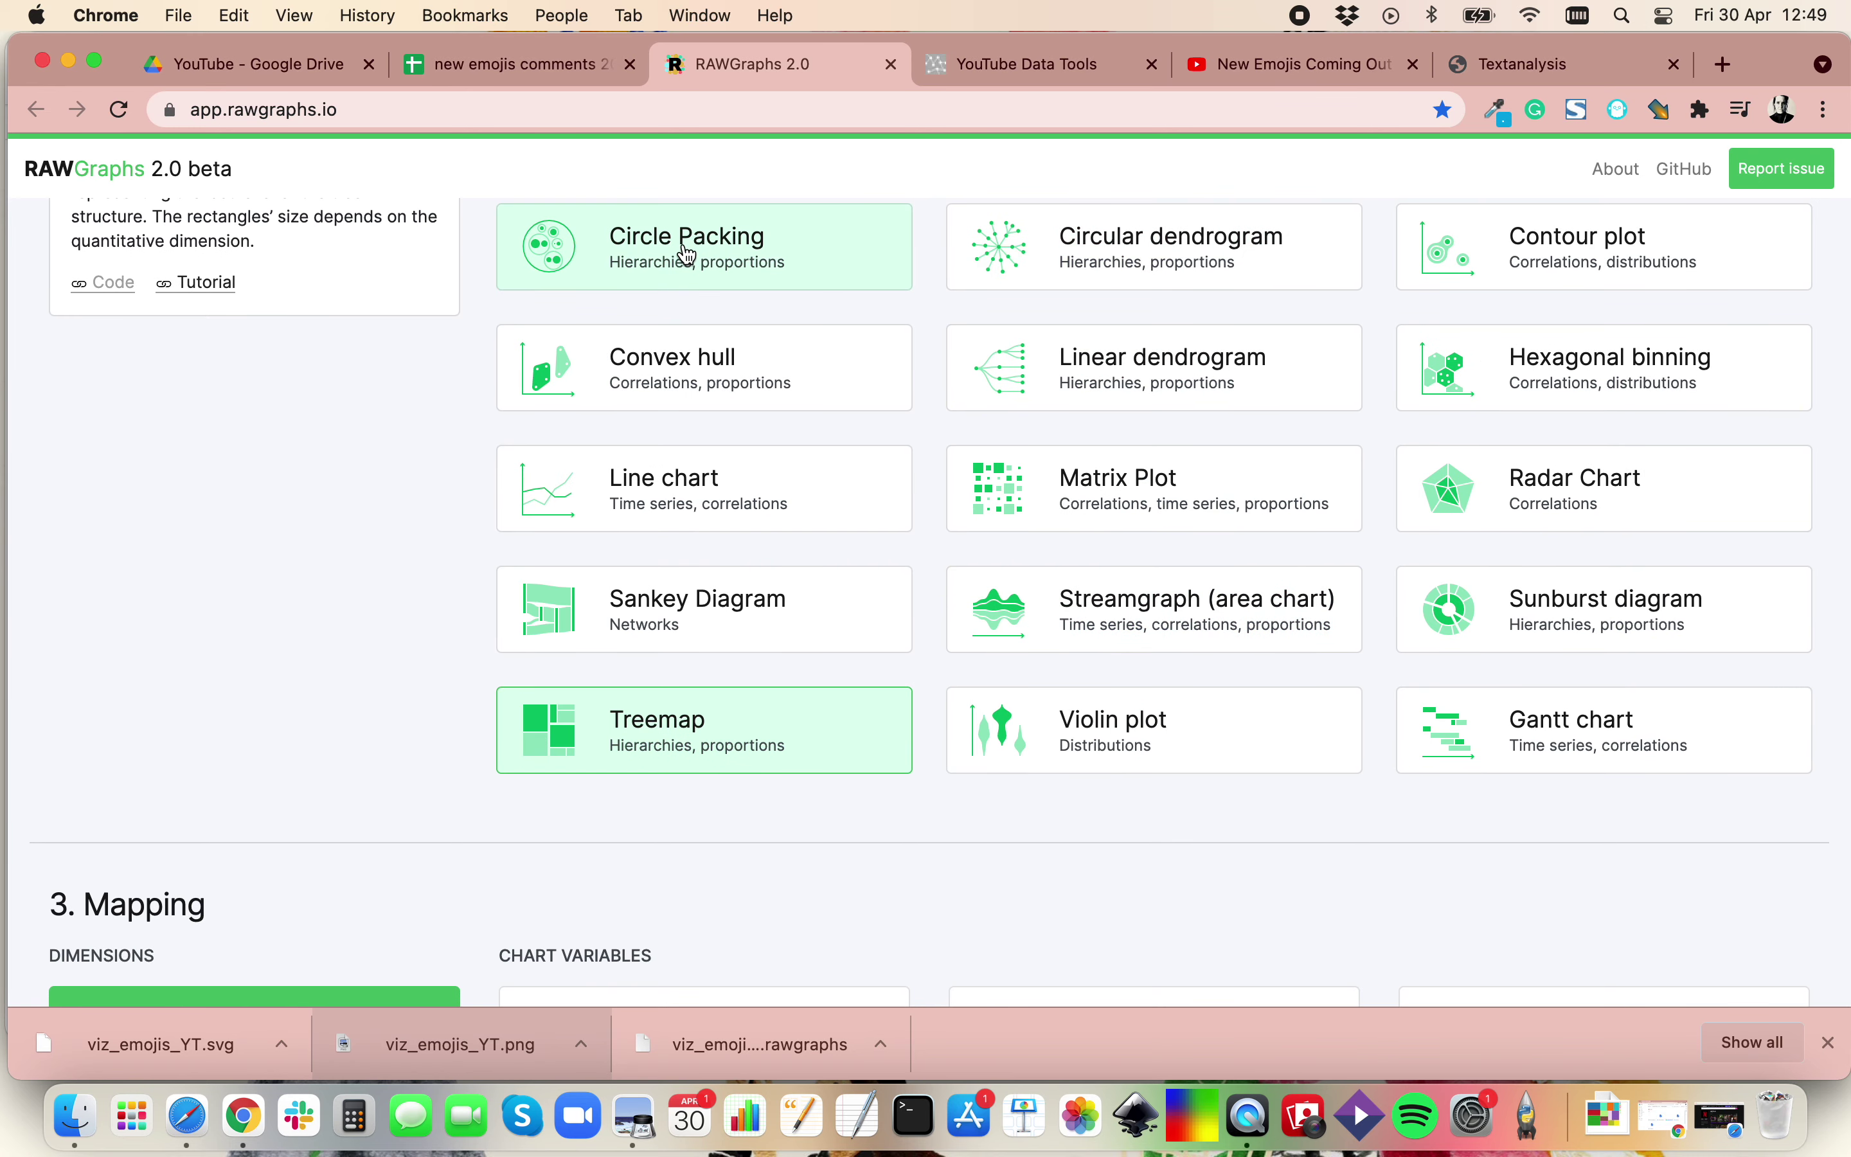
pyautogui.click(749, 273)
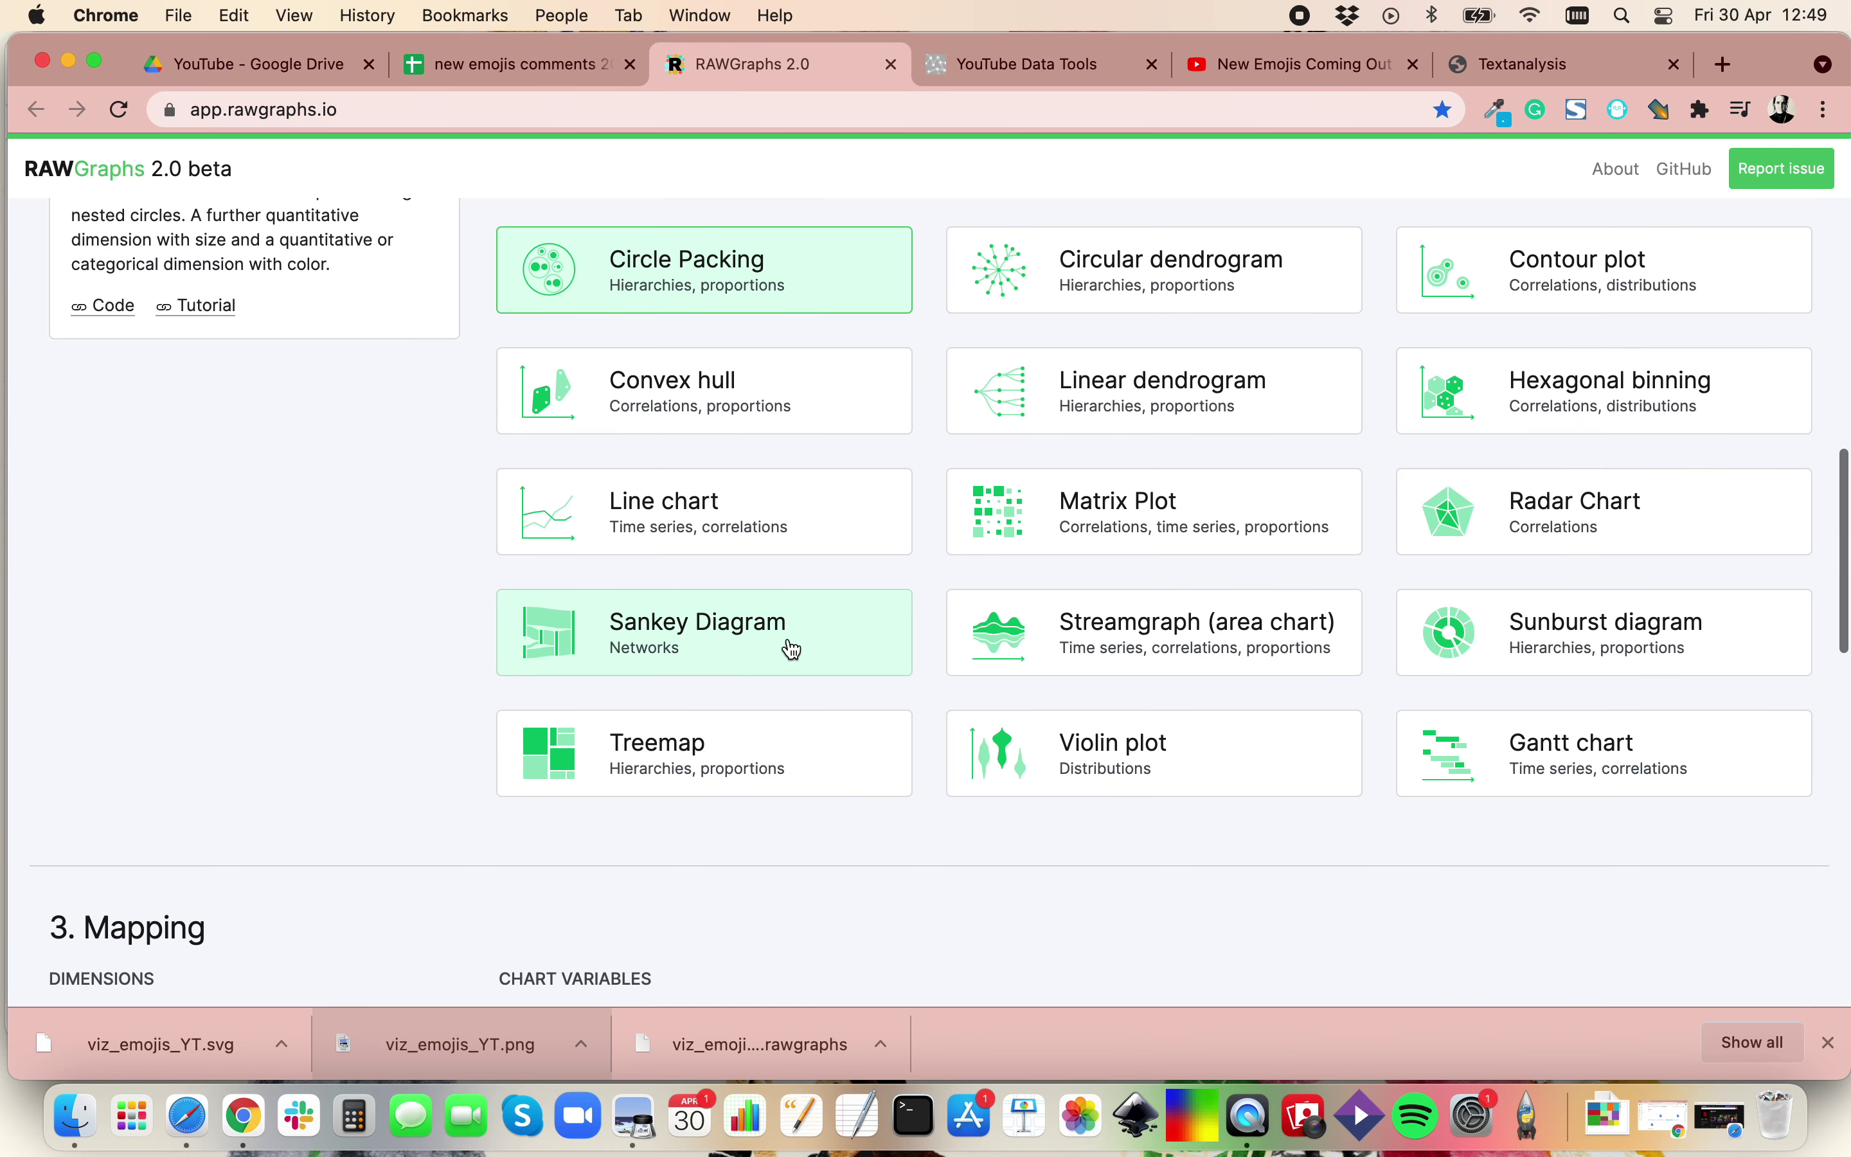
# Map frequency to both Size and Hierarchy, and alias to both Color and Label.
pyautogui.scroll(-10, 832, 736)
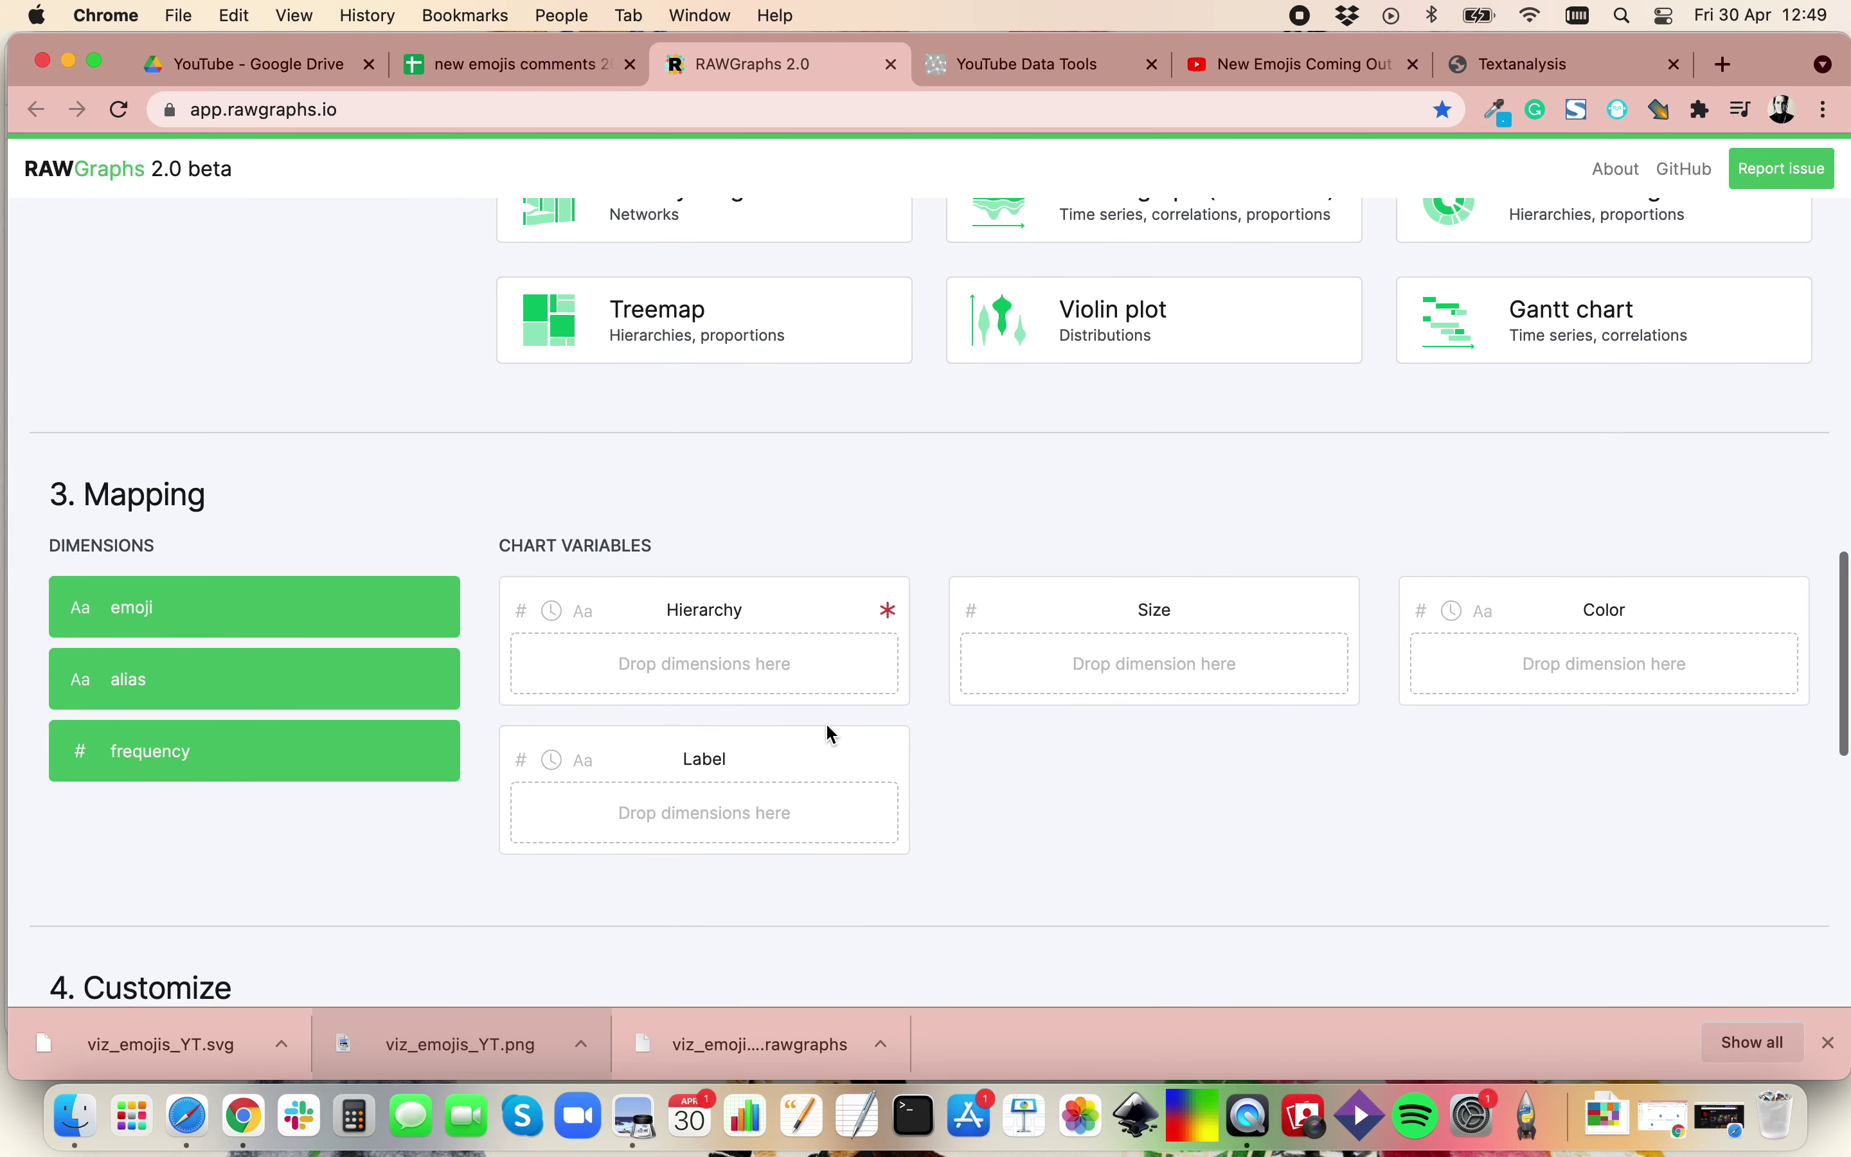
pyautogui.scroll(2, 826, 726)
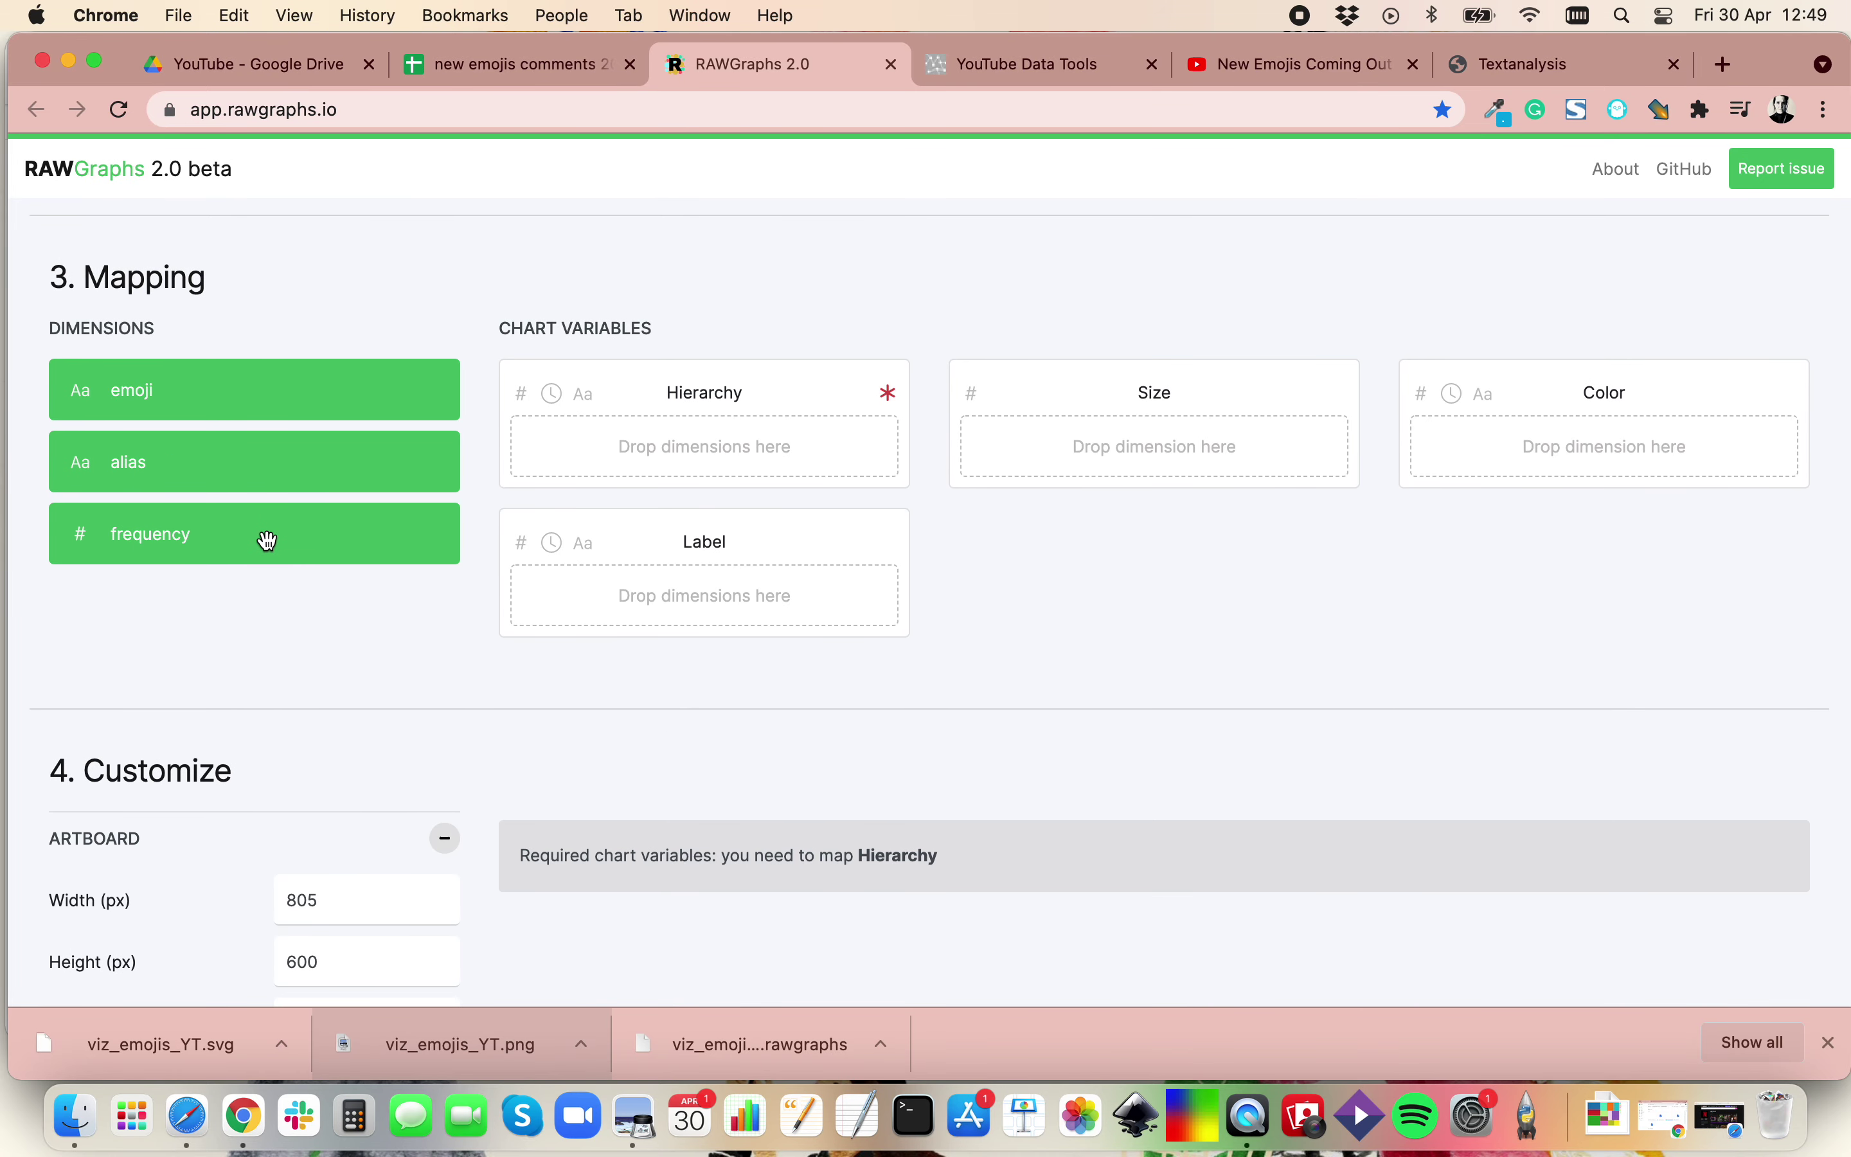
pyautogui.moveTo(252, 539); pyautogui.dragTo(1159, 453)
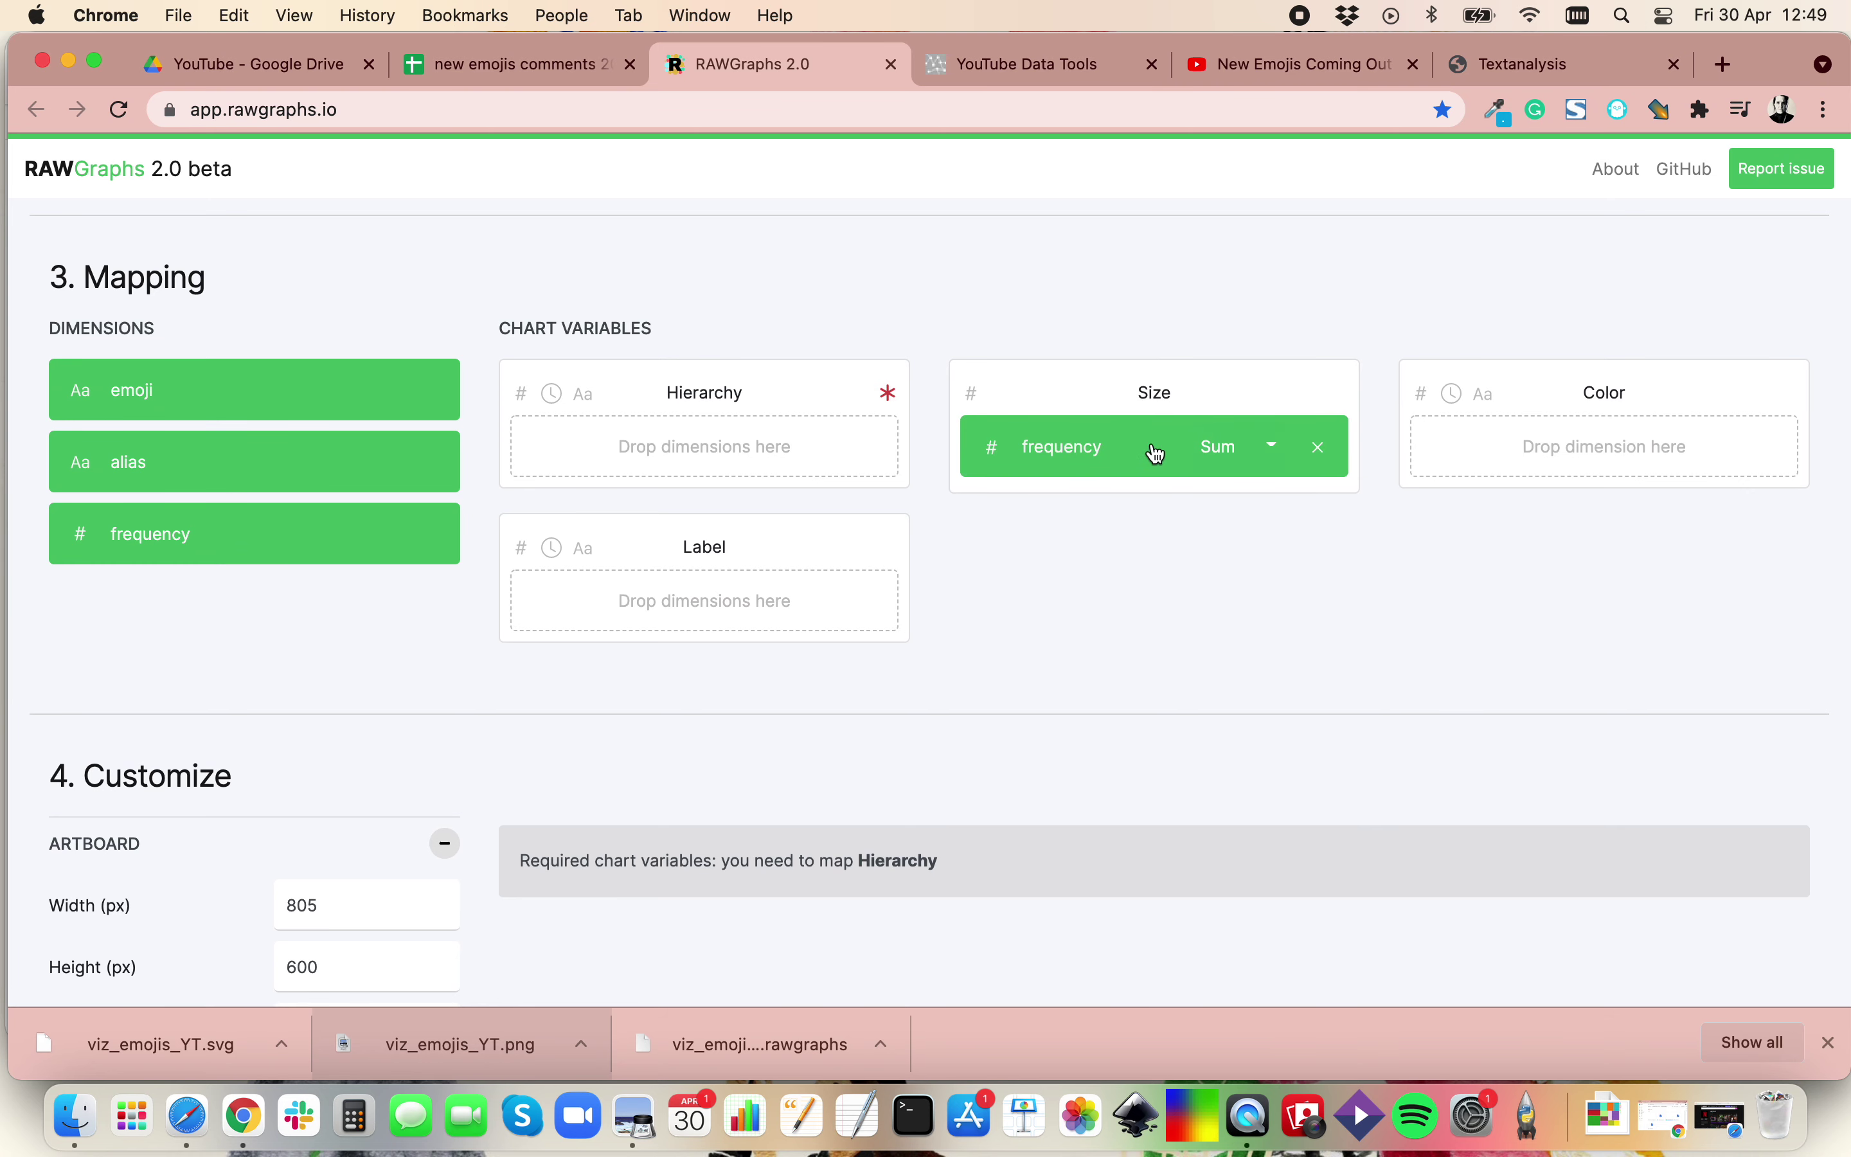
pyautogui.moveTo(276, 458); pyautogui.dragTo(1510, 459)
pyautogui.moveTo(364, 462); pyautogui.dragTo(738, 604)
pyautogui.moveTo(258, 536); pyautogui.dragTo(711, 448)
# Turn on the legend in the artboard settings of the circle packing chart.
pyautogui.scroll(-10, 1072, 614)
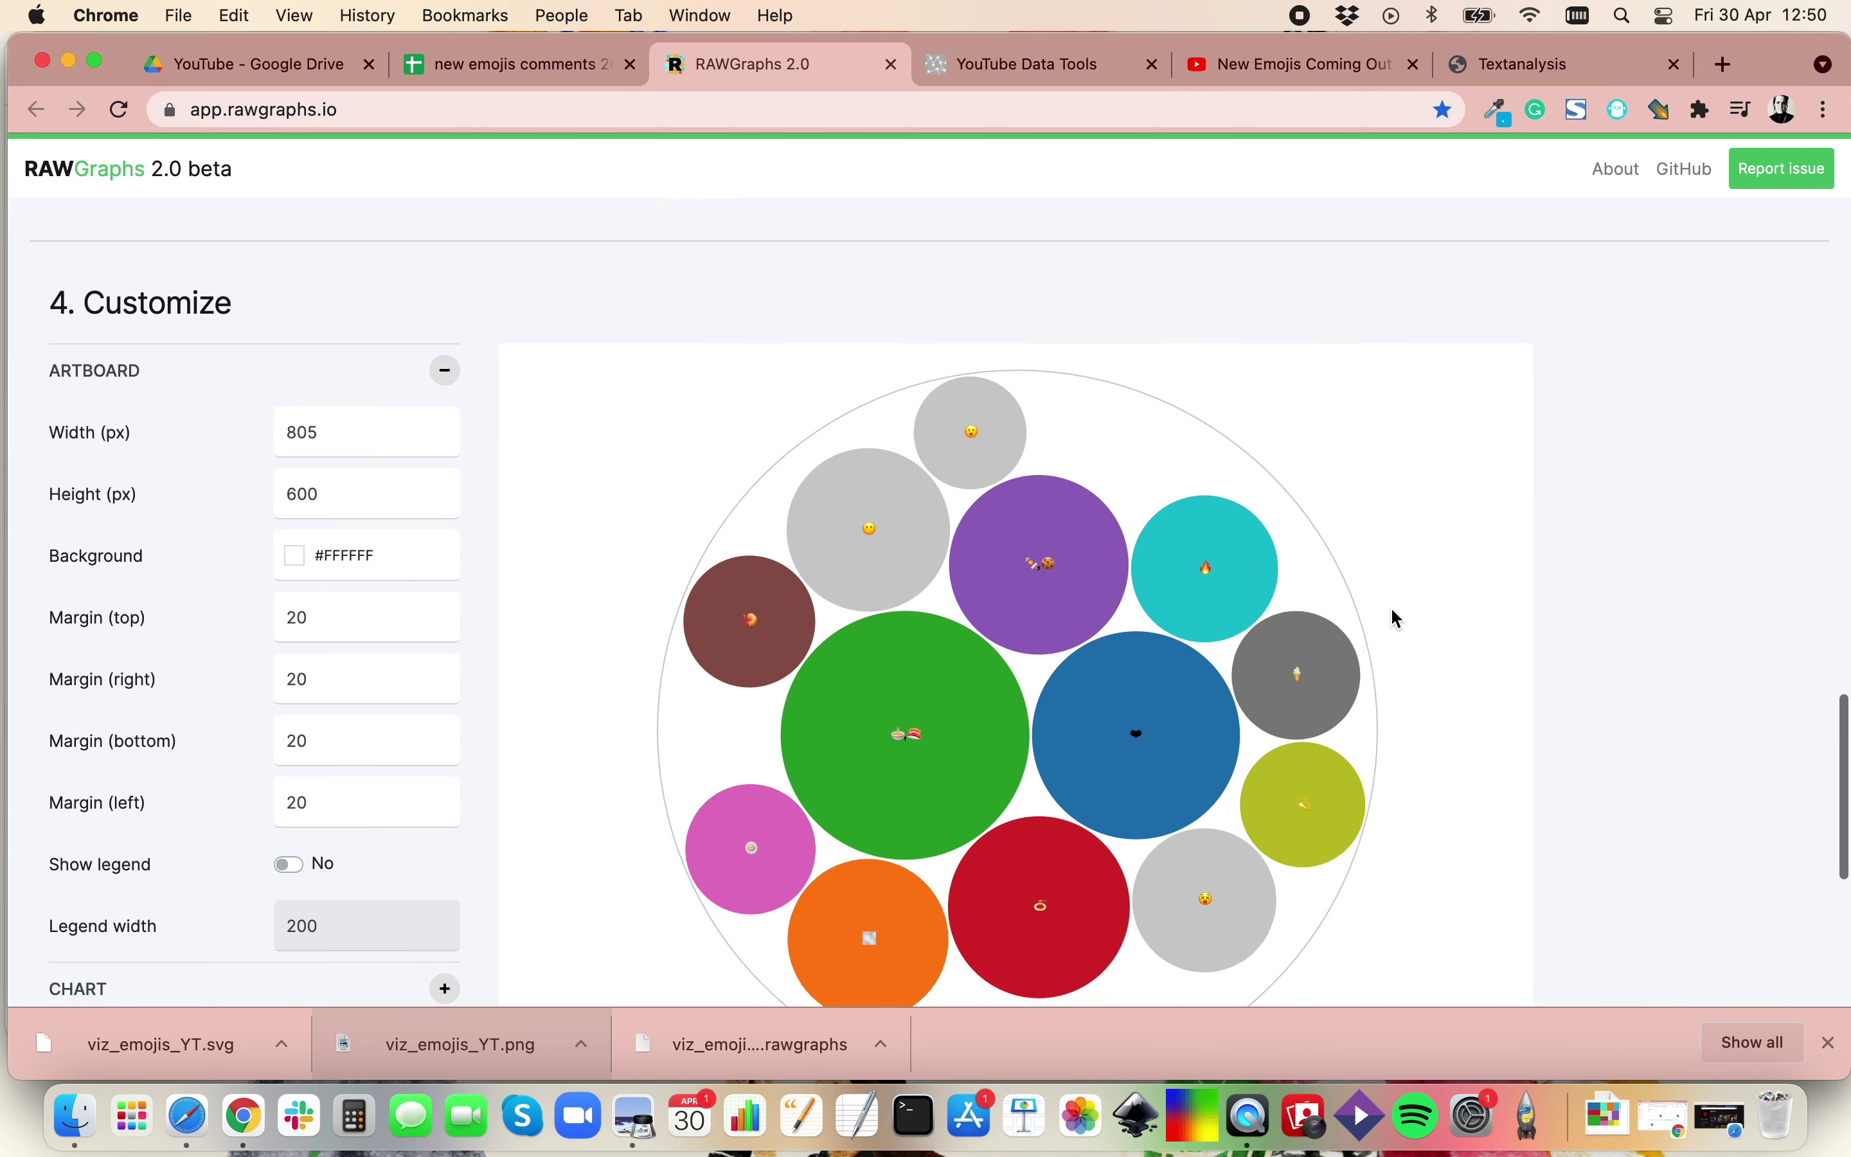
pyautogui.scroll(-2, 1397, 618)
pyautogui.keyDown('ctrl'); pyautogui.scroll(5, 1102, 654); pyautogui.keyUp('ctrl')
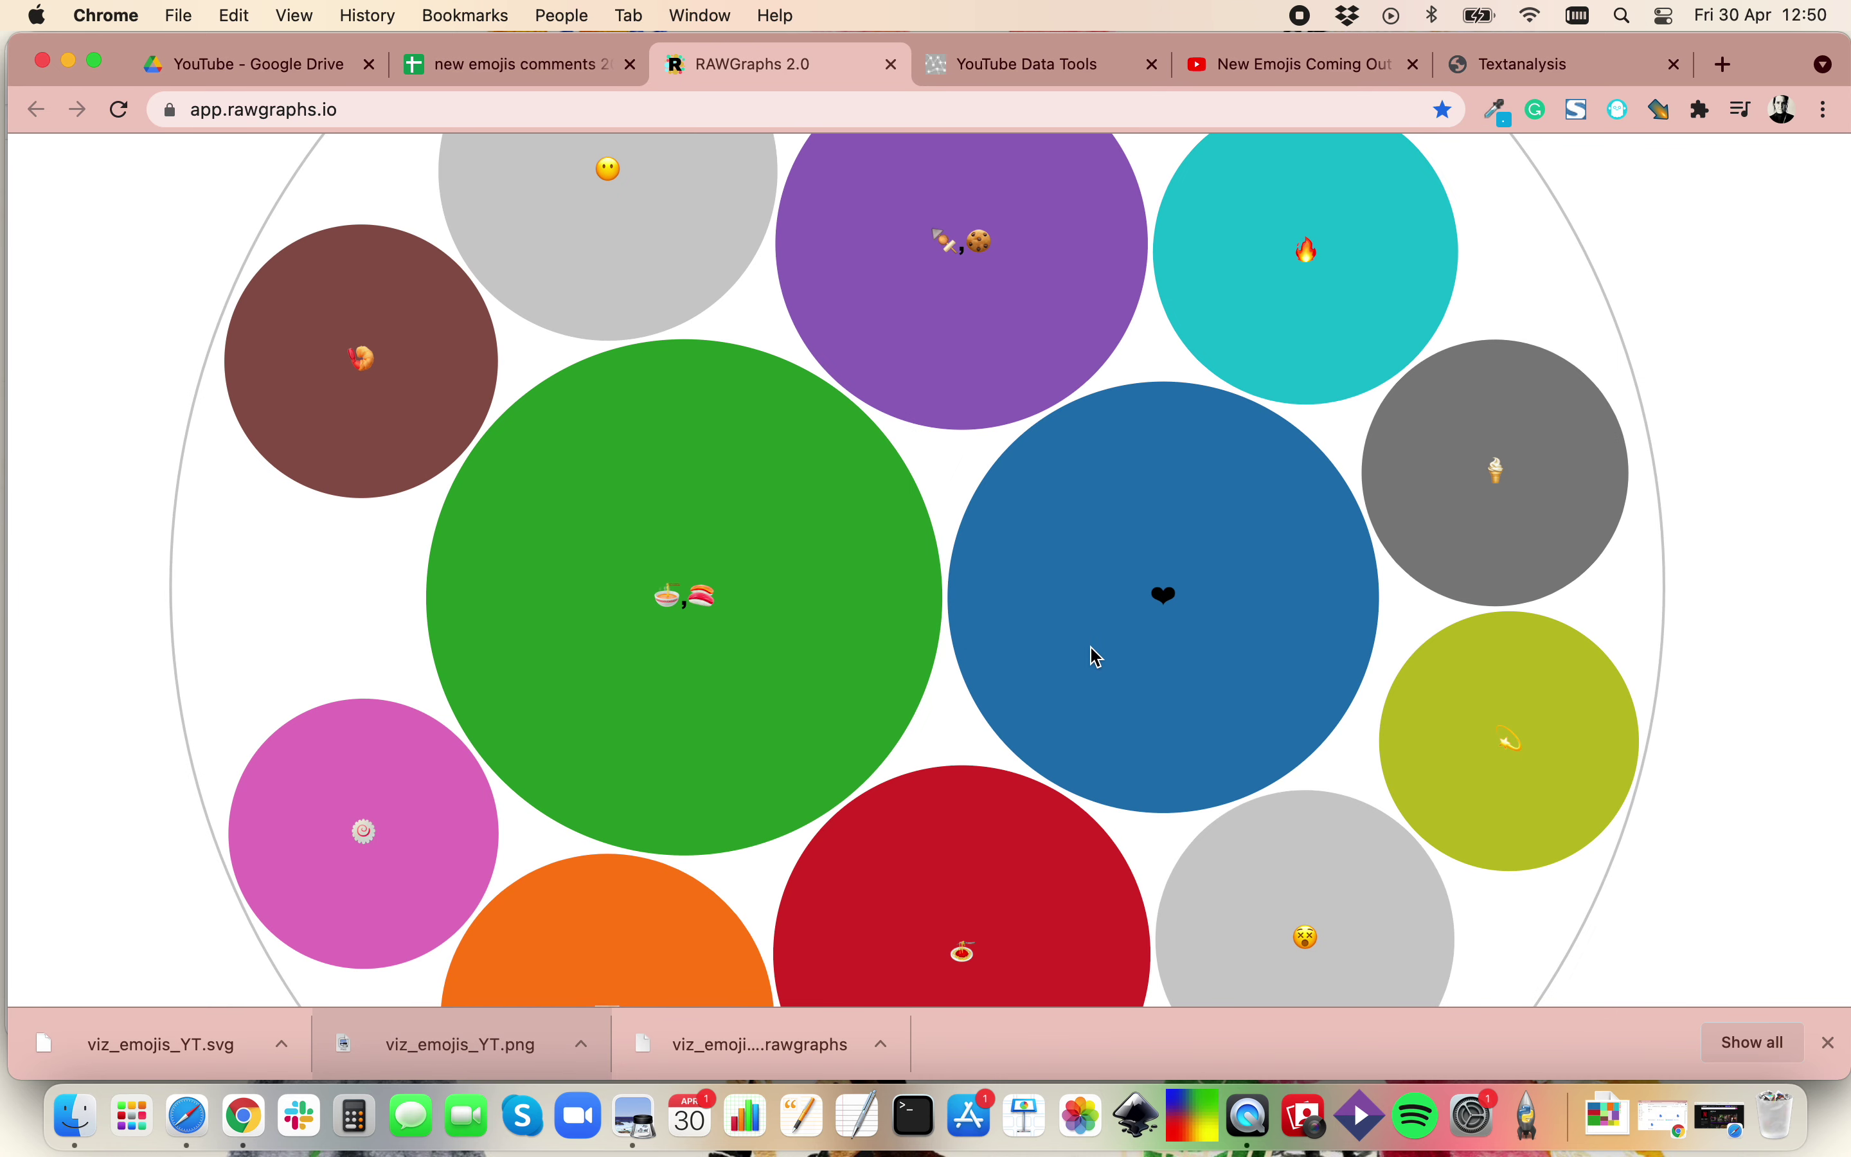
pyautogui.scroll(-5, 983, 738)
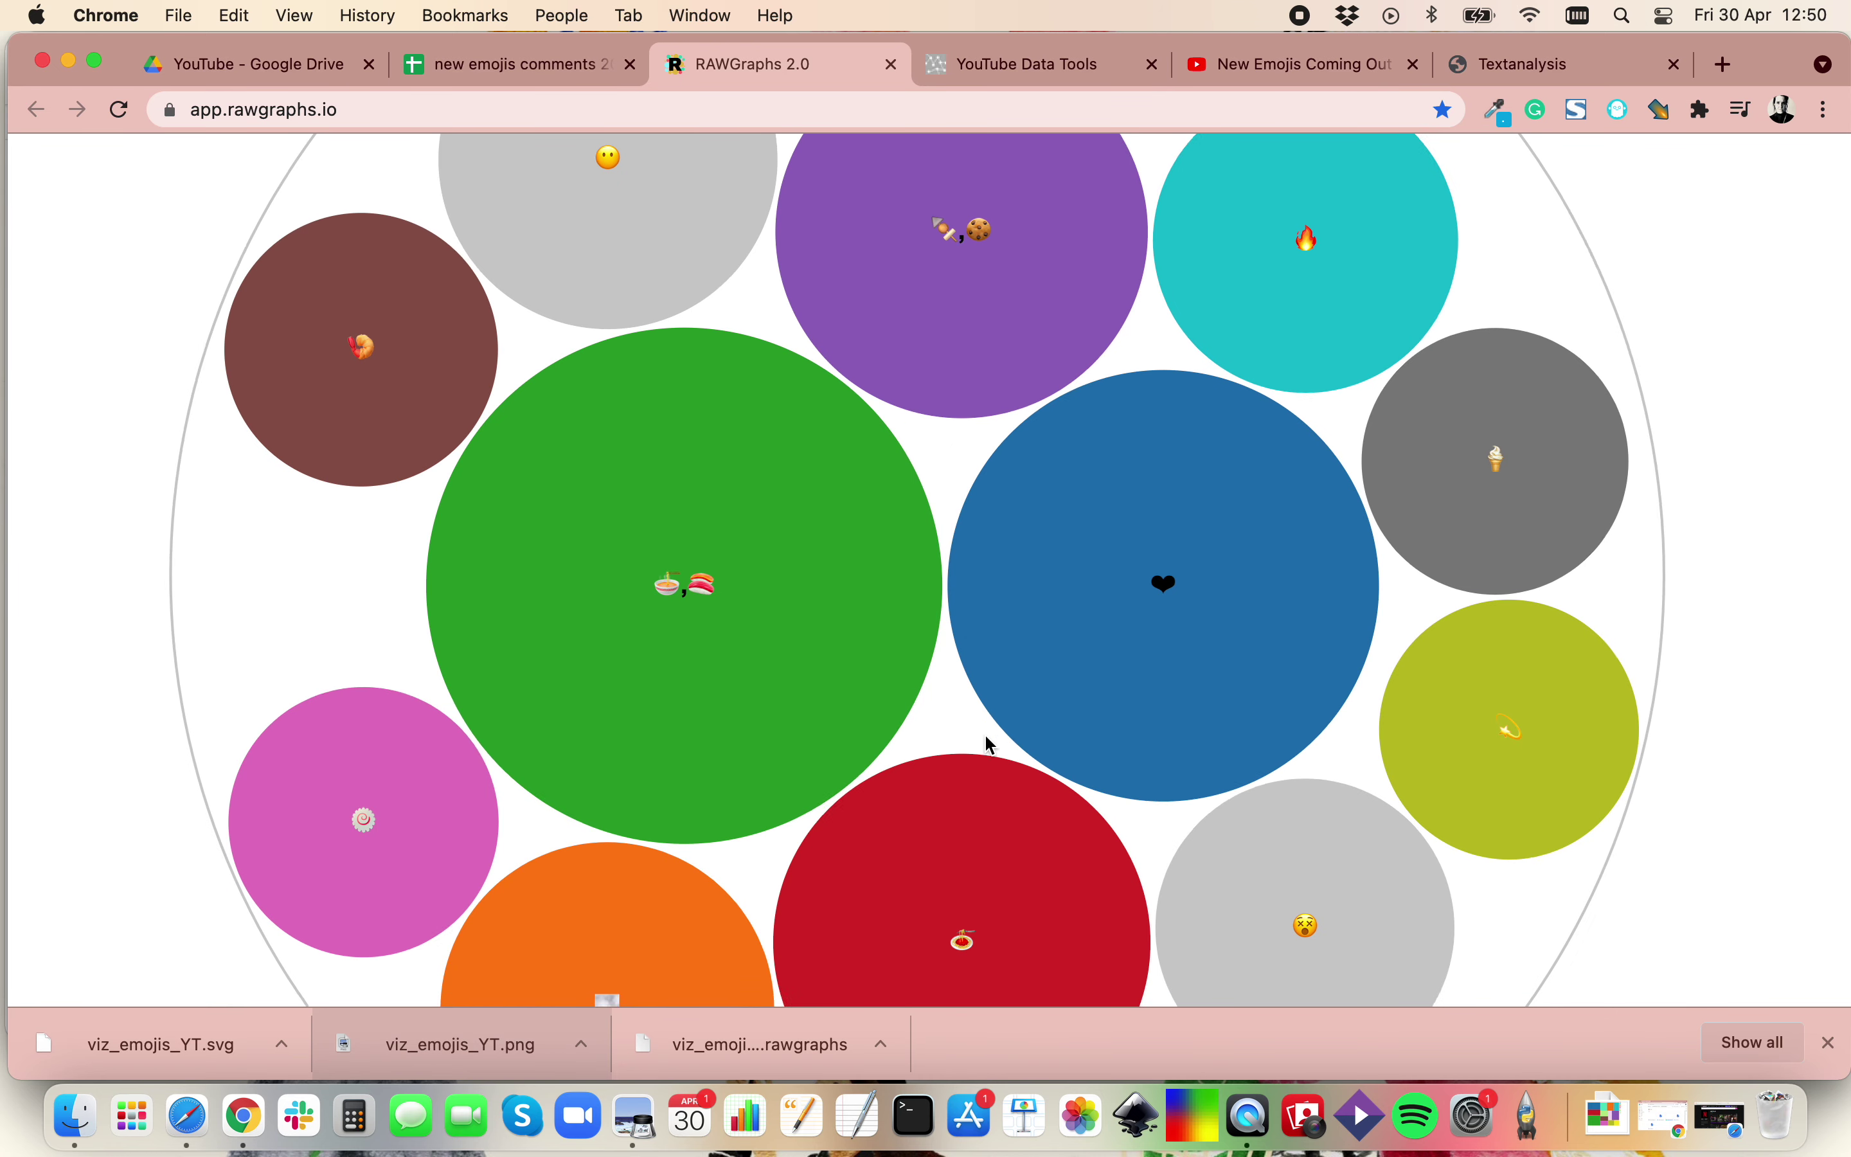
pyautogui.scroll(12, 676, 839)
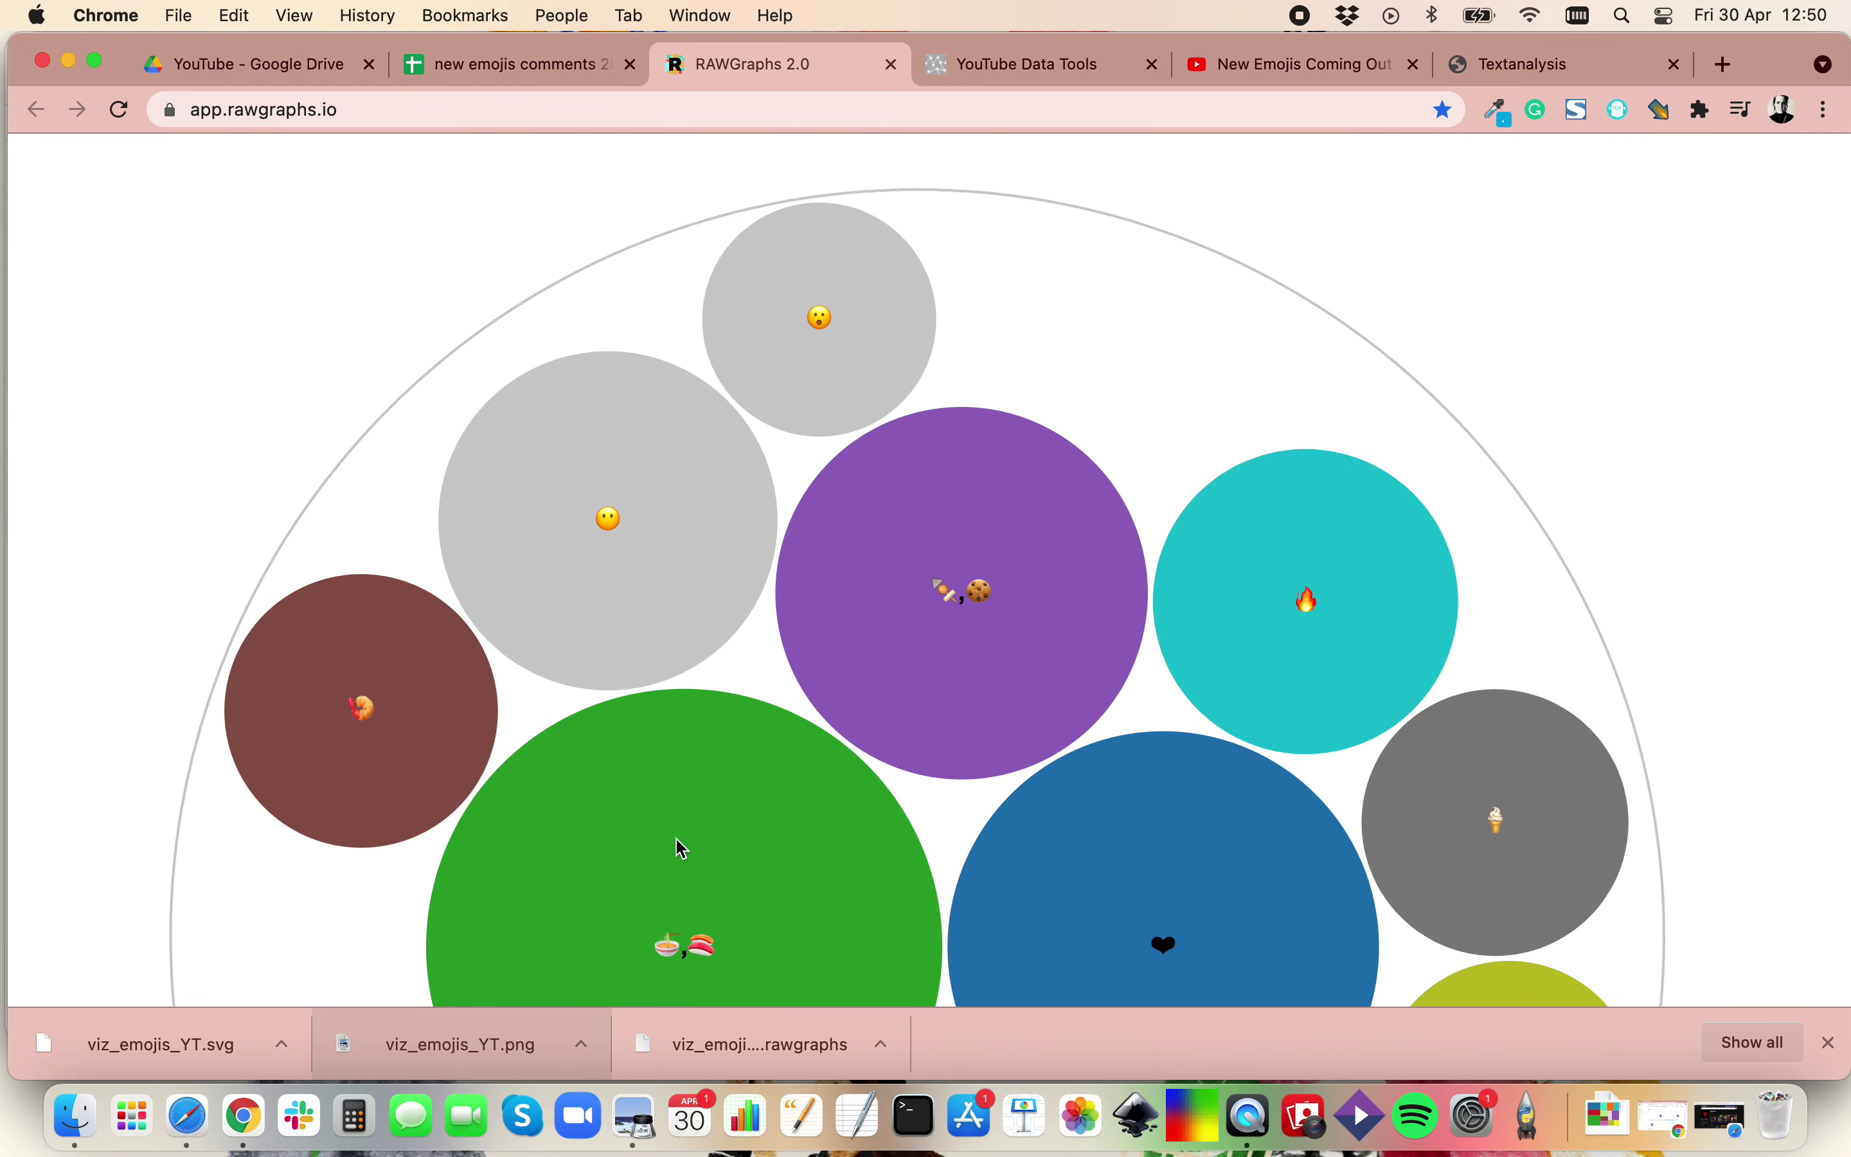
pyautogui.keyDown('ctrl'); pyautogui.scroll(-6, 683, 848); pyautogui.keyUp('ctrl')
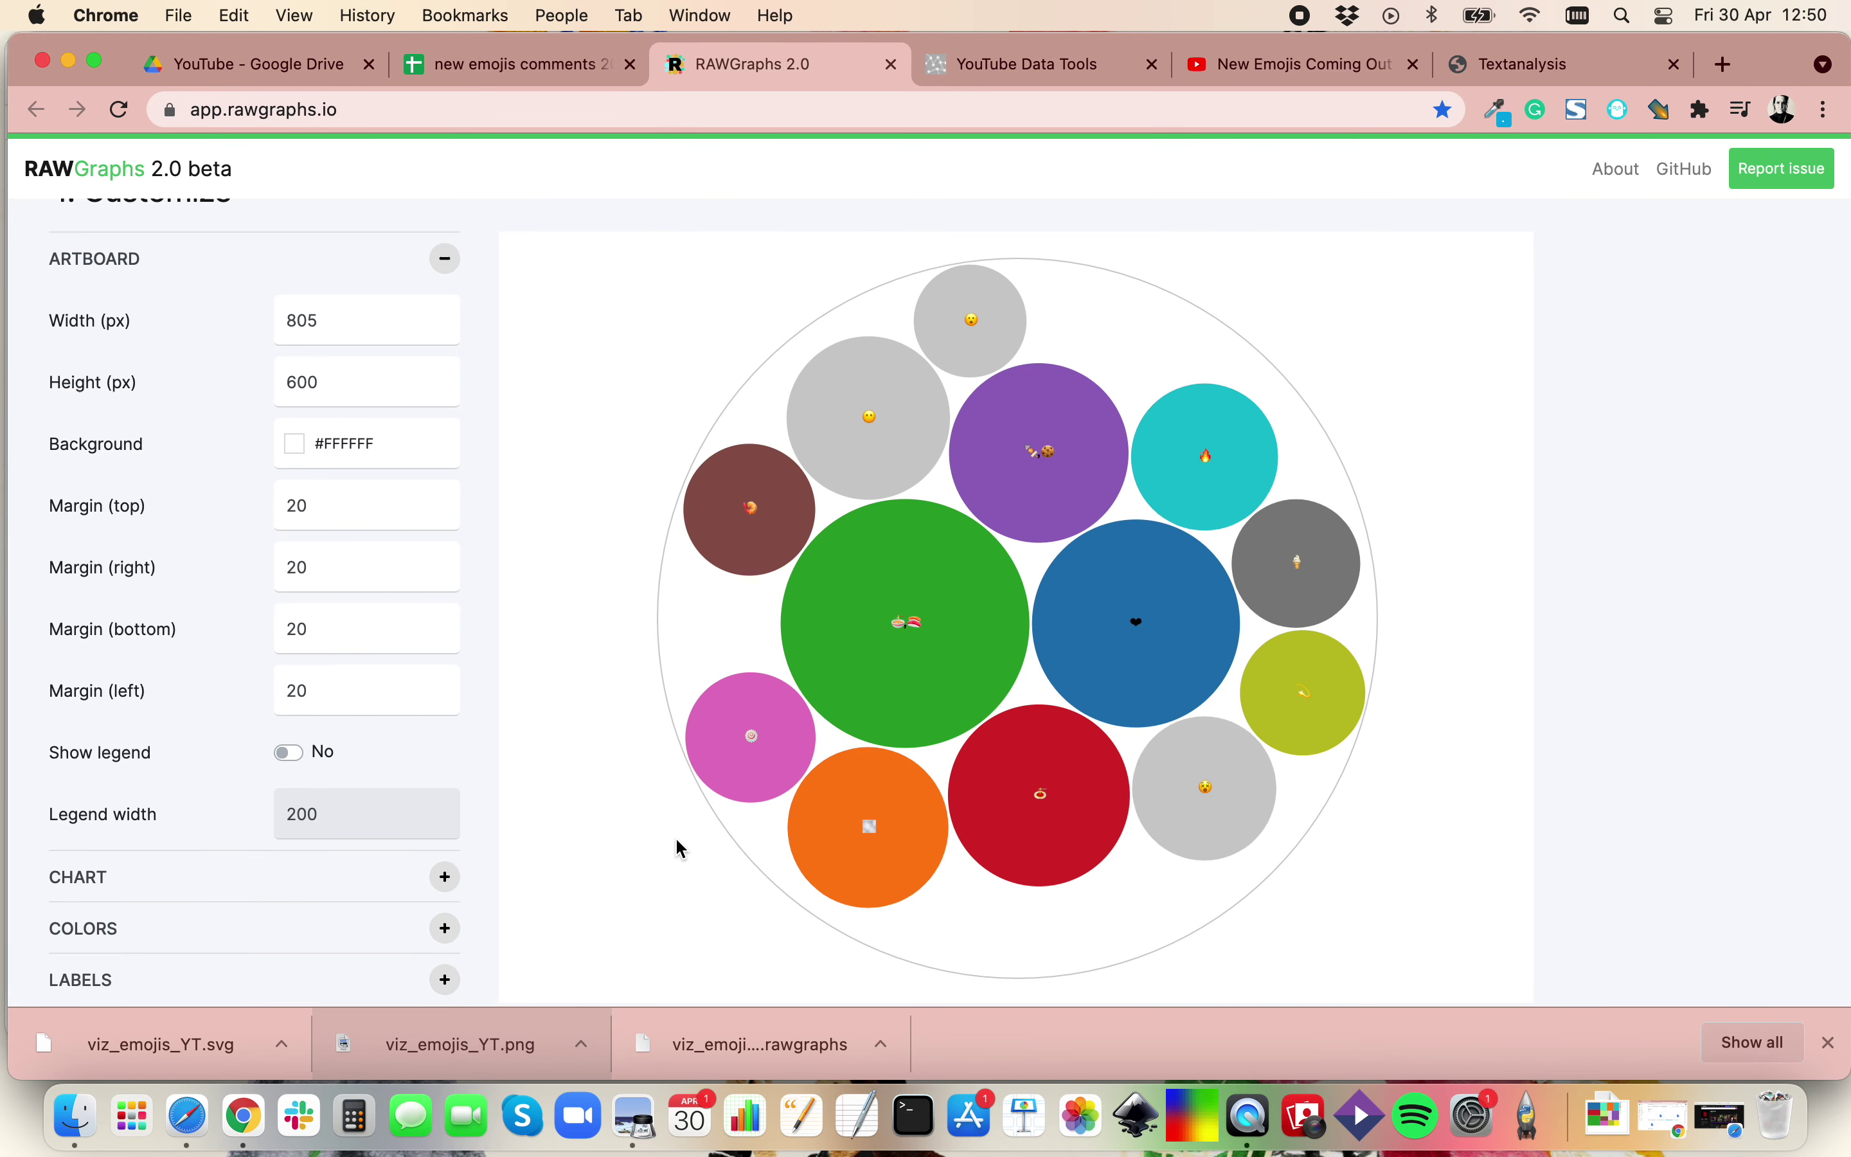
pyautogui.click(289, 754)
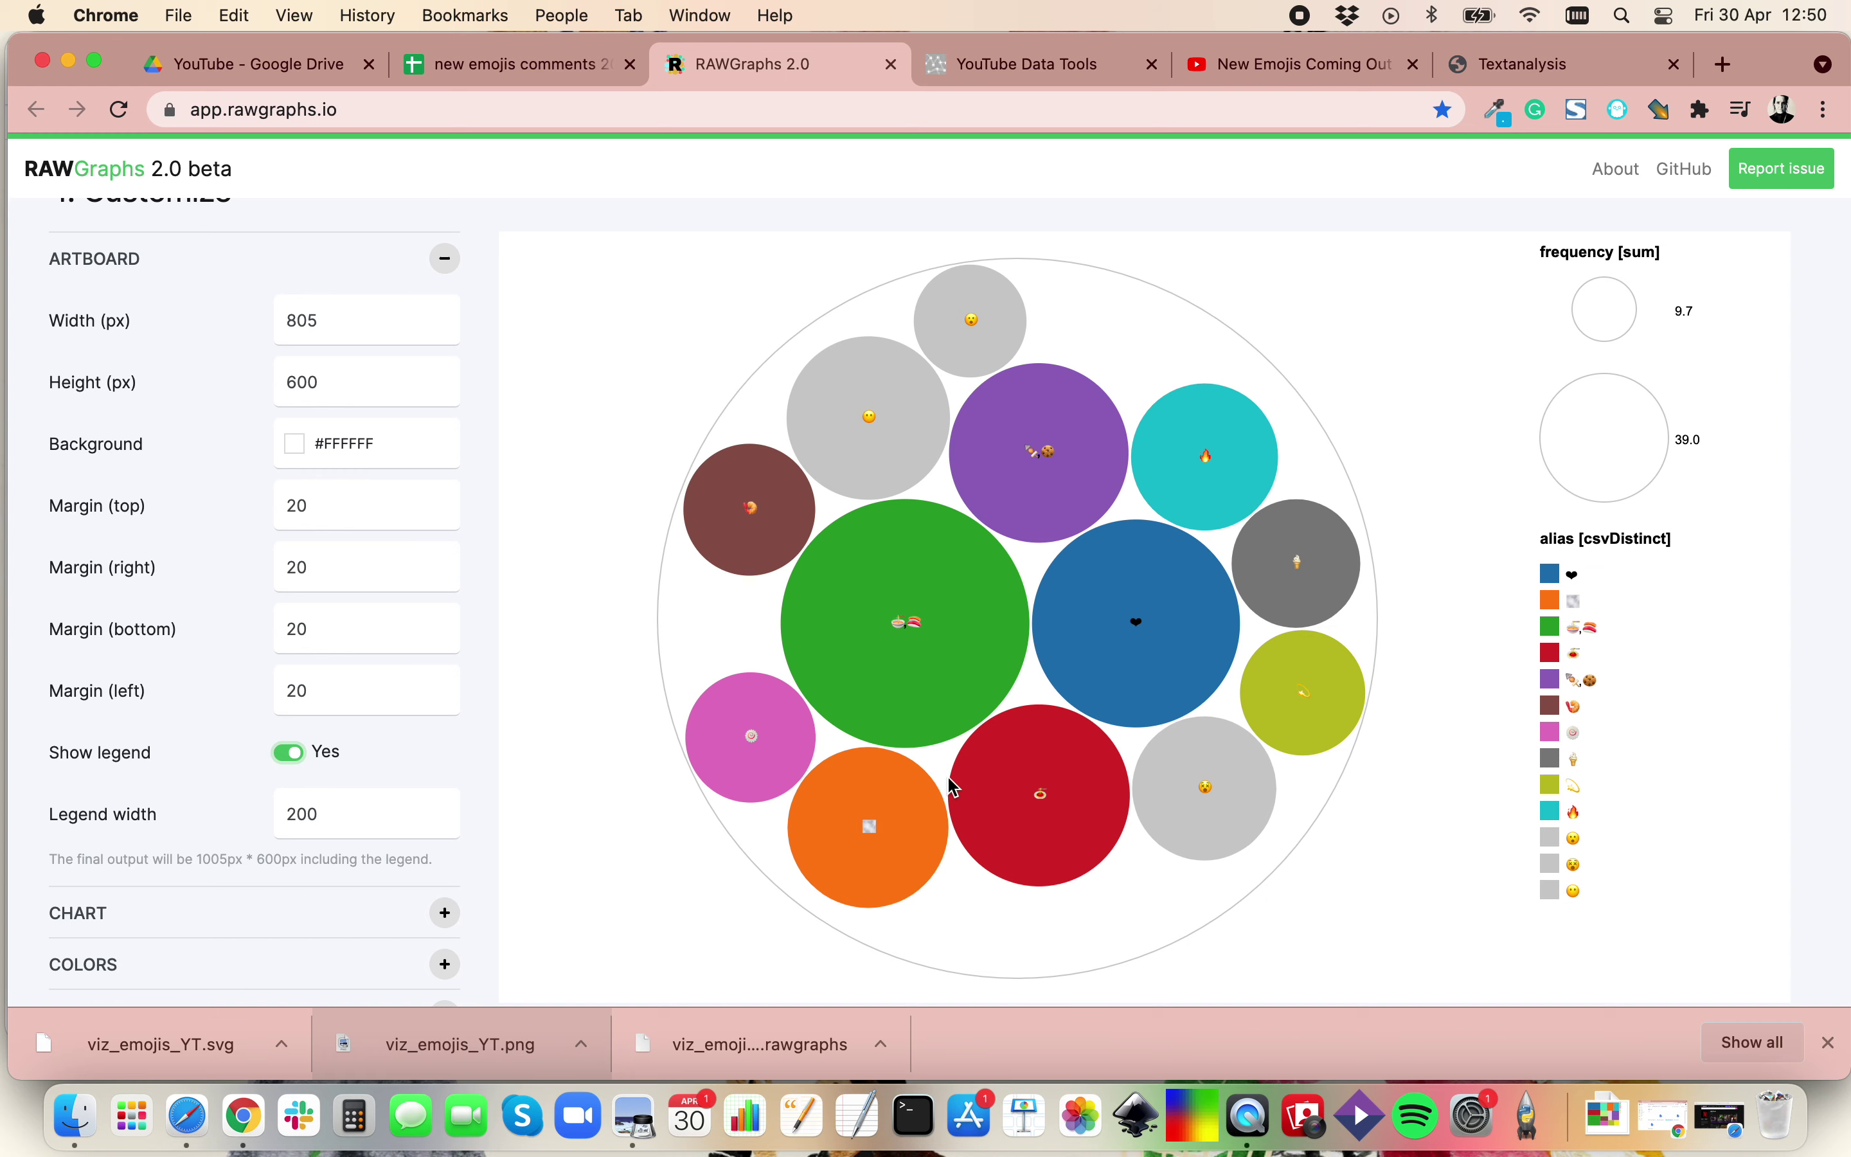
# Open the chart's color settings, try the Turbo discrete and Spectral discrete color schemes, and settle on Turbo discrete.
pyautogui.scroll(-5, 612, 659)
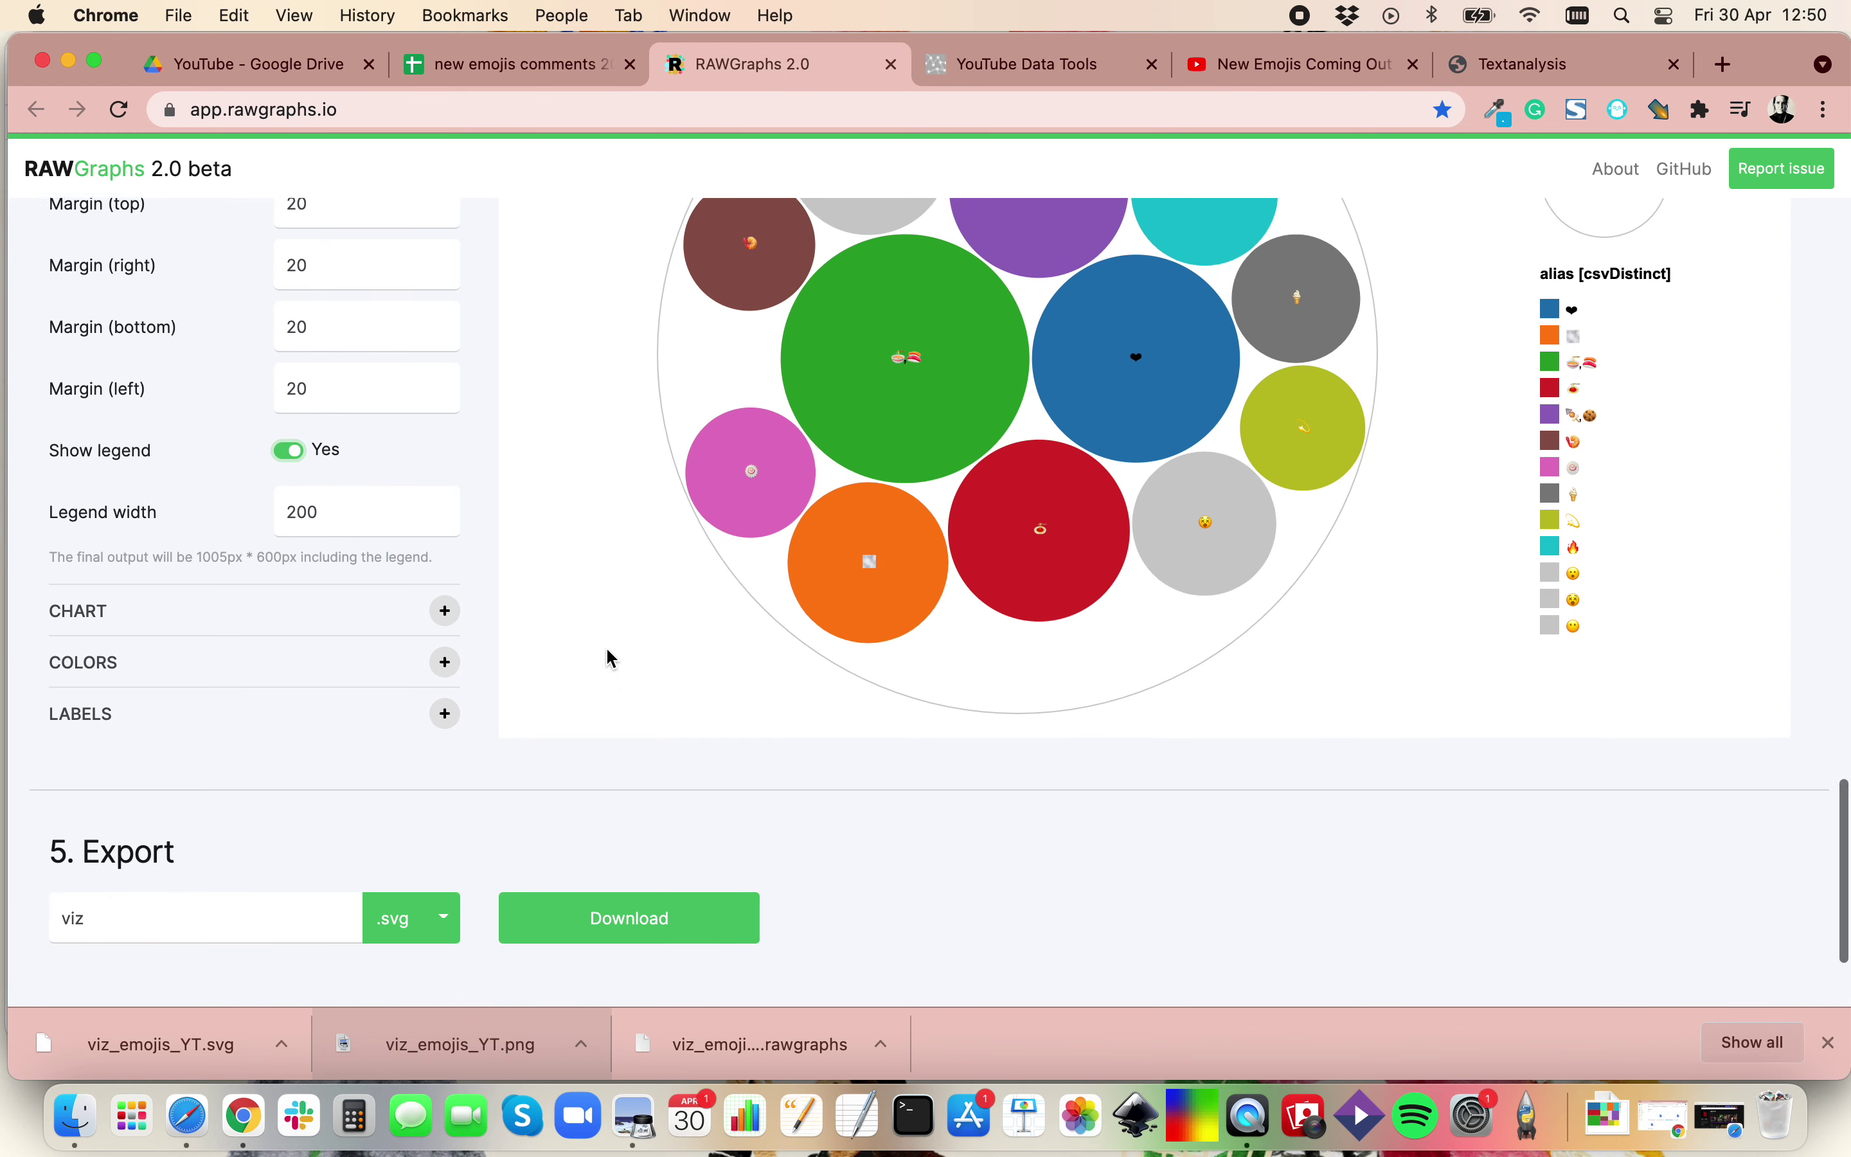
pyautogui.click(201, 797)
pyautogui.click(443, 543)
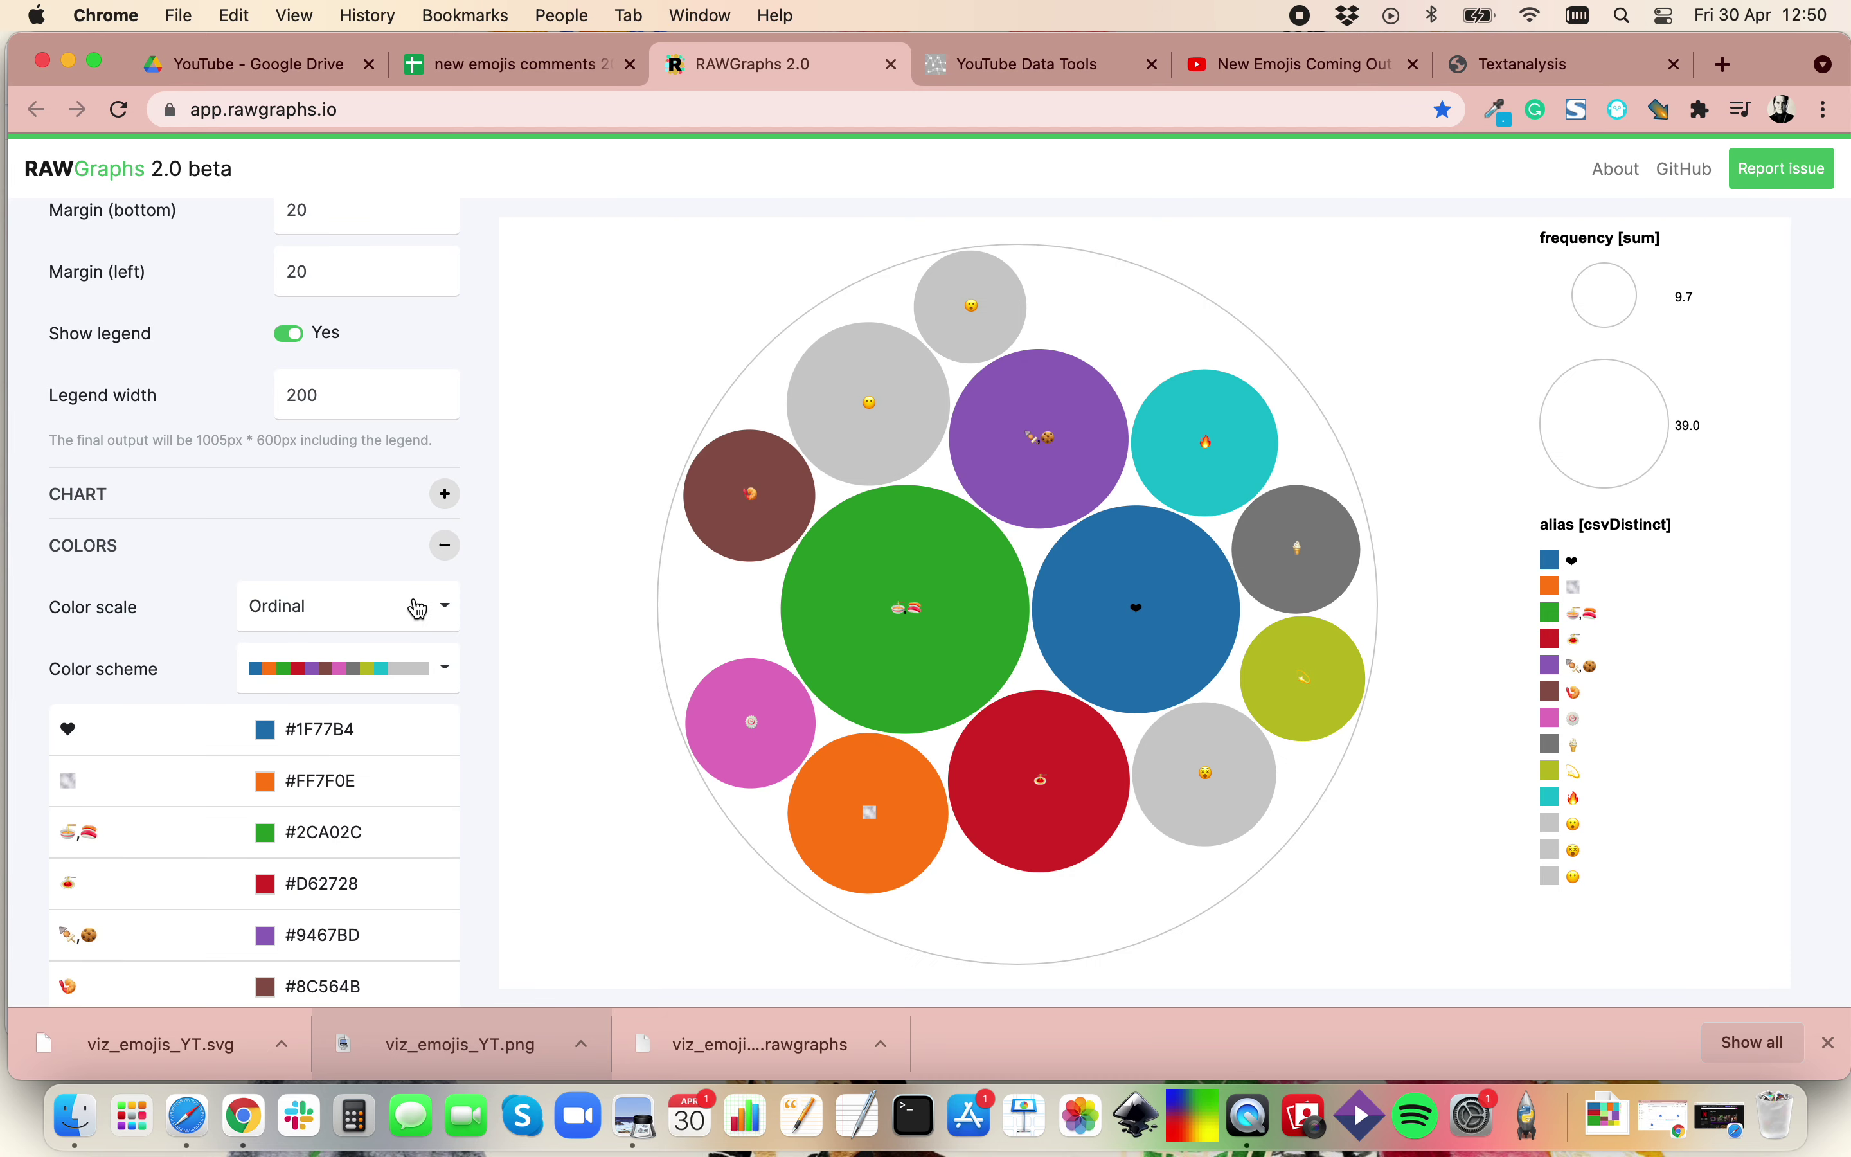
pyautogui.click(396, 666)
pyautogui.click(365, 815)
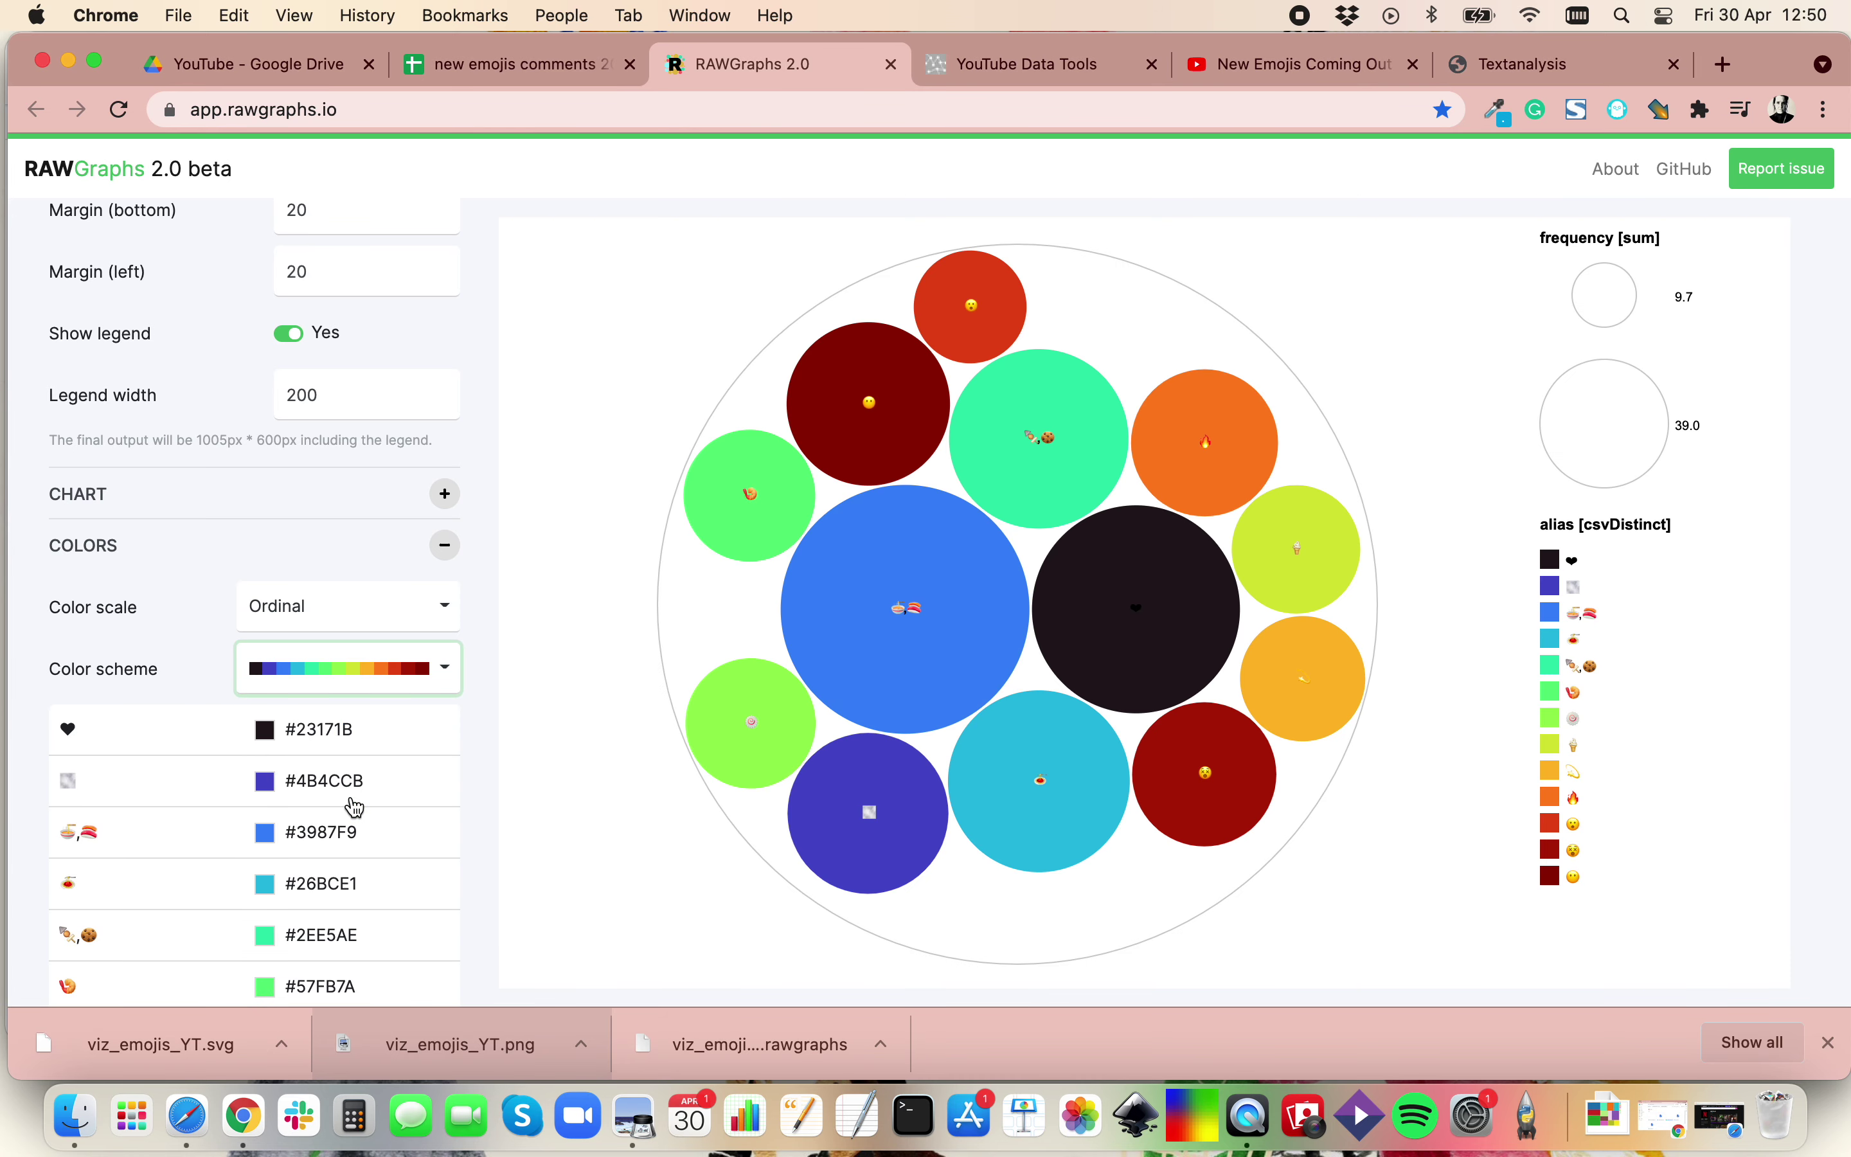
pyautogui.click(402, 676)
pyautogui.click(378, 866)
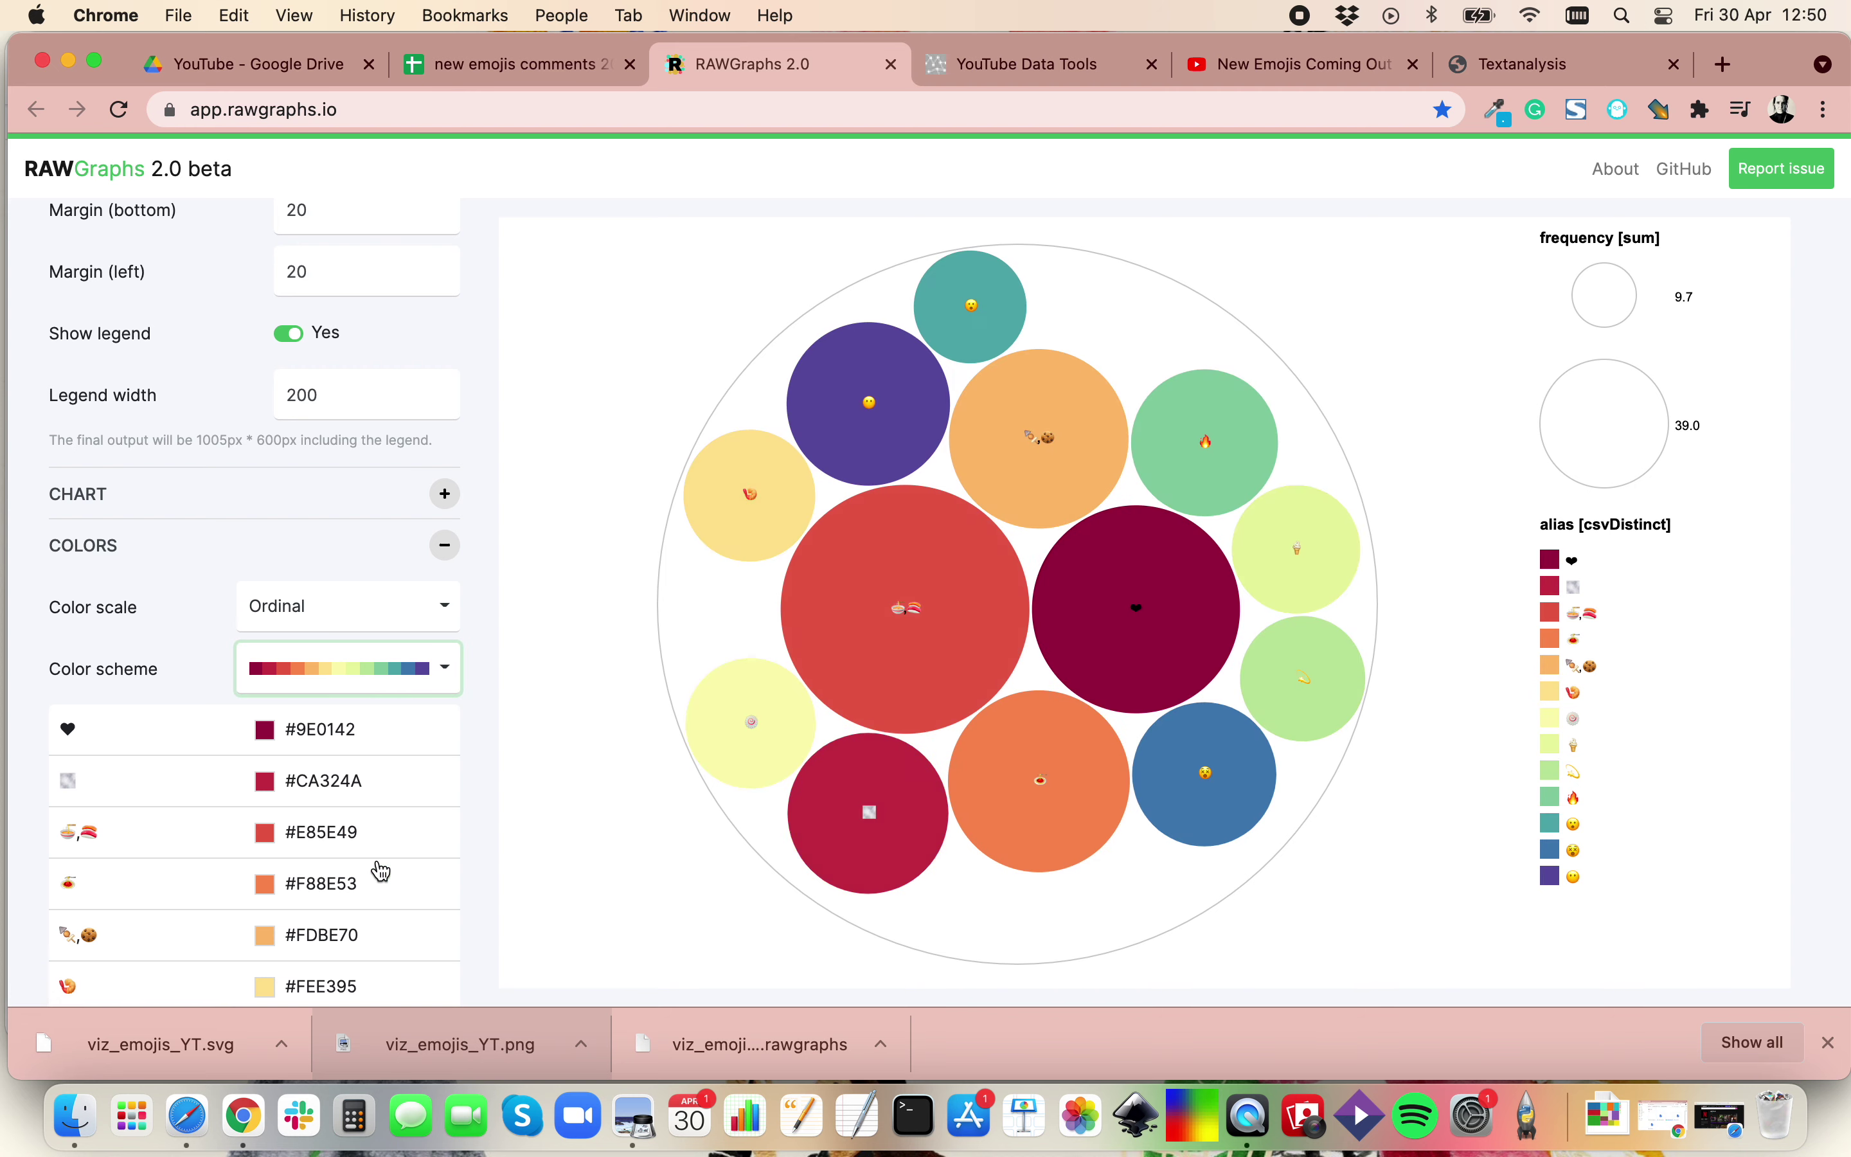
pyautogui.click(419, 667)
pyautogui.click(382, 782)
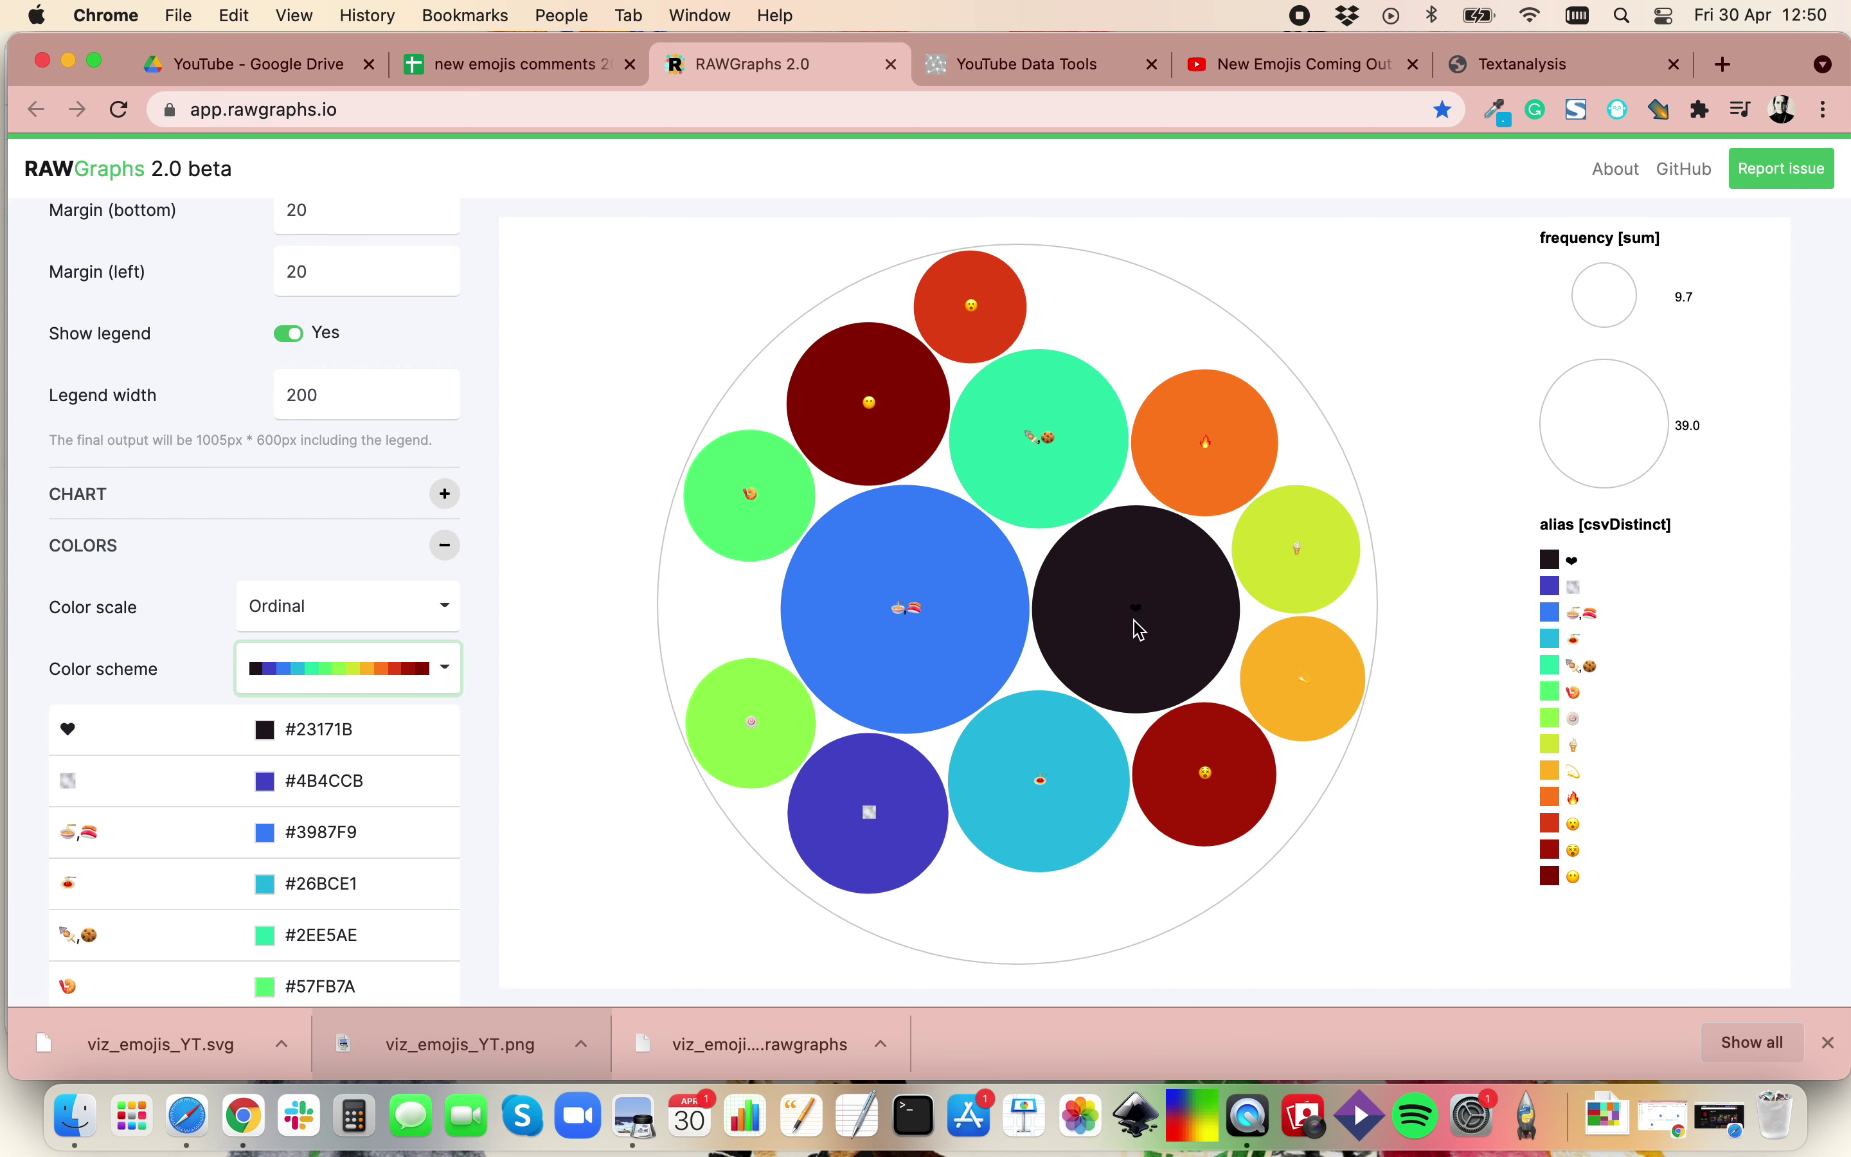
# Recolor the red heart emoji's circle to the crimson pink #EB165D.
pyautogui.click(265, 732)
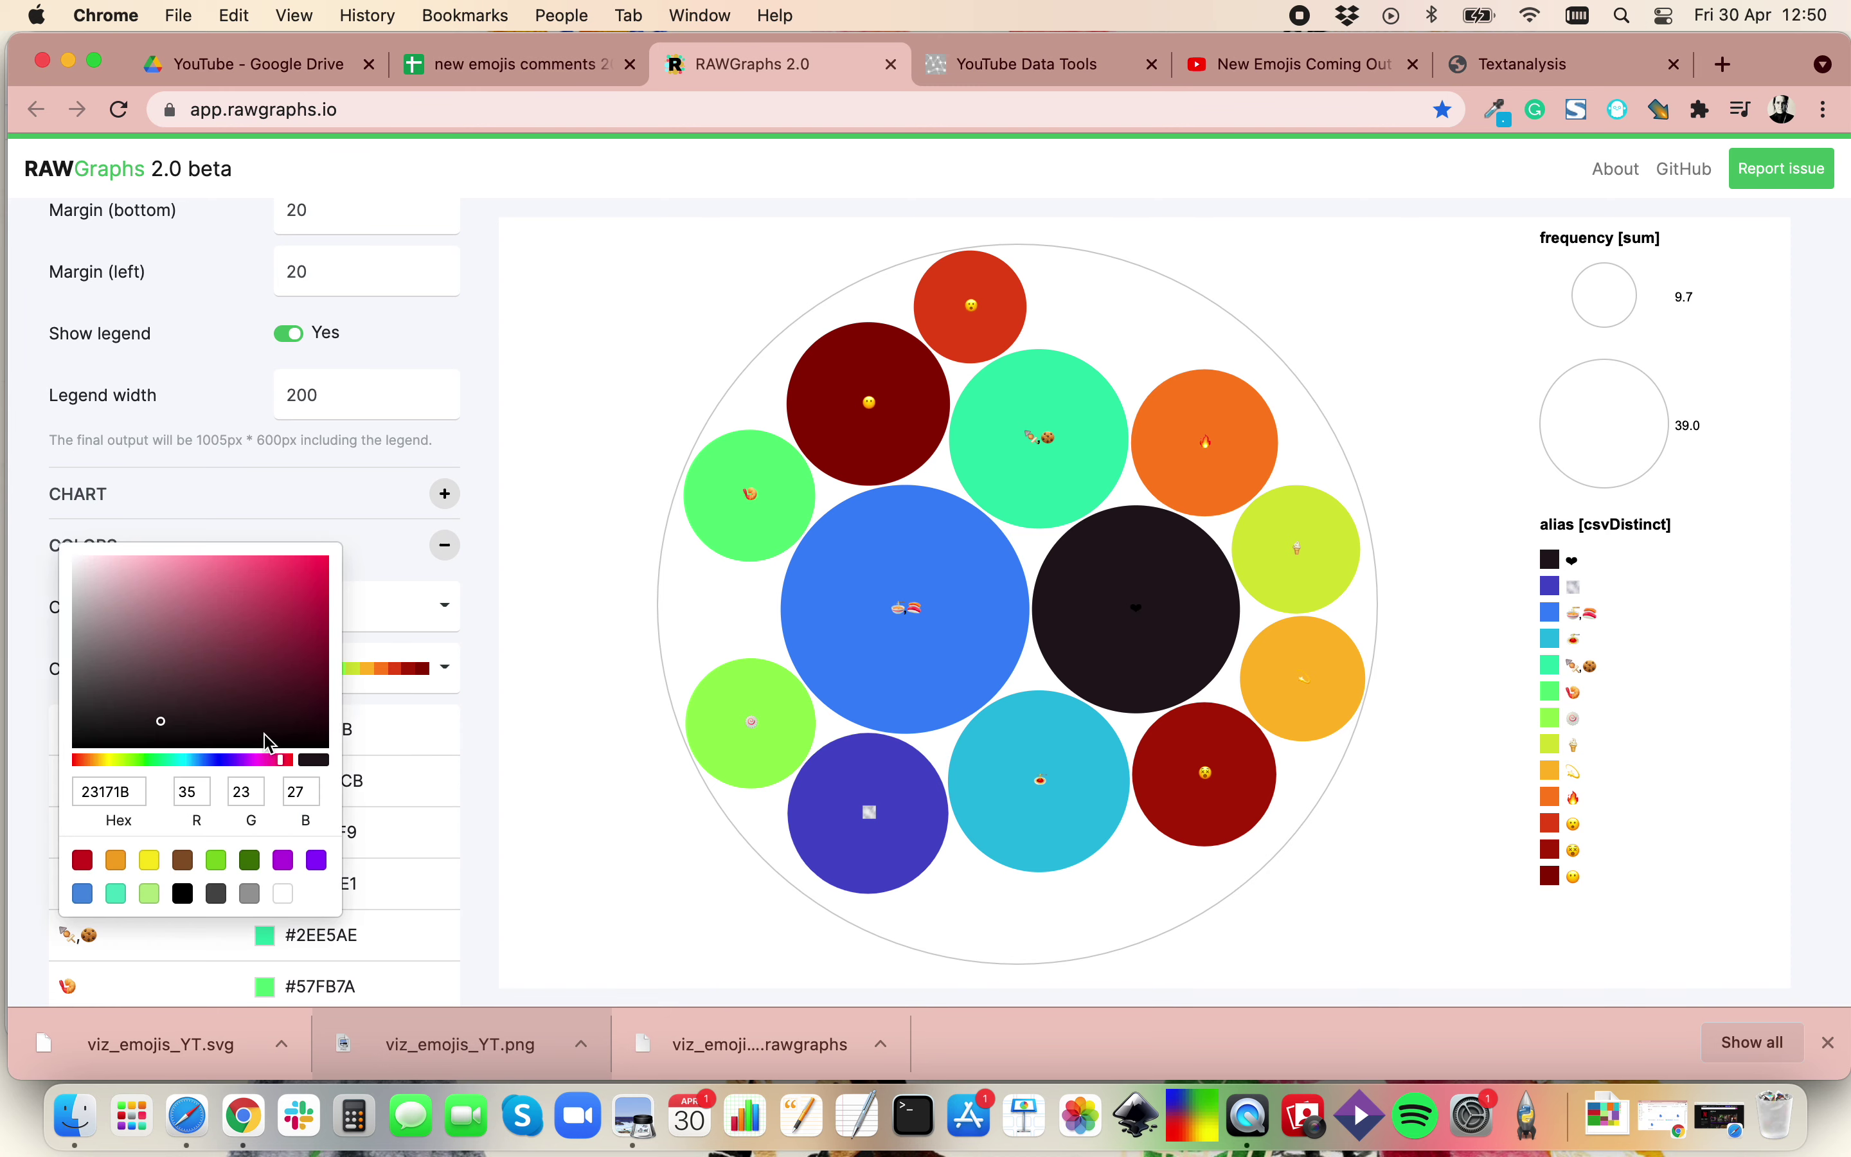
pyautogui.click(306, 572)
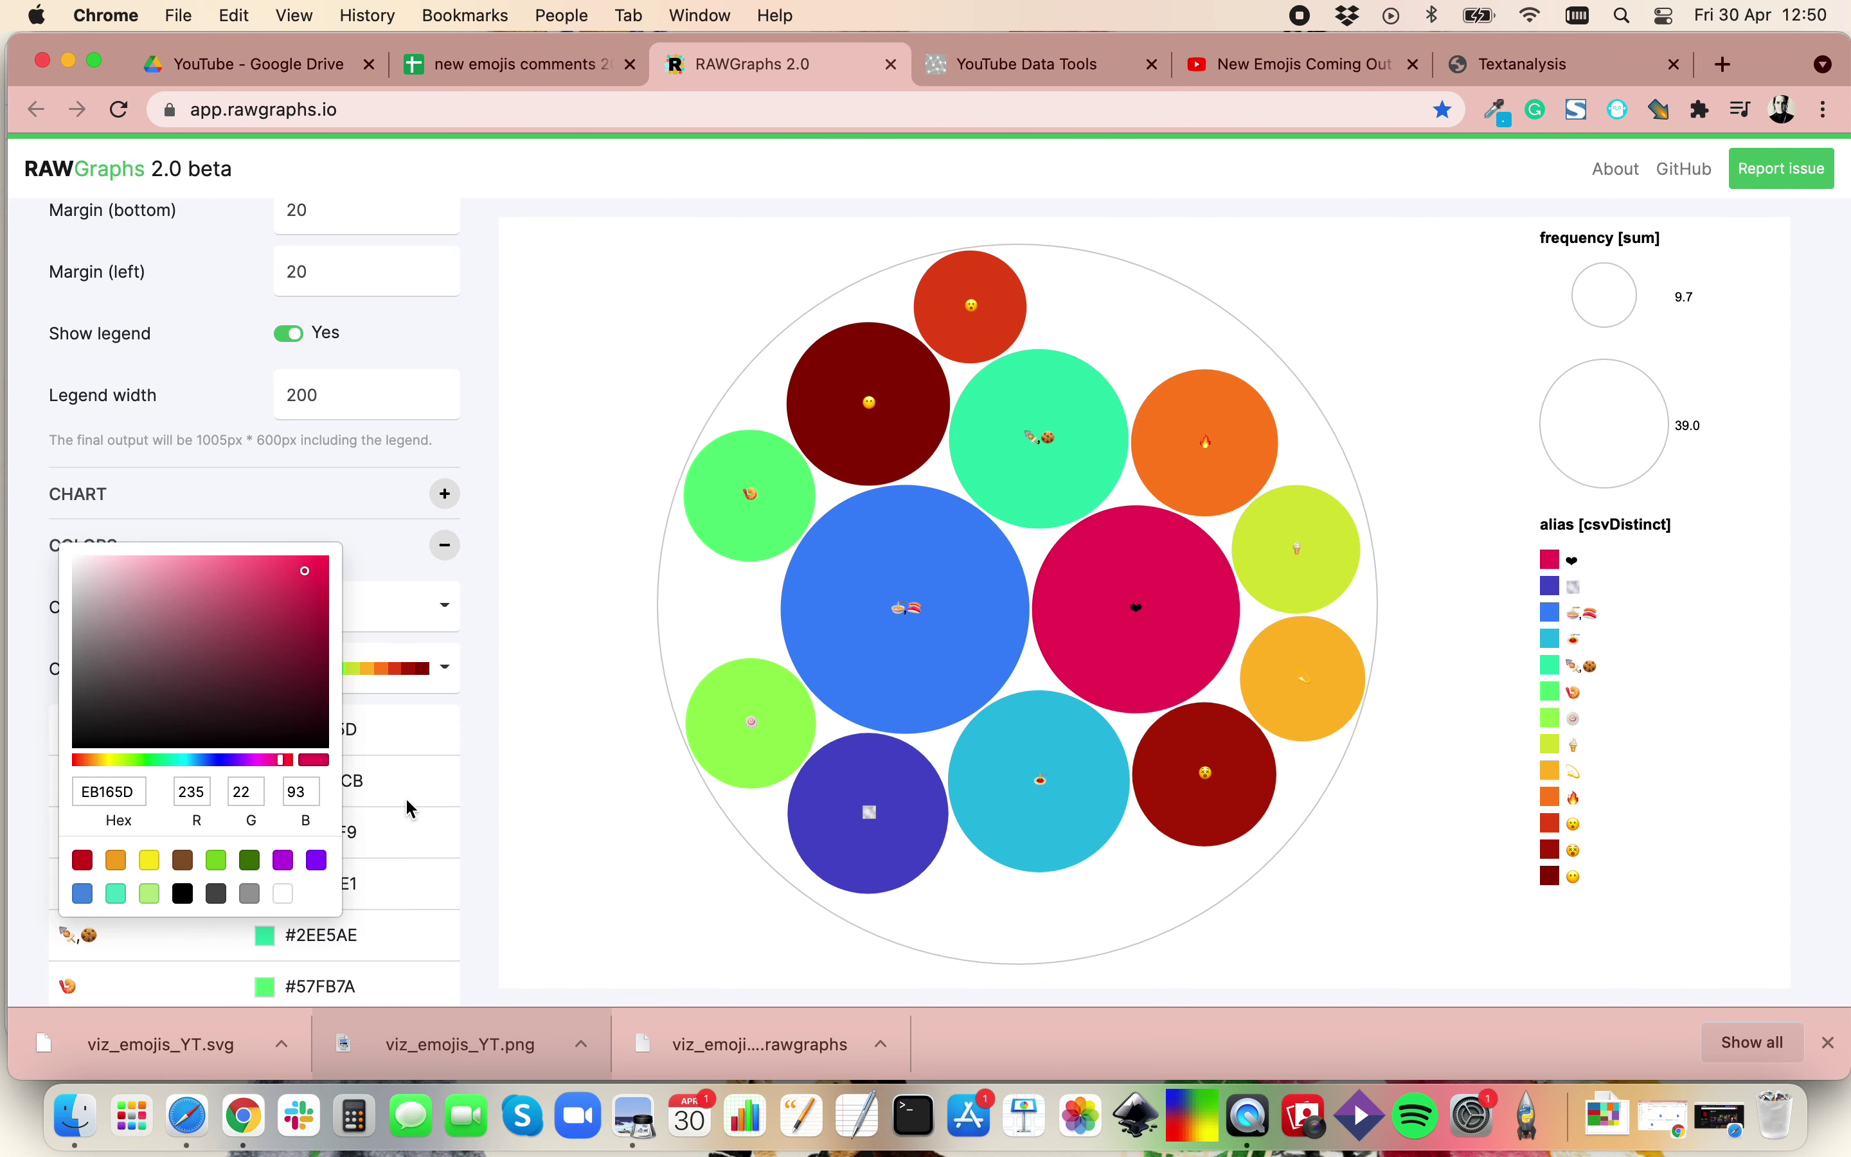
pyautogui.click(599, 860)
# Review the circle packing's colors, mapping and loaded data, and check the Google Sheets emoji list for rows beyond the top 15.
pyautogui.scroll(-10, 466, 861)
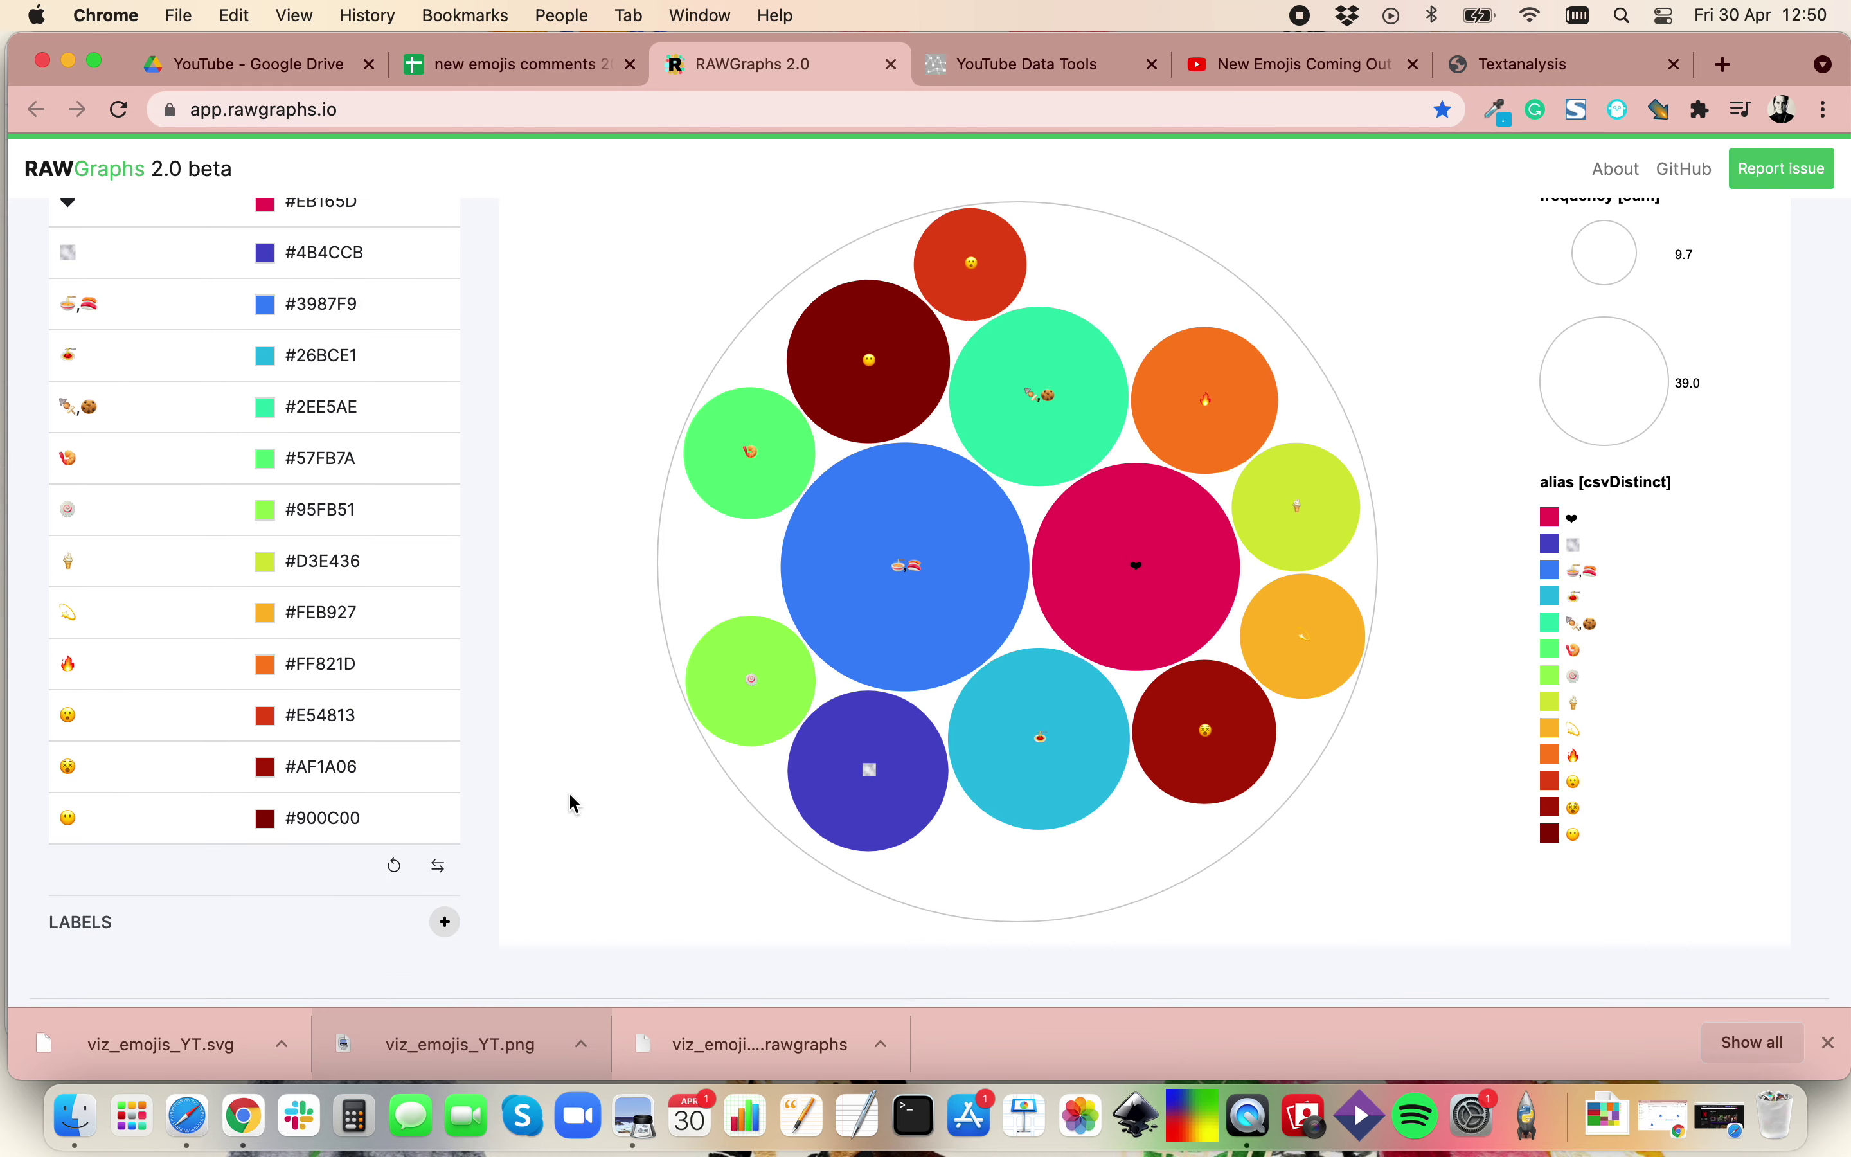
pyautogui.scroll(-2, 571, 802)
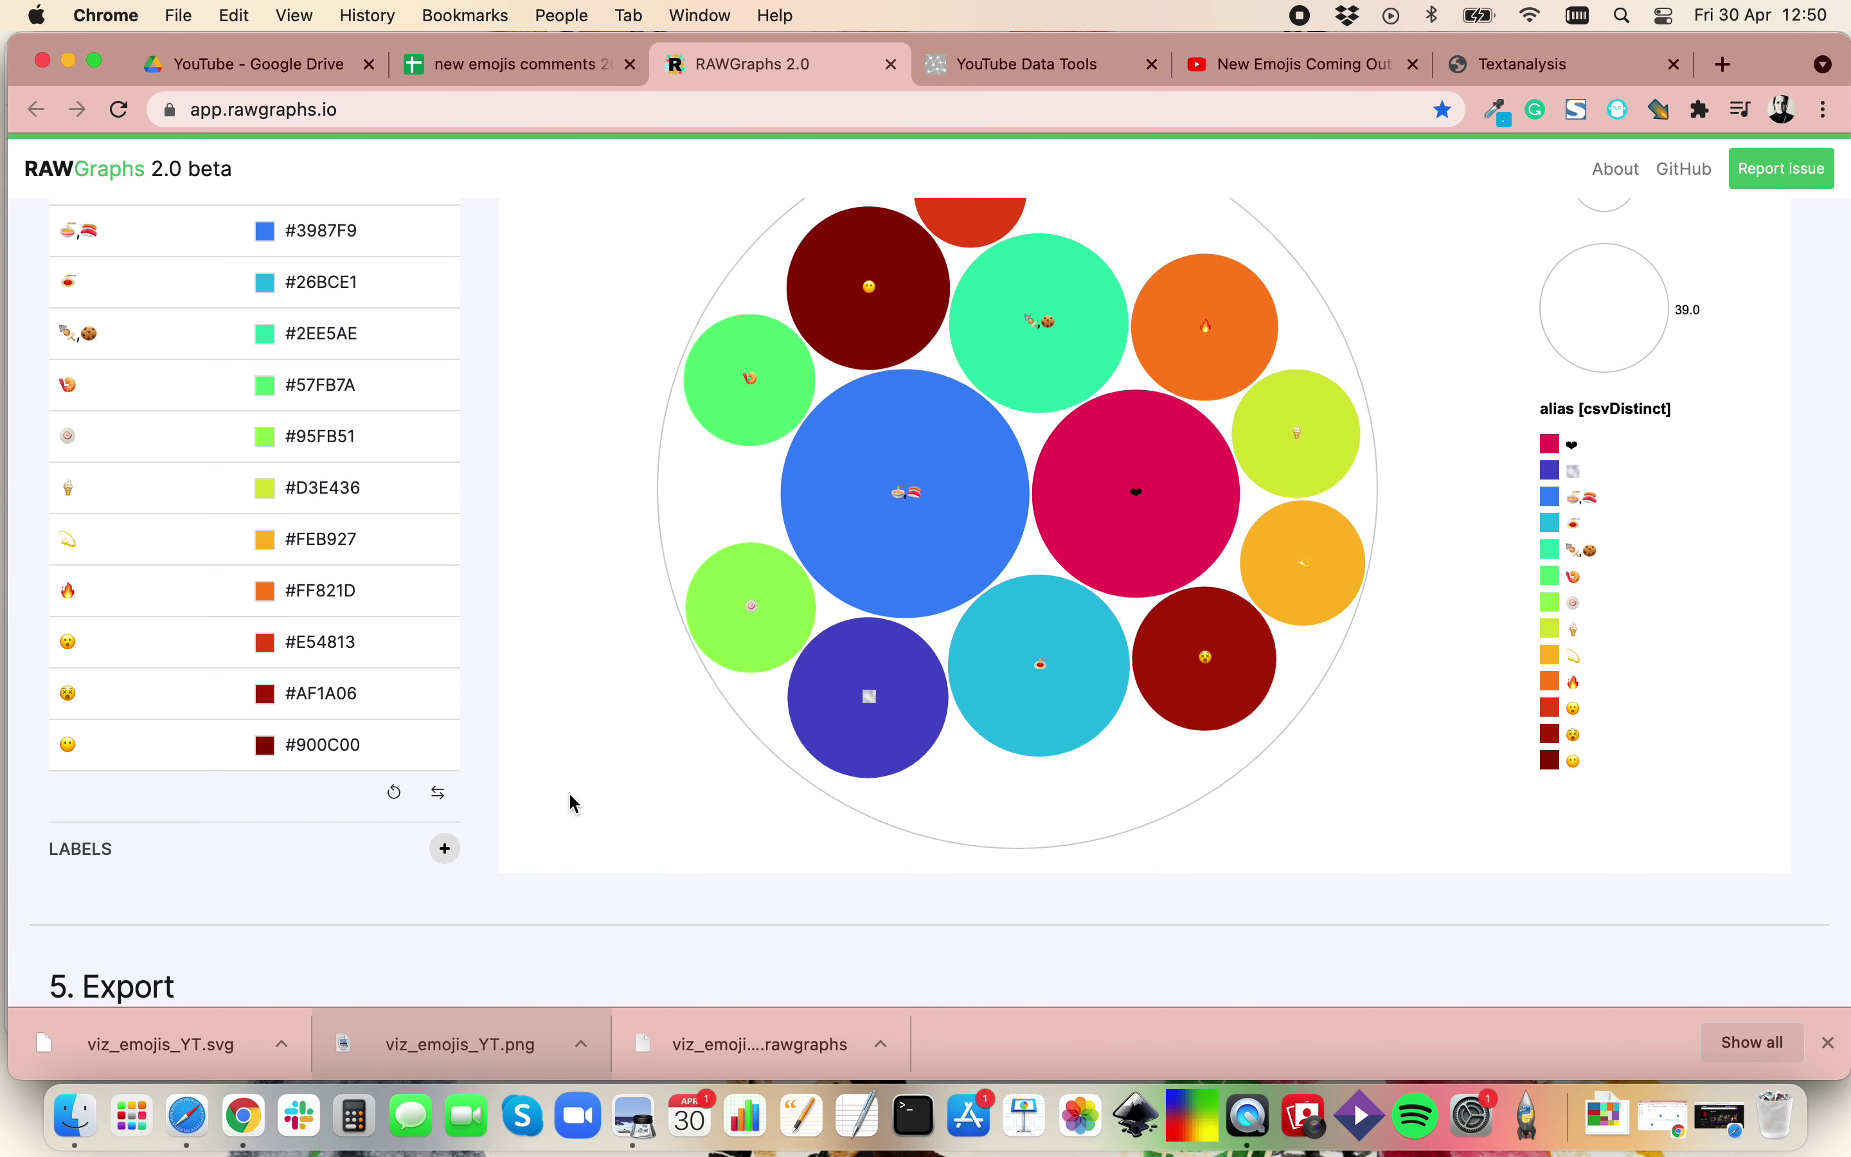
pyautogui.scroll(8, 574, 803)
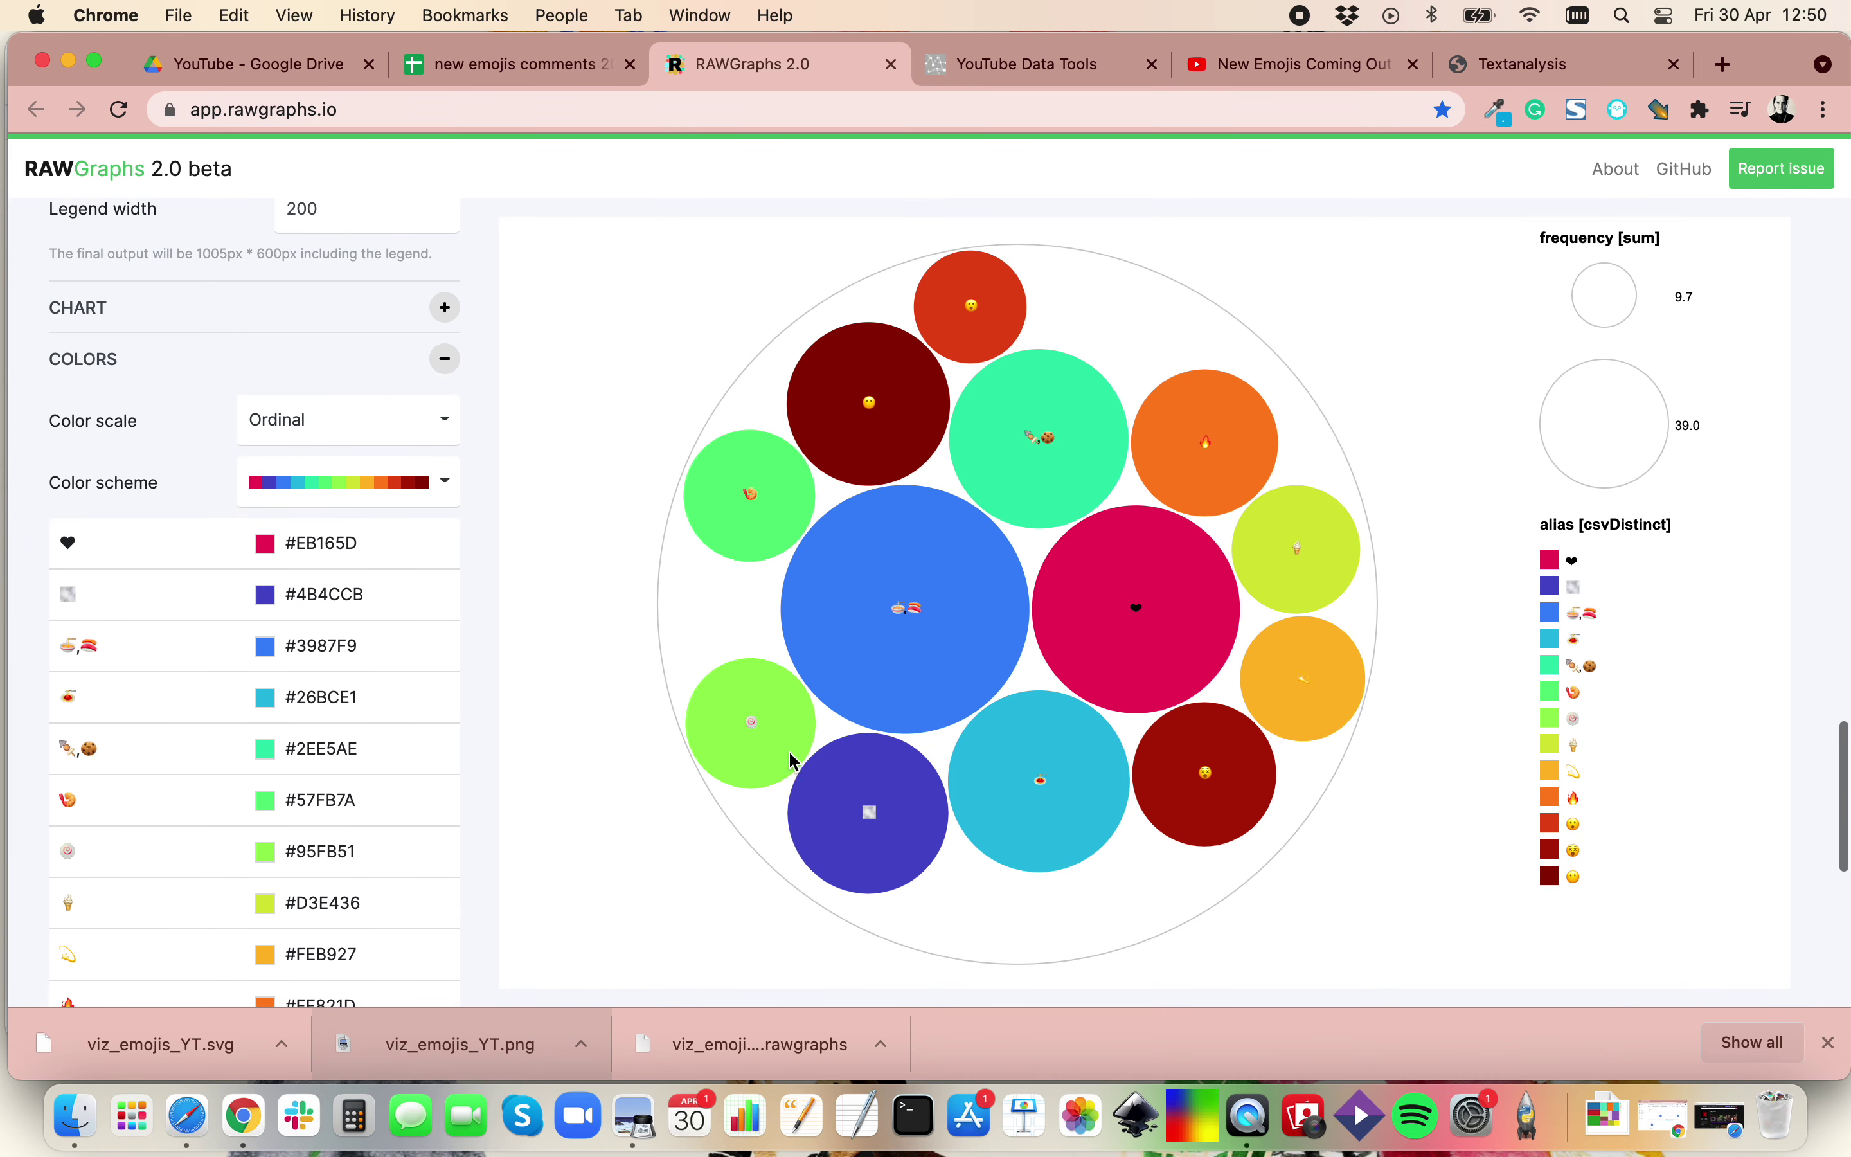
pyautogui.scroll(5, 796, 750)
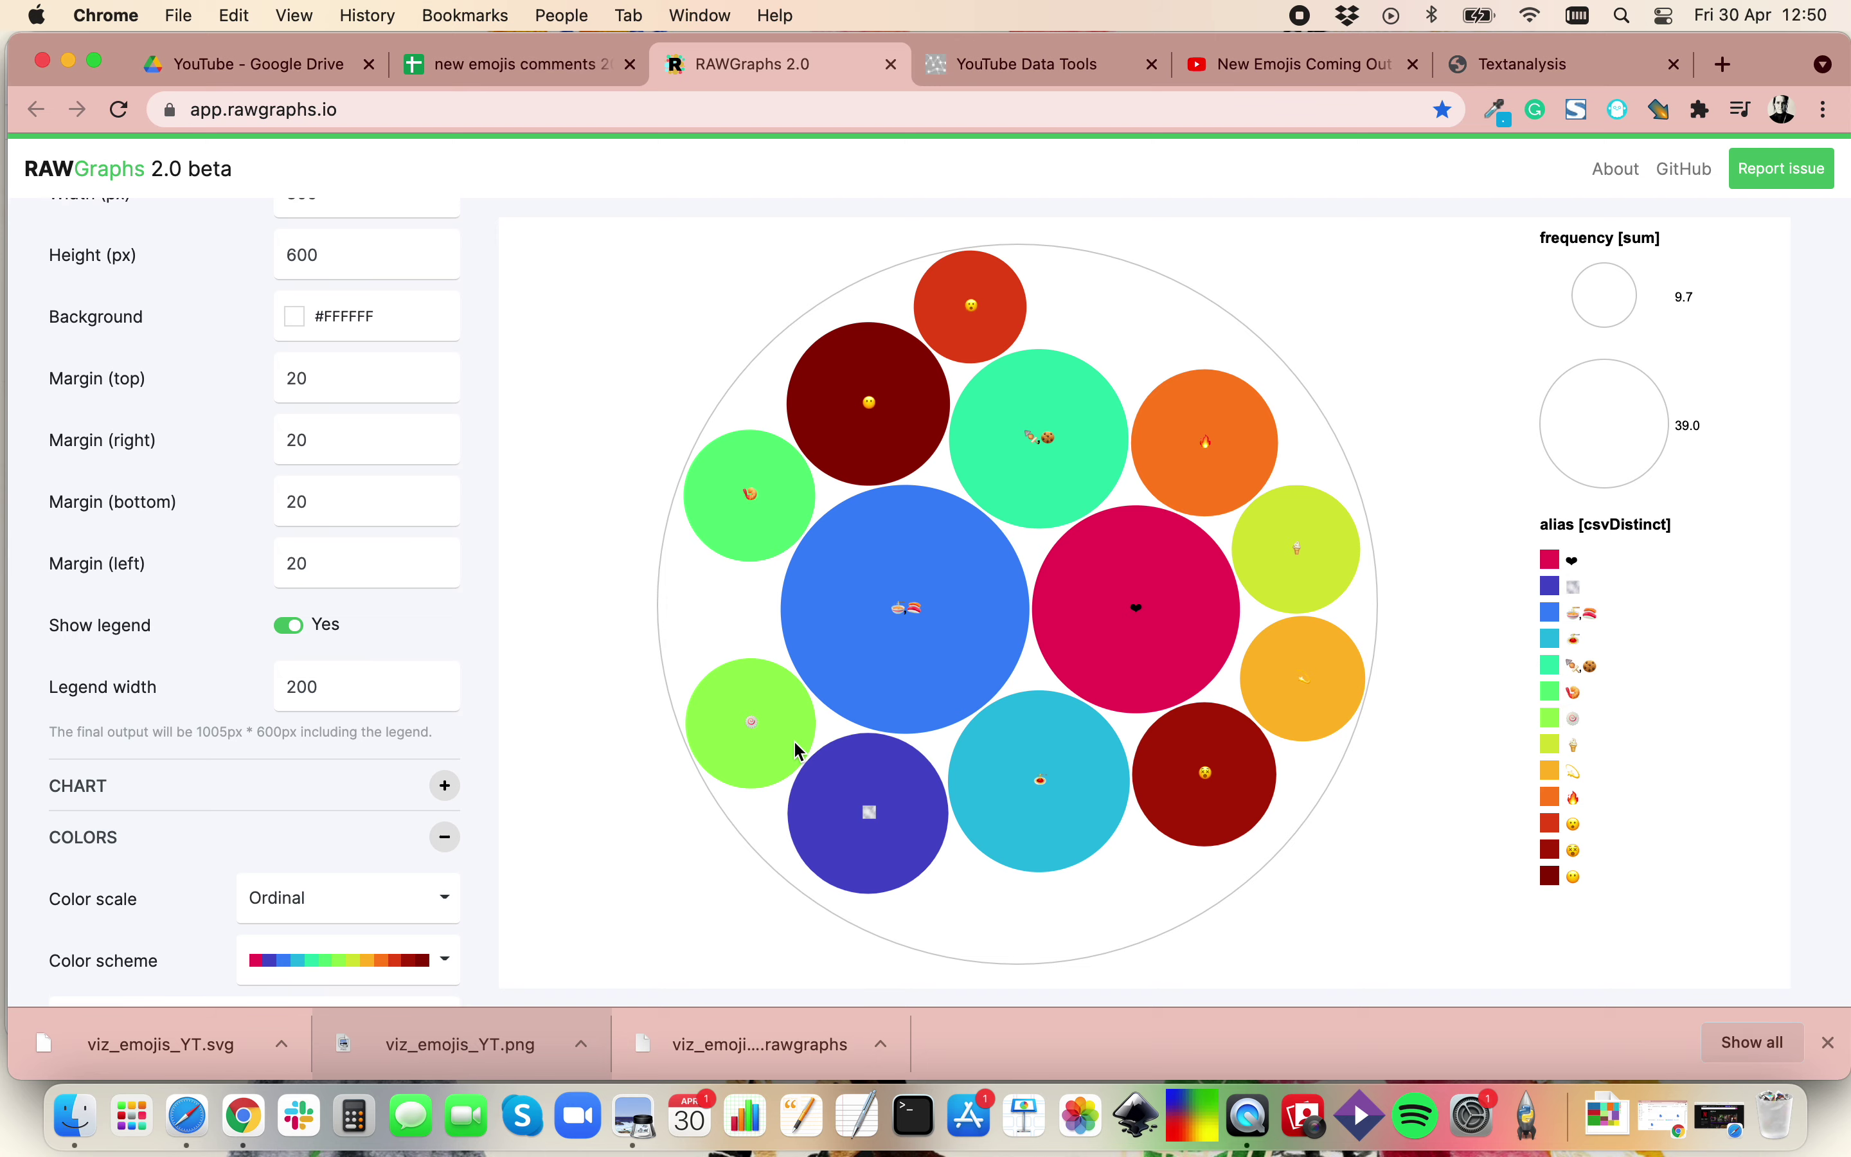
pyautogui.scroll(15, 665, 463)
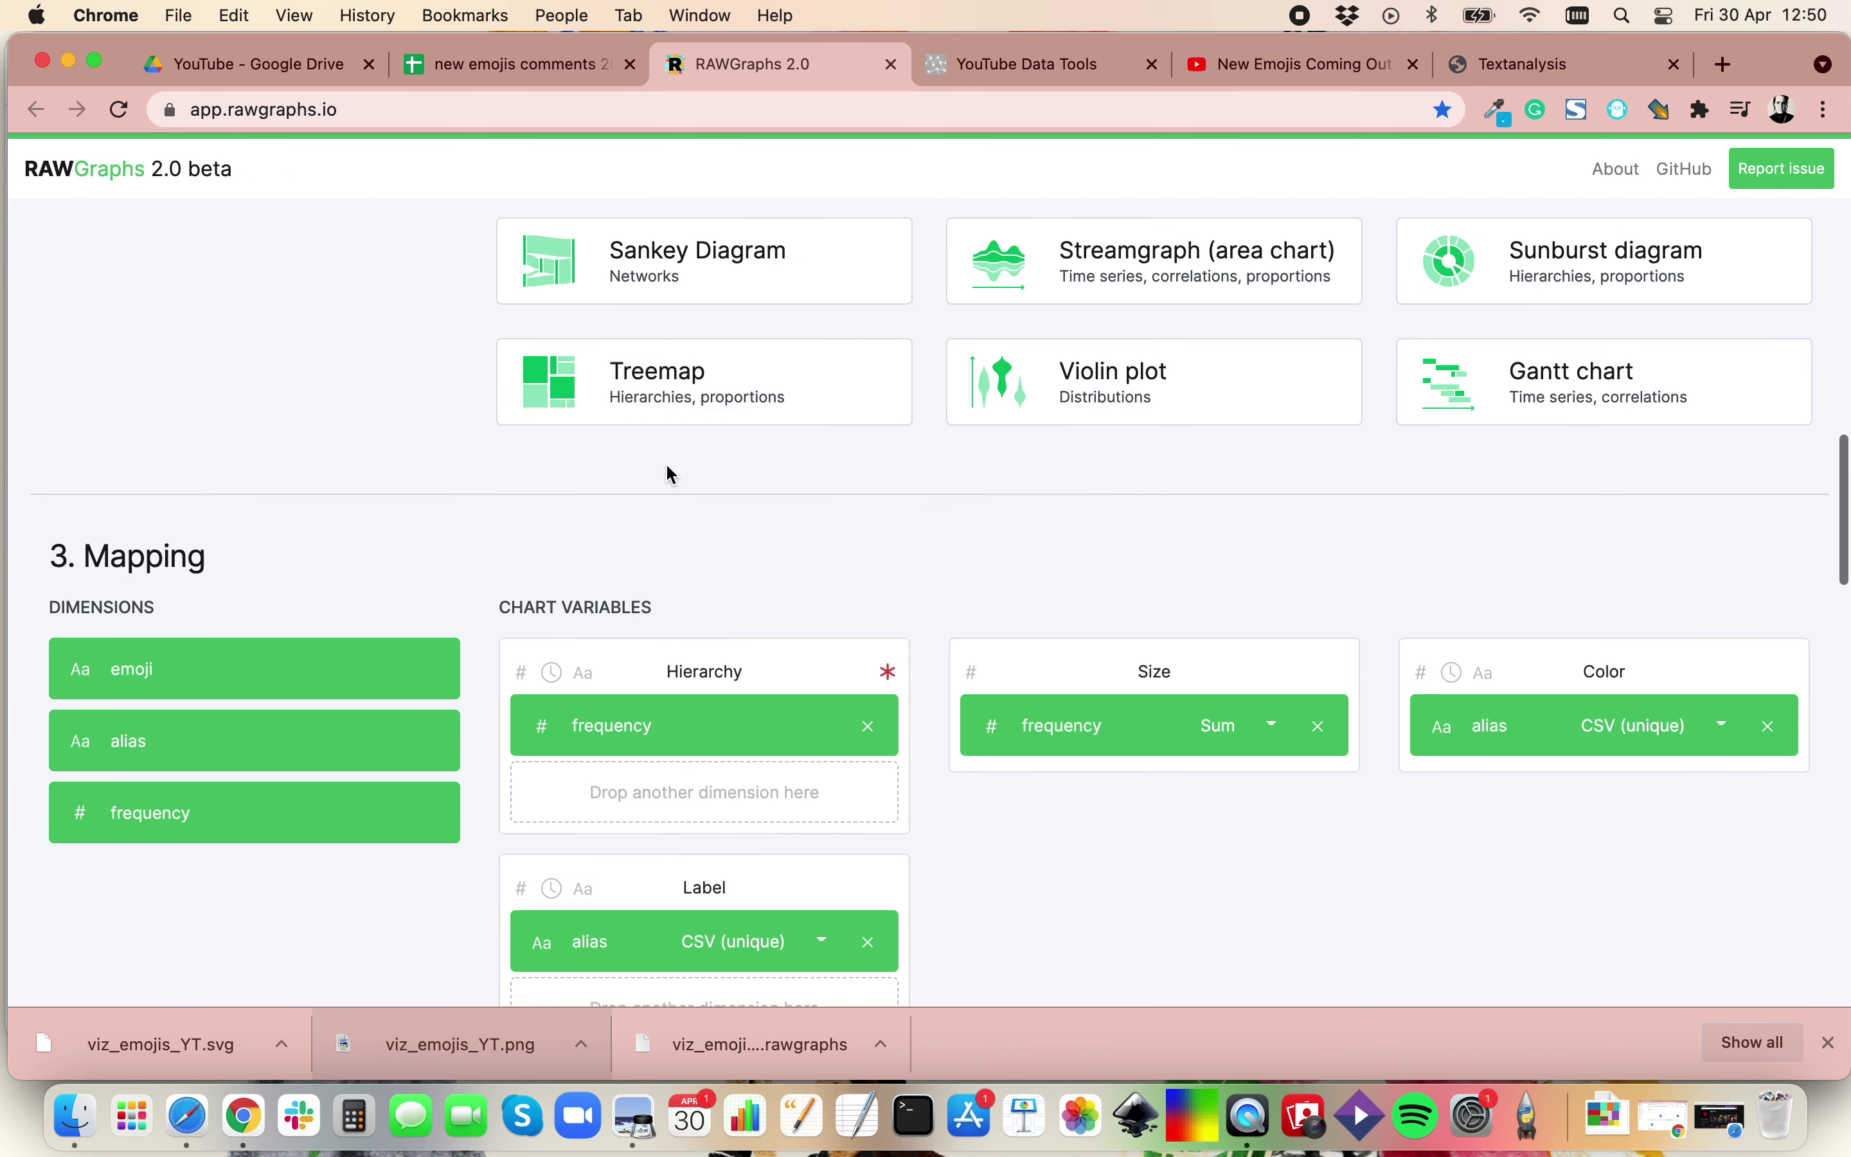
pyautogui.scroll(15, 669, 474)
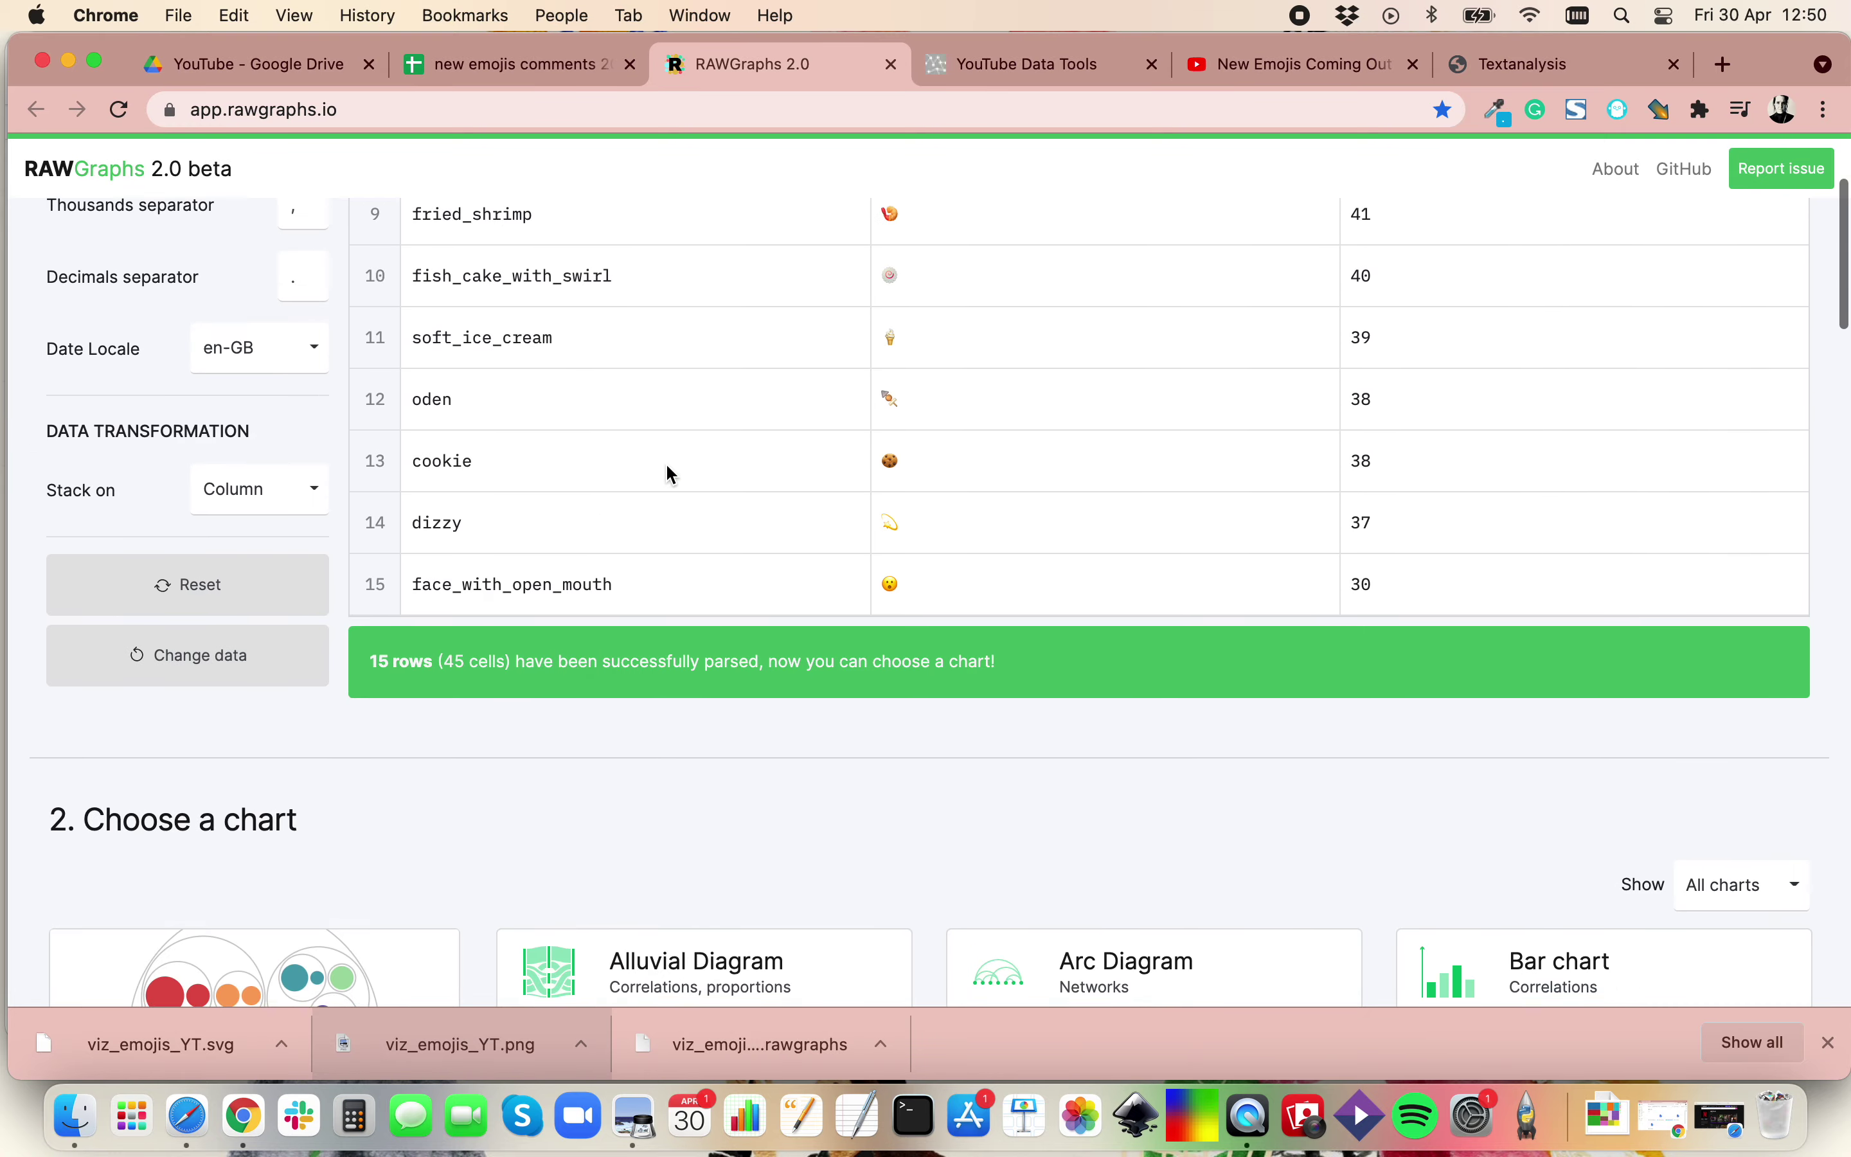
pyautogui.click(549, 69)
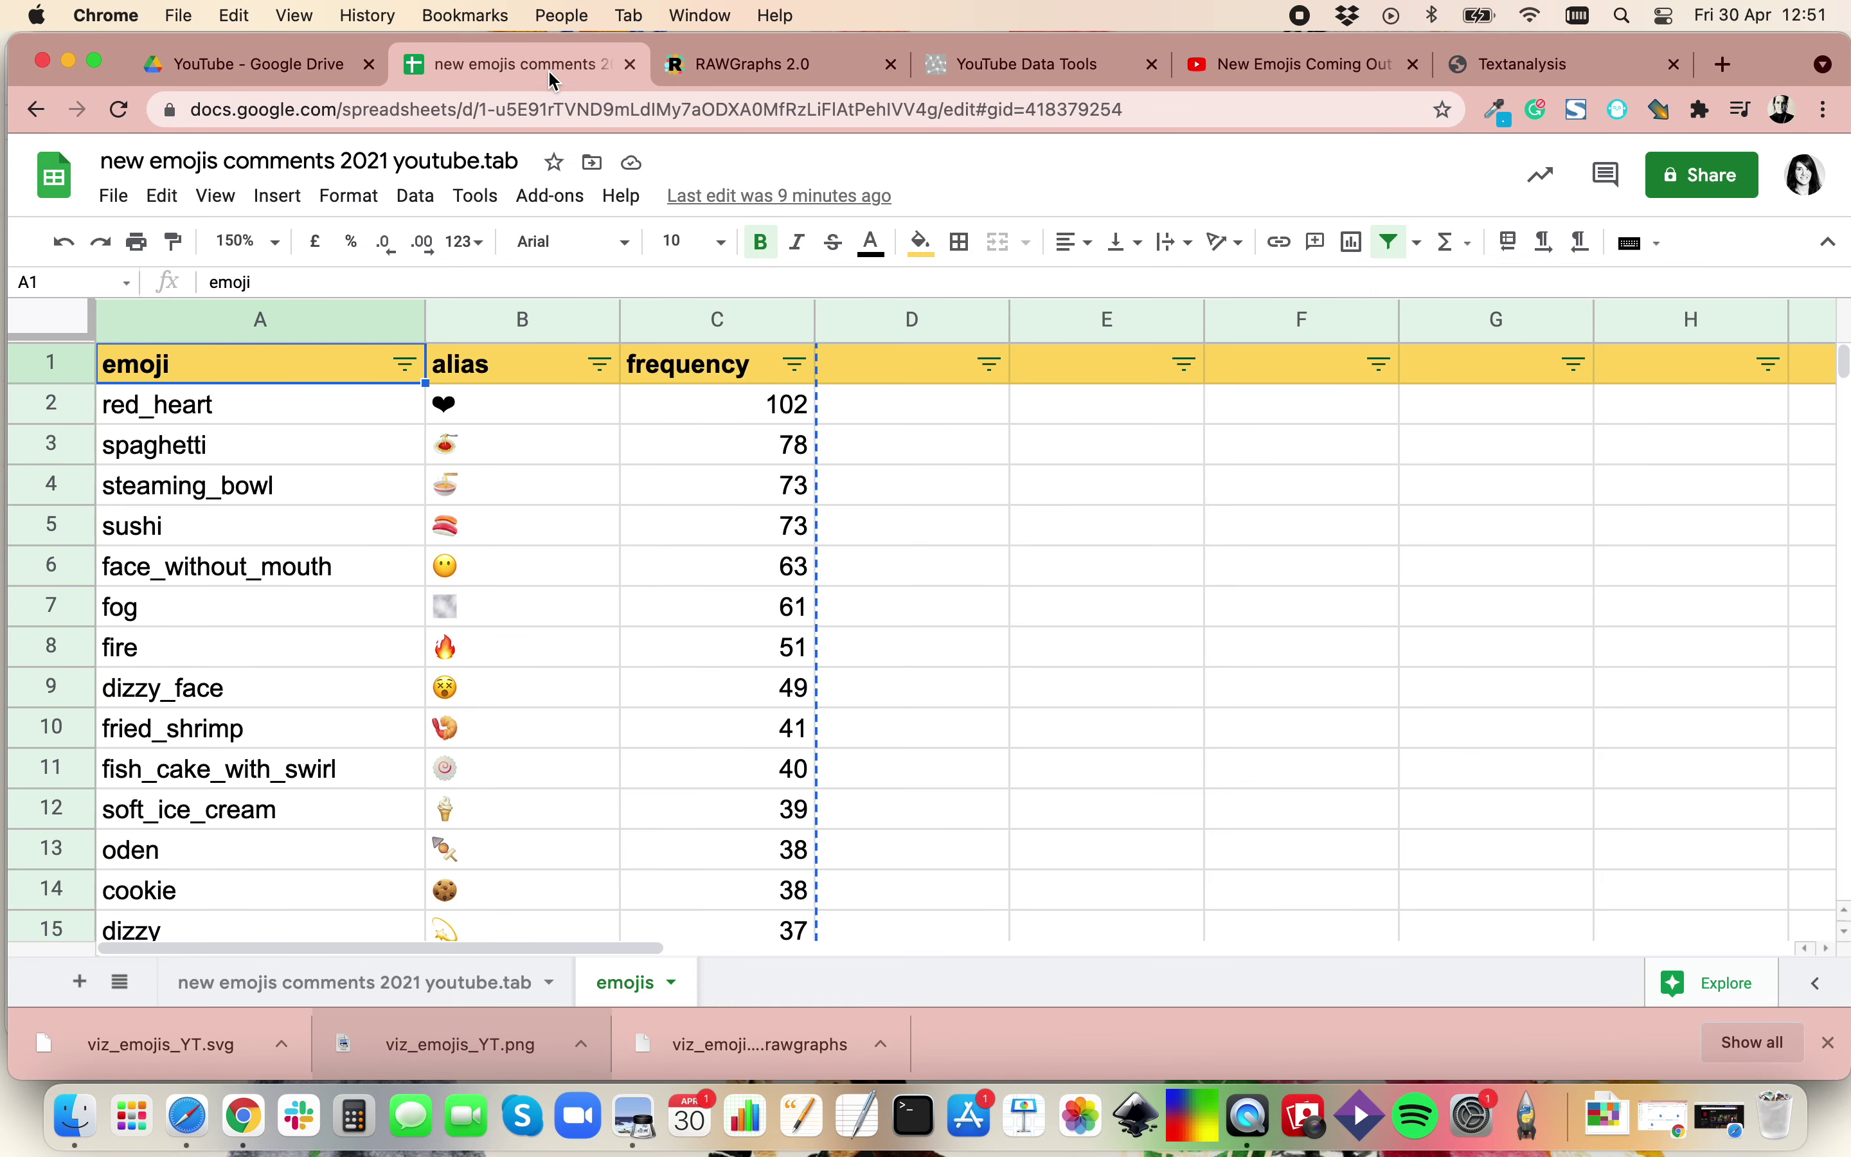
pyautogui.click(341, 565)
pyautogui.scroll(-3, 281, 699)
pyautogui.click(186, 827)
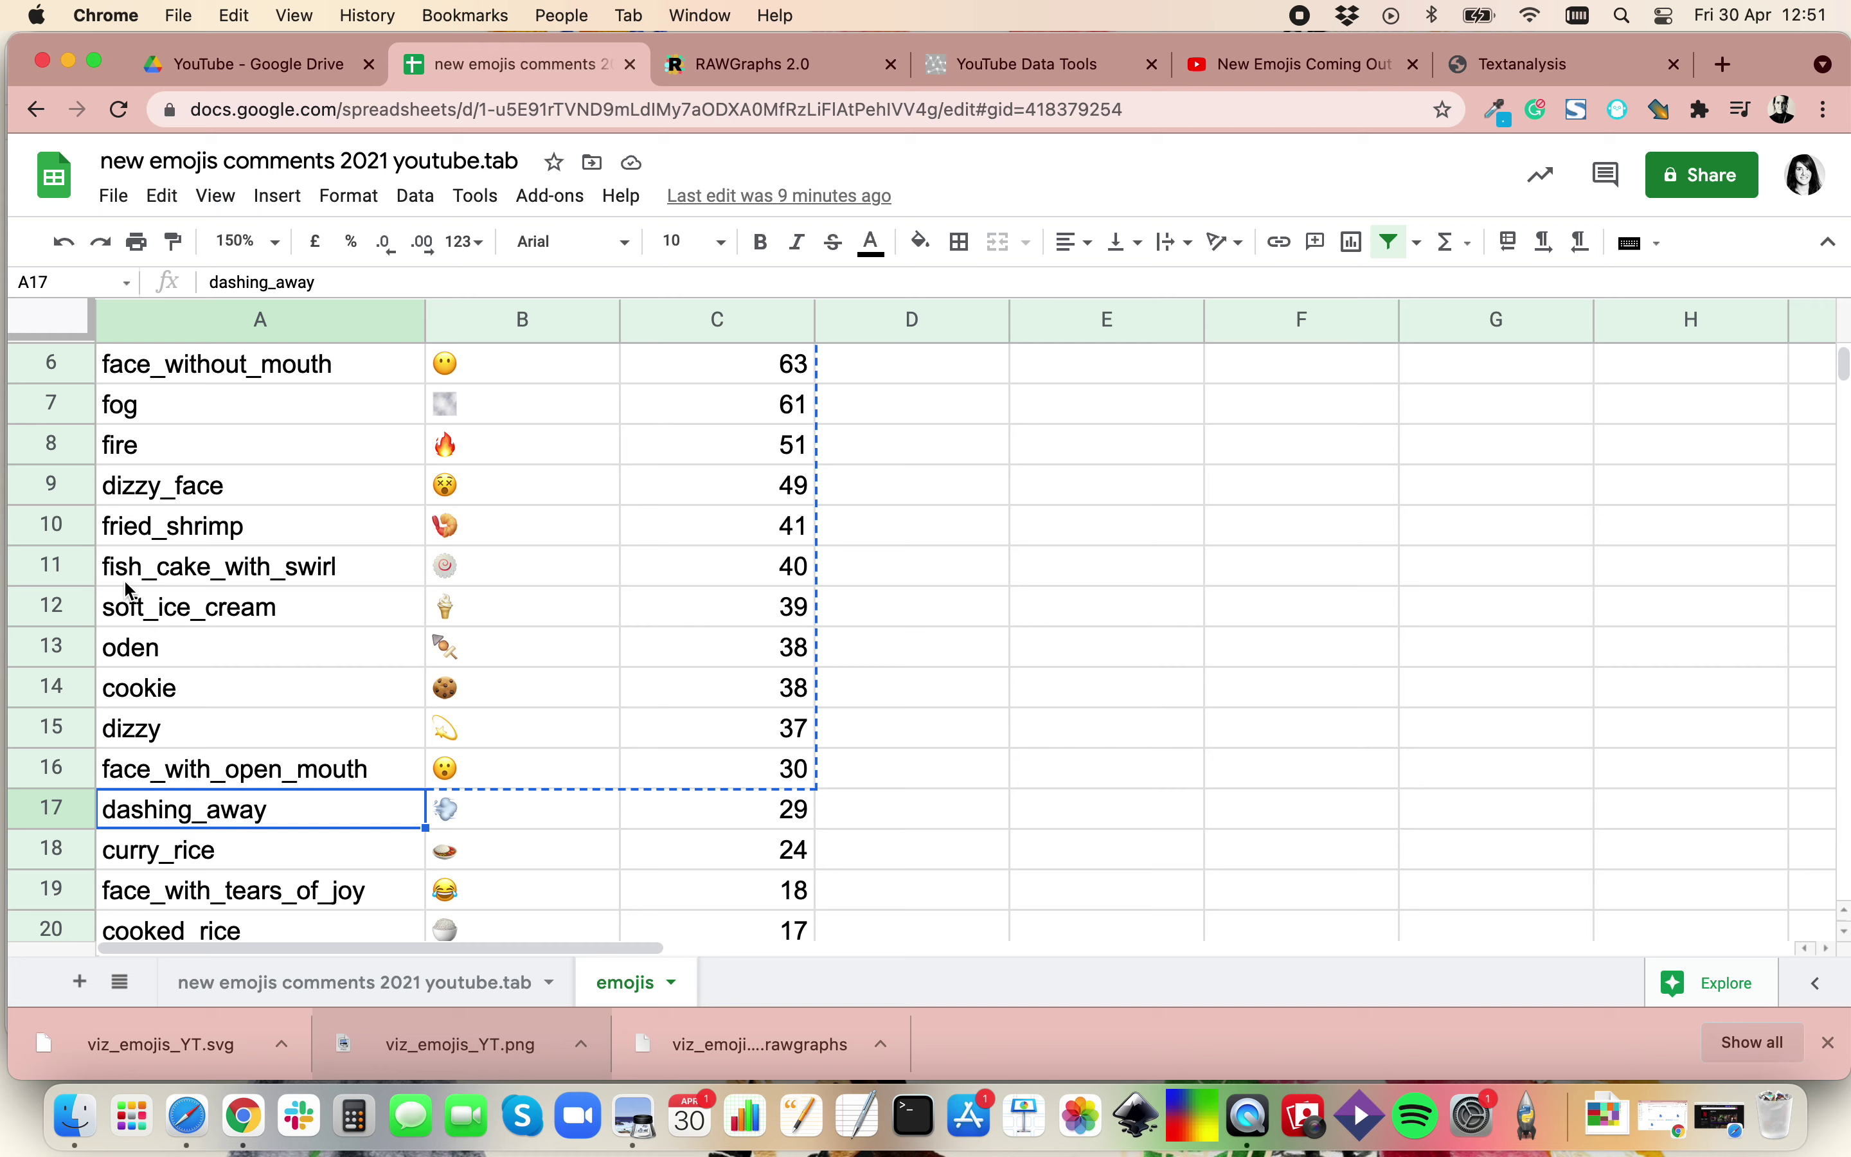
pyautogui.scroll(3, 144, 409)
# Copy the header and the 20 most frequent emojis, range A1:C21, from the emojis sheet.
pyautogui.click(138, 371)
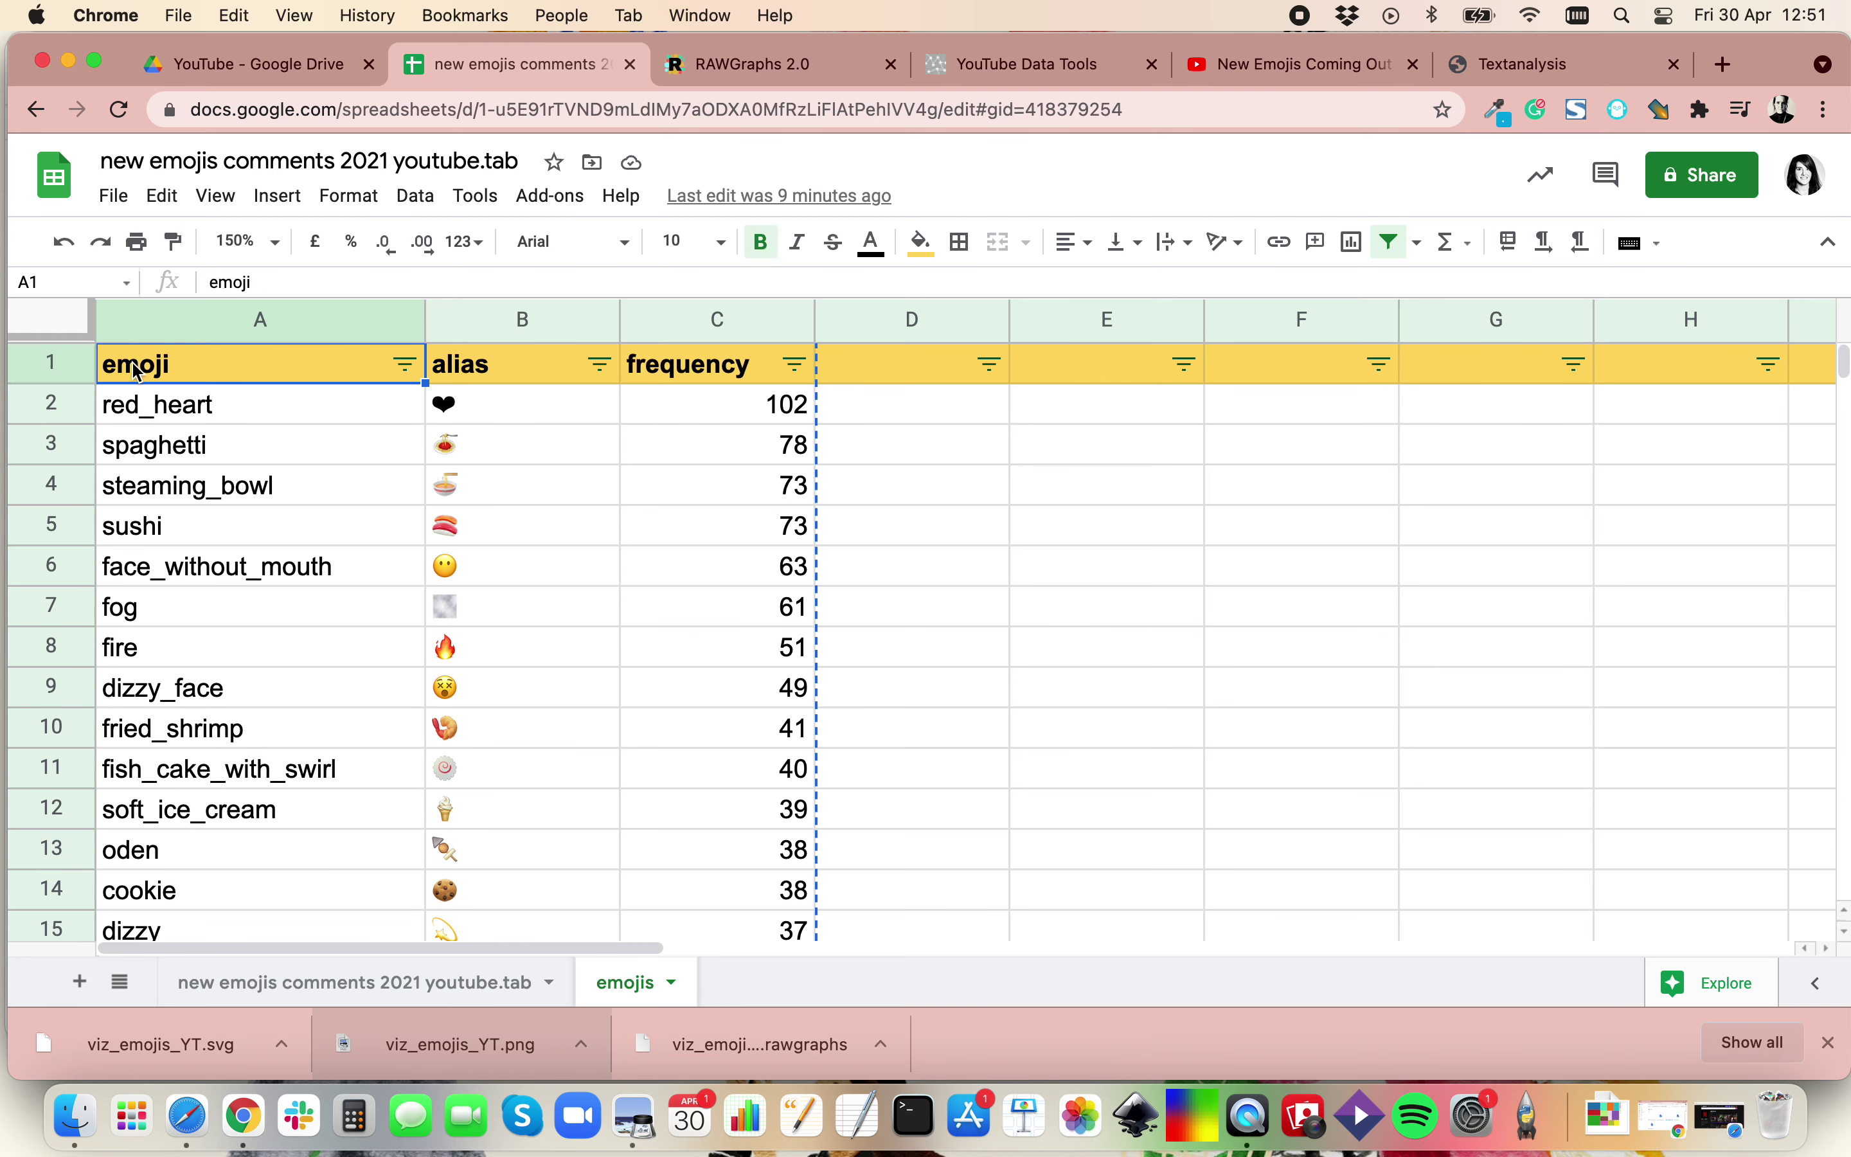
pyautogui.hotkey('shift', 'Right')
pyautogui.hotkey('shift', 'Right')
pyautogui.hotkey('shift', 'Right')
pyautogui.hotkey('shift', 'Left')
pyautogui.hotkey('shift', 'Down')
pyautogui.hotkey('shift', 'Down')
pyautogui.hotkey('shift', 'Down')
pyautogui.hotkey('shift', 'Down')
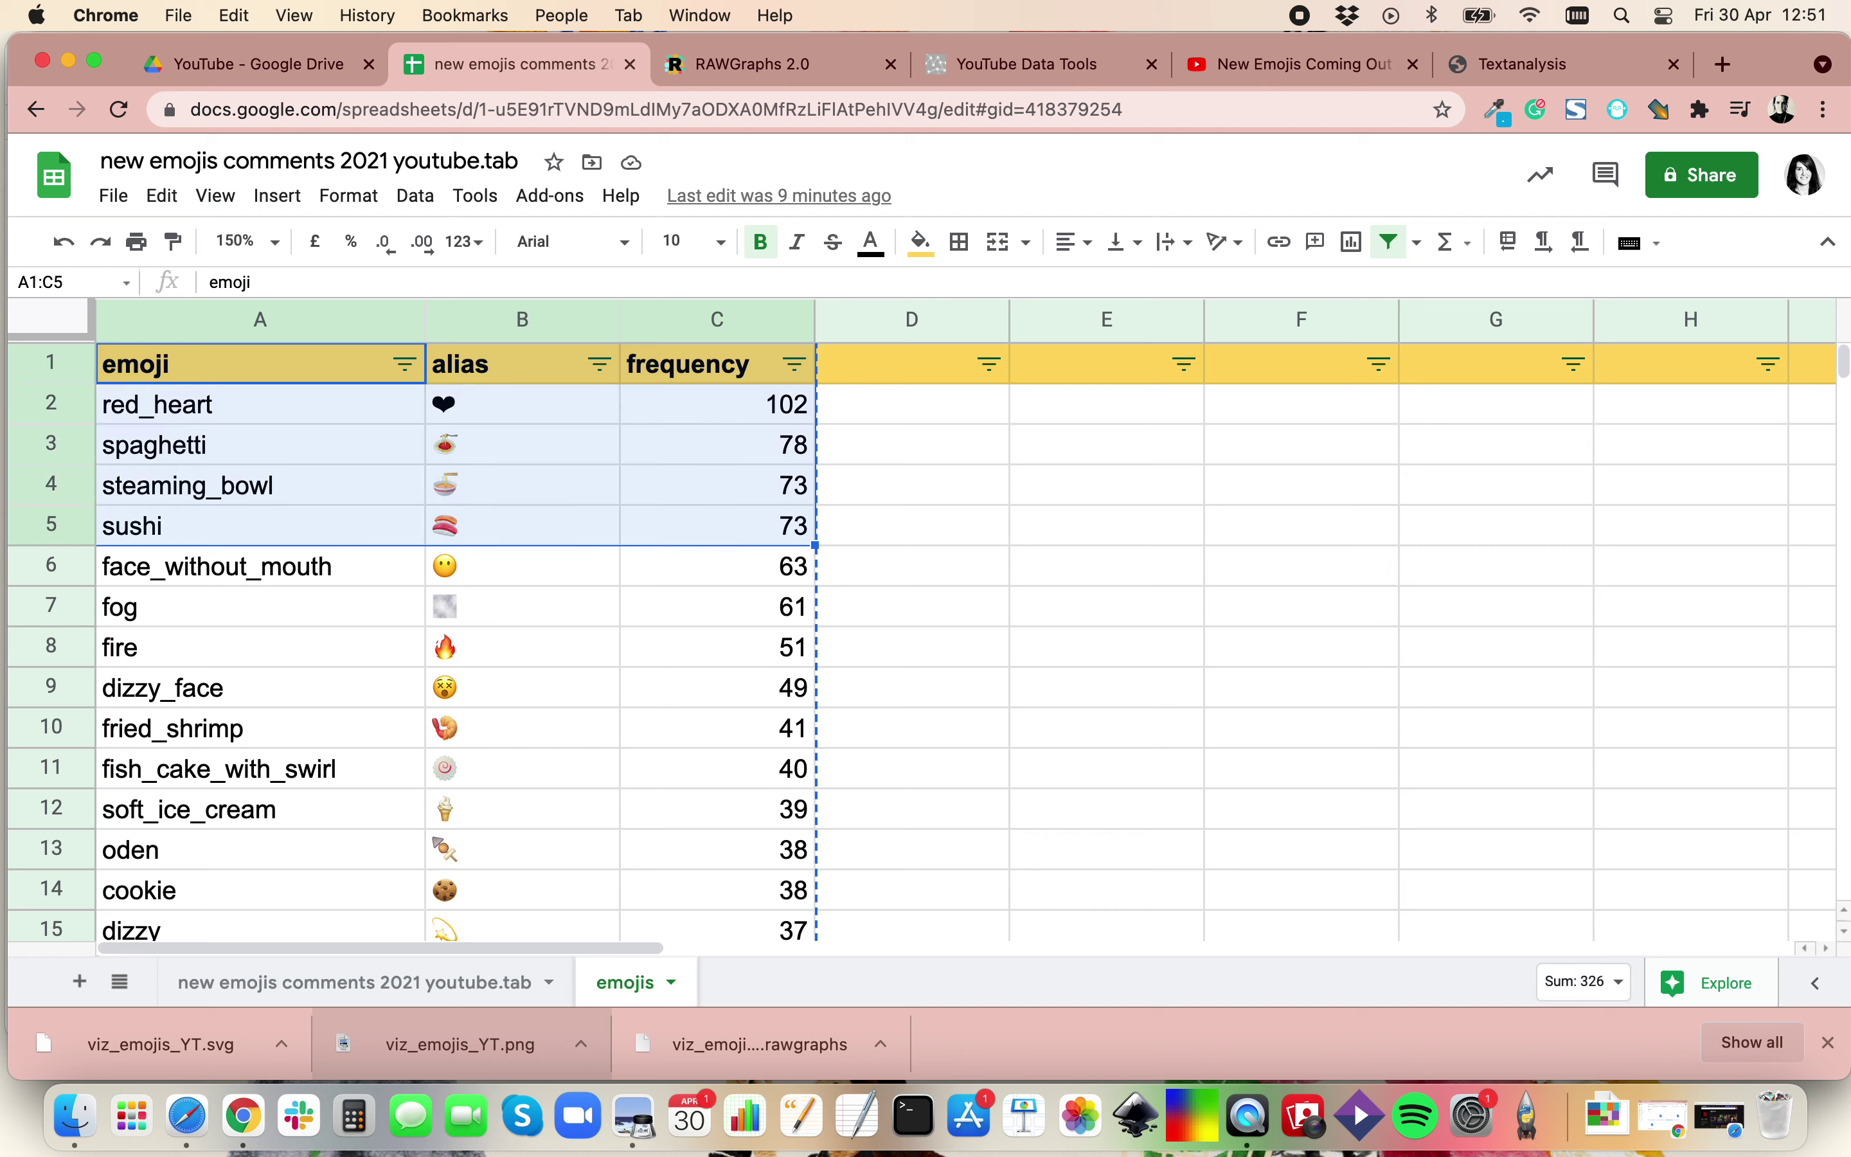
pyautogui.hotkey('shift', 'Down')
pyautogui.hotkey('shift', 'Down')
pyautogui.hotkey('shift', 'Down')
pyautogui.hotkey('shift', 'Down')
pyautogui.hotkey('shift', 'Down')
pyautogui.hotkey('shift', 'Down')
pyautogui.hotkey('shift', 'Down')
pyautogui.hotkey('shift', 'Down')
pyautogui.hotkey('shift', 'Down')
pyautogui.hotkey('shift', 'Down')
pyautogui.hotkey('shift', 'Down')
pyautogui.hotkey('shift', 'Down')
pyautogui.hotkey('shift', 'Down')
pyautogui.hotkey('shift', 'Down')
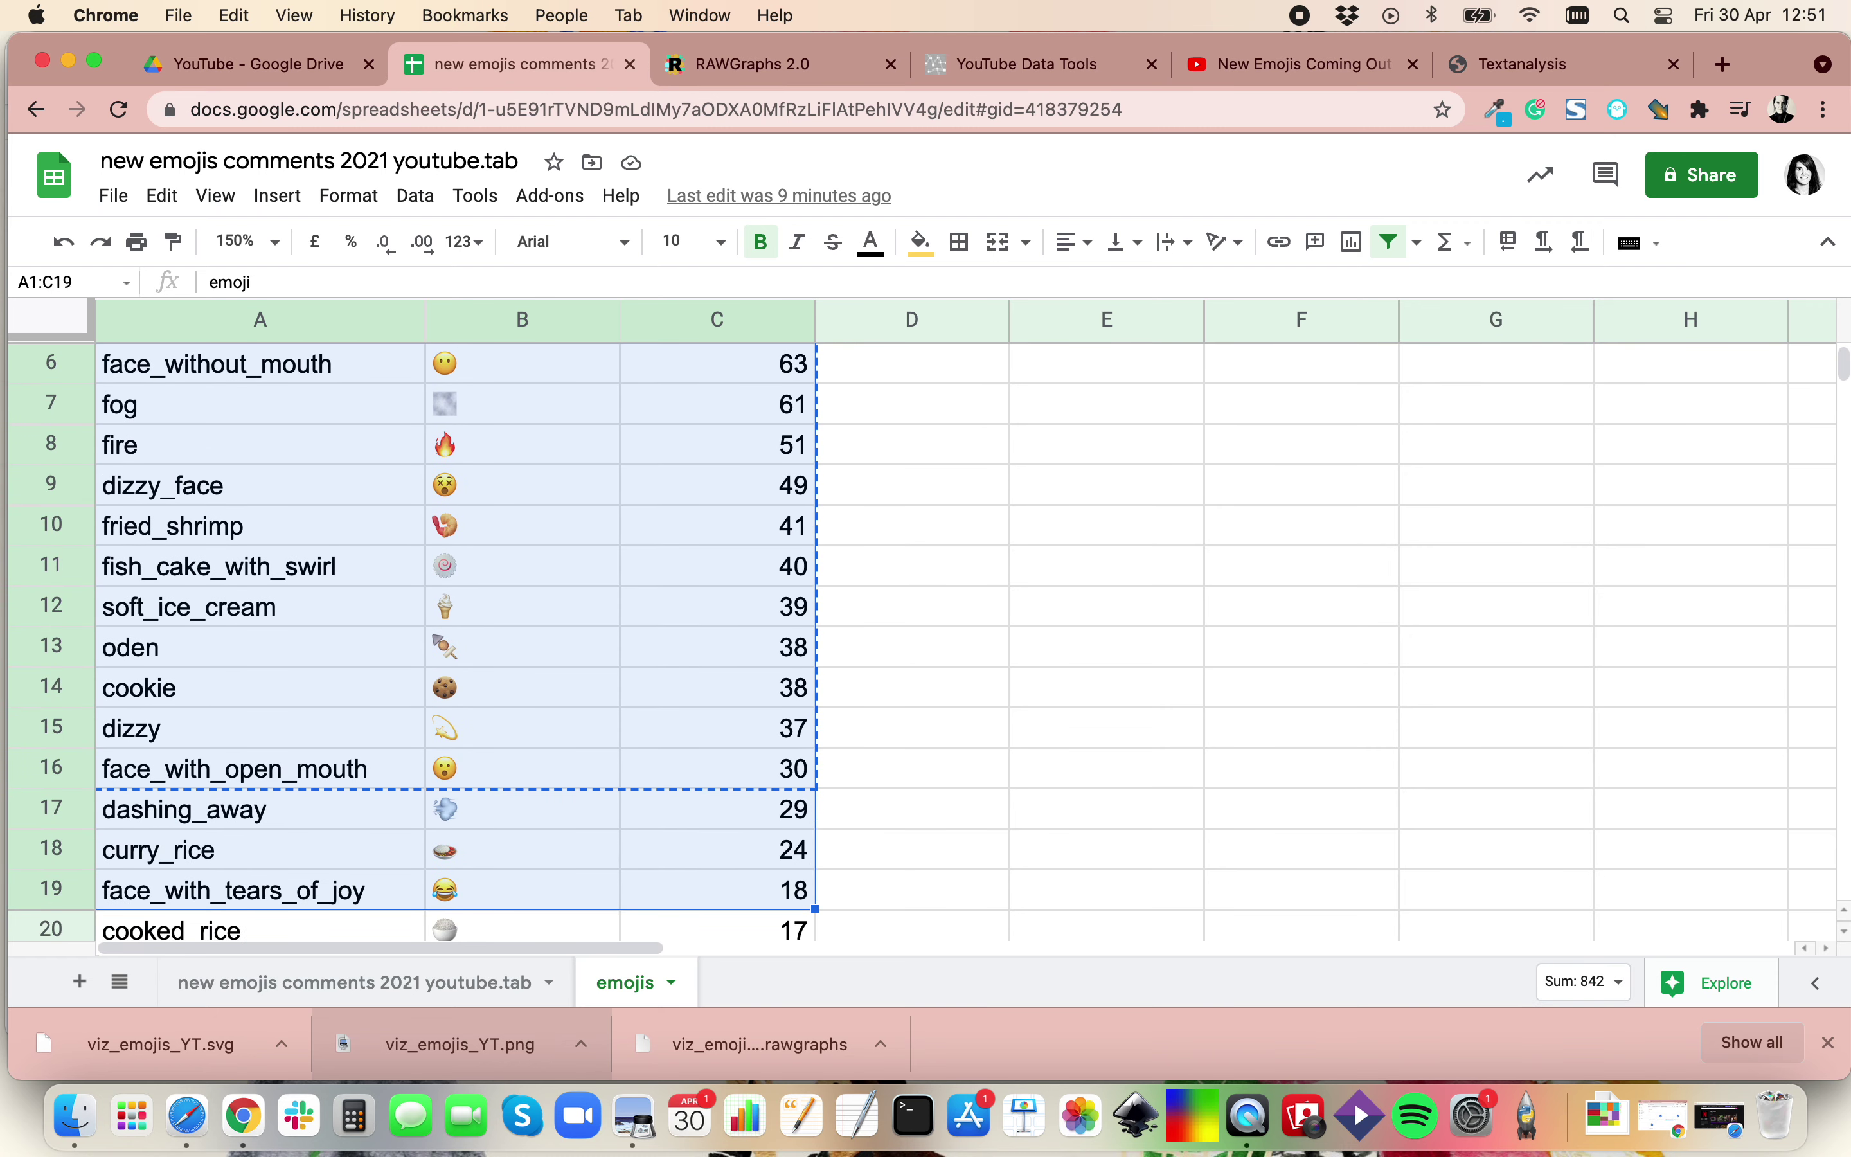
pyautogui.hotkey('shift', 'Down')
pyautogui.hotkey('shift', 'Down')
pyautogui.hotkey('shift', 'Up')
pyautogui.hotkey('shift', 'Down')
pyautogui.press('super+c')
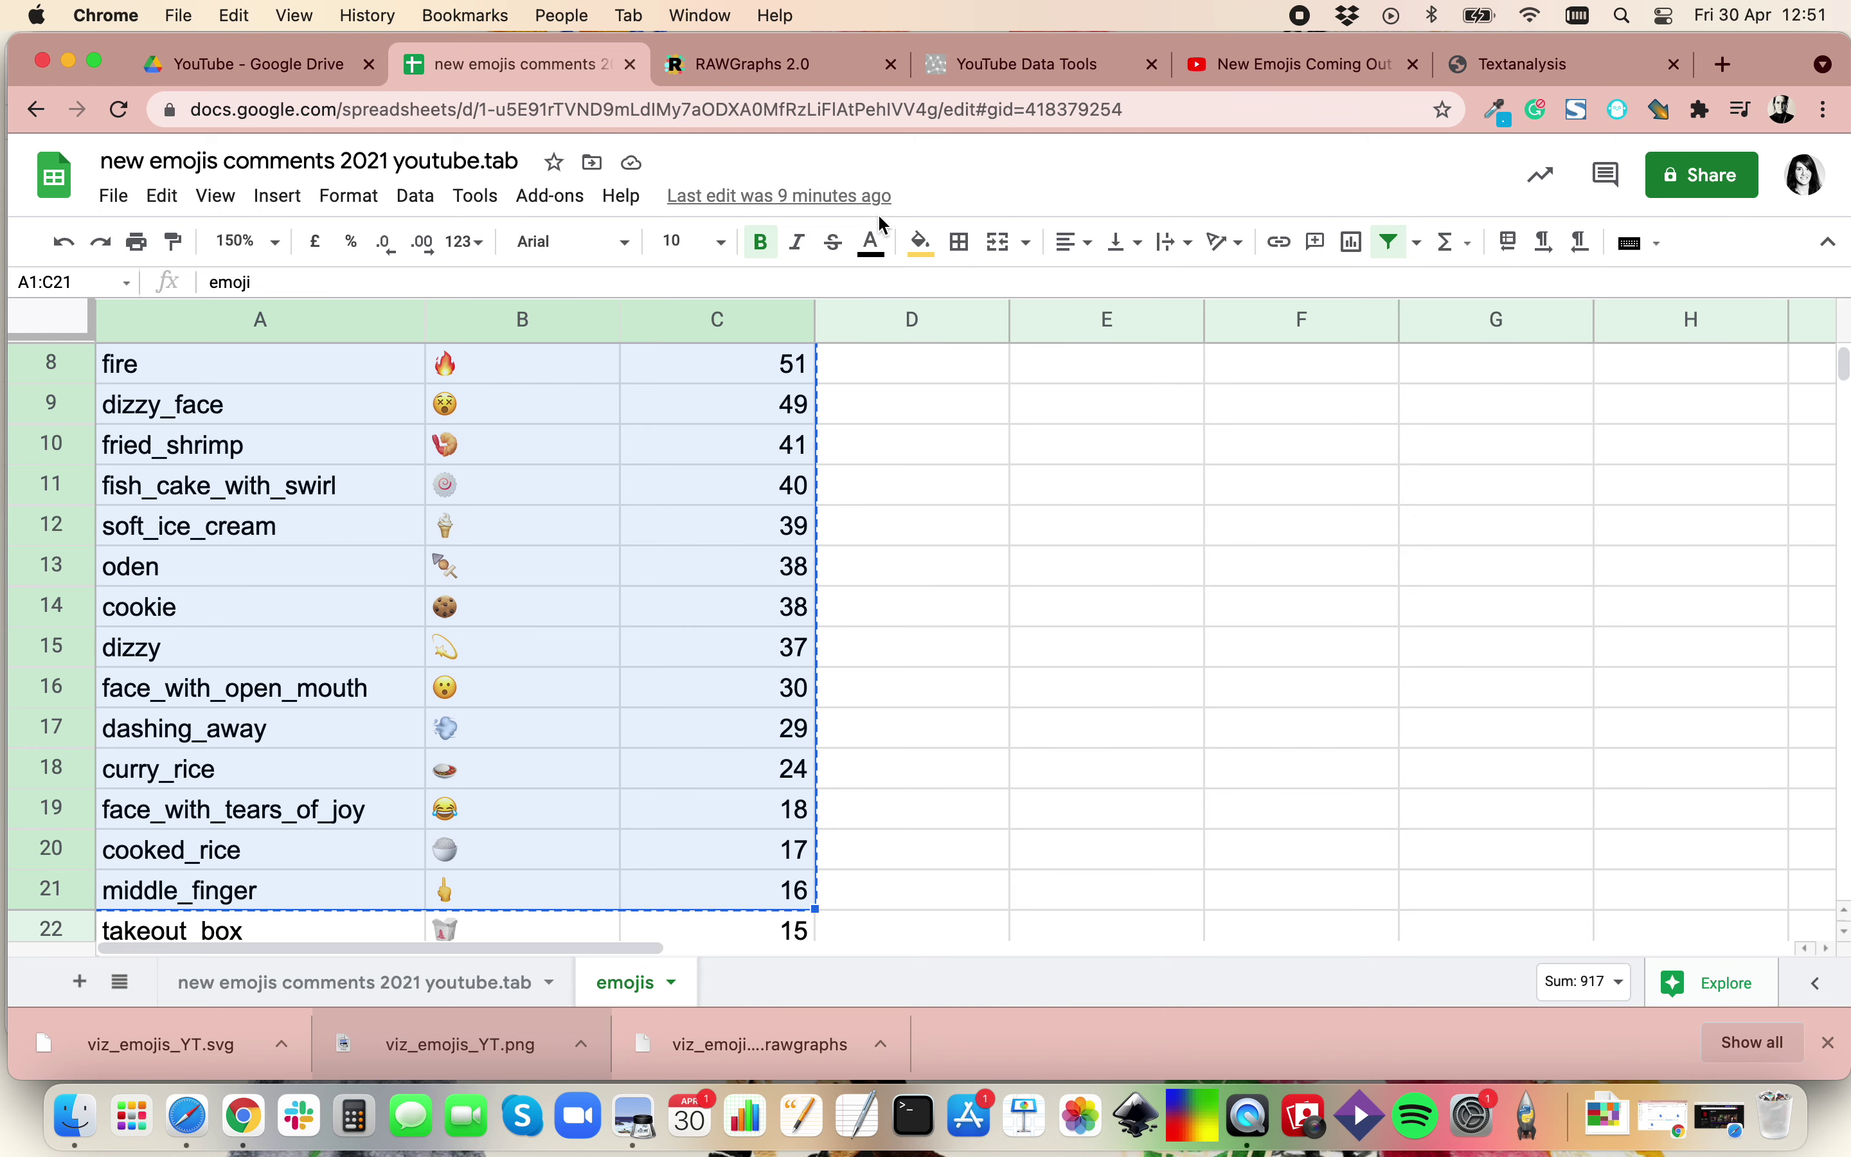
# Switch to RAWGraphs and replace the loaded data with the copied emoji rows.
pyautogui.click(800, 61)
pyautogui.scroll(5, 715, 459)
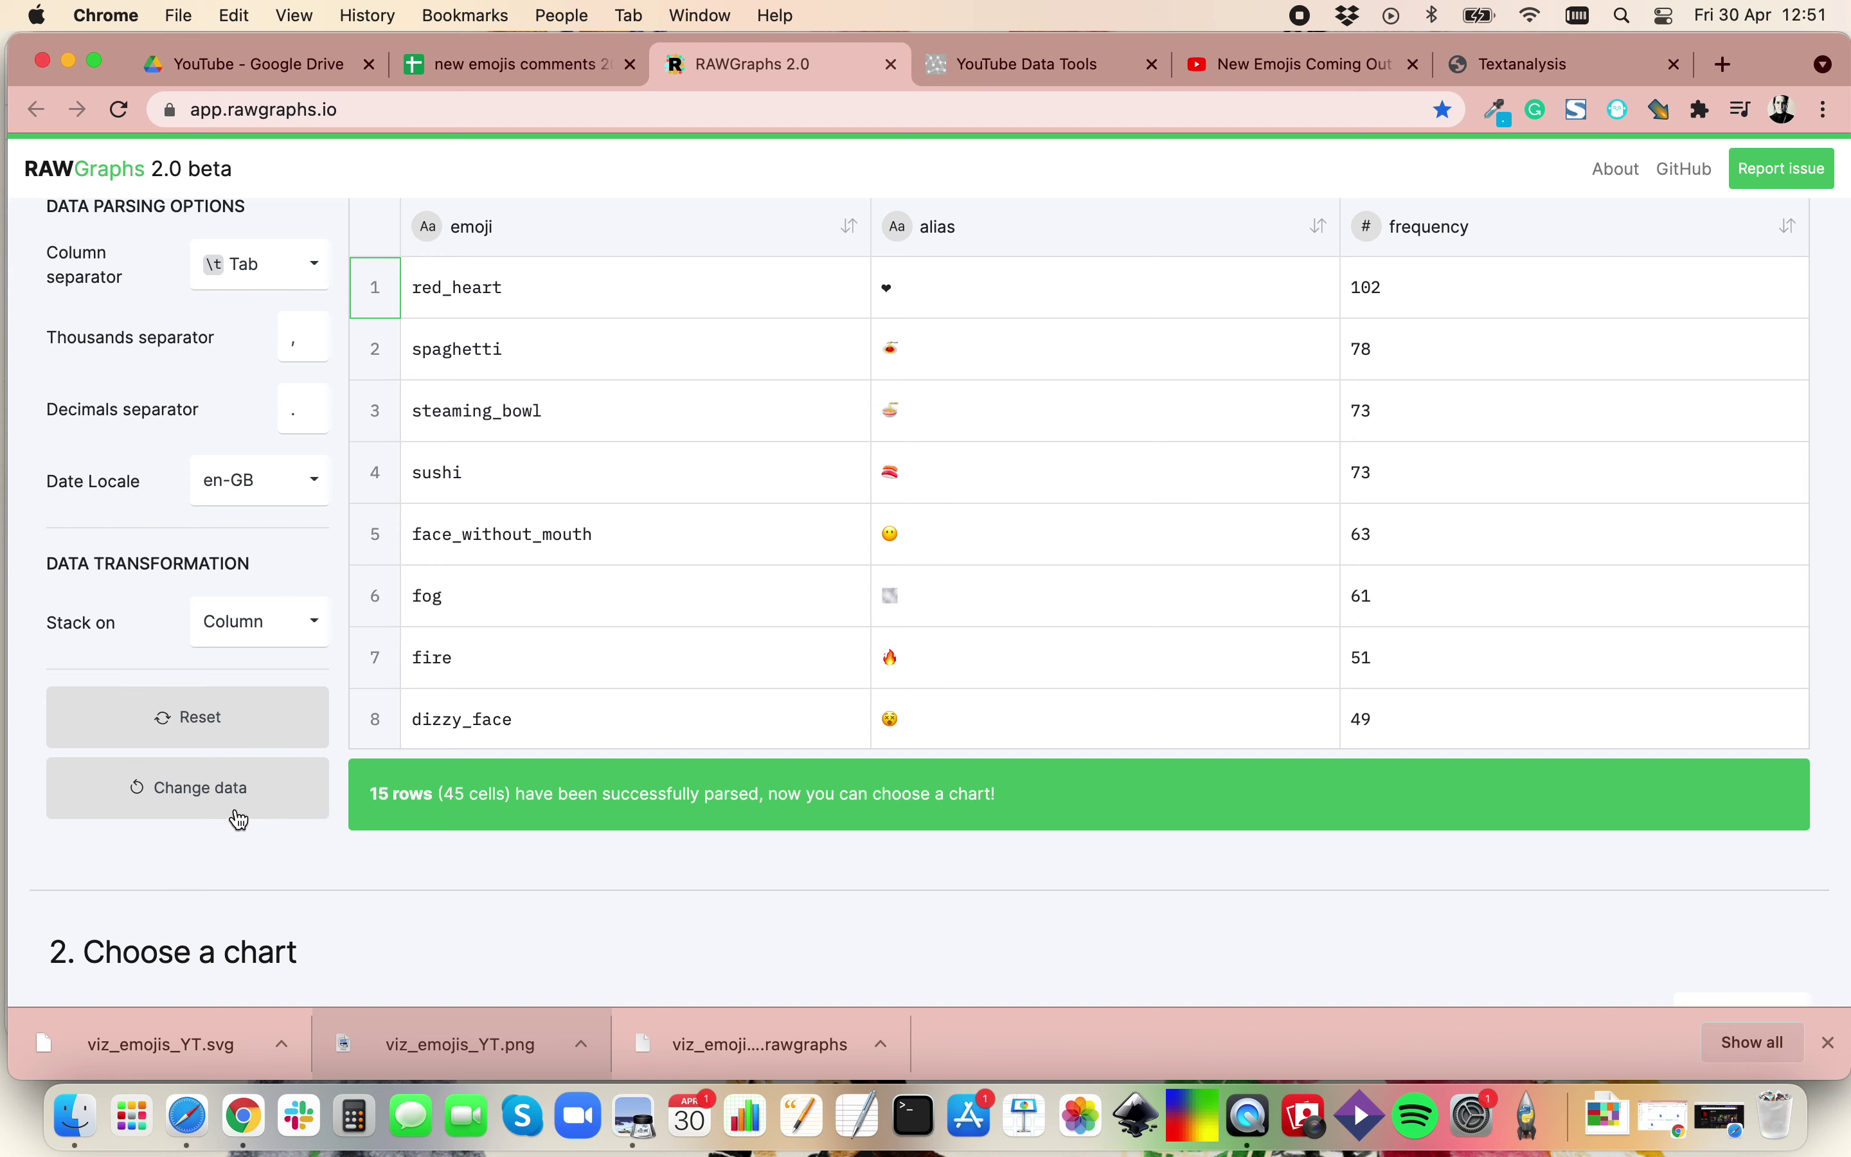
pyautogui.click(217, 795)
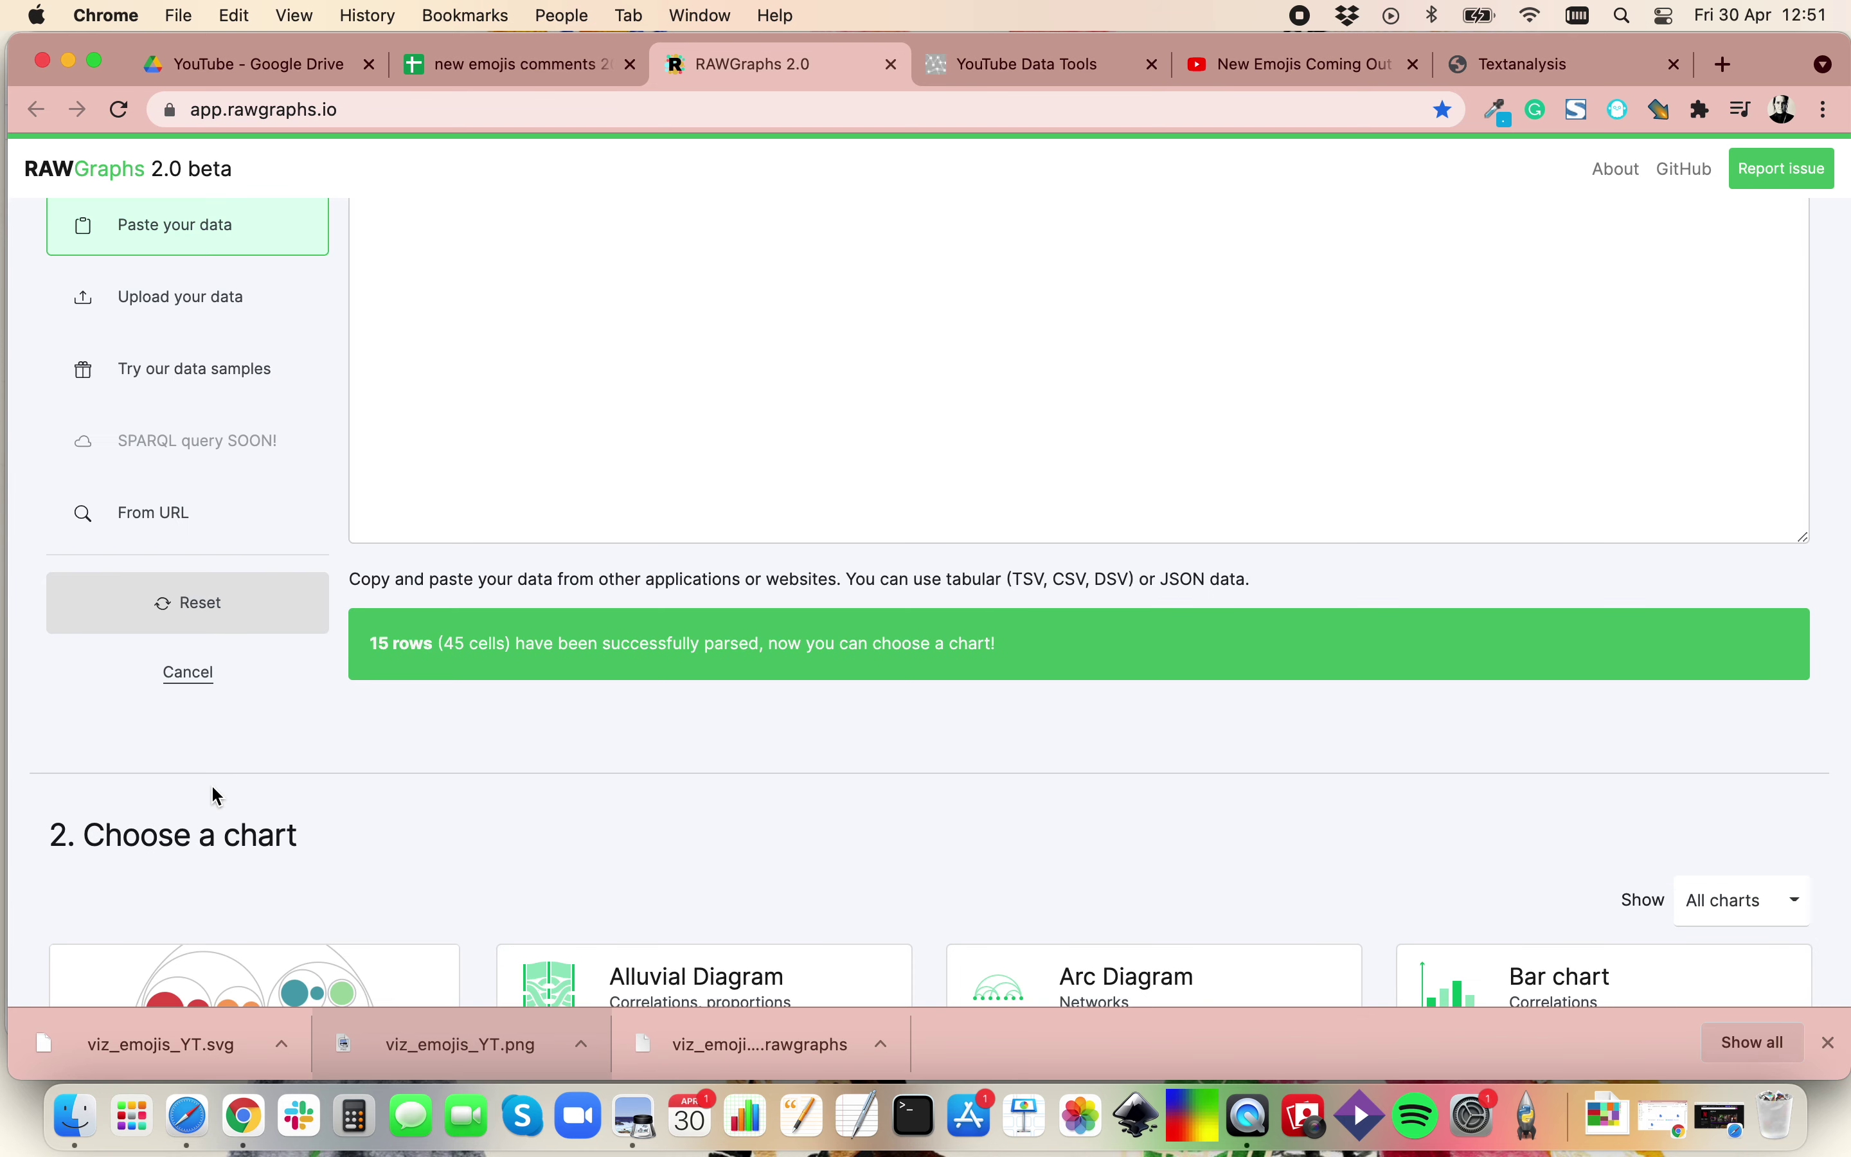
pyautogui.click(450, 393)
pyautogui.press('super+v')
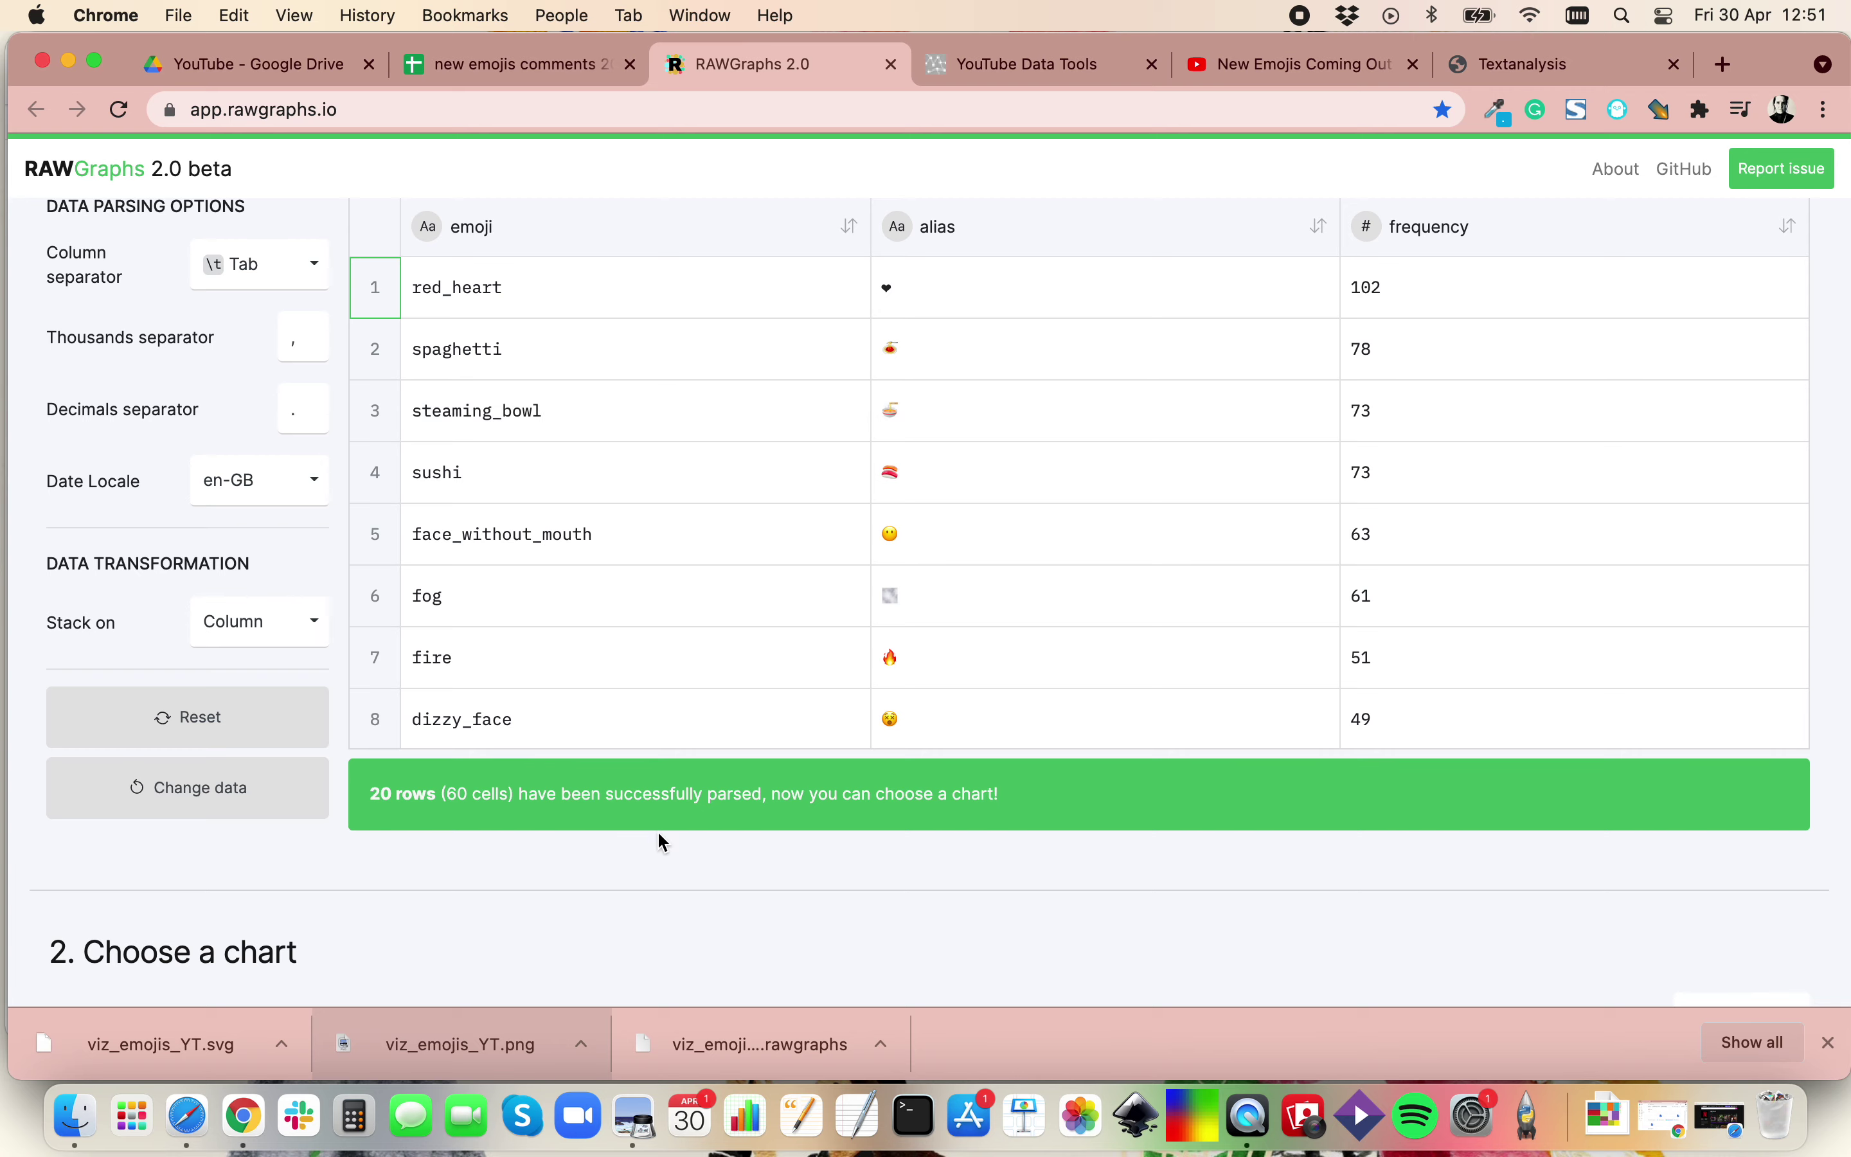
# Apply the Turbo discrete color scheme to the updated circle packing chart.
pyautogui.scroll(-20, 850, 826)
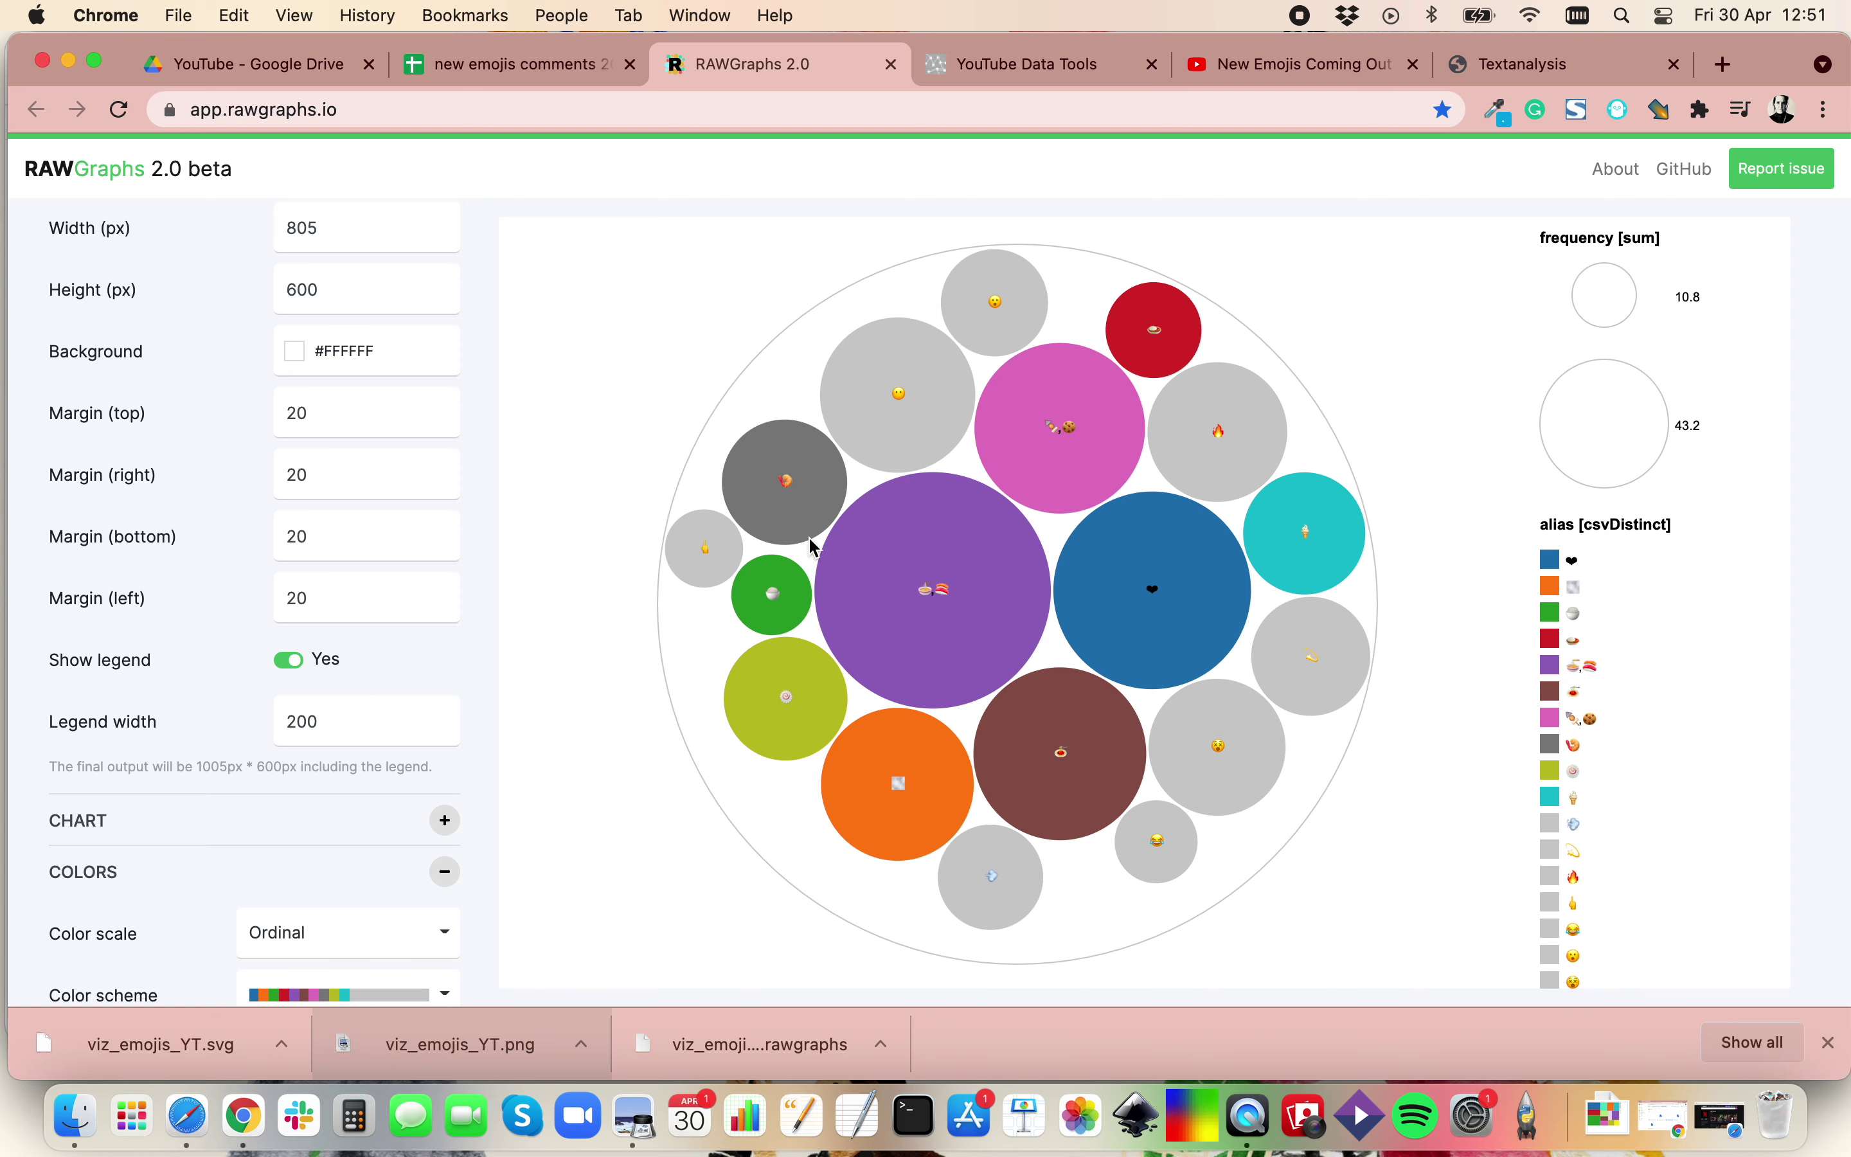
pyautogui.scroll(-2, 351, 941)
pyautogui.click(379, 918)
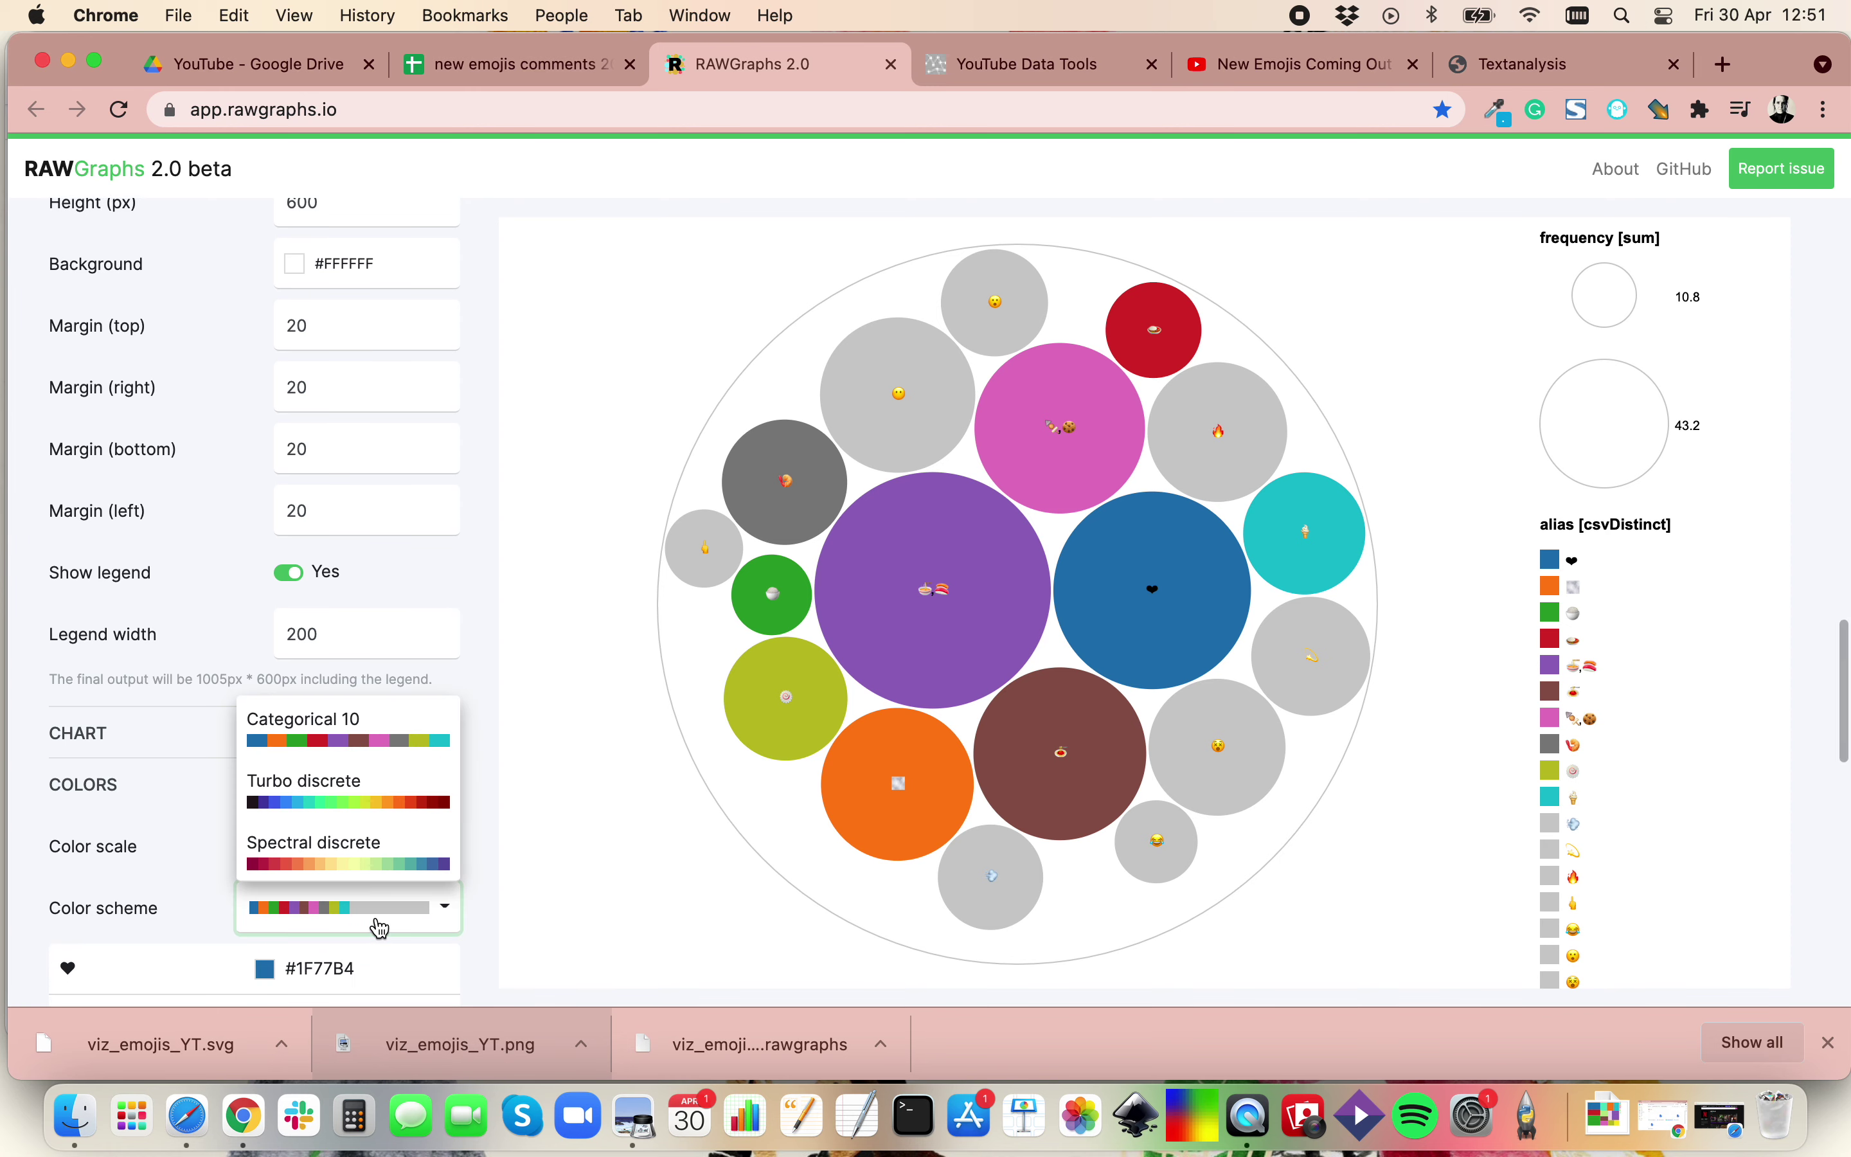
pyautogui.click(390, 803)
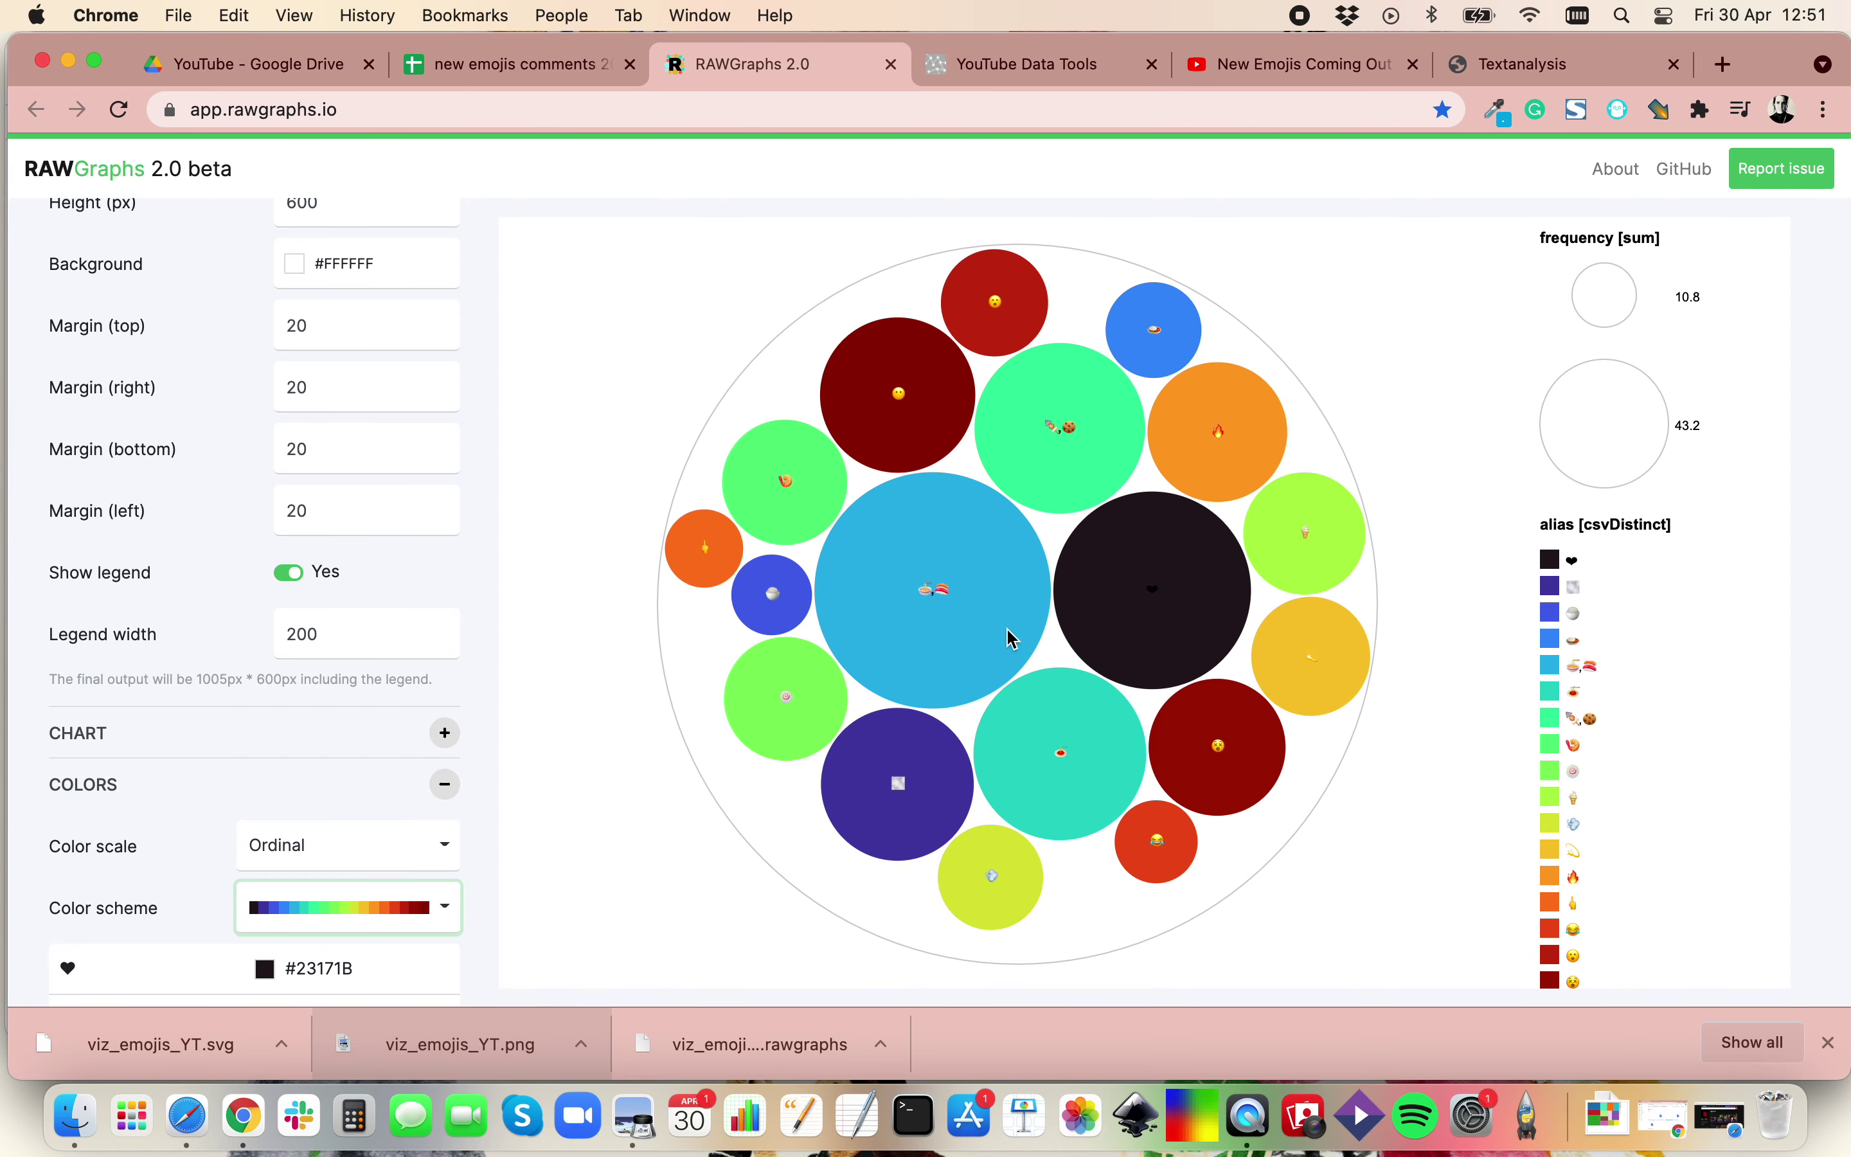
# Recolor the red heart emoji's circle to the crimson pink #DD1F5E.
pyautogui.scroll(-3, 459, 895)
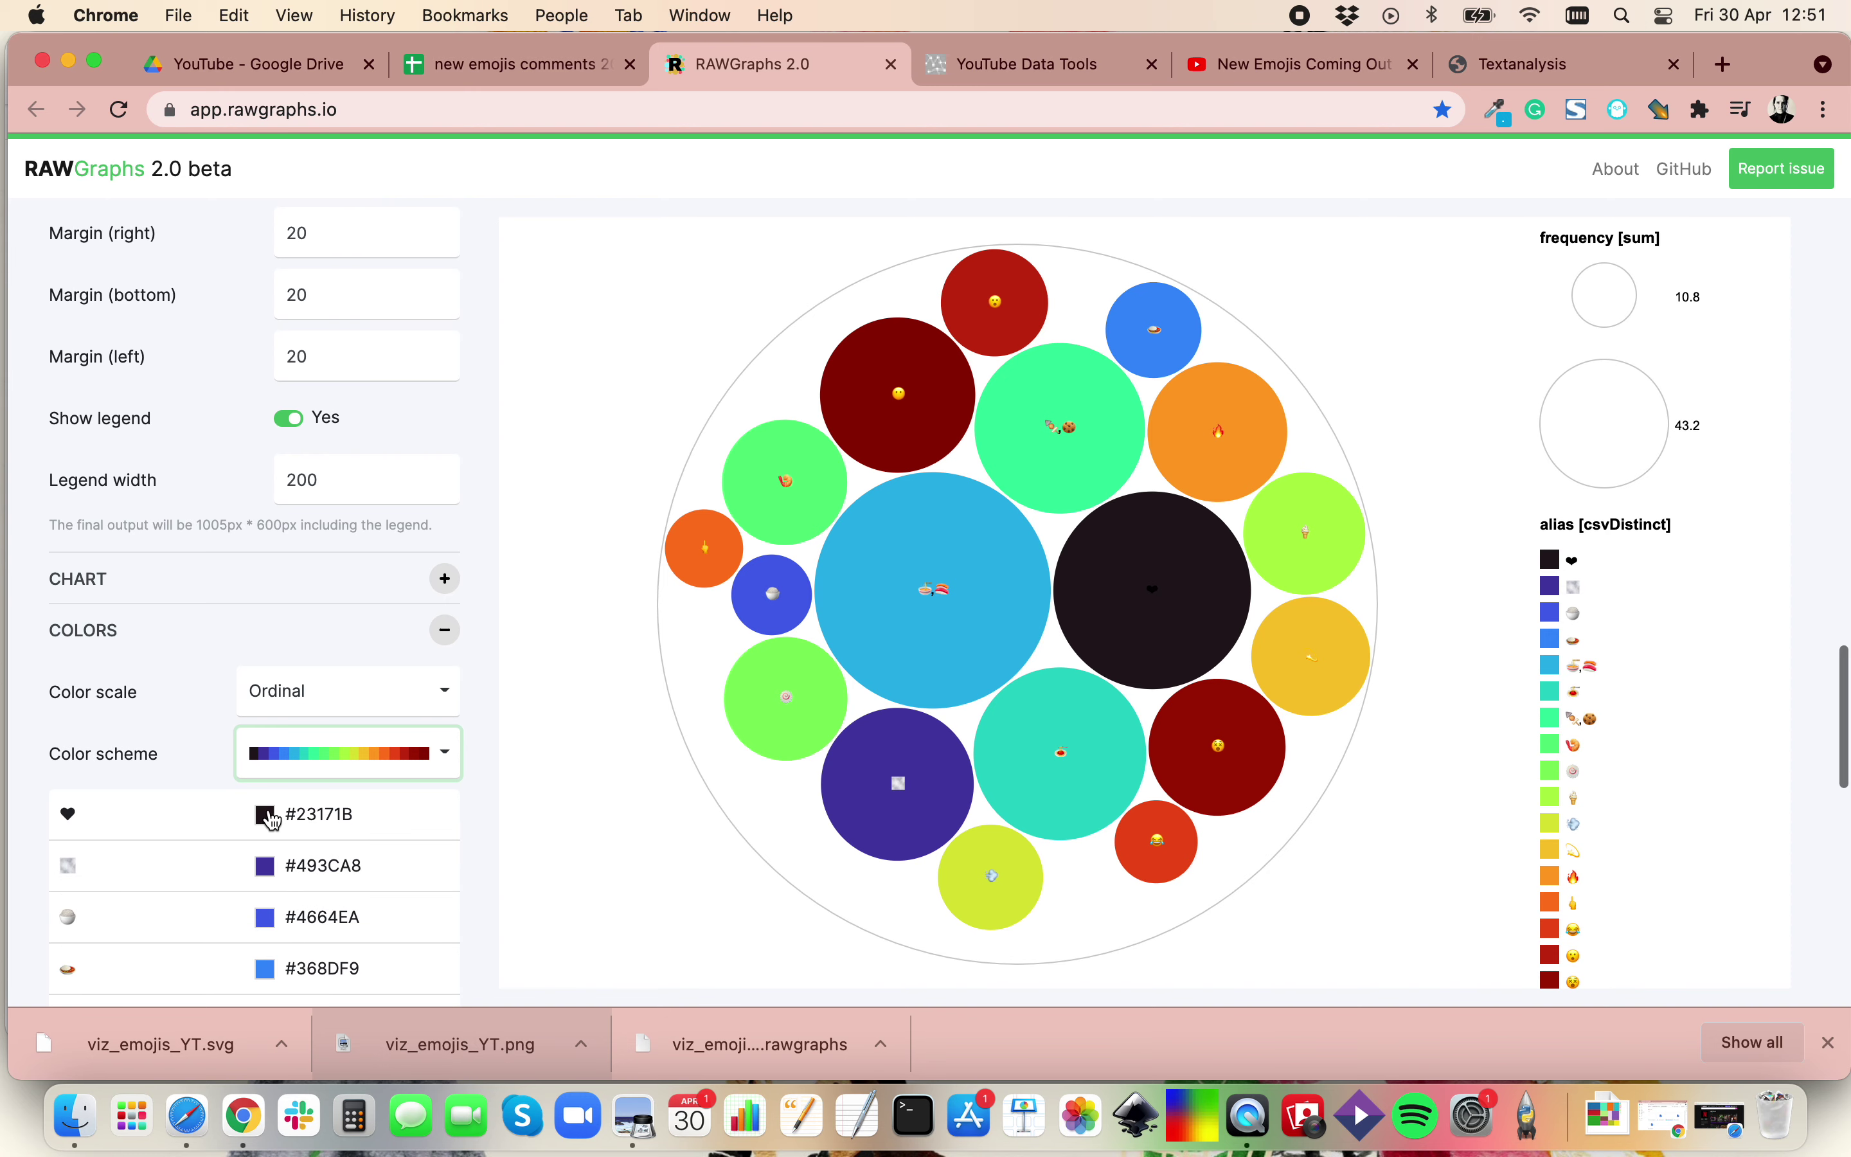
pyautogui.click(266, 814)
pyautogui.click(295, 667)
pyautogui.click(609, 766)
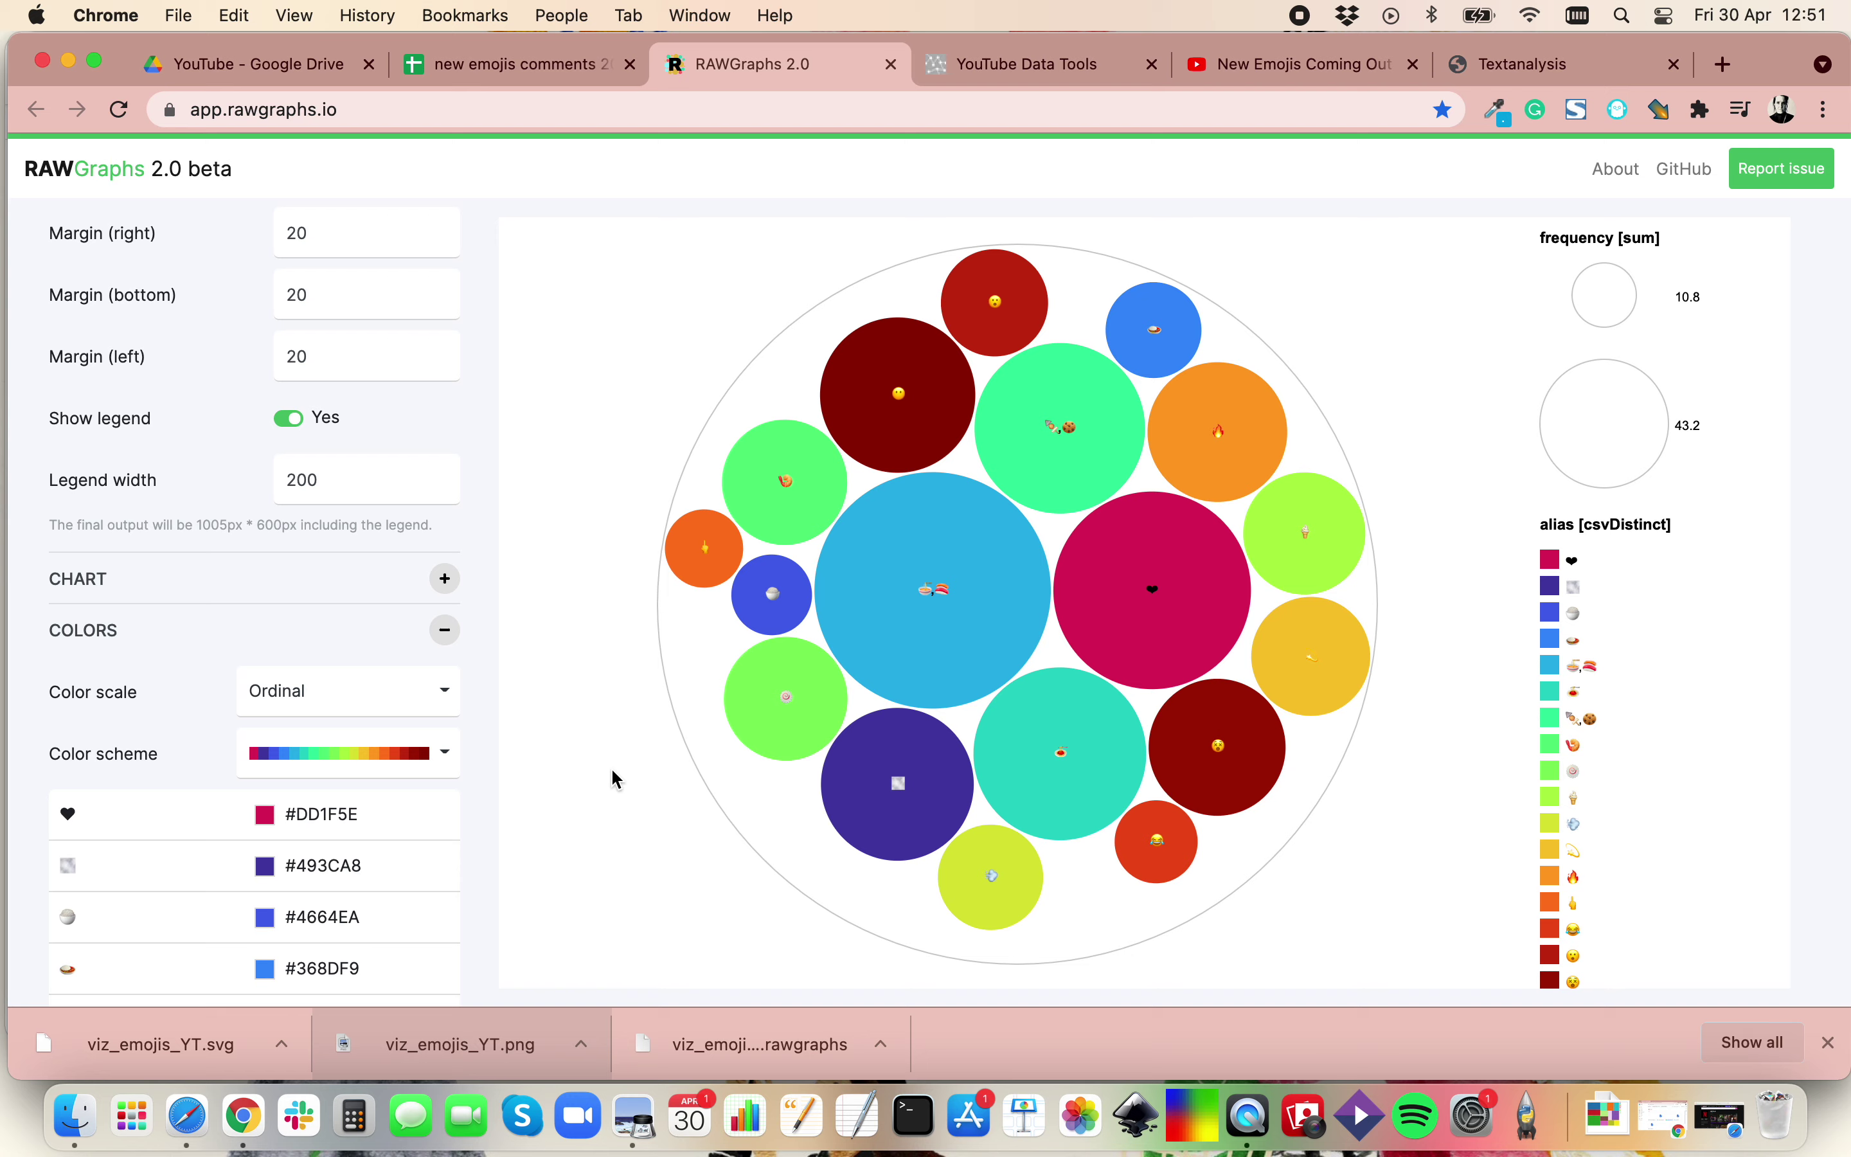
# Review the whole project from the loaded data and chart choice through the mapping to the recolored circle packing.
pyautogui.scroll(20, 666, 518)
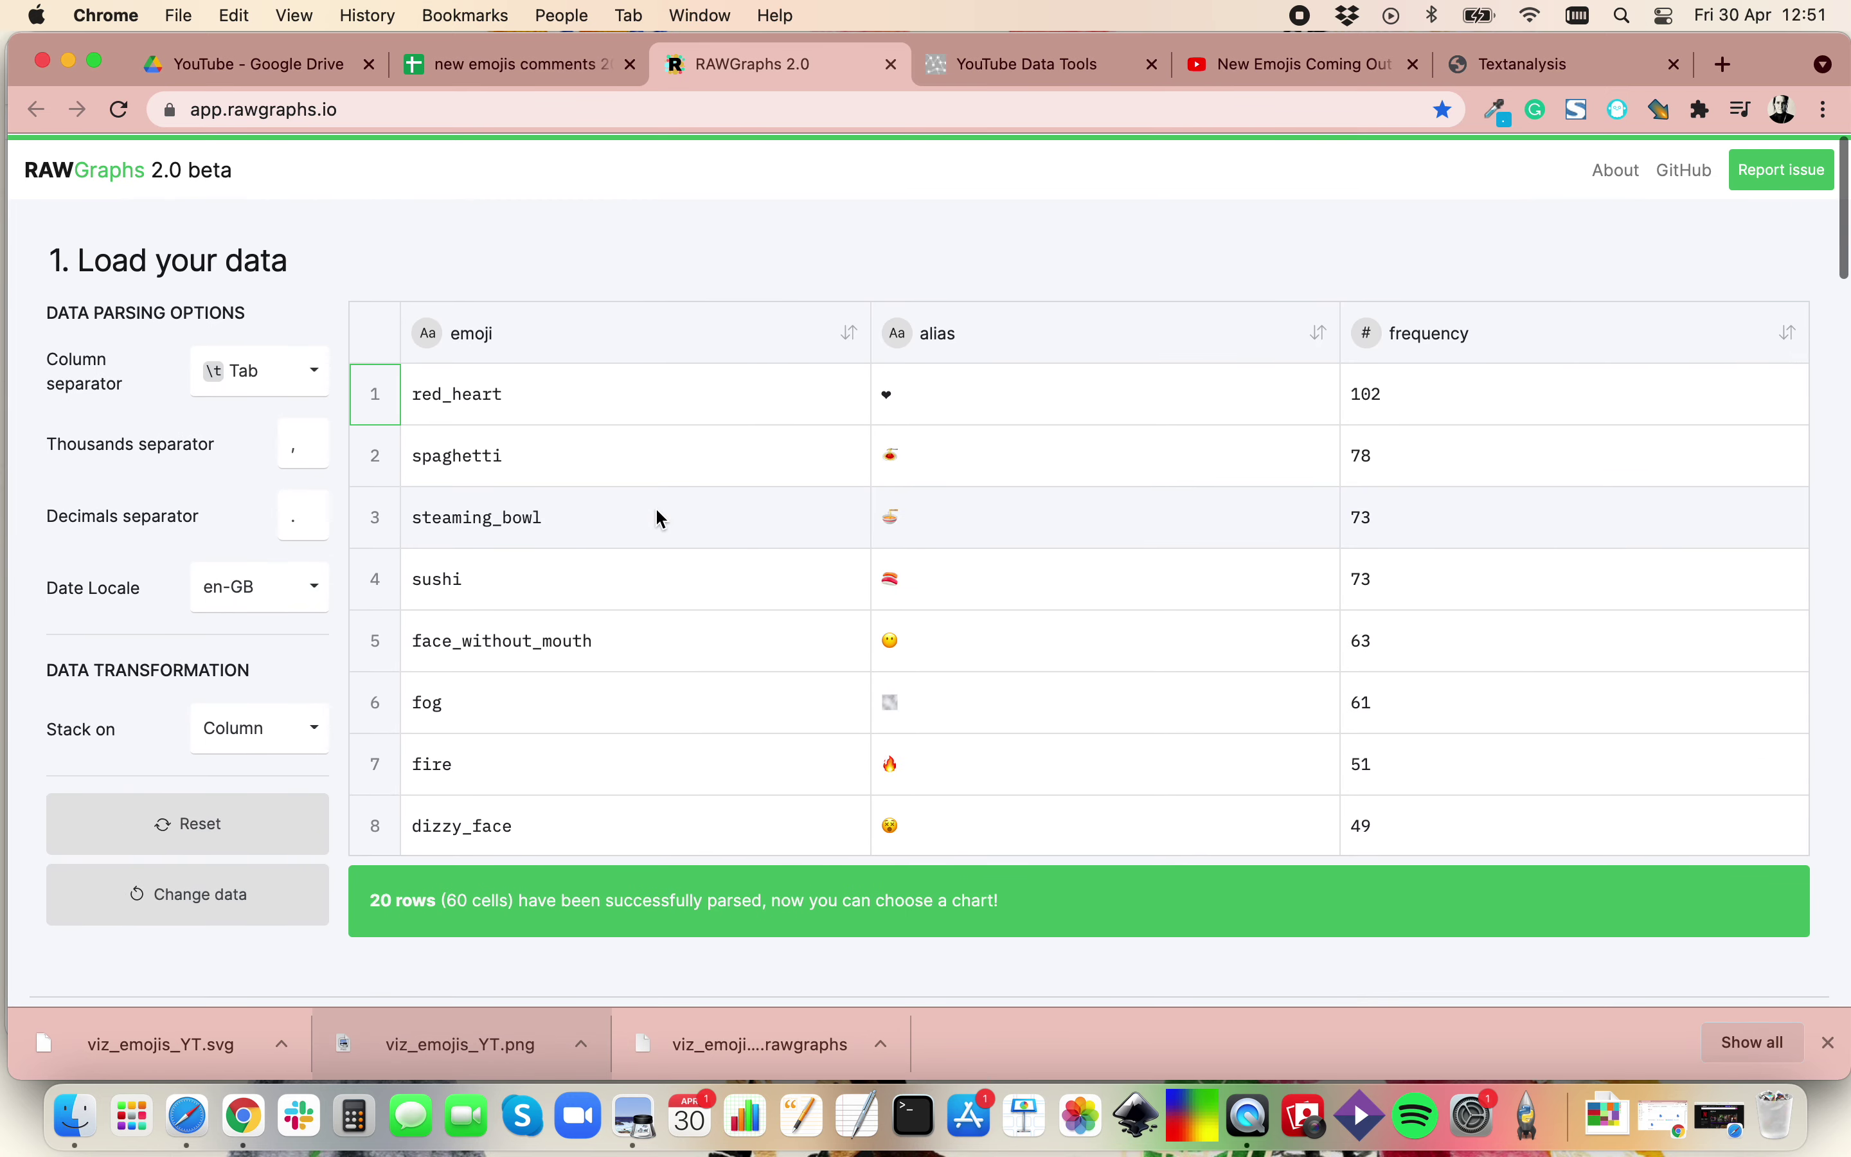
pyautogui.scroll(-3, 558, 703)
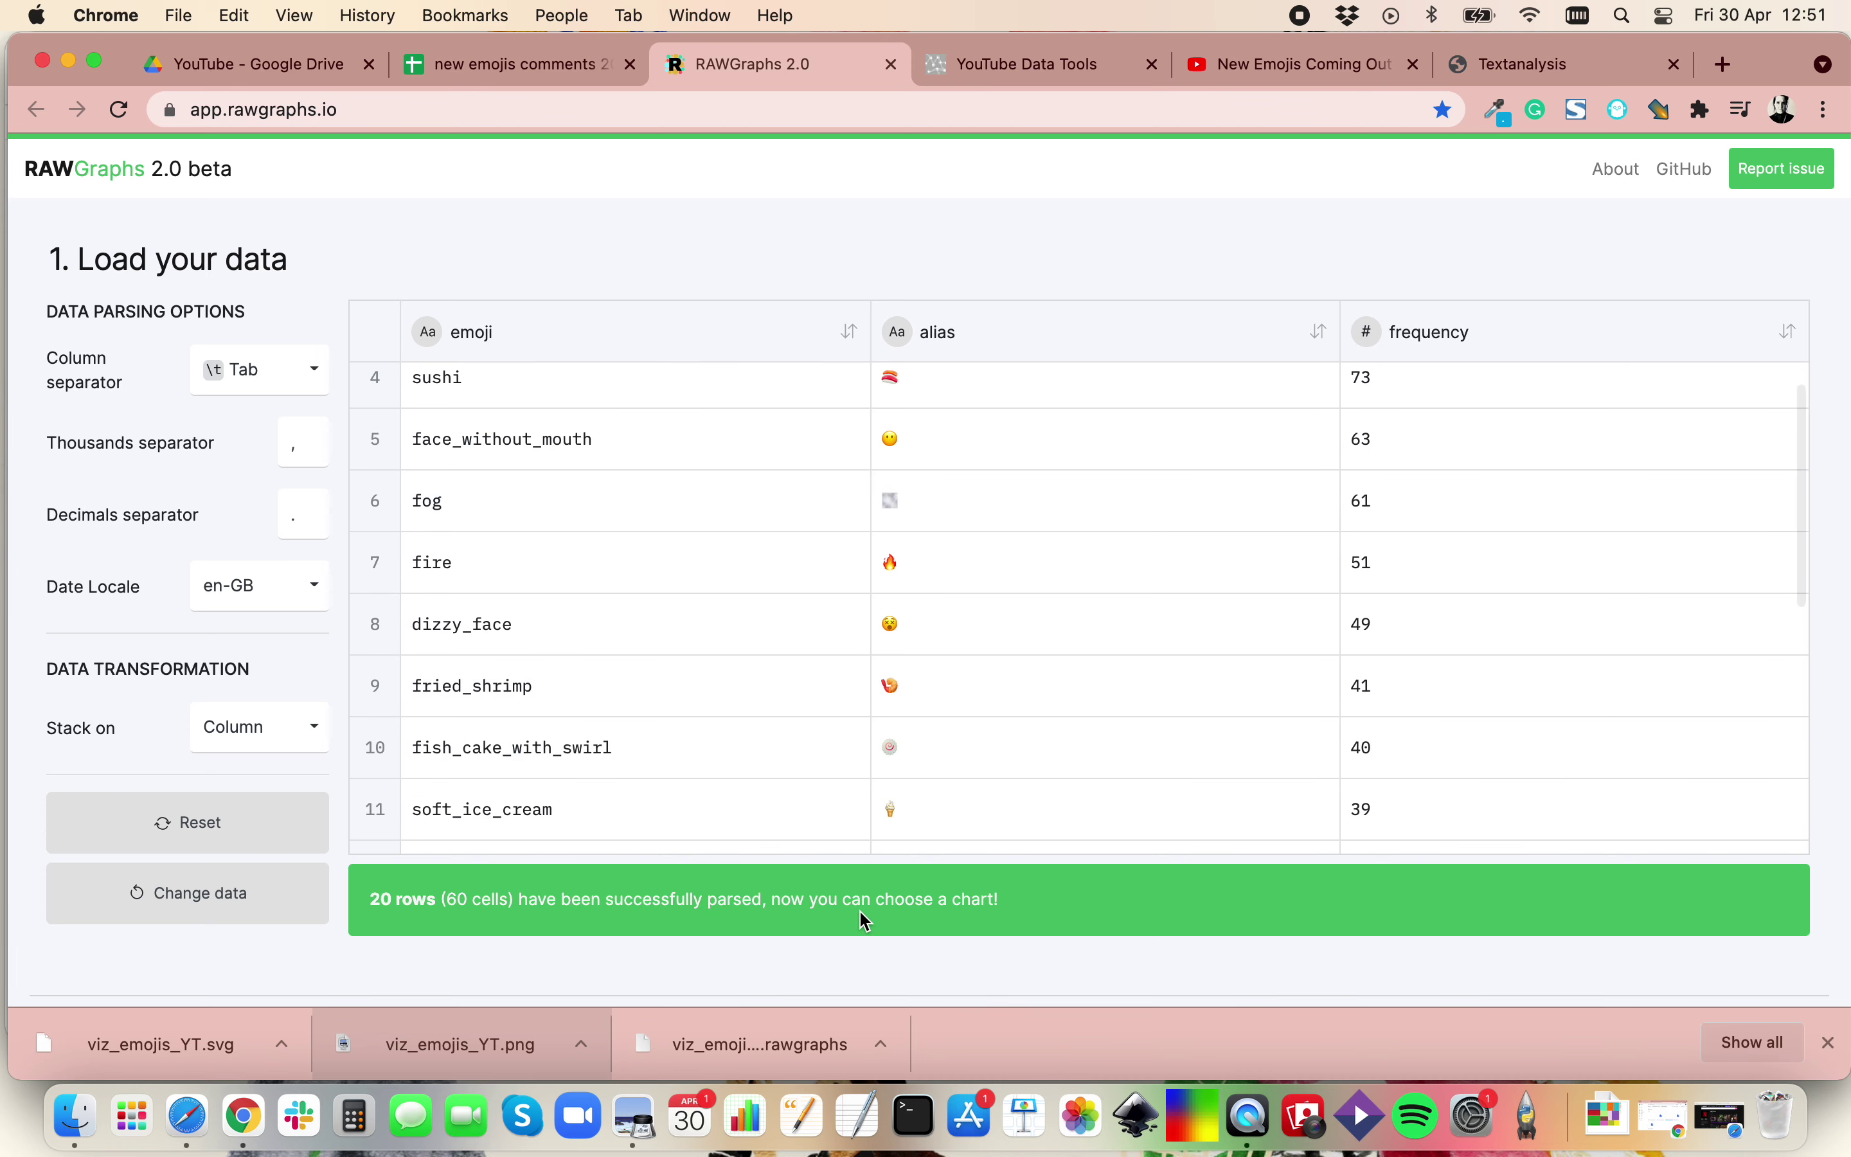
pyautogui.scroll(-10, 858, 909)
pyautogui.scroll(-2, 863, 922)
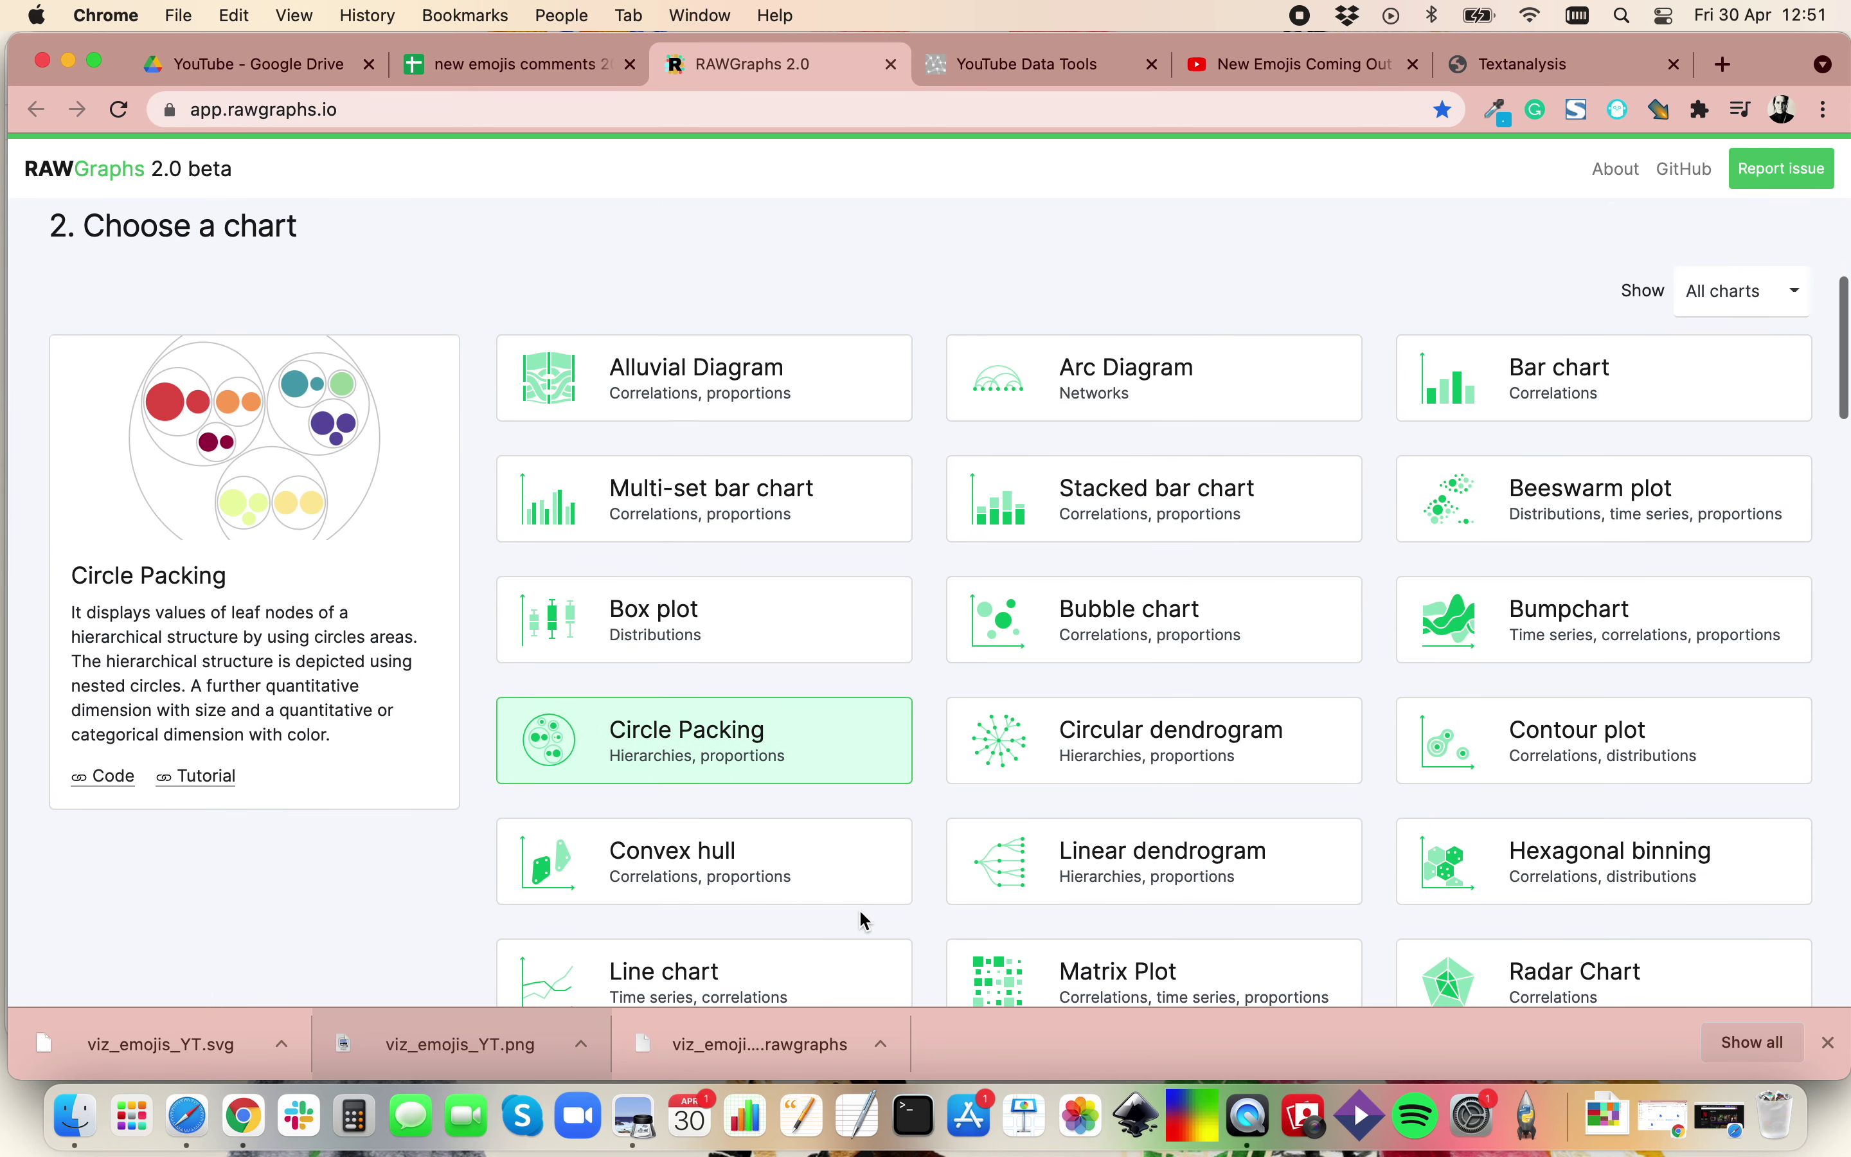
pyautogui.scroll(-20, 860, 911)
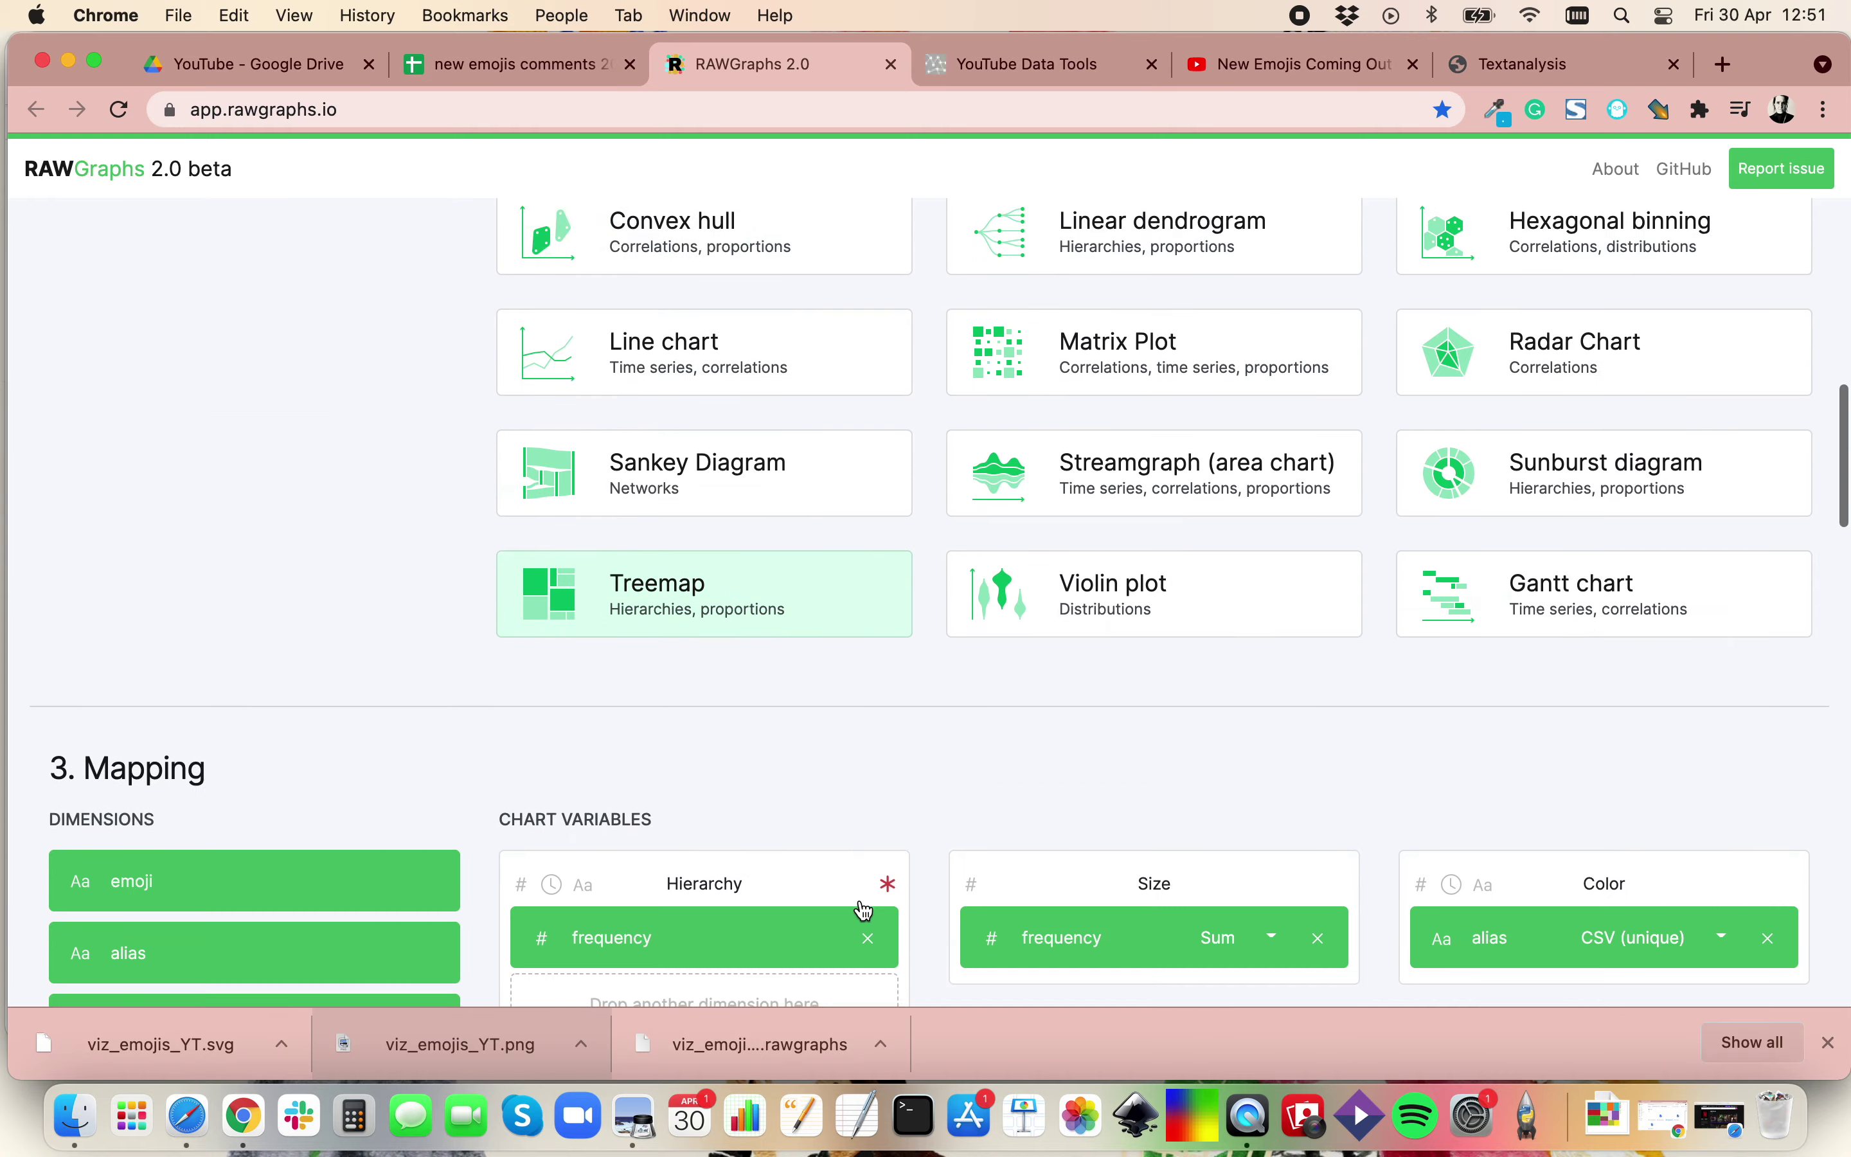
pyautogui.scroll(-4, 859, 896)
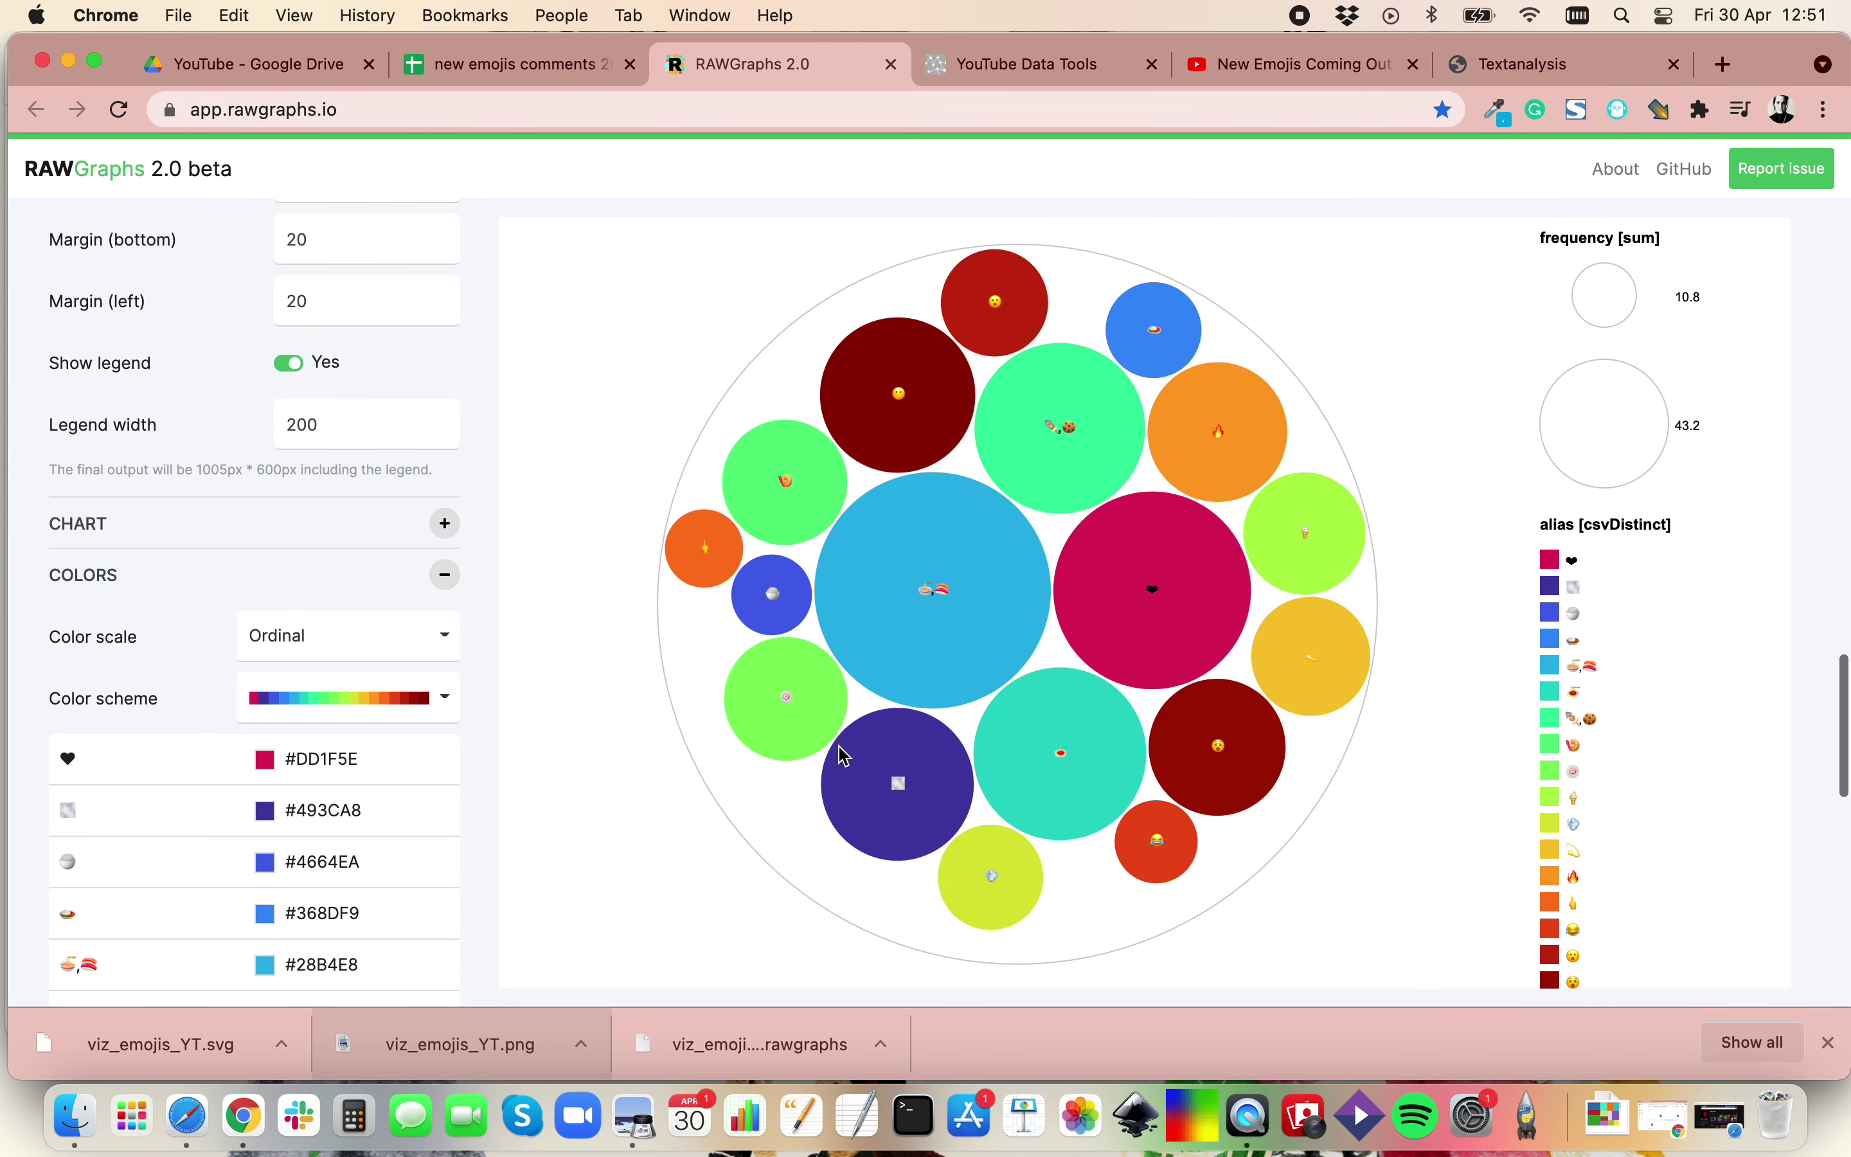